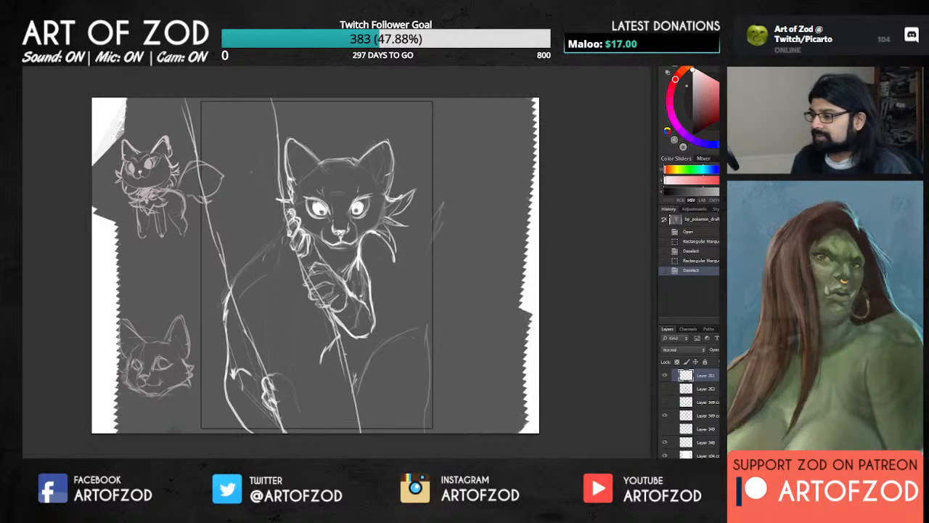
{"action": "left_click", "coordinate": [730, 463]}
{"action": "mouse_move", "coordinate": [339, 124]}
{"action": "left_mouse_down"}
{"action": "mouse_move", "coordinate": [436, 221]}
{"action": "mouse_move", "coordinate": [358, 399]}
{"action": "left_mouse_up"}
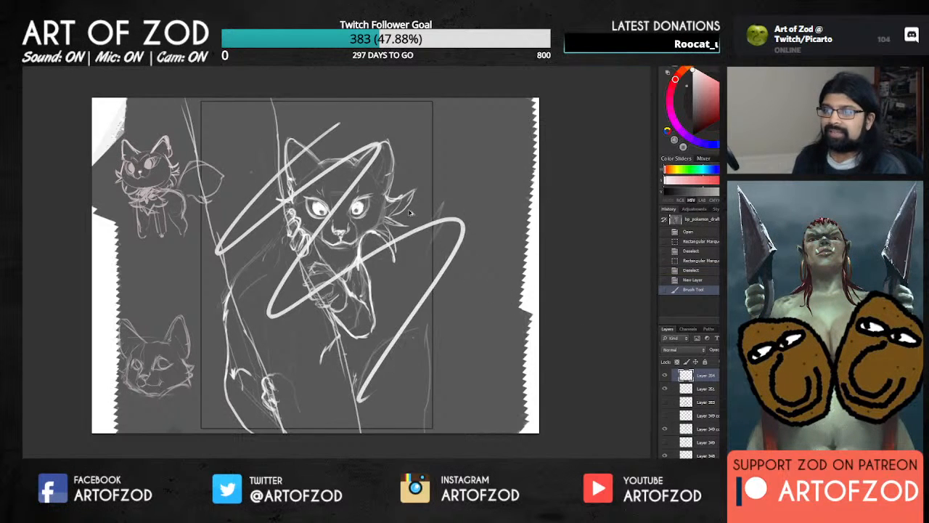
{"action": "key", "text": "ctrl+z"}
{"action": "mouse_move", "coordinate": [164, 132]}
{"action": "left_mouse_down"}
{"action": "mouse_move", "coordinate": [186, 320]}
{"action": "mouse_move", "coordinate": [457, 367]}
{"action": "left_mouse_up"}
{"action": "key", "text": "ctrl+z"}
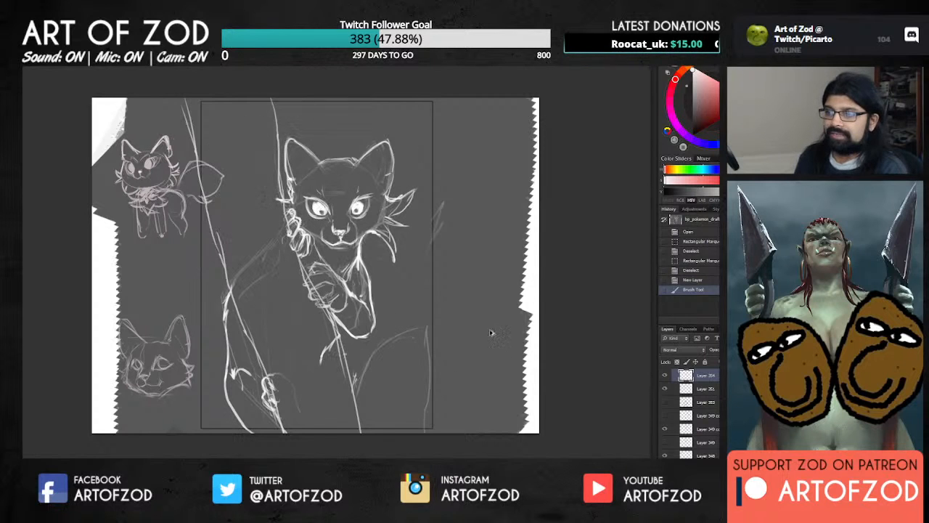
{"action": "mouse_move", "coordinate": [211, 168]}
{"action": "left_mouse_down"}
{"action": "mouse_move", "coordinate": [406, 290]}
{"action": "mouse_move", "coordinate": [508, 385]}
{"action": "left_mouse_up"}
{"action": "key", "text": "ctrl+z"}
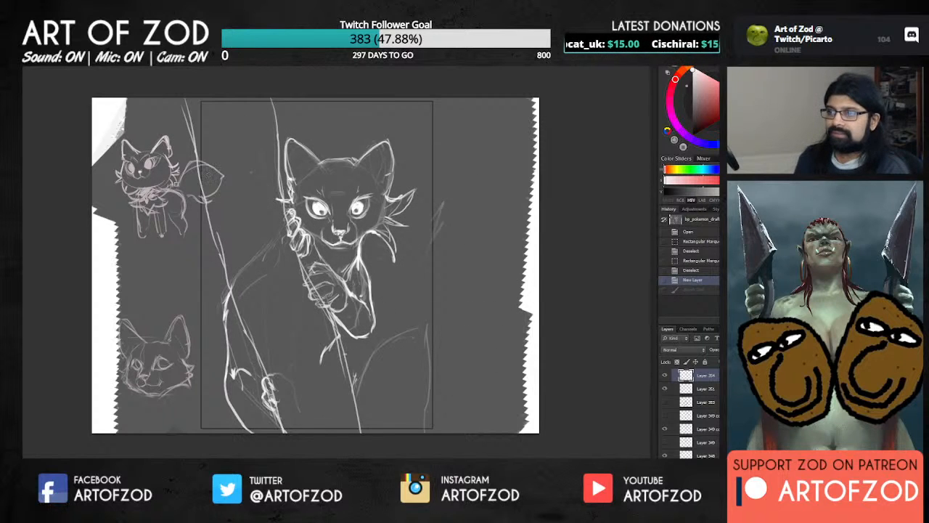
{"action": "mouse_move", "coordinate": [188, 151]}
{"action": "left_mouse_down"}
{"action": "mouse_move", "coordinate": [247, 301]}
{"action": "mouse_move", "coordinate": [435, 378]}
{"action": "left_mouse_up"}
{"action": "key", "text": "ctrl+z"}
{"action": "mouse_move", "coordinate": [221, 123]}
{"action": "left_mouse_down"}
{"action": "mouse_move", "coordinate": [341, 326]}
{"action": "mouse_move", "coordinate": [262, 352]}
{"action": "left_mouse_up"}
{"action": "key", "text": "ctrl+z"}
{"action": "mouse_move", "coordinate": [351, 138]}
{"action": "left_mouse_down"}
{"action": "mouse_move", "coordinate": [444, 147]}
{"action": "mouse_move", "coordinate": [268, 226]}
{"action": "left_mouse_up"}
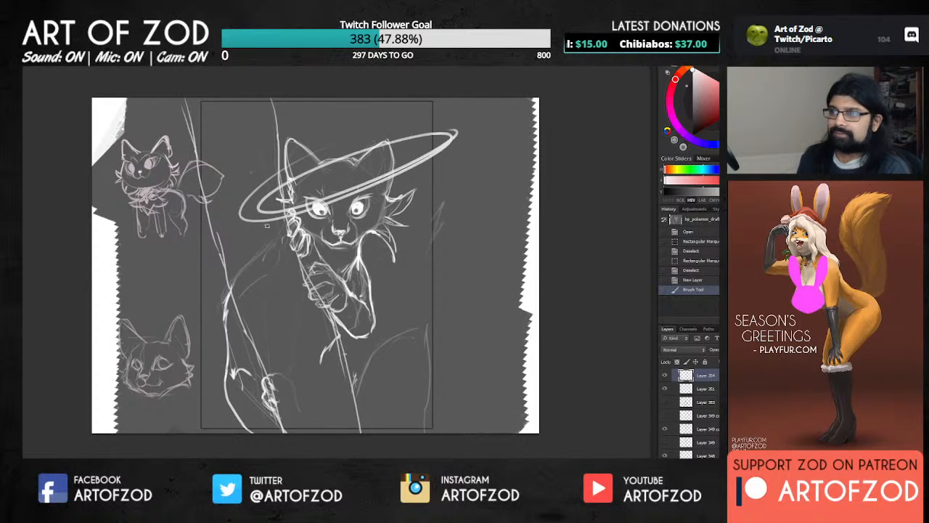
{"action": "left_click_drag", "start_coordinate": [241, 190], "coordinate": [305, 343]}
{"action": "left_click_drag", "start_coordinate": [435, 120], "coordinate": [488, 276]}
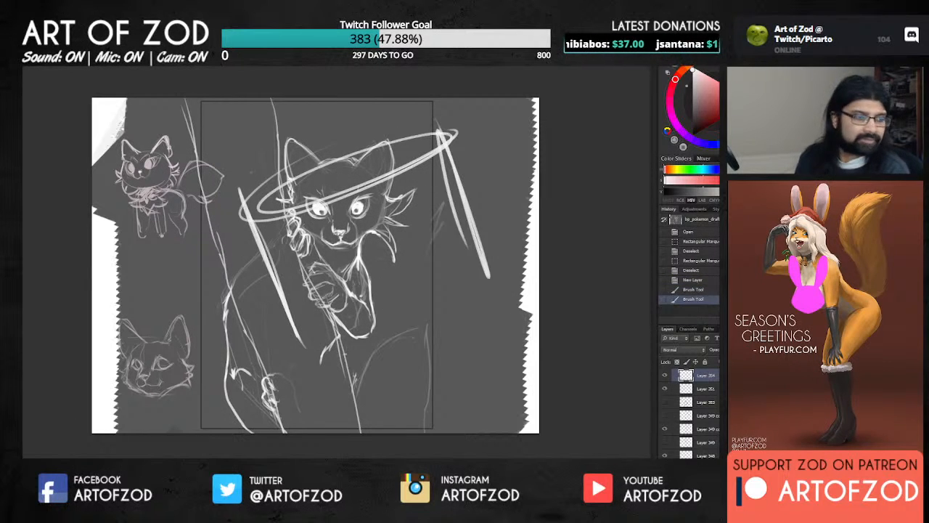
{"action": "key", "text": "ctrl+z"}
{"action": "key", "text": "ctrl+z"}
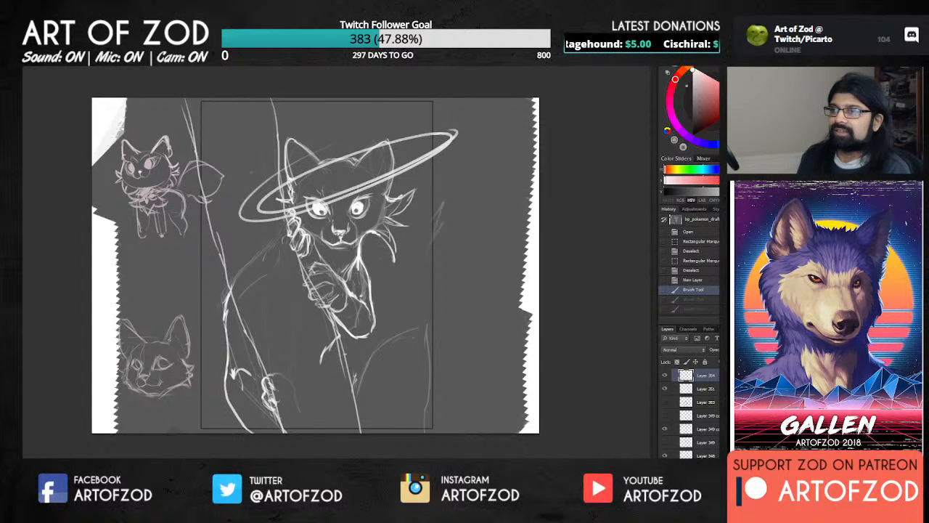
{"action": "key", "text": "ctrl+z"}
{"action": "mouse_move", "coordinate": [341, 145]}
{"action": "left_mouse_down"}
{"action": "mouse_move", "coordinate": [247, 217]}
{"action": "mouse_move", "coordinate": [232, 262]}
{"action": "mouse_move", "coordinate": [420, 323]}
{"action": "left_mouse_up"}
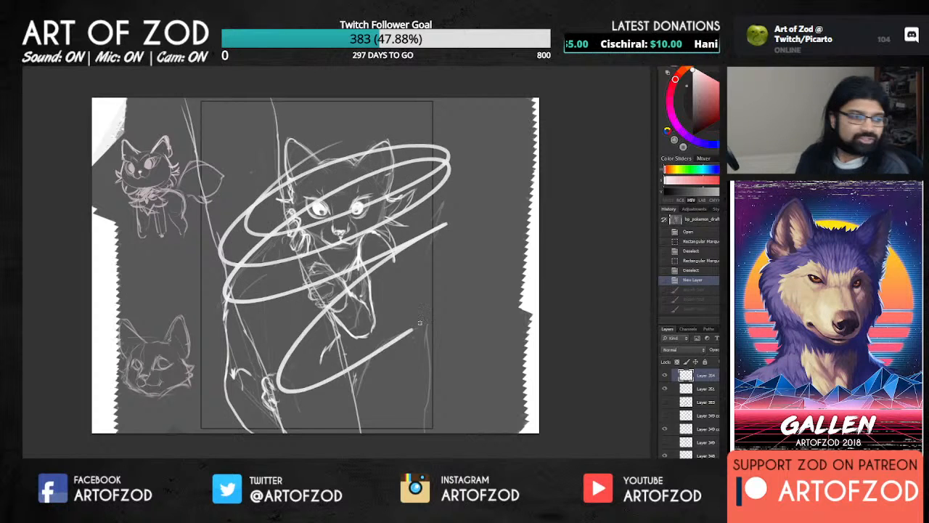
{"action": "key", "text": "ctrl+z"}
{"action": "left_click_drag", "start_coordinate": [229, 262], "coordinate": [231, 258]}
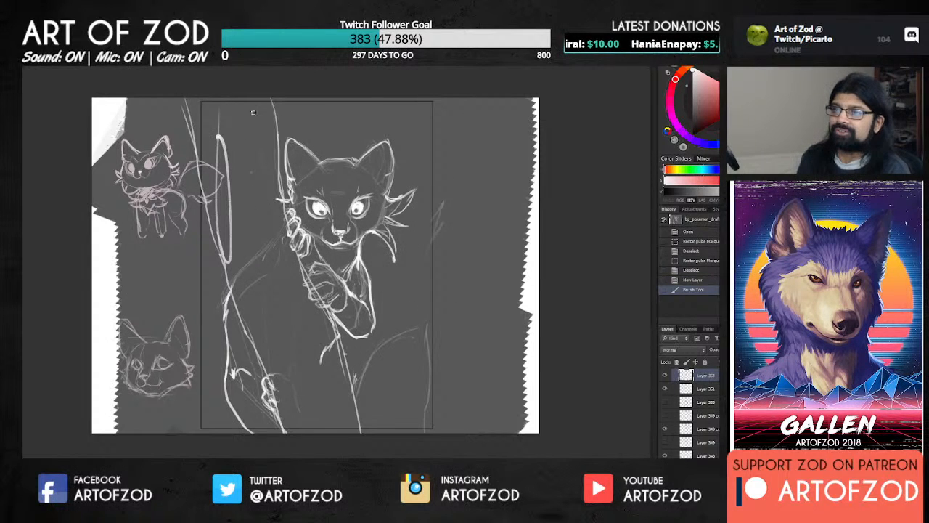
{"action": "left_click_drag", "start_coordinate": [254, 116], "coordinate": [258, 265]}
{"action": "left_click_drag", "start_coordinate": [276, 134], "coordinate": [287, 261]}
{"action": "left_click_drag", "start_coordinate": [291, 156], "coordinate": [316, 232]}
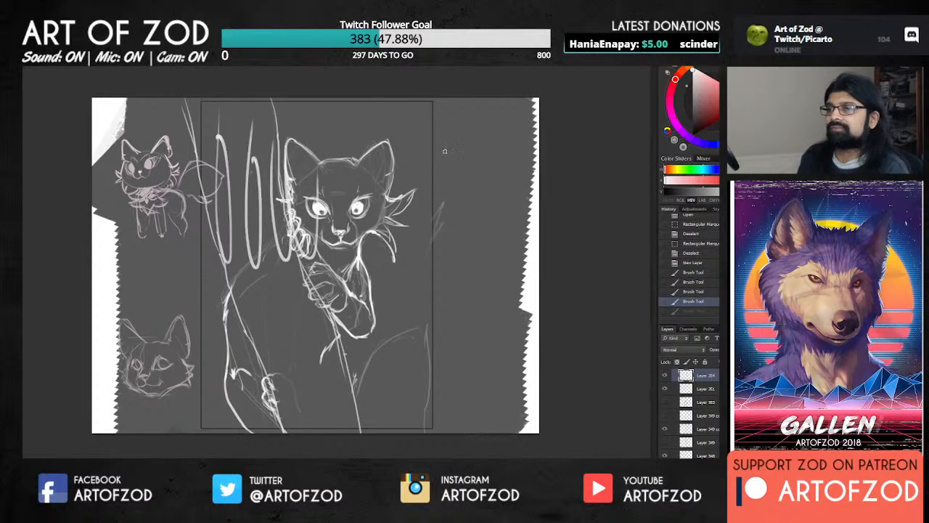
{"action": "key", "text": "ctrl+alt+z"}
{"action": "key", "text": "ctrl+alt+z"}
{"action": "key", "text": "ctrl+alt+z"}
{"action": "key", "text": "ctrl+alt+z"}
{"action": "mouse_move", "coordinate": [316, 145]}
{"action": "left_mouse_down"}
{"action": "mouse_move", "coordinate": [375, 155]}
{"action": "mouse_move", "coordinate": [246, 274]}
{"action": "mouse_move", "coordinate": [255, 298]}
{"action": "mouse_move", "coordinate": [424, 279]}
{"action": "mouse_move", "coordinate": [361, 383]}
{"action": "left_mouse_up"}
{"action": "key", "text": "ctrl+a"}
{"action": "key", "text": "ctrl+x"}
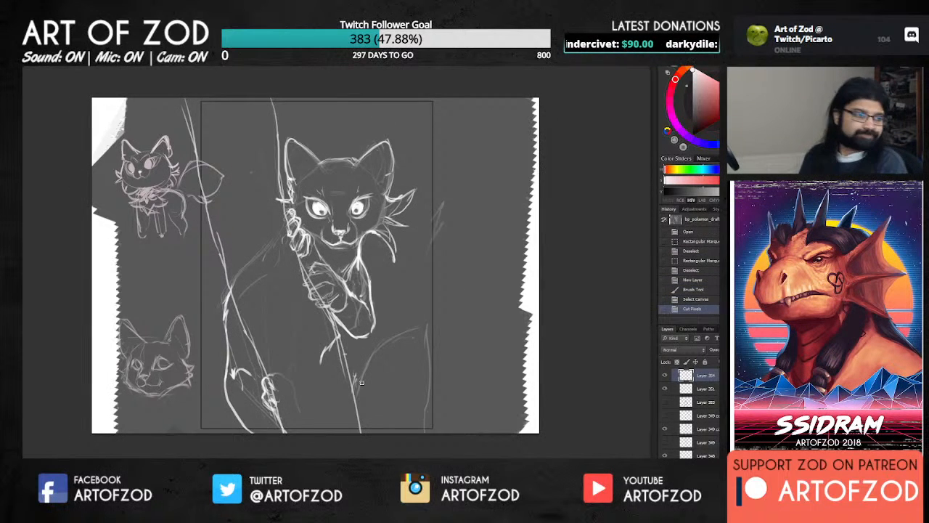
{"action": "key", "text": "Delete"}
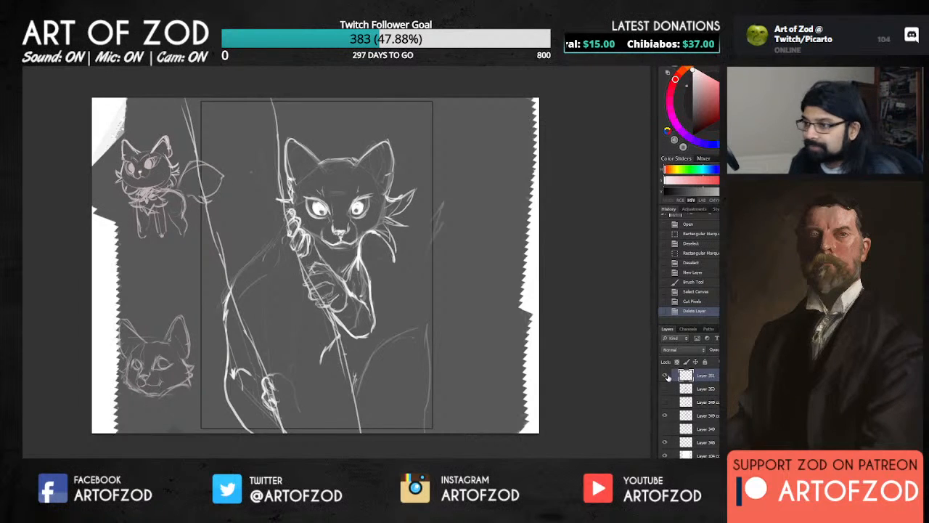
Toggle the visibility of Layer 351 to examine which lines of the cat sketch it holds.
{"action": "left_click", "coordinate": [665, 376]}
{"action": "left_click", "coordinate": [665, 376]}
{"action": "left_click", "coordinate": [666, 376]}
{"action": "left_click", "coordinate": [666, 376]}
{"action": "left_click", "coordinate": [666, 376]}
{"action": "left_click", "coordinate": [666, 376]}
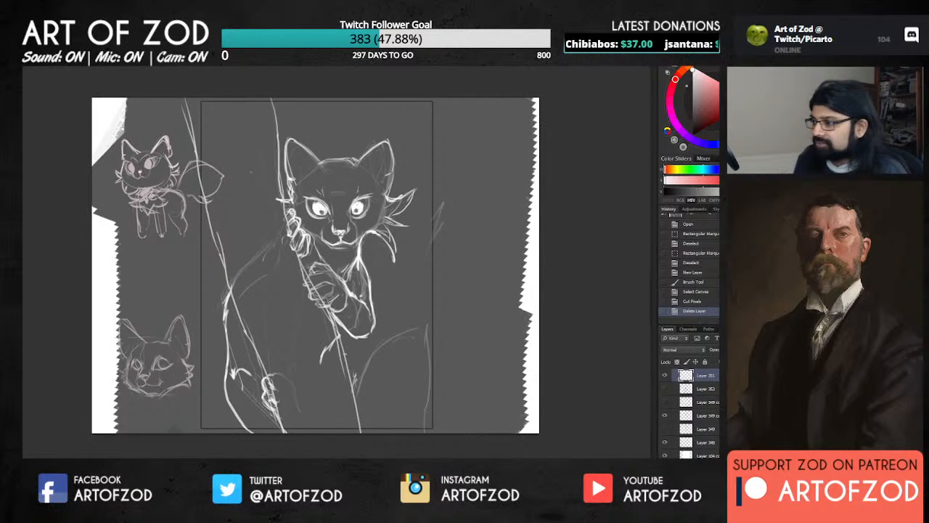
Add a new layer on top and set the opacity of the visible Layer 349 copy, which holds the tree lines, to 90%.
{"action": "key", "text": "ctrl+shift+alt+n"}
{"action": "left_click", "coordinate": [716, 387]}
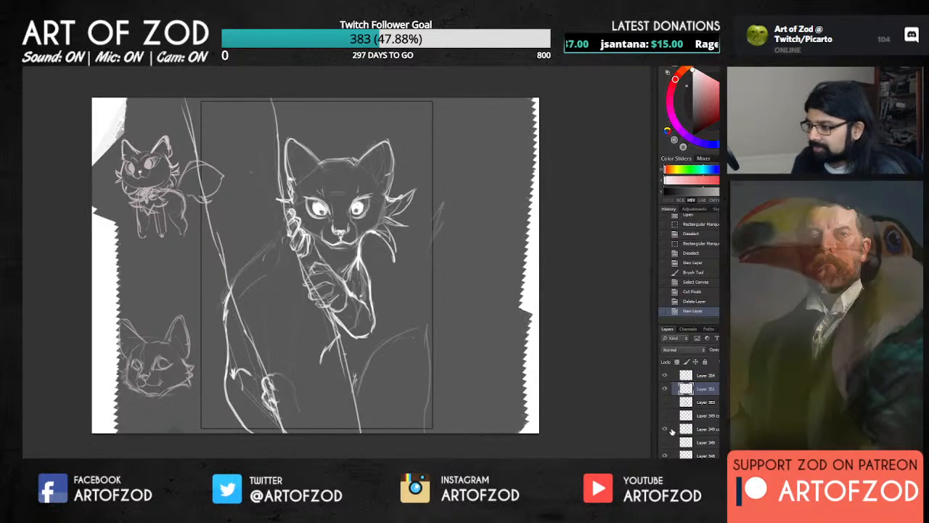
{"action": "left_click", "coordinate": [668, 429]}
{"action": "left_click", "coordinate": [666, 430]}
{"action": "left_click", "coordinate": [702, 429]}
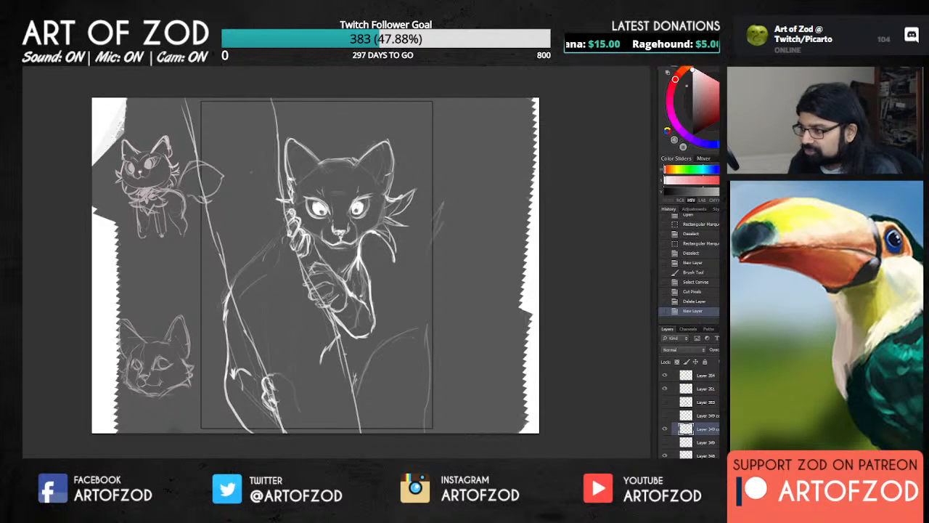
{"action": "key", "text": "9"}
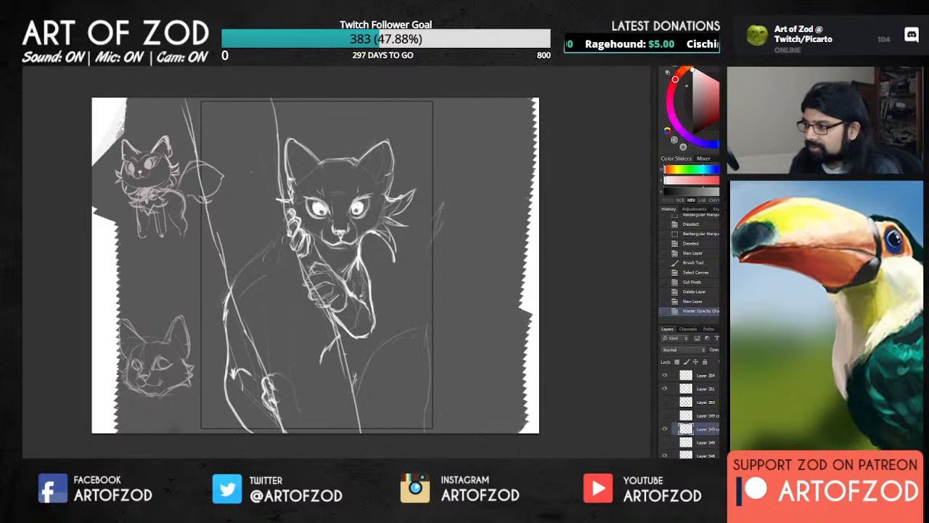
Set the opacity of Layer 351 to 50% and make the new top layer active.
{"action": "left_click", "coordinate": [713, 390]}
{"action": "key", "text": "5"}
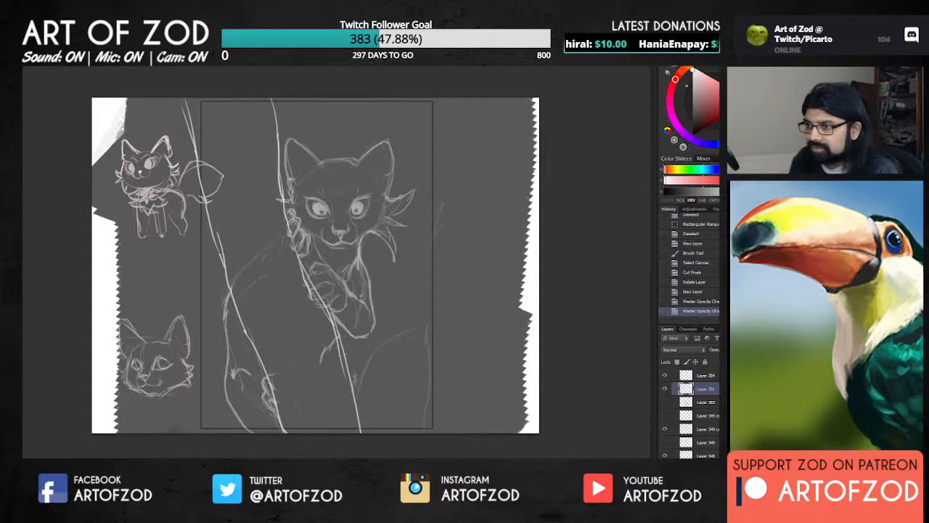
{"action": "left_click", "coordinate": [715, 375]}
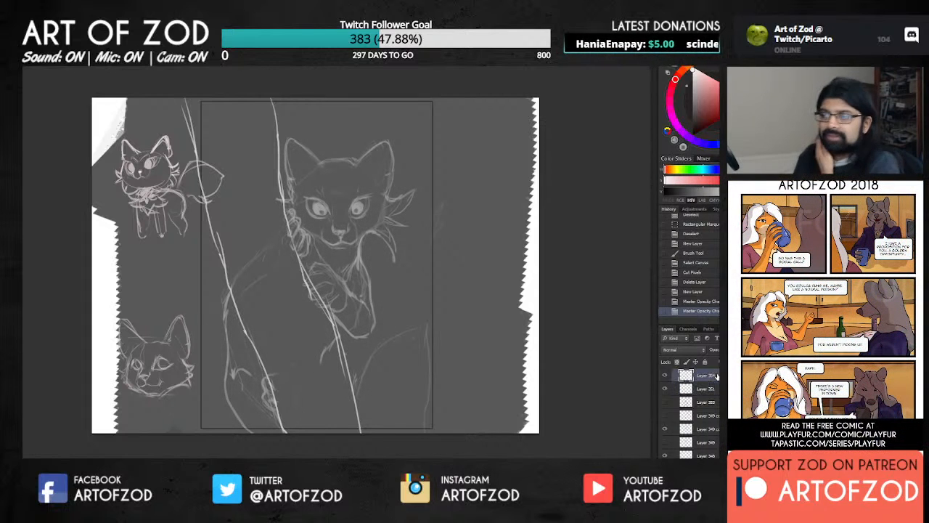
Trace the outline of the cat's right-hand ear down to the cheek with clean brush strokes.
{"action": "key", "text": "ctrl+plus"}
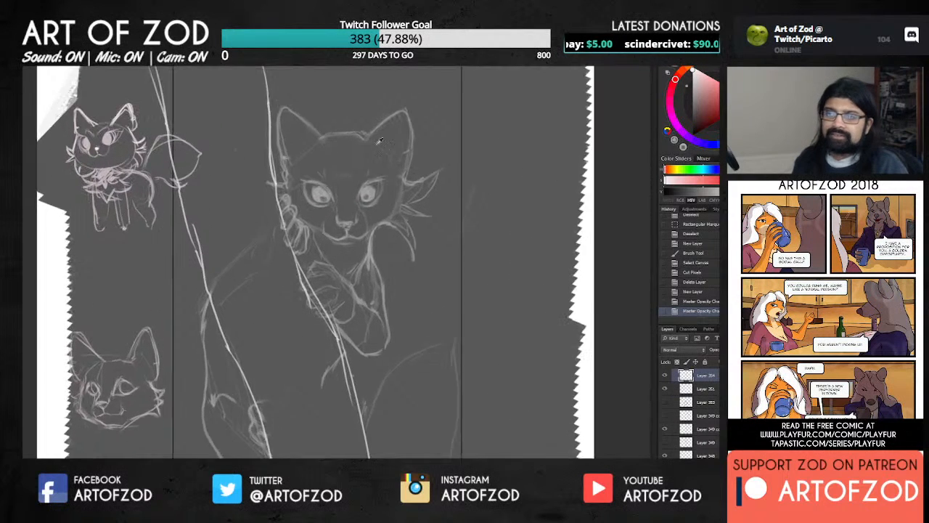
{"action": "key", "text": "ctrl+plus"}
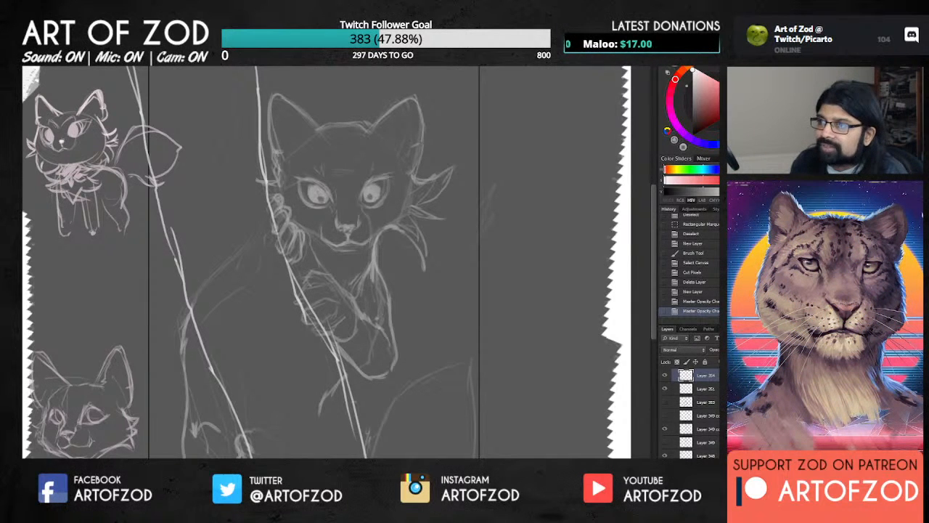
{"action": "left_click_drag", "start_coordinate": [372, 130], "coordinate": [409, 102]}
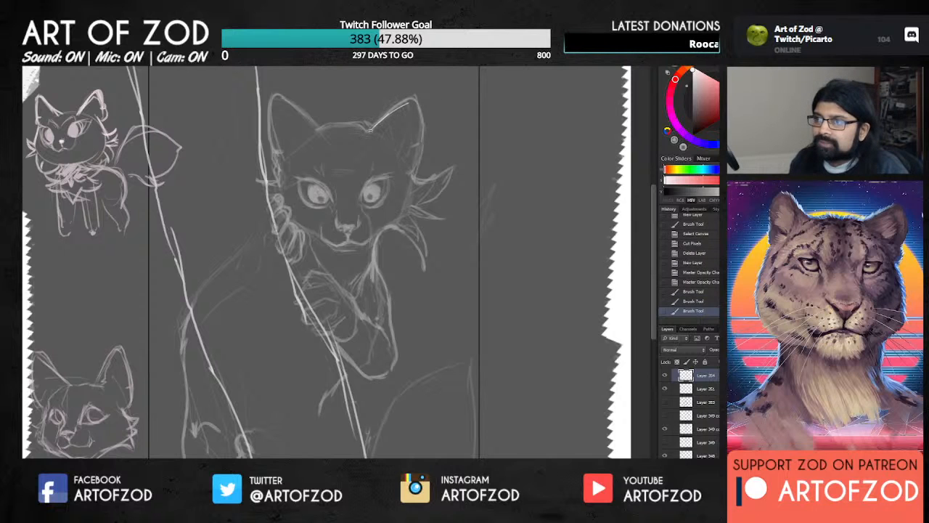
{"action": "mouse_move", "coordinate": [372, 127]}
{"action": "left_mouse_down"}
{"action": "mouse_move", "coordinate": [417, 97]}
{"action": "mouse_move", "coordinate": [426, 138]}
{"action": "mouse_move", "coordinate": [419, 167]}
{"action": "left_mouse_up"}
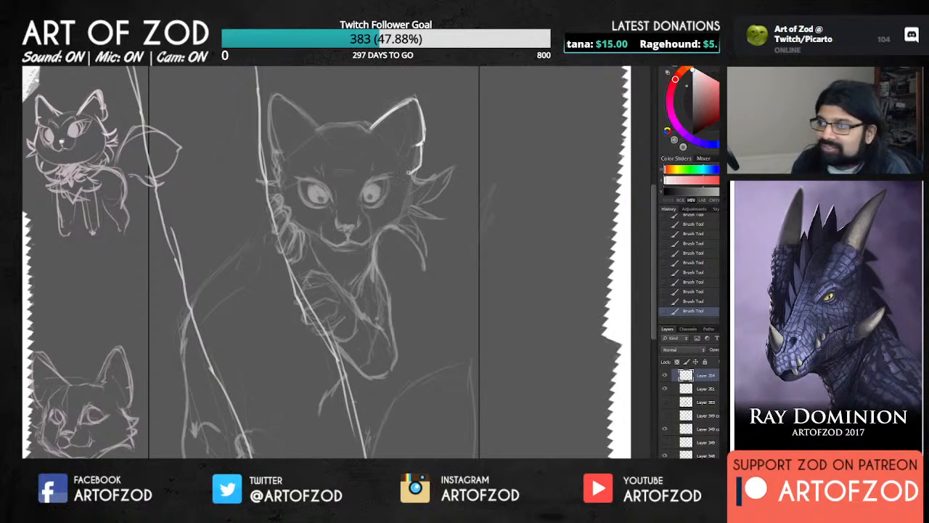
Trace the pointed fur tufts on the right-hand cheek and the cat's nose, mouth and chin line.
{"action": "mouse_move", "coordinate": [414, 177]}
{"action": "left_mouse_down"}
{"action": "mouse_move", "coordinate": [451, 169]}
{"action": "mouse_move", "coordinate": [446, 187]}
{"action": "mouse_move", "coordinate": [423, 202]}
{"action": "mouse_move", "coordinate": [450, 177]}
{"action": "left_mouse_up"}
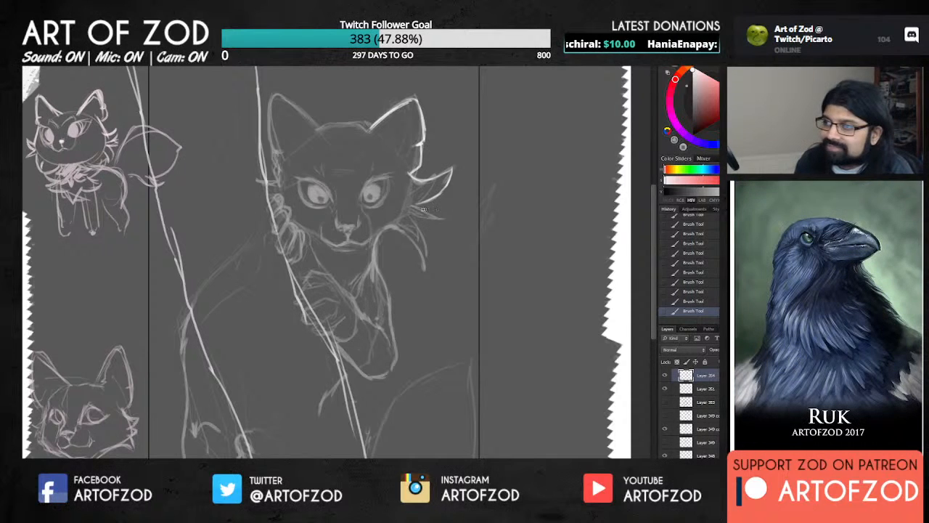
{"action": "mouse_move", "coordinate": [412, 205]}
{"action": "left_mouse_down"}
{"action": "mouse_move", "coordinate": [444, 218]}
{"action": "mouse_move", "coordinate": [424, 232]}
{"action": "mouse_move", "coordinate": [425, 260]}
{"action": "left_mouse_up"}
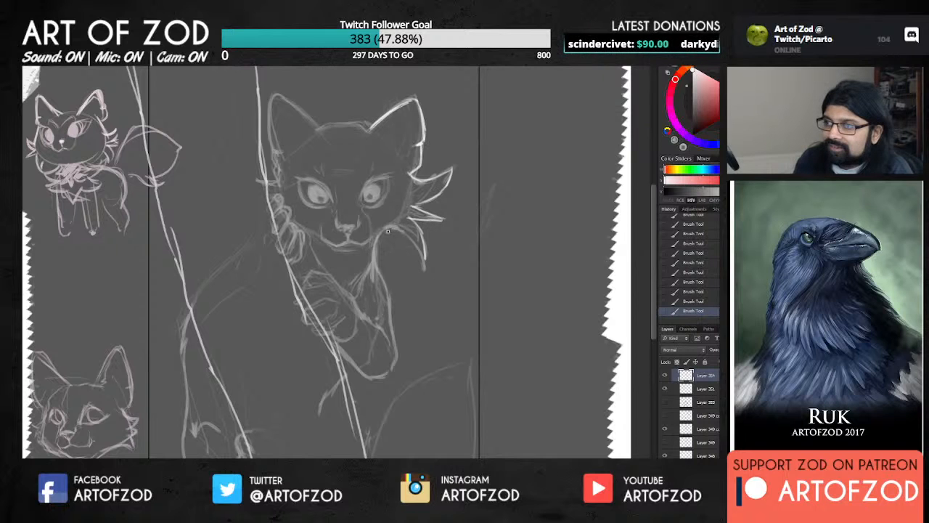
{"action": "left_click_drag", "start_coordinate": [396, 229], "coordinate": [421, 254]}
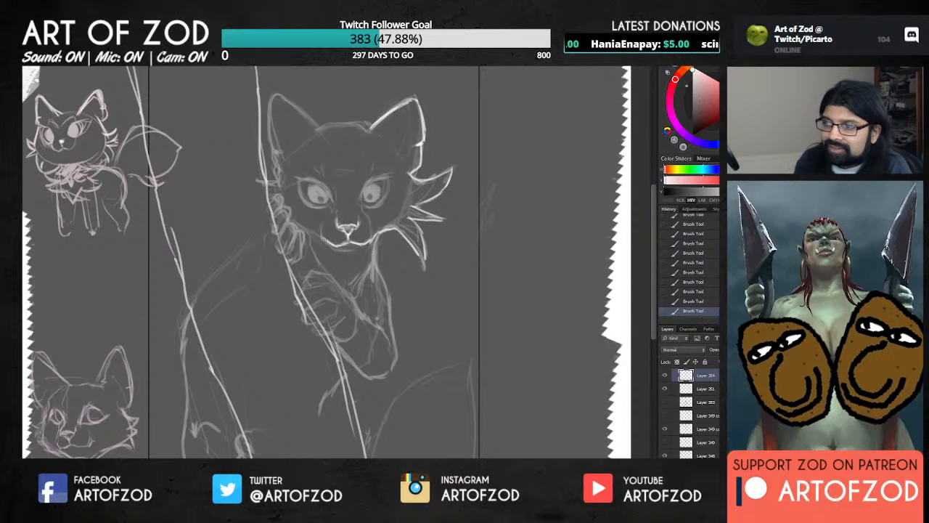
{"action": "left_click_drag", "start_coordinate": [334, 247], "coordinate": [363, 250]}
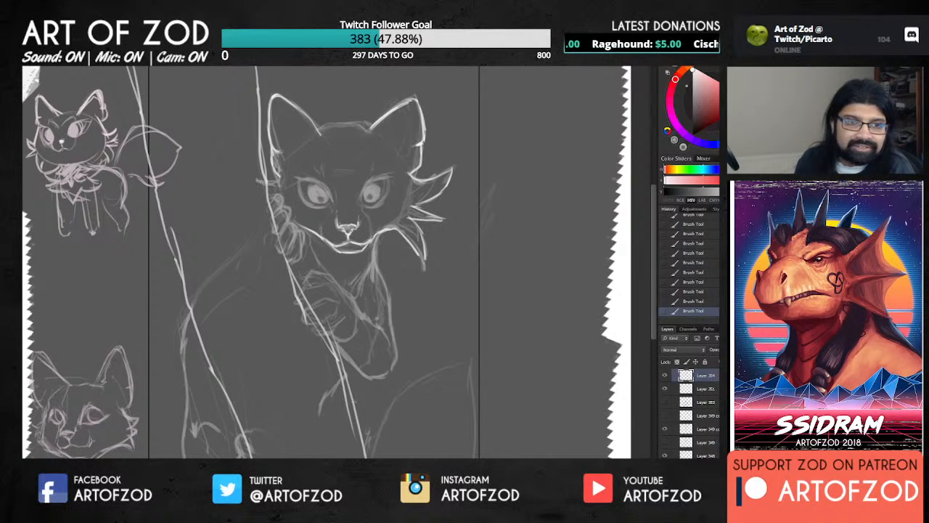
Trace the left-hand cheek fur, the fingertips beside the face, and the top of the head between the ears.
{"action": "left_click_drag", "start_coordinate": [260, 176], "coordinate": [279, 176]}
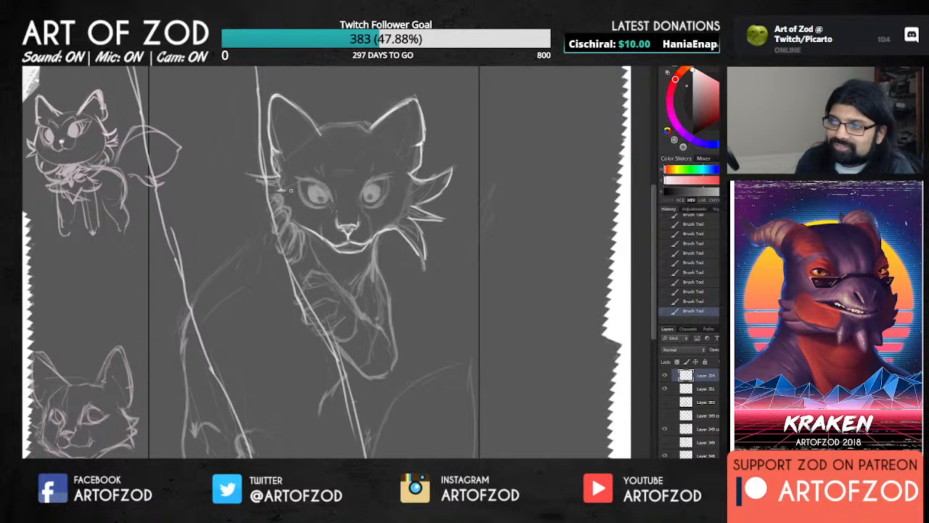
{"action": "left_click_drag", "start_coordinate": [280, 190], "coordinate": [310, 218]}
{"action": "left_click_drag", "start_coordinate": [310, 210], "coordinate": [303, 240]}
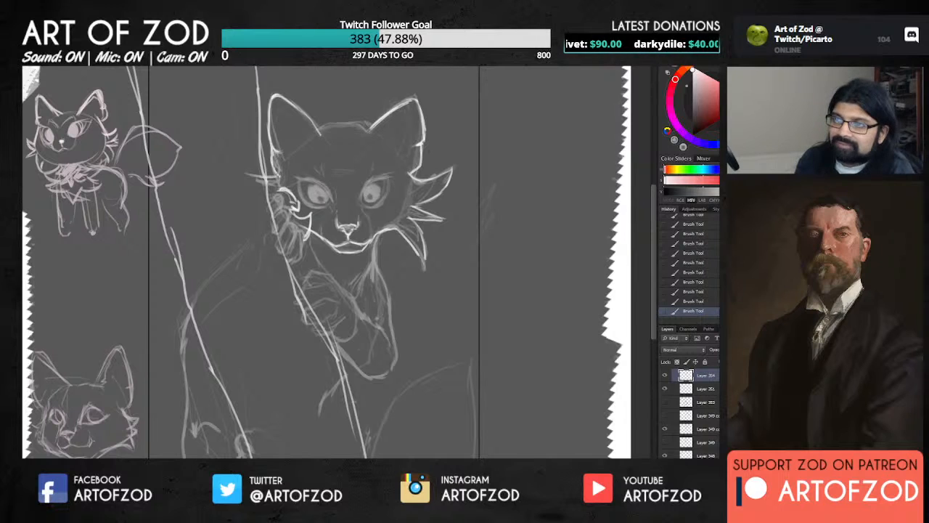
{"action": "left_click_drag", "start_coordinate": [272, 151], "coordinate": [280, 177]}
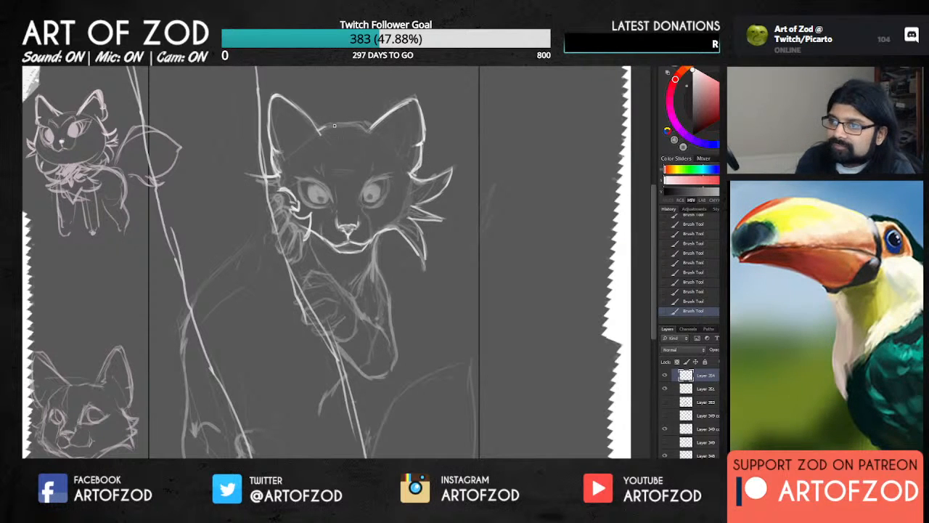
{"action": "left_click_drag", "start_coordinate": [327, 126], "coordinate": [363, 125]}
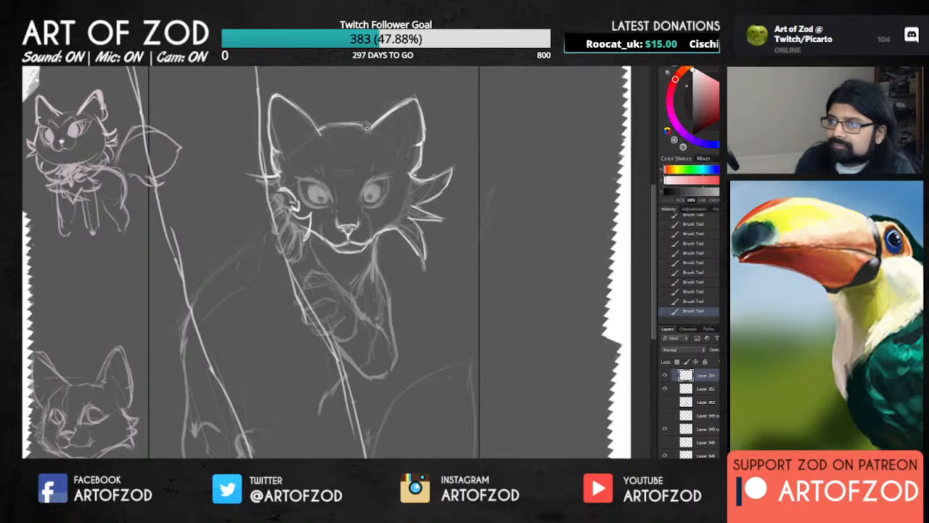
Add a muzzle stroke beside the nose and clean up the mouth corner with the Eraser.
{"action": "left_click_drag", "start_coordinate": [358, 224], "coordinate": [359, 214]}
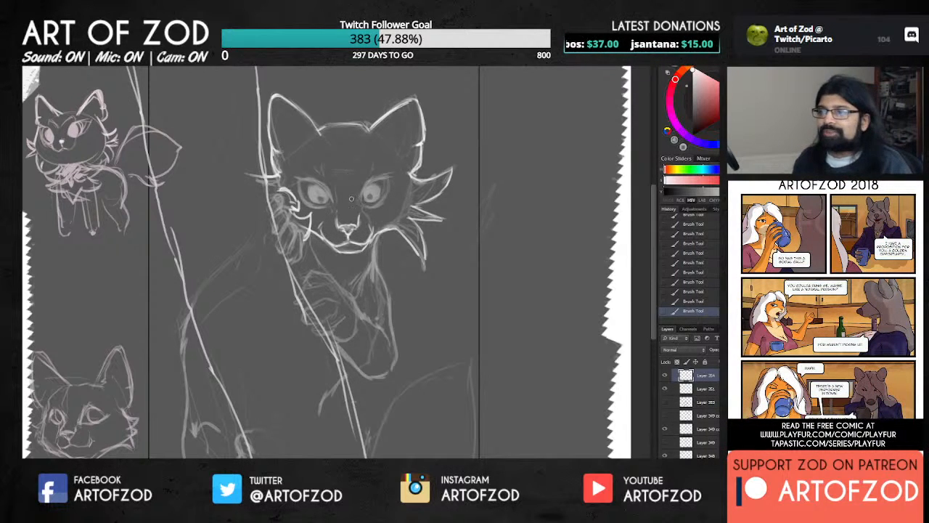
{"action": "key", "text": "e"}
{"action": "left_click_drag", "start_coordinate": [370, 226], "coordinate": [371, 234]}
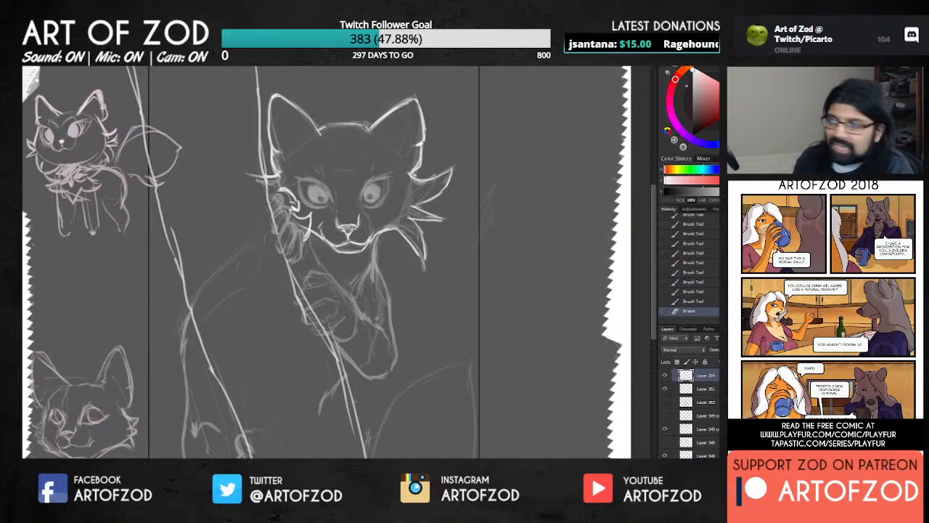
Outline both of the cat's eyes and trace the neck and outer forearm line below the cheek.
{"action": "left_click_drag", "start_coordinate": [336, 196], "coordinate": [323, 187]}
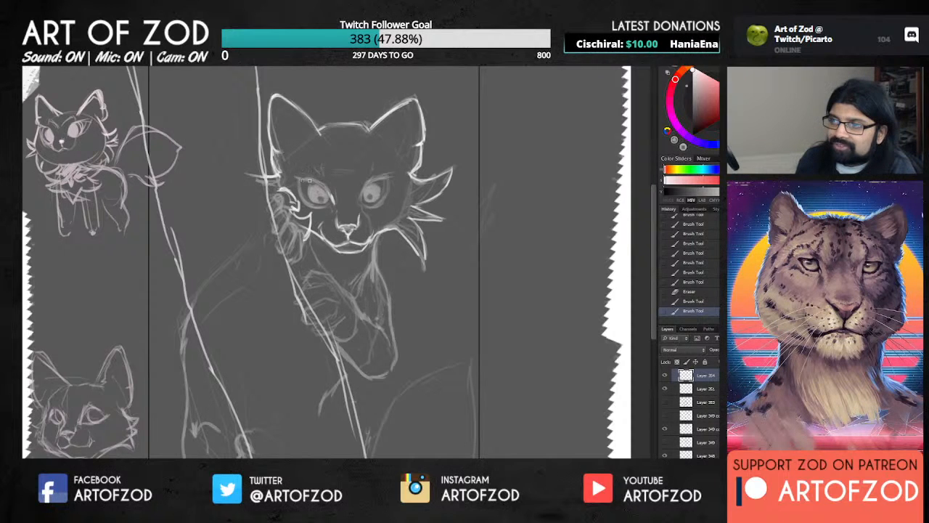
{"action": "mouse_move", "coordinate": [297, 180]}
{"action": "left_mouse_down"}
{"action": "mouse_move", "coordinate": [328, 187]}
{"action": "mouse_move", "coordinate": [307, 186]}
{"action": "mouse_move", "coordinate": [302, 201]}
{"action": "mouse_move", "coordinate": [317, 209]}
{"action": "mouse_move", "coordinate": [369, 183]}
{"action": "left_mouse_up"}
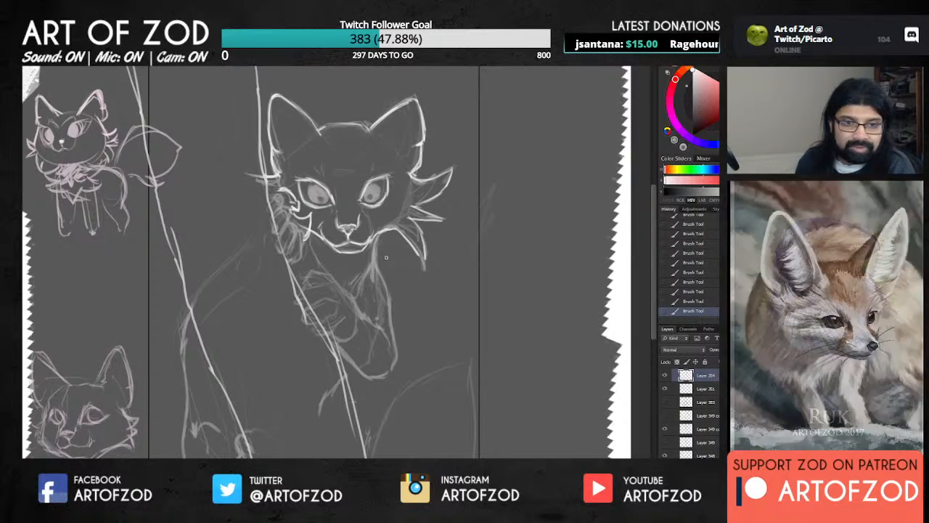
{"action": "mouse_move", "coordinate": [380, 233]}
{"action": "left_mouse_down"}
{"action": "mouse_move", "coordinate": [374, 271]}
{"action": "mouse_move", "coordinate": [385, 283]}
{"action": "mouse_move", "coordinate": [395, 348]}
{"action": "left_mouse_up"}
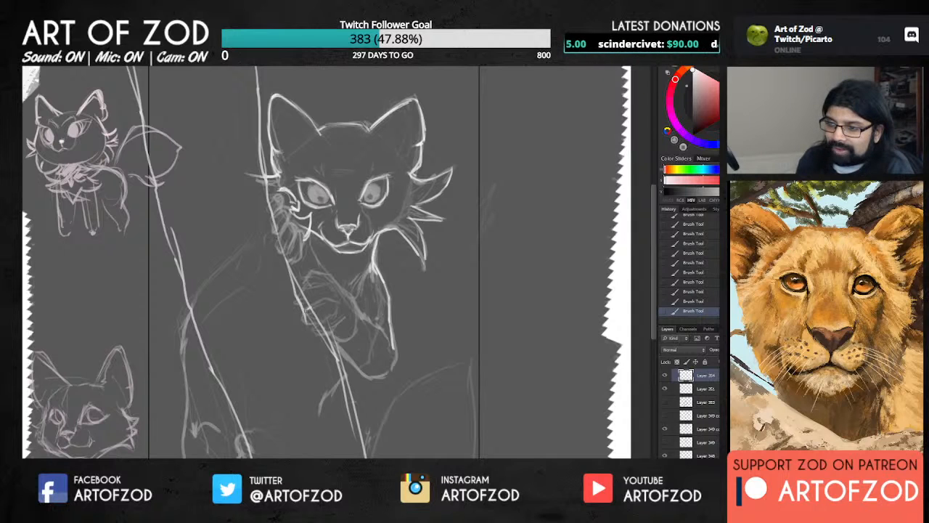
Toggle the visibility of the lower sketch layers to examine which lines each one holds.
{"action": "left_click", "coordinate": [665, 455]}
{"action": "left_click", "coordinate": [665, 455]}
{"action": "left_click", "coordinate": [665, 429]}
{"action": "left_click", "coordinate": [665, 430]}
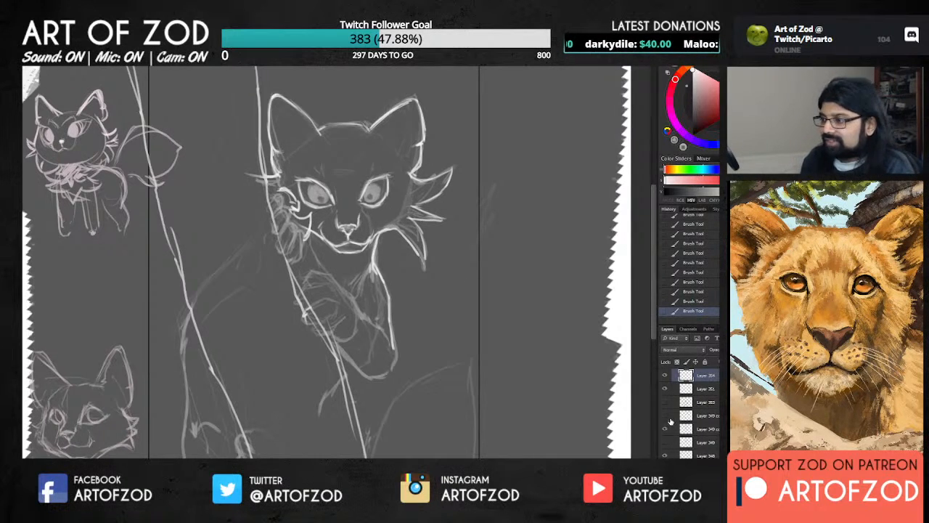
Move the layer holding the long trunk lines below the cat's sketch layers and set its opacity to 30%.
{"action": "scroll", "coordinate": [665, 403], "scroll_direction": "up", "scroll_amount": 2}
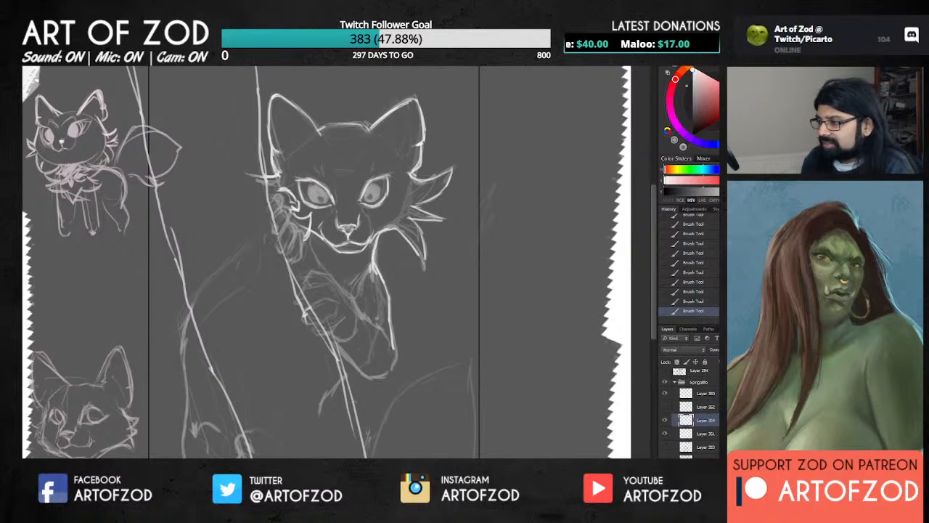
{"action": "left_click", "coordinate": [665, 405]}
{"action": "left_click", "coordinate": [664, 405]}
{"action": "left_click_drag", "start_coordinate": [710, 408], "coordinate": [715, 456]}
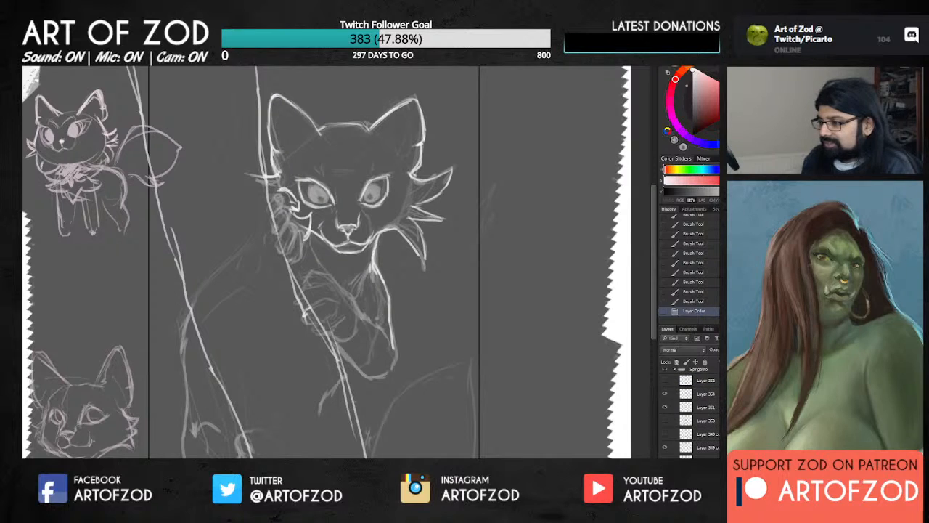
{"action": "key", "text": "3"}
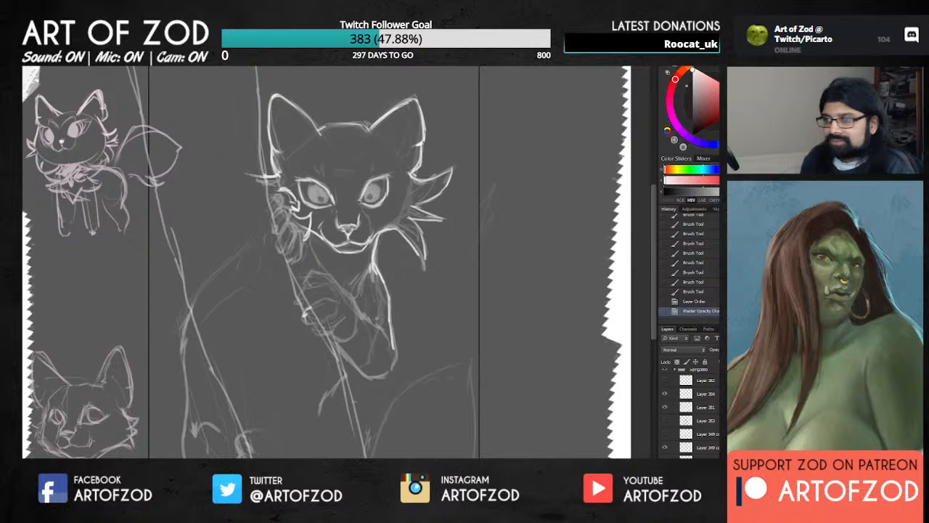
Trace the fingers of the clenched paw below the chin and of the paw beside the cheek on Layer 354.
{"action": "scroll", "coordinate": [690, 406], "scroll_direction": "up", "scroll_amount": 2}
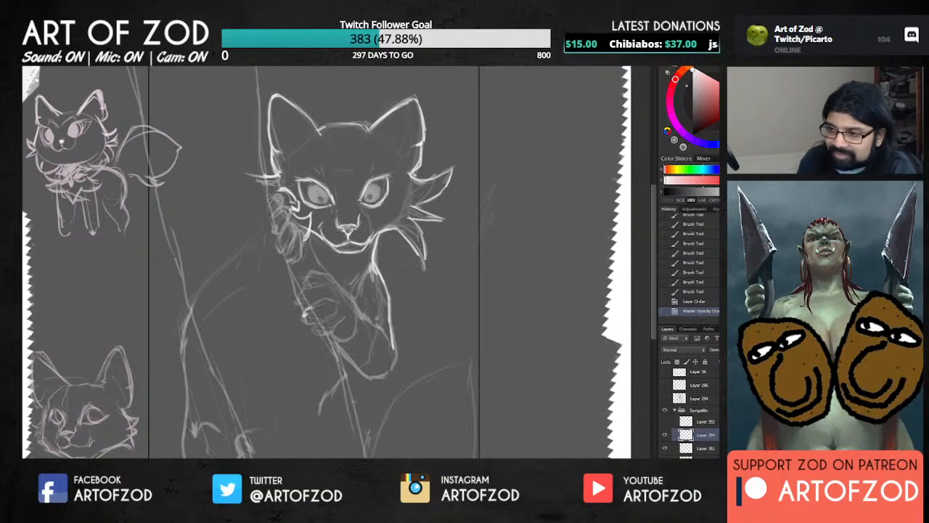
{"action": "mouse_move", "coordinate": [310, 309]}
{"action": "left_mouse_down"}
{"action": "mouse_move", "coordinate": [304, 317]}
{"action": "mouse_move", "coordinate": [327, 300]}
{"action": "left_mouse_up"}
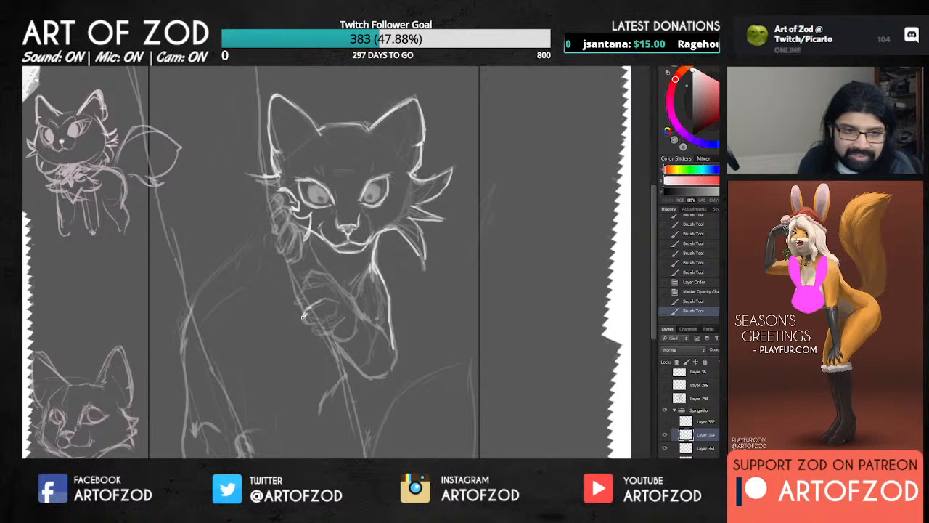
{"action": "mouse_move", "coordinate": [311, 312]}
{"action": "left_mouse_down"}
{"action": "mouse_move", "coordinate": [304, 318]}
{"action": "mouse_move", "coordinate": [326, 331]}
{"action": "mouse_move", "coordinate": [335, 326]}
{"action": "left_mouse_up"}
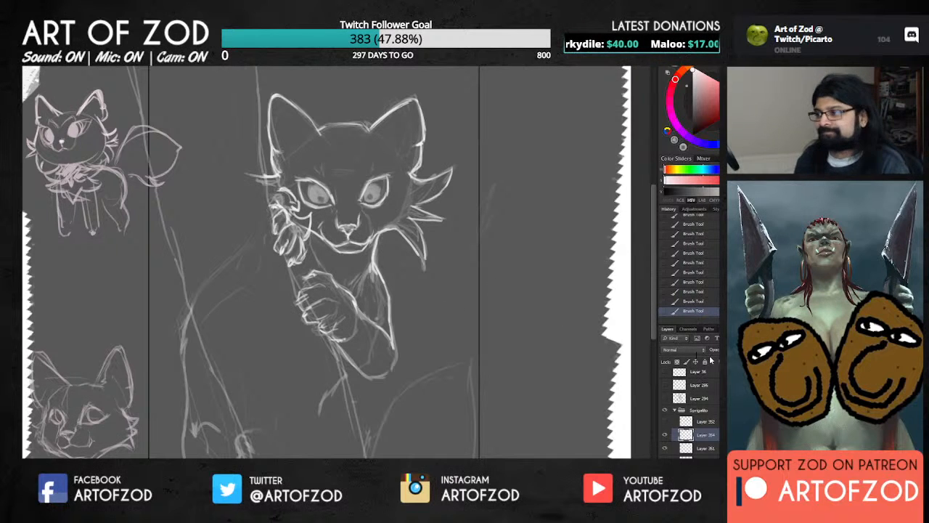
Trace the outer contour of the lower arm with its elbow fur tuft, and outline the toes of the lower paw.
{"action": "left_click_drag", "start_coordinate": [404, 374], "coordinate": [434, 317]}
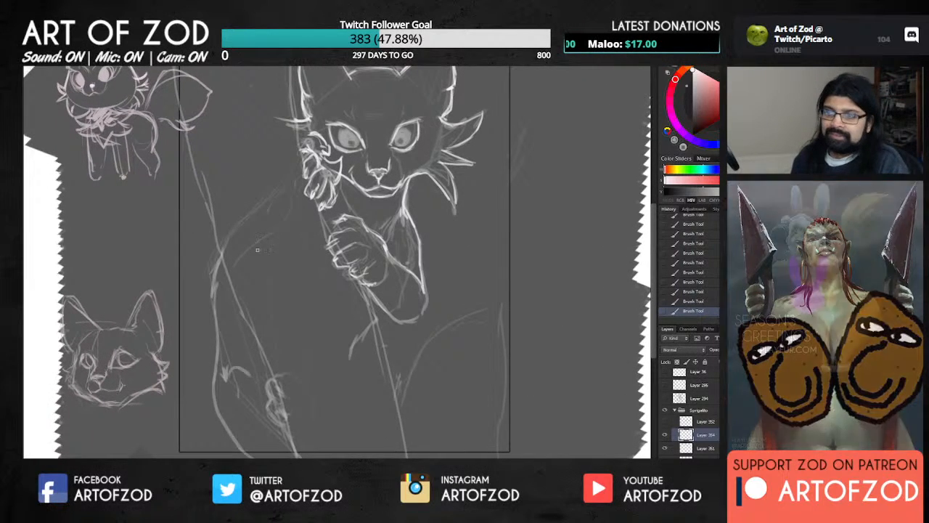
{"action": "left_click_drag", "start_coordinate": [220, 256], "coordinate": [214, 330]}
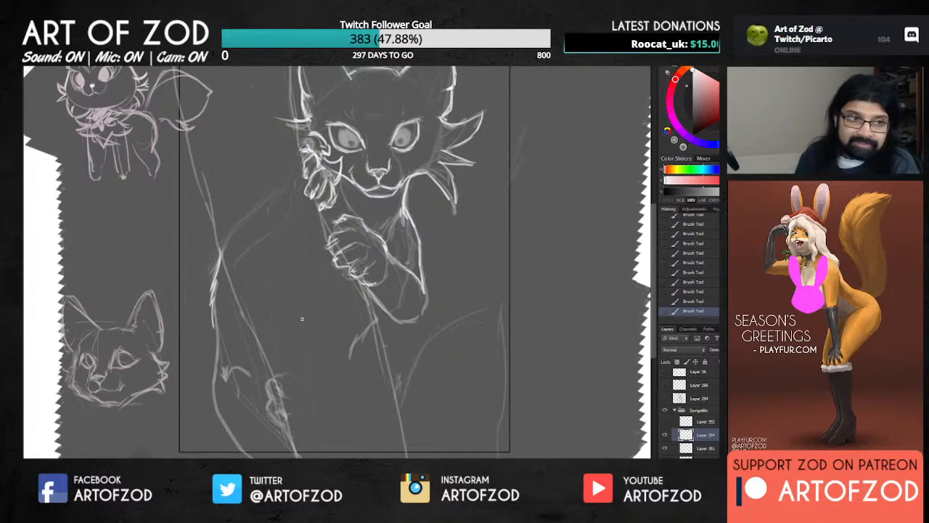
{"action": "mouse_move", "coordinate": [213, 303]}
{"action": "left_mouse_down"}
{"action": "mouse_move", "coordinate": [213, 396]}
{"action": "mouse_move", "coordinate": [254, 457]}
{"action": "left_mouse_up"}
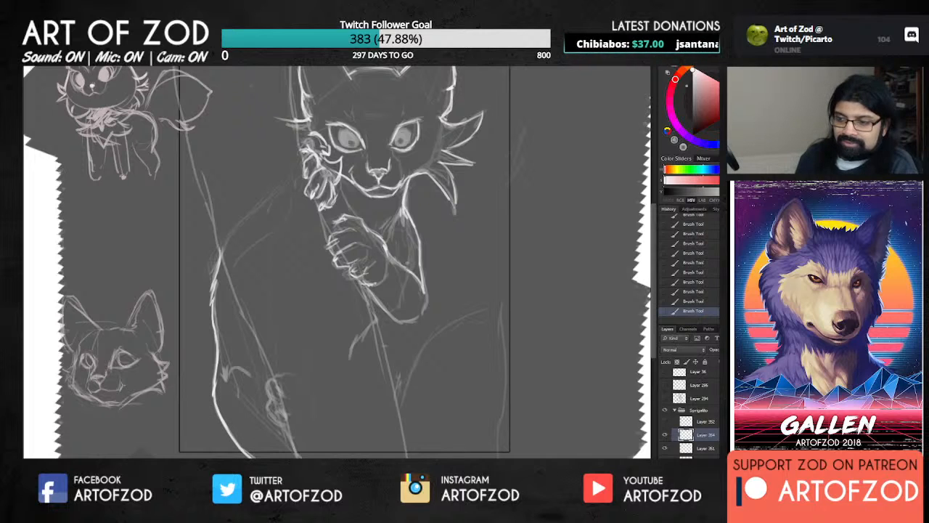
{"action": "mouse_move", "coordinate": [220, 360]}
{"action": "left_mouse_down"}
{"action": "mouse_move", "coordinate": [262, 344]}
{"action": "mouse_move", "coordinate": [229, 372]}
{"action": "mouse_move", "coordinate": [253, 376]}
{"action": "left_mouse_up"}
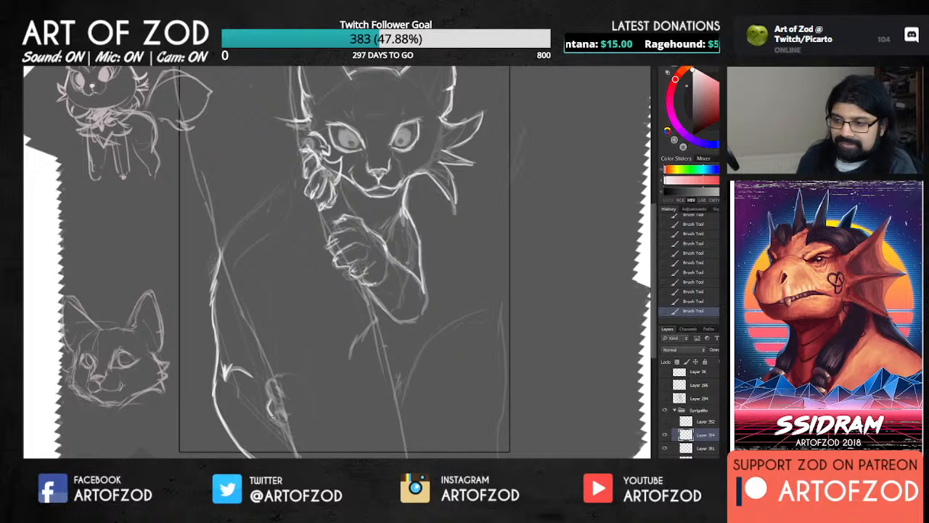
{"action": "left_click_drag", "start_coordinate": [273, 411], "coordinate": [287, 419]}
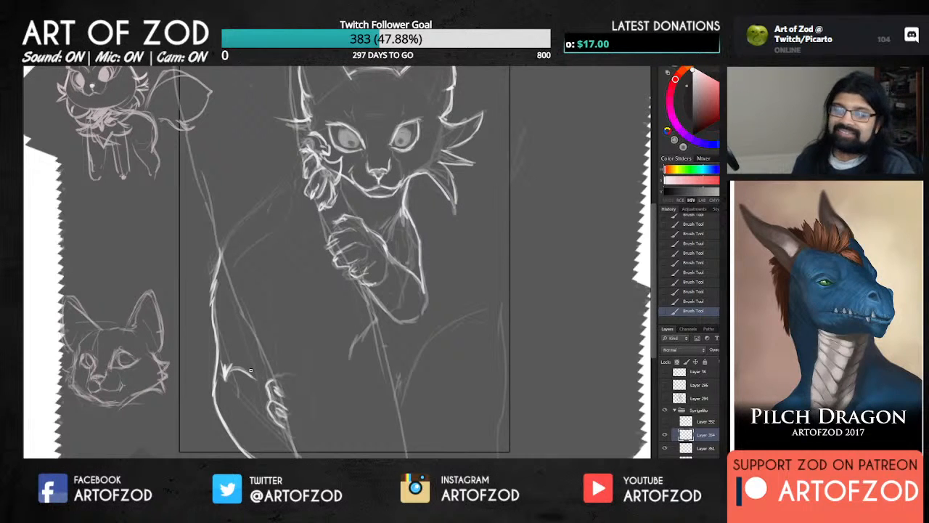
{"action": "left_click_drag", "start_coordinate": [224, 264], "coordinate": [222, 250]}
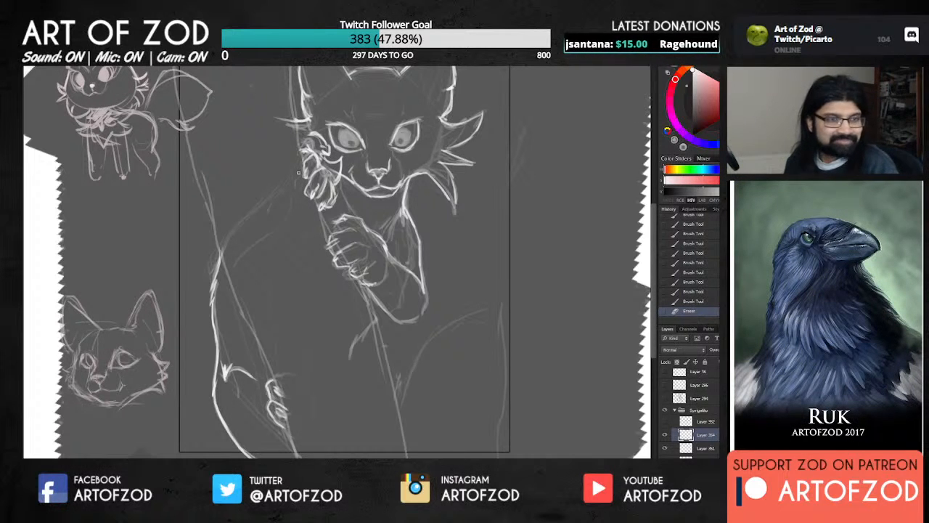
{"action": "left_click_drag", "start_coordinate": [374, 321], "coordinate": [379, 331]}
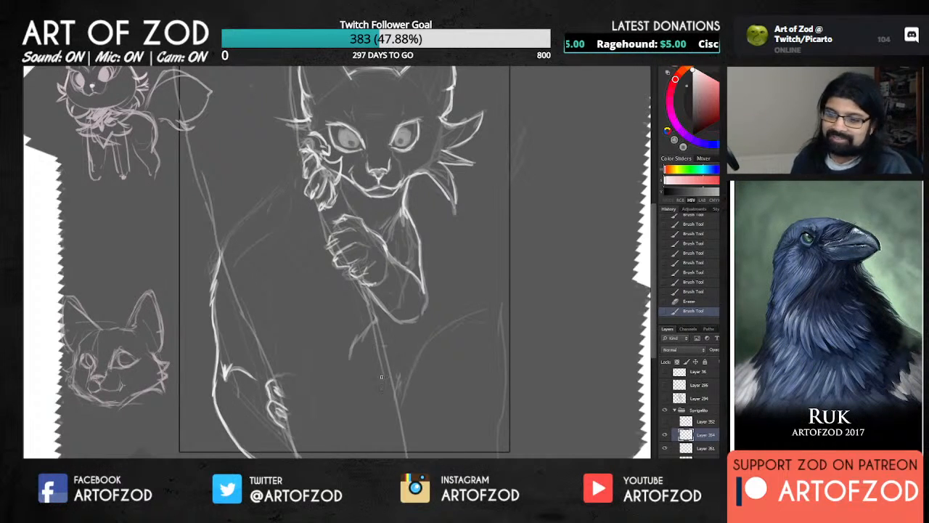
{"action": "mouse_move", "coordinate": [275, 379]}
{"action": "left_mouse_down"}
{"action": "mouse_move", "coordinate": [266, 395]}
{"action": "mouse_move", "coordinate": [278, 376]}
{"action": "mouse_move", "coordinate": [313, 404]}
{"action": "left_mouse_up"}
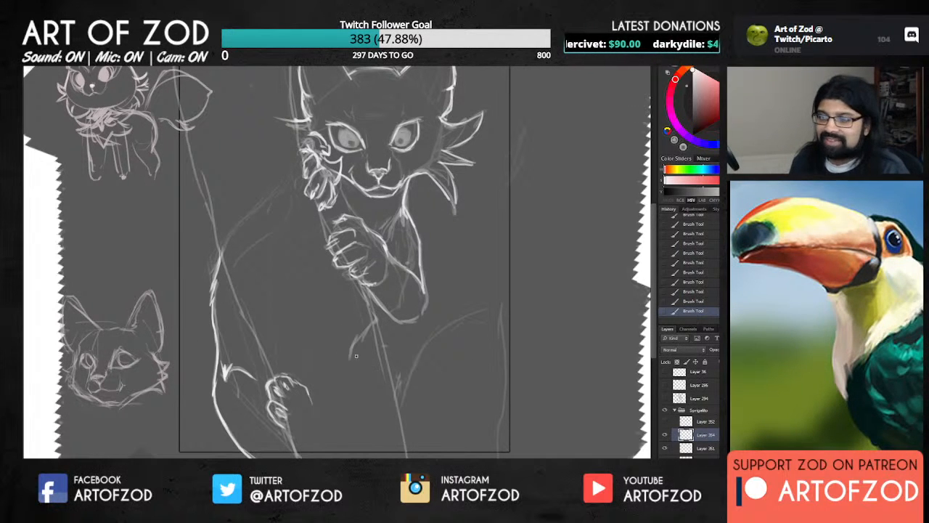
Erase the back of the clenched paw and redraw its rounded edge down to the wrist.
{"action": "key", "text": "ctrl+minus"}
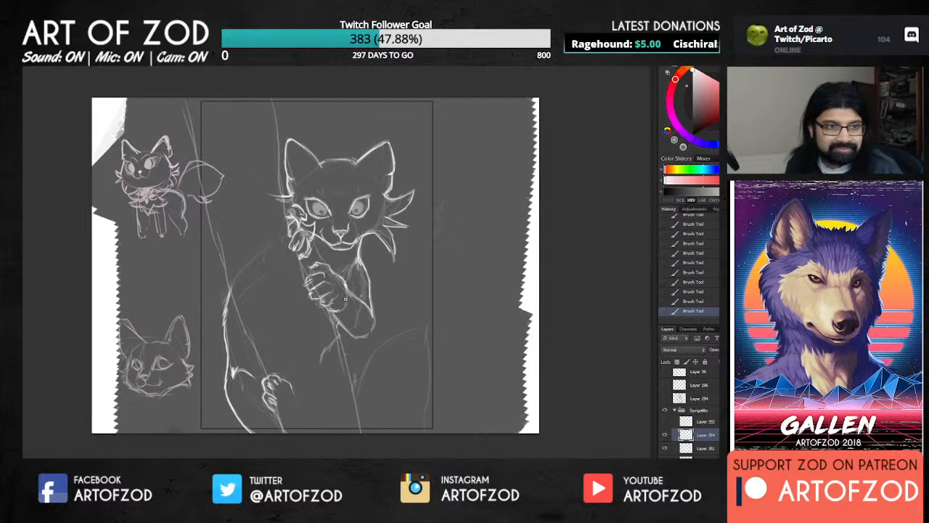
{"action": "key", "text": "e"}
{"action": "left_click_drag", "start_coordinate": [337, 279], "coordinate": [339, 326]}
{"action": "key", "text": "b"}
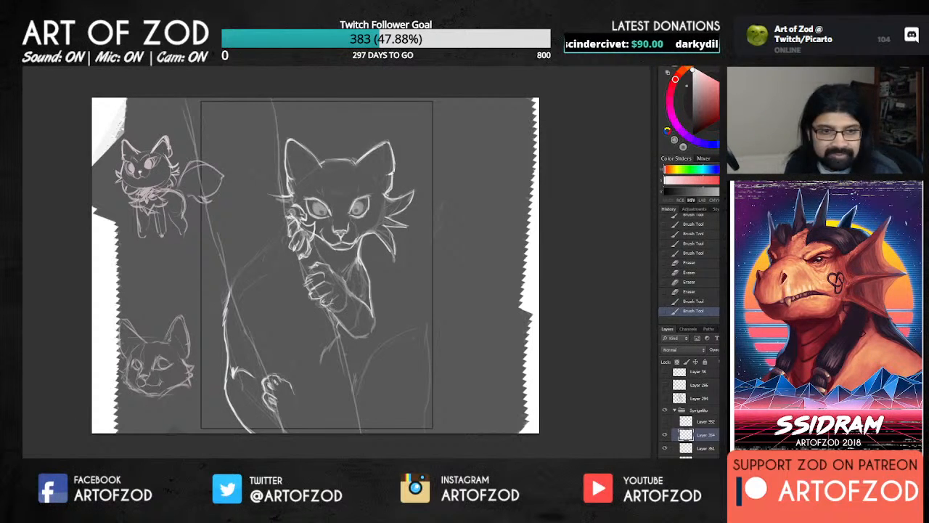
{"action": "left_click_drag", "start_coordinate": [331, 267], "coordinate": [343, 282]}
{"action": "left_click_drag", "start_coordinate": [335, 271], "coordinate": [345, 289]}
{"action": "mouse_move", "coordinate": [337, 279]}
{"action": "left_mouse_down"}
{"action": "mouse_move", "coordinate": [347, 293]}
{"action": "mouse_move", "coordinate": [335, 273]}
{"action": "mouse_move", "coordinate": [350, 286]}
{"action": "mouse_move", "coordinate": [339, 310]}
{"action": "left_mouse_up"}
{"action": "key", "text": "e"}
{"action": "key", "text": "b"}
{"action": "mouse_move", "coordinate": [338, 310]}
{"action": "left_mouse_down"}
{"action": "mouse_move", "coordinate": [350, 300]}
{"action": "mouse_move", "coordinate": [327, 310]}
{"action": "mouse_move", "coordinate": [345, 305]}
{"action": "left_mouse_up"}
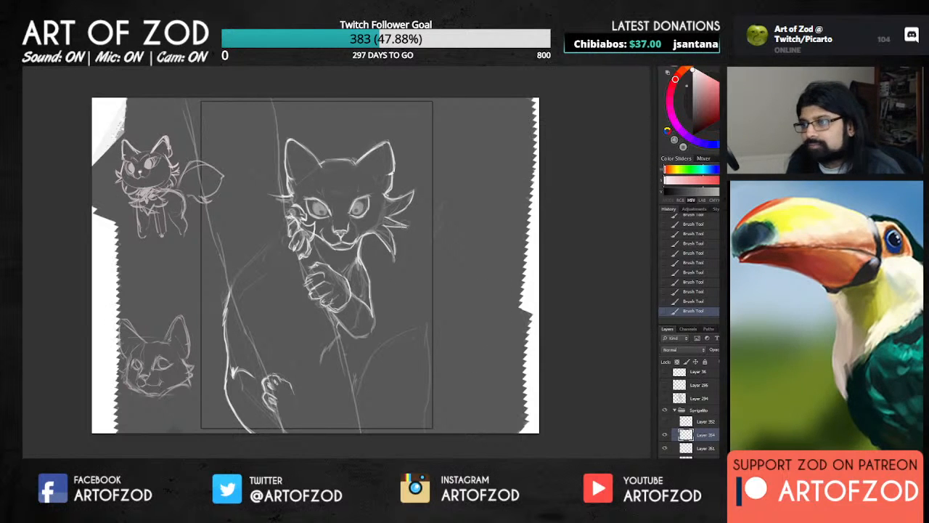
Compare the line work with the sketch and redraw the clenched paw's back and upper forearm line, adding a thigh stroke.
{"action": "left_click", "coordinate": [665, 434]}
{"action": "left_click", "coordinate": [665, 434]}
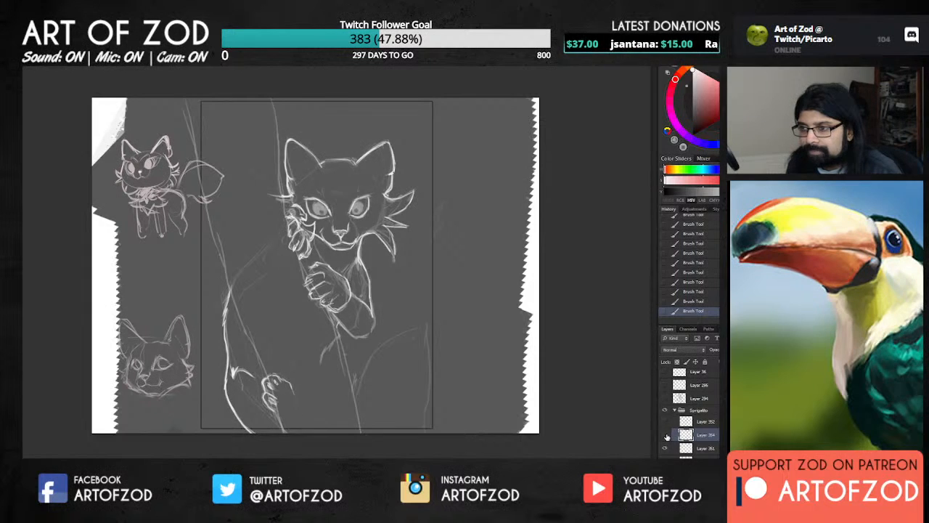
{"action": "left_click", "coordinate": [664, 434]}
{"action": "left_click", "coordinate": [665, 434]}
{"action": "left_click", "coordinate": [665, 434]}
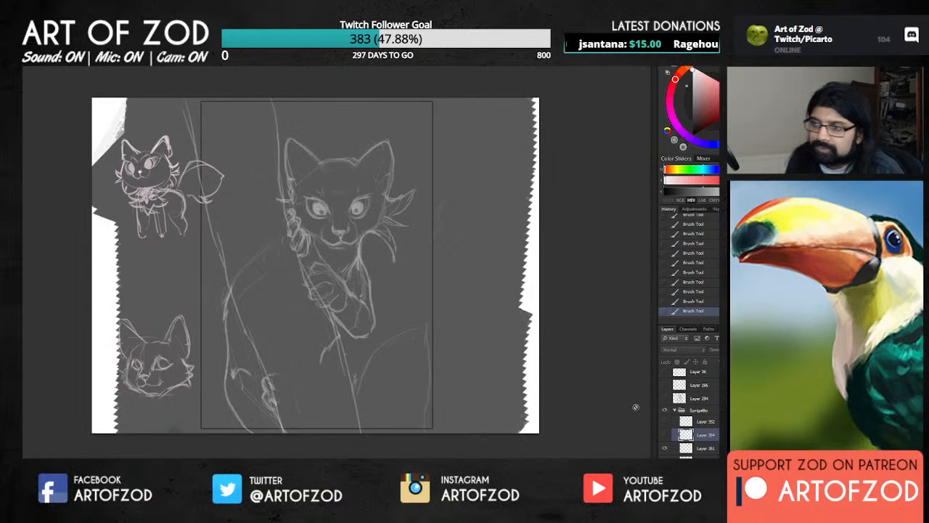
{"action": "left_click", "coordinate": [664, 434]}
{"action": "key", "text": "e"}
{"action": "mouse_move", "coordinate": [341, 271]}
{"action": "left_mouse_down"}
{"action": "mouse_move", "coordinate": [354, 286]}
{"action": "mouse_move", "coordinate": [346, 309]}
{"action": "left_mouse_up"}
{"action": "key", "text": "b"}
{"action": "left_click_drag", "start_coordinate": [335, 270], "coordinate": [352, 290]}
{"action": "left_click_drag", "start_coordinate": [351, 286], "coordinate": [371, 309]}
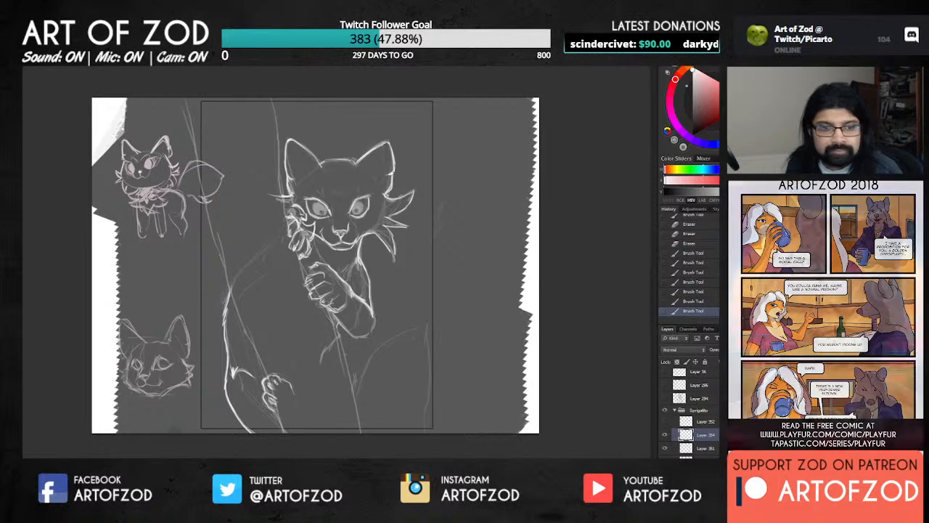
{"action": "left_click_drag", "start_coordinate": [359, 378], "coordinate": [396, 339]}
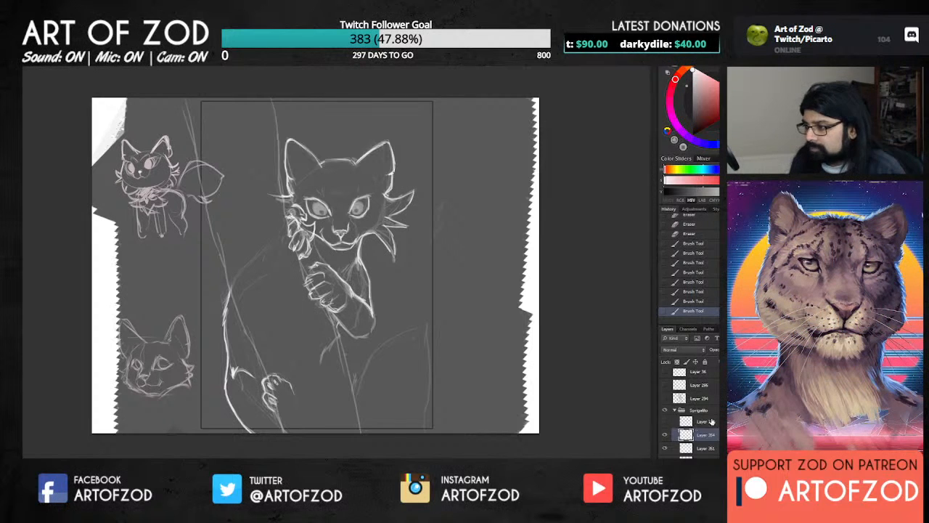
Strengthen the trunk line above and below the paws on its own layer and erase the excess strokes below the fist.
{"action": "scroll", "coordinate": [712, 422], "scroll_direction": "down", "scroll_amount": 10}
{"action": "scroll", "coordinate": [682, 414], "scroll_direction": "up", "scroll_amount": 10}
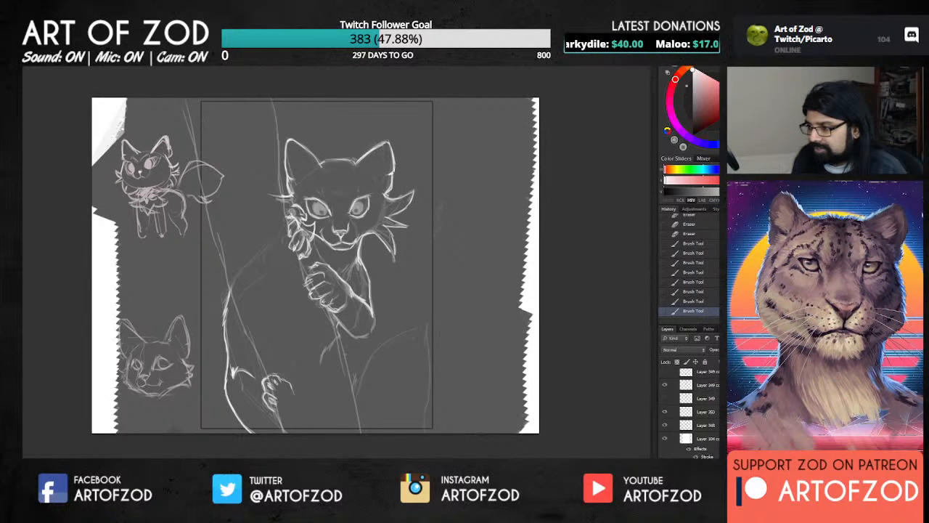
{"action": "left_click", "coordinate": [688, 436]}
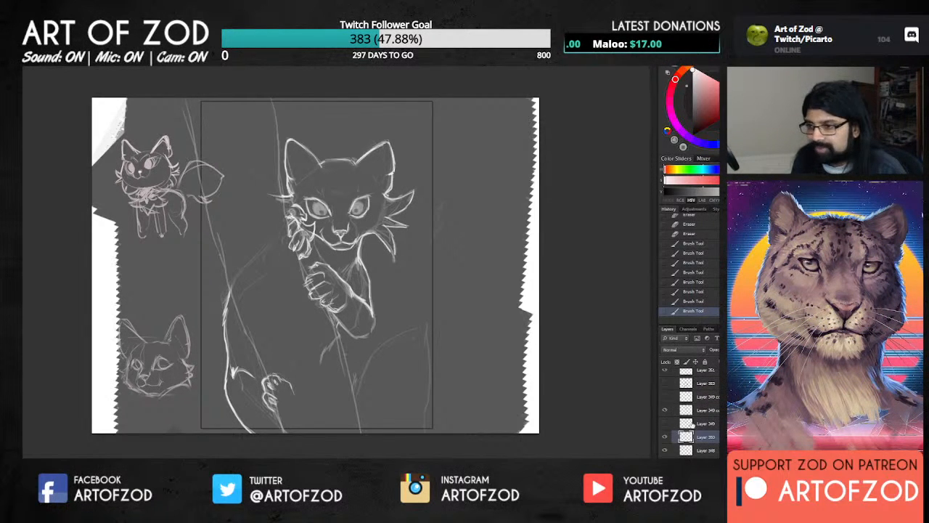
{"action": "left_click_drag", "start_coordinate": [272, 97], "coordinate": [280, 188]}
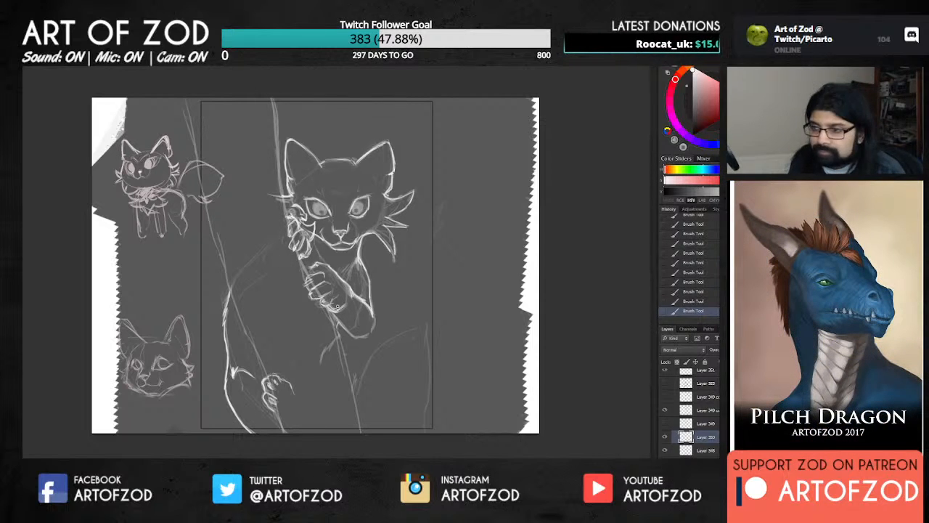
{"action": "left_click_drag", "start_coordinate": [334, 309], "coordinate": [340, 342]}
{"action": "left_click_drag", "start_coordinate": [333, 305], "coordinate": [362, 436]}
{"action": "key", "text": "e"}
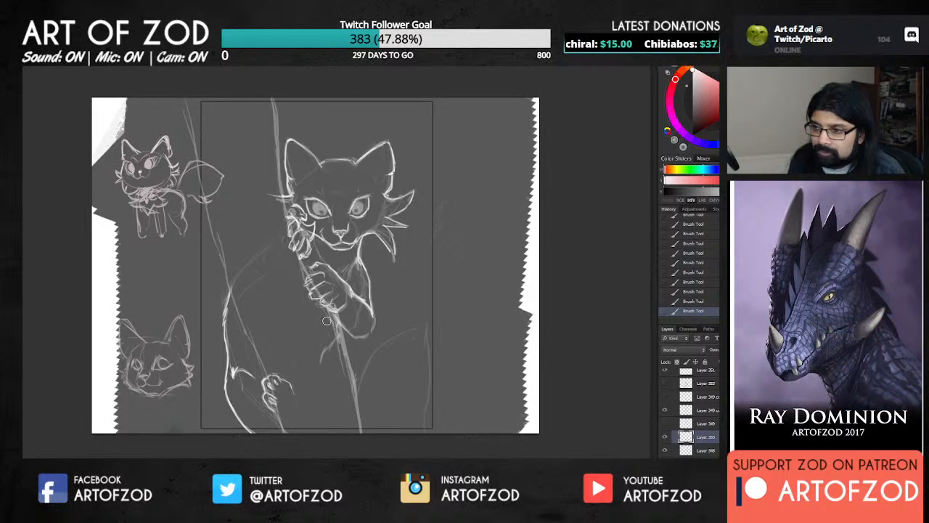
{"action": "left_click_drag", "start_coordinate": [326, 318], "coordinate": [350, 384]}
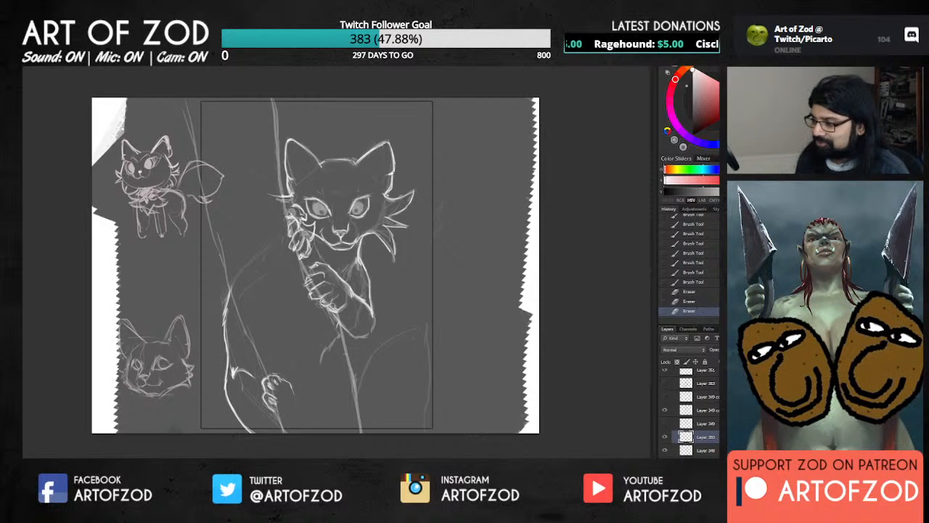
Toggle the visibility of Layer 354 and the layer below it to compare the clean lines with the rough sketch.
{"action": "scroll", "coordinate": [686, 389], "scroll_direction": "up", "scroll_amount": 3}
{"action": "left_click", "coordinate": [665, 438]}
{"action": "left_click", "coordinate": [665, 439]}
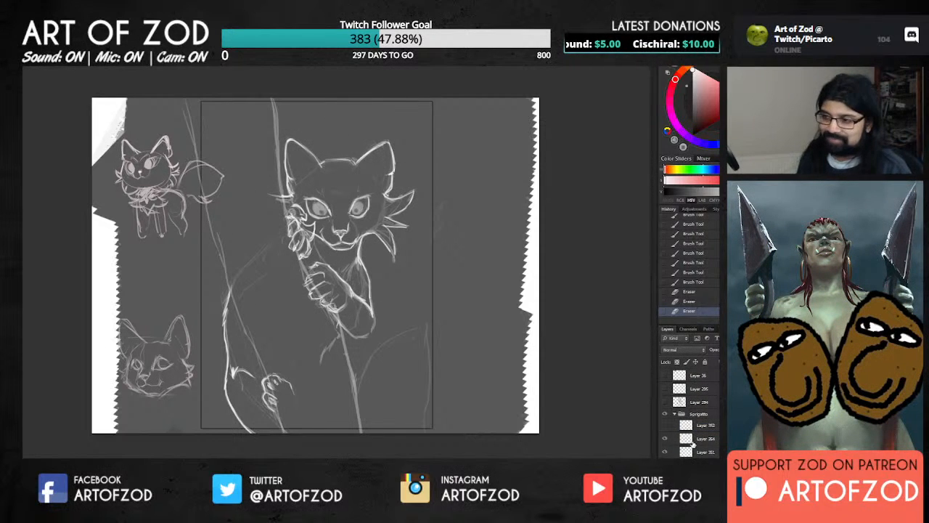
{"action": "left_click", "coordinate": [665, 452]}
{"action": "left_click", "coordinate": [665, 452]}
{"action": "left_click", "coordinate": [692, 452]}
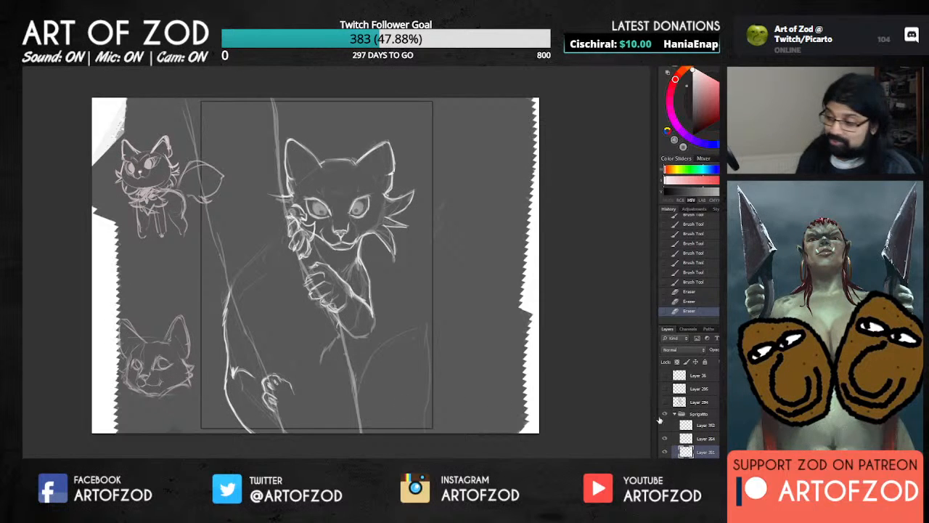
{"action": "left_click", "coordinate": [665, 439]}
{"action": "left_click", "coordinate": [664, 439]}
{"action": "left_click", "coordinate": [665, 452]}
{"action": "left_click", "coordinate": [665, 451]}
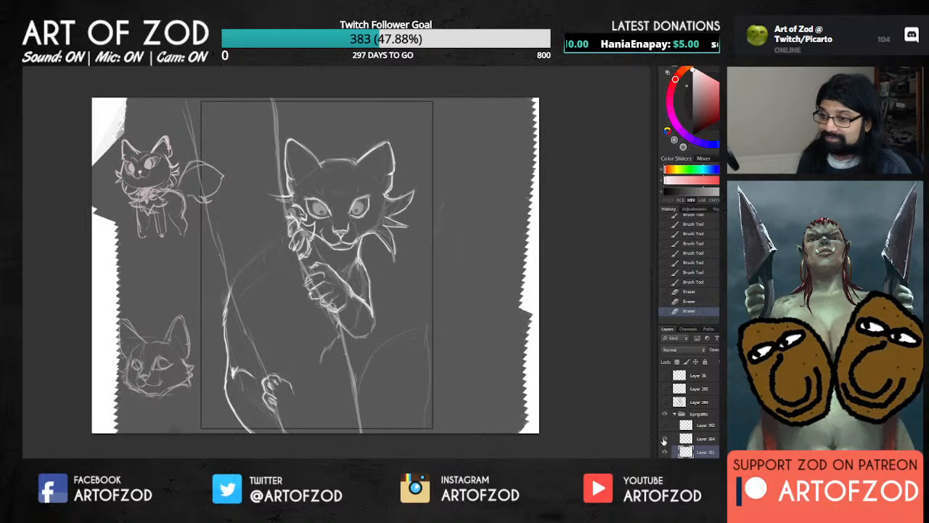
{"action": "left_click", "coordinate": [665, 440]}
{"action": "left_click", "coordinate": [665, 440]}
Extend the forearm line down from the lower paw and add a short body stroke beneath the elbow on Layer 354.
{"action": "left_click", "coordinate": [697, 438]}
{"action": "left_click_drag", "start_coordinate": [292, 387], "coordinate": [306, 419]}
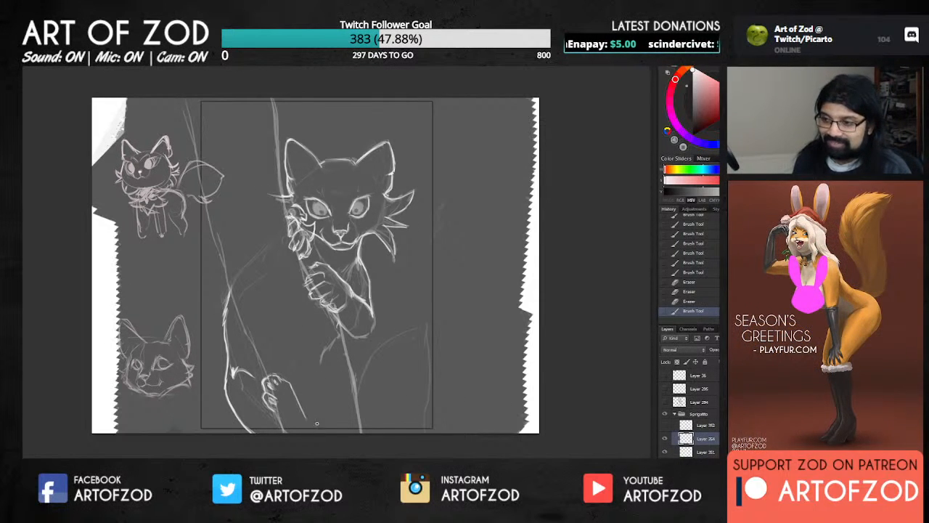
{"action": "left_click_drag", "start_coordinate": [344, 331], "coordinate": [345, 342]}
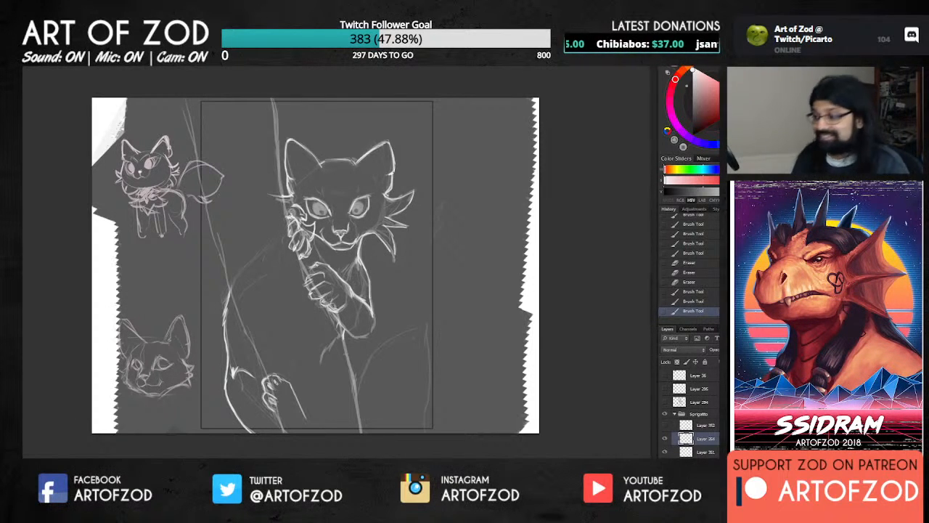
Compare the line layer with the sketch, and redraw and clean up the top of the head between the ears.
{"action": "left_click", "coordinate": [665, 439]}
{"action": "left_click", "coordinate": [665, 439]}
{"action": "left_click", "coordinate": [665, 439]}
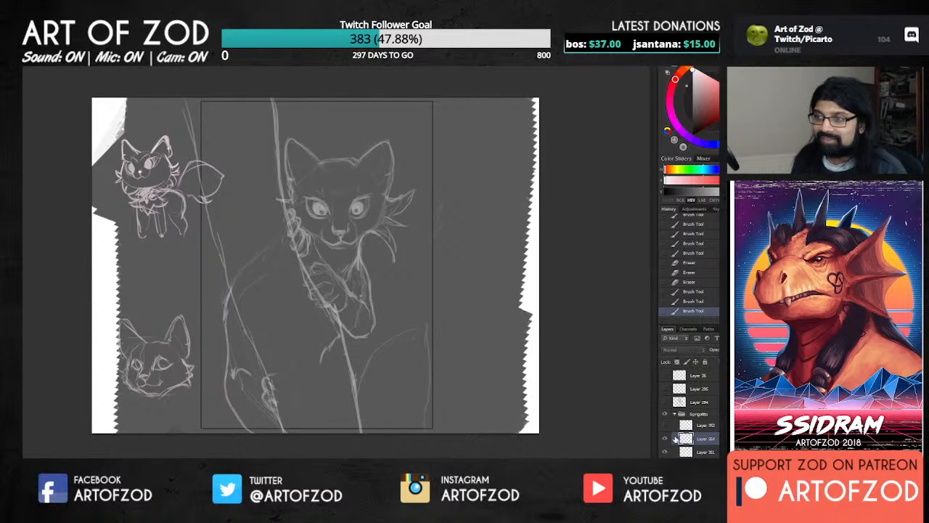
{"action": "left_click", "coordinate": [665, 439]}
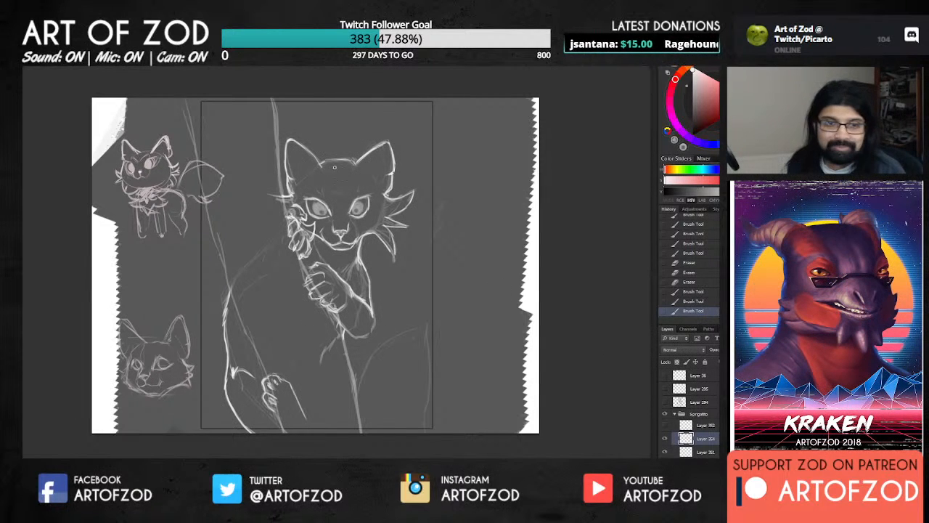
{"action": "left_click_drag", "start_coordinate": [315, 161], "coordinate": [359, 155]}
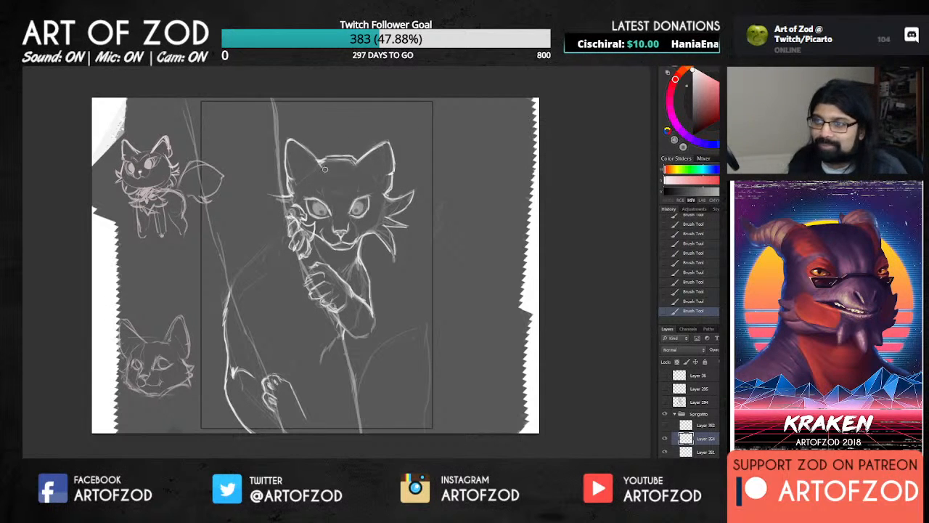
{"action": "left_click_drag", "start_coordinate": [331, 161], "coordinate": [354, 164]}
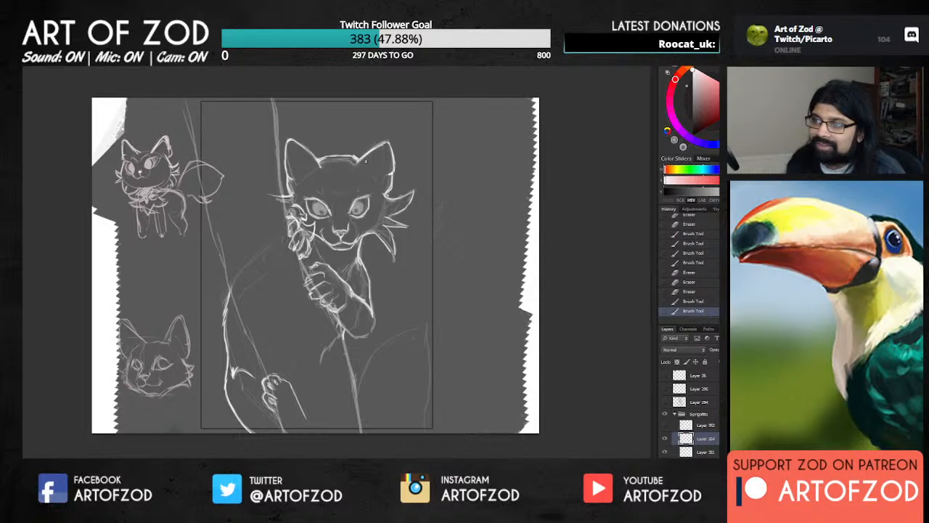
Touch up the knuckle lines of the upper fist and erase the stray marks beside them.
{"action": "left_click_drag", "start_coordinate": [312, 267], "coordinate": [305, 279]}
{"action": "left_click_drag", "start_coordinate": [307, 273], "coordinate": [311, 285]}
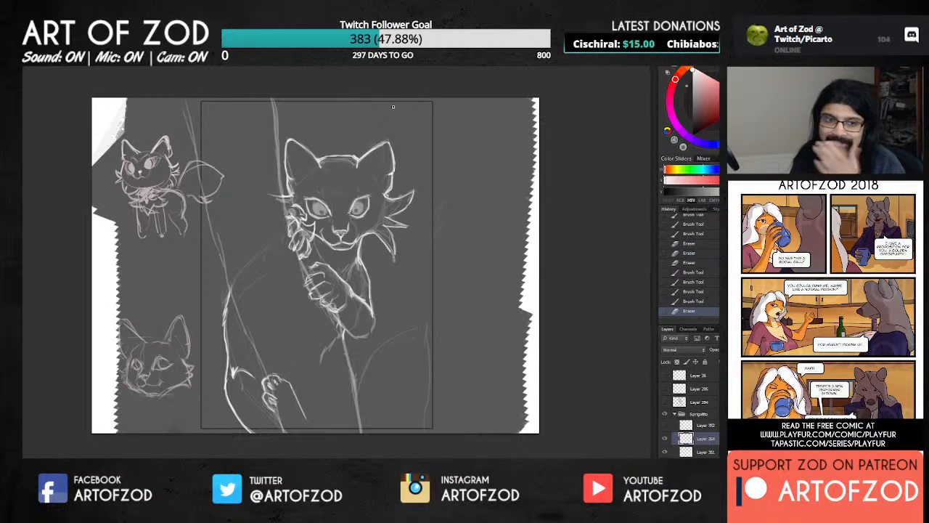
Add a new layer directly above the frame layer, beneath the sketch layers, and choose a muted mid-dark blue as the paint colour.
{"action": "scroll", "coordinate": [691, 411], "scroll_direction": "down", "scroll_amount": 10}
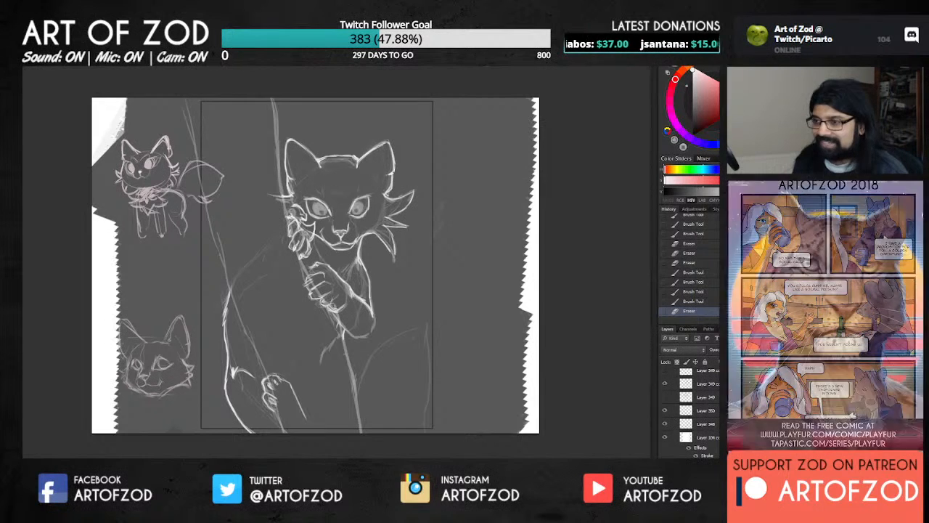
{"action": "scroll", "coordinate": [691, 411], "scroll_direction": "down", "scroll_amount": 3}
{"action": "scroll", "coordinate": [691, 411], "scroll_direction": "up", "scroll_amount": 3}
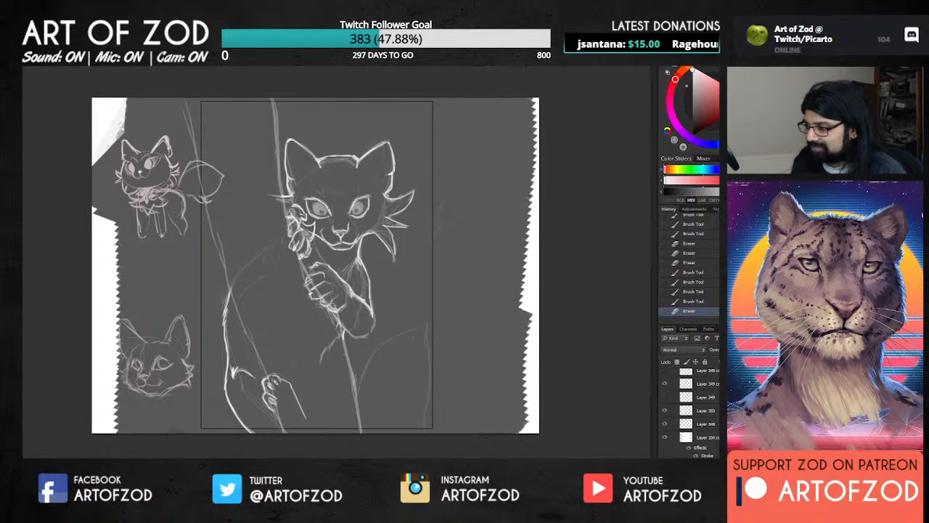
{"action": "left_click", "coordinate": [705, 437]}
{"action": "key", "text": "ctrl+shift+alt+n"}
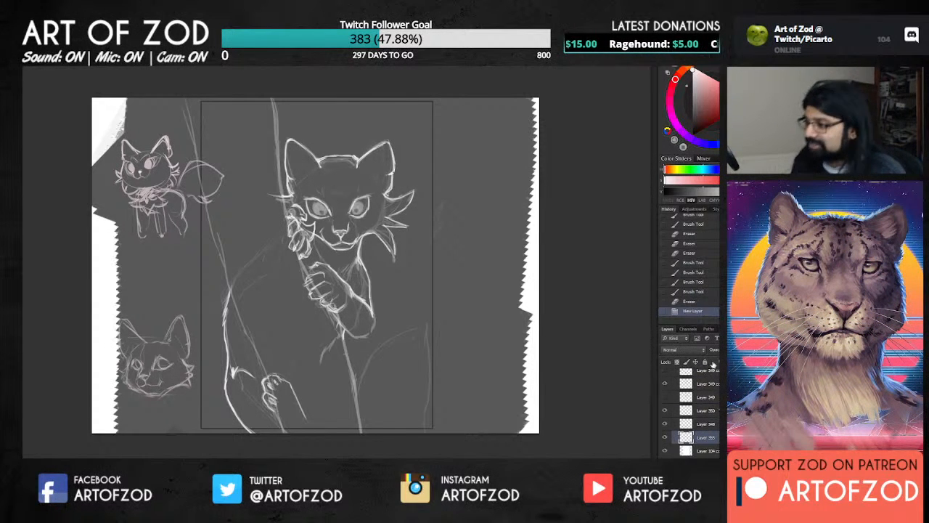
{"action": "left_click_drag", "start_coordinate": [682, 108], "coordinate": [694, 106]}
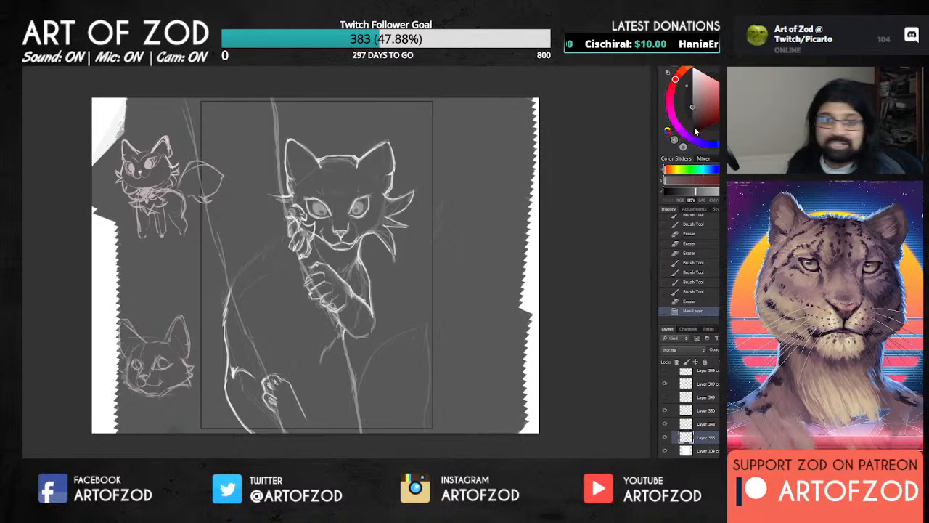
{"action": "left_click", "coordinate": [752, 126]}
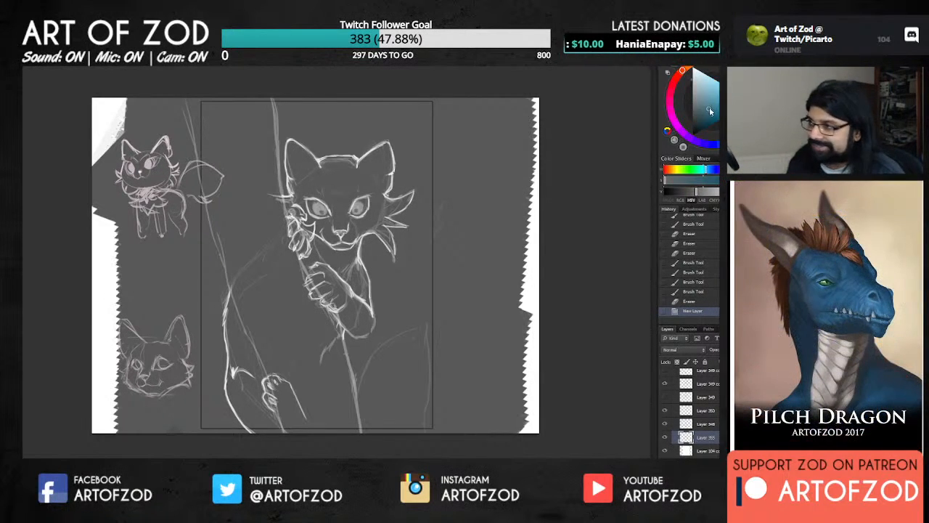
{"action": "left_click_drag", "start_coordinate": [710, 110], "coordinate": [710, 108]}
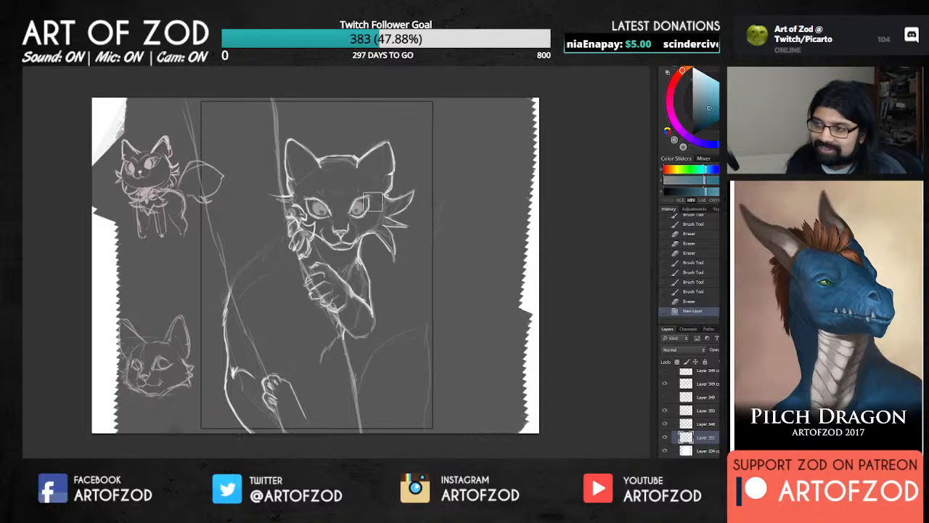
Block in broad muted blue strokes behind the cat's face, raised arm and the area beside its cheek fur.
{"action": "left_click_drag", "start_coordinate": [373, 201], "coordinate": [360, 275]}
{"action": "mouse_move", "coordinate": [374, 184]}
{"action": "left_mouse_down"}
{"action": "mouse_move", "coordinate": [364, 224]}
{"action": "mouse_move", "coordinate": [338, 264]}
{"action": "left_mouse_up"}
{"action": "left_click_drag", "start_coordinate": [355, 171], "coordinate": [310, 272]}
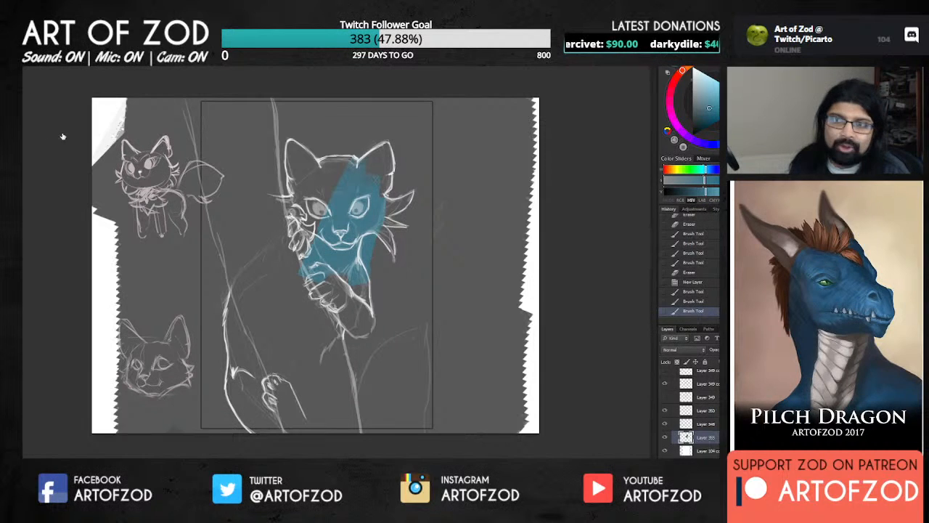
{"action": "mouse_move", "coordinate": [414, 225]}
{"action": "left_mouse_down"}
{"action": "mouse_move", "coordinate": [404, 196]}
{"action": "mouse_move", "coordinate": [399, 302]}
{"action": "mouse_move", "coordinate": [422, 280]}
{"action": "mouse_move", "coordinate": [408, 237]}
{"action": "mouse_move", "coordinate": [371, 335]}
{"action": "left_mouse_up"}
{"action": "mouse_move", "coordinate": [389, 202]}
{"action": "left_mouse_down"}
{"action": "mouse_move", "coordinate": [360, 262]}
{"action": "mouse_move", "coordinate": [298, 315]}
{"action": "left_mouse_up"}
{"action": "mouse_move", "coordinate": [355, 195]}
{"action": "left_mouse_down"}
{"action": "mouse_move", "coordinate": [422, 194]}
{"action": "mouse_move", "coordinate": [345, 240]}
{"action": "left_mouse_up"}
Paint a lighter blue across the head and upper trunk, with an even paler blue patch beside the cat's ear.
{"action": "left_click", "coordinate": [707, 87]}
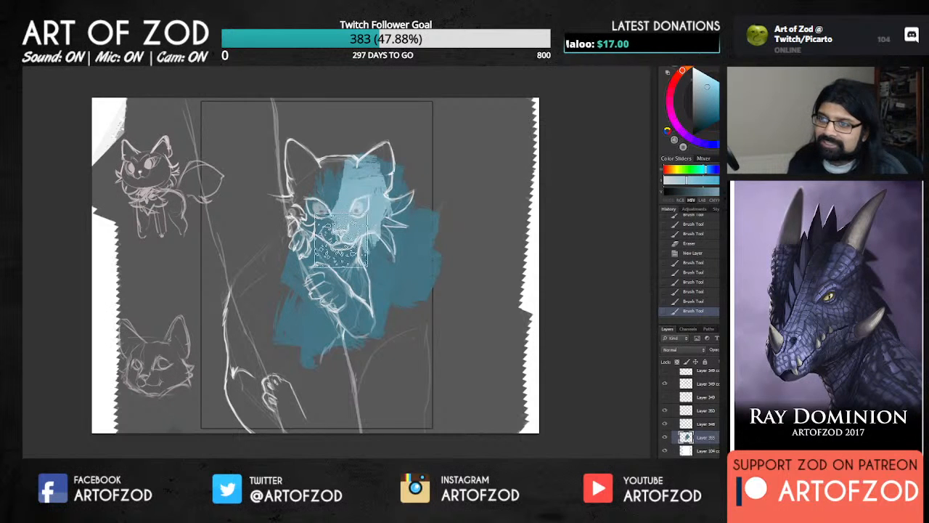
{"action": "mouse_move", "coordinate": [323, 196]}
{"action": "left_mouse_down"}
{"action": "mouse_move", "coordinate": [296, 242]}
{"action": "mouse_move", "coordinate": [319, 291]}
{"action": "mouse_move", "coordinate": [247, 305]}
{"action": "mouse_move", "coordinate": [218, 160]}
{"action": "mouse_move", "coordinate": [335, 142]}
{"action": "mouse_move", "coordinate": [218, 153]}
{"action": "left_mouse_up"}
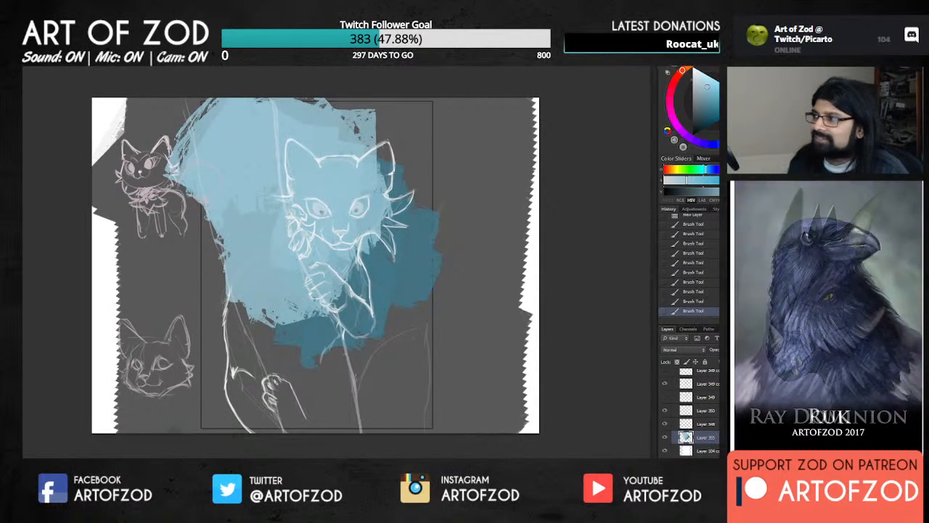
{"action": "left_click", "coordinate": [707, 77]}
{"action": "mouse_move", "coordinate": [319, 131]}
{"action": "left_mouse_down"}
{"action": "mouse_move", "coordinate": [275, 144]}
{"action": "mouse_move", "coordinate": [289, 204]}
{"action": "mouse_move", "coordinate": [250, 159]}
{"action": "mouse_move", "coordinate": [238, 200]}
{"action": "mouse_move", "coordinate": [305, 232]}
{"action": "left_mouse_up"}
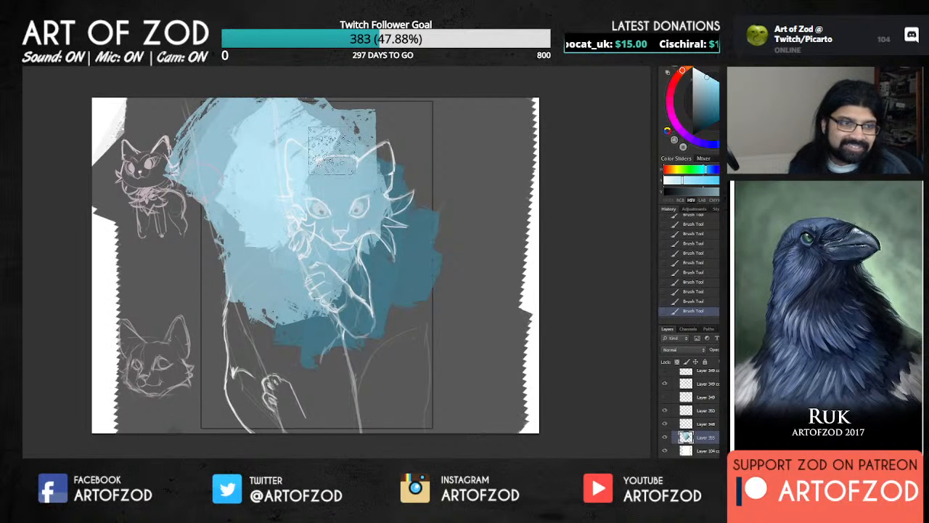
Sample a mid blue and paint it around the far ear and cheek fur and down the trunk's outer side.
{"action": "left_click", "coordinate": [361, 183], "text": "alt"}
{"action": "left_click", "coordinate": [369, 168], "text": "alt"}
{"action": "mouse_move", "coordinate": [400, 149]}
{"action": "left_mouse_down"}
{"action": "mouse_move", "coordinate": [401, 212]}
{"action": "mouse_move", "coordinate": [374, 290]}
{"action": "left_mouse_up"}
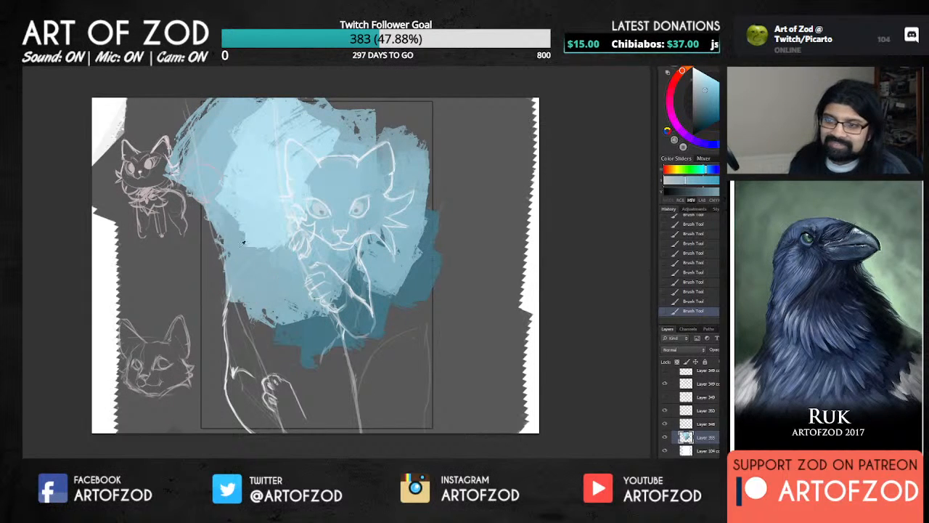
{"action": "mouse_move", "coordinate": [243, 243]}
{"action": "left_mouse_down"}
{"action": "mouse_move", "coordinate": [196, 341]}
{"action": "mouse_move", "coordinate": [204, 385]}
{"action": "left_mouse_up"}
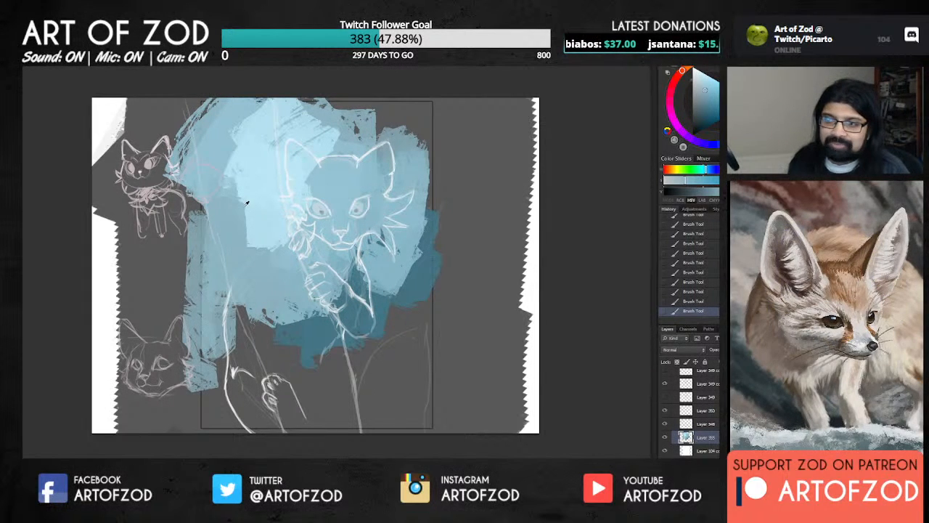
Extend sampled pale, mid and dark blues down the trunk, across the lower body and over the forearm.
{"action": "left_click", "coordinate": [246, 208], "text": "alt"}
{"action": "mouse_move", "coordinate": [254, 225]}
{"action": "left_mouse_down"}
{"action": "mouse_move", "coordinate": [230, 198]}
{"action": "mouse_move", "coordinate": [243, 312]}
{"action": "mouse_move", "coordinate": [236, 369]}
{"action": "mouse_move", "coordinate": [296, 328]}
{"action": "mouse_move", "coordinate": [297, 373]}
{"action": "mouse_move", "coordinate": [374, 332]}
{"action": "mouse_move", "coordinate": [417, 272]}
{"action": "mouse_move", "coordinate": [389, 342]}
{"action": "mouse_move", "coordinate": [338, 389]}
{"action": "mouse_move", "coordinate": [305, 391]}
{"action": "left_mouse_up"}
{"action": "left_click", "coordinate": [270, 285], "text": "alt"}
{"action": "left_click", "coordinate": [307, 322], "text": "alt"}
{"action": "left_click", "coordinate": [417, 272], "text": "alt"}
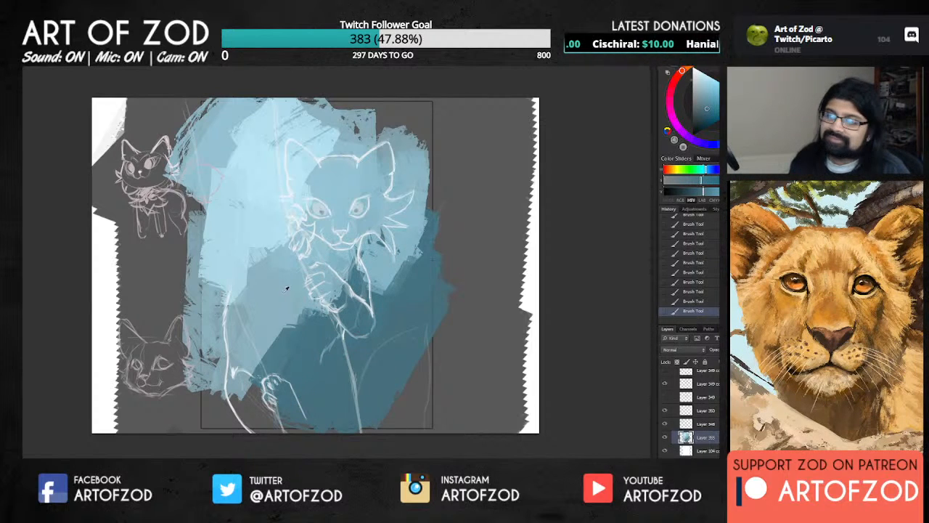
{"action": "mouse_move", "coordinate": [288, 323]}
{"action": "left_mouse_down"}
{"action": "mouse_move", "coordinate": [345, 269]}
{"action": "mouse_move", "coordinate": [341, 297]}
{"action": "left_mouse_up"}
Extend the sampled lighter blues beside the far cheek and across the background above the ears to the frame edge.
{"action": "left_click", "coordinate": [418, 217], "text": "alt"}
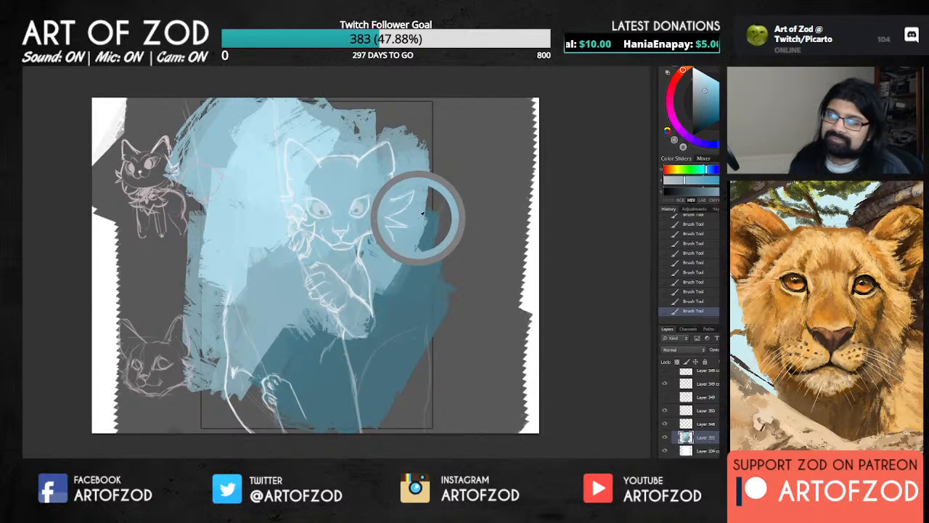
{"action": "mouse_move", "coordinate": [423, 187]}
{"action": "left_mouse_down"}
{"action": "mouse_move", "coordinate": [423, 161]}
{"action": "mouse_move", "coordinate": [396, 145]}
{"action": "left_mouse_up"}
{"action": "left_click", "coordinate": [344, 124], "text": "alt"}
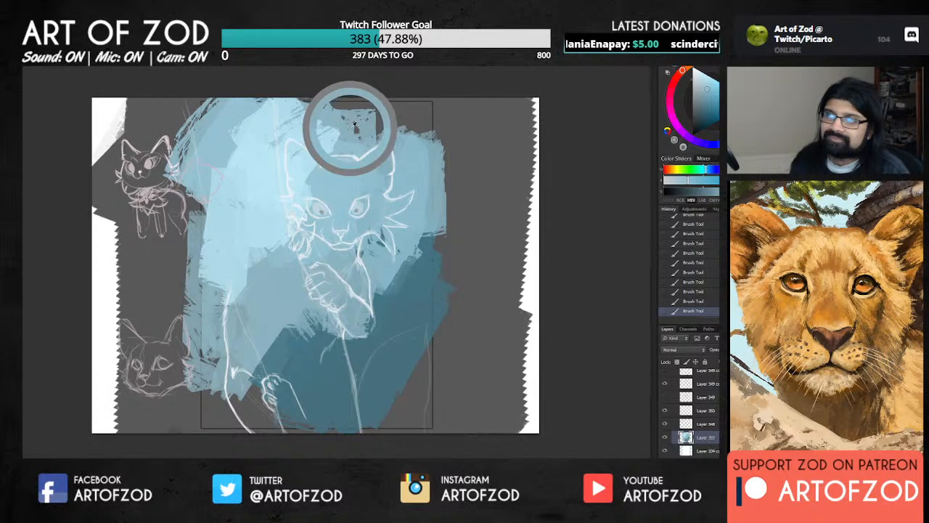
{"action": "left_click_drag", "start_coordinate": [348, 128], "coordinate": [365, 135]}
{"action": "left_click", "coordinate": [309, 130], "text": "alt"}
{"action": "mouse_move", "coordinate": [308, 125]}
{"action": "left_mouse_down"}
{"action": "mouse_move", "coordinate": [333, 122]}
{"action": "mouse_move", "coordinate": [374, 141]}
{"action": "mouse_move", "coordinate": [428, 131]}
{"action": "left_mouse_up"}
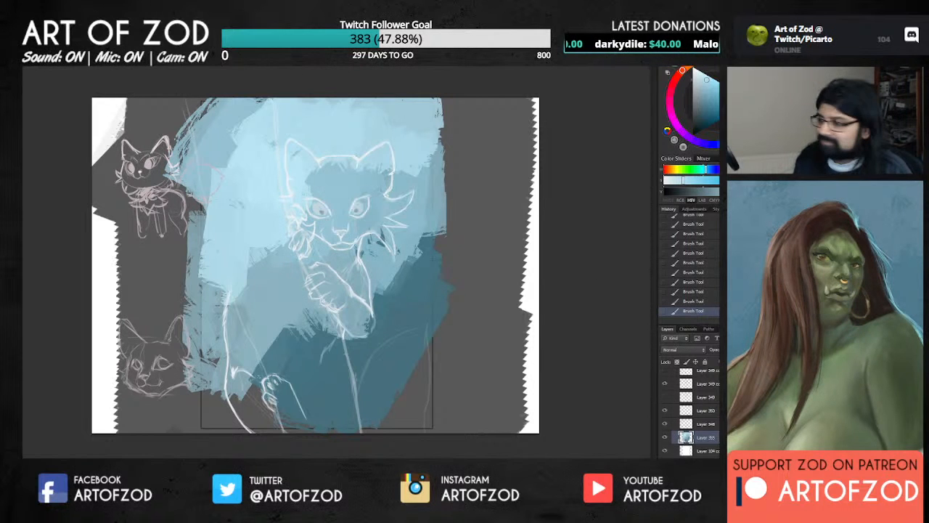
Move the frame layer, Layer 104 copy, to the top of the character's layer group.
{"action": "scroll", "coordinate": [689, 410], "scroll_direction": "down", "scroll_amount": 6}
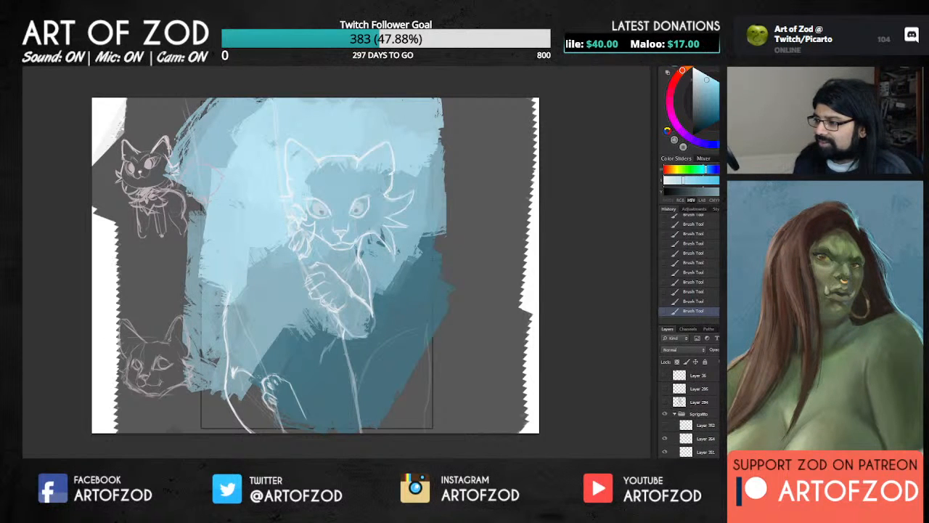
{"action": "scroll", "coordinate": [689, 410], "scroll_direction": "down", "scroll_amount": 6}
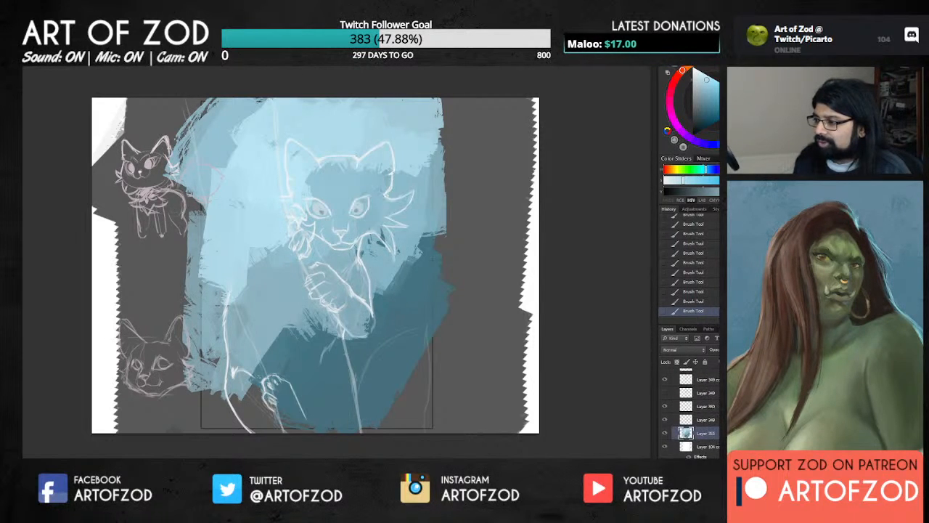
{"action": "left_click", "coordinate": [711, 448]}
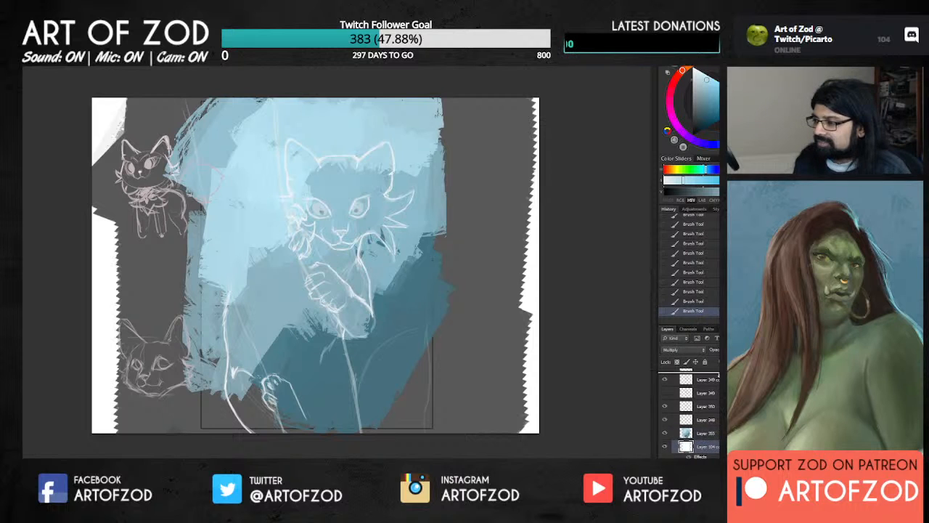
{"action": "scroll", "coordinate": [689, 414], "scroll_direction": "up", "scroll_amount": 3}
{"action": "scroll", "coordinate": [714, 399], "scroll_direction": "up", "scroll_amount": 1}
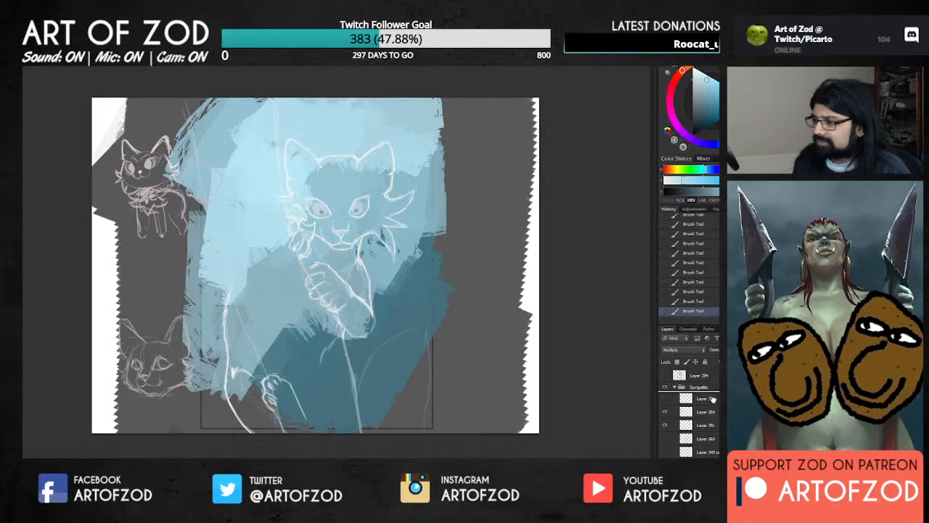
{"action": "left_click_drag", "start_coordinate": [710, 400], "coordinate": [709, 399]}
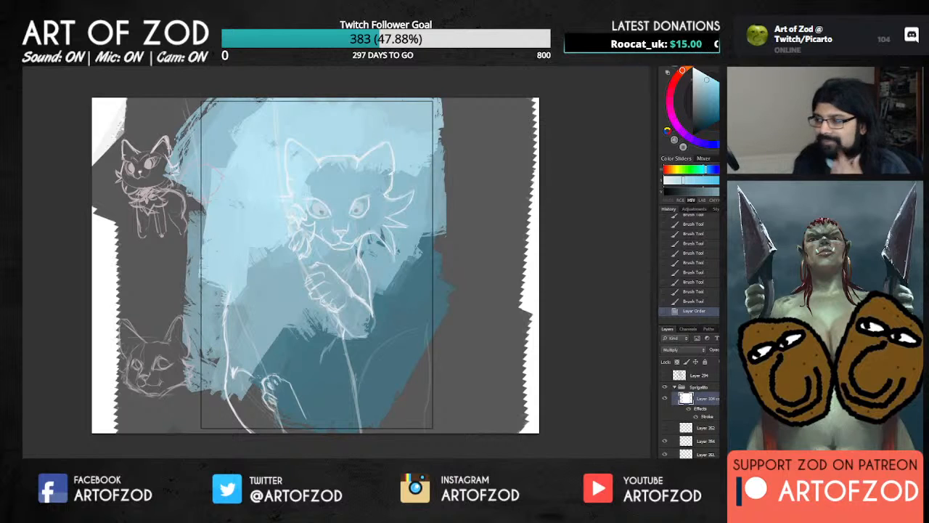
{"action": "scroll", "coordinate": [689, 414], "scroll_direction": "down", "scroll_amount": 5}
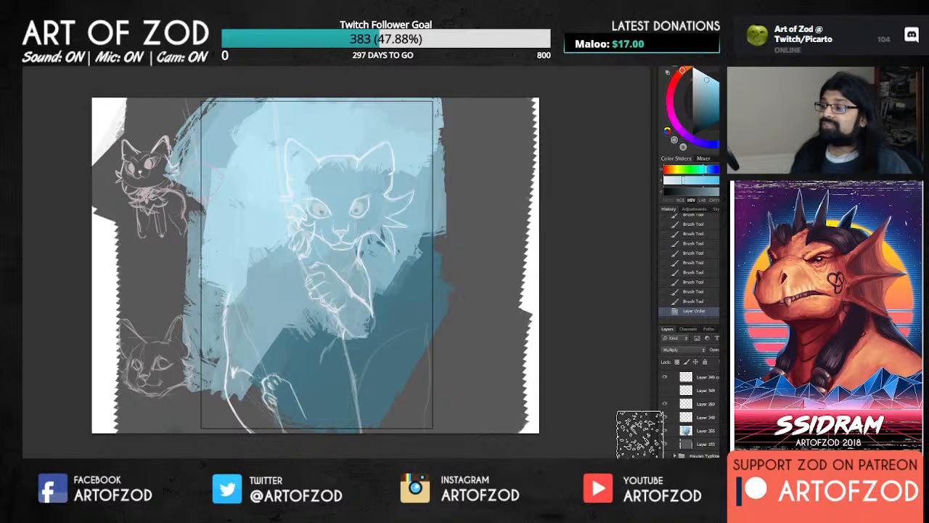
{"action": "left_click", "coordinate": [400, 302], "text": "alt"}
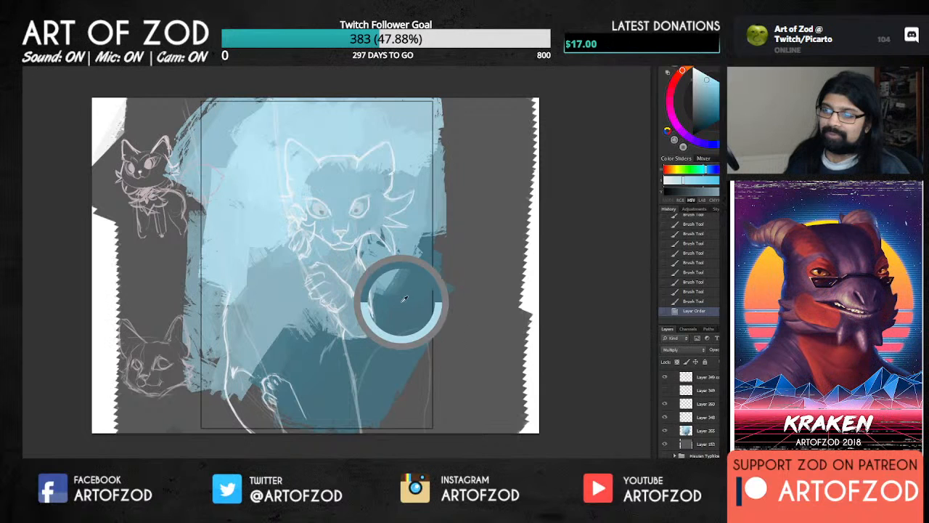
{"action": "left_click", "coordinate": [423, 247], "text": "alt"}
{"action": "left_click", "coordinate": [428, 246], "text": "alt"}
{"action": "mouse_move", "coordinate": [434, 235]}
{"action": "left_mouse_down"}
{"action": "mouse_move", "coordinate": [426, 279]}
{"action": "mouse_move", "coordinate": [424, 269]}
{"action": "mouse_move", "coordinate": [415, 307]}
{"action": "mouse_move", "coordinate": [407, 303]}
{"action": "mouse_move", "coordinate": [417, 261]}
{"action": "mouse_move", "coordinate": [414, 322]}
{"action": "left_mouse_up"}
{"action": "left_click", "coordinate": [397, 329], "text": "alt"}
{"action": "scroll", "coordinate": [705, 386], "scroll_direction": "up", "scroll_amount": 5}
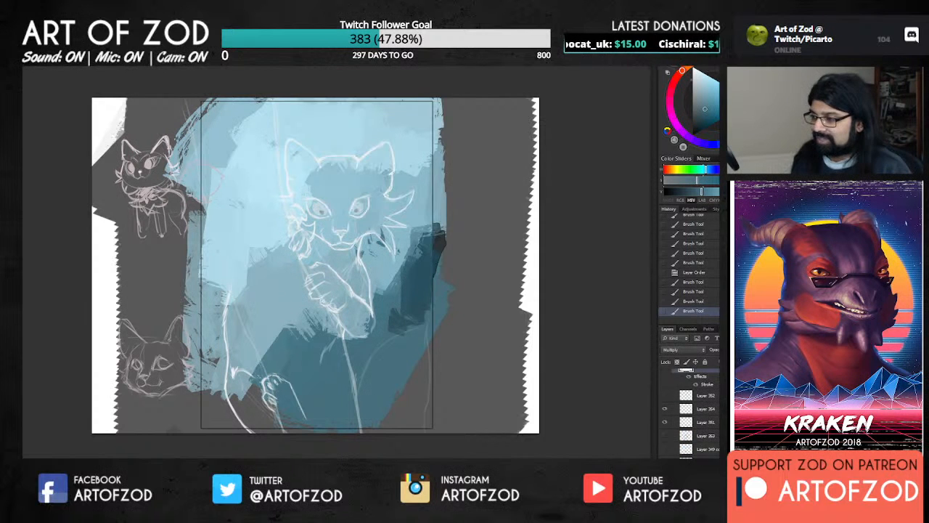
{"action": "key", "text": "ctrl+alt+z"}
{"action": "key", "text": "ctrl+alt+z"}
{"action": "key", "text": "ctrl+alt+z"}
{"action": "key", "text": "ctrl+alt+z"}
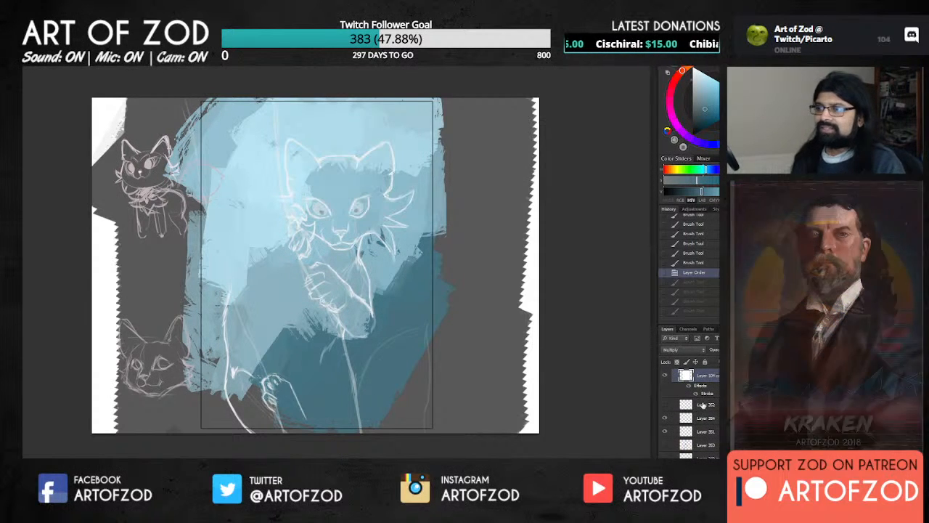
Select the blue paint layer and fill the lower background and legs with the sampled dark blue using a larger brush.
{"action": "scroll", "coordinate": [696, 406], "scroll_direction": "down", "scroll_amount": 4}
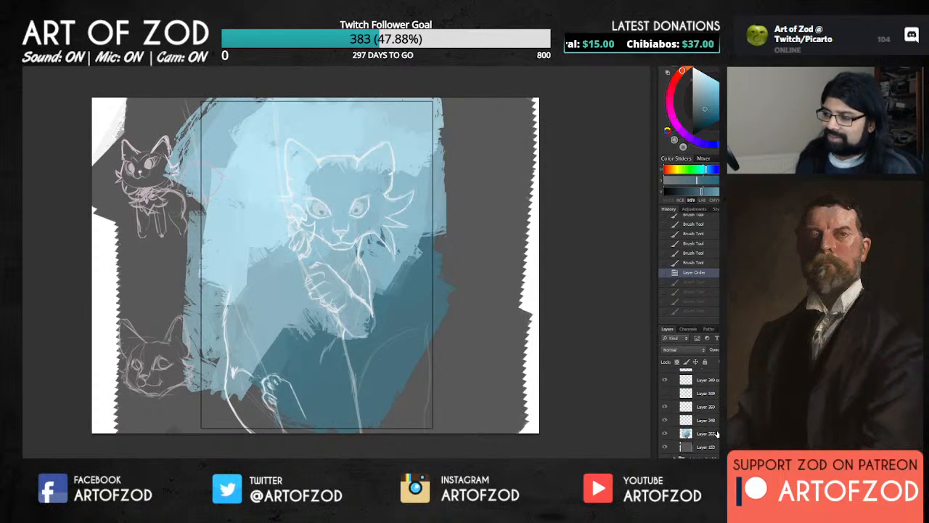
{"action": "left_click", "coordinate": [700, 433]}
{"action": "left_click", "coordinate": [425, 283], "text": "alt"}
{"action": "left_click_drag", "start_coordinate": [420, 270], "coordinate": [394, 408]}
{"action": "key", "text": "bracketright"}
{"action": "mouse_move", "coordinate": [336, 395]}
{"action": "left_mouse_down"}
{"action": "mouse_move", "coordinate": [275, 370]}
{"action": "mouse_move", "coordinate": [218, 391]}
{"action": "mouse_move", "coordinate": [211, 411]}
{"action": "mouse_move", "coordinate": [224, 396]}
{"action": "left_mouse_up"}
{"action": "key", "text": "bracketright"}
Bring sampled mid blue down over the body below the fist, roughening its edge with the dark blue area.
{"action": "left_click", "coordinate": [269, 310], "text": "alt"}
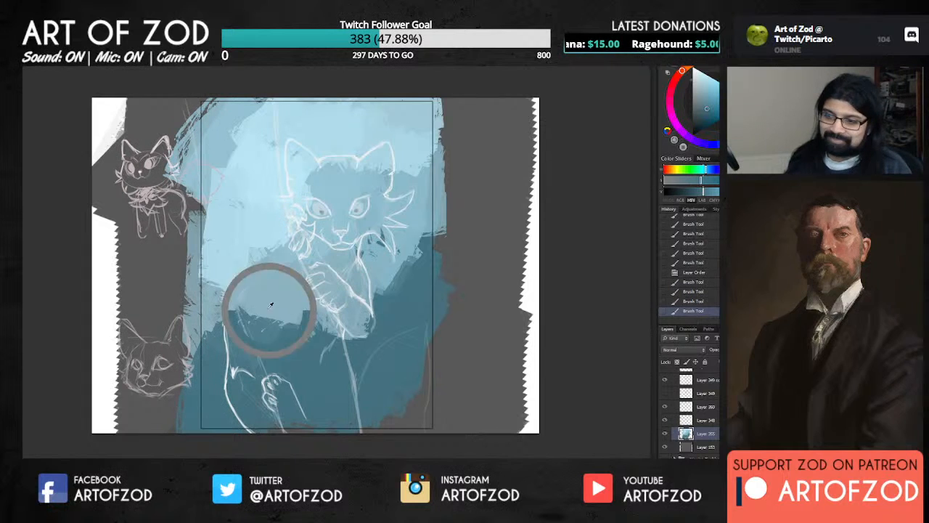
{"action": "mouse_move", "coordinate": [258, 327]}
{"action": "left_mouse_down"}
{"action": "mouse_move", "coordinate": [279, 306]}
{"action": "mouse_move", "coordinate": [258, 314]}
{"action": "mouse_move", "coordinate": [272, 326]}
{"action": "mouse_move", "coordinate": [265, 305]}
{"action": "mouse_move", "coordinate": [271, 314]}
{"action": "mouse_move", "coordinate": [279, 301]}
{"action": "mouse_move", "coordinate": [279, 311]}
{"action": "mouse_move", "coordinate": [243, 314]}
{"action": "mouse_move", "coordinate": [248, 325]}
{"action": "mouse_move", "coordinate": [286, 336]}
{"action": "mouse_move", "coordinate": [317, 334]}
{"action": "left_mouse_up"}
{"action": "left_click", "coordinate": [275, 315], "text": "alt"}
{"action": "left_click", "coordinate": [270, 308], "text": "alt"}
{"action": "left_click", "coordinate": [267, 355], "text": "alt"}
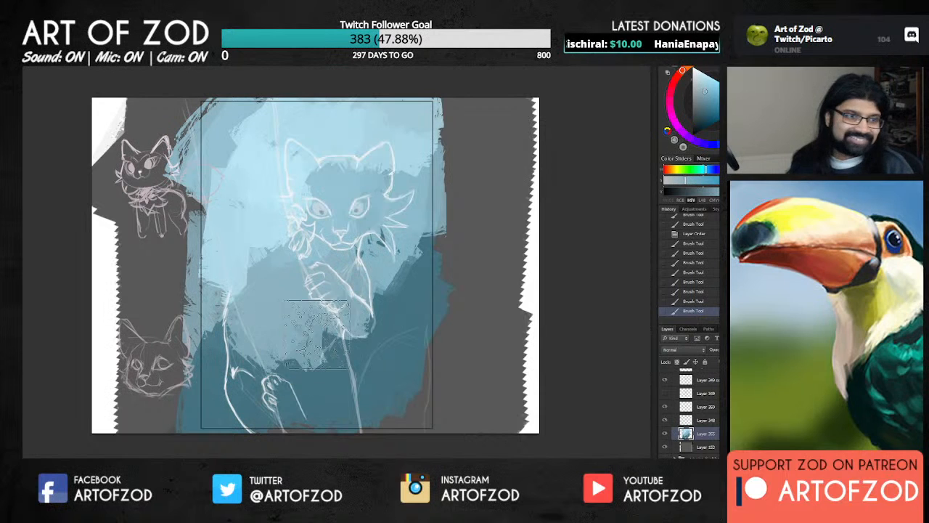
{"action": "left_click", "coordinate": [245, 296], "text": "alt"}
{"action": "left_click_drag", "start_coordinate": [240, 311], "coordinate": [230, 322]}
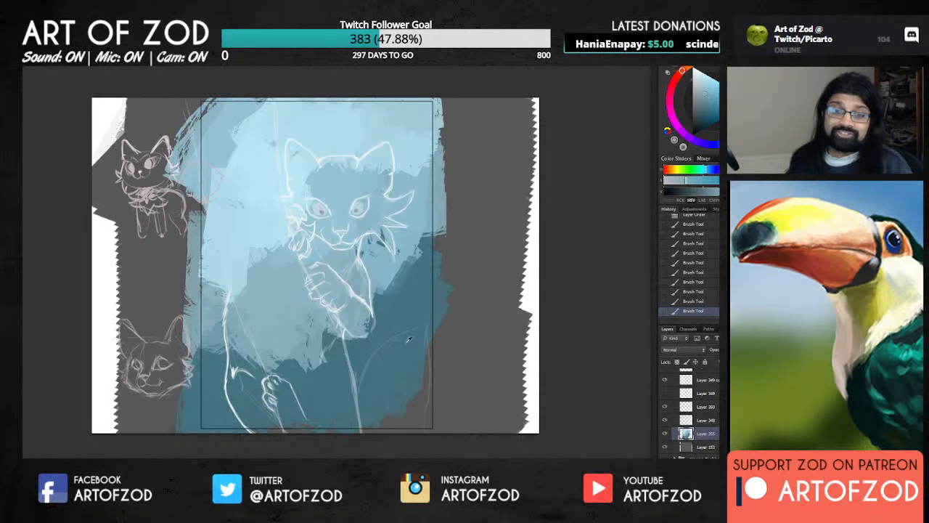
Paint sampled light blue beside the cheek fur and trunk, and cover the upper trunk side with pale blue.
{"action": "left_click", "coordinate": [352, 123], "text": "alt"}
{"action": "mouse_move", "coordinate": [392, 169]}
{"action": "left_mouse_down"}
{"action": "mouse_move", "coordinate": [397, 253]}
{"action": "mouse_move", "coordinate": [387, 170]}
{"action": "mouse_move", "coordinate": [404, 190]}
{"action": "mouse_move", "coordinate": [404, 228]}
{"action": "mouse_move", "coordinate": [384, 270]}
{"action": "left_mouse_up"}
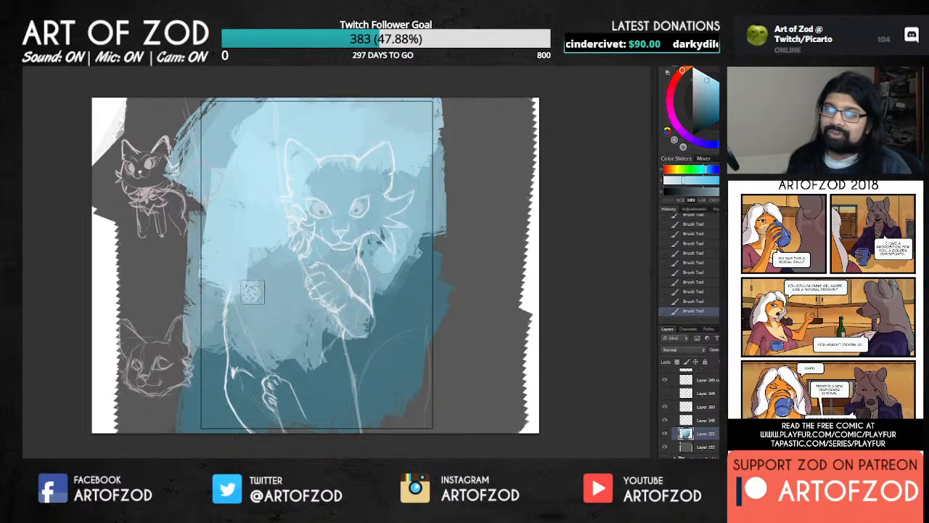
{"action": "left_click", "coordinate": [238, 166], "text": "alt"}
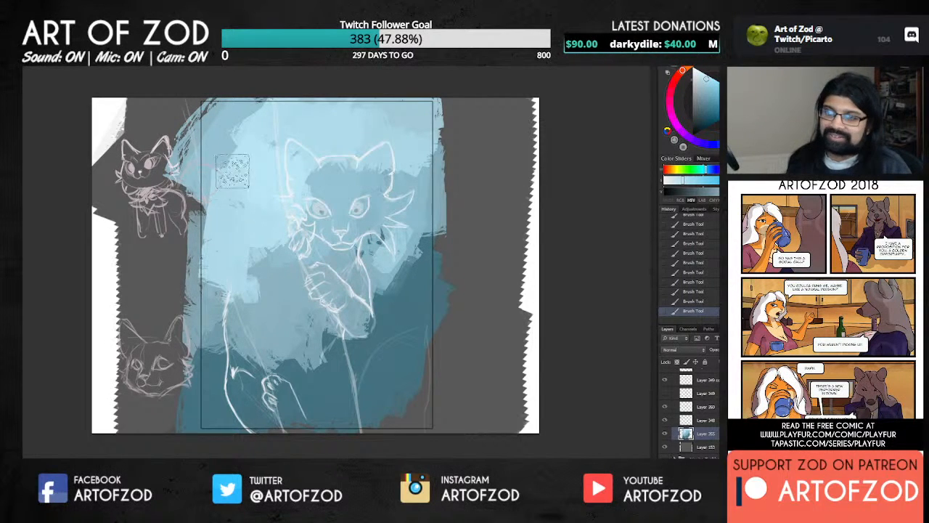
{"action": "mouse_move", "coordinate": [234, 172]}
{"action": "left_mouse_down"}
{"action": "mouse_move", "coordinate": [223, 118]}
{"action": "mouse_move", "coordinate": [247, 146]}
{"action": "mouse_move", "coordinate": [239, 120]}
{"action": "mouse_move", "coordinate": [248, 129]}
{"action": "mouse_move", "coordinate": [217, 147]}
{"action": "mouse_move", "coordinate": [223, 127]}
{"action": "mouse_move", "coordinate": [246, 148]}
{"action": "mouse_move", "coordinate": [291, 136]}
{"action": "left_mouse_up"}
Even out the pale blue on the upper trunk and raise the mid blue area up to the paws with sampled tones.
{"action": "left_click", "coordinate": [238, 146], "text": "alt"}
{"action": "left_click", "coordinate": [269, 148], "text": "alt"}
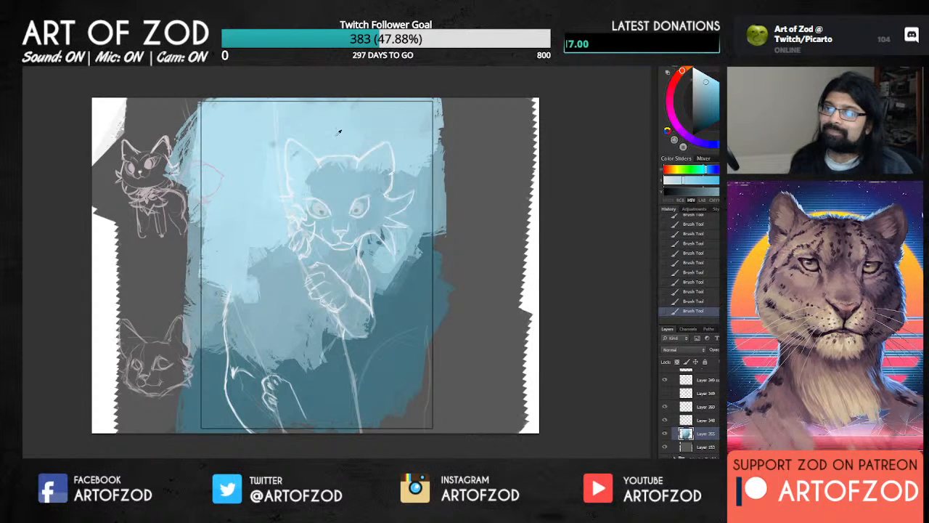
{"action": "left_click", "coordinate": [294, 128], "text": "alt"}
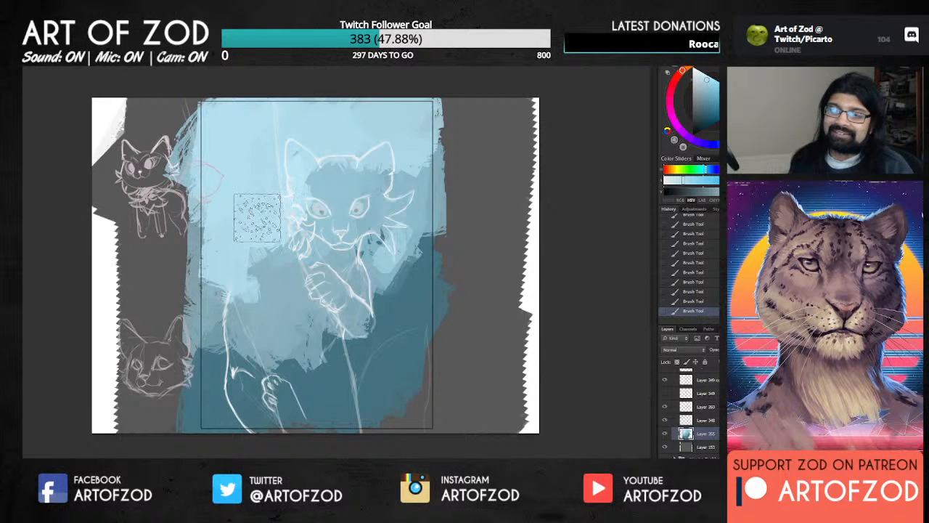
{"action": "left_click", "coordinate": [207, 284], "text": "alt"}
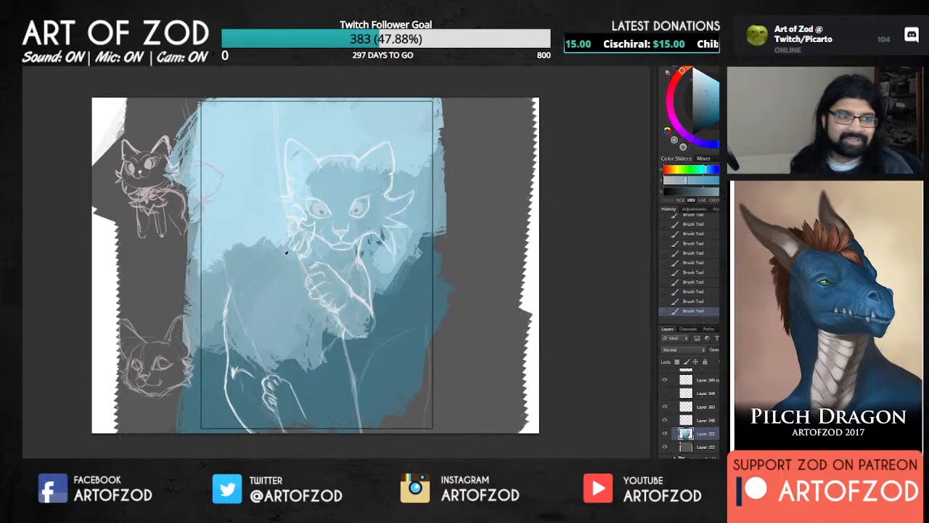
Even out the forehead blue and rework the pale-to-mid blue edge beside the paws with sampled tones.
{"action": "left_click", "coordinate": [336, 188], "text": "alt"}
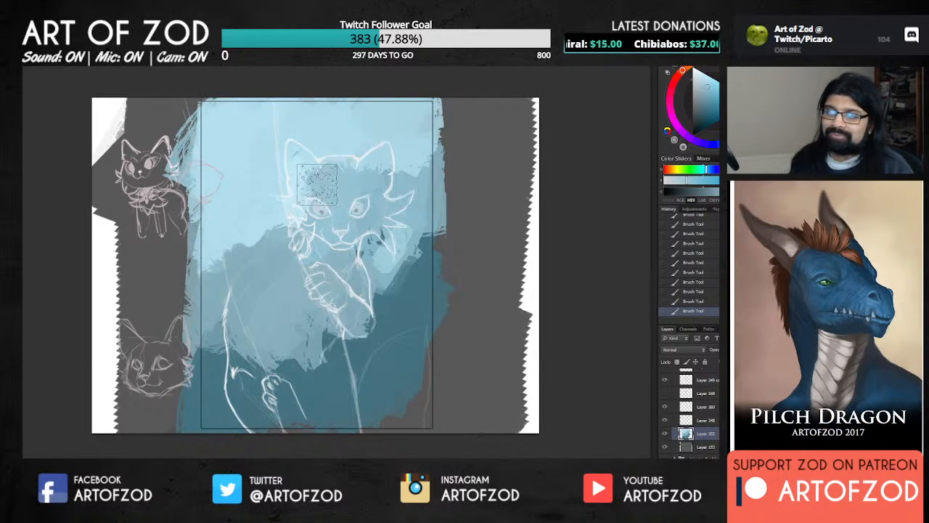
{"action": "left_click_drag", "start_coordinate": [315, 186], "coordinate": [327, 189]}
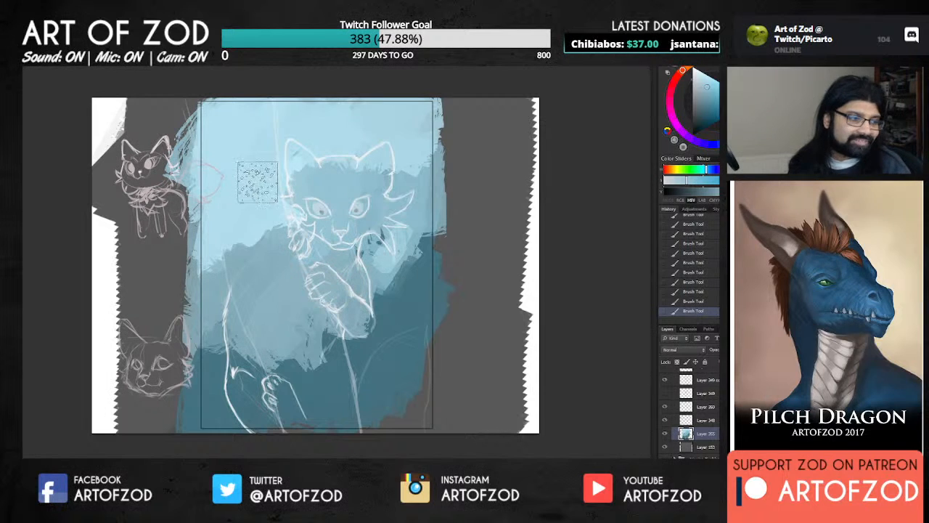
{"action": "left_click", "coordinate": [262, 201], "text": "alt"}
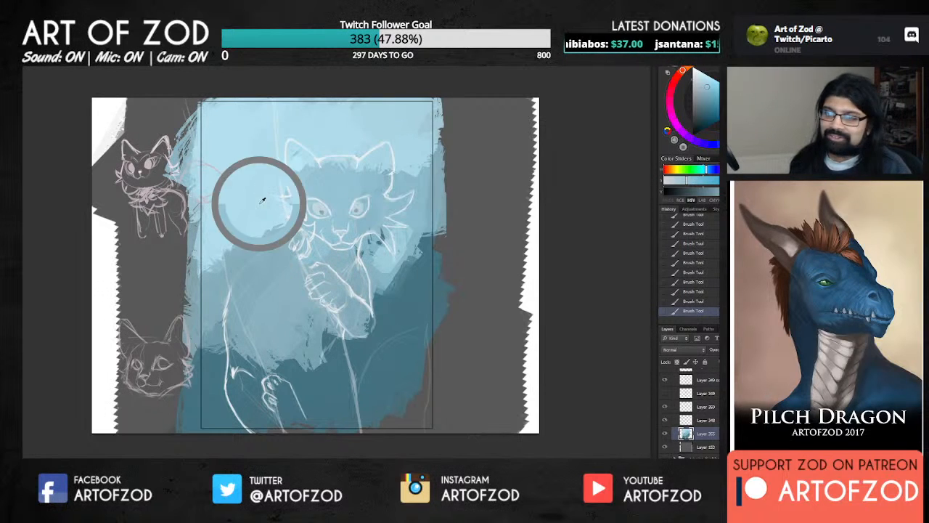
{"action": "left_click", "coordinate": [251, 238], "text": "alt"}
{"action": "left_click", "coordinate": [230, 256], "text": "alt"}
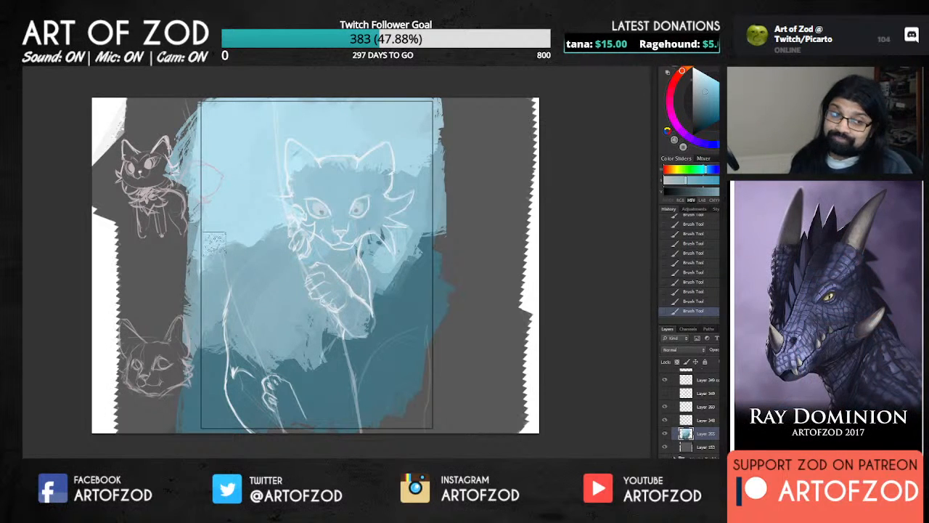
{"action": "left_click", "coordinate": [224, 268], "text": "alt"}
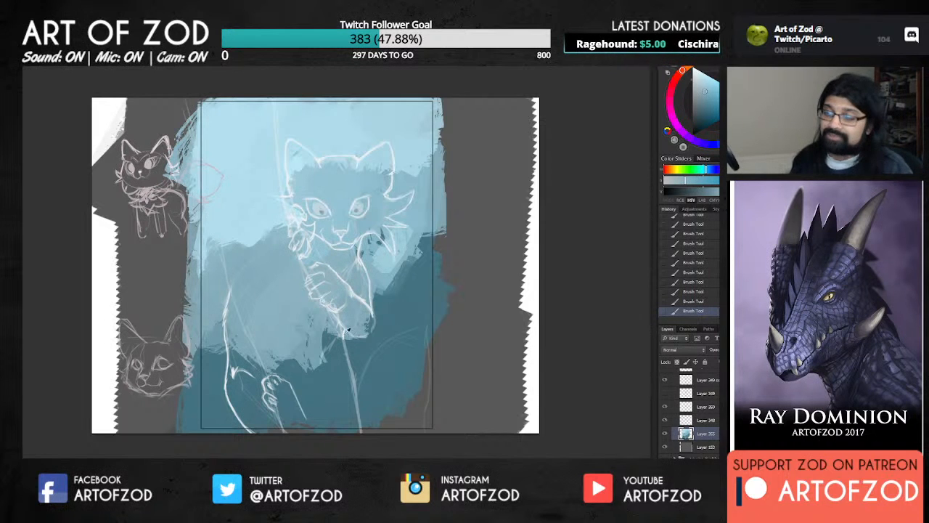
{"action": "left_click", "coordinate": [228, 230], "text": "alt"}
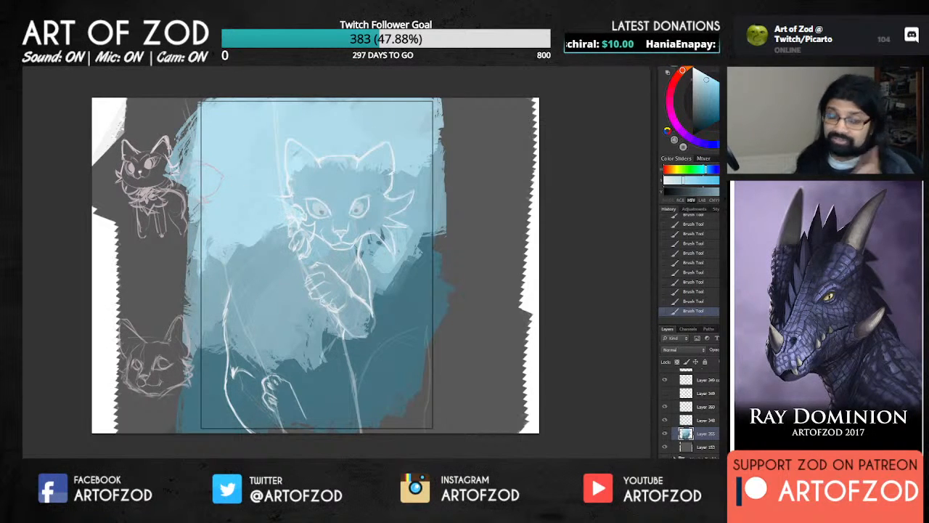
Extend sampled mid blue down the outer side of the body to the hind leg, breaking up its lower edge.
{"action": "left_click", "coordinate": [216, 266], "text": "alt"}
{"action": "mouse_move", "coordinate": [218, 317]}
{"action": "left_mouse_down"}
{"action": "mouse_move", "coordinate": [191, 356]}
{"action": "mouse_move", "coordinate": [217, 341]}
{"action": "left_mouse_up"}
{"action": "left_click", "coordinate": [209, 351], "text": "alt"}
{"action": "left_click", "coordinate": [221, 343], "text": "alt"}
{"action": "left_click", "coordinate": [219, 342], "text": "alt"}
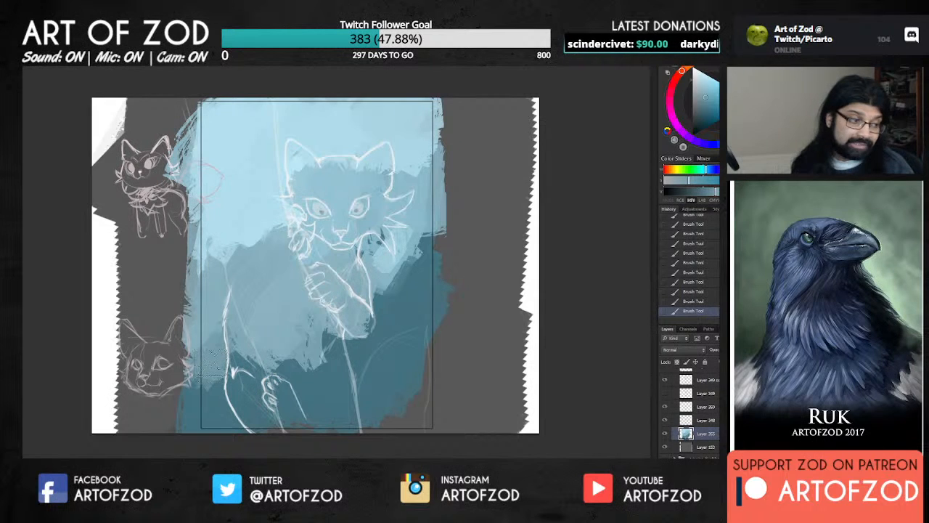
{"action": "left_click", "coordinate": [216, 360], "text": "alt"}
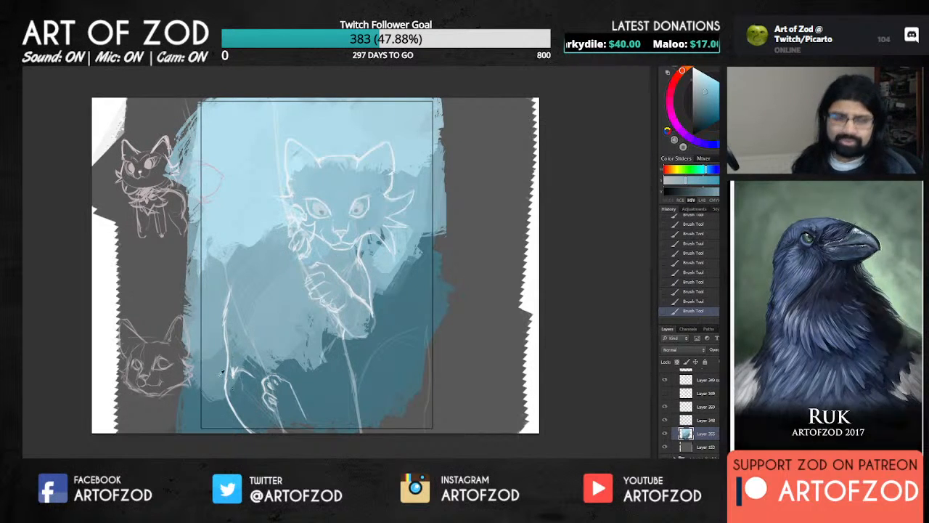
{"action": "left_click", "coordinate": [215, 377], "text": "alt"}
{"action": "left_click", "coordinate": [221, 368], "text": "alt"}
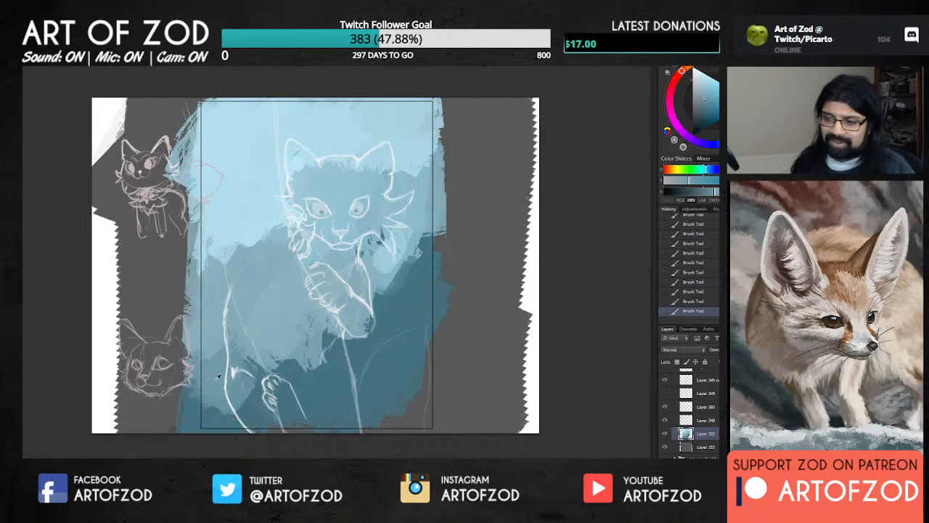
{"action": "left_click", "coordinate": [217, 377], "text": "alt"}
Paint sampled mid blue over the dark area beside the fist and blend it up to the cheek fur.
{"action": "mouse_move", "coordinate": [409, 278]}
{"action": "left_mouse_down"}
{"action": "mouse_move", "coordinate": [419, 265]}
{"action": "mouse_move", "coordinate": [387, 304]}
{"action": "mouse_move", "coordinate": [405, 306]}
{"action": "left_mouse_up"}
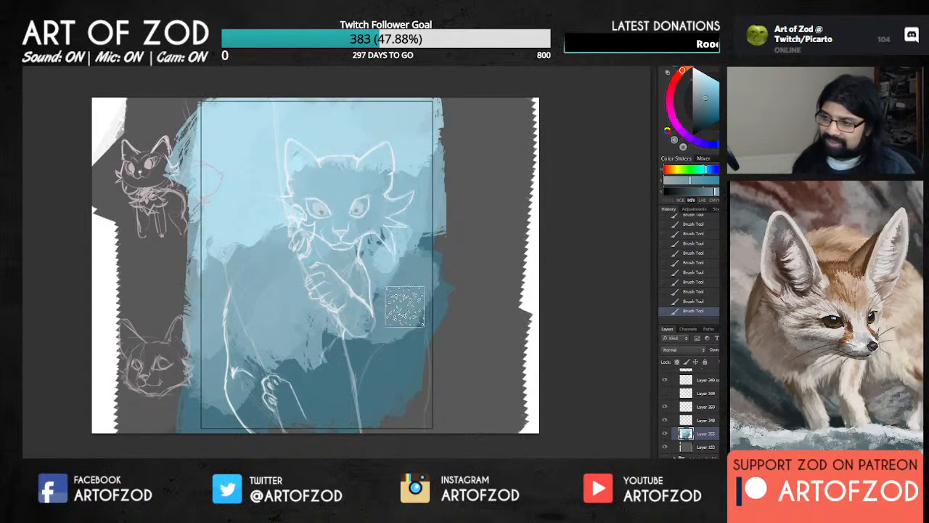
{"action": "left_click", "coordinate": [423, 252], "text": "alt"}
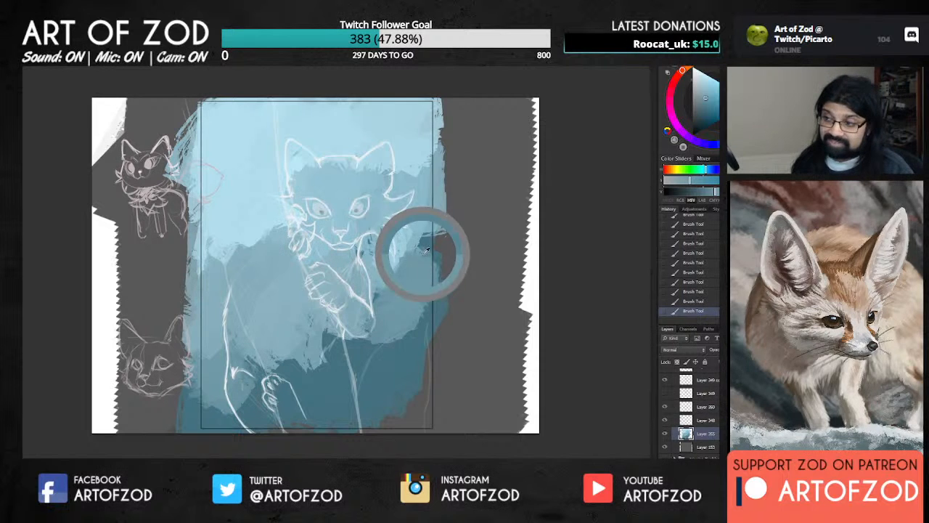
{"action": "mouse_move", "coordinate": [418, 256]}
{"action": "left_mouse_down"}
{"action": "mouse_move", "coordinate": [390, 283]}
{"action": "mouse_move", "coordinate": [391, 299]}
{"action": "mouse_move", "coordinate": [415, 280]}
{"action": "left_mouse_up"}
{"action": "left_click", "coordinate": [408, 265], "text": "alt"}
{"action": "left_click_drag", "start_coordinate": [394, 231], "coordinate": [389, 274]}
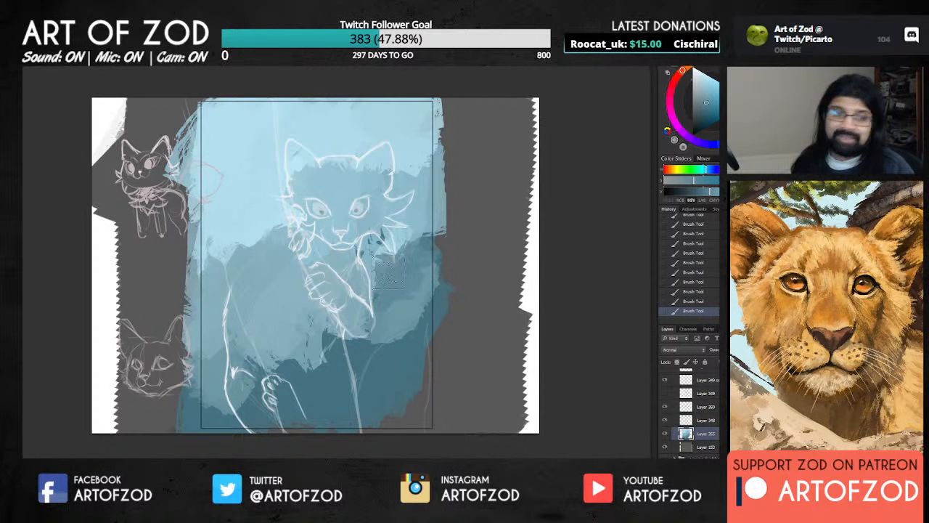
{"action": "left_click", "coordinate": [392, 278], "text": "alt"}
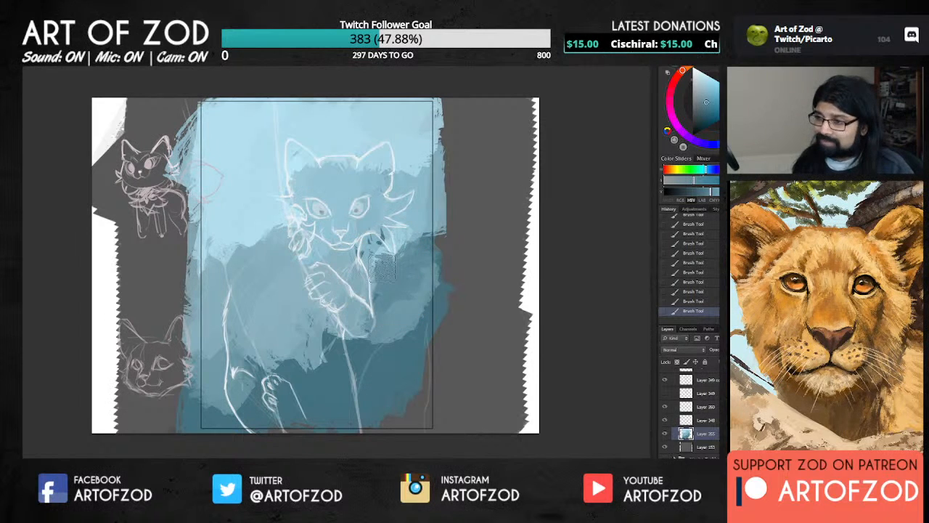
{"action": "mouse_move", "coordinate": [387, 258]}
{"action": "left_mouse_down"}
{"action": "mouse_move", "coordinate": [398, 253]}
{"action": "mouse_move", "coordinate": [371, 288]}
{"action": "left_mouse_up"}
{"action": "left_click", "coordinate": [374, 263], "text": "alt"}
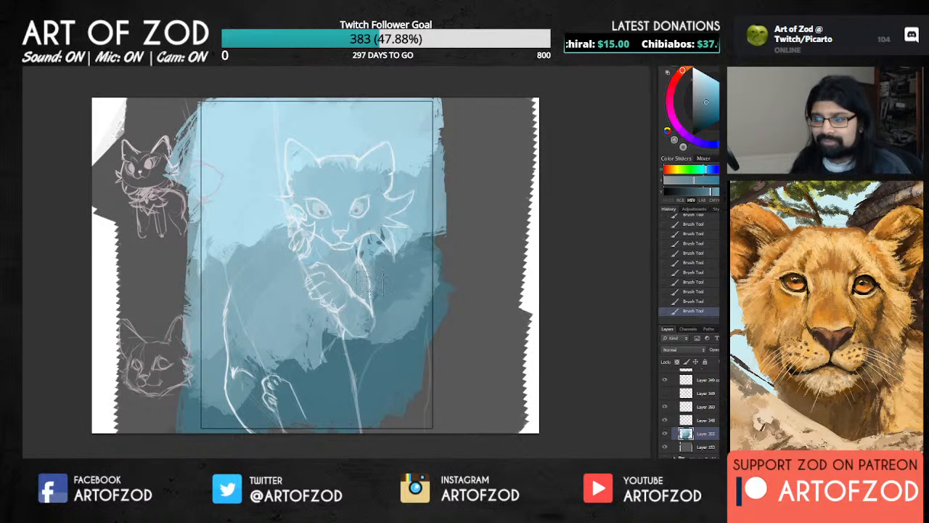
Add a new layer above the blue paint and brush a saturated green foliage patch beside the cheek fur.
{"action": "left_click", "coordinate": [386, 245], "text": "alt"}
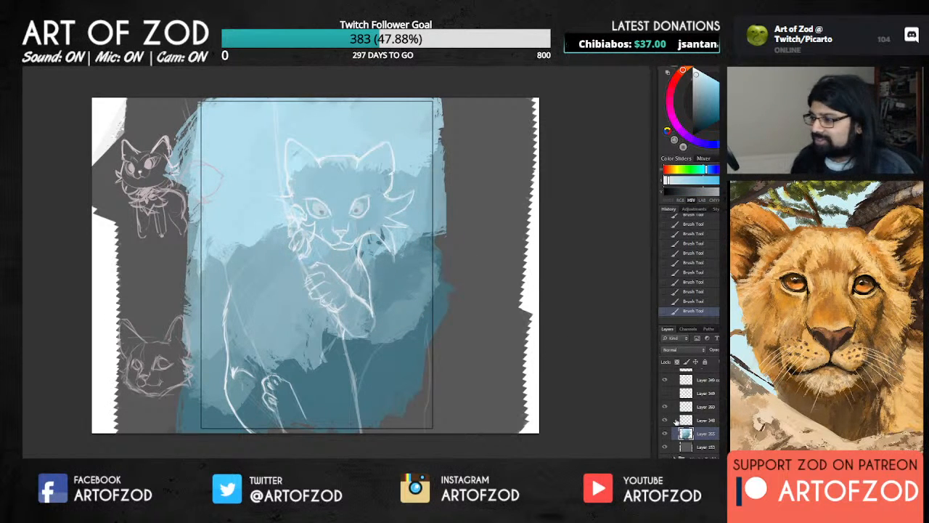
{"action": "key", "text": "ctrl+shift+alt+n"}
{"action": "left_click", "coordinate": [715, 134]}
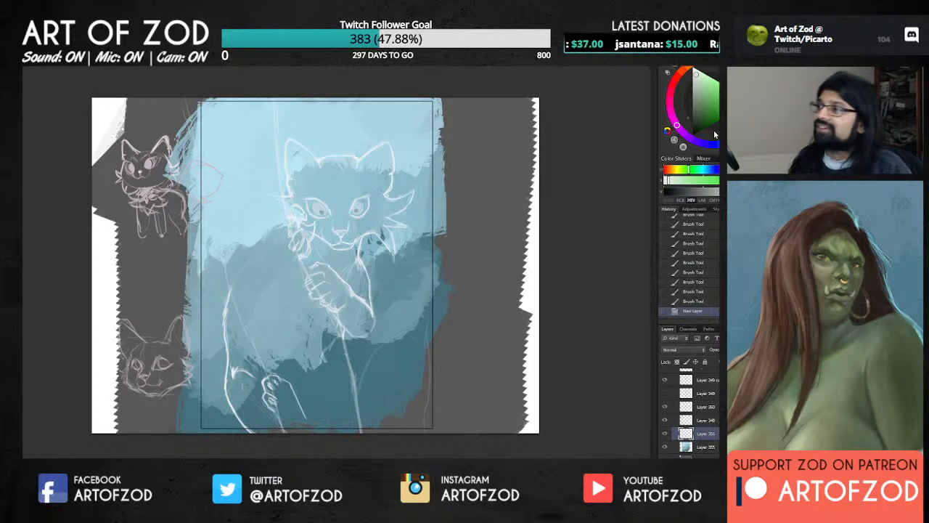
{"action": "left_click_drag", "start_coordinate": [711, 121], "coordinate": [704, 126]}
{"action": "mouse_move", "coordinate": [426, 176]}
{"action": "left_mouse_down"}
{"action": "mouse_move", "coordinate": [393, 211]}
{"action": "mouse_move", "coordinate": [410, 216]}
{"action": "mouse_move", "coordinate": [411, 188]}
{"action": "left_mouse_up"}
{"action": "left_click", "coordinate": [427, 182], "text": "alt"}
{"action": "mouse_move", "coordinate": [702, 110]}
{"action": "left_mouse_down"}
{"action": "mouse_move", "coordinate": [719, 110]}
{"action": "mouse_move", "coordinate": [670, 108]}
{"action": "left_mouse_up"}
{"action": "mouse_move", "coordinate": [420, 171]}
{"action": "left_mouse_down"}
{"action": "mouse_move", "coordinate": [404, 200]}
{"action": "mouse_move", "coordinate": [415, 178]}
{"action": "mouse_move", "coordinate": [408, 193]}
{"action": "left_mouse_up"}
{"action": "left_click", "coordinate": [418, 178], "text": "alt"}
{"action": "left_click", "coordinate": [417, 178], "text": "alt"}
{"action": "left_click_drag", "start_coordinate": [712, 120], "coordinate": [714, 114]}
{"action": "left_click_drag", "start_coordinate": [423, 178], "coordinate": [409, 185]}
{"action": "left_click", "coordinate": [423, 174], "text": "alt"}
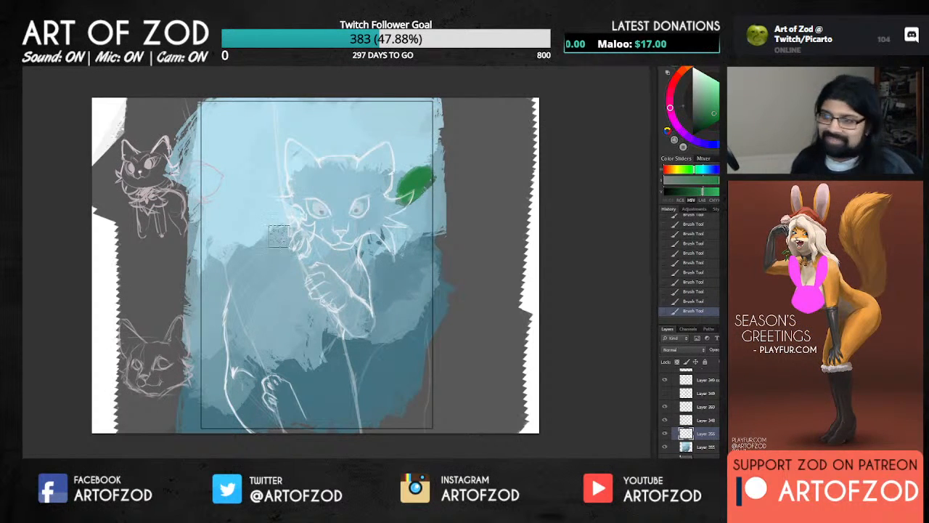
Paint a darker green foliage patch beside the raised paws and touch up the patch by the cheek fur.
{"action": "mouse_move", "coordinate": [266, 247]}
{"action": "left_mouse_down"}
{"action": "mouse_move", "coordinate": [252, 256]}
{"action": "mouse_move", "coordinate": [258, 265]}
{"action": "left_mouse_up"}
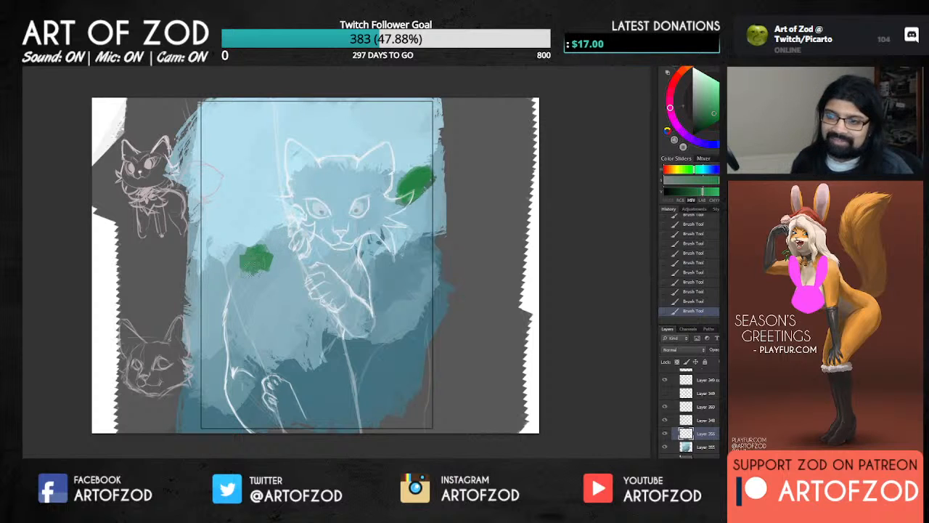
{"action": "left_click_drag", "start_coordinate": [712, 118], "coordinate": [704, 124]}
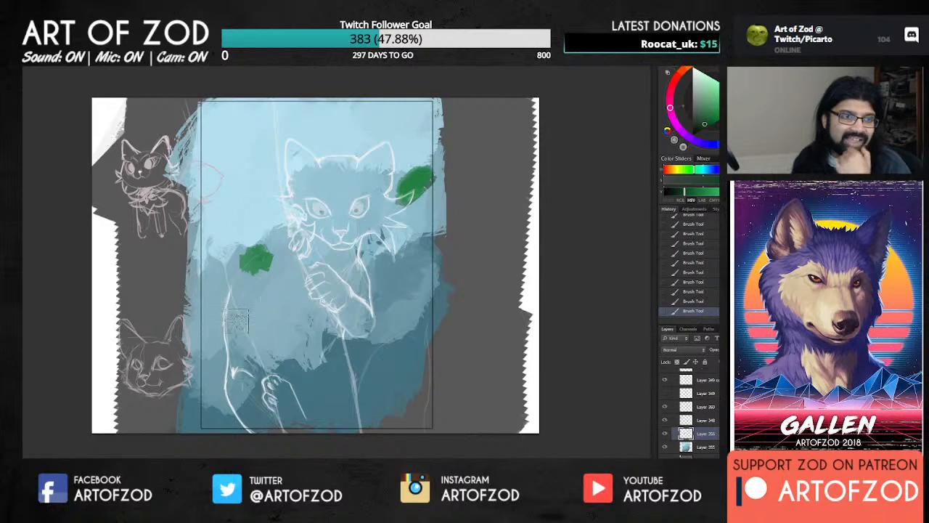
{"action": "left_click", "coordinate": [247, 257], "text": "alt"}
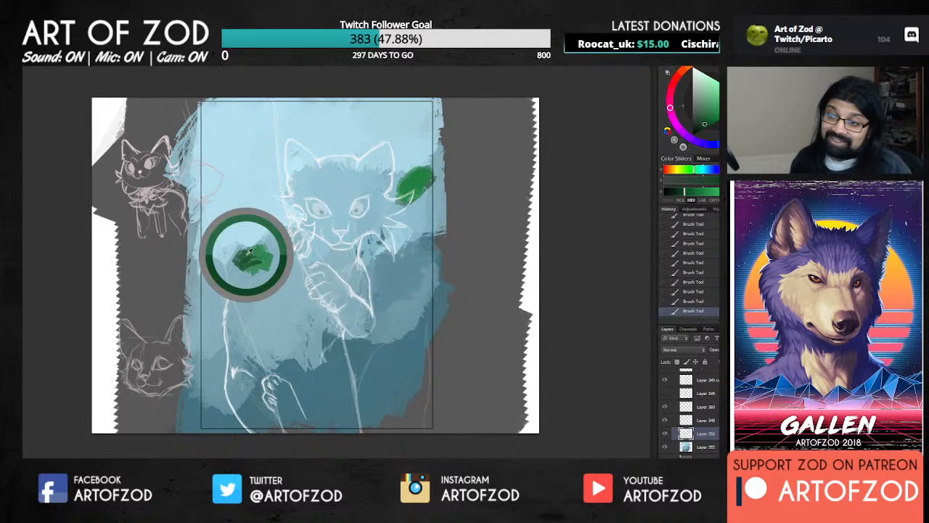
{"action": "mouse_move", "coordinate": [259, 260]}
{"action": "left_mouse_down"}
{"action": "mouse_move", "coordinate": [232, 259]}
{"action": "mouse_move", "coordinate": [263, 258]}
{"action": "mouse_move", "coordinate": [311, 286]}
{"action": "mouse_move", "coordinate": [258, 249]}
{"action": "mouse_move", "coordinate": [264, 244]}
{"action": "mouse_move", "coordinate": [240, 245]}
{"action": "mouse_move", "coordinate": [269, 255]}
{"action": "mouse_move", "coordinate": [256, 264]}
{"action": "mouse_move", "coordinate": [221, 260]}
{"action": "mouse_move", "coordinate": [264, 269]}
{"action": "mouse_move", "coordinate": [250, 269]}
{"action": "mouse_move", "coordinate": [255, 254]}
{"action": "mouse_move", "coordinate": [270, 255]}
{"action": "mouse_move", "coordinate": [258, 263]}
{"action": "mouse_move", "coordinate": [283, 246]}
{"action": "mouse_move", "coordinate": [241, 257]}
{"action": "mouse_move", "coordinate": [285, 258]}
{"action": "mouse_move", "coordinate": [237, 251]}
{"action": "left_mouse_up"}
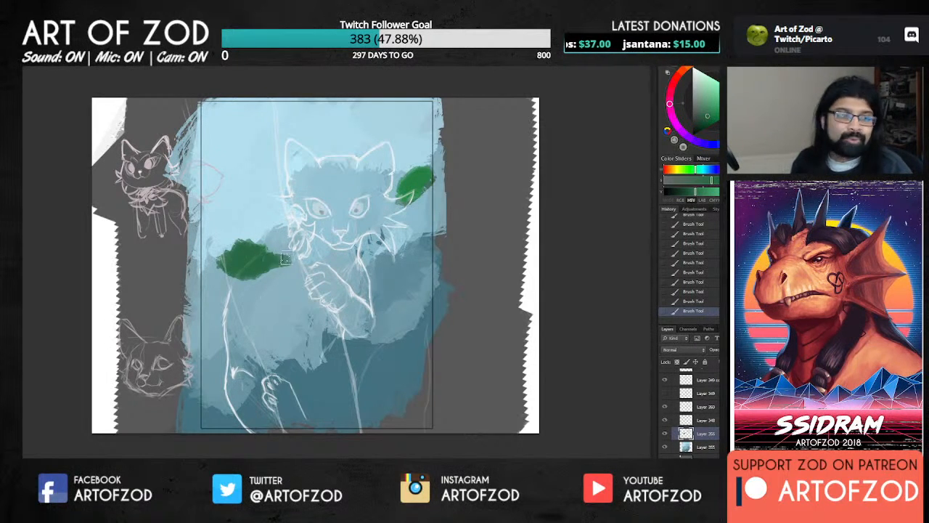
{"action": "mouse_move", "coordinate": [406, 190]}
{"action": "left_mouse_down"}
{"action": "mouse_move", "coordinate": [398, 197]}
{"action": "mouse_move", "coordinate": [422, 174]}
{"action": "left_mouse_up"}
{"action": "left_click", "coordinate": [415, 180], "text": "alt"}
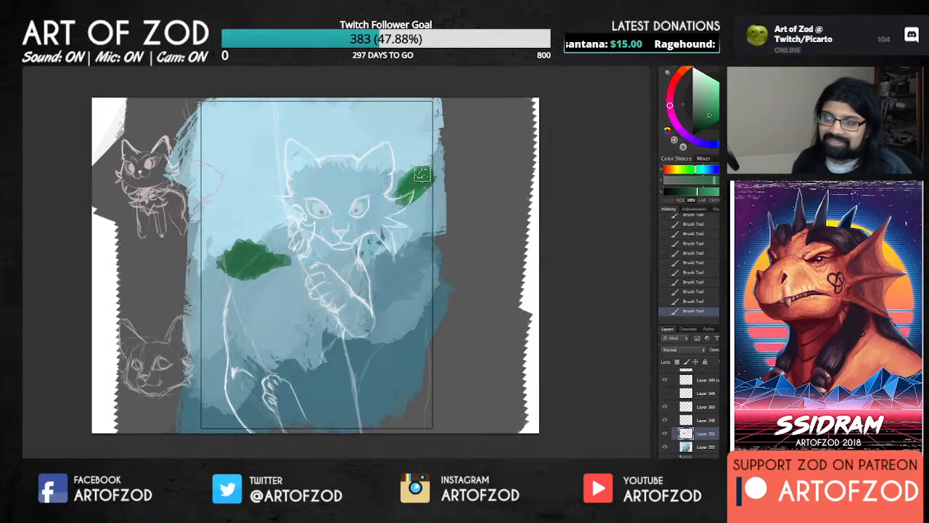
Extend the green foliage down past the shoulder and add a small green patch in the background beside the fist.
{"action": "left_click", "coordinate": [231, 258], "text": "alt"}
{"action": "mouse_move", "coordinate": [229, 252]}
{"action": "left_mouse_down"}
{"action": "mouse_move", "coordinate": [220, 251]}
{"action": "mouse_move", "coordinate": [222, 281]}
{"action": "mouse_move", "coordinate": [240, 275]}
{"action": "mouse_move", "coordinate": [211, 301]}
{"action": "left_mouse_up"}
{"action": "left_click", "coordinate": [232, 262], "text": "alt"}
{"action": "left_click", "coordinate": [226, 267], "text": "alt"}
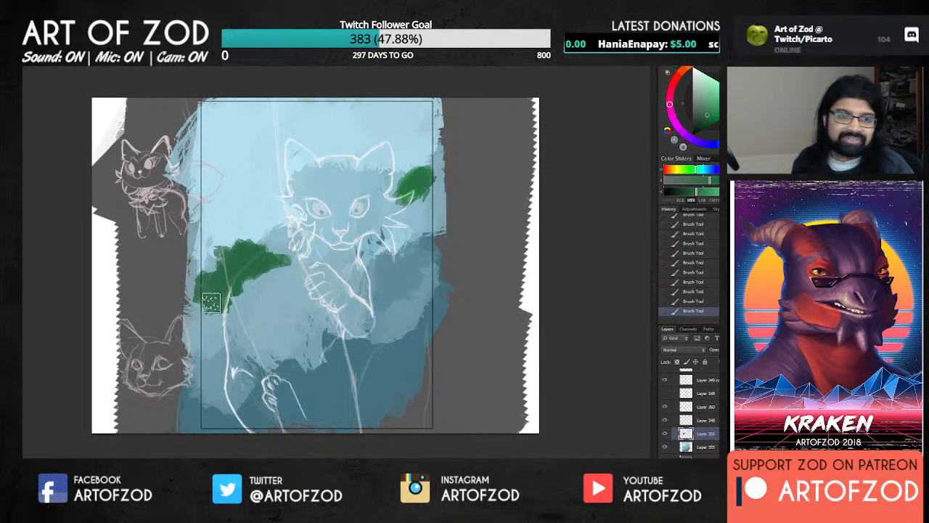
{"action": "left_click", "coordinate": [424, 185], "text": "alt"}
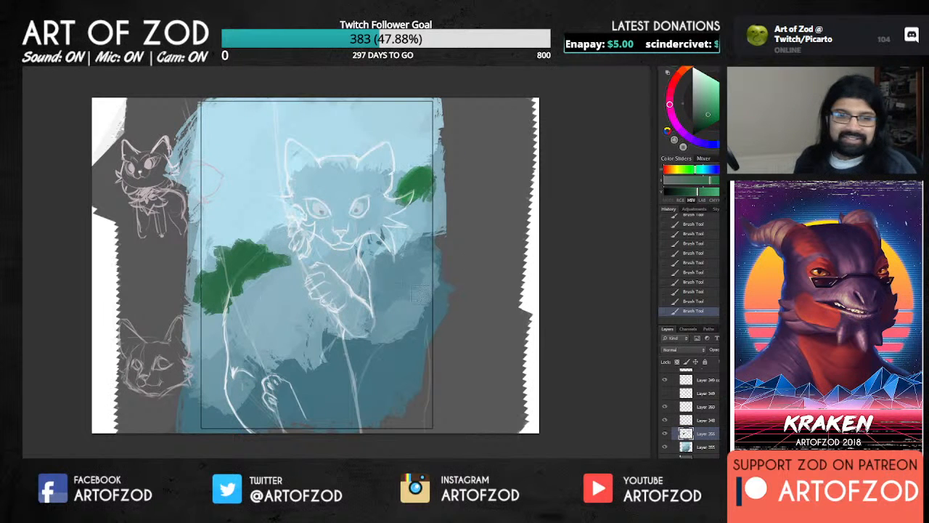
{"action": "left_click_drag", "start_coordinate": [413, 271], "coordinate": [430, 257]}
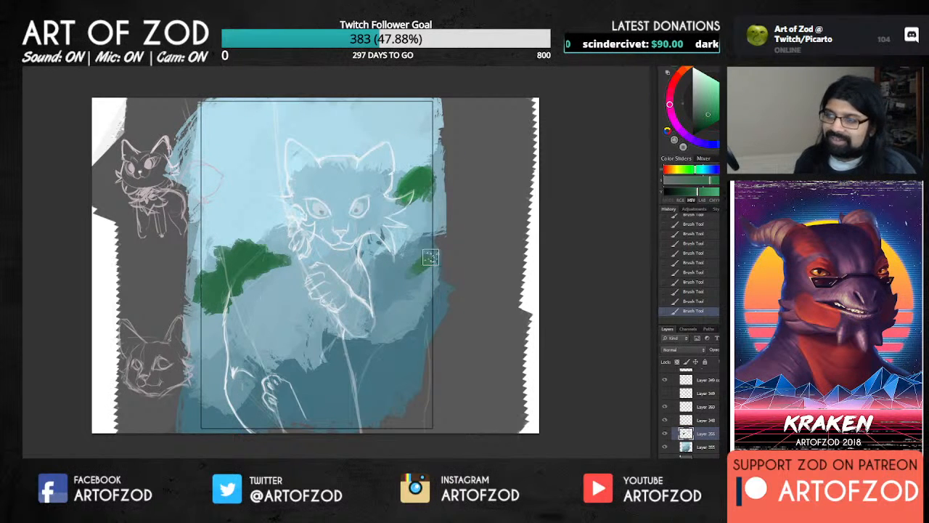
{"action": "left_click", "coordinate": [218, 281], "text": "alt"}
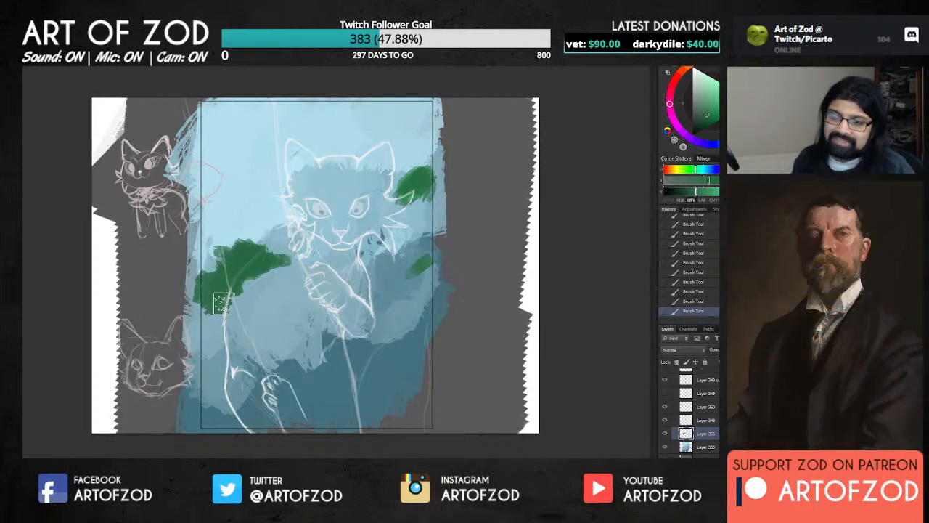
Return to the blue paint layer and brush sampled light blue below the foliage along the outer side of the body.
{"action": "key", "text": "alt+bracketleft"}
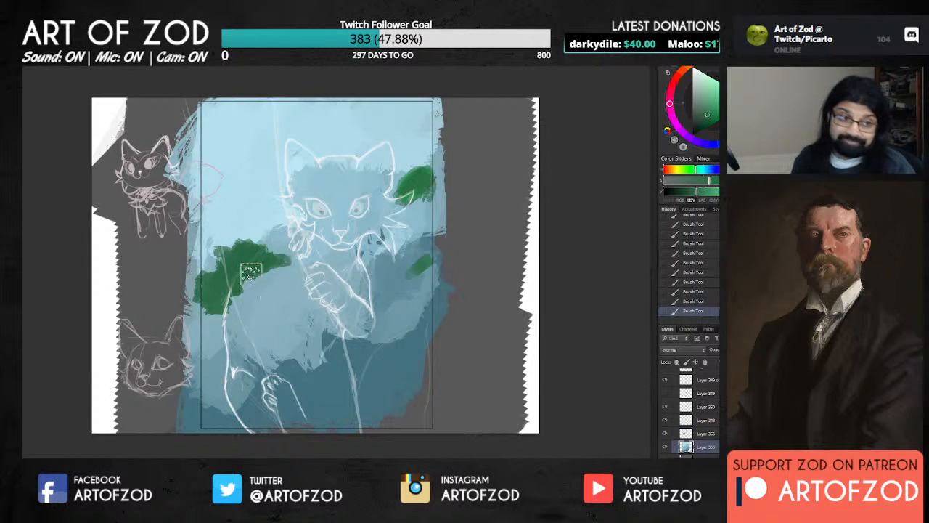
{"action": "left_click", "coordinate": [229, 142], "text": "alt"}
{"action": "mouse_move", "coordinate": [206, 321]}
{"action": "left_mouse_down"}
{"action": "mouse_move", "coordinate": [222, 326]}
{"action": "mouse_move", "coordinate": [220, 359]}
{"action": "mouse_move", "coordinate": [199, 364]}
{"action": "mouse_move", "coordinate": [215, 387]}
{"action": "left_mouse_up"}
{"action": "left_click", "coordinate": [221, 359], "text": "alt"}
{"action": "left_click", "coordinate": [211, 366], "text": "alt"}
{"action": "left_click", "coordinate": [205, 369], "text": "alt"}
{"action": "left_click", "coordinate": [217, 371], "text": "alt"}
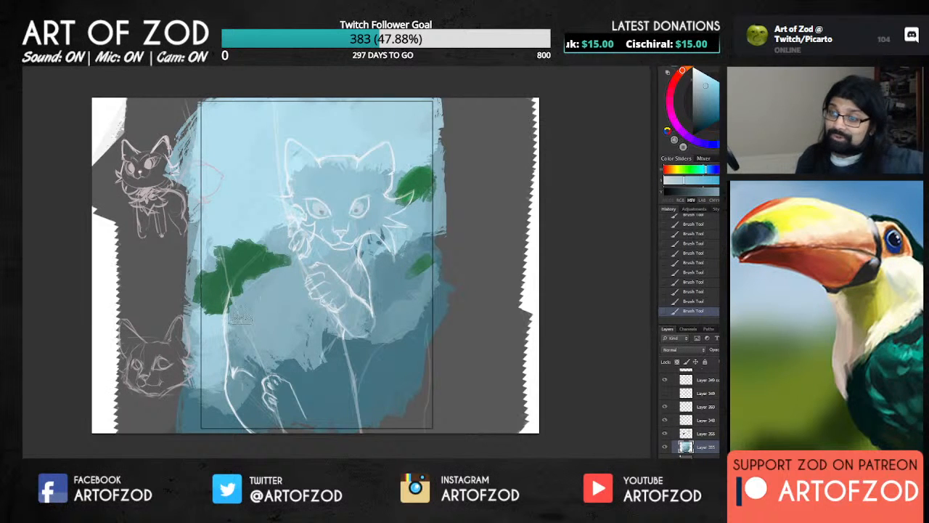
Brighten the upper background around the trunk and above the head with sampled pale blue.
{"action": "left_click", "coordinate": [249, 127], "text": "alt"}
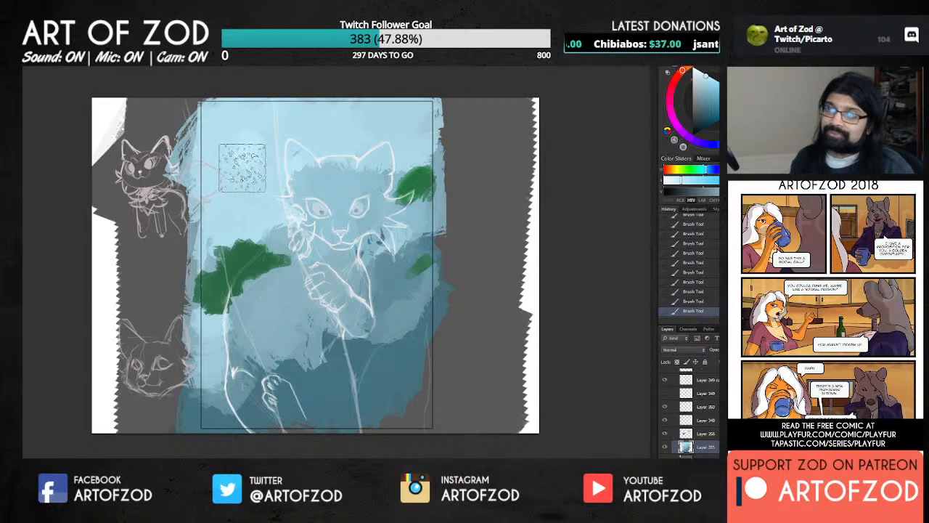
{"action": "left_click_drag", "start_coordinate": [241, 173], "coordinate": [264, 215]}
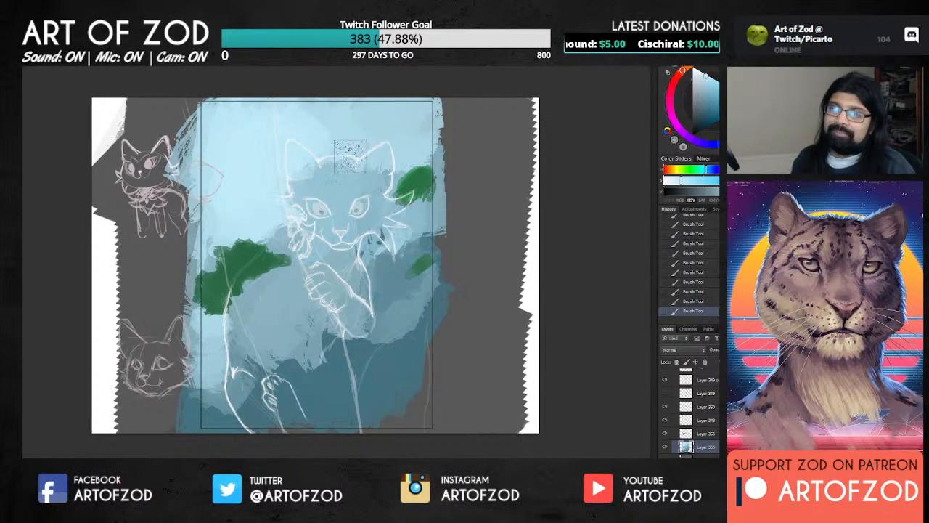
{"action": "left_click", "coordinate": [302, 127], "text": "alt"}
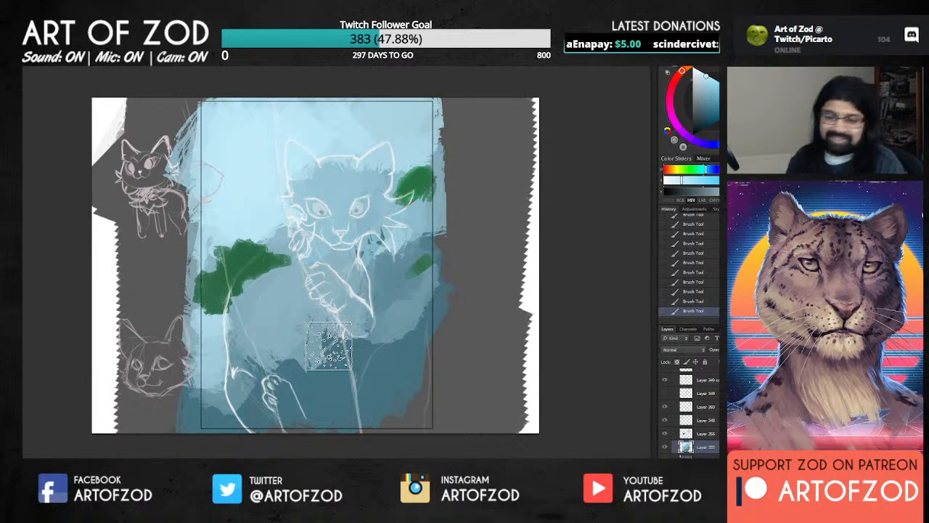
{"action": "left_click", "coordinate": [228, 214], "text": "alt"}
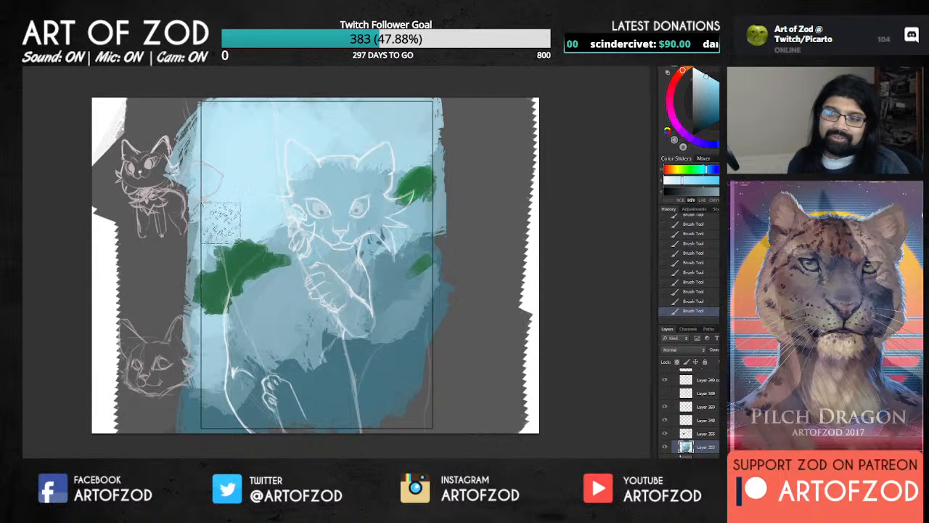
{"action": "left_click", "coordinate": [249, 210], "text": "alt"}
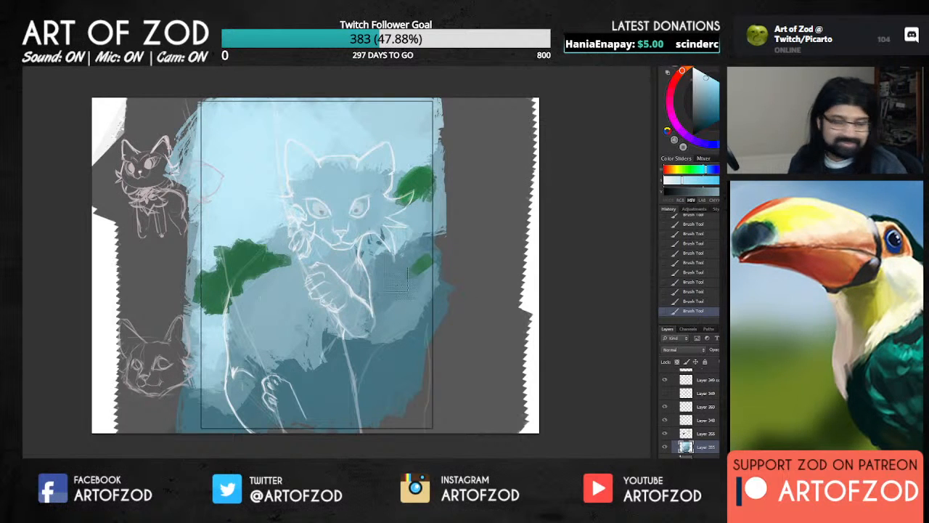
Undo the last three brush strokes and brush sampled light blue into the background beside the lower paw.
{"action": "left_click", "coordinate": [248, 262], "text": "alt"}
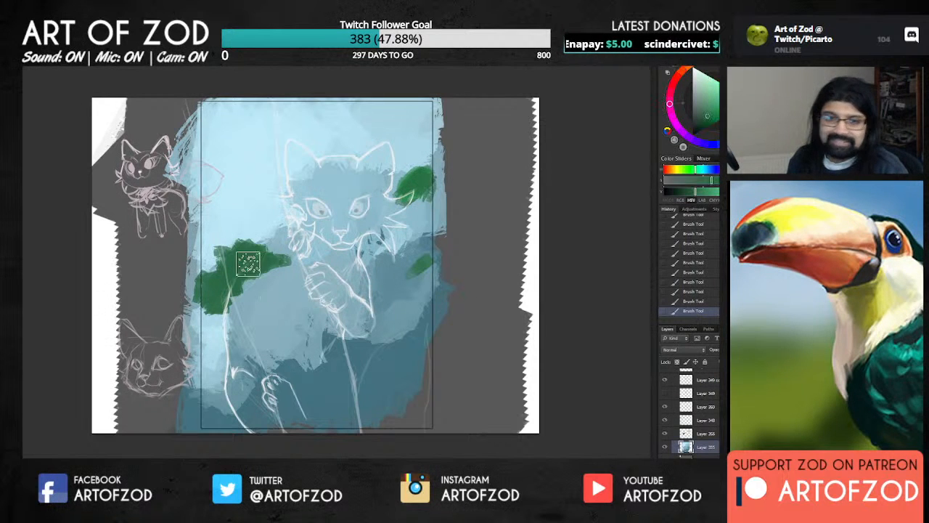
{"action": "left_click", "coordinate": [699, 124]}
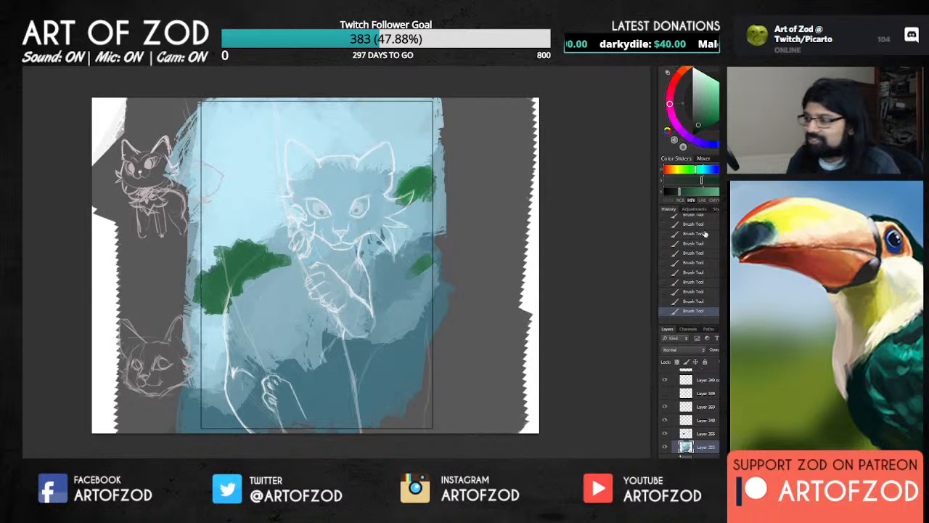
{"action": "key", "text": "ctrl+alt+z"}
{"action": "key", "text": "ctrl+alt+z"}
{"action": "key", "text": "ctrl+alt+z"}
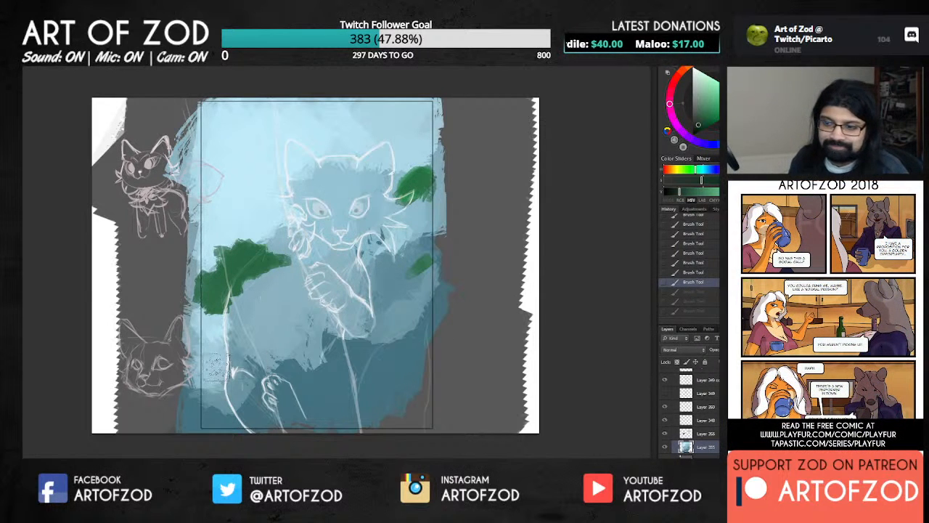
{"action": "left_click", "coordinate": [218, 368], "text": "alt"}
{"action": "left_click_drag", "start_coordinate": [220, 375], "coordinate": [223, 394]}
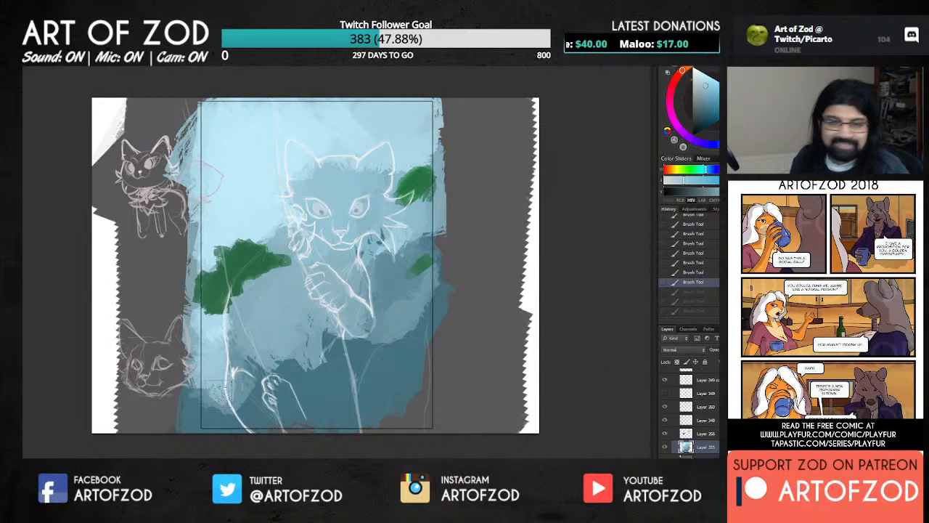
Switch to the foliage layer and shade the patch beside the raised paws with a darker green, blending with sampled mid green.
{"action": "left_click", "coordinate": [693, 434]}
{"action": "left_click", "coordinate": [258, 252], "text": "alt"}
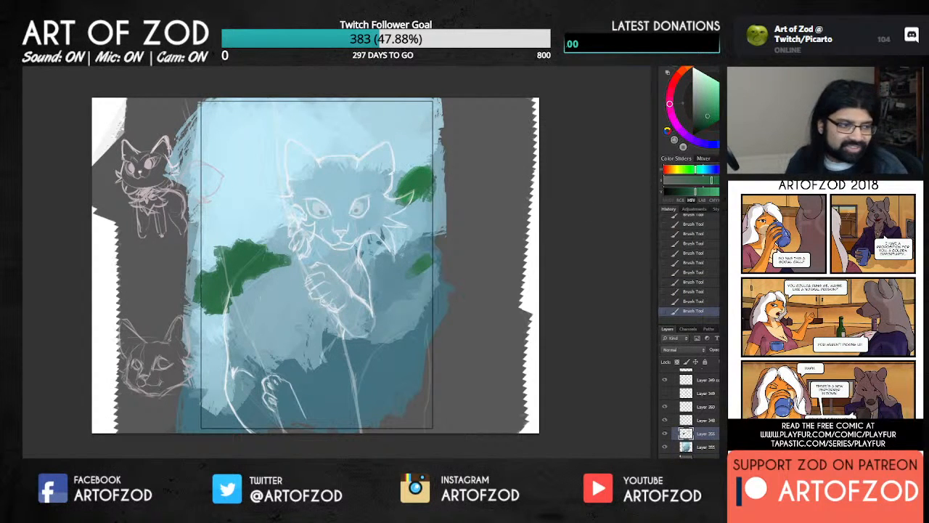
{"action": "left_click", "coordinate": [705, 127]}
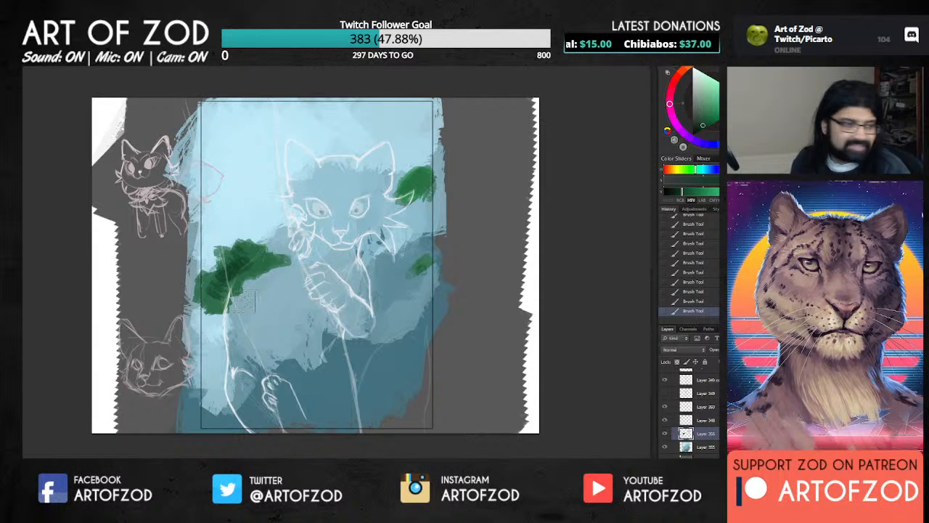
{"action": "left_click", "coordinate": [212, 291], "text": "alt"}
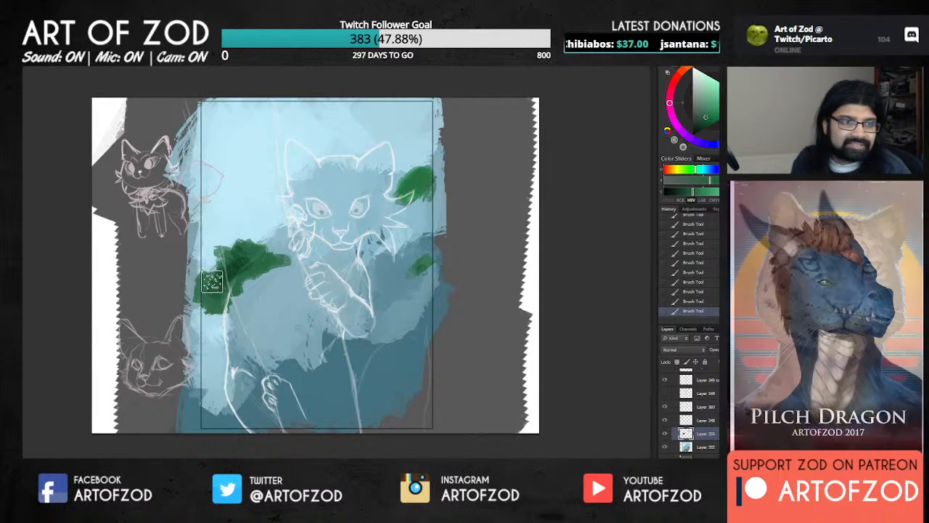
{"action": "left_click", "coordinate": [211, 291], "text": "alt"}
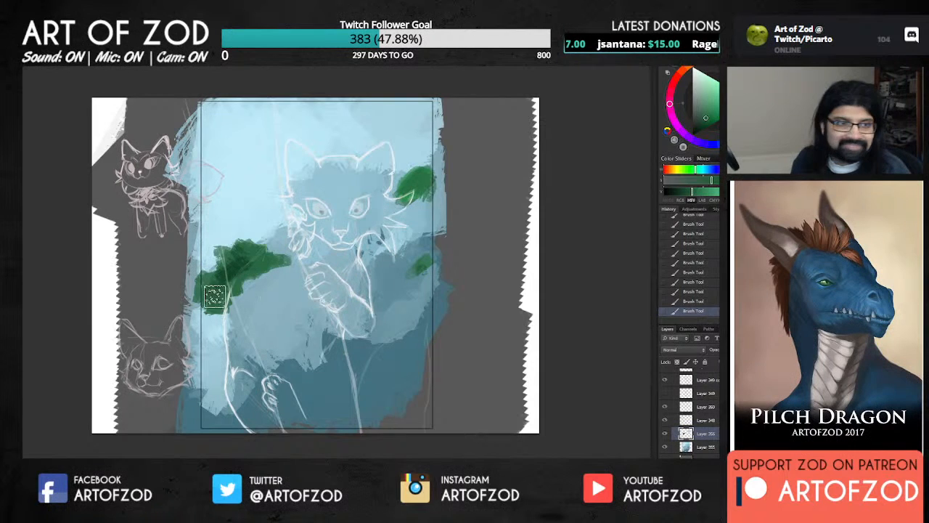
Brush a lighter, cooler green onto the lower part of the foliage beside the raised paws and blend it in.
{"action": "left_click", "coordinate": [715, 107]}
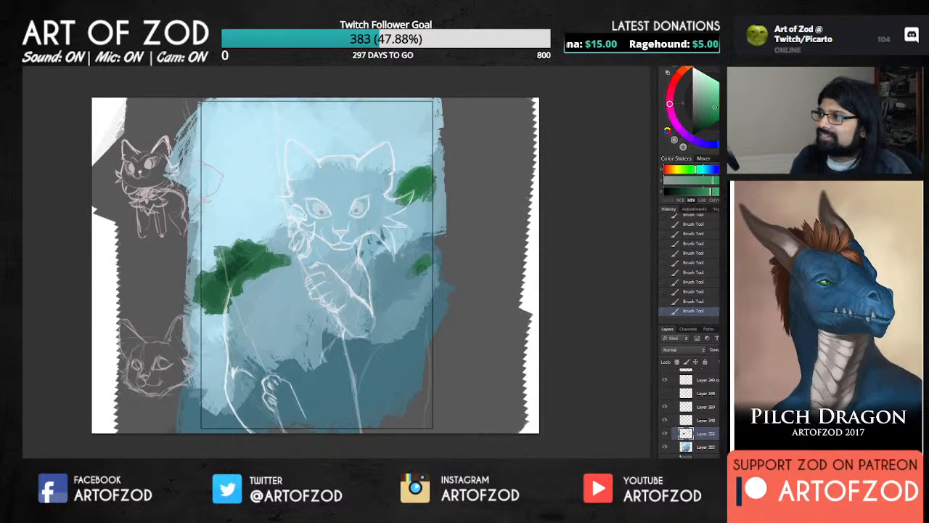
{"action": "left_click", "coordinate": [673, 117]}
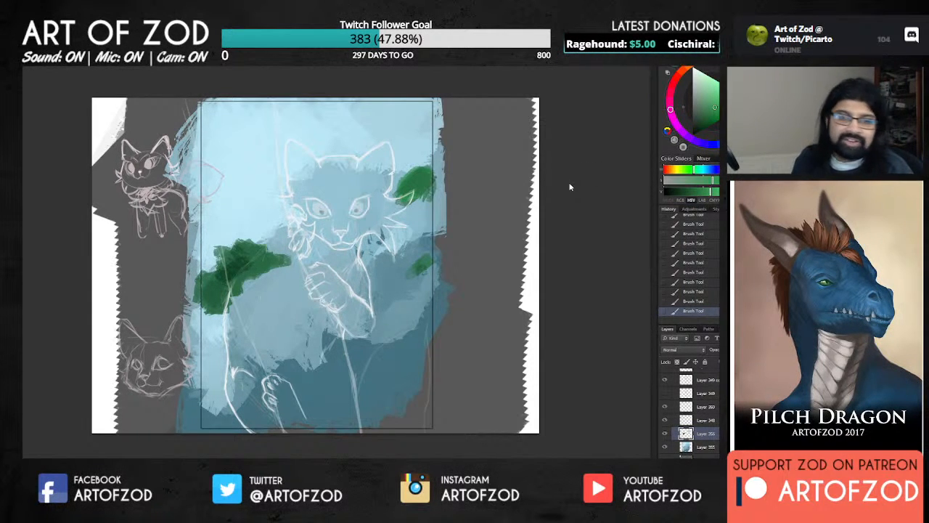
{"action": "left_click_drag", "start_coordinate": [228, 286], "coordinate": [222, 295]}
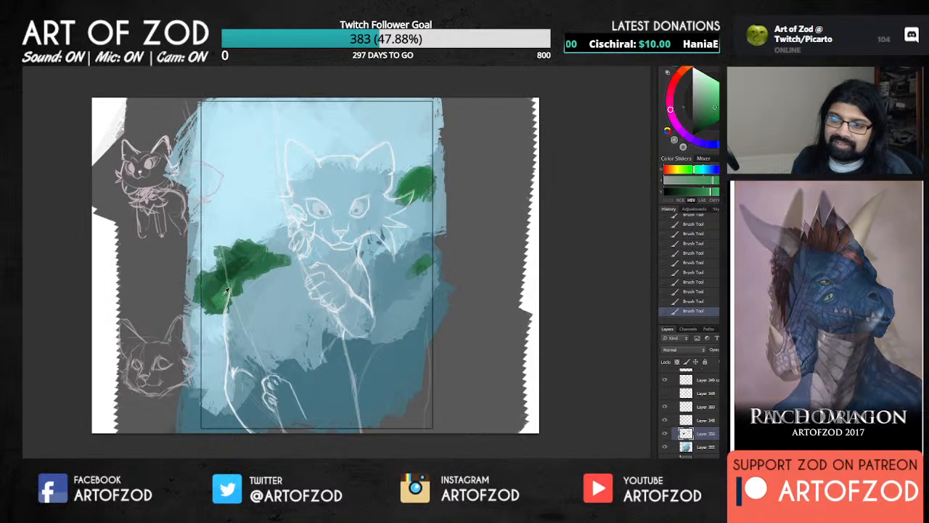
{"action": "left_click", "coordinate": [215, 299], "text": "alt"}
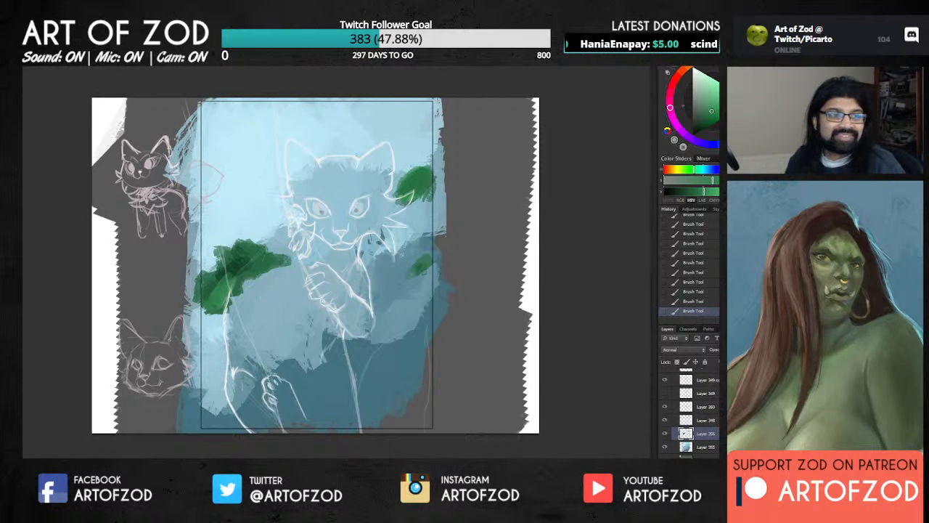
{"action": "left_click", "coordinate": [219, 289], "text": "alt"}
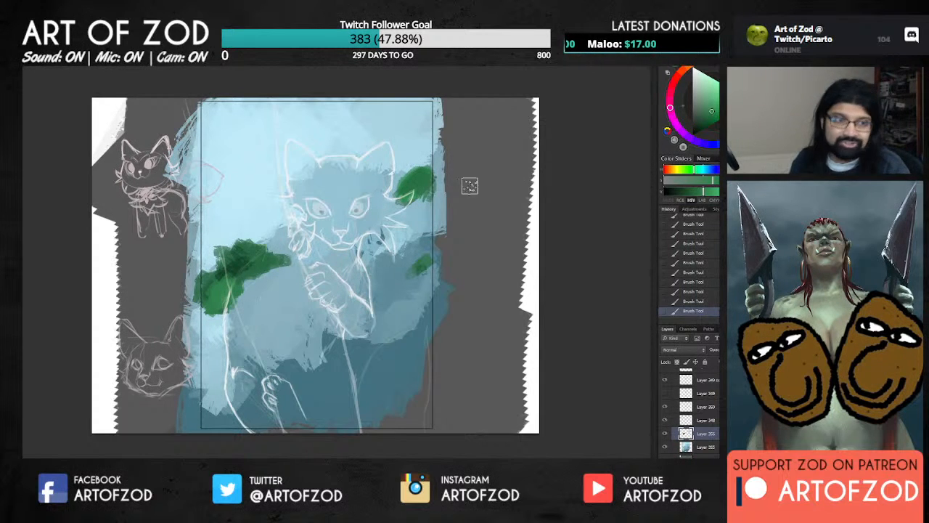
Darken the foliage patch beside the cheek with sampled green and paint olive and lighter yellow-green highlights over it.
{"action": "left_click", "coordinate": [240, 262], "text": "alt"}
{"action": "mouse_move", "coordinate": [405, 182]}
{"action": "left_mouse_down"}
{"action": "mouse_move", "coordinate": [397, 193]}
{"action": "mouse_move", "coordinate": [418, 171]}
{"action": "left_mouse_up"}
{"action": "left_click", "coordinate": [408, 187], "text": "alt"}
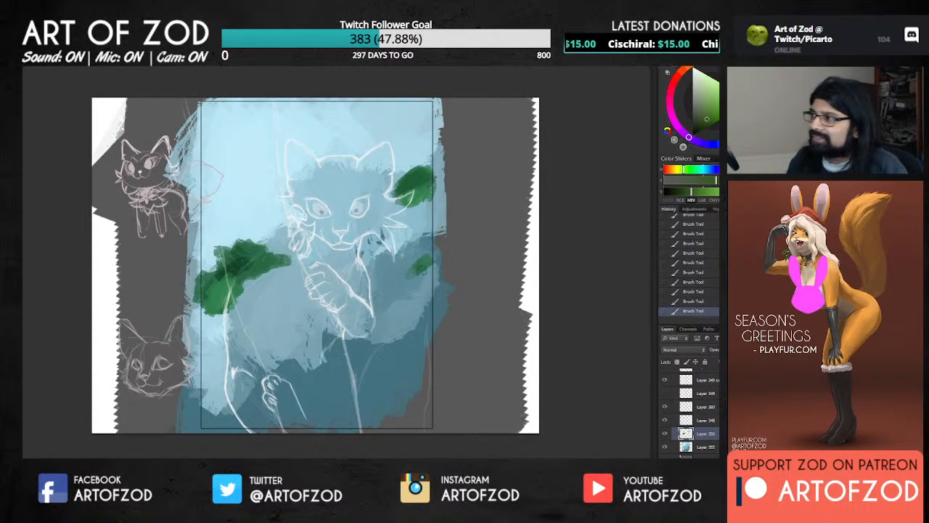
{"action": "left_click", "coordinate": [697, 141]}
{"action": "left_click_drag", "start_coordinate": [418, 180], "coordinate": [426, 172]}
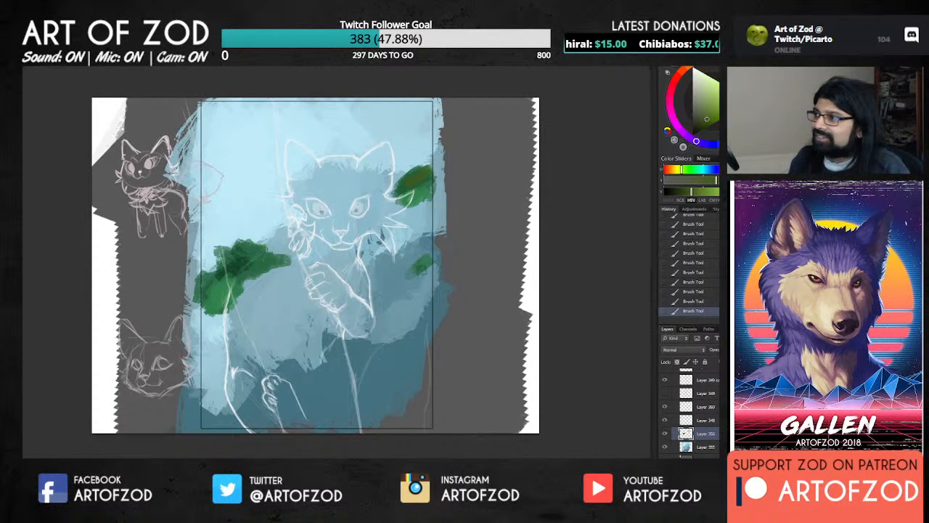
{"action": "left_click", "coordinate": [712, 102]}
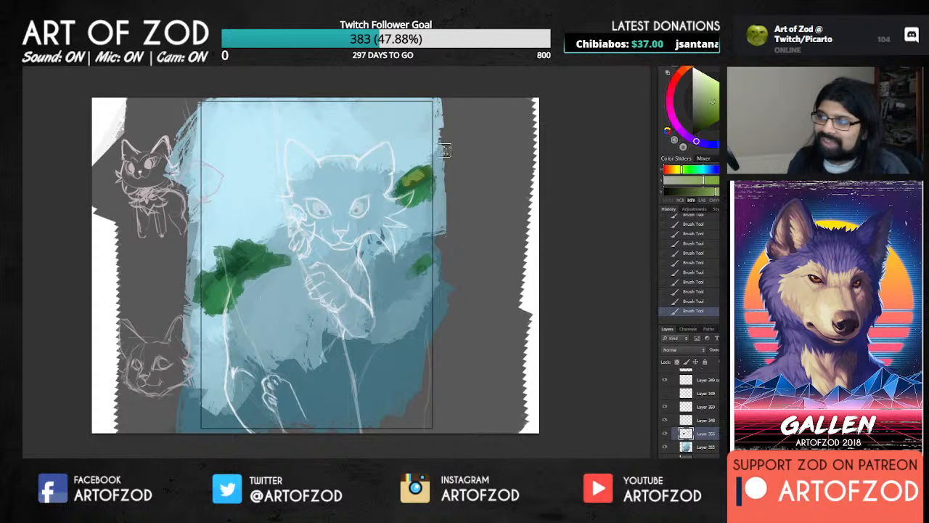
{"action": "left_click", "coordinate": [413, 177], "text": "alt"}
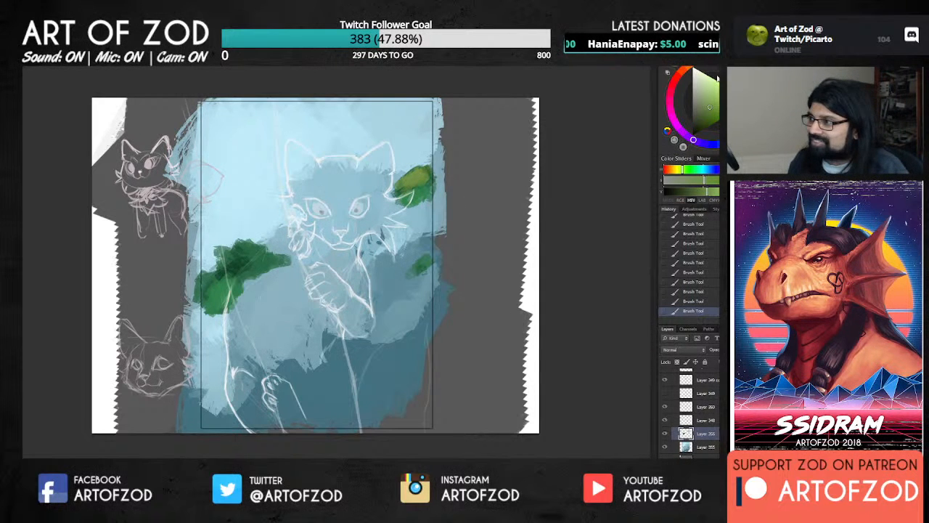
Paint a bright yellow leaf patch above the foliage beside the ear and sample the neighbouring tones to soften its lower edge.
{"action": "left_click", "coordinate": [713, 144]}
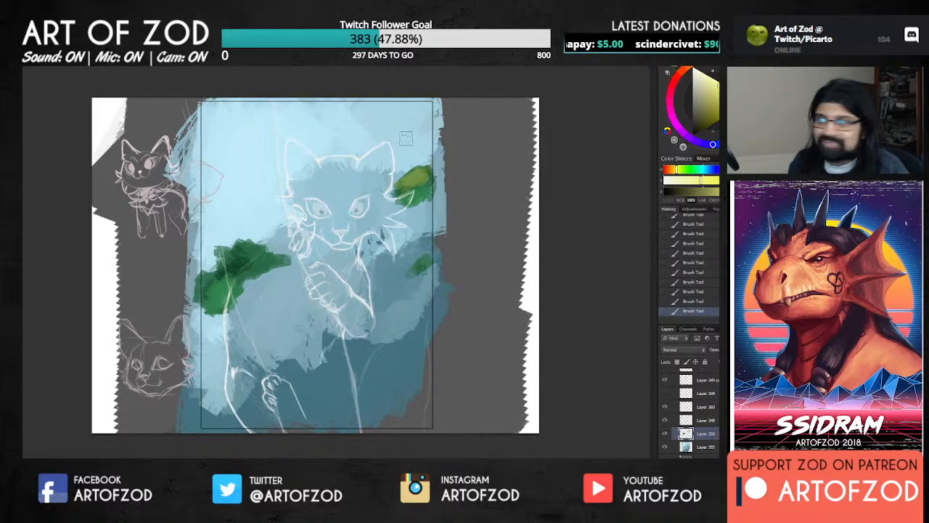
{"action": "left_click_drag", "start_coordinate": [412, 141], "coordinate": [421, 152]}
{"action": "left_click", "coordinate": [415, 169], "text": "alt"}
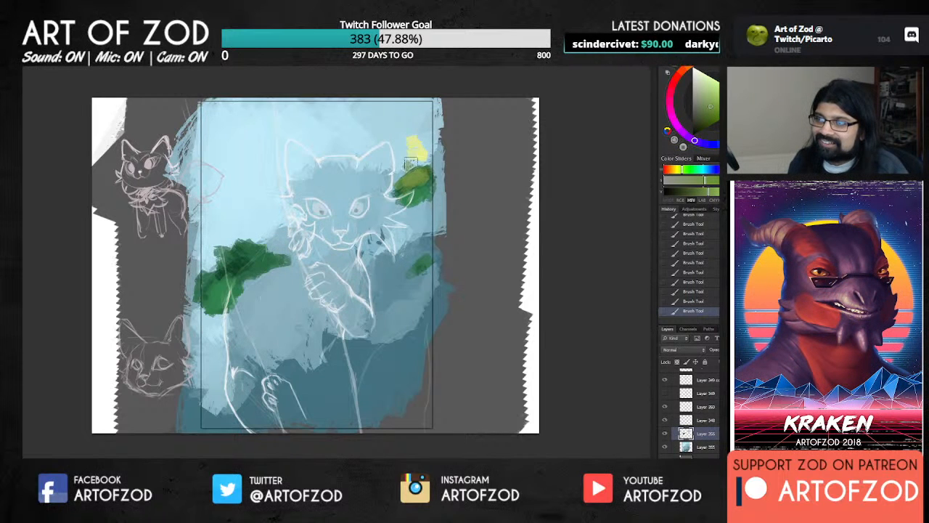
{"action": "left_click", "coordinate": [413, 162], "text": "alt"}
{"action": "left_click_drag", "start_coordinate": [412, 155], "coordinate": [421, 158]}
{"action": "left_click", "coordinate": [417, 153], "text": "alt"}
{"action": "left_click", "coordinate": [415, 147], "text": "alt"}
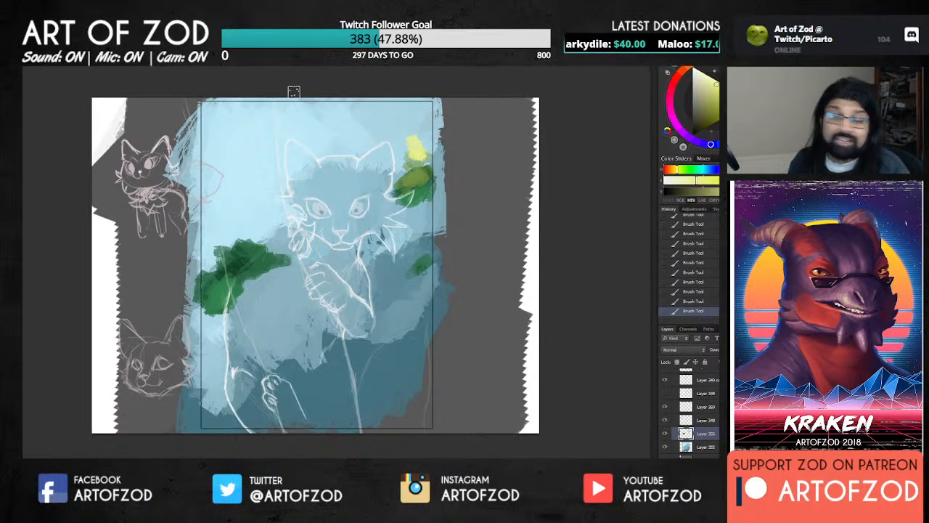
Brush sampled yellow-green around the yellow patch to blend it into the foliage below.
{"action": "left_click", "coordinate": [411, 166], "text": "alt"}
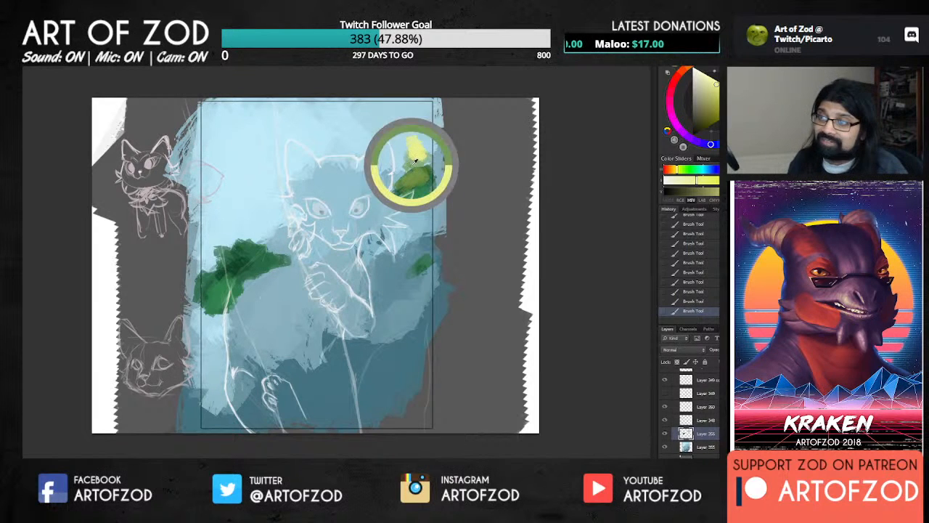
{"action": "mouse_move", "coordinate": [406, 154]}
{"action": "left_mouse_down"}
{"action": "mouse_move", "coordinate": [413, 162]}
{"action": "mouse_move", "coordinate": [428, 154]}
{"action": "mouse_move", "coordinate": [420, 155]}
{"action": "left_mouse_up"}
{"action": "left_click", "coordinate": [413, 163], "text": "alt"}
{"action": "left_click", "coordinate": [417, 148], "text": "alt"}
{"action": "left_click", "coordinate": [415, 172], "text": "alt"}
{"action": "left_click", "coordinate": [412, 183], "text": "alt"}
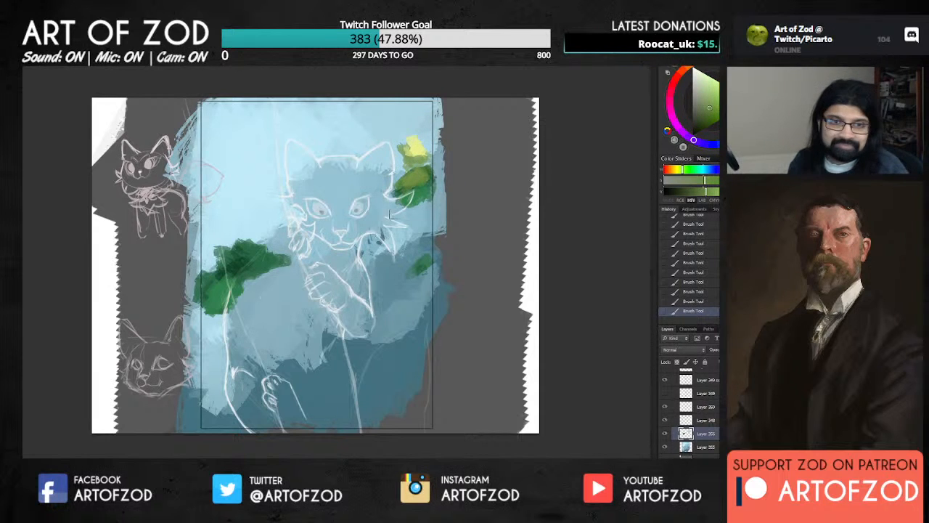
Rework the foliage patch beside the cheek with sampled olive and a deeper green.
{"action": "left_click", "coordinate": [418, 175], "text": "alt"}
{"action": "left_click", "coordinate": [409, 202], "text": "alt"}
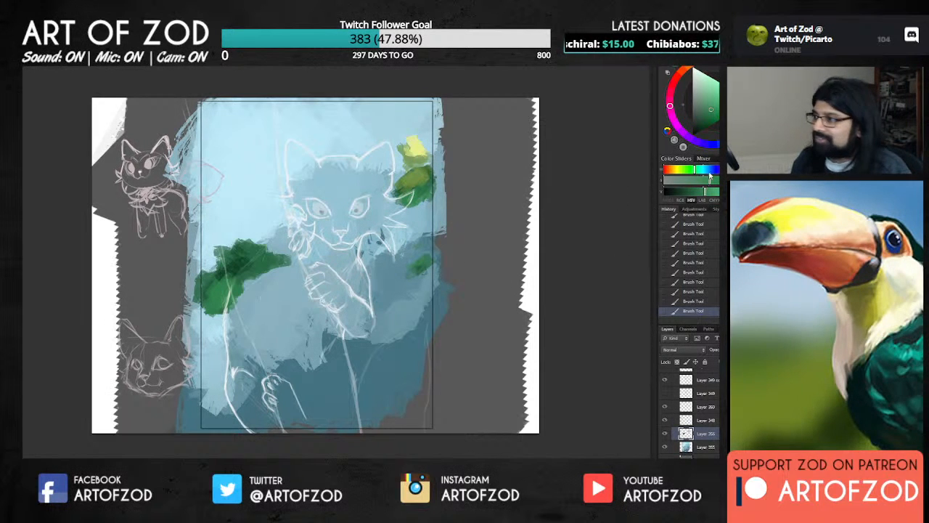
{"action": "left_click", "coordinate": [708, 121]}
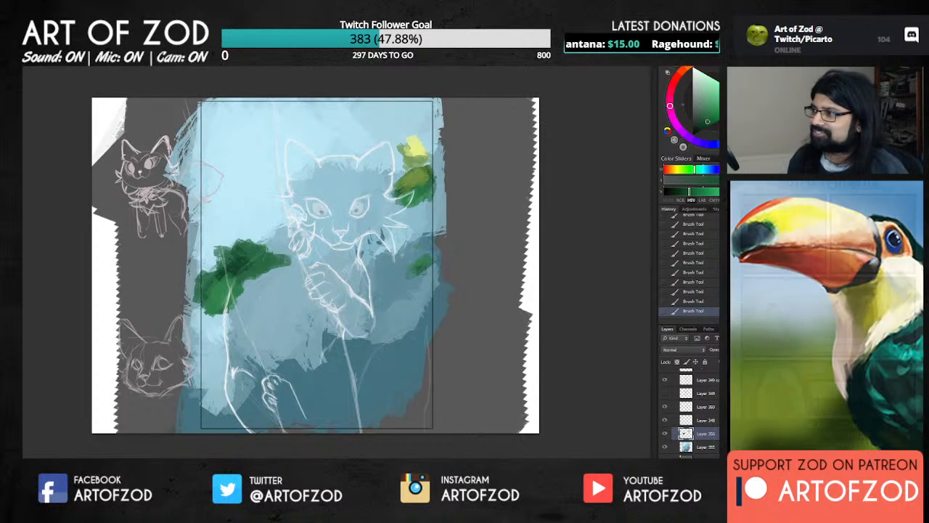
Extend the foliage down along the outer arm in sampled green and brush olive highlights onto its upper areas.
{"action": "left_click", "coordinate": [221, 296], "text": "alt"}
{"action": "mouse_move", "coordinate": [220, 296]}
{"action": "left_mouse_down"}
{"action": "mouse_move", "coordinate": [208, 305]}
{"action": "mouse_move", "coordinate": [225, 318]}
{"action": "mouse_move", "coordinate": [218, 341]}
{"action": "left_mouse_up"}
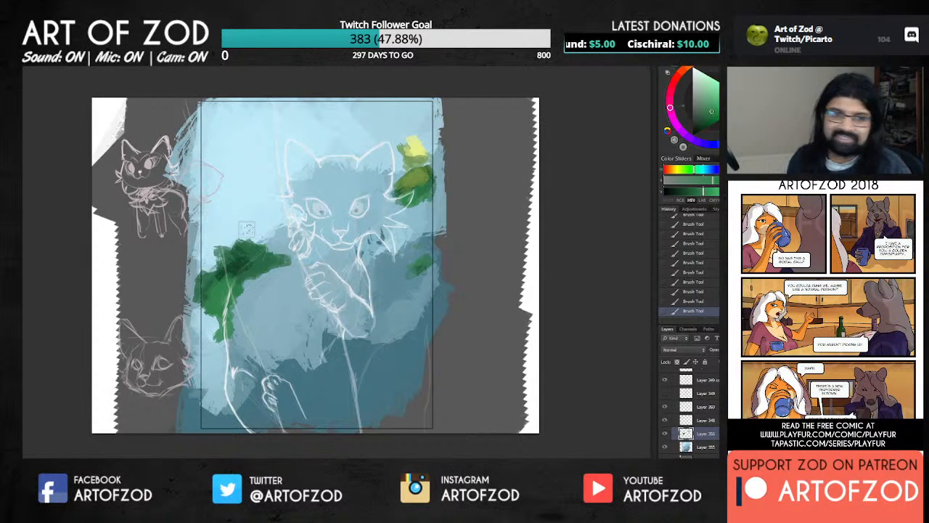
{"action": "left_click", "coordinate": [217, 275], "text": "alt"}
{"action": "left_click", "coordinate": [241, 251], "text": "alt"}
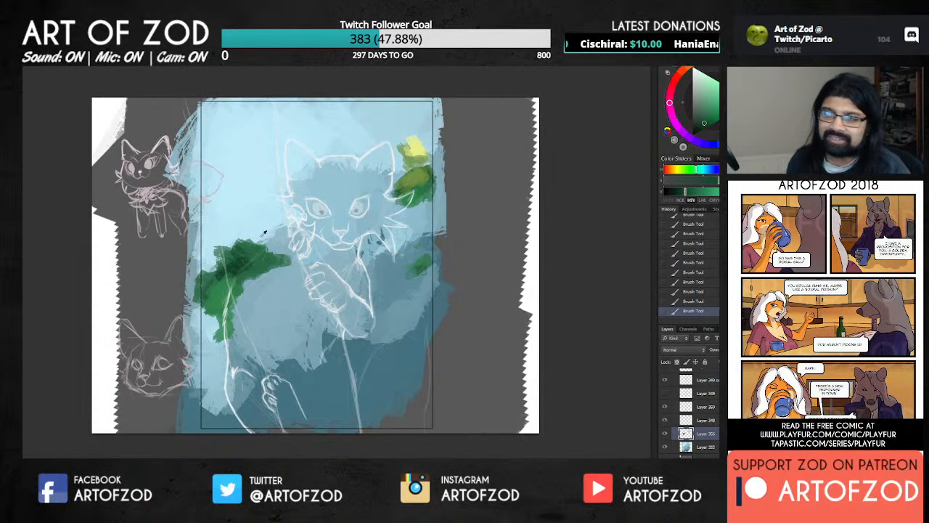
{"action": "left_click", "coordinate": [416, 178], "text": "alt"}
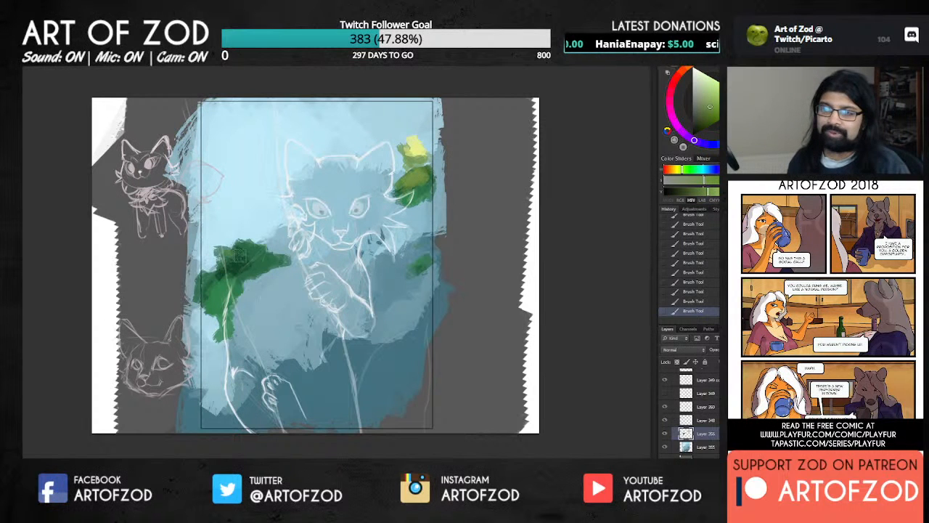
{"action": "left_click_drag", "start_coordinate": [240, 251], "coordinate": [257, 248]}
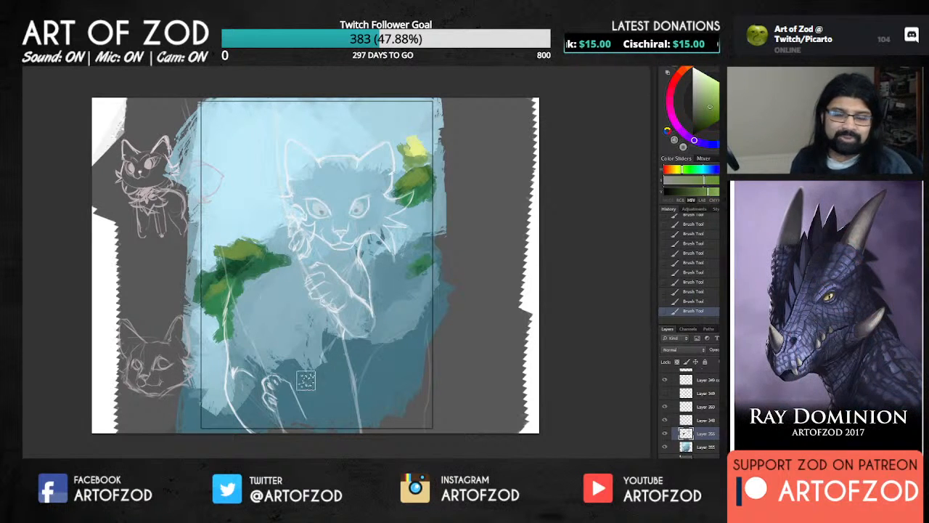
Paint a dark, muted green foliage patch along the body's outer edge just above the lower paw.
{"action": "left_click", "coordinate": [224, 271], "text": "alt"}
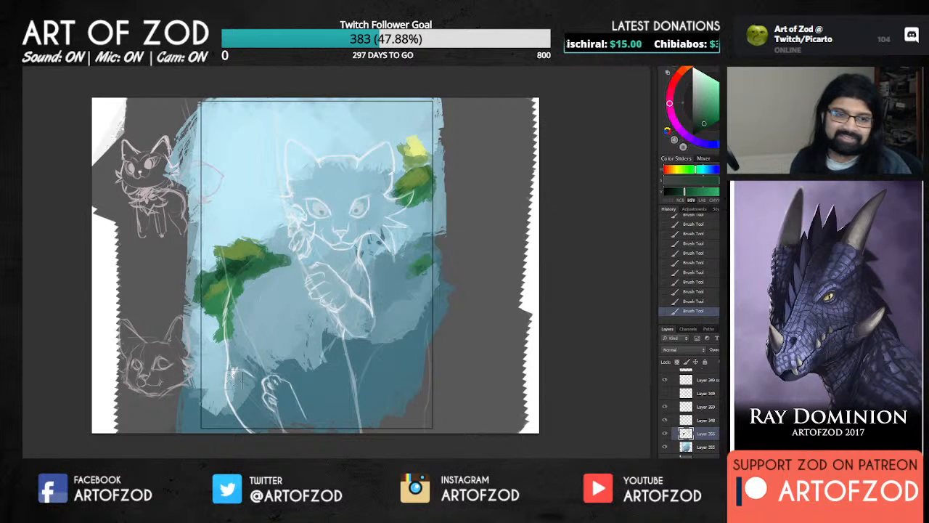
{"action": "mouse_move", "coordinate": [223, 350]}
{"action": "left_mouse_down"}
{"action": "mouse_move", "coordinate": [206, 364]}
{"action": "mouse_move", "coordinate": [223, 363]}
{"action": "mouse_move", "coordinate": [217, 384]}
{"action": "mouse_move", "coordinate": [228, 361]}
{"action": "mouse_move", "coordinate": [219, 382]}
{"action": "mouse_move", "coordinate": [226, 379]}
{"action": "mouse_move", "coordinate": [213, 365]}
{"action": "mouse_move", "coordinate": [226, 355]}
{"action": "mouse_move", "coordinate": [230, 384]}
{"action": "left_mouse_up"}
{"action": "left_click", "coordinate": [700, 118]}
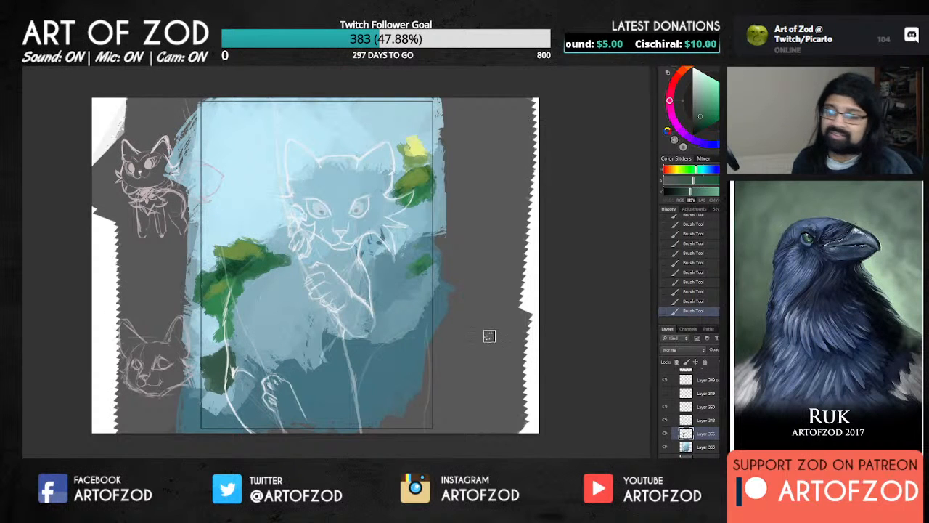
Add a foliage patch below the cheek fur using greens sampled from the patch above it.
{"action": "left_click_drag", "start_coordinate": [428, 248], "coordinate": [428, 257]}
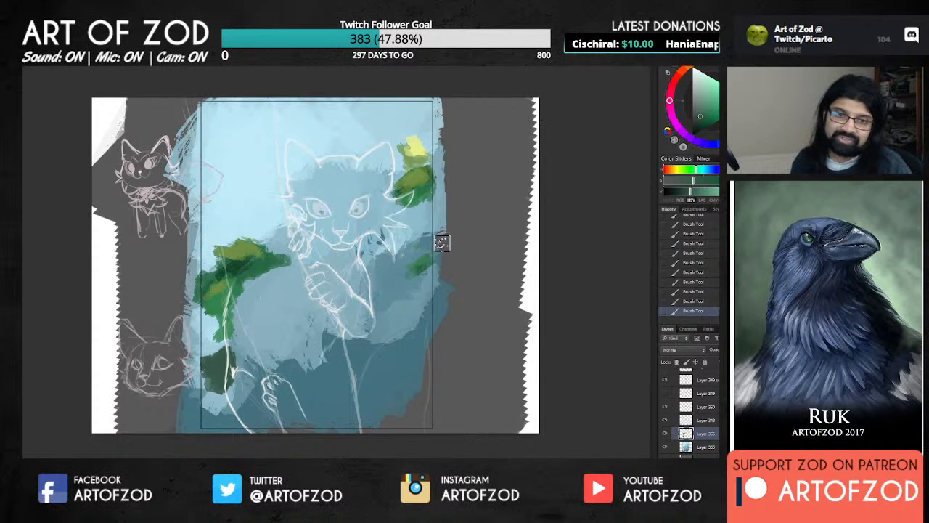
{"action": "left_click", "coordinate": [426, 190], "text": "alt"}
{"action": "left_click", "coordinate": [426, 190], "text": "alt"}
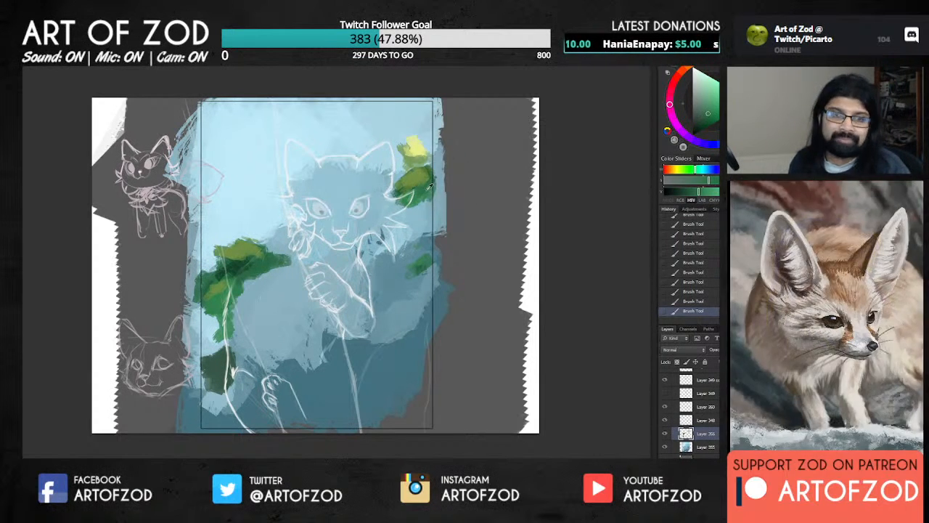
{"action": "left_click", "coordinate": [426, 188], "text": "alt"}
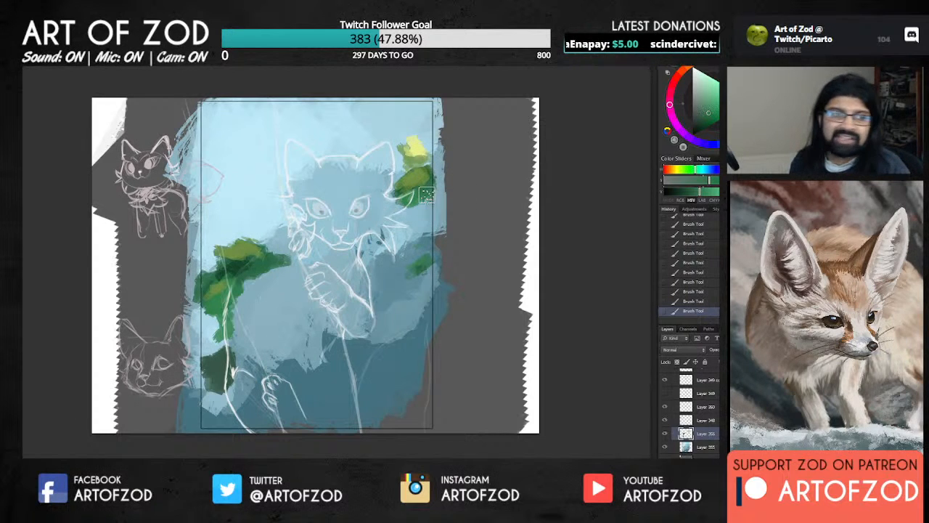
{"action": "left_click", "coordinate": [427, 188], "text": "alt"}
{"action": "left_click", "coordinate": [427, 189], "text": "alt"}
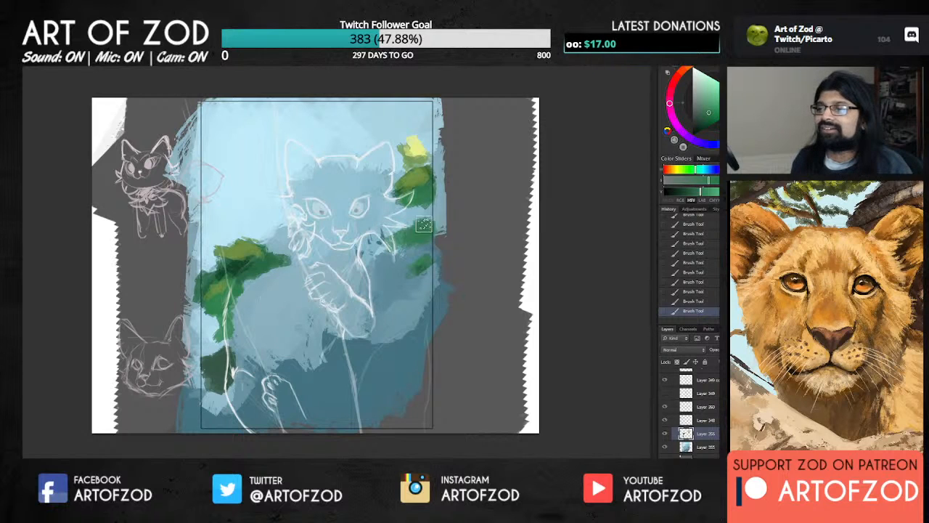
{"action": "left_click", "coordinate": [400, 191], "text": "alt"}
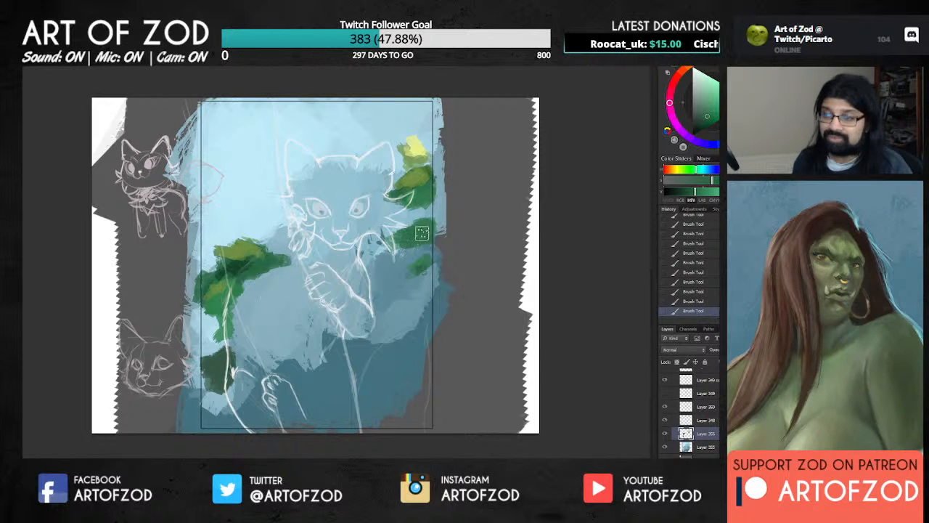
Enlarge the foliage below the cheek fur and brush lighter green over it using colors sampled from nearby leaves.
{"action": "left_click", "coordinate": [420, 231], "text": "alt"}
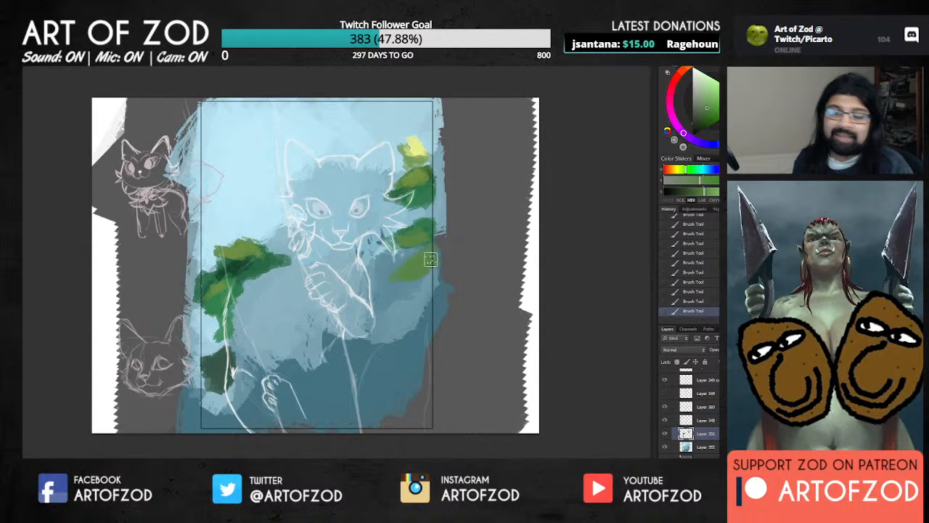
{"action": "left_click", "coordinate": [418, 236], "text": "alt"}
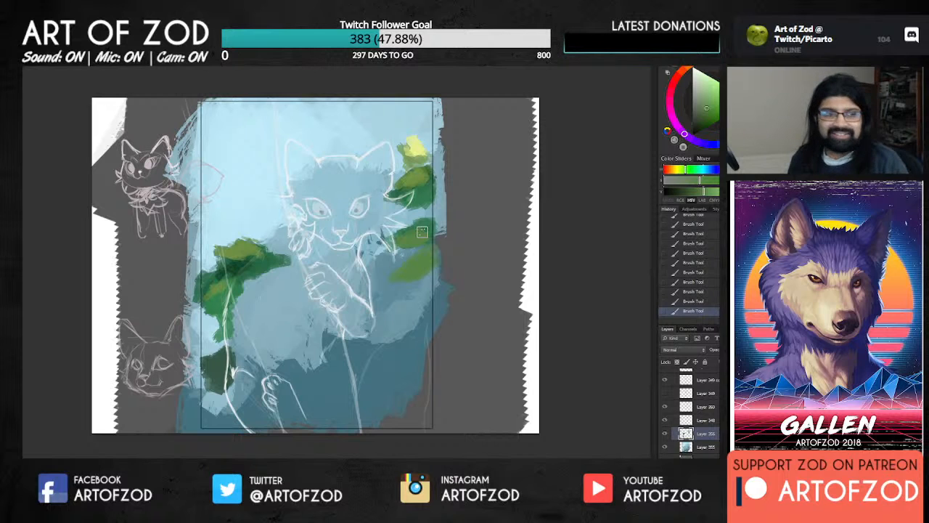
{"action": "left_click", "coordinate": [423, 221], "text": "alt"}
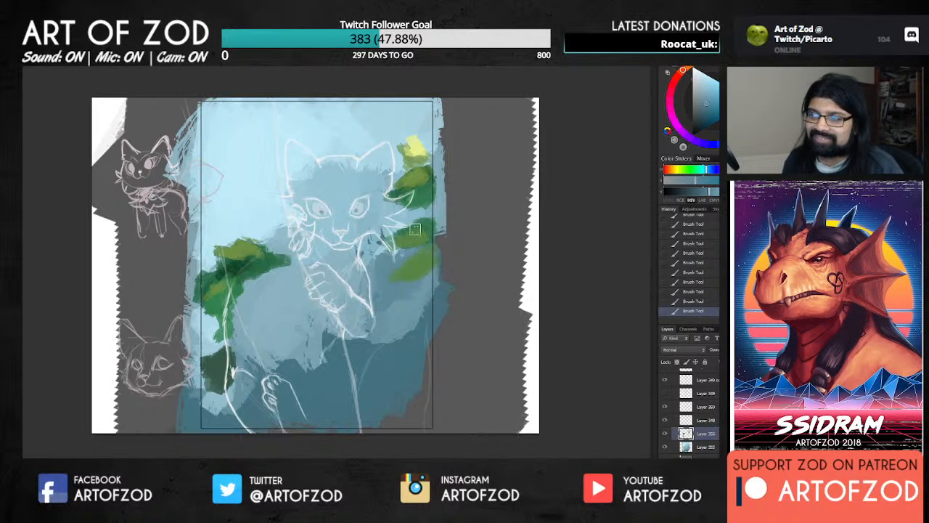
{"action": "left_click", "coordinate": [429, 220], "text": "alt"}
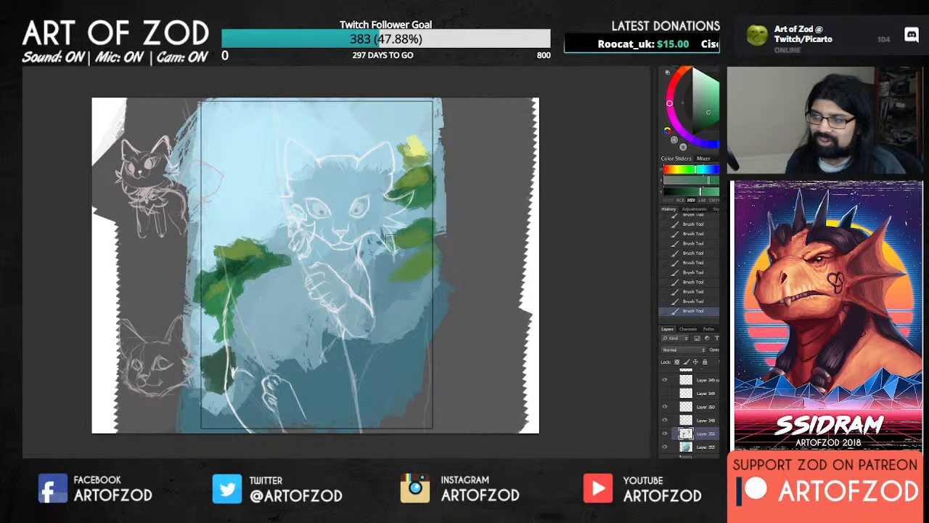
{"action": "left_click", "coordinate": [409, 270], "text": "alt"}
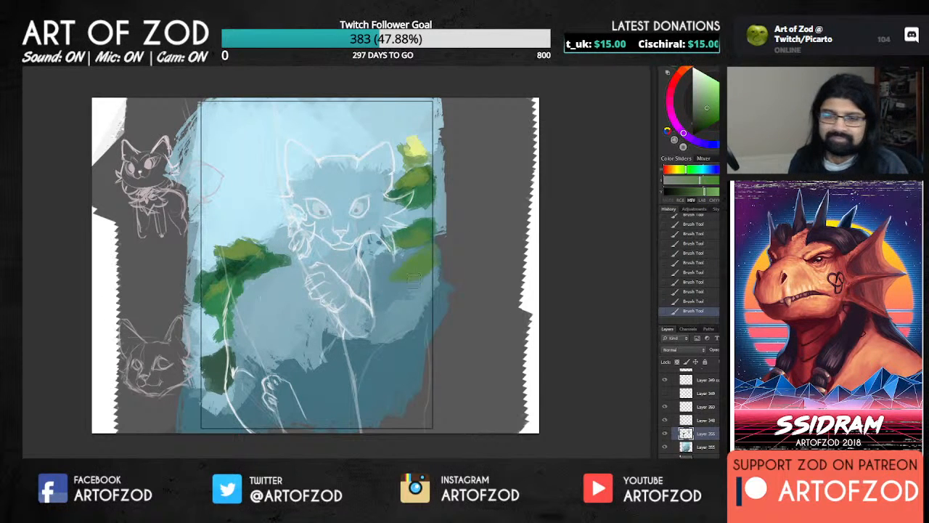
{"action": "left_click", "coordinate": [242, 261], "text": "alt"}
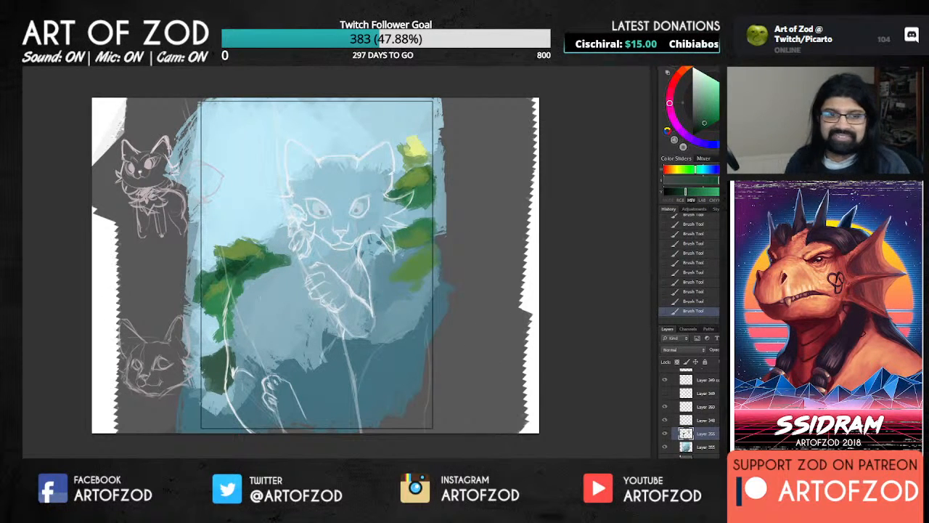
{"action": "left_click", "coordinate": [426, 185], "text": "alt"}
Mix a dark reddish brown and paint a short stem between the foliage patches beside the cheek fur.
{"action": "left_click", "coordinate": [676, 90]}
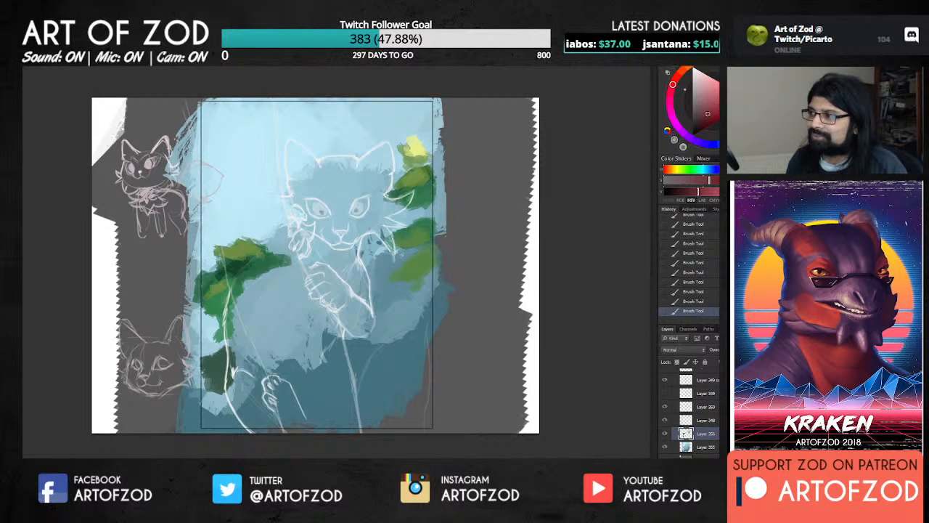
{"action": "left_click", "coordinate": [702, 121]}
{"action": "left_click", "coordinate": [683, 71]}
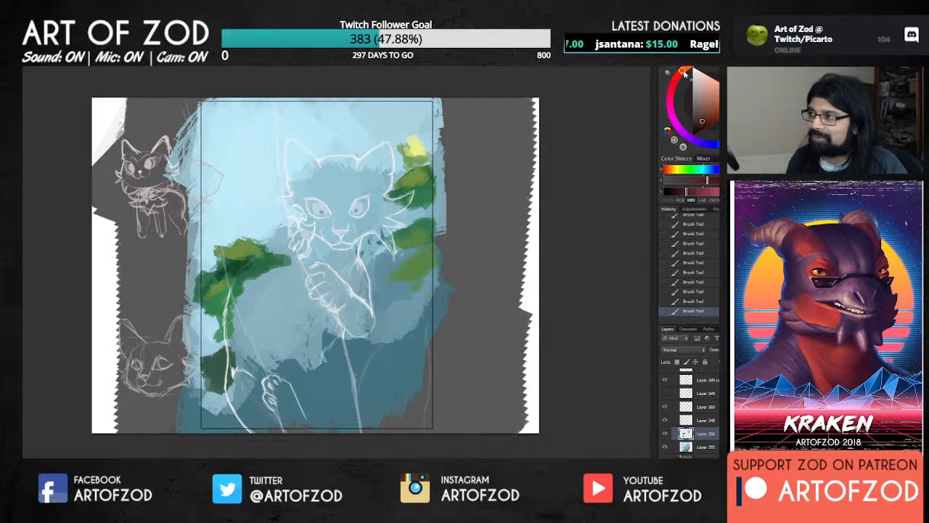
{"action": "left_click", "coordinate": [702, 130]}
{"action": "left_click_drag", "start_coordinate": [412, 211], "coordinate": [408, 233]}
{"action": "left_click", "coordinate": [410, 211], "text": "alt"}
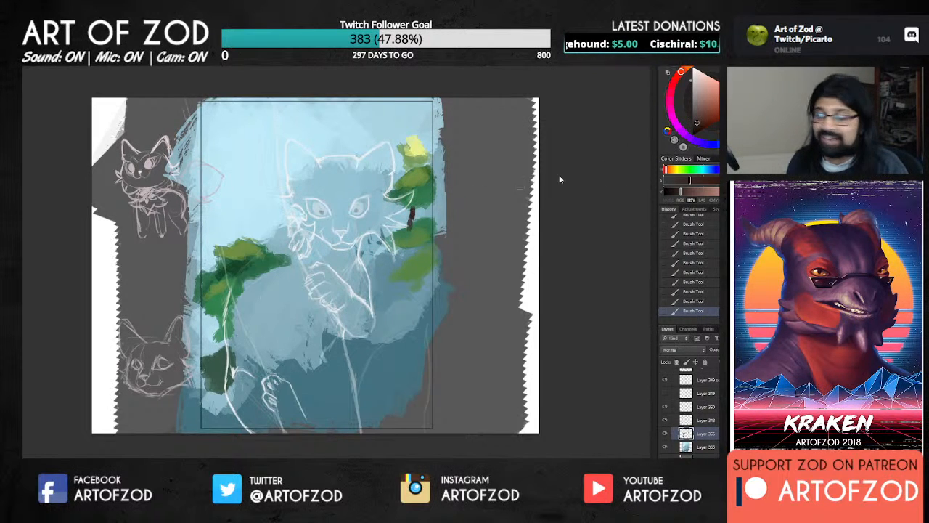
Brighten the stem with a warmer red-brown and extend it down through the foliage patches beneath it.
{"action": "left_click", "coordinate": [707, 117]}
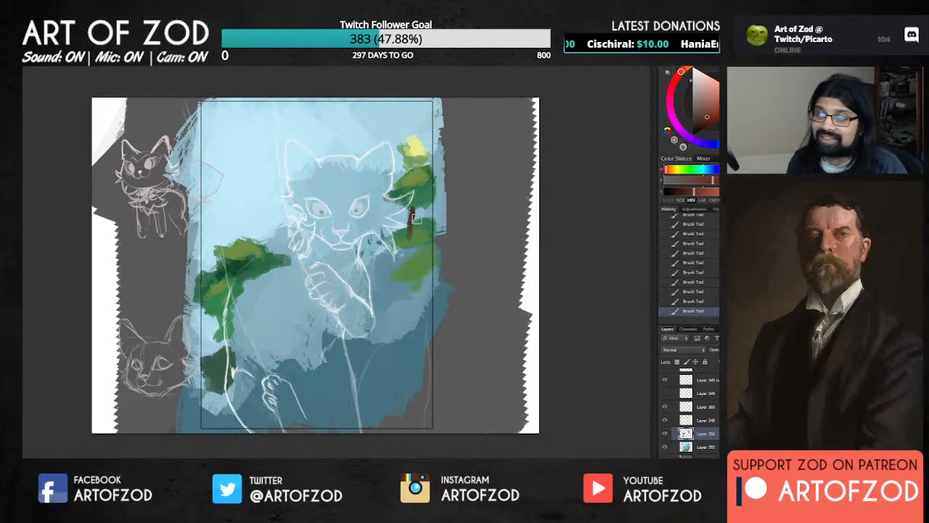
{"action": "left_click", "coordinate": [405, 214], "text": "alt"}
{"action": "left_click_drag", "start_coordinate": [410, 217], "coordinate": [411, 266]}
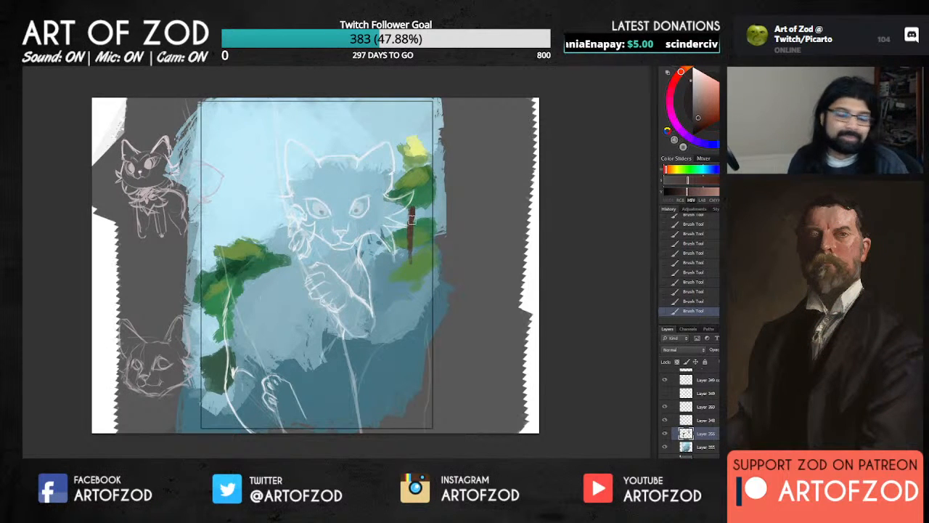
{"action": "left_click", "coordinate": [411, 220], "text": "alt"}
{"action": "left_click_drag", "start_coordinate": [414, 206], "coordinate": [412, 263]}
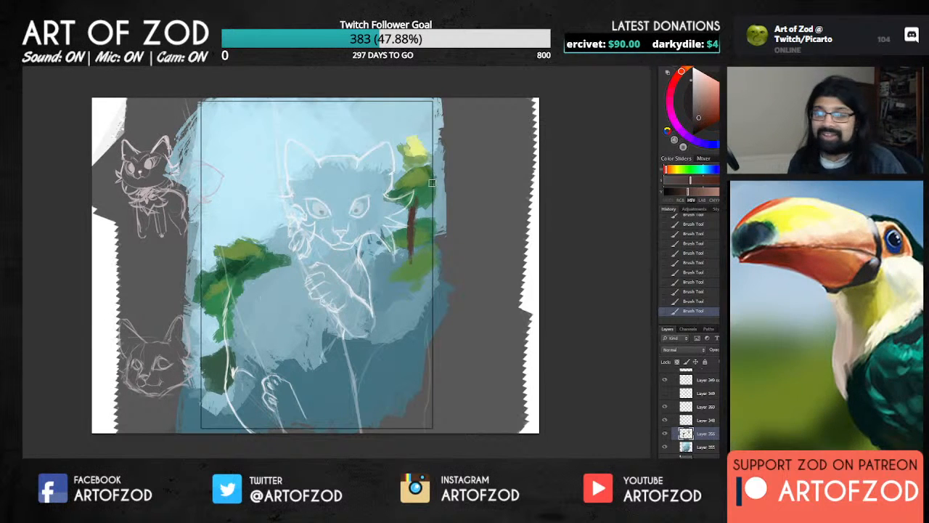
{"action": "left_click", "coordinate": [412, 217], "text": "alt"}
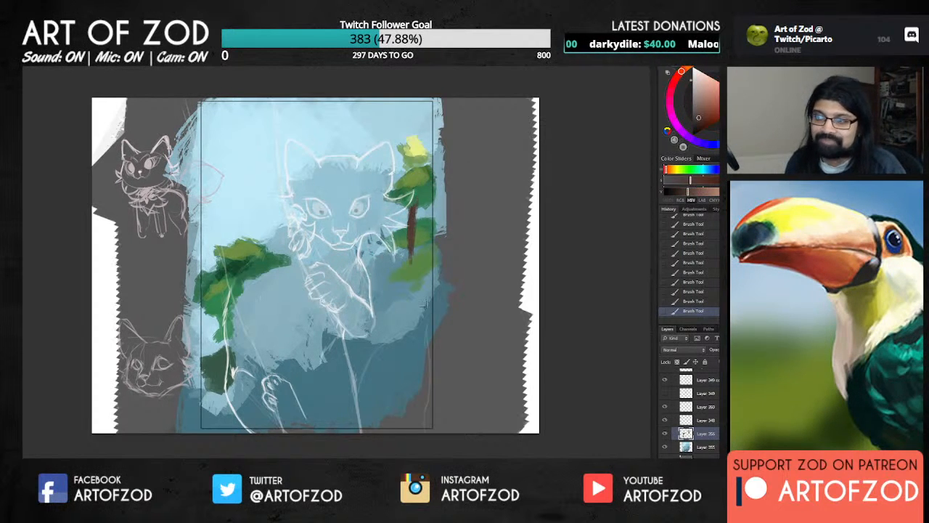
Extend the brown stem in long strokes from the foliage down toward the bottom of the picture.
{"action": "left_click_drag", "start_coordinate": [410, 251], "coordinate": [426, 369]}
{"action": "left_click", "coordinate": [413, 260], "text": "alt"}
{"action": "left_click_drag", "start_coordinate": [417, 288], "coordinate": [423, 408]}
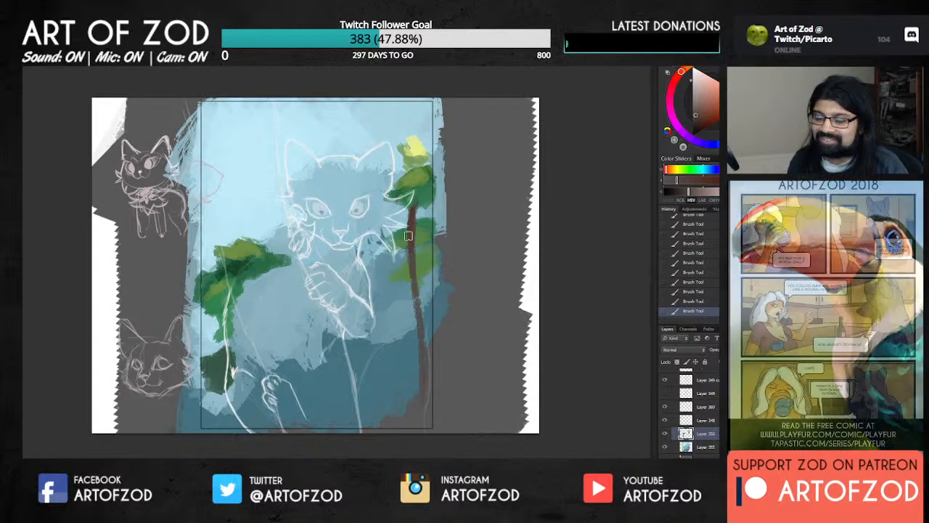
{"action": "left_click", "coordinate": [411, 229], "text": "alt"}
{"action": "left_click_drag", "start_coordinate": [412, 282], "coordinate": [423, 402]}
{"action": "left_click_drag", "start_coordinate": [409, 264], "coordinate": [410, 431]}
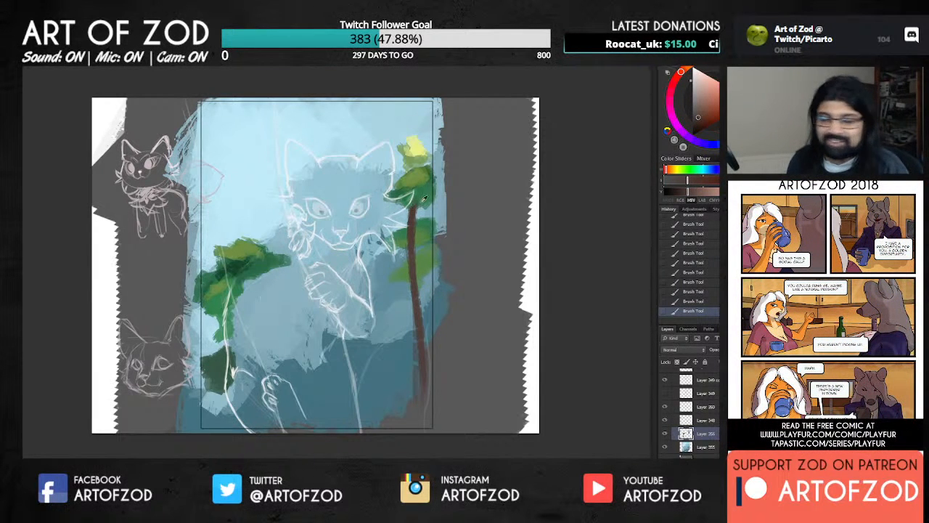
Repaint the stem in a dark olive brown mixed from the sampled foliage green.
{"action": "left_click", "coordinate": [420, 202], "text": "alt"}
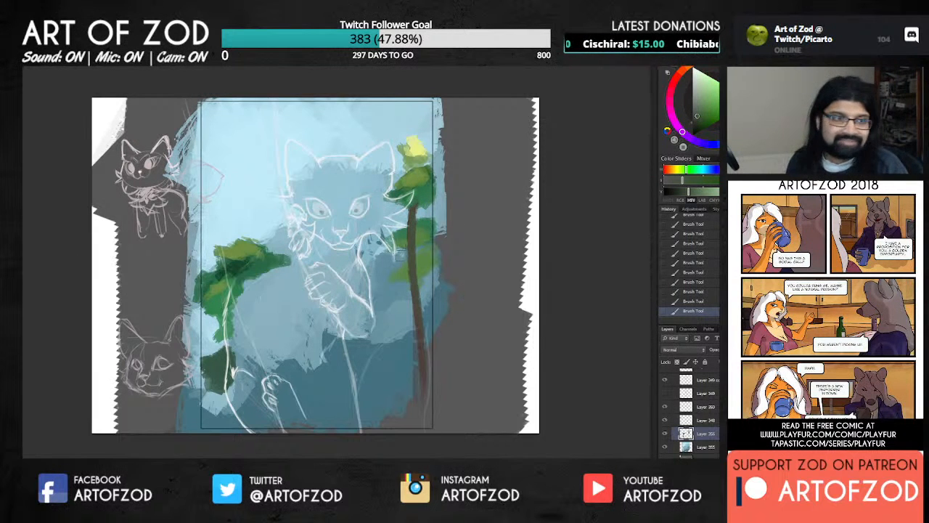
{"action": "left_click", "coordinate": [413, 239], "text": "alt"}
{"action": "left_click_drag", "start_coordinate": [412, 212], "coordinate": [423, 334]}
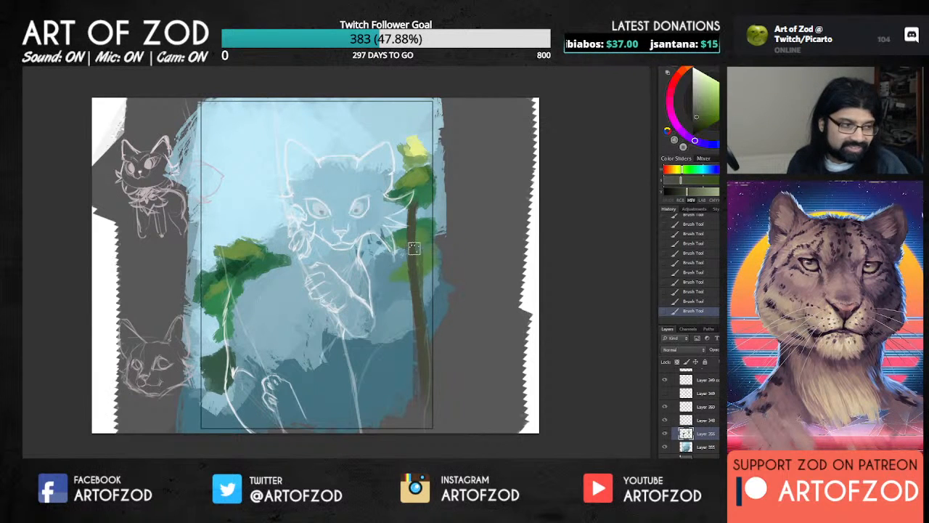
{"action": "left_click", "coordinate": [414, 266], "text": "alt"}
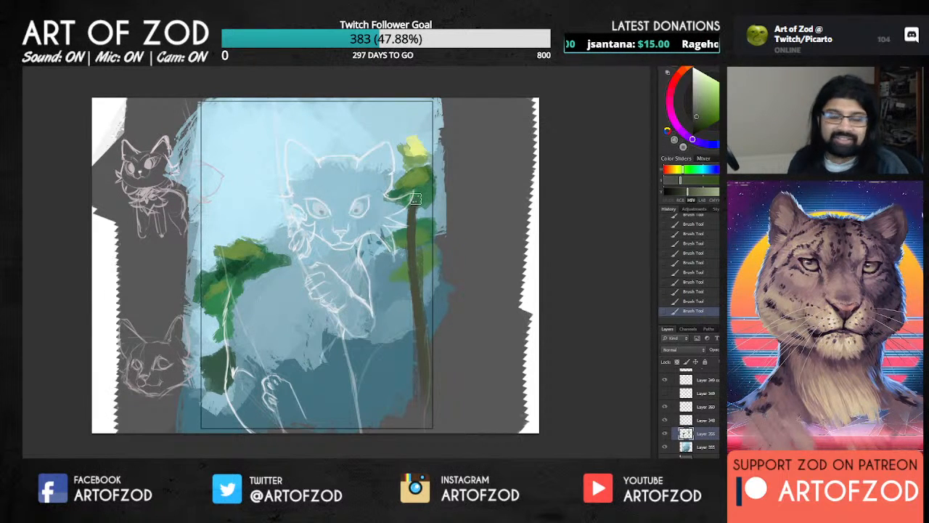
Fill out the foliage on both sides of the stem with sampled mid greens and blue-green.
{"action": "left_click", "coordinate": [424, 249], "text": "alt"}
{"action": "left_click_drag", "start_coordinate": [421, 250], "coordinate": [425, 228]}
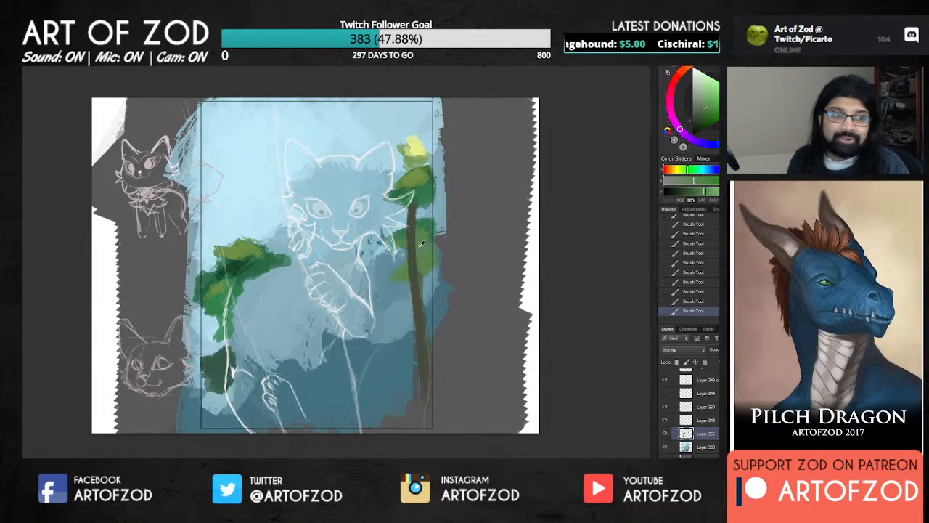
{"action": "left_click", "coordinate": [419, 249], "text": "alt"}
{"action": "left_click", "coordinate": [432, 225], "text": "alt"}
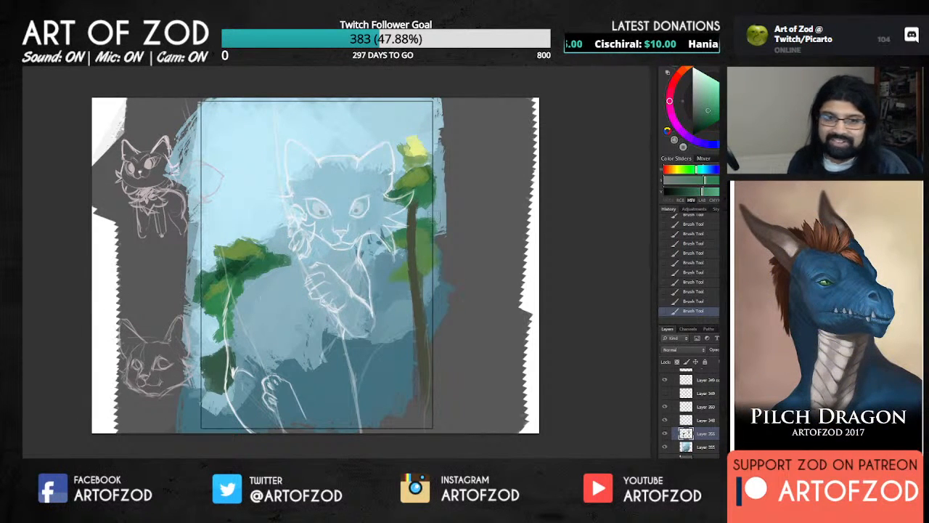
{"action": "left_click", "coordinate": [402, 233], "text": "alt"}
Refine the foliage along the outer arm with a smaller brush and greens sampled from its clusters.
{"action": "left_click", "coordinate": [234, 266], "text": "alt"}
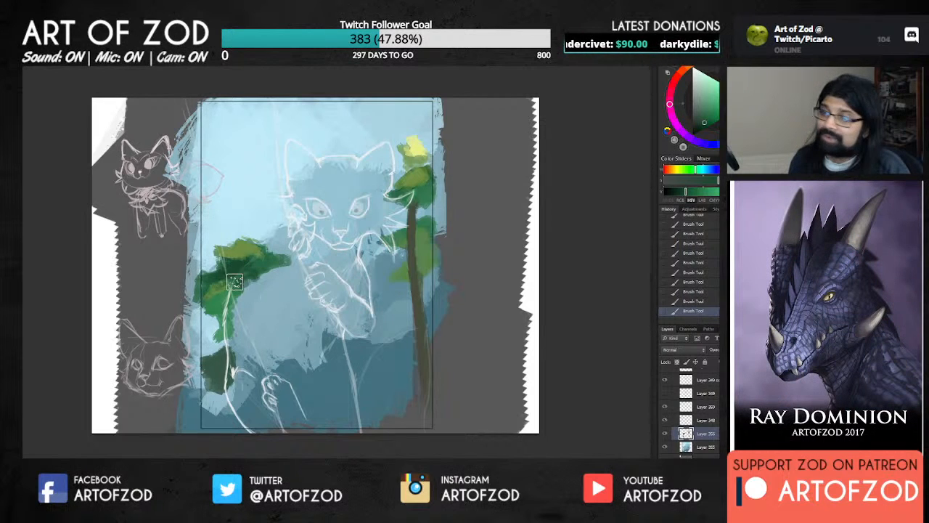
{"action": "key", "text": "bracketleft"}
{"action": "key", "text": "bracketleft"}
{"action": "key", "text": "bracketleft"}
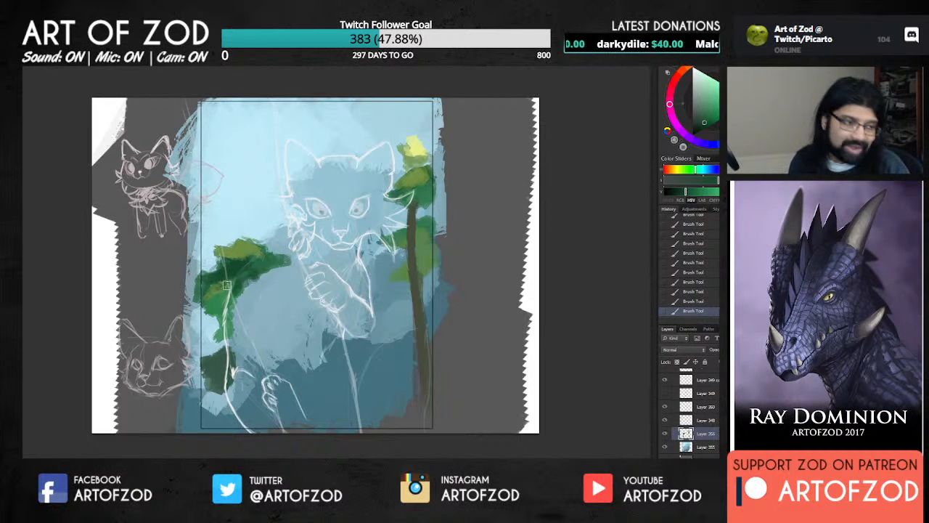
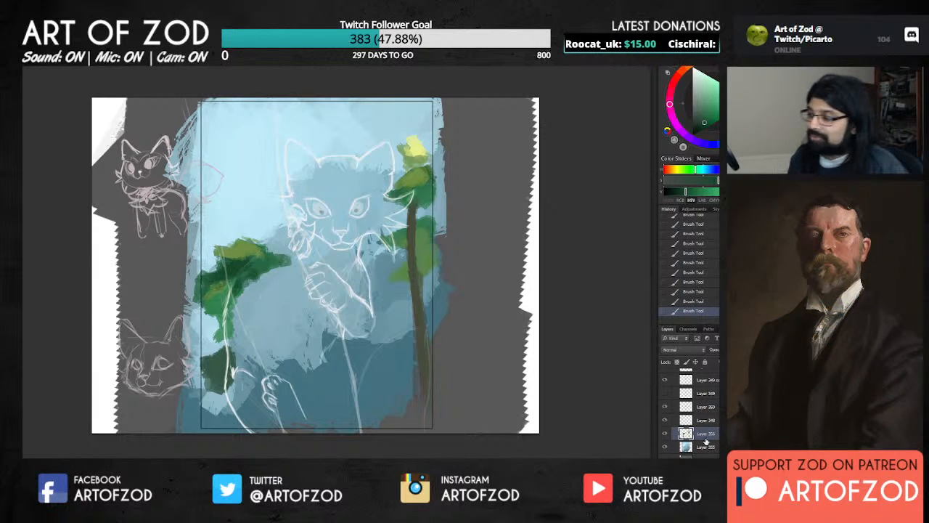
{"action": "left_click", "coordinate": [221, 308], "text": "alt"}
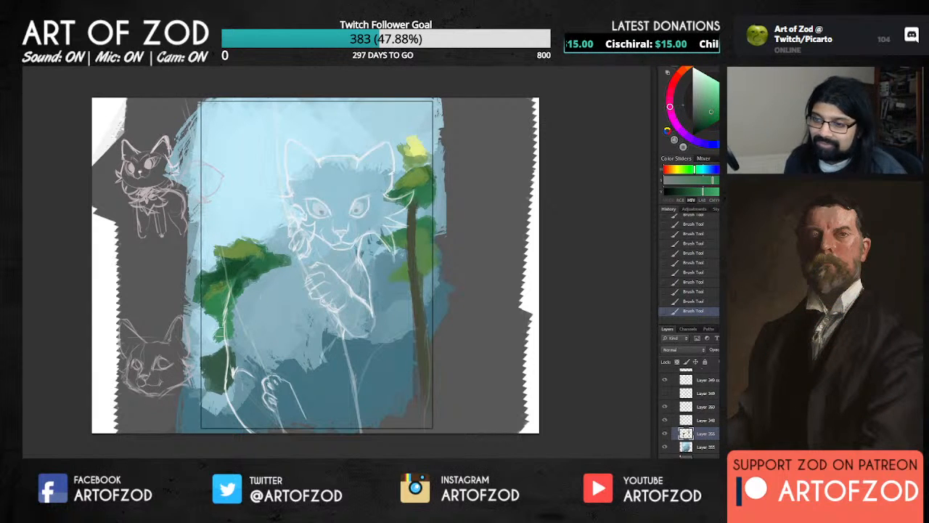
{"action": "left_click", "coordinate": [212, 312], "text": "alt"}
{"action": "left_click", "coordinate": [221, 329], "text": "alt"}
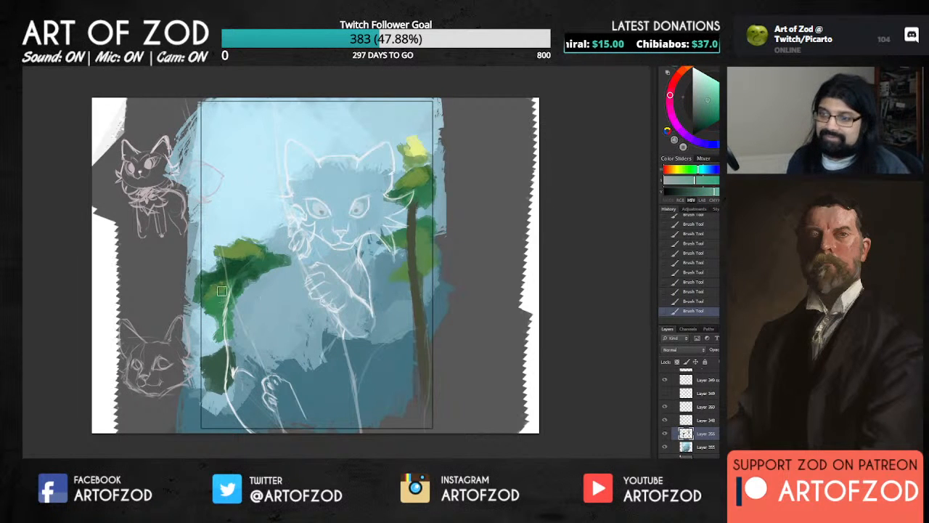
Touch up the dark foliage above the lower paw and add a muted green patch in the corner beneath it.
{"action": "left_click", "coordinate": [218, 360], "text": "alt"}
{"action": "left_click", "coordinate": [214, 363], "text": "alt"}
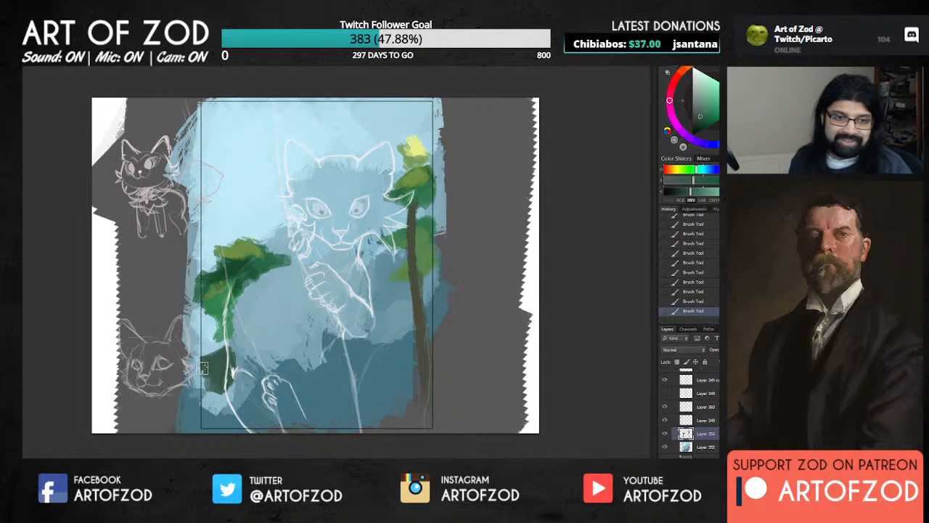
{"action": "left_click", "coordinate": [212, 397], "text": "alt"}
{"action": "left_click", "coordinate": [222, 390], "text": "alt"}
{"action": "mouse_move", "coordinate": [231, 404]}
{"action": "left_mouse_down"}
{"action": "mouse_move", "coordinate": [227, 414]}
{"action": "mouse_move", "coordinate": [251, 430]}
{"action": "left_mouse_up"}
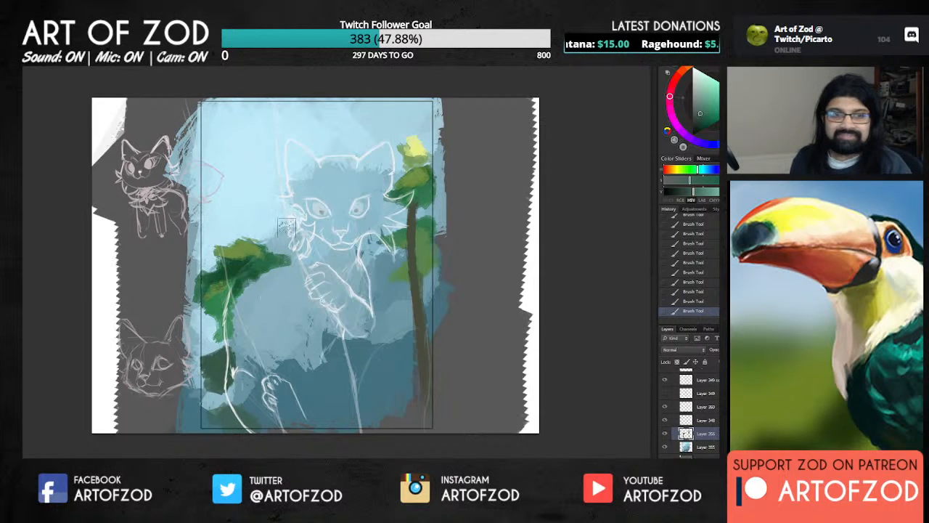
Extend the green foliage around the top of the stem and add small muted leaves beside its middle.
{"action": "left_click", "coordinate": [417, 187], "text": "alt"}
{"action": "left_click", "coordinate": [419, 187], "text": "alt"}
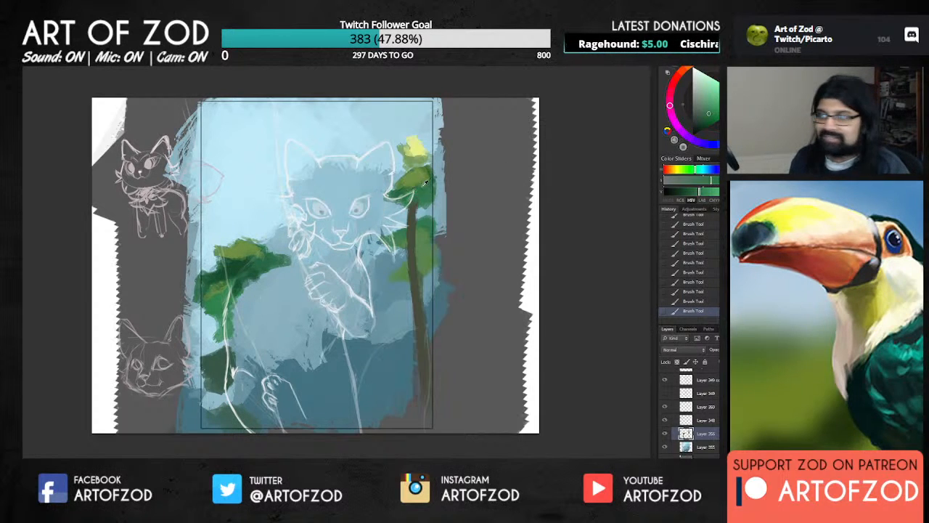
{"action": "left_click_drag", "start_coordinate": [422, 187], "coordinate": [426, 212]}
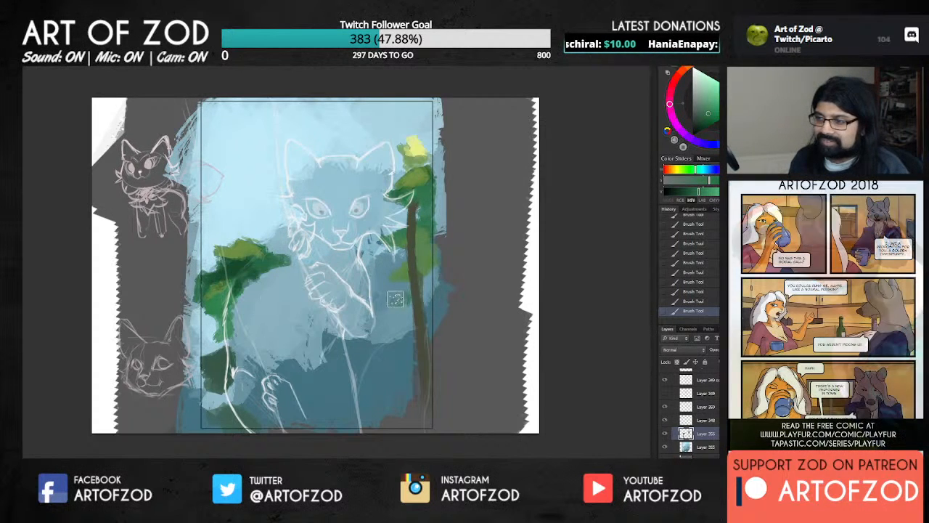
{"action": "left_click", "coordinate": [411, 286], "text": "alt"}
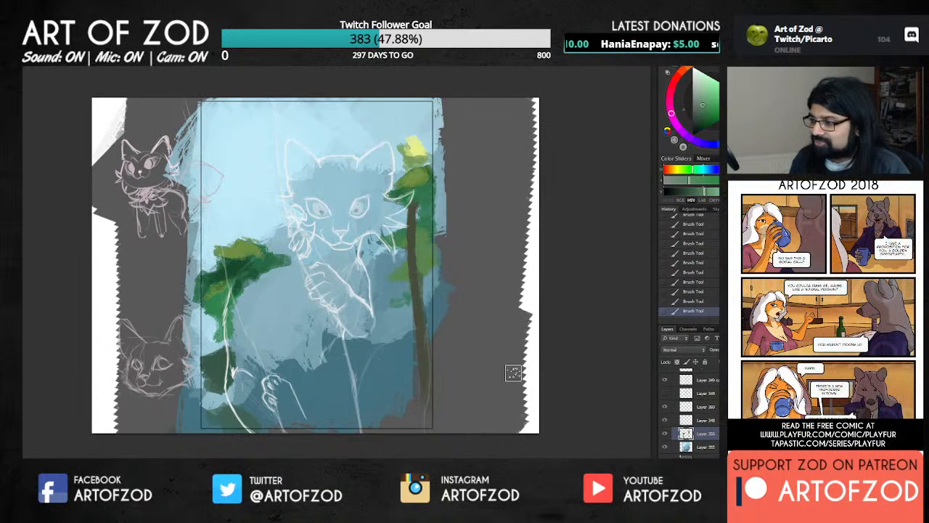
{"action": "left_click", "coordinate": [406, 275], "text": "alt"}
On the blue background layer, cover the dark lower area around the body and paws with lighter sampled blues.
{"action": "left_click", "coordinate": [686, 446]}
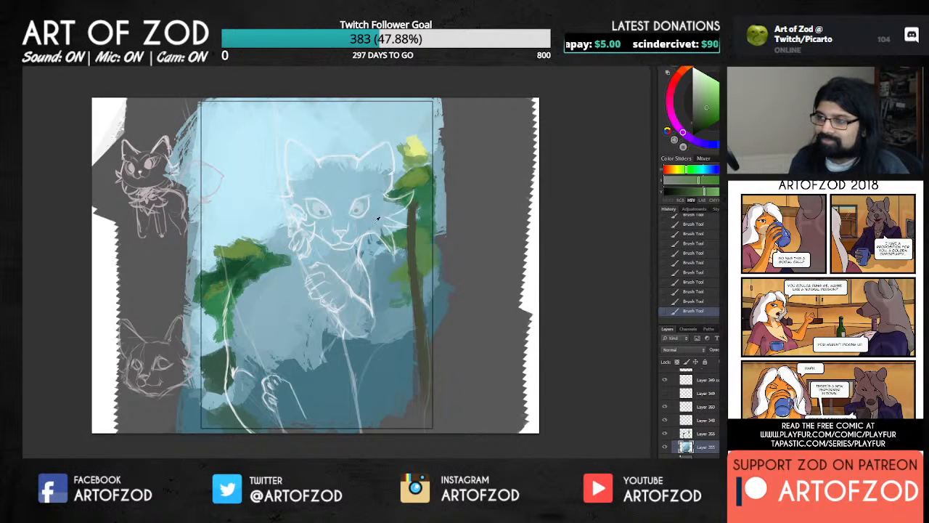
{"action": "left_click", "coordinate": [379, 250], "text": "alt"}
{"action": "mouse_move", "coordinate": [377, 292]}
{"action": "left_mouse_down"}
{"action": "mouse_move", "coordinate": [378, 321]}
{"action": "mouse_move", "coordinate": [370, 287]}
{"action": "mouse_move", "coordinate": [386, 321]}
{"action": "mouse_move", "coordinate": [369, 337]}
{"action": "mouse_move", "coordinate": [334, 345]}
{"action": "mouse_move", "coordinate": [368, 358]}
{"action": "mouse_move", "coordinate": [332, 341]}
{"action": "mouse_move", "coordinate": [340, 356]}
{"action": "mouse_move", "coordinate": [311, 400]}
{"action": "mouse_move", "coordinate": [323, 366]}
{"action": "mouse_move", "coordinate": [386, 354]}
{"action": "mouse_move", "coordinate": [396, 330]}
{"action": "mouse_move", "coordinate": [364, 374]}
{"action": "mouse_move", "coordinate": [349, 360]}
{"action": "mouse_move", "coordinate": [336, 385]}
{"action": "mouse_move", "coordinate": [258, 385]}
{"action": "mouse_move", "coordinate": [340, 401]}
{"action": "mouse_move", "coordinate": [374, 352]}
{"action": "mouse_move", "coordinate": [385, 364]}
{"action": "mouse_move", "coordinate": [346, 335]}
{"action": "left_mouse_up"}
{"action": "left_click", "coordinate": [354, 379], "text": "alt"}
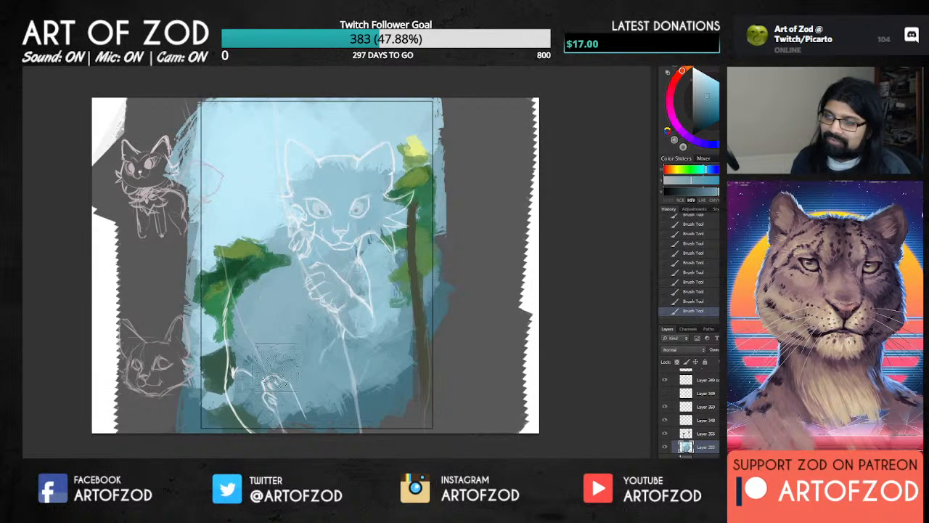
{"action": "left_click", "coordinate": [268, 349], "text": "alt"}
{"action": "left_click", "coordinate": [252, 335], "text": "alt"}
Brush sampled pale blues into the background above the outer-arm foliage and across the sky above the ears.
{"action": "left_click", "coordinate": [256, 226], "text": "alt"}
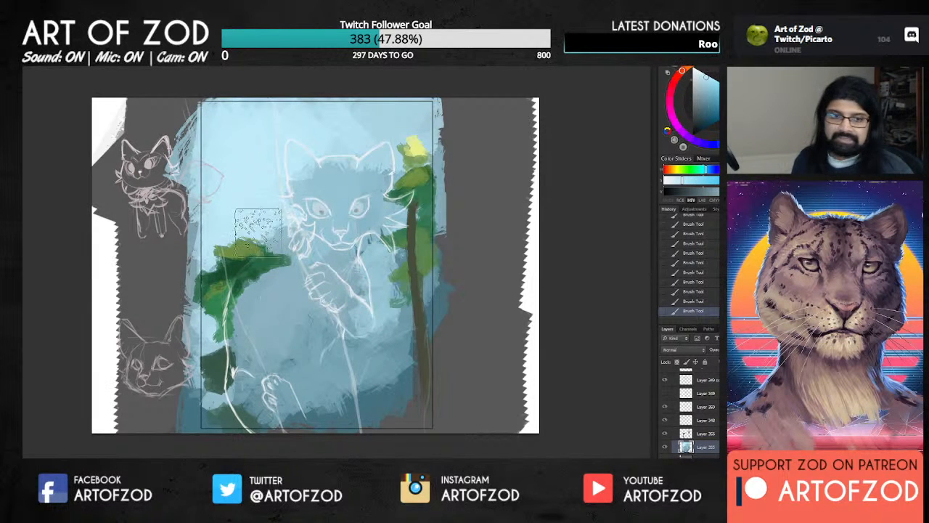
{"action": "left_click_drag", "start_coordinate": [257, 231], "coordinate": [269, 237]}
{"action": "left_click", "coordinate": [269, 135], "text": "alt"}
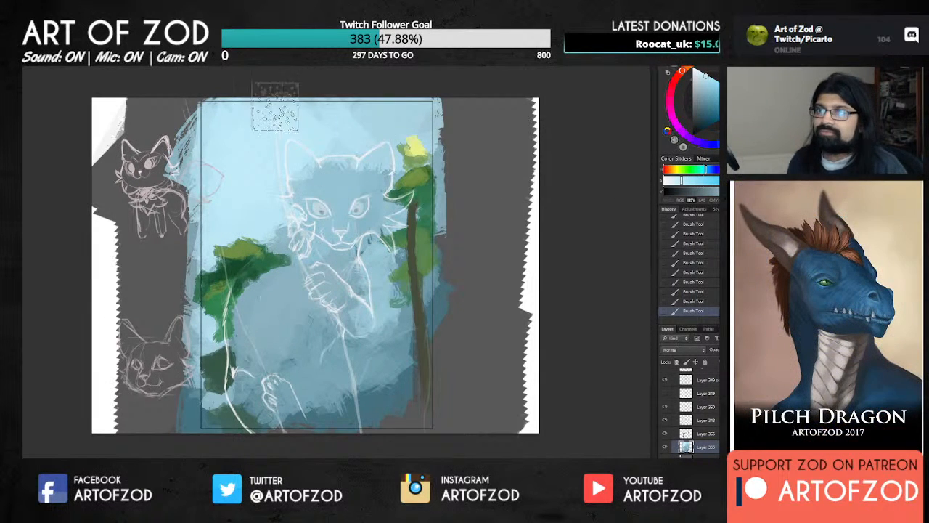
{"action": "left_click", "coordinate": [354, 132], "text": "alt"}
{"action": "mouse_move", "coordinate": [374, 124]}
{"action": "left_mouse_down"}
{"action": "mouse_move", "coordinate": [397, 131]}
{"action": "mouse_move", "coordinate": [353, 127]}
{"action": "mouse_move", "coordinate": [368, 146]}
{"action": "mouse_move", "coordinate": [402, 138]}
{"action": "left_mouse_up"}
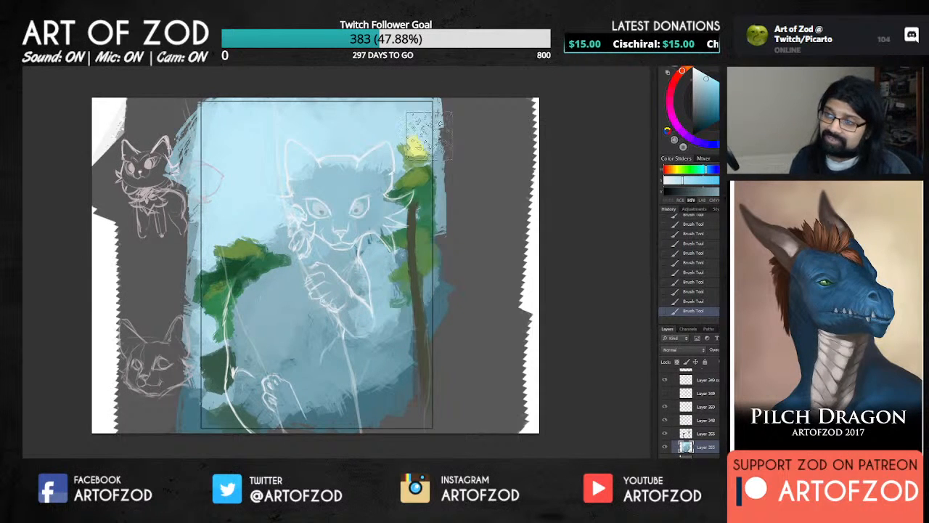
On the foliage layer, paint a broad mass of sampled and brighter greens between the cat's body and the lower stem.
{"action": "left_click", "coordinate": [268, 199], "text": "alt"}
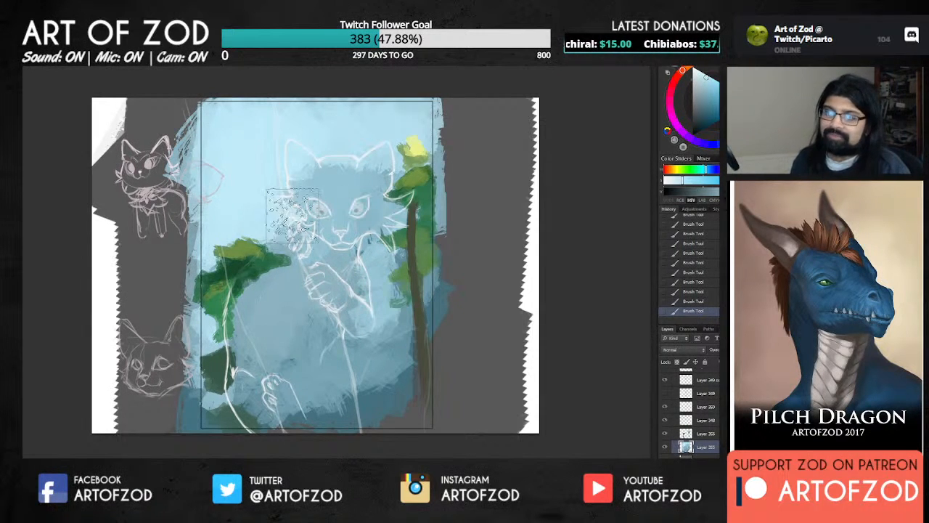
{"action": "left_click", "coordinate": [710, 433]}
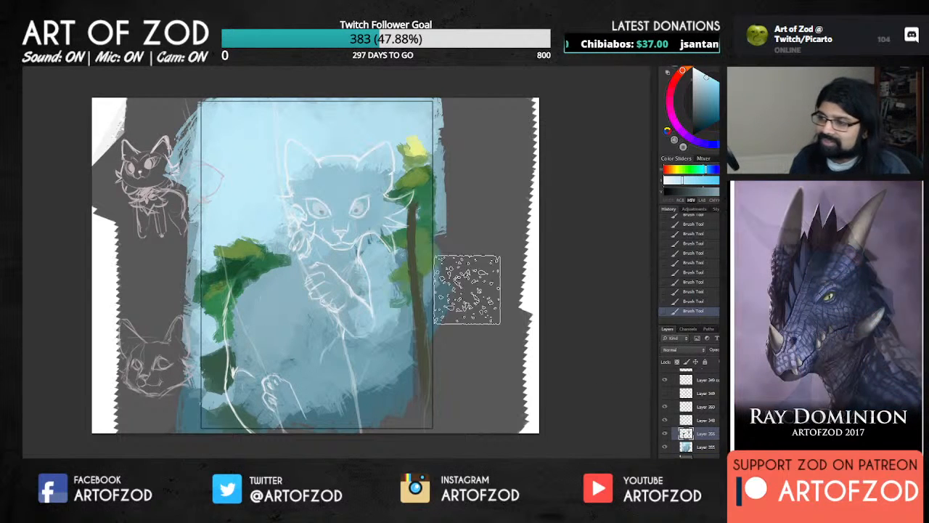
{"action": "left_click", "coordinate": [428, 253], "text": "alt"}
{"action": "mouse_move", "coordinate": [396, 294]}
{"action": "left_mouse_down"}
{"action": "mouse_move", "coordinate": [407, 319]}
{"action": "mouse_move", "coordinate": [372, 350]}
{"action": "mouse_move", "coordinate": [392, 355]}
{"action": "left_mouse_up"}
{"action": "left_click", "coordinate": [709, 101]}
{"action": "mouse_move", "coordinate": [377, 321]}
{"action": "left_mouse_down"}
{"action": "mouse_move", "coordinate": [405, 332]}
{"action": "mouse_move", "coordinate": [388, 357]}
{"action": "mouse_move", "coordinate": [400, 377]}
{"action": "mouse_move", "coordinate": [394, 342]}
{"action": "mouse_move", "coordinate": [389, 362]}
{"action": "mouse_move", "coordinate": [397, 339]}
{"action": "mouse_move", "coordinate": [389, 357]}
{"action": "mouse_move", "coordinate": [381, 347]}
{"action": "mouse_move", "coordinate": [393, 360]}
{"action": "mouse_move", "coordinate": [403, 344]}
{"action": "mouse_move", "coordinate": [376, 357]}
{"action": "left_mouse_up"}
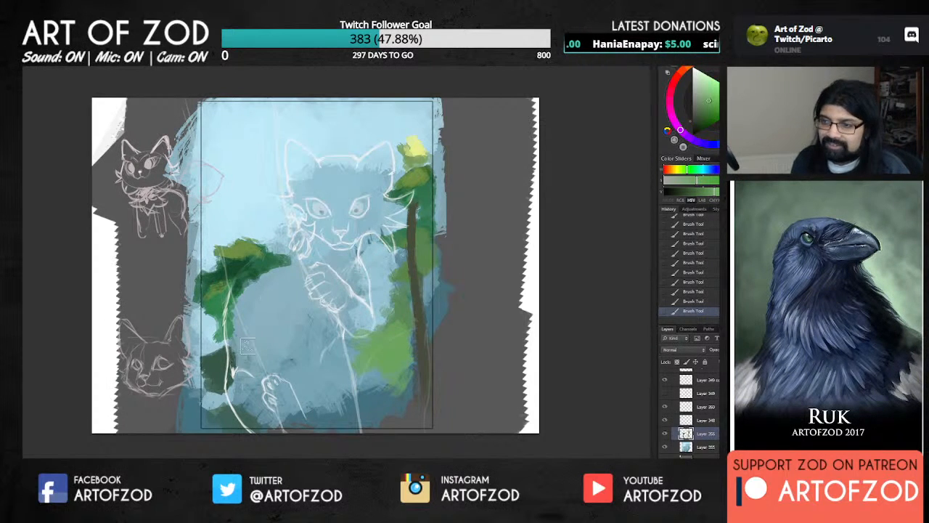
Refine the foliage at the top of the stem with sampled dark greens and yellow, adding a small green leaf above the tip.
{"action": "left_click", "coordinate": [439, 234], "text": "alt"}
{"action": "mouse_move", "coordinate": [403, 233]}
{"action": "left_mouse_down"}
{"action": "mouse_move", "coordinate": [426, 211]}
{"action": "mouse_move", "coordinate": [418, 202]}
{"action": "mouse_move", "coordinate": [431, 187]}
{"action": "mouse_move", "coordinate": [405, 204]}
{"action": "left_mouse_up"}
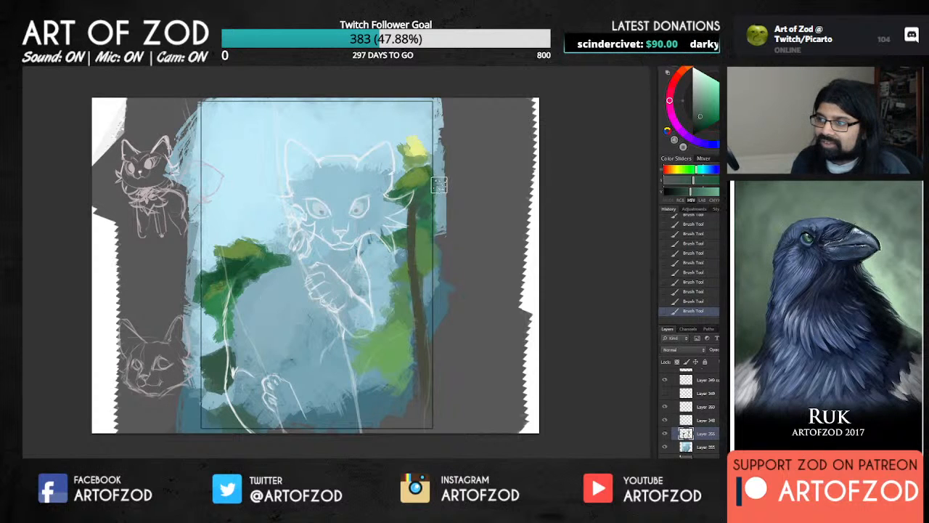
{"action": "left_click", "coordinate": [409, 147], "text": "alt"}
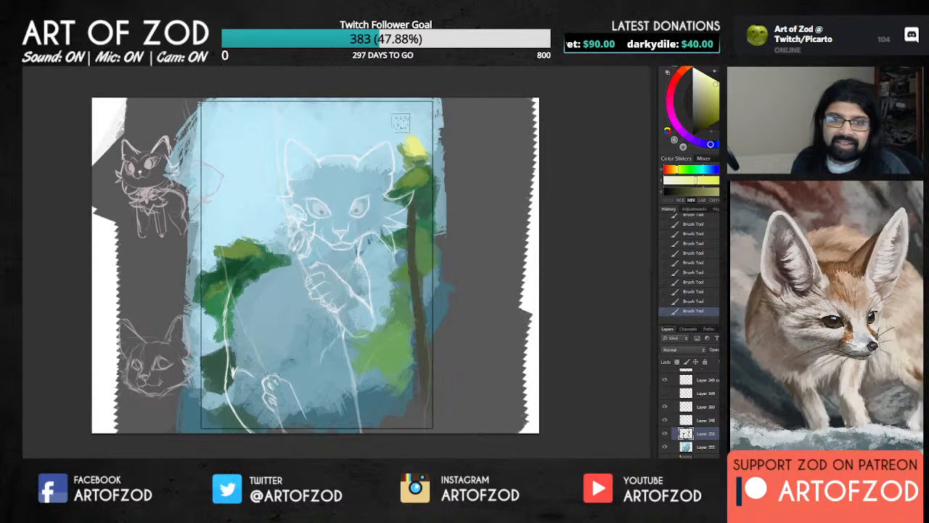
{"action": "left_click", "coordinate": [410, 146], "text": "alt"}
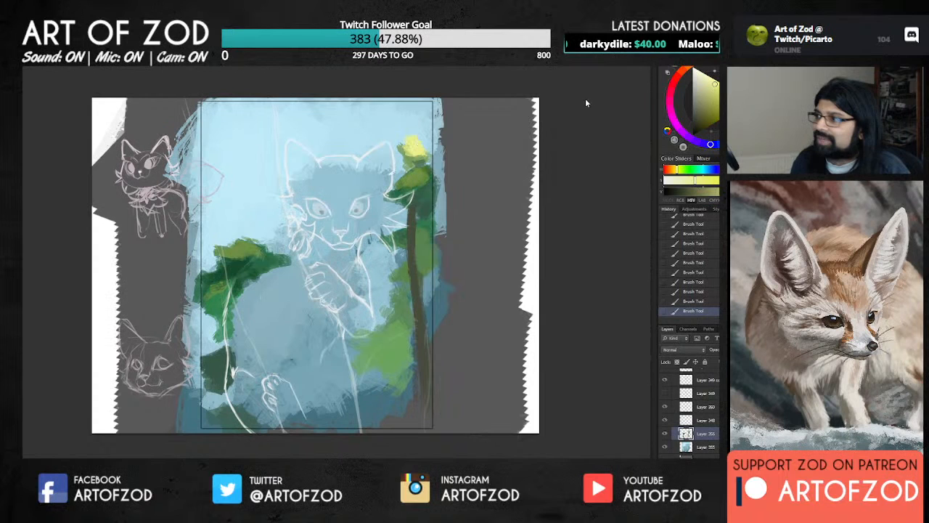
{"action": "left_click", "coordinate": [423, 155], "text": "alt"}
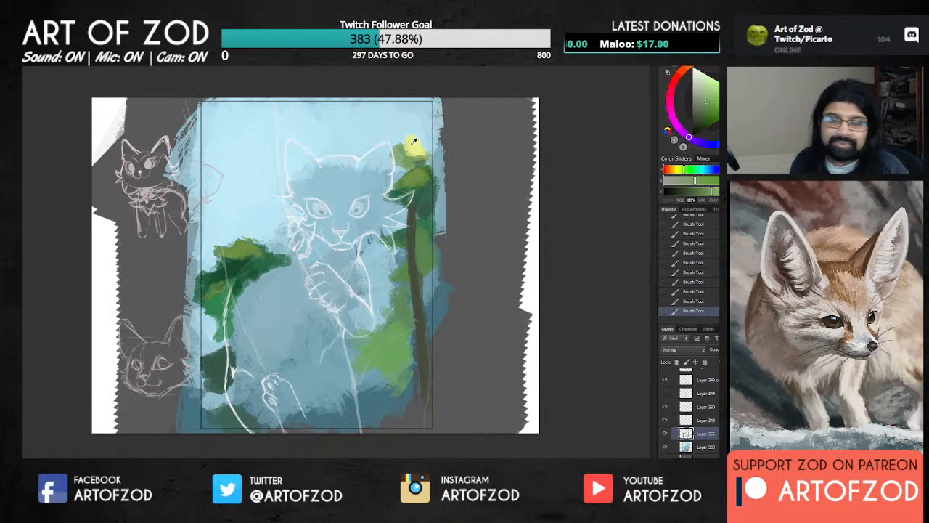
{"action": "left_click", "coordinate": [414, 141], "text": "alt"}
{"action": "left_click", "coordinate": [398, 150], "text": "alt"}
{"action": "left_click_drag", "start_coordinate": [418, 133], "coordinate": [423, 134]}
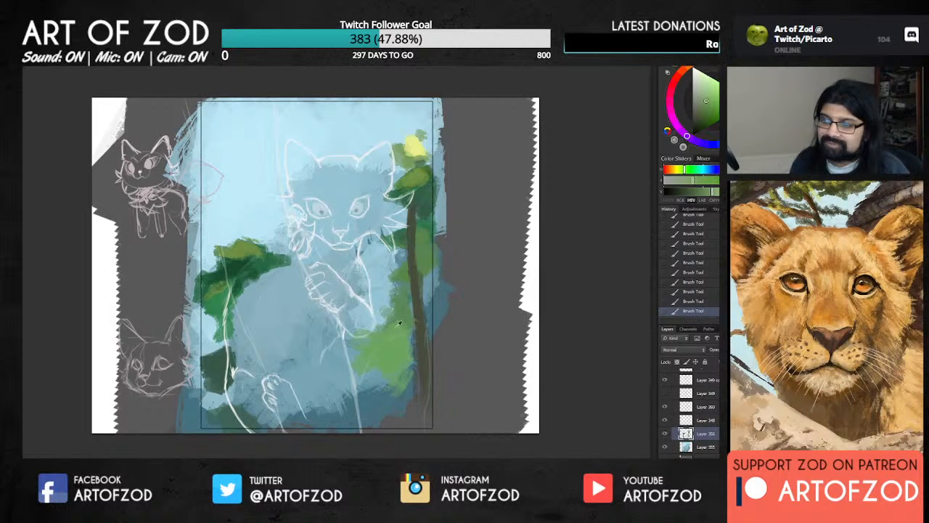
Paint a green leaf cluster with a yellow highlight in the upper-left corner of the picture frame.
{"action": "left_click", "coordinate": [403, 290], "text": "alt"}
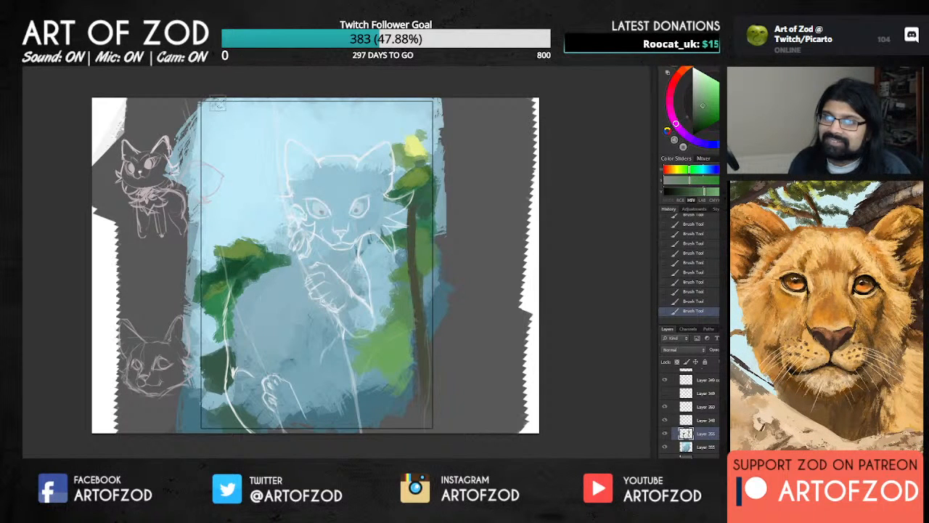
{"action": "mouse_move", "coordinate": [218, 103]}
{"action": "left_mouse_down"}
{"action": "mouse_move", "coordinate": [415, 144]}
{"action": "mouse_move", "coordinate": [317, 142]}
{"action": "mouse_move", "coordinate": [240, 112]}
{"action": "left_mouse_up"}
{"action": "left_click", "coordinate": [412, 142], "text": "alt"}
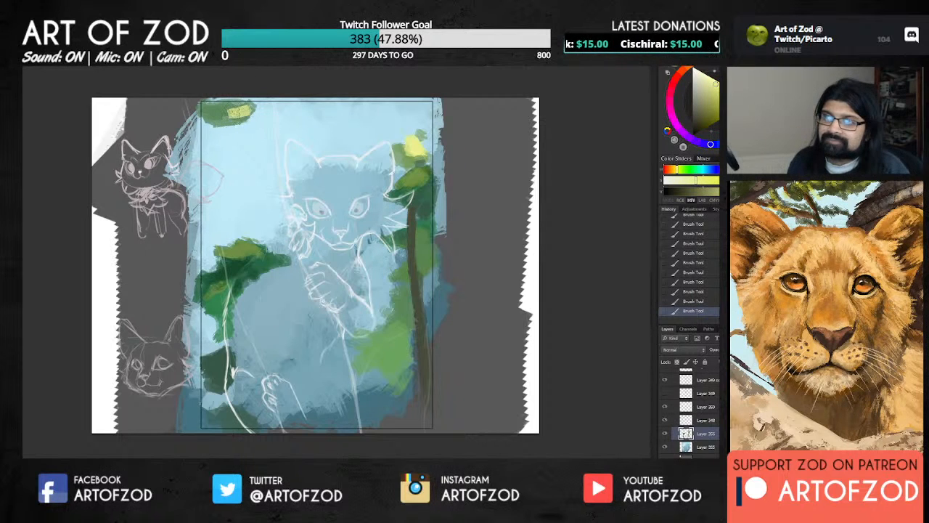
{"action": "left_click", "coordinate": [234, 115], "text": "alt"}
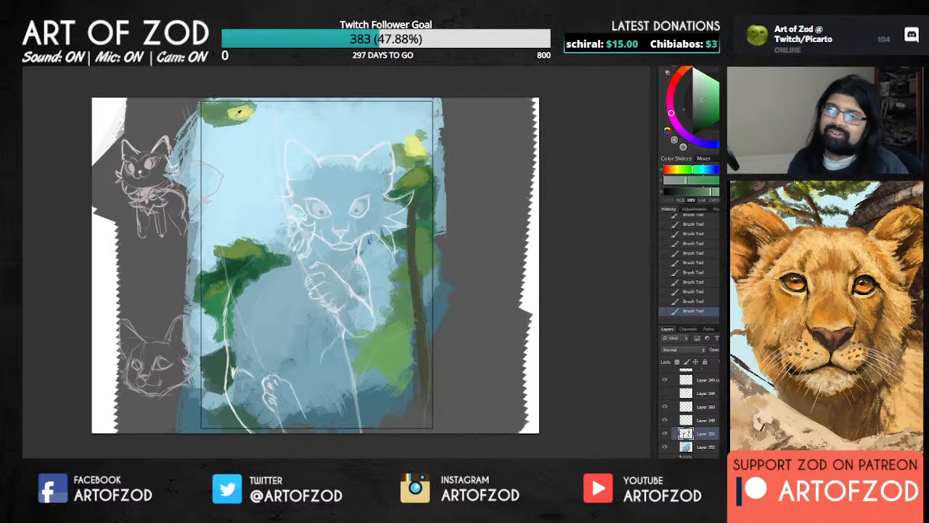
{"action": "left_click", "coordinate": [237, 114], "text": "alt"}
{"action": "mouse_move", "coordinate": [249, 107]}
{"action": "left_mouse_down"}
{"action": "mouse_move", "coordinate": [215, 105]}
{"action": "mouse_move", "coordinate": [227, 121]}
{"action": "mouse_move", "coordinate": [196, 109]}
{"action": "left_mouse_up"}
{"action": "left_click", "coordinate": [245, 110], "text": "alt"}
{"action": "left_click", "coordinate": [226, 122], "text": "alt"}
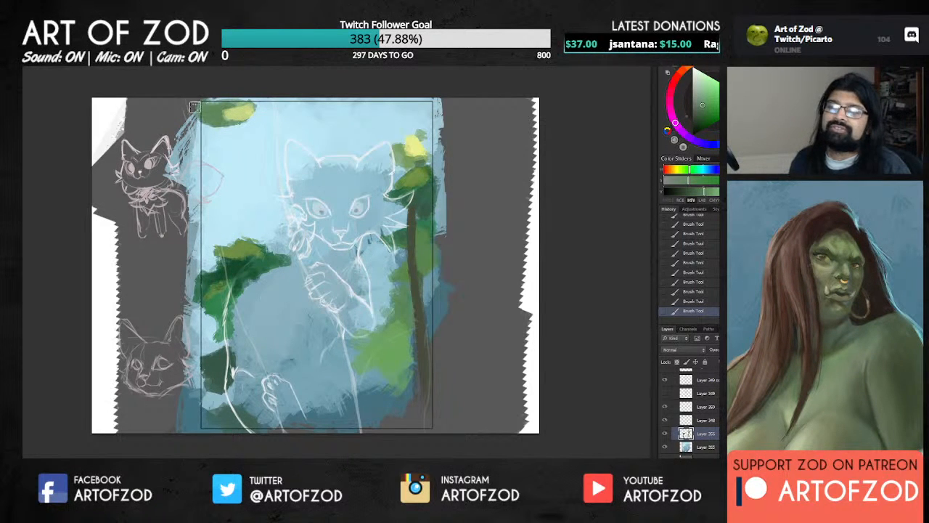
Draw a thin dark branch curving beneath the corner leaves and rising to the picture's upper edge.
{"action": "left_click", "coordinate": [416, 200], "text": "alt"}
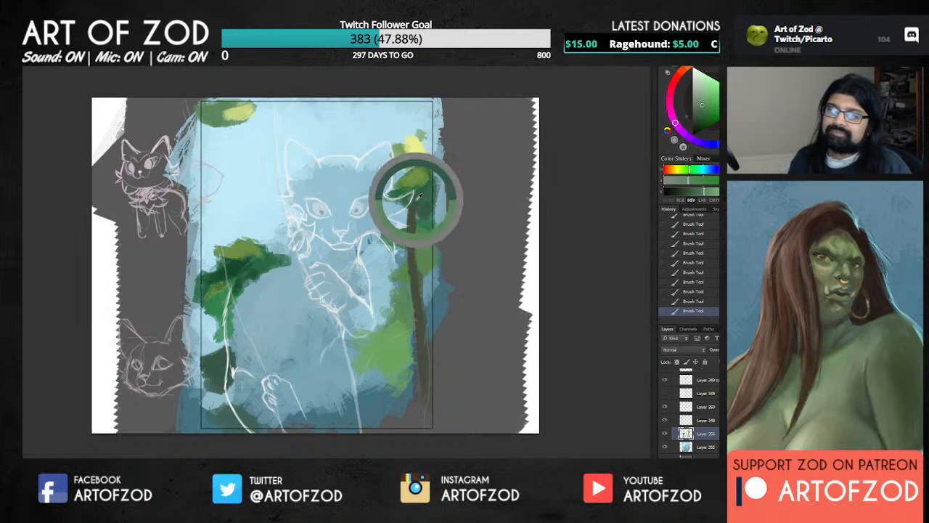
{"action": "left_click", "coordinate": [207, 107], "text": "alt"}
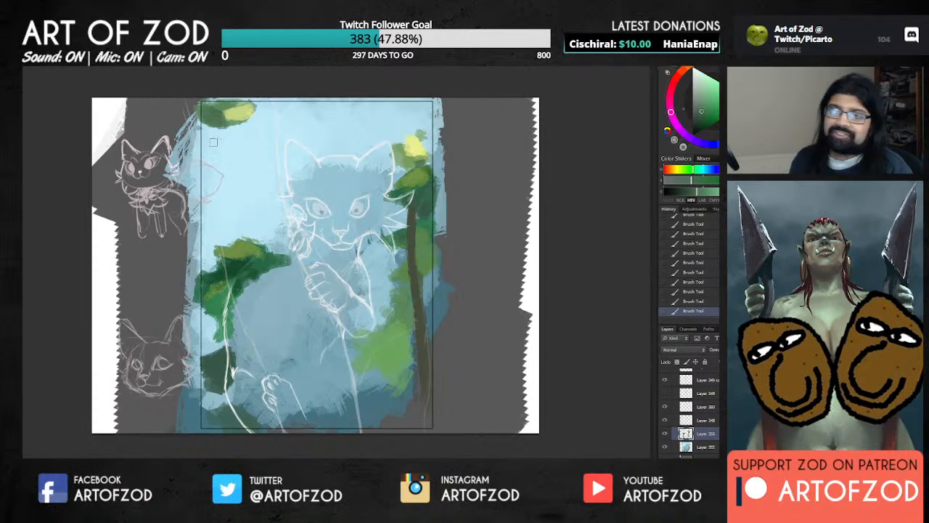
{"action": "left_click", "coordinate": [410, 249], "text": "alt"}
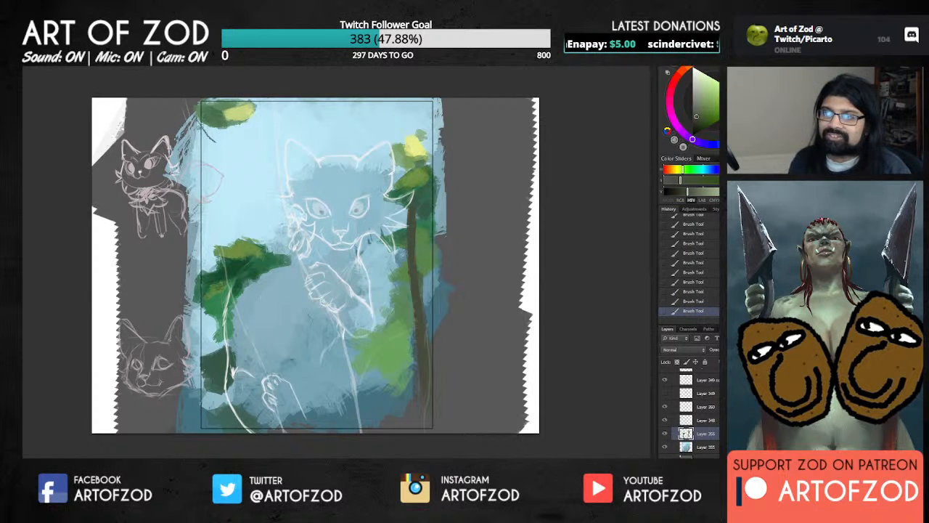
{"action": "left_click_drag", "start_coordinate": [198, 121], "coordinate": [225, 146]}
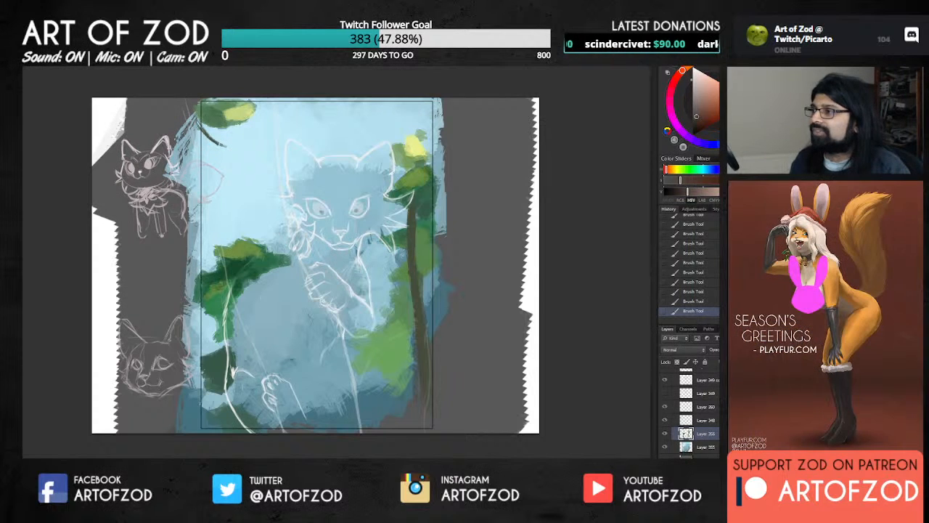
{"action": "left_click", "coordinate": [701, 114]}
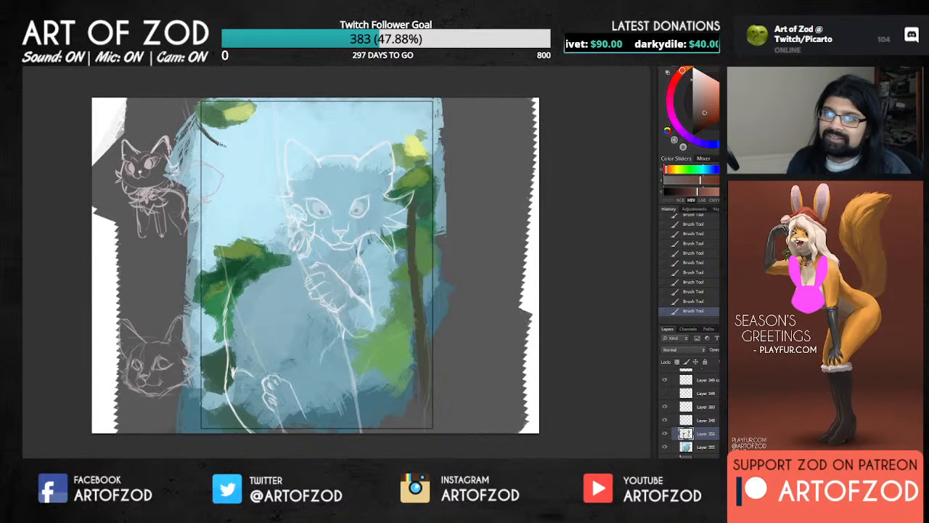
{"action": "left_click", "coordinate": [206, 130], "text": "alt"}
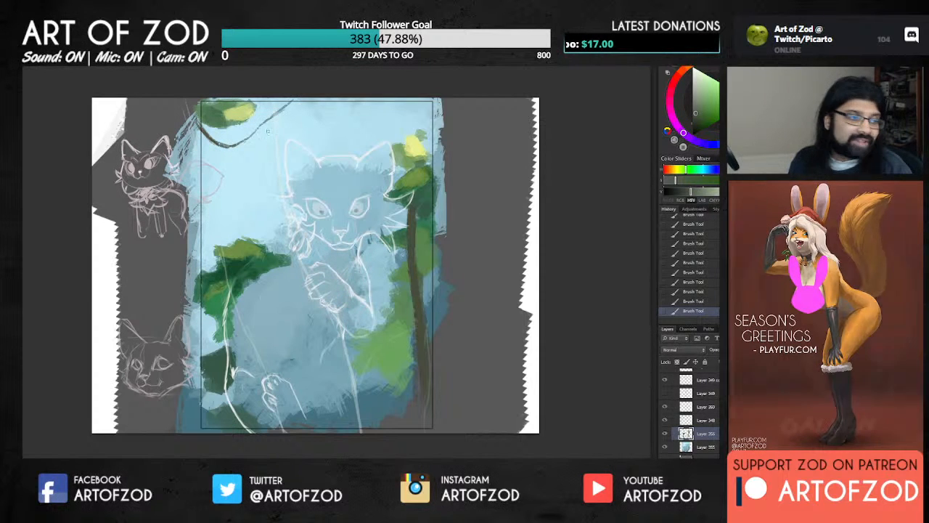
{"action": "left_click_drag", "start_coordinate": [263, 122], "coordinate": [295, 98]}
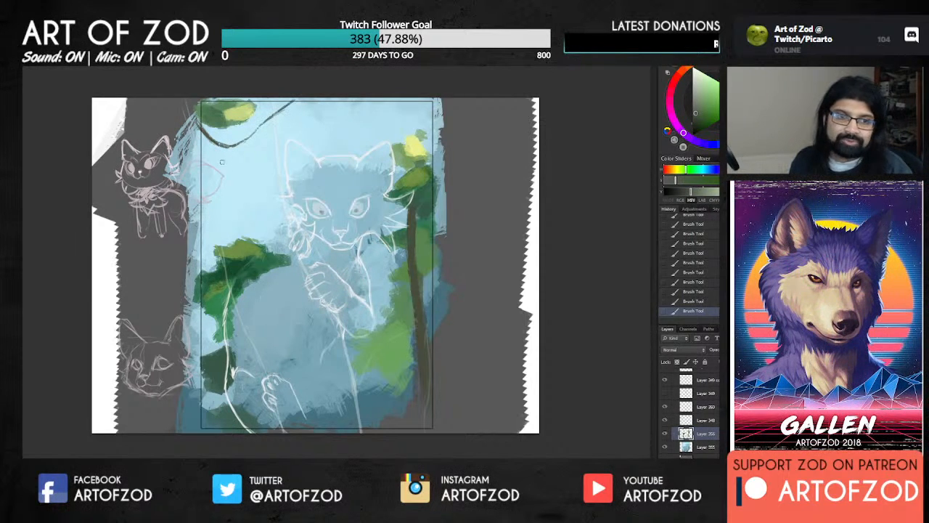
Fill the curve of the thin branch with dark green leaves and add another dark leaf near its upper end.
{"action": "left_click", "coordinate": [218, 121], "text": "alt"}
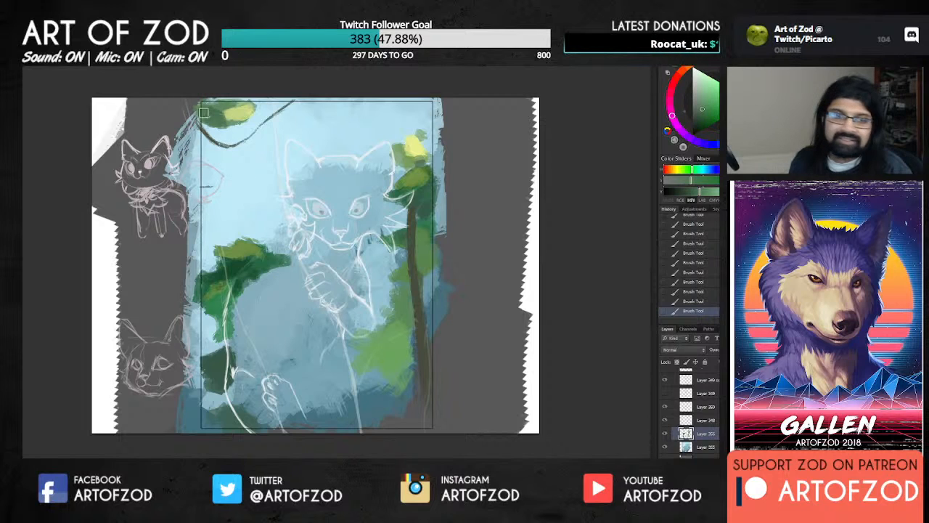
{"action": "left_click_drag", "start_coordinate": [235, 135], "coordinate": [227, 142]}
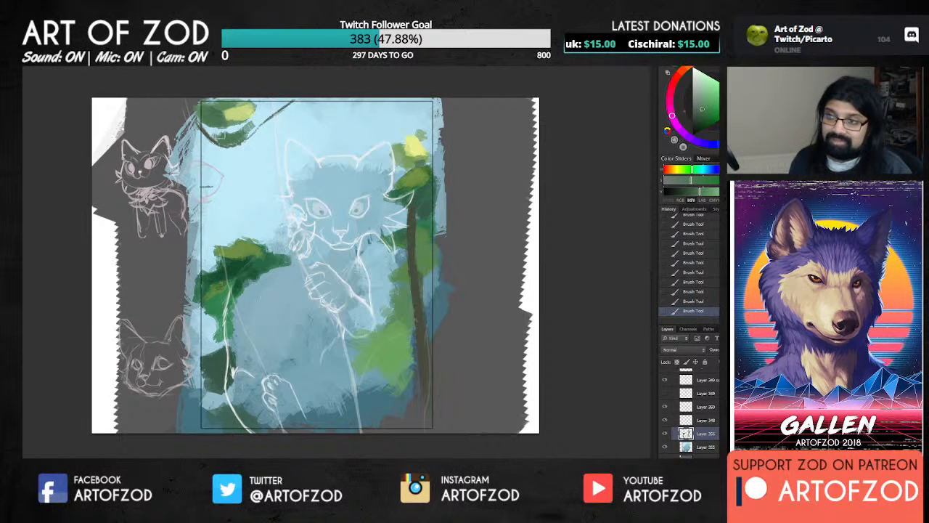
{"action": "left_click", "coordinate": [700, 118]}
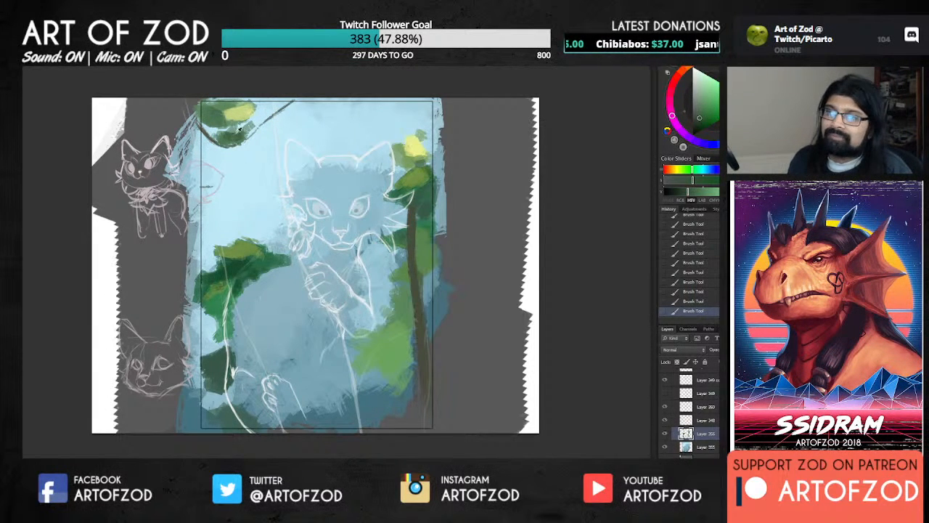
{"action": "left_click", "coordinate": [238, 134], "text": "alt"}
{"action": "mouse_move", "coordinate": [239, 134]}
{"action": "left_mouse_down"}
{"action": "mouse_move", "coordinate": [222, 136]}
{"action": "mouse_move", "coordinate": [245, 131]}
{"action": "mouse_move", "coordinate": [234, 140]}
{"action": "mouse_move", "coordinate": [250, 125]}
{"action": "mouse_move", "coordinate": [237, 140]}
{"action": "left_mouse_up"}
{"action": "left_click", "coordinate": [242, 135], "text": "alt"}
{"action": "left_click", "coordinate": [251, 131], "text": "alt"}
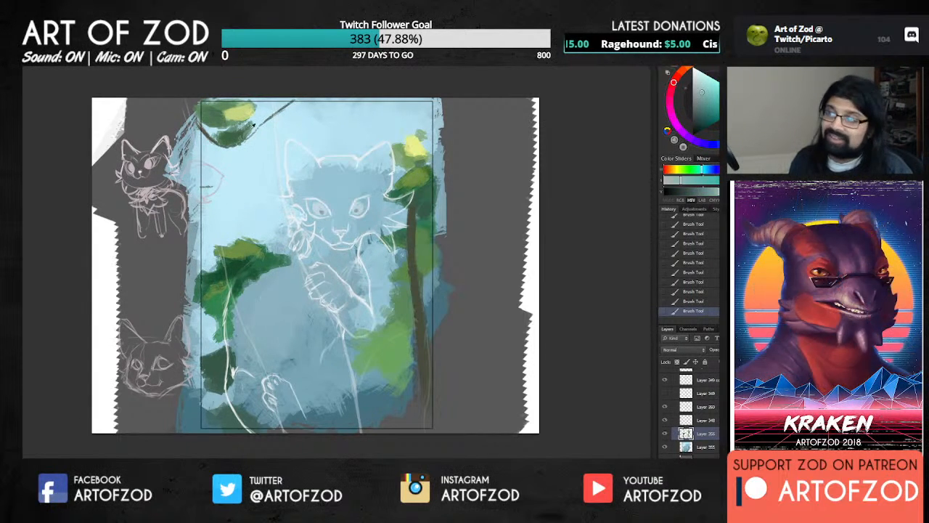
{"action": "left_click", "coordinate": [250, 128], "text": "alt"}
{"action": "mouse_move", "coordinate": [285, 110]}
{"action": "left_mouse_down"}
{"action": "mouse_move", "coordinate": [303, 120]}
{"action": "mouse_move", "coordinate": [307, 105]}
{"action": "mouse_move", "coordinate": [292, 110]}
{"action": "mouse_move", "coordinate": [313, 103]}
{"action": "mouse_move", "coordinate": [264, 122]}
{"action": "mouse_move", "coordinate": [300, 104]}
{"action": "left_mouse_up"}
Paint a vertical brown branch along the frame edge above the outer-arm foliage and add dark green leaves beside its top.
{"action": "left_click", "coordinate": [233, 241], "text": "alt"}
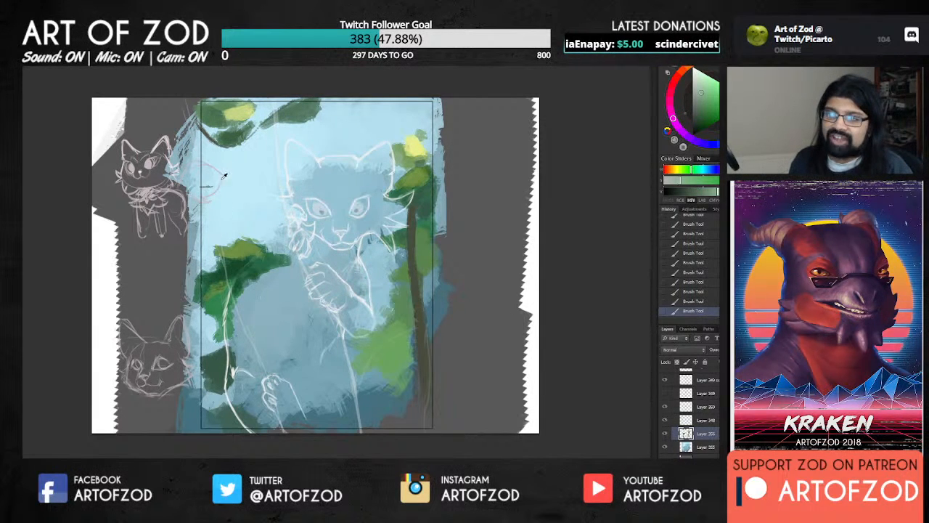
{"action": "left_click", "coordinate": [207, 134], "text": "alt"}
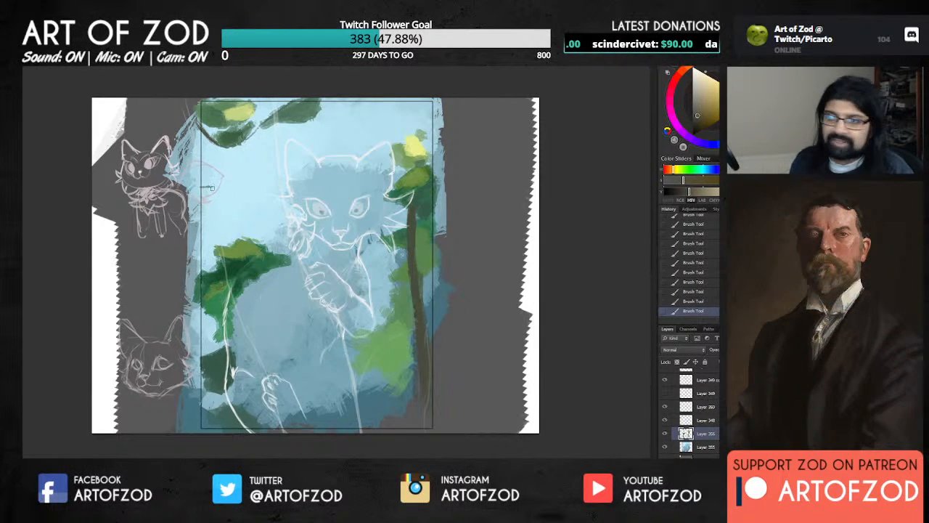
{"action": "left_click_drag", "start_coordinate": [200, 160], "coordinate": [207, 227]}
{"action": "left_click_drag", "start_coordinate": [198, 177], "coordinate": [206, 242]}
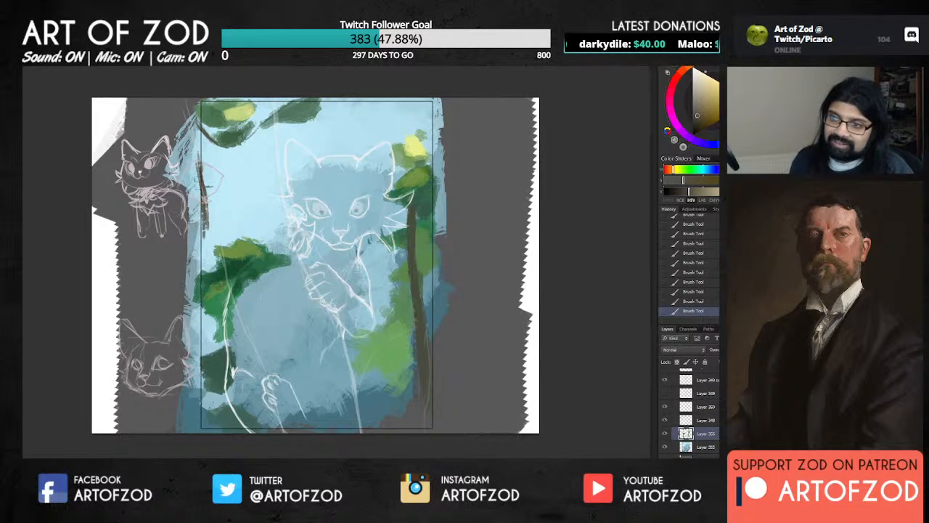
{"action": "left_click_drag", "start_coordinate": [202, 206], "coordinate": [205, 257]}
{"action": "left_click_drag", "start_coordinate": [200, 171], "coordinate": [202, 247]}
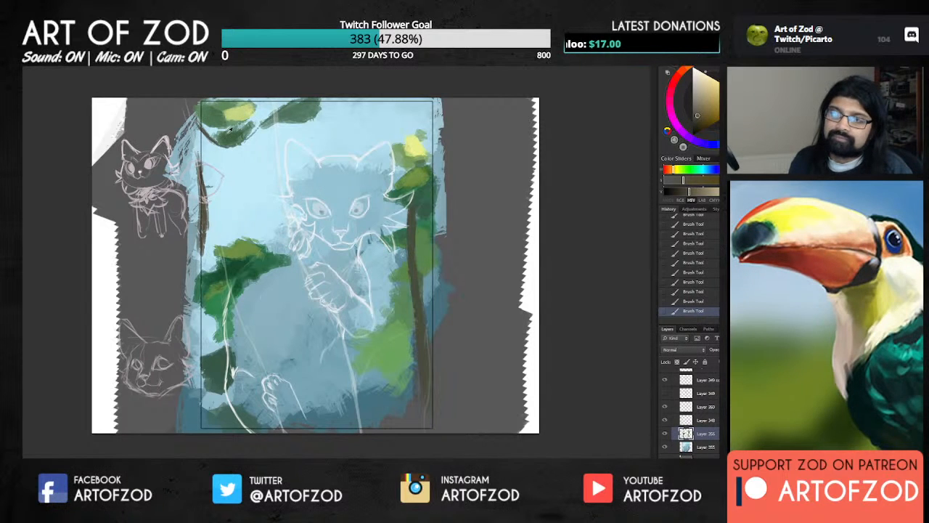
{"action": "left_click", "coordinate": [231, 130], "text": "alt"}
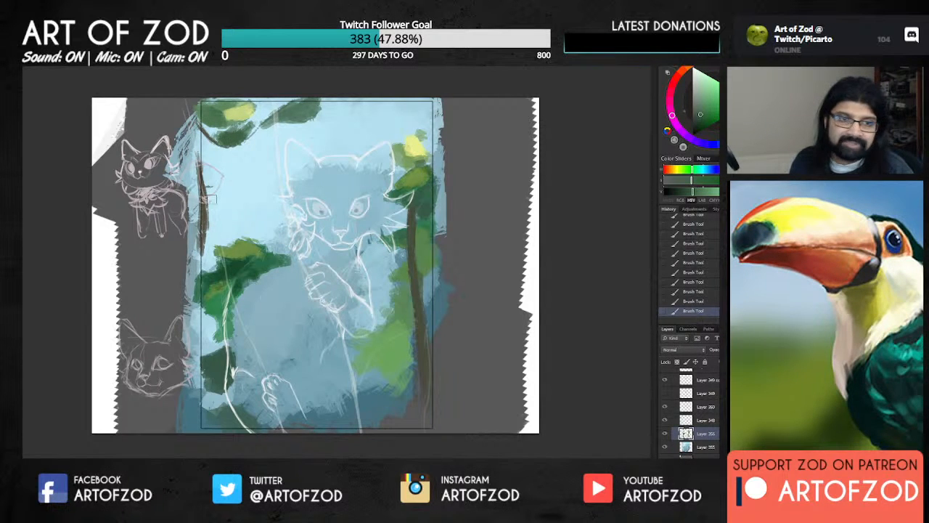
{"action": "mouse_move", "coordinate": [205, 167]}
{"action": "left_mouse_down"}
{"action": "mouse_move", "coordinate": [219, 174]}
{"action": "mouse_move", "coordinate": [238, 165]}
{"action": "mouse_move", "coordinate": [209, 194]}
{"action": "left_mouse_up"}
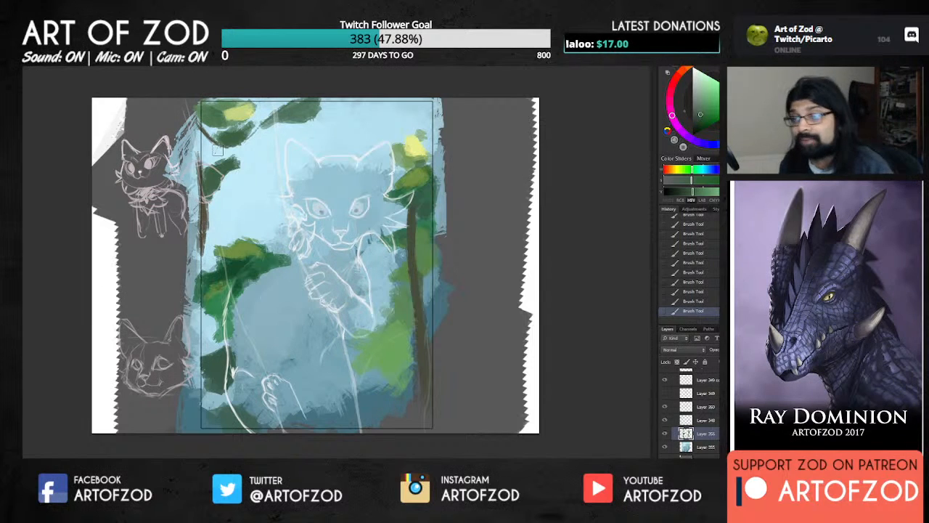
Touch up the foliage over the outer arm with sampled light and mid greens.
{"action": "left_click", "coordinate": [246, 112], "text": "alt"}
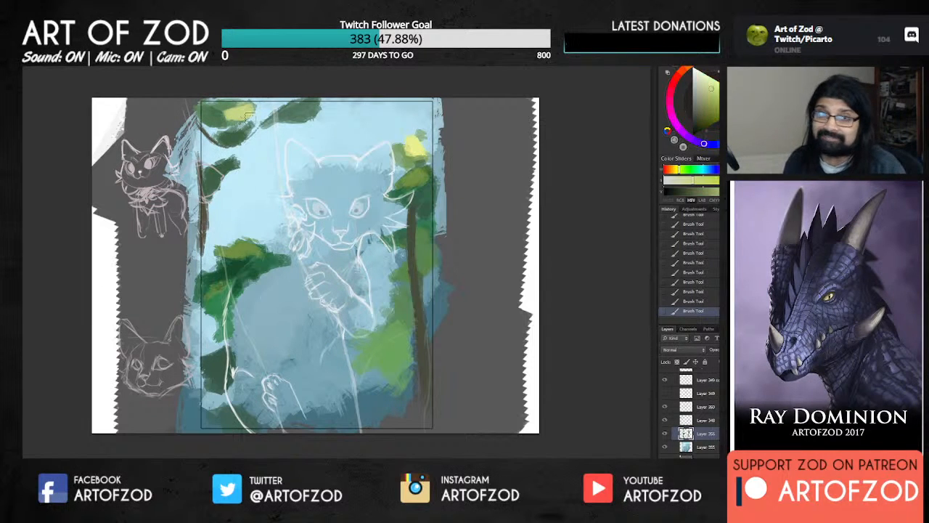
{"action": "left_click", "coordinate": [237, 251], "text": "alt"}
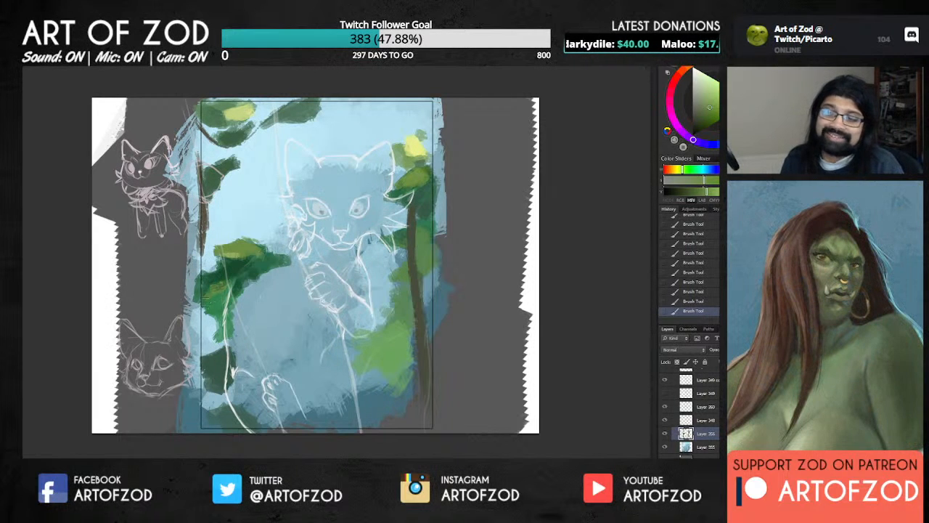
{"action": "left_click", "coordinate": [206, 302], "text": "alt"}
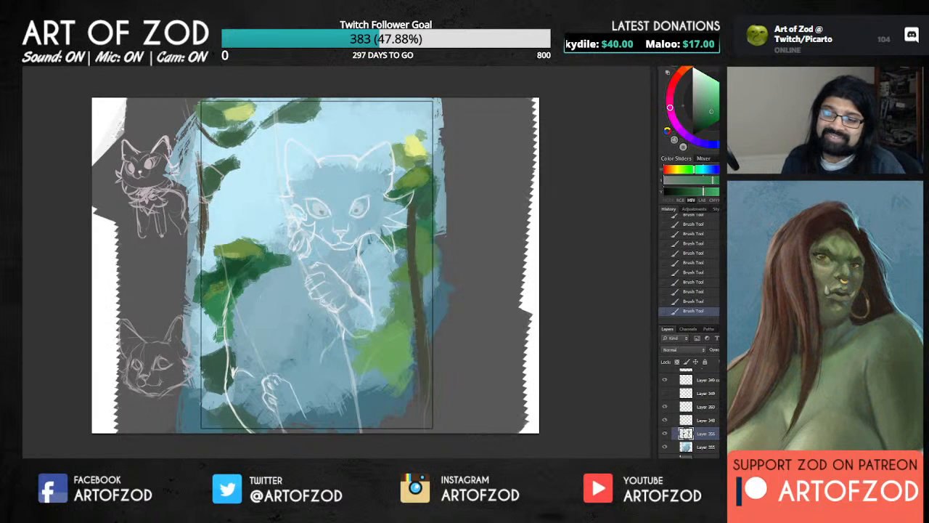
{"action": "left_click", "coordinate": [214, 290], "text": "alt"}
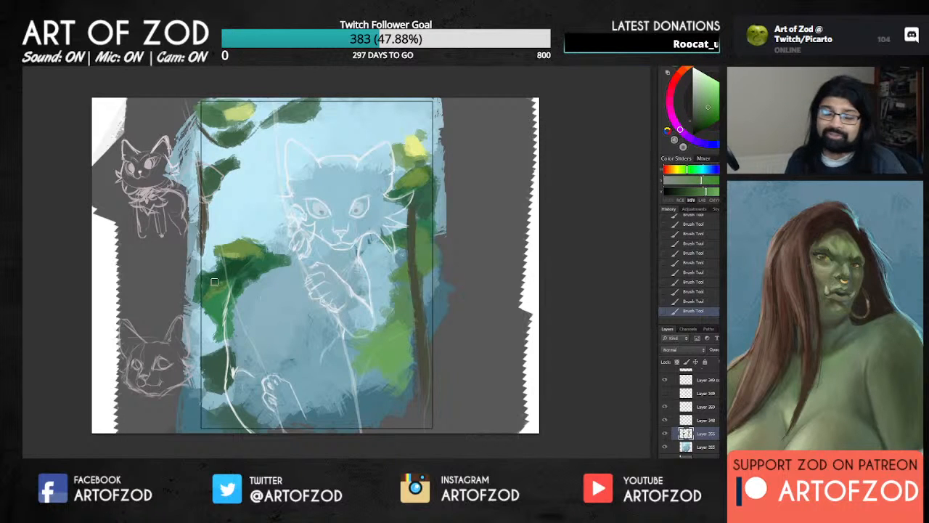
{"action": "left_click", "coordinate": [238, 245], "text": "alt"}
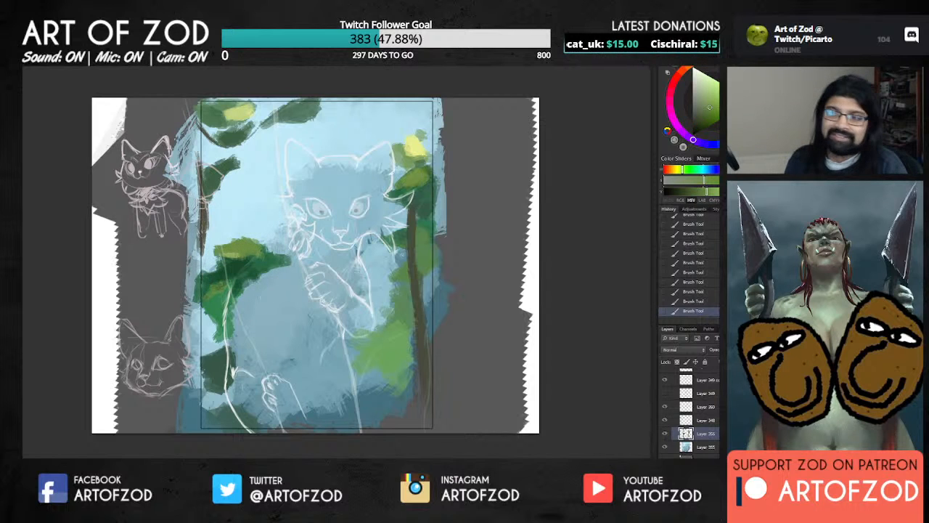
{"action": "left_click", "coordinate": [207, 188], "text": "alt"}
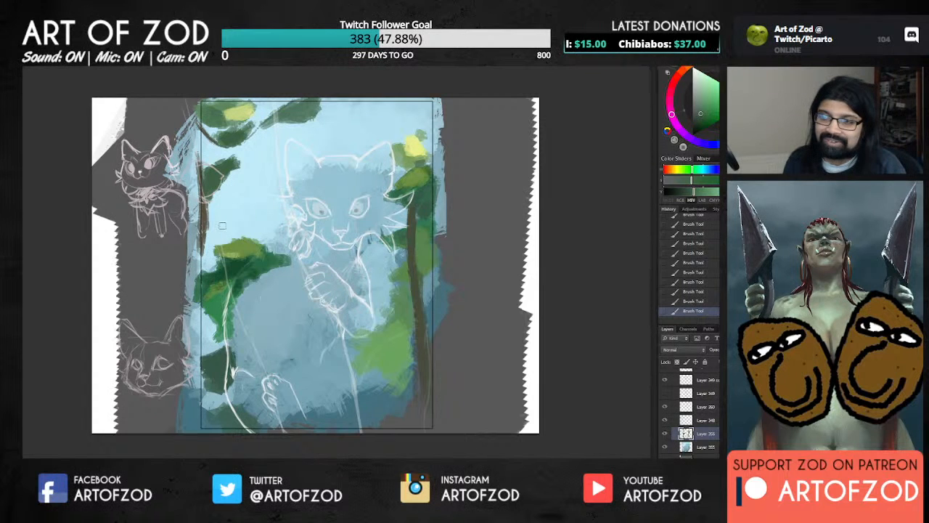
Darken and extend the brown branch along the frame edge, and draw a thin dark twig rising from it toward the cat's ear.
{"action": "left_click", "coordinate": [207, 138], "text": "alt"}
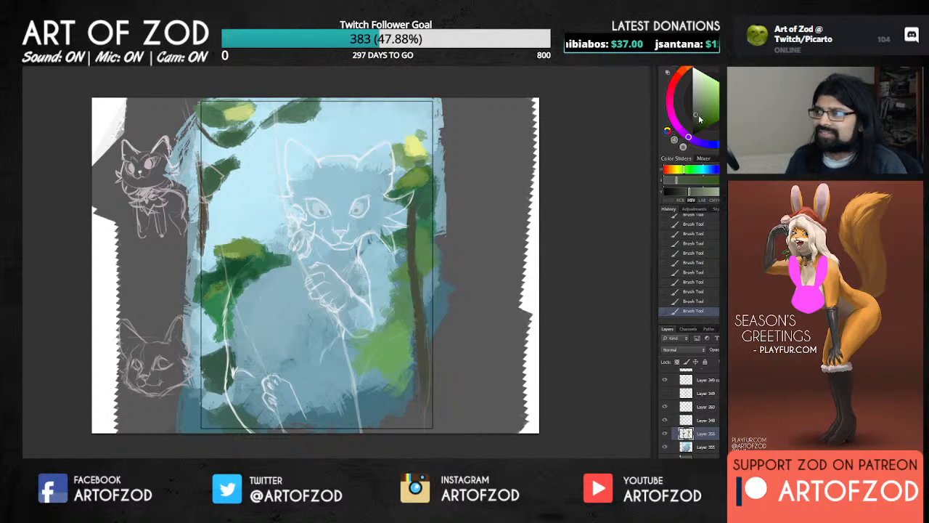
{"action": "left_click", "coordinate": [202, 165], "text": "alt"}
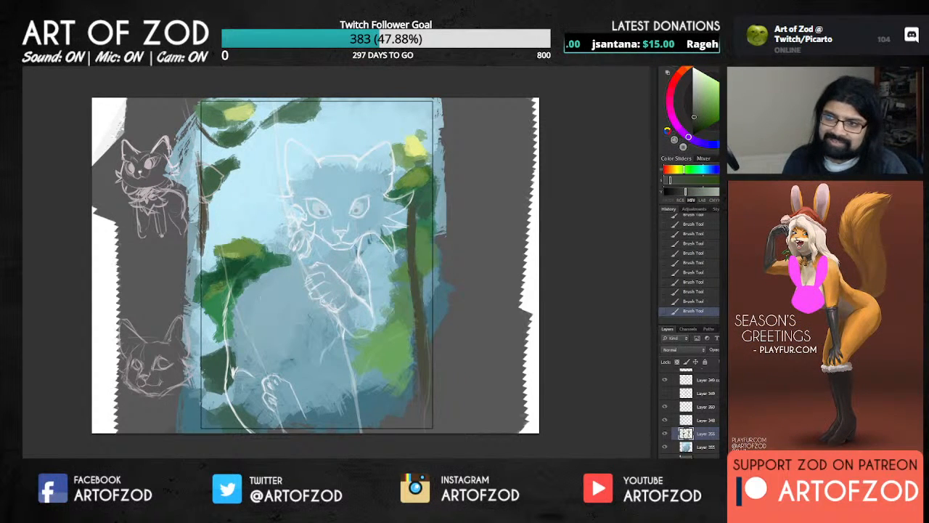
{"action": "left_click_drag", "start_coordinate": [204, 129], "coordinate": [219, 142]}
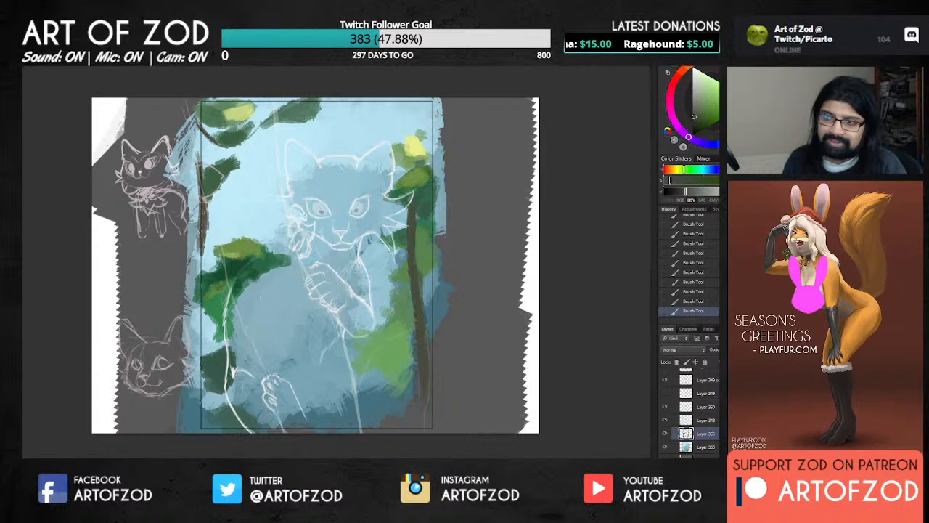
{"action": "left_click_drag", "start_coordinate": [203, 224], "coordinate": [198, 275]}
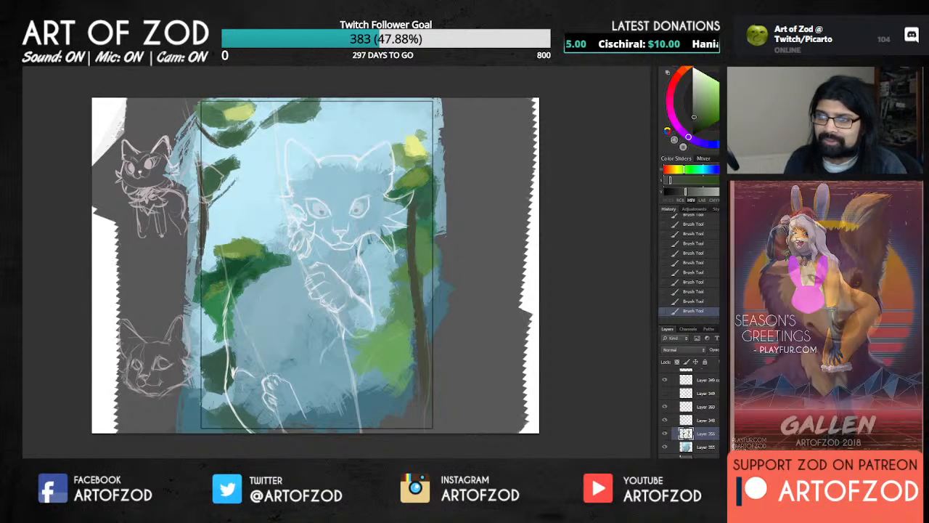
{"action": "mouse_move", "coordinate": [213, 199]}
{"action": "left_mouse_down"}
{"action": "mouse_move", "coordinate": [274, 157]}
{"action": "mouse_move", "coordinate": [208, 208]}
{"action": "mouse_move", "coordinate": [209, 194]}
{"action": "mouse_move", "coordinate": [281, 143]}
{"action": "mouse_move", "coordinate": [254, 161]}
{"action": "left_mouse_up"}
Paint a long green leaf at the twig's end reaching the cat's ear, lightening it with greens sampled from nearby leaves.
{"action": "left_click", "coordinate": [213, 183], "text": "alt"}
{"action": "left_click", "coordinate": [298, 113], "text": "alt"}
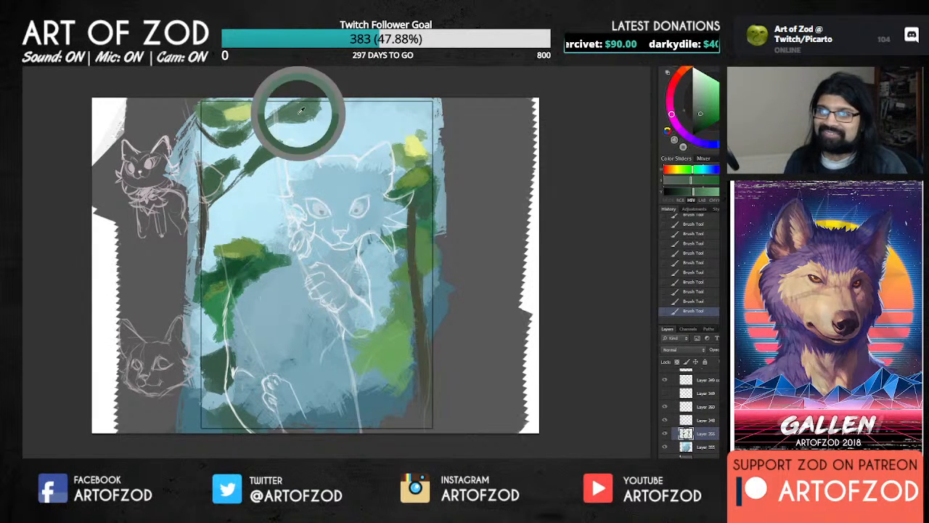
{"action": "left_click", "coordinate": [702, 101]}
{"action": "left_click", "coordinate": [265, 149], "text": "alt"}
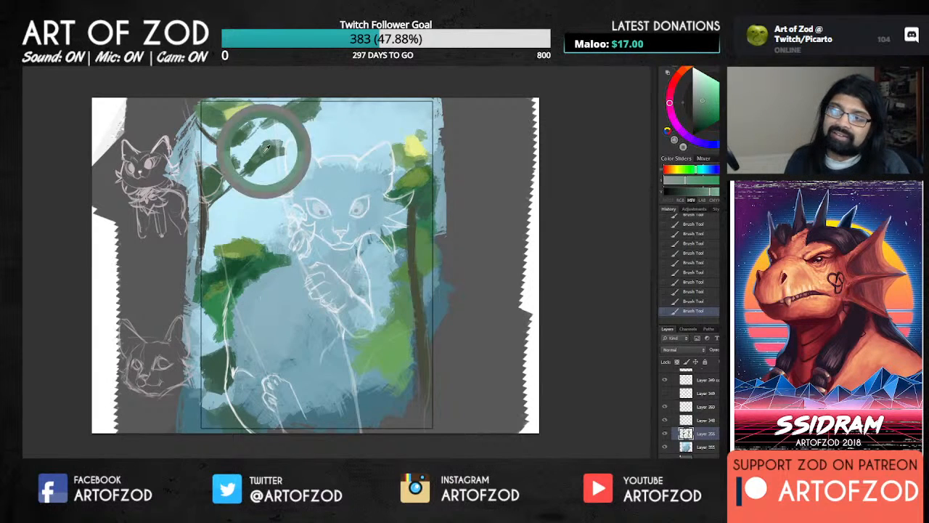
{"action": "left_click", "coordinate": [226, 110], "text": "alt"}
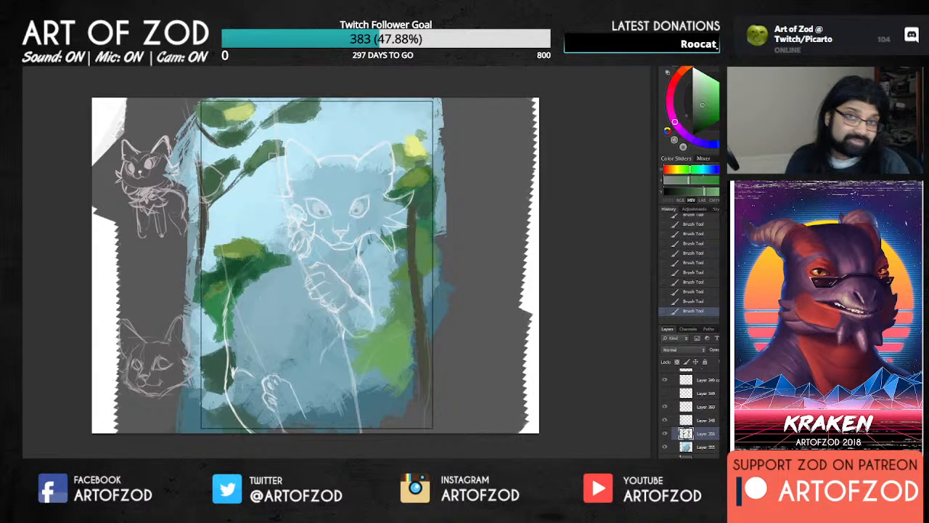
{"action": "left_click", "coordinate": [264, 155], "text": "alt"}
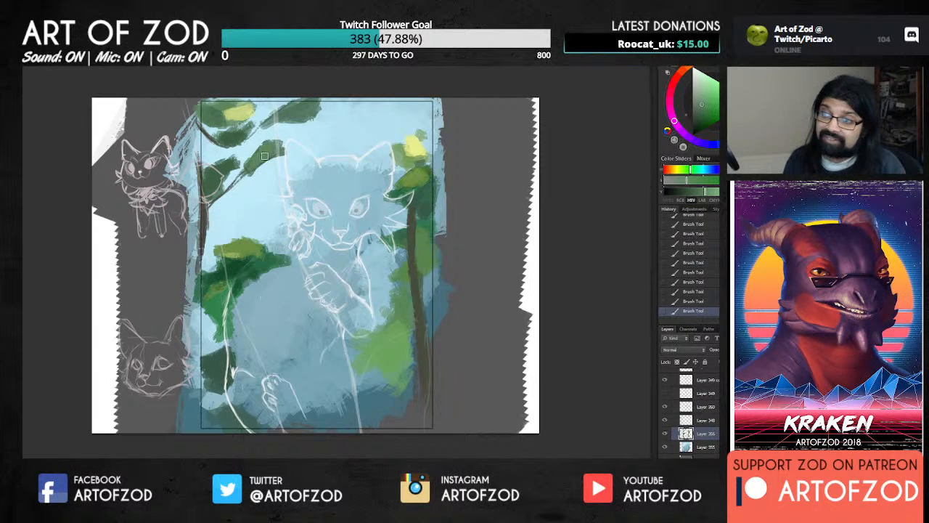
{"action": "mouse_move", "coordinate": [275, 142]}
{"action": "left_mouse_down"}
{"action": "mouse_move", "coordinate": [300, 142]}
{"action": "mouse_move", "coordinate": [286, 151]}
{"action": "left_mouse_up"}
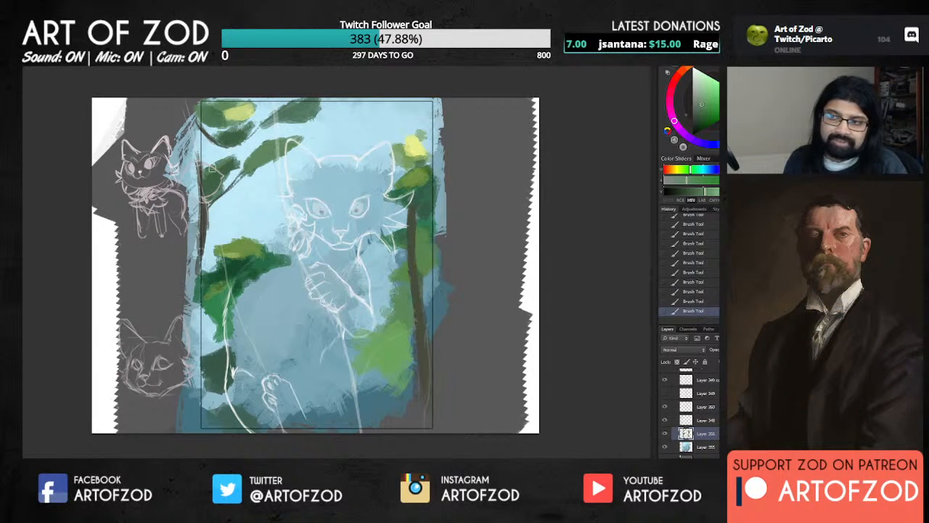
Touch up the leaves beside the branch and the foliage over the outer arm with sampled light and dark greens.
{"action": "left_click", "coordinate": [217, 155], "text": "alt"}
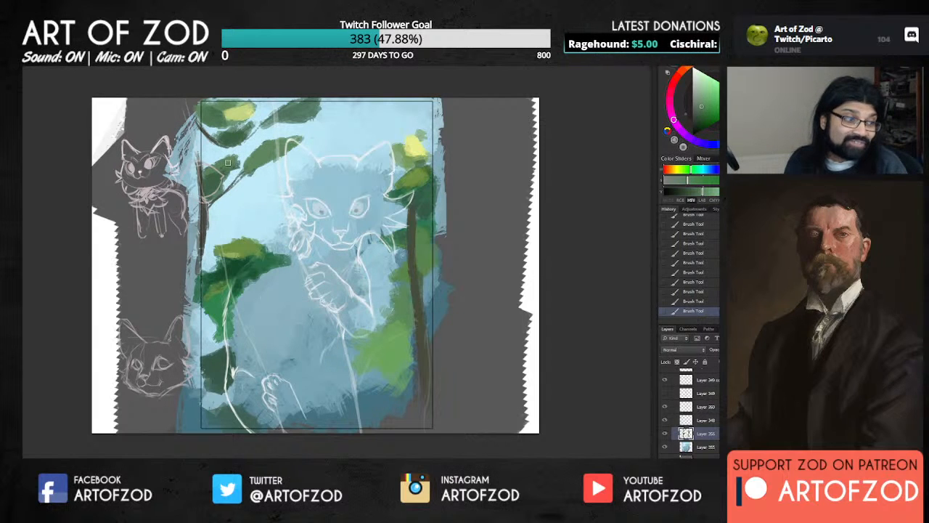
{"action": "left_click", "coordinate": [229, 164], "text": "alt"}
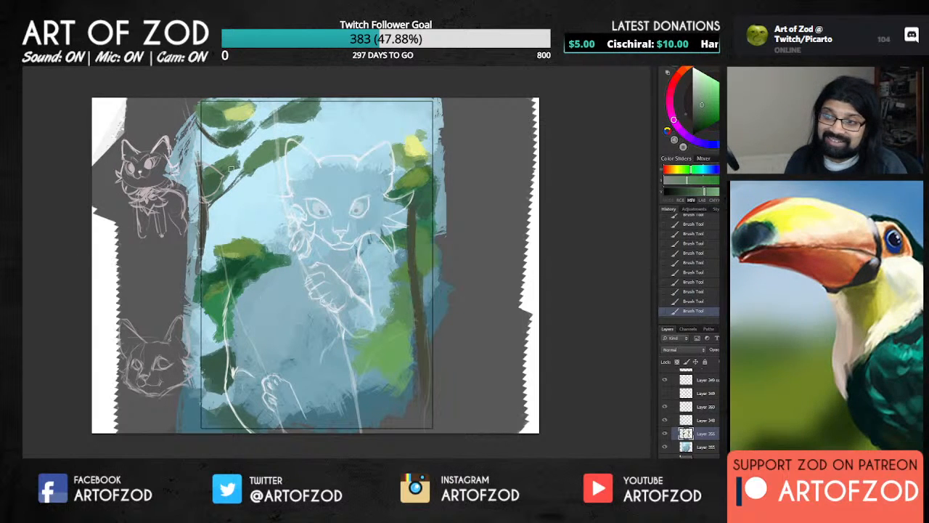
{"action": "left_click", "coordinate": [245, 243], "text": "alt"}
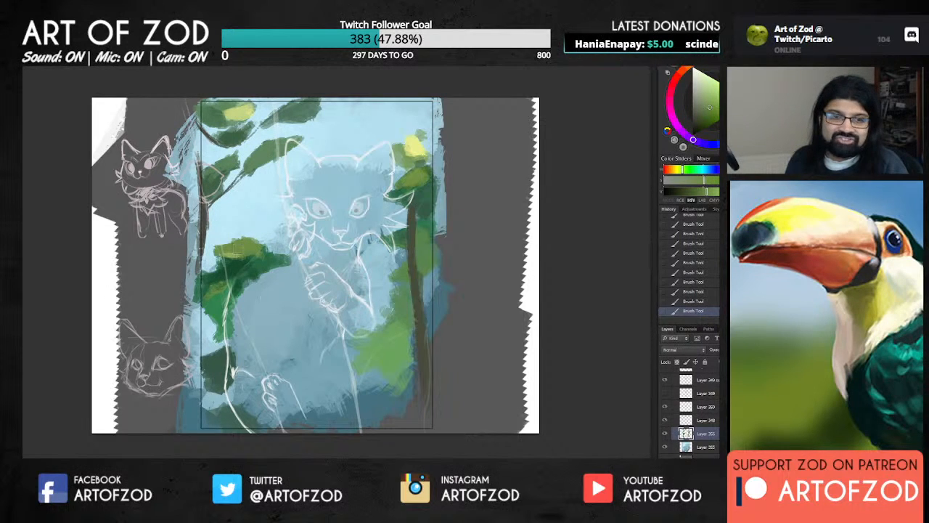
{"action": "left_click", "coordinate": [238, 265], "text": "alt"}
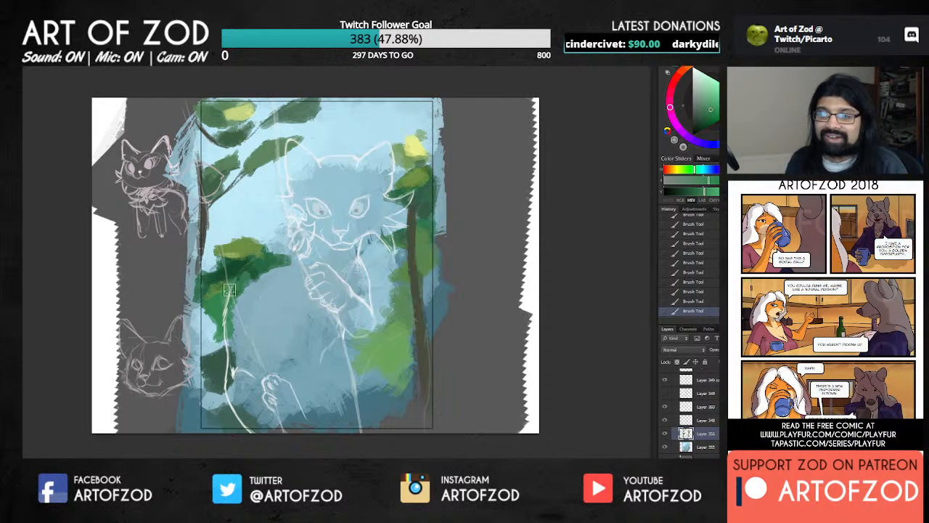
{"action": "left_click", "coordinate": [231, 266], "text": "alt"}
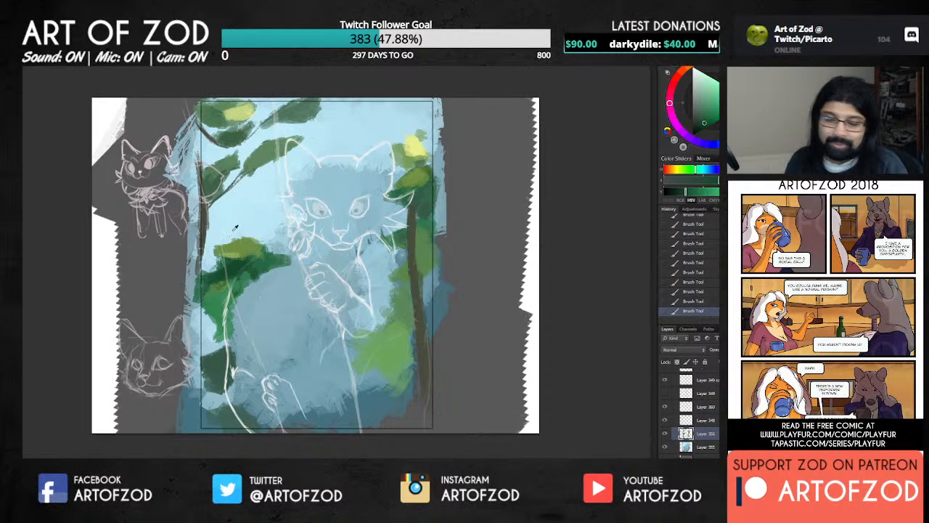
Paint a small green leaf beneath the fork of the twig and the brown branch, blending in sampled dark and mid greens.
{"action": "left_click", "coordinate": [214, 189], "text": "alt"}
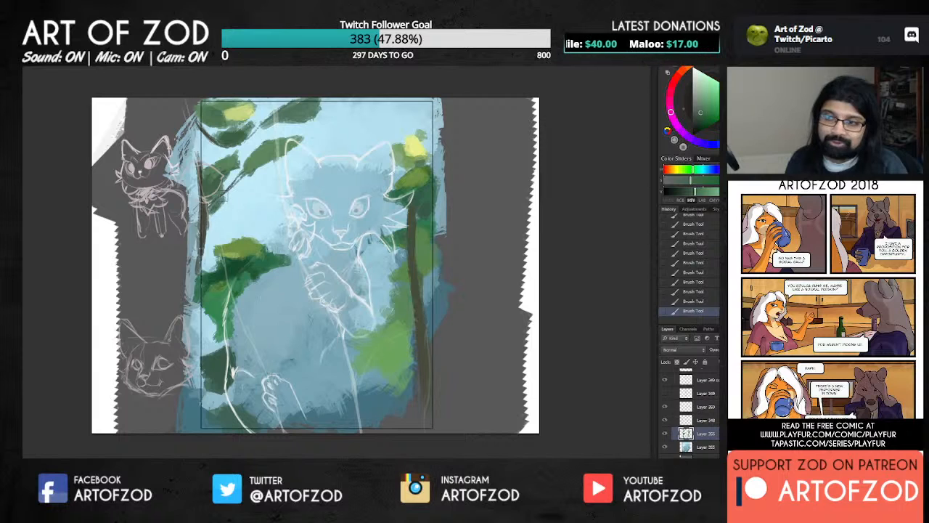
{"action": "left_click", "coordinate": [218, 201], "text": "alt"}
{"action": "left_click", "coordinate": [241, 251], "text": "alt"}
{"action": "left_click_drag", "start_coordinate": [212, 212], "coordinate": [222, 200]}
{"action": "left_click", "coordinate": [212, 210], "text": "alt"}
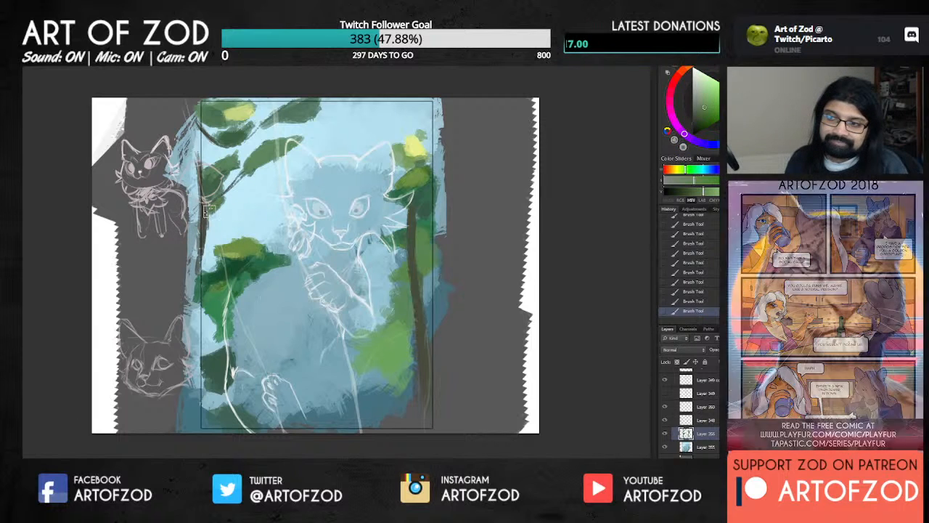
{"action": "left_click", "coordinate": [210, 185], "text": "alt"}
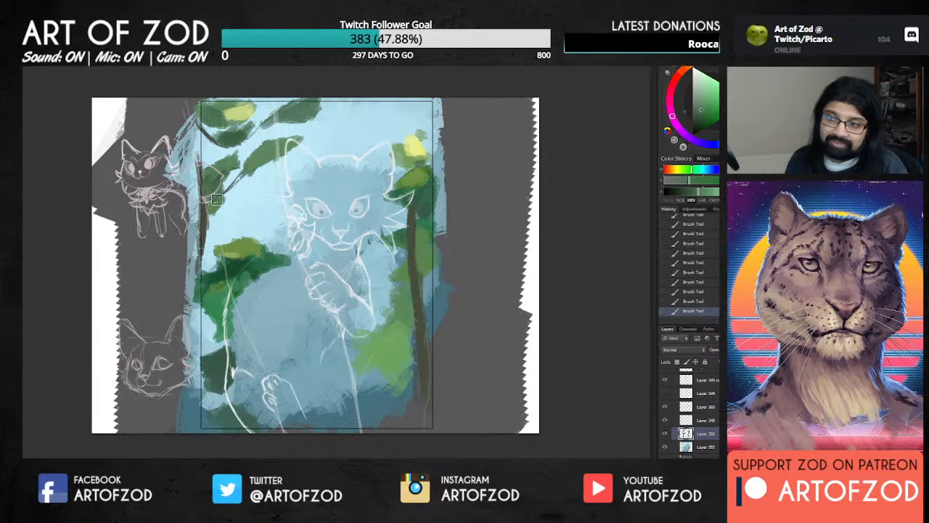
{"action": "left_click", "coordinate": [215, 180], "text": "alt"}
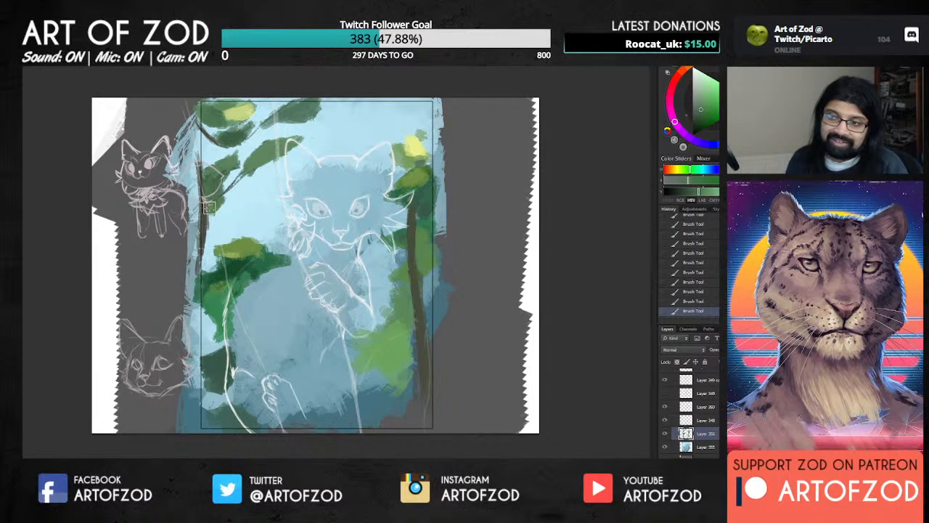
{"action": "left_click_drag", "start_coordinate": [209, 185], "coordinate": [214, 200]}
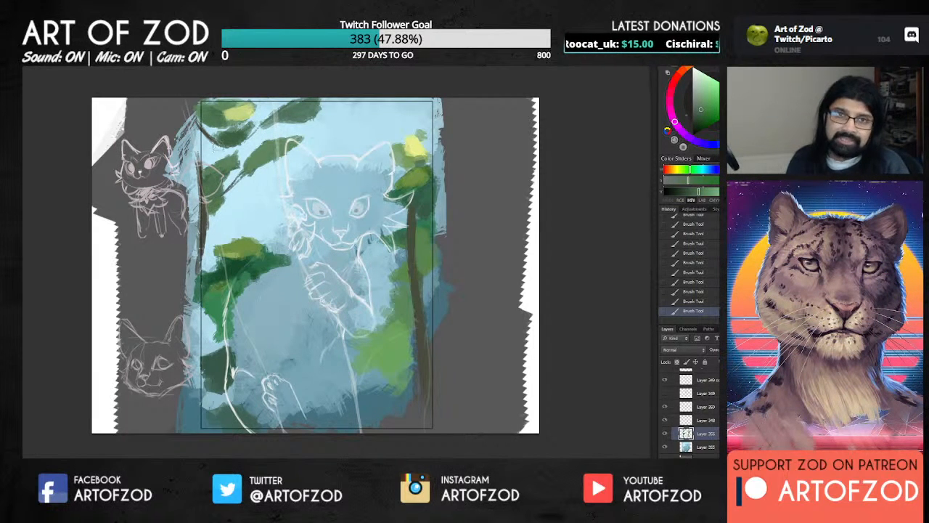
{"action": "left_click", "coordinate": [224, 164], "text": "alt"}
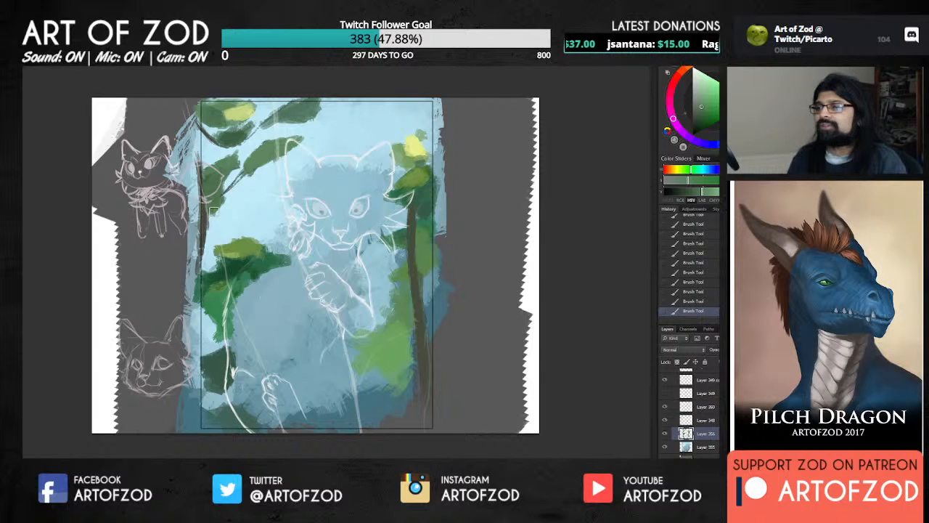
Reshape the yellow and light green leaves beside the cat's other ear with colors sampled from them.
{"action": "left_click", "coordinate": [415, 142], "text": "alt"}
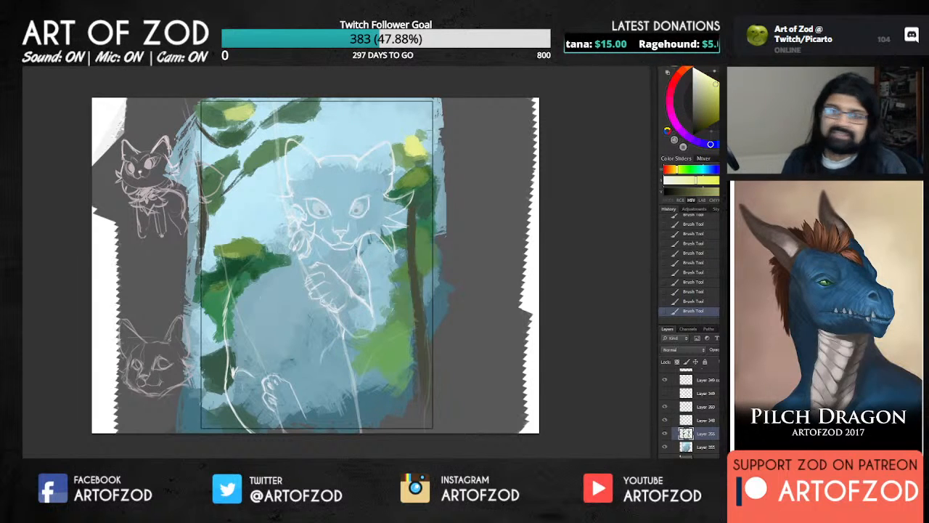
{"action": "left_click", "coordinate": [400, 148], "text": "alt"}
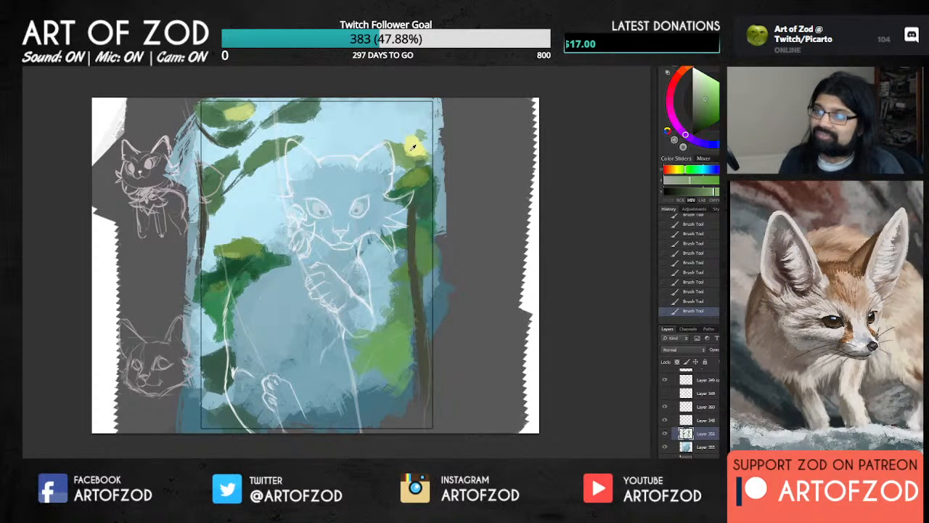
{"action": "left_click", "coordinate": [412, 147], "text": "alt"}
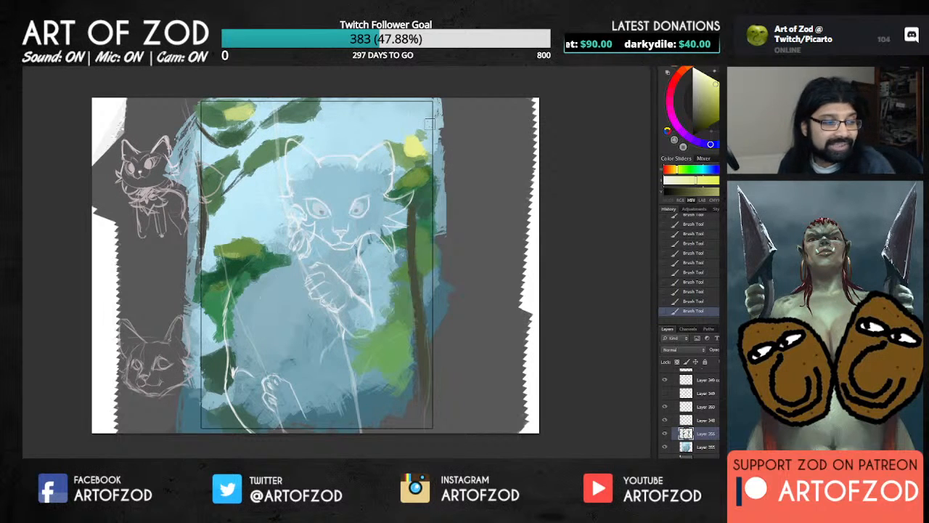
Blend sampled light and mid greens through the foliage between the cat's elbow and the brown stem.
{"action": "left_click", "coordinate": [396, 361], "text": "alt"}
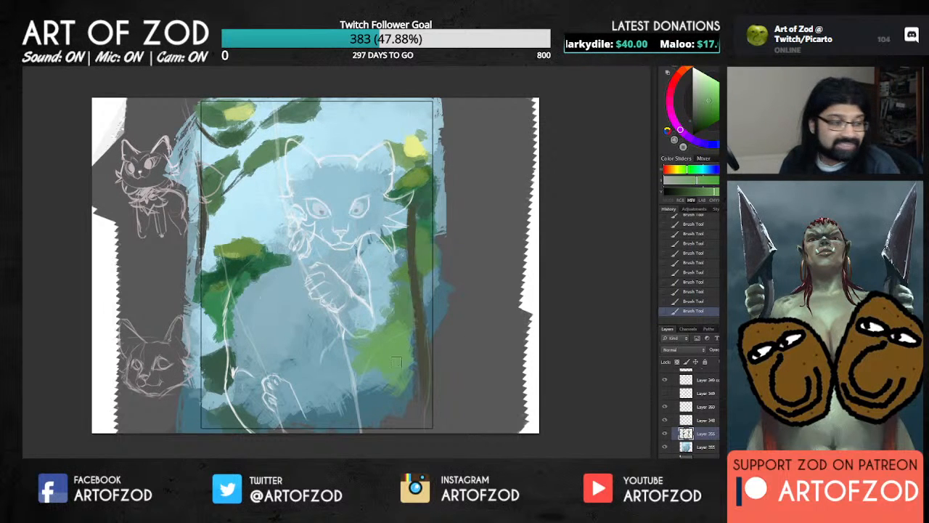
{"action": "left_click", "coordinate": [404, 318], "text": "alt"}
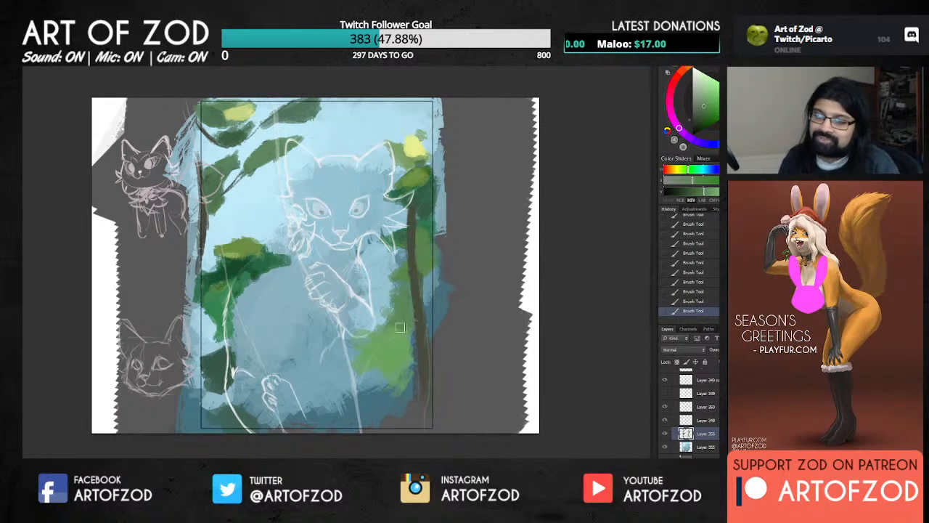
{"action": "left_click", "coordinate": [398, 320], "text": "alt"}
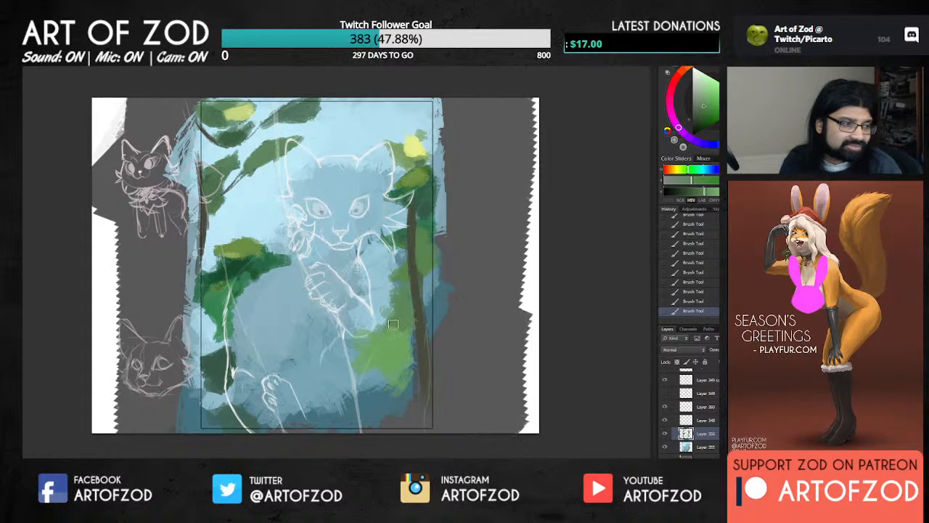
{"action": "left_click", "coordinate": [393, 339], "text": "alt"}
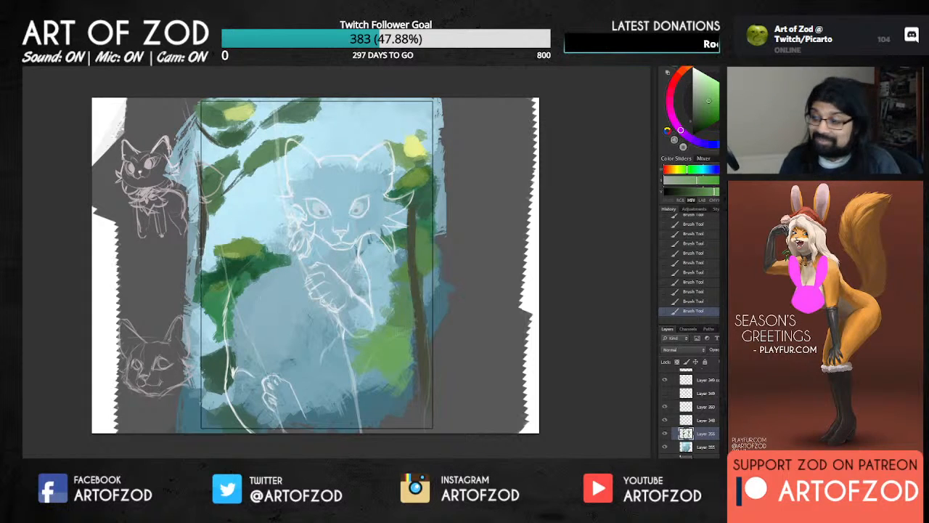
{"action": "left_click", "coordinate": [395, 331], "text": "alt"}
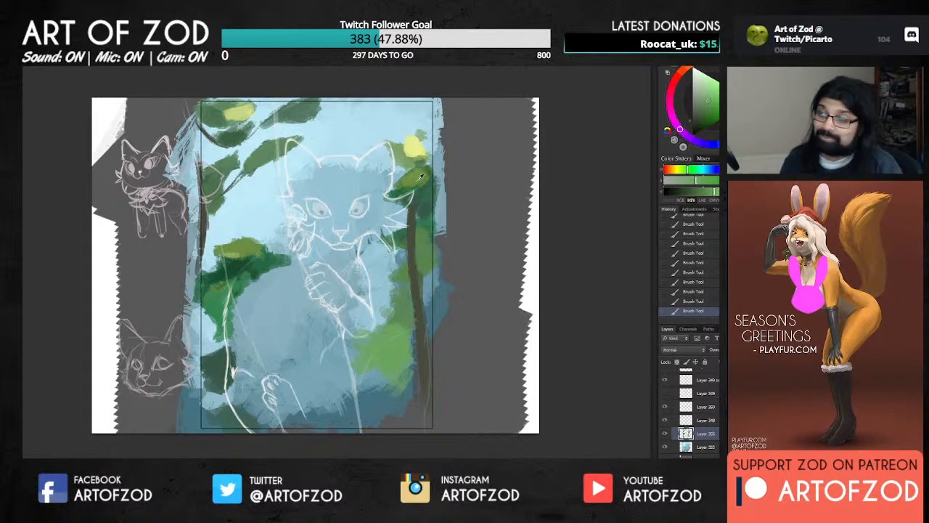
Shade the lower part of the foliage beside the stem with leaf-shaped strokes in sampled darker and lighter greens.
{"action": "left_click", "coordinate": [422, 196], "text": "alt"}
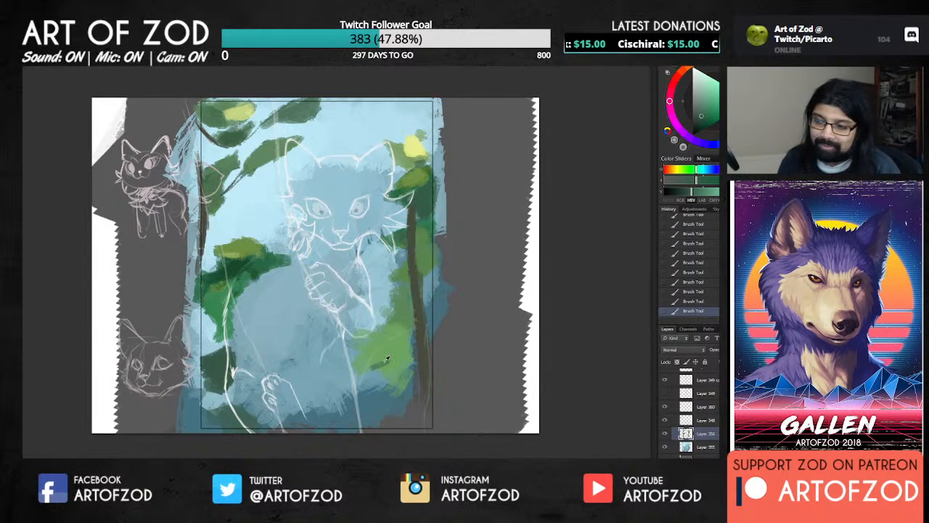
{"action": "left_click", "coordinate": [382, 362], "text": "alt"}
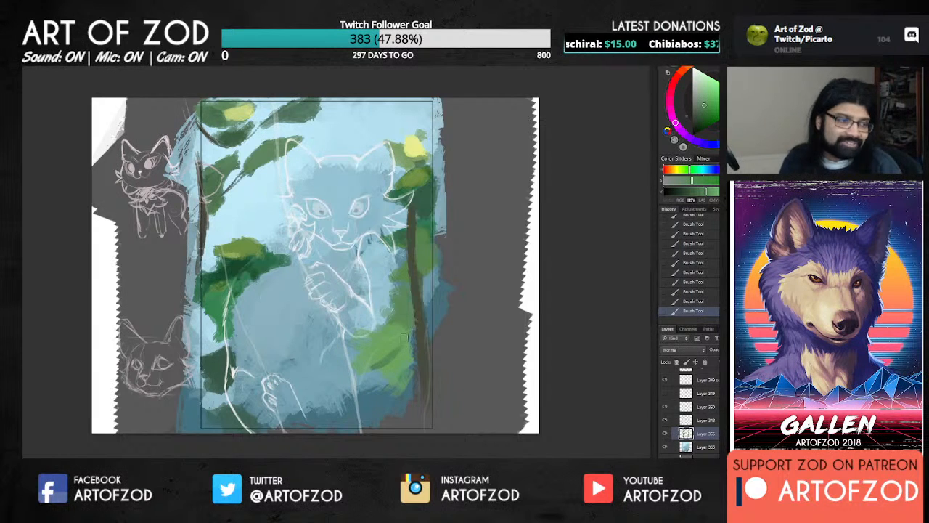
{"action": "left_click", "coordinate": [388, 358], "text": "alt"}
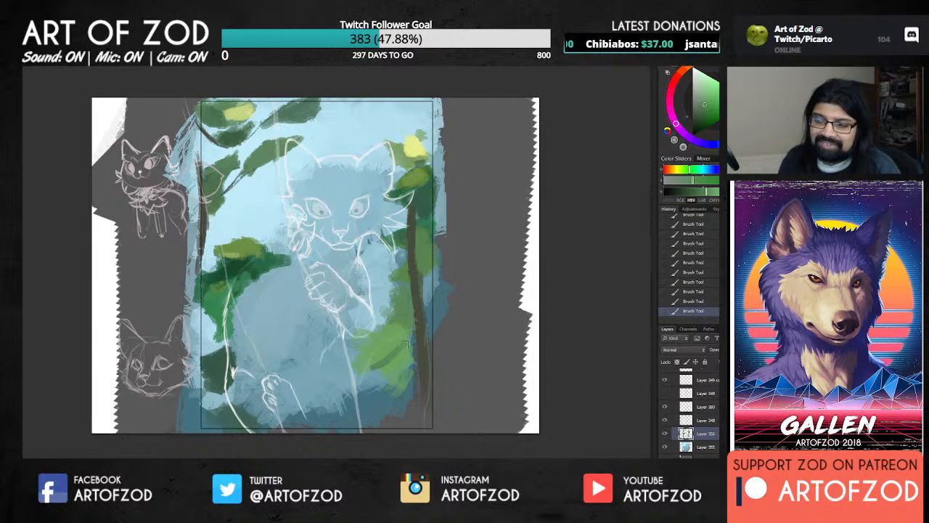
{"action": "left_click", "coordinate": [383, 361], "text": "alt"}
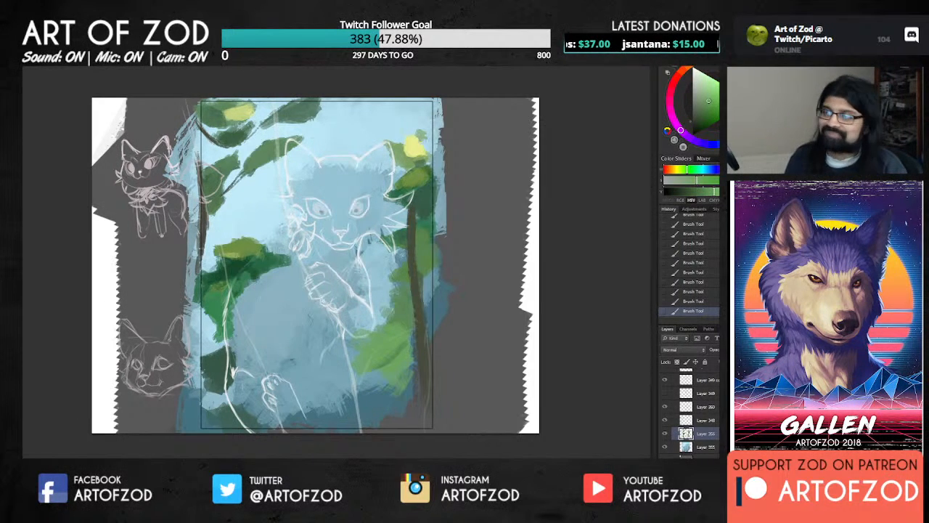
Add a small yellow-green leaf beside the cat's forearm, above the foliage, using the sampled leaf yellow.
{"action": "left_click", "coordinate": [413, 142], "text": "alt"}
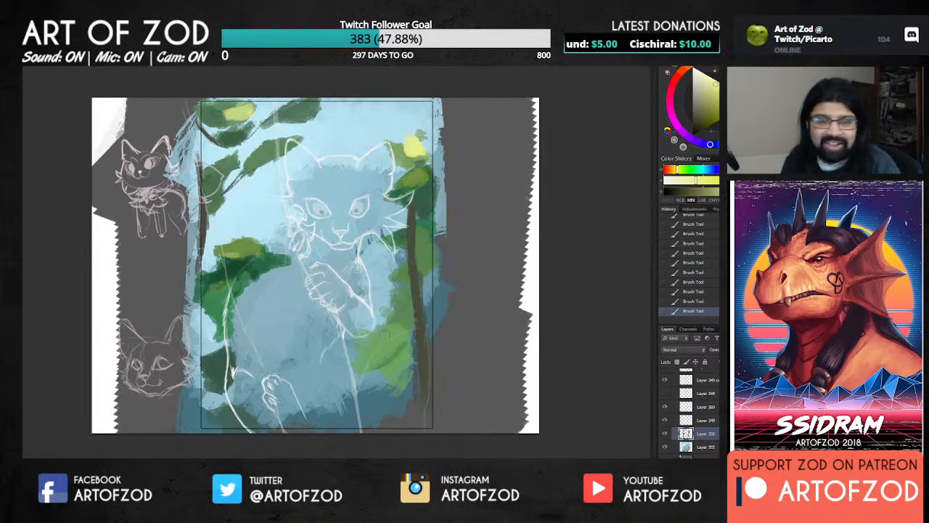
{"action": "left_click_drag", "start_coordinate": [390, 272], "coordinate": [394, 283]}
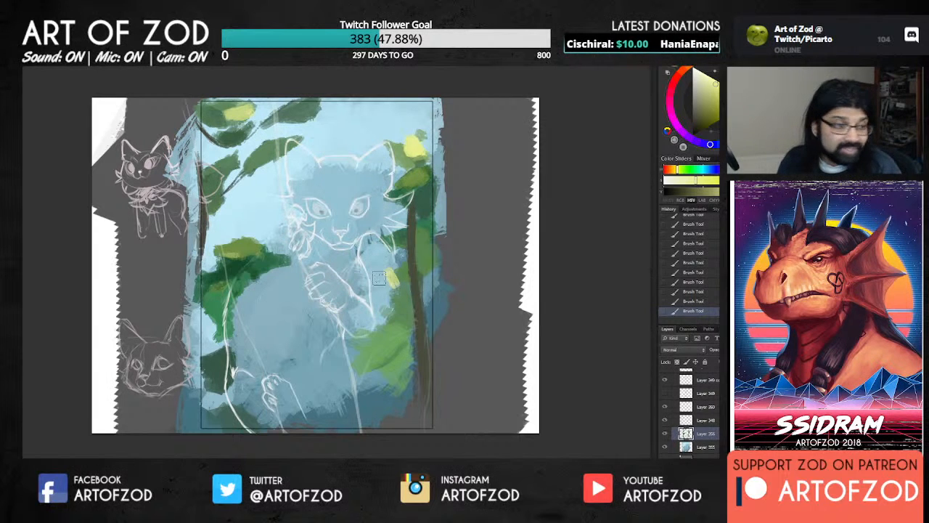
{"action": "left_click", "coordinate": [391, 276], "text": "alt"}
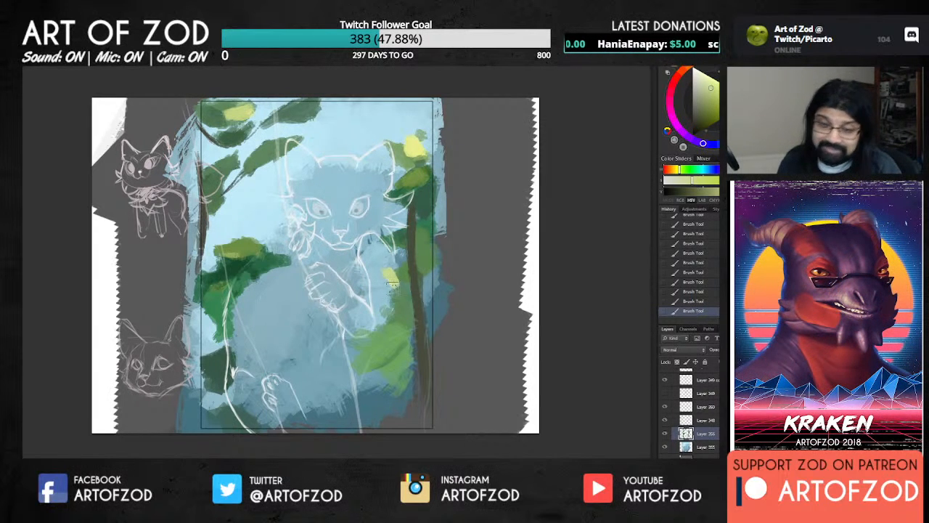
Enlarge the yellow-green leaf beside the cat's forearm and rework the foliage around it toward the stem with sampled greens.
{"action": "mouse_move", "coordinate": [392, 282]}
{"action": "left_mouse_down"}
{"action": "mouse_move", "coordinate": [403, 264]}
{"action": "mouse_move", "coordinate": [398, 274]}
{"action": "left_mouse_up"}
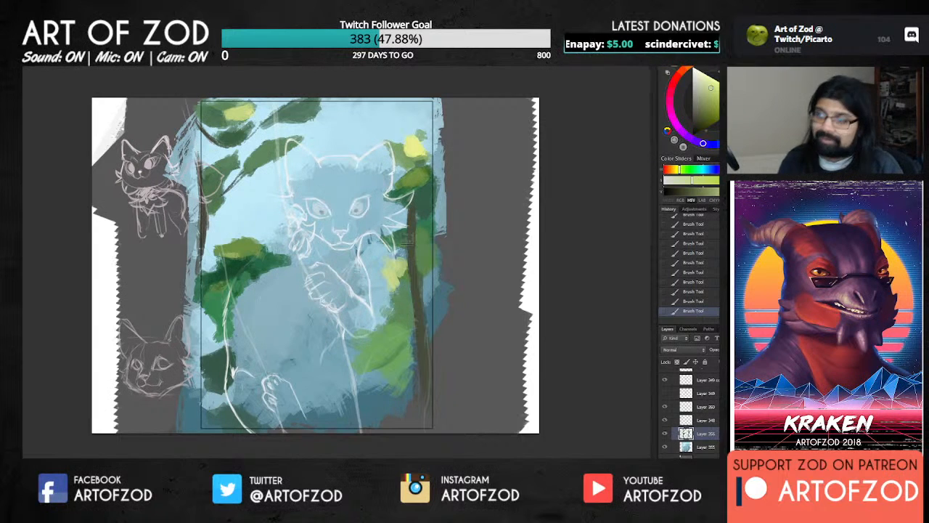
{"action": "left_click", "coordinate": [402, 265], "text": "alt"}
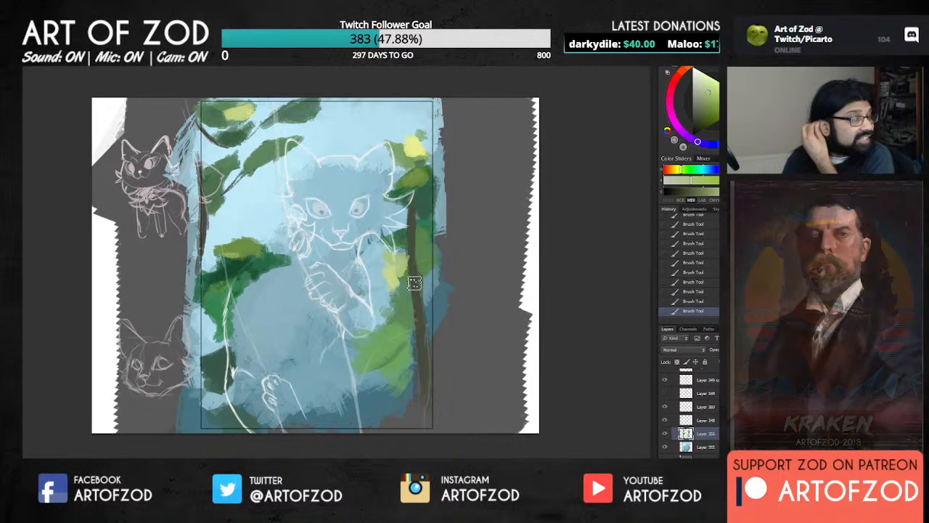
{"action": "left_click", "coordinate": [410, 230], "text": "alt"}
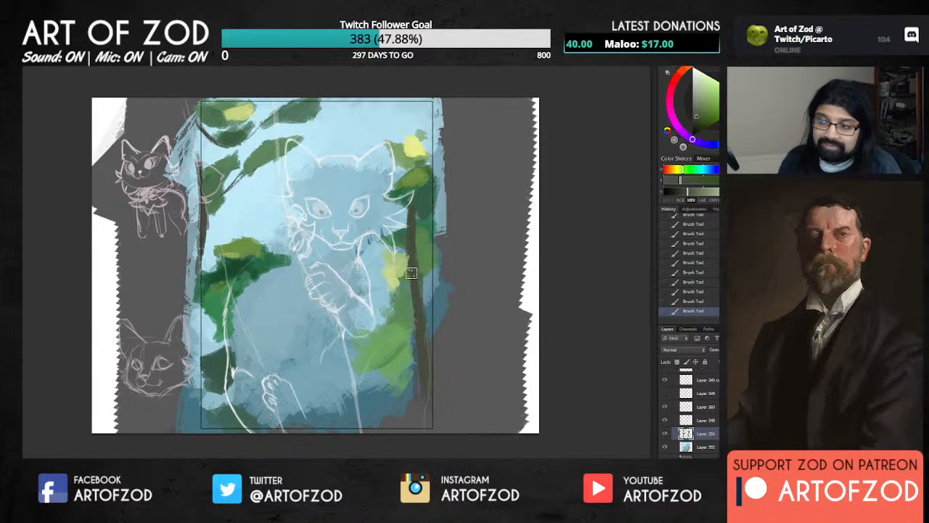
{"action": "left_click", "coordinate": [420, 251], "text": "alt"}
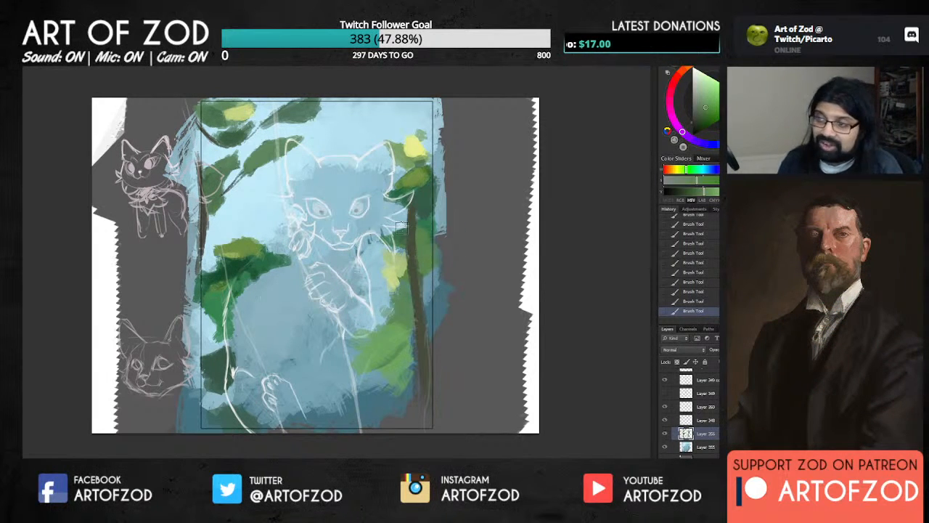
{"action": "left_click", "coordinate": [387, 242], "text": "alt"}
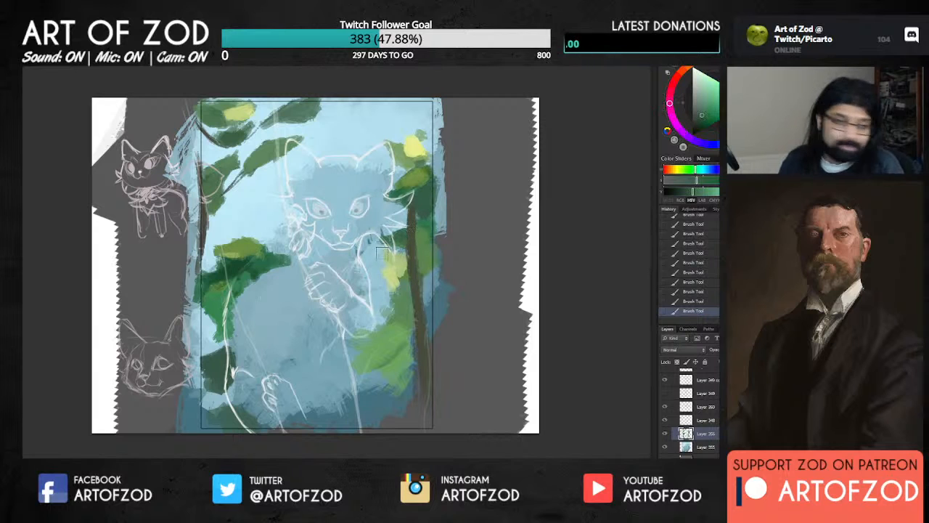
Refine the foliage edges between the yellow-green leaf and the cat's elbow with sampled greens and background blue.
{"action": "left_click", "coordinate": [395, 307], "text": "alt"}
{"action": "left_click", "coordinate": [395, 303], "text": "alt"}
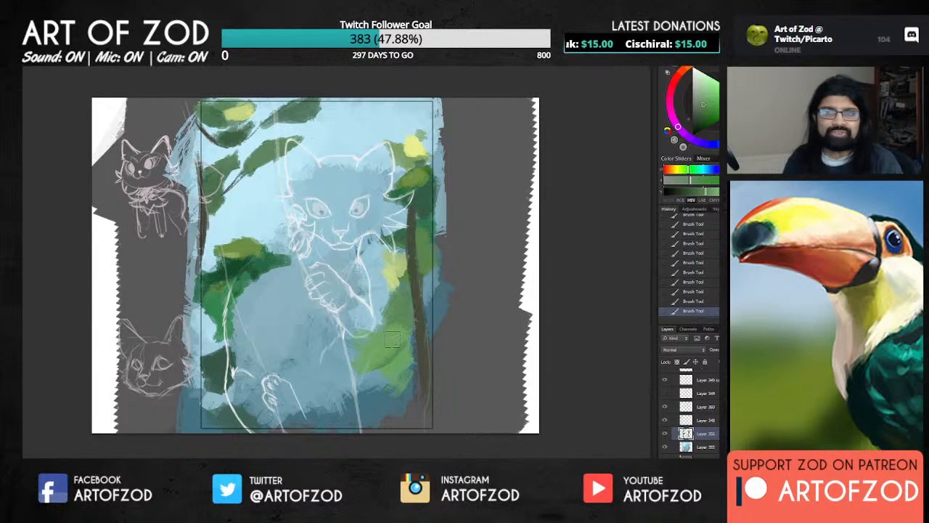
{"action": "left_click", "coordinate": [399, 243], "text": "alt"}
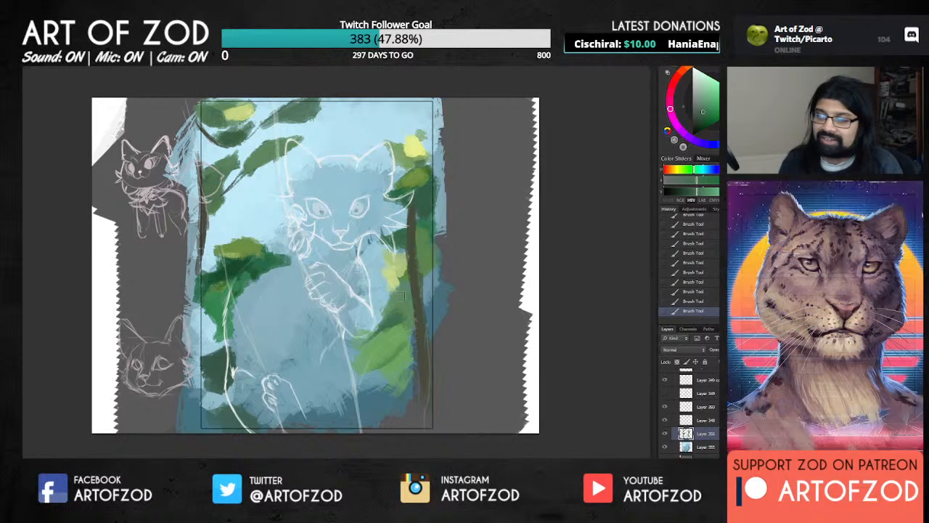
{"action": "left_click", "coordinate": [385, 280], "text": "alt"}
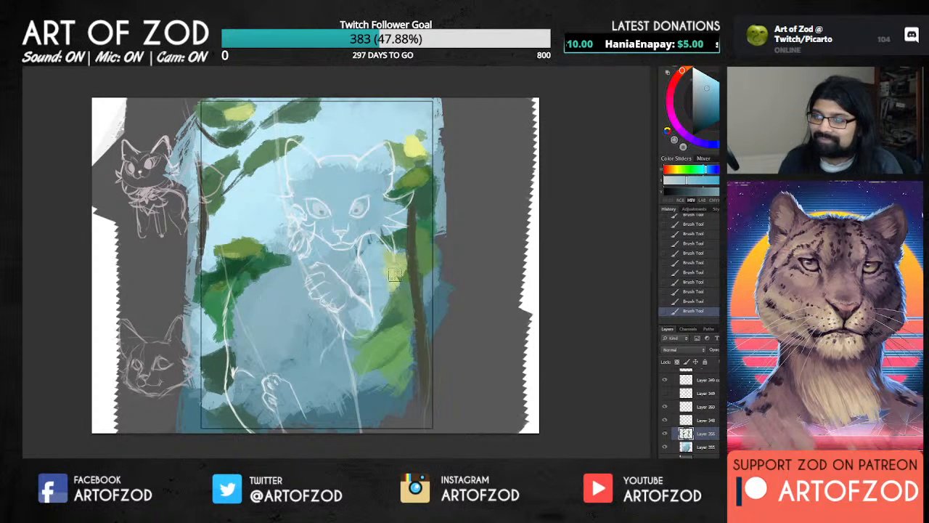
{"action": "left_click", "coordinate": [397, 311], "text": "alt"}
{"action": "left_click", "coordinate": [406, 320], "text": "alt"}
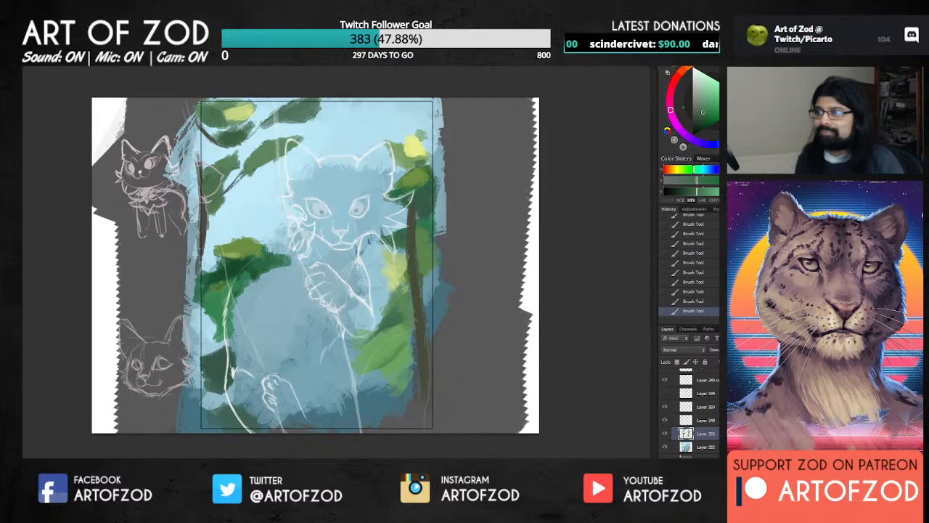
Create a new layer directly above Layer 348 and name it "cat blockin".
{"action": "scroll", "coordinate": [690, 414], "scroll_direction": "up", "scroll_amount": 5}
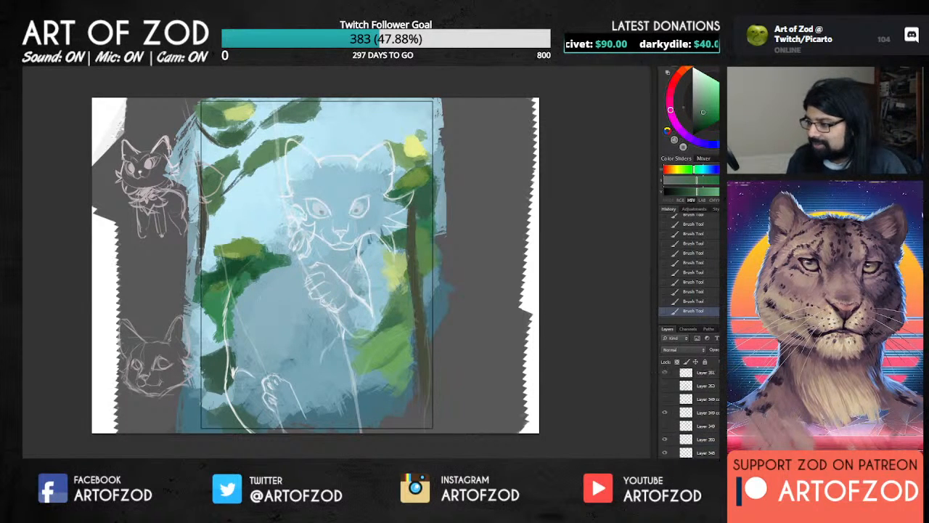
{"action": "scroll", "coordinate": [690, 414], "scroll_direction": "down", "scroll_amount": 3}
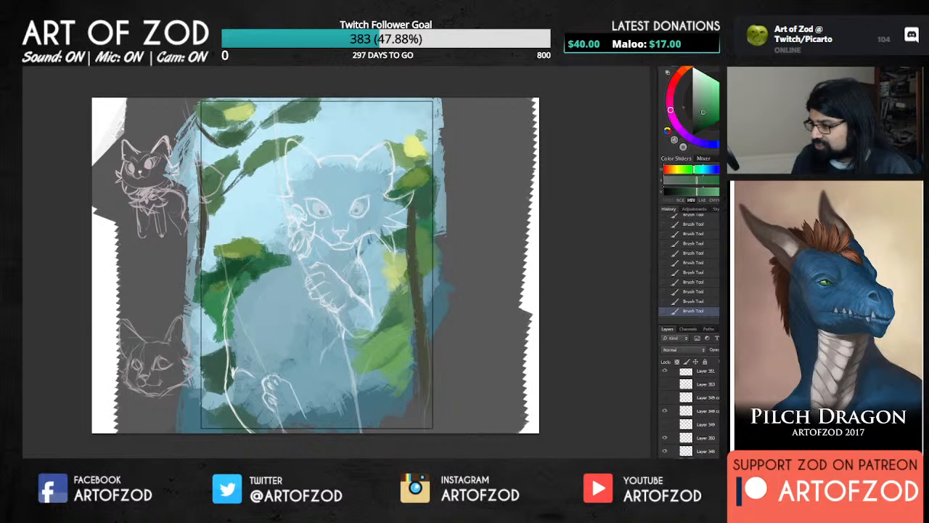
{"action": "left_click", "coordinate": [705, 451]}
{"action": "key", "text": "ctrl+shift+alt+n"}
{"action": "double_click", "coordinate": [706, 450]}
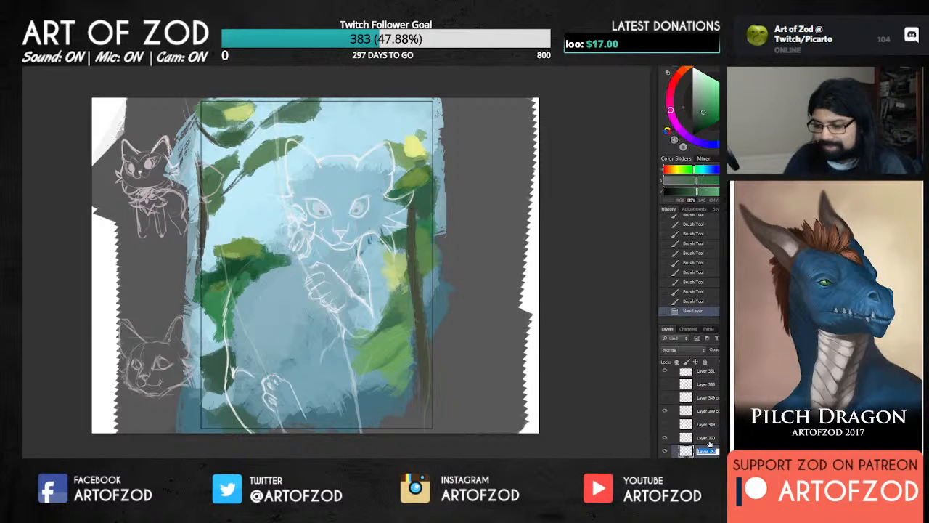
{"action": "key", "text": "BackSpace"}
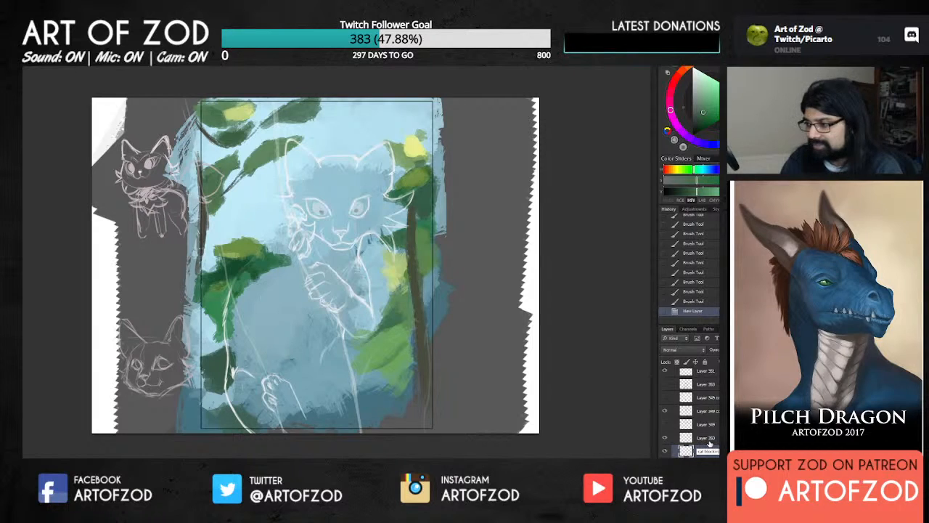
{"action": "type", "text": "cat blockin"}
{"action": "key", "text": "Return"}
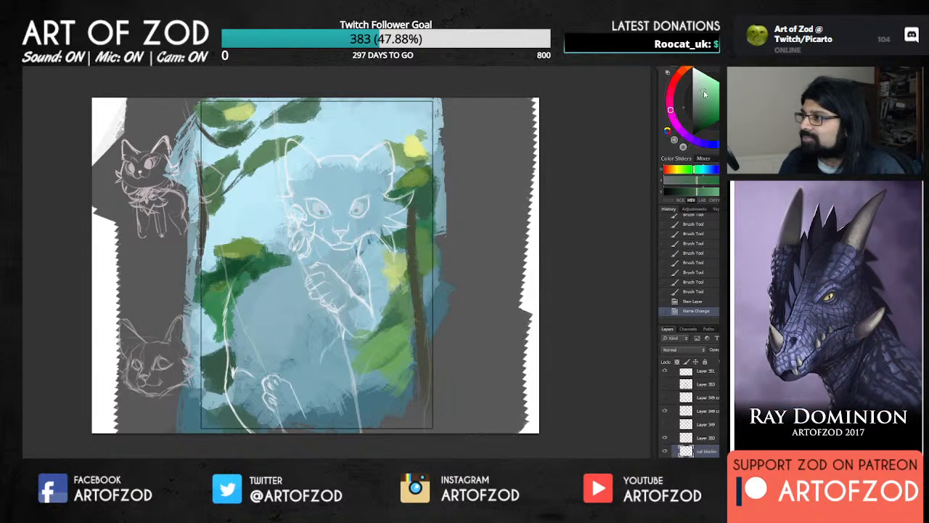
Start the cat's base color on the nose bridge and cheek with muddy ochre, shifting to a lighter, warmer yellow-brown.
{"action": "left_click", "coordinate": [713, 56]}
{"action": "left_click", "coordinate": [701, 103]}
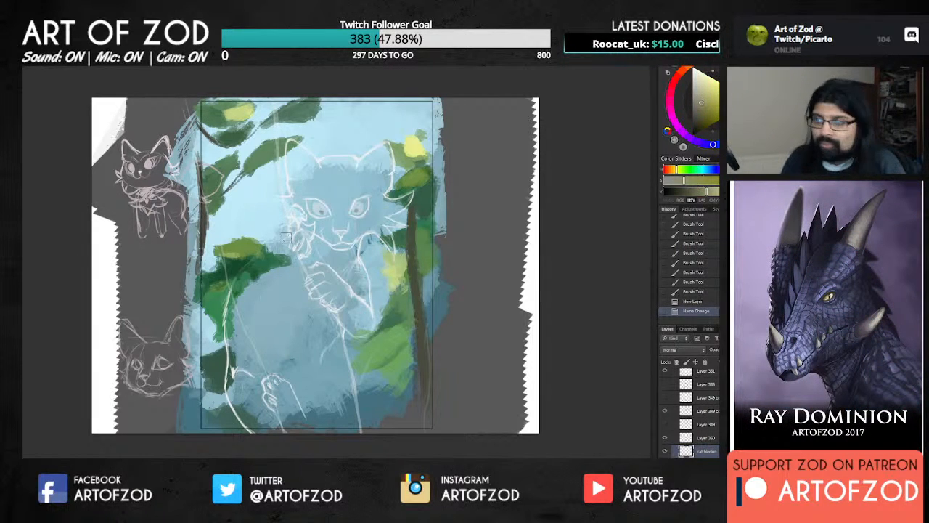
{"action": "mouse_move", "coordinate": [321, 209]}
{"action": "left_mouse_down"}
{"action": "mouse_move", "coordinate": [331, 225]}
{"action": "mouse_move", "coordinate": [332, 215]}
{"action": "left_mouse_up"}
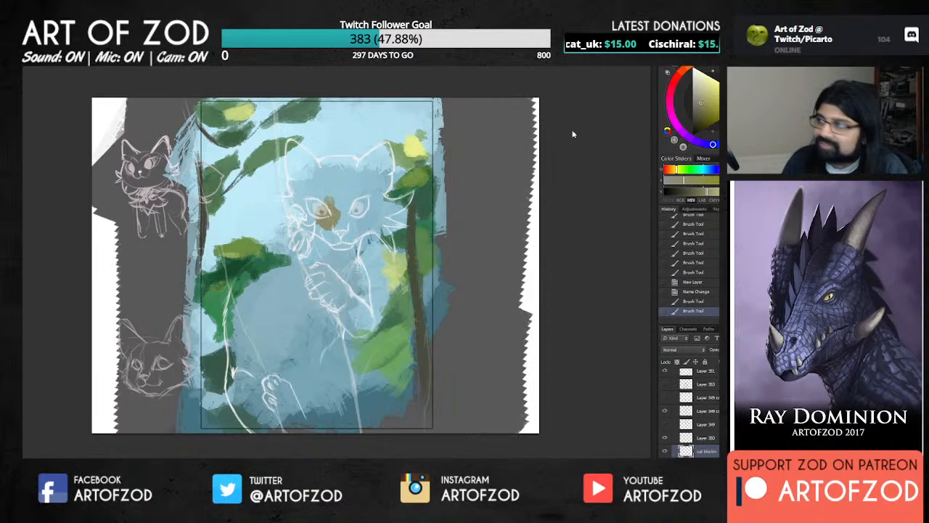
{"action": "left_click", "coordinate": [702, 96]}
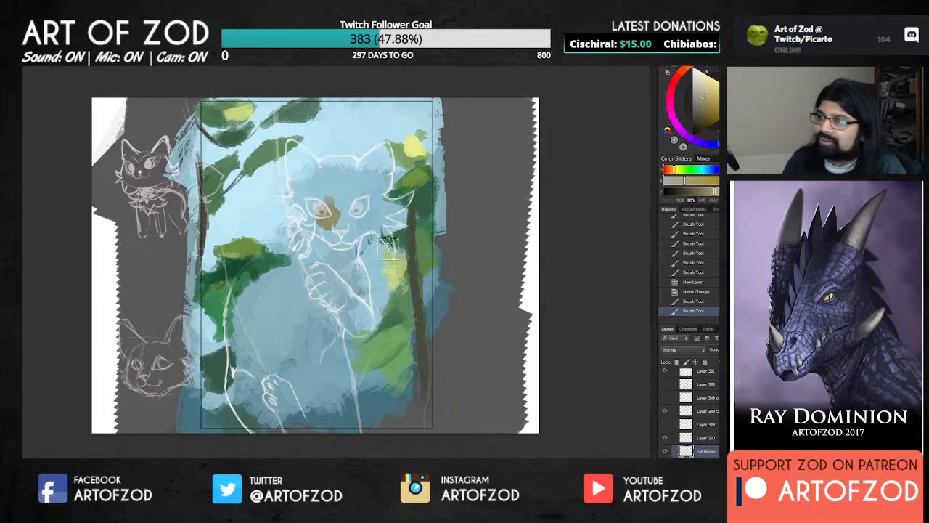
{"action": "mouse_move", "coordinate": [333, 231]}
{"action": "left_mouse_down"}
{"action": "mouse_move", "coordinate": [344, 211]}
{"action": "mouse_move", "coordinate": [335, 202]}
{"action": "mouse_move", "coordinate": [359, 203]}
{"action": "mouse_move", "coordinate": [324, 236]}
{"action": "left_mouse_up"}
{"action": "left_click", "coordinate": [709, 96]}
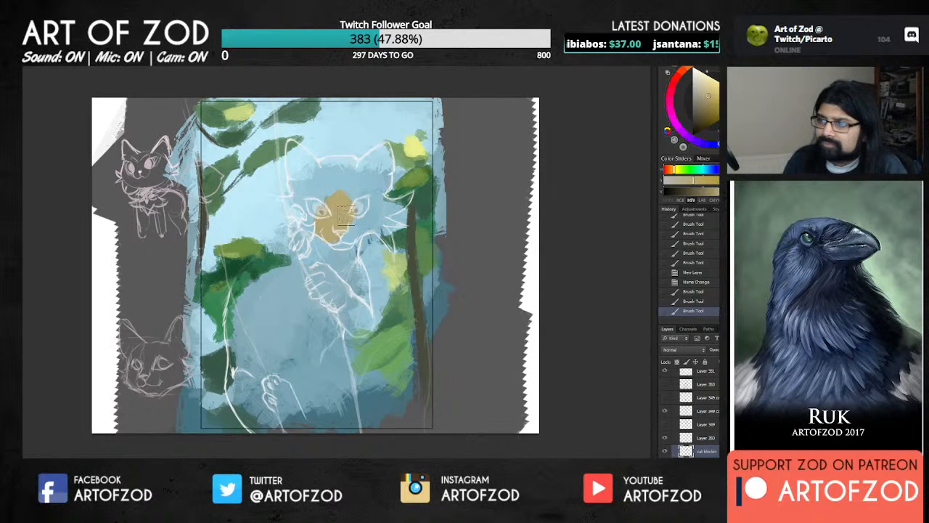
Lighten the color to a pale tan and block in the cat's face, shoulder and upper body.
{"action": "left_click", "coordinate": [706, 88]}
{"action": "mouse_move", "coordinate": [353, 208]}
{"action": "left_mouse_down"}
{"action": "mouse_move", "coordinate": [323, 217]}
{"action": "mouse_move", "coordinate": [302, 214]}
{"action": "mouse_move", "coordinate": [349, 241]}
{"action": "mouse_move", "coordinate": [345, 212]}
{"action": "mouse_move", "coordinate": [302, 191]}
{"action": "mouse_move", "coordinate": [351, 218]}
{"action": "mouse_move", "coordinate": [326, 193]}
{"action": "mouse_move", "coordinate": [324, 246]}
{"action": "mouse_move", "coordinate": [320, 211]}
{"action": "mouse_move", "coordinate": [295, 269]}
{"action": "mouse_move", "coordinate": [297, 296]}
{"action": "mouse_move", "coordinate": [305, 259]}
{"action": "mouse_move", "coordinate": [257, 320]}
{"action": "mouse_move", "coordinate": [303, 241]}
{"action": "mouse_move", "coordinate": [242, 303]}
{"action": "mouse_move", "coordinate": [274, 263]}
{"action": "mouse_move", "coordinate": [254, 290]}
{"action": "left_mouse_up"}
{"action": "left_click", "coordinate": [705, 85]}
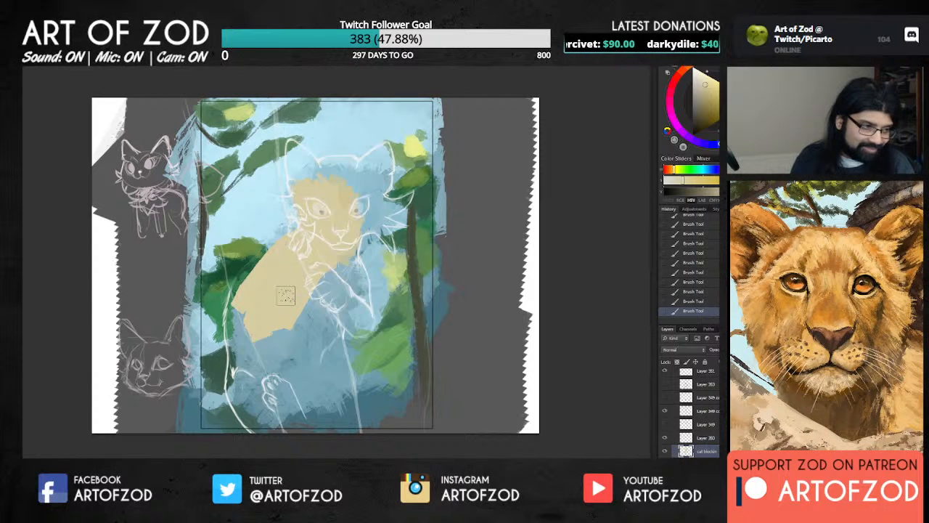
Fill the cat's back, hip and lower body down to the canvas edge with the sampled tan, following the sketched outline.
{"action": "left_click", "coordinate": [280, 277], "text": "alt"}
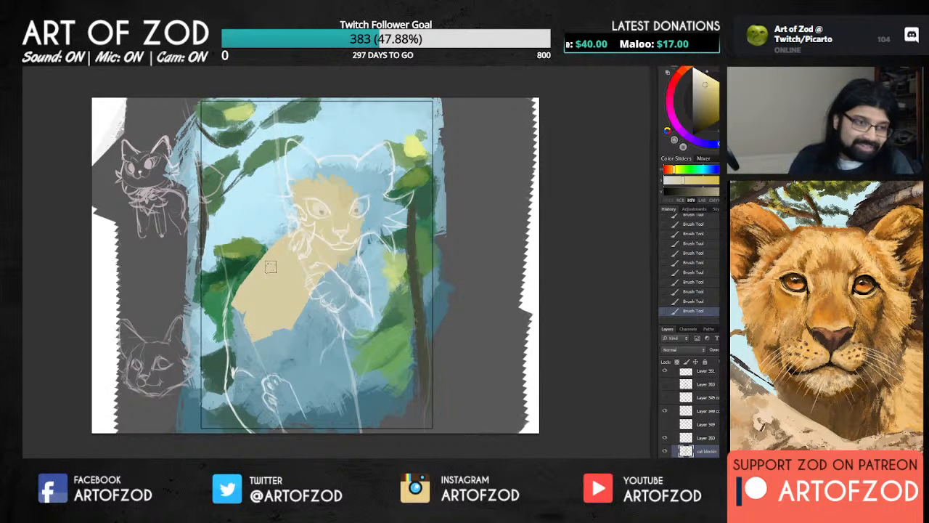
{"action": "mouse_move", "coordinate": [278, 245]}
{"action": "left_mouse_down"}
{"action": "mouse_move", "coordinate": [236, 293]}
{"action": "mouse_move", "coordinate": [229, 337]}
{"action": "left_mouse_up"}
{"action": "left_click_drag", "start_coordinate": [236, 301], "coordinate": [234, 349]}
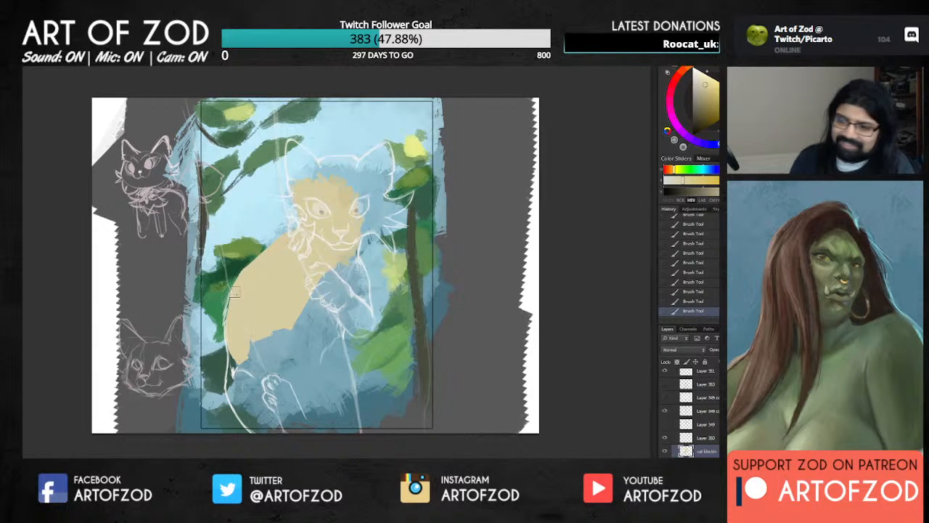
{"action": "mouse_move", "coordinate": [227, 317]}
{"action": "left_mouse_down"}
{"action": "mouse_move", "coordinate": [233, 355]}
{"action": "mouse_move", "coordinate": [265, 367]}
{"action": "mouse_move", "coordinate": [251, 395]}
{"action": "mouse_move", "coordinate": [230, 324]}
{"action": "mouse_move", "coordinate": [243, 411]}
{"action": "left_mouse_up"}
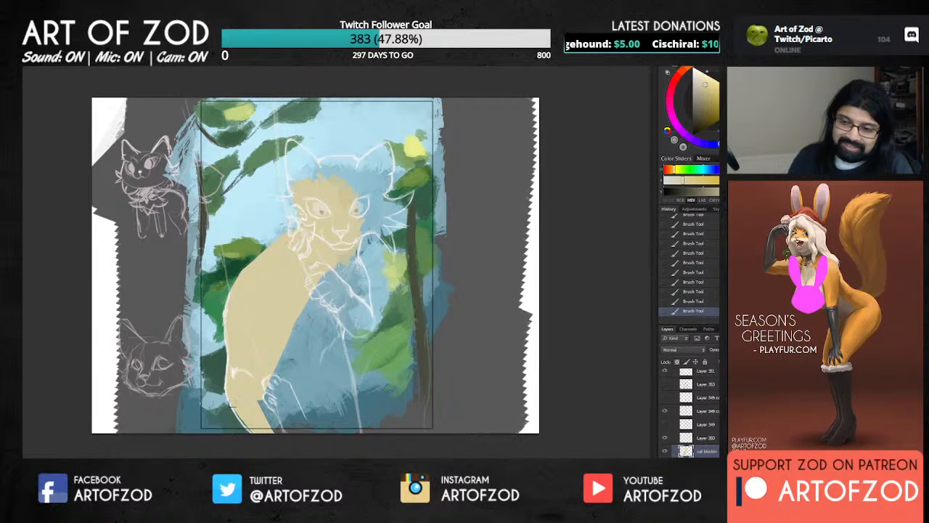
{"action": "left_click_drag", "start_coordinate": [255, 311], "coordinate": [279, 437]}
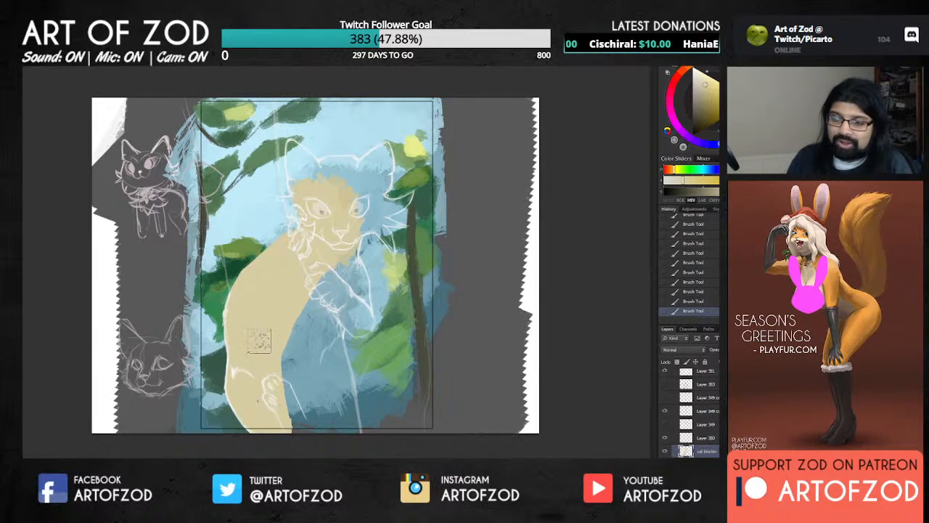
{"action": "mouse_move", "coordinate": [270, 305]}
{"action": "left_mouse_down"}
{"action": "mouse_move", "coordinate": [275, 377]}
{"action": "mouse_move", "coordinate": [303, 434]}
{"action": "mouse_move", "coordinate": [298, 314]}
{"action": "mouse_move", "coordinate": [315, 402]}
{"action": "mouse_move", "coordinate": [317, 389]}
{"action": "mouse_move", "coordinate": [310, 287]}
{"action": "mouse_move", "coordinate": [336, 443]}
{"action": "left_mouse_up"}
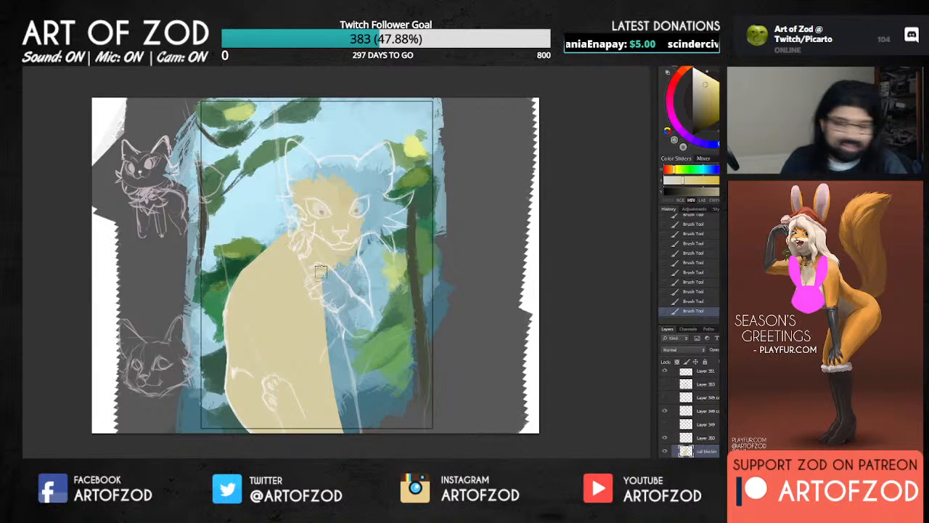
Fill the chest, raised forearm and belly with tan, and erase the excess along the lower body's trunk-side edge.
{"action": "mouse_move", "coordinate": [350, 250]}
{"action": "left_mouse_down"}
{"action": "mouse_move", "coordinate": [331, 303]}
{"action": "mouse_move", "coordinate": [318, 310]}
{"action": "left_mouse_up"}
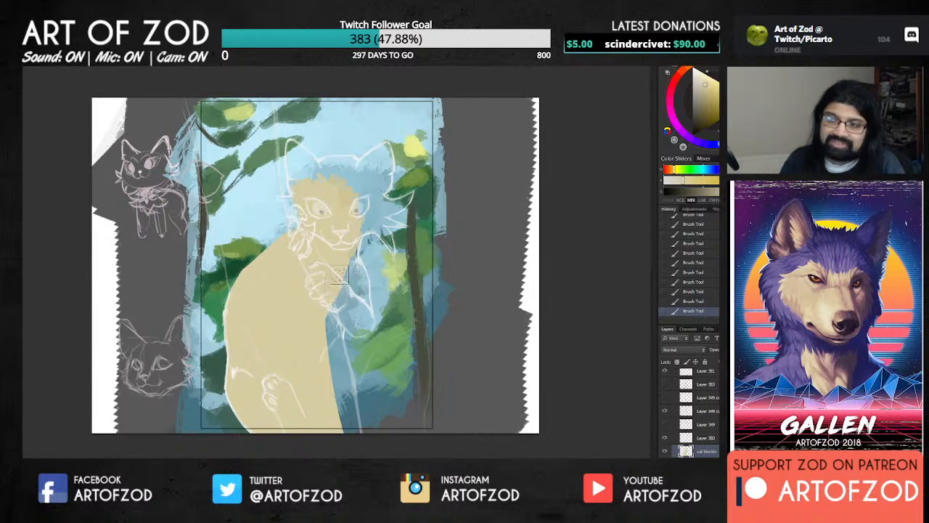
{"action": "mouse_move", "coordinate": [337, 279]}
{"action": "left_mouse_down"}
{"action": "mouse_move", "coordinate": [348, 247]}
{"action": "mouse_move", "coordinate": [350, 281]}
{"action": "left_mouse_up"}
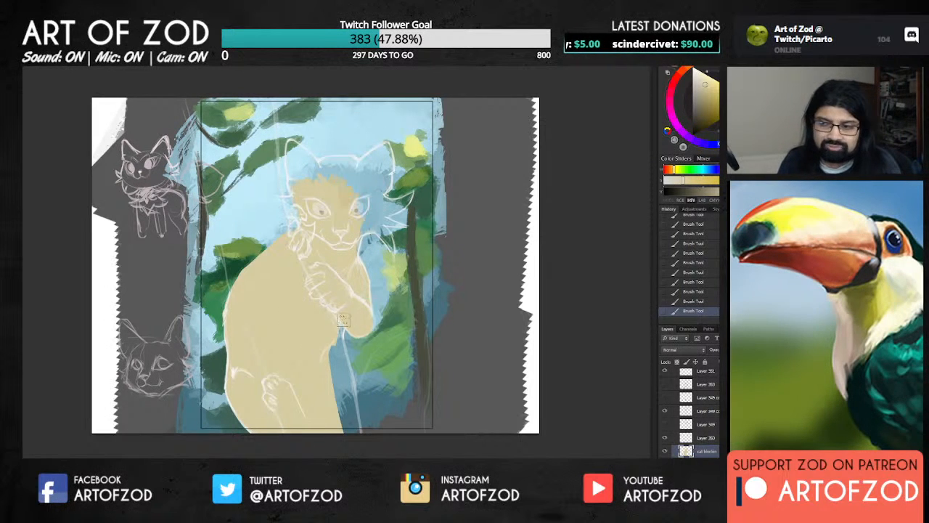
{"action": "mouse_move", "coordinate": [333, 341]}
{"action": "left_mouse_down"}
{"action": "mouse_move", "coordinate": [341, 402]}
{"action": "mouse_move", "coordinate": [331, 327]}
{"action": "mouse_move", "coordinate": [341, 413]}
{"action": "mouse_move", "coordinate": [335, 333]}
{"action": "mouse_move", "coordinate": [348, 387]}
{"action": "mouse_move", "coordinate": [333, 326]}
{"action": "mouse_move", "coordinate": [349, 454]}
{"action": "left_mouse_up"}
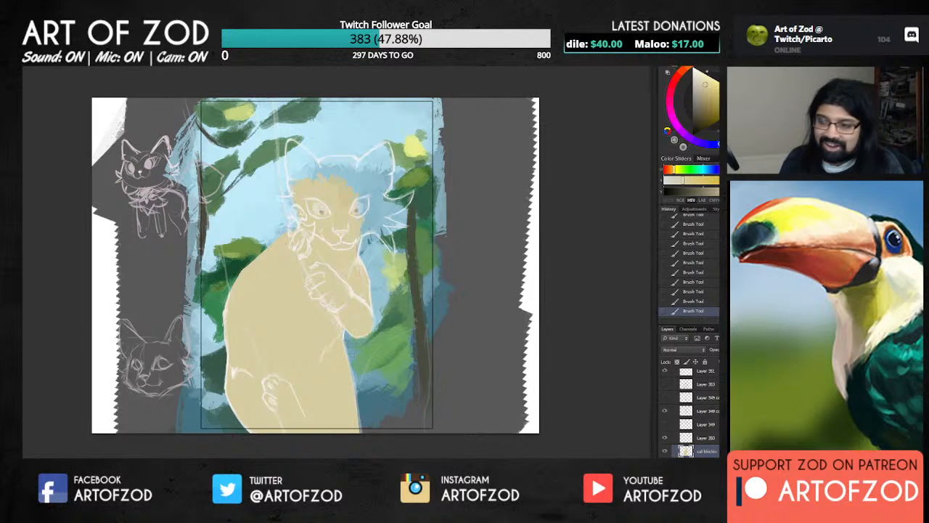
{"action": "key", "text": "e"}
{"action": "mouse_move", "coordinate": [351, 352]}
{"action": "left_mouse_down"}
{"action": "mouse_move", "coordinate": [354, 436]}
{"action": "mouse_move", "coordinate": [349, 416]}
{"action": "mouse_move", "coordinate": [343, 454]}
{"action": "left_mouse_up"}
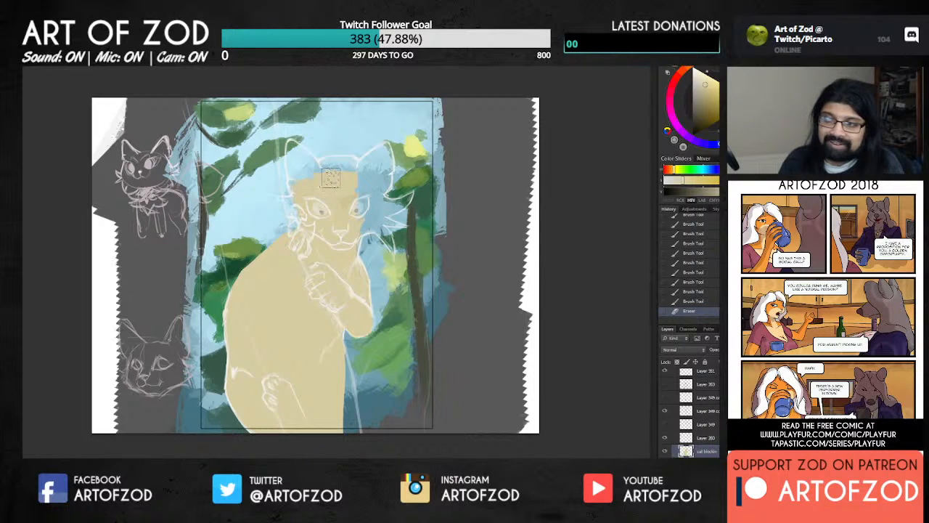
Fill the cat's forehead and the ear above the raised paw with tan, extending the color toward the other ear.
{"action": "key", "text": "b"}
{"action": "mouse_move", "coordinate": [330, 178]}
{"action": "left_mouse_down"}
{"action": "mouse_move", "coordinate": [351, 169]}
{"action": "mouse_move", "coordinate": [328, 168]}
{"action": "mouse_move", "coordinate": [345, 162]}
{"action": "mouse_move", "coordinate": [323, 166]}
{"action": "mouse_move", "coordinate": [338, 157]}
{"action": "mouse_move", "coordinate": [305, 174]}
{"action": "left_mouse_up"}
{"action": "mouse_move", "coordinate": [305, 169]}
{"action": "left_mouse_down"}
{"action": "mouse_move", "coordinate": [313, 165]}
{"action": "mouse_move", "coordinate": [303, 192]}
{"action": "mouse_move", "coordinate": [290, 155]}
{"action": "left_mouse_up"}
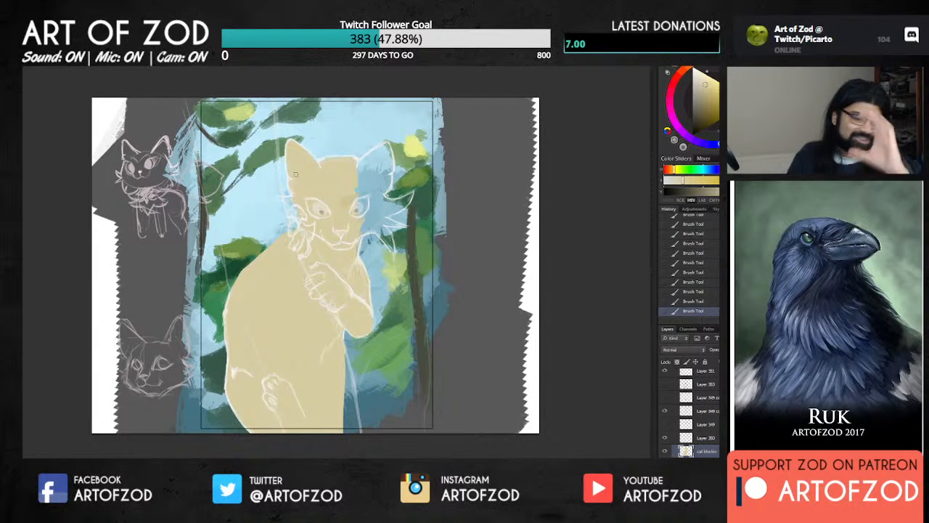
{"action": "mouse_move", "coordinate": [355, 188]}
{"action": "left_mouse_down"}
{"action": "mouse_move", "coordinate": [355, 214]}
{"action": "mouse_move", "coordinate": [364, 184]}
{"action": "mouse_move", "coordinate": [351, 208]}
{"action": "mouse_move", "coordinate": [329, 218]}
{"action": "mouse_move", "coordinate": [373, 178]}
{"action": "mouse_move", "coordinate": [352, 196]}
{"action": "left_mouse_up"}
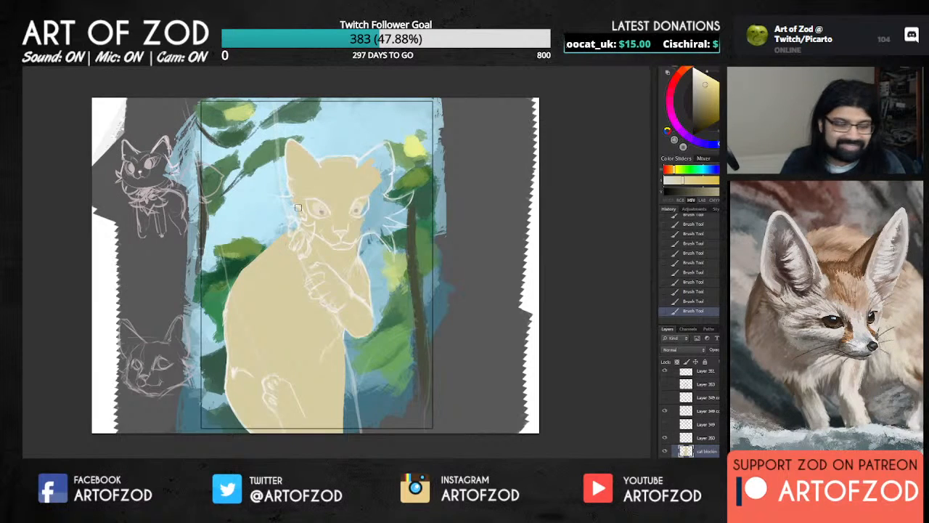
Extend the cat's tan silhouette into the sketched cheek-fur tufts opposite the raised paw, and clean the edges between them.
{"action": "scroll", "coordinate": [297, 208], "scroll_direction": "up", "scroll_amount": 3}
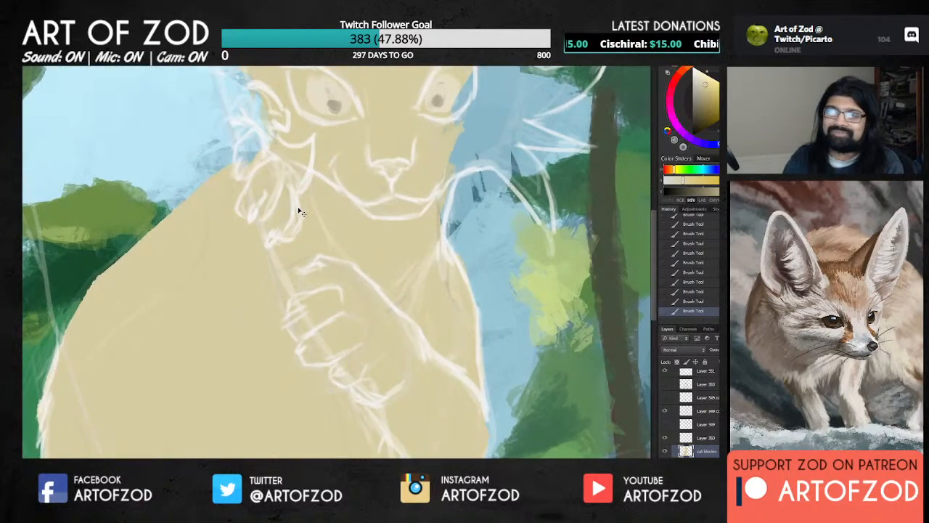
{"action": "scroll", "coordinate": [301, 211], "scroll_direction": "down", "scroll_amount": 1}
{"action": "scroll", "coordinate": [300, 210], "scroll_direction": "up", "scroll_amount": 3}
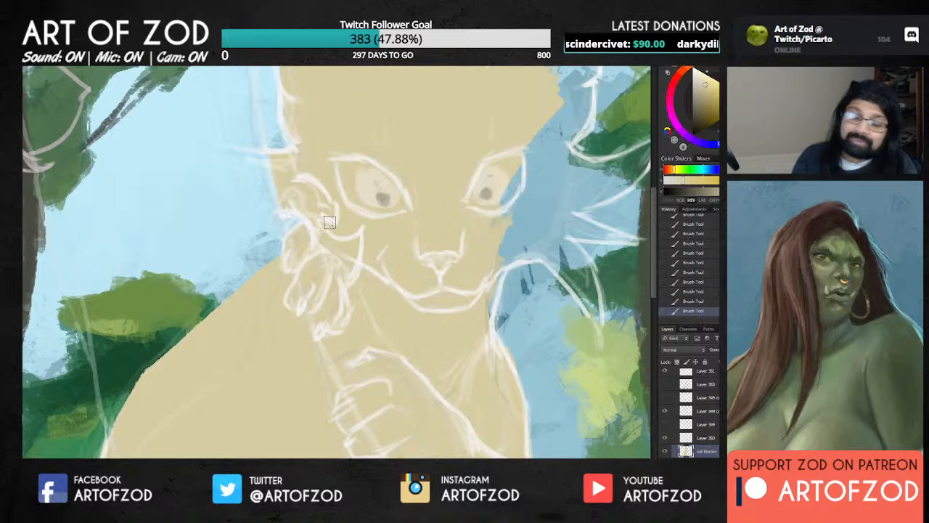
{"action": "key", "text": "ctrl+minus"}
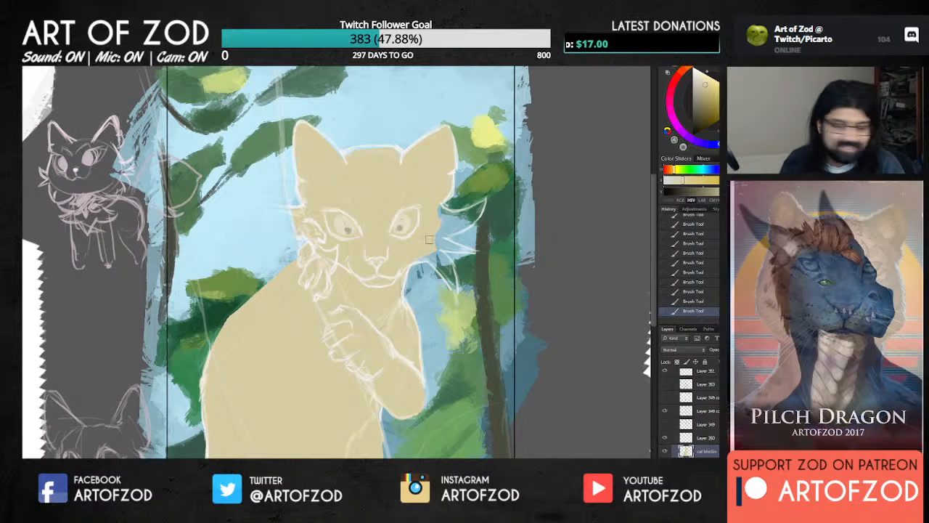
{"action": "mouse_move", "coordinate": [409, 259]}
{"action": "left_mouse_down"}
{"action": "mouse_move", "coordinate": [434, 260]}
{"action": "mouse_move", "coordinate": [427, 243]}
{"action": "mouse_move", "coordinate": [454, 288]}
{"action": "left_mouse_up"}
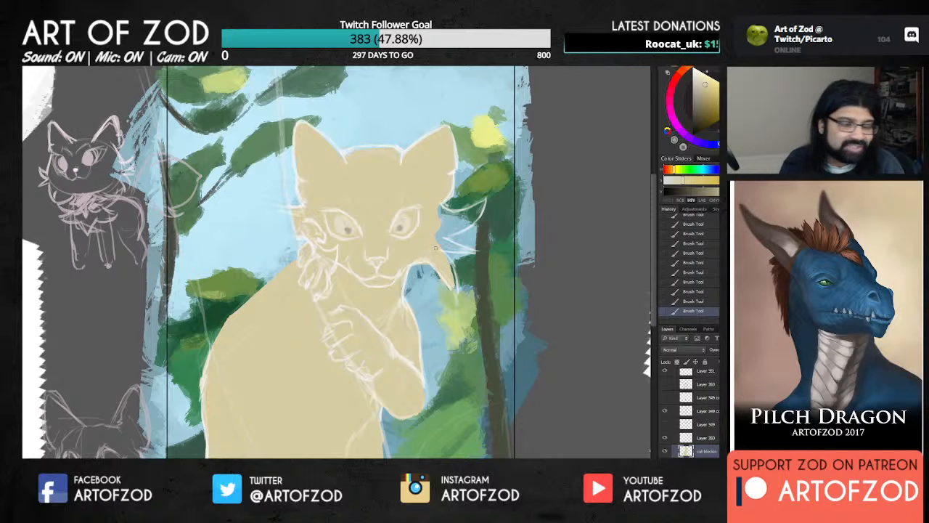
{"action": "left_click_drag", "start_coordinate": [439, 247], "coordinate": [456, 297]}
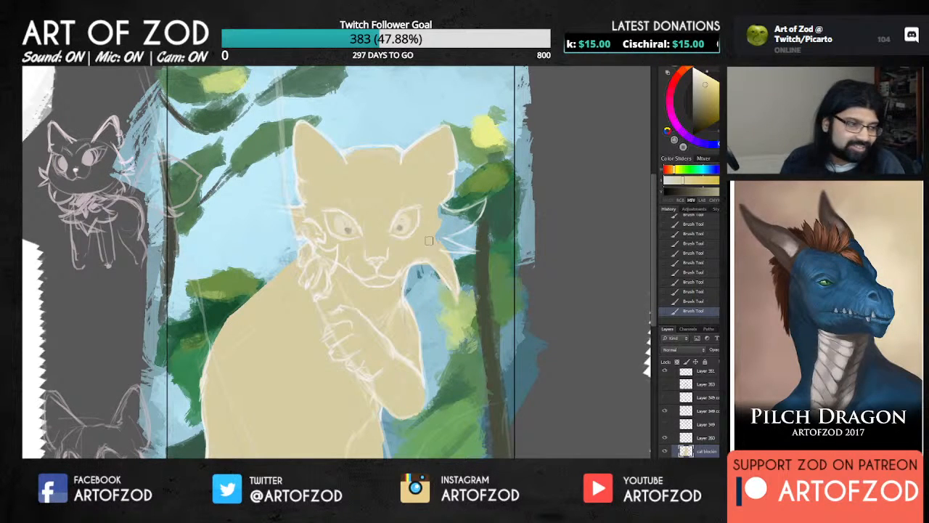
{"action": "key", "text": "e"}
{"action": "left_click_drag", "start_coordinate": [442, 251], "coordinate": [445, 217]}
{"action": "mouse_move", "coordinate": [438, 209]}
{"action": "left_mouse_down"}
{"action": "mouse_move", "coordinate": [460, 219]}
{"action": "mouse_move", "coordinate": [439, 209]}
{"action": "mouse_move", "coordinate": [477, 208]}
{"action": "mouse_move", "coordinate": [446, 212]}
{"action": "mouse_move", "coordinate": [475, 209]}
{"action": "mouse_move", "coordinate": [440, 232]}
{"action": "left_mouse_up"}
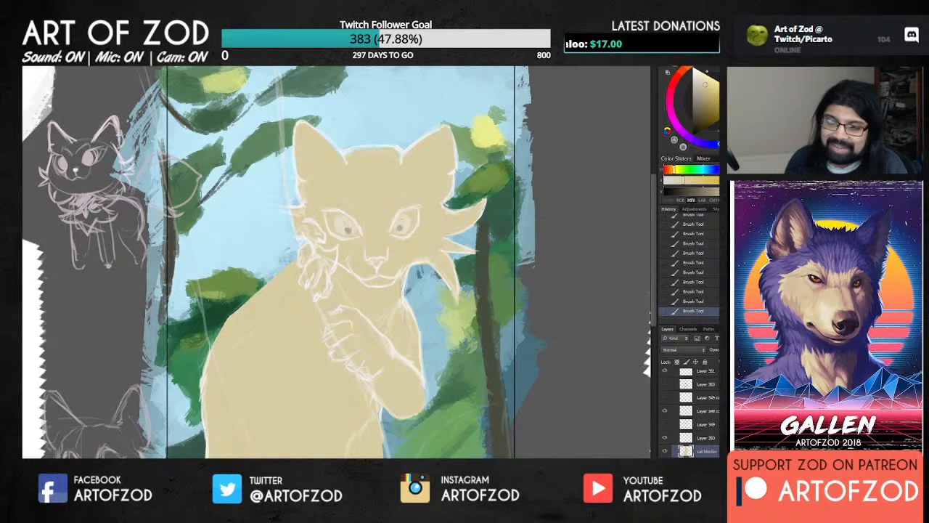
Trim stray tan along the back's edge and refine the three pointed cheek tufts with brush and eraser strokes.
{"action": "left_click_drag", "start_coordinate": [229, 316], "coordinate": [215, 336]}
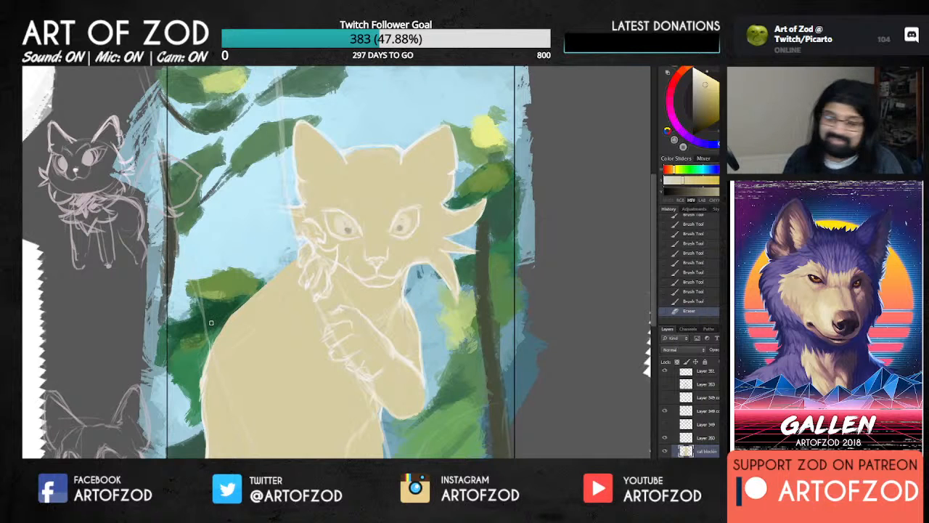
{"action": "left_click_drag", "start_coordinate": [400, 284], "coordinate": [393, 299]}
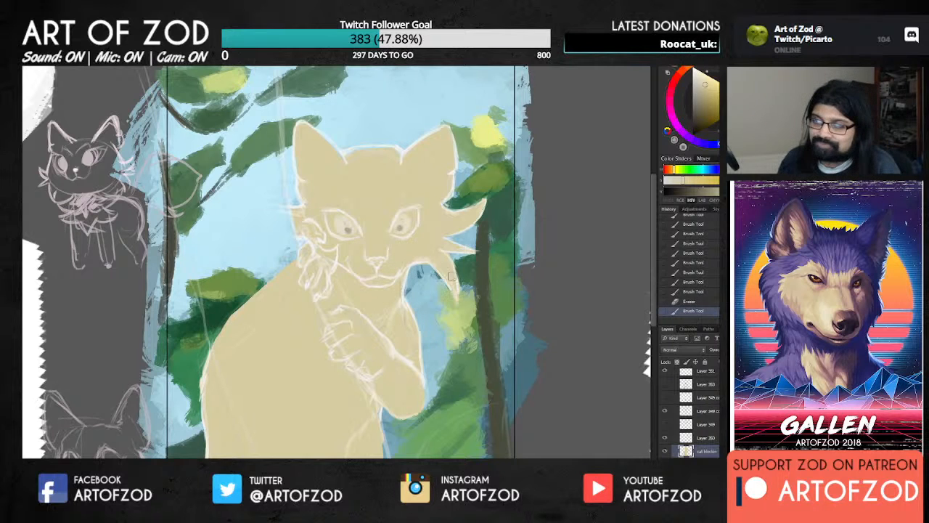
{"action": "left_click_drag", "start_coordinate": [423, 250], "coordinate": [440, 266]}
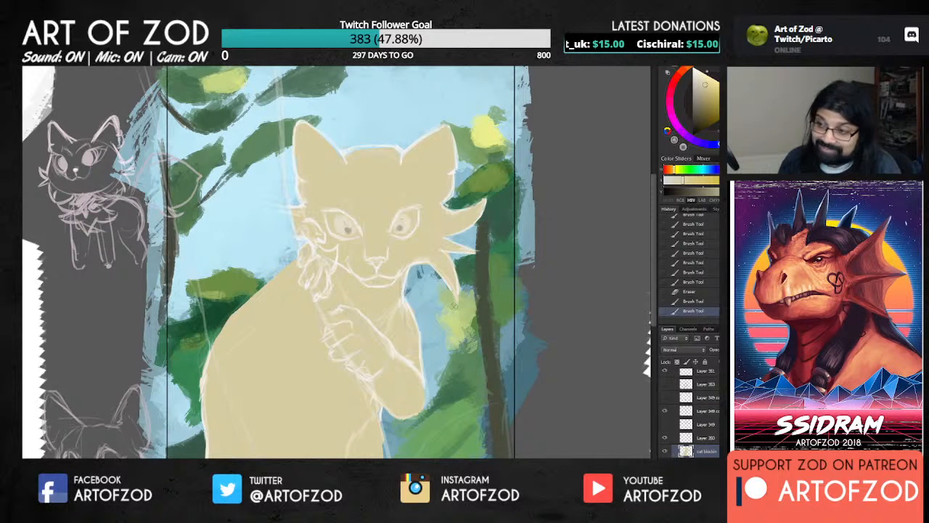
{"action": "mouse_move", "coordinate": [454, 301]}
{"action": "left_mouse_down"}
{"action": "mouse_move", "coordinate": [467, 259]}
{"action": "mouse_move", "coordinate": [461, 285]}
{"action": "left_mouse_up"}
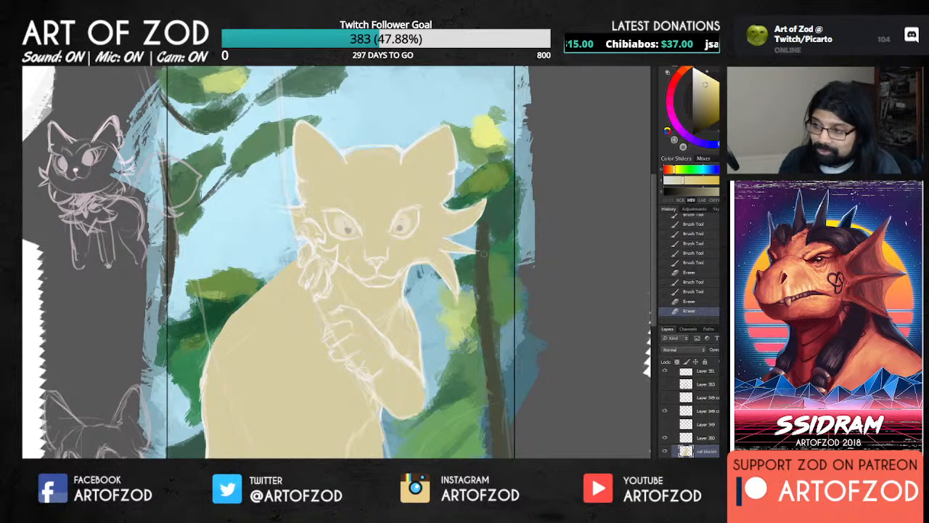
{"action": "left_click_drag", "start_coordinate": [473, 249], "coordinate": [468, 245]}
{"action": "mouse_move", "coordinate": [453, 206]}
{"action": "left_mouse_down"}
{"action": "mouse_move", "coordinate": [480, 202]}
{"action": "mouse_move", "coordinate": [465, 212]}
{"action": "mouse_move", "coordinate": [484, 199]}
{"action": "left_mouse_up"}
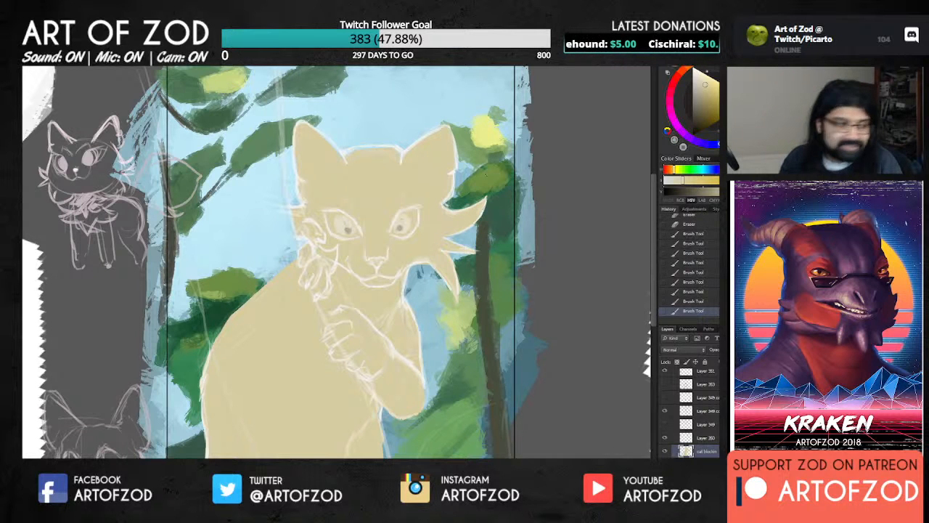
Smooth the uppermost cheek tuft's outline in tan and erase the excess around its pointed tip.
{"action": "key", "text": "ctrl+plus"}
{"action": "left_click_drag", "start_coordinate": [494, 239], "coordinate": [306, 371]}
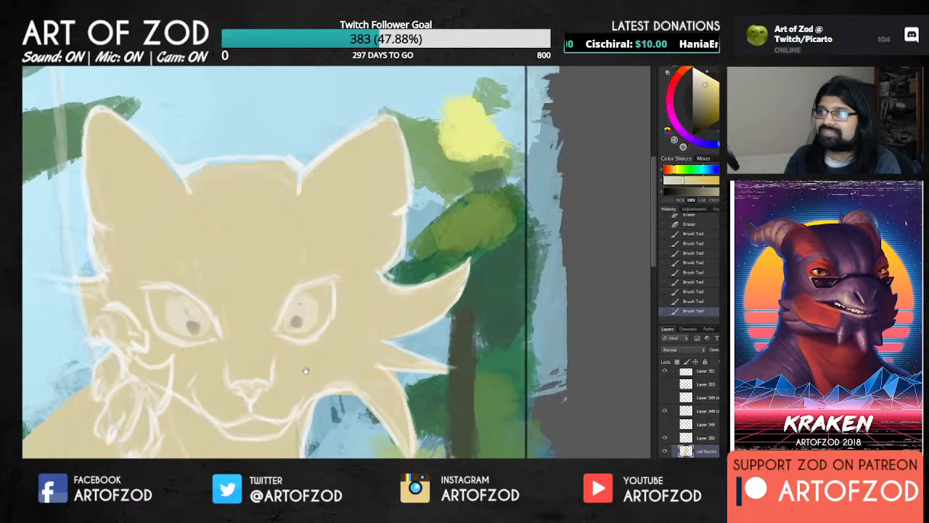
{"action": "mouse_move", "coordinate": [443, 282]}
{"action": "left_mouse_down"}
{"action": "mouse_move", "coordinate": [469, 259]}
{"action": "mouse_move", "coordinate": [455, 295]}
{"action": "left_mouse_up"}
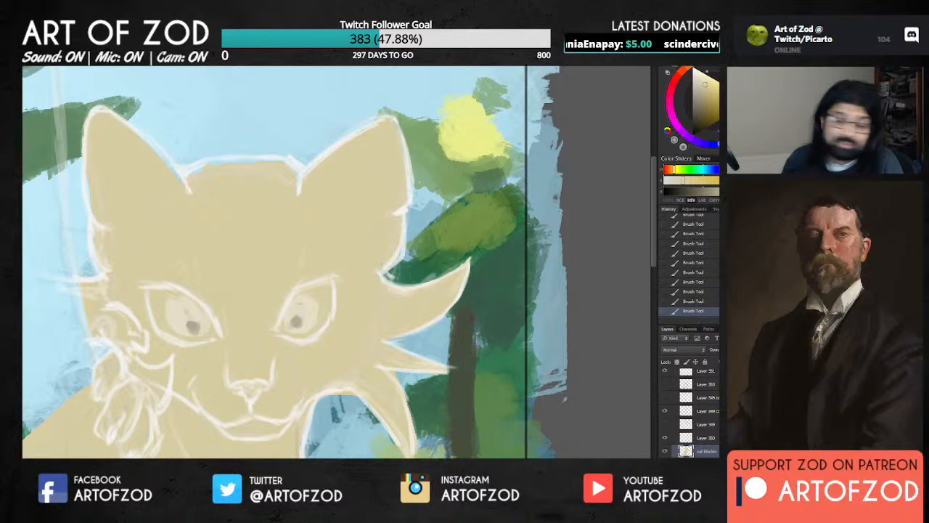
{"action": "key", "text": "e"}
{"action": "left_click_drag", "start_coordinate": [460, 262], "coordinate": [480, 250]}
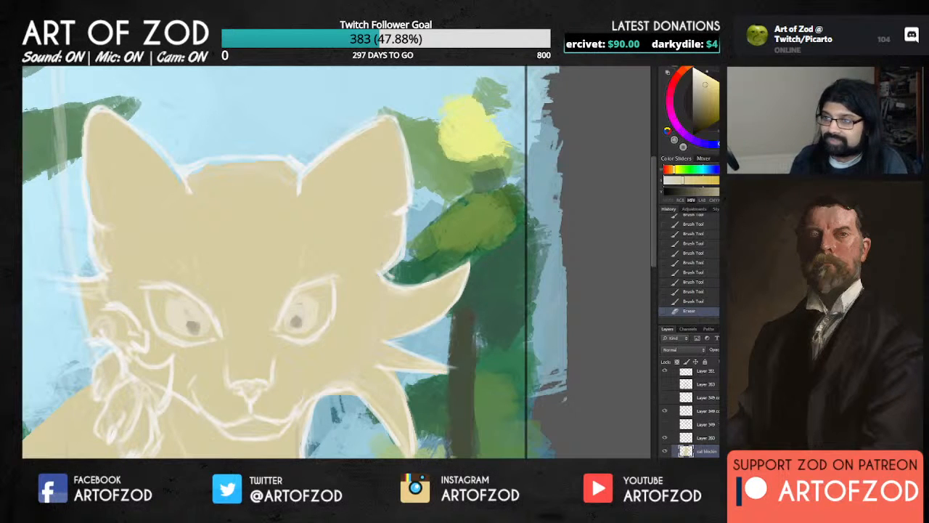
Toggle the sketch layers Layer 351 and Layer 354 off and on to check the head's silhouette without its lines.
{"action": "scroll", "coordinate": [689, 406], "scroll_direction": "up", "scroll_amount": 1}
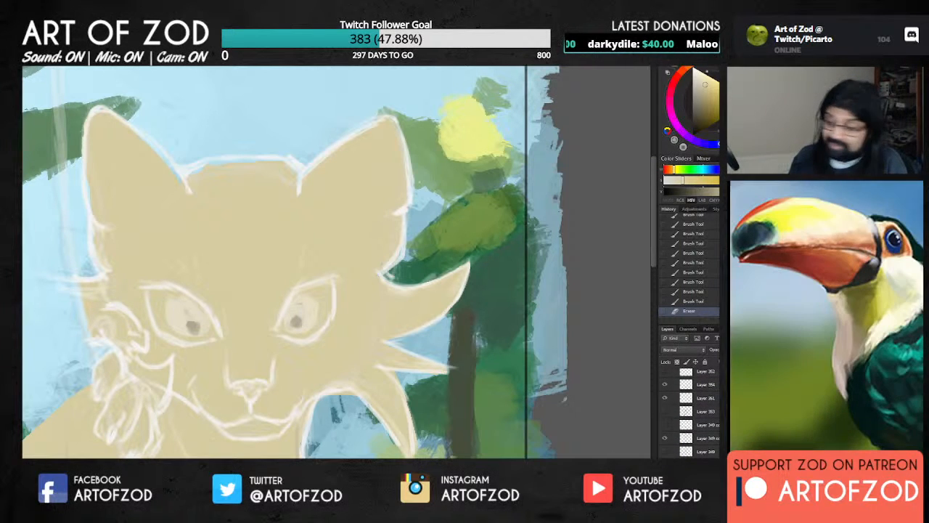
{"action": "left_click", "coordinate": [666, 398]}
{"action": "left_click", "coordinate": [665, 398]}
{"action": "left_click", "coordinate": [664, 385]}
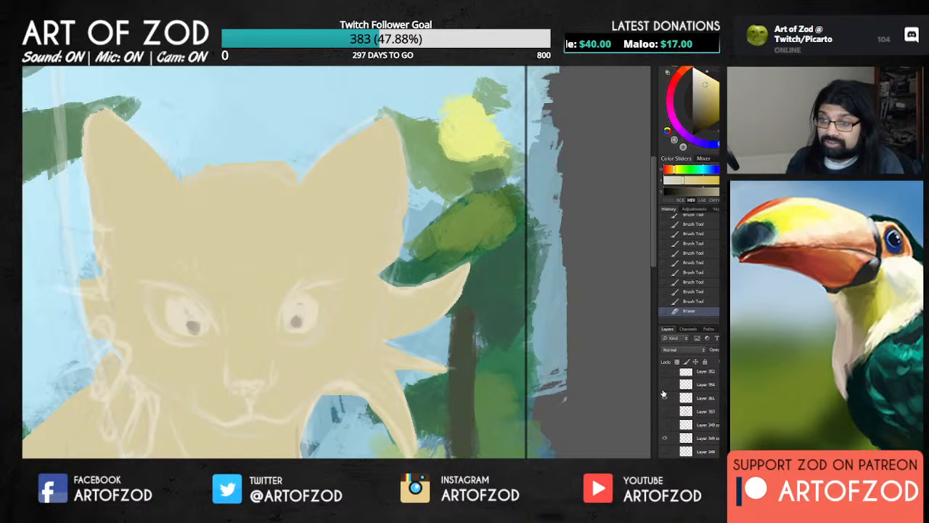
{"action": "left_click", "coordinate": [664, 385]}
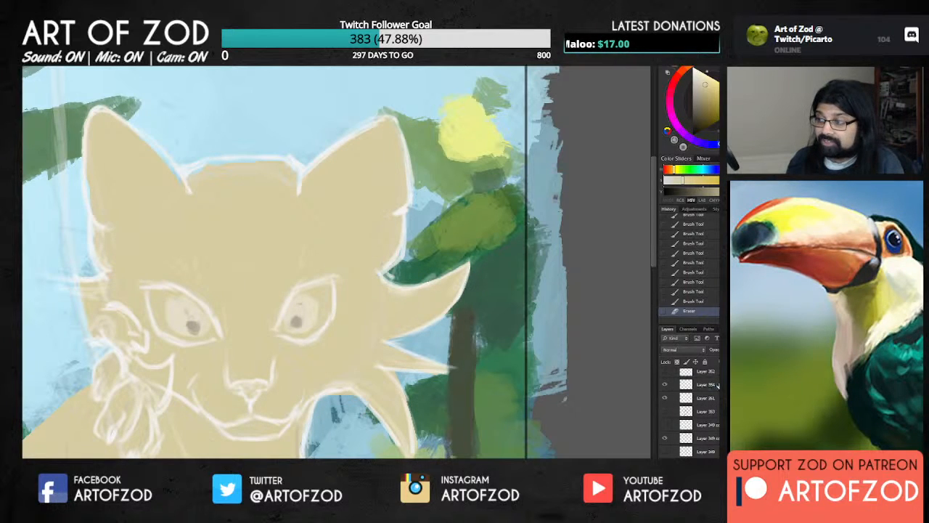
Lower the opacity of the sketch lines on Layer 354.
{"action": "left_click", "coordinate": [713, 386]}
{"action": "left_click_drag", "start_coordinate": [715, 350], "coordinate": [708, 350]}
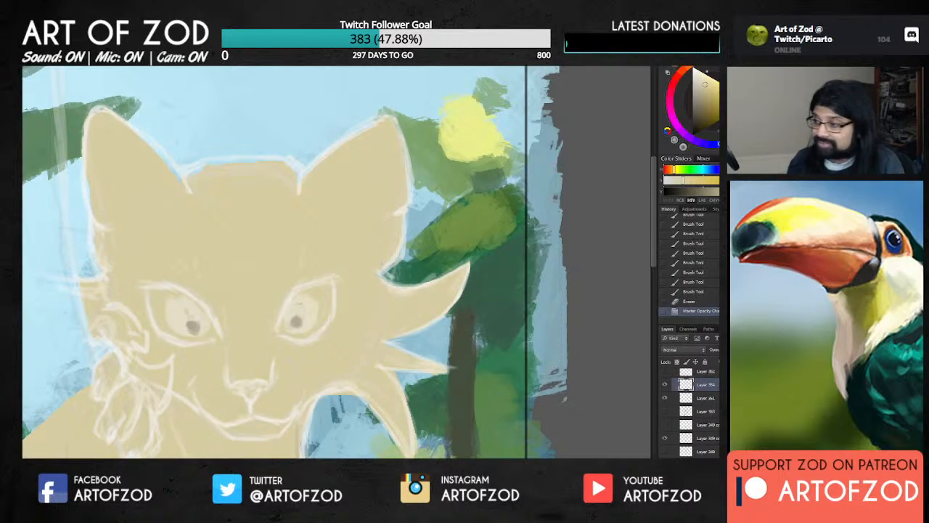
Paint beige on the cat blockin layer to fill the upper edge and tip of the ear beside the yellow foliage.
{"action": "scroll", "coordinate": [706, 410], "scroll_direction": "down", "scroll_amount": 5}
{"action": "scroll", "coordinate": [706, 411], "scroll_direction": "up", "scroll_amount": 1}
{"action": "left_click", "coordinate": [707, 397]}
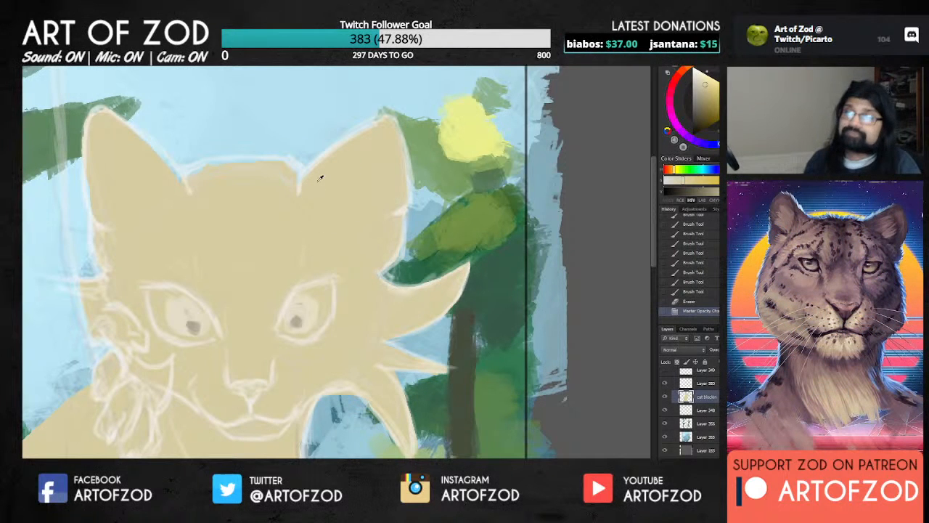
{"action": "left_click_drag", "start_coordinate": [317, 167], "coordinate": [309, 175]}
{"action": "mouse_move", "coordinate": [339, 149]}
{"action": "left_mouse_down"}
{"action": "mouse_move", "coordinate": [297, 187]}
{"action": "mouse_move", "coordinate": [323, 162]}
{"action": "left_mouse_up"}
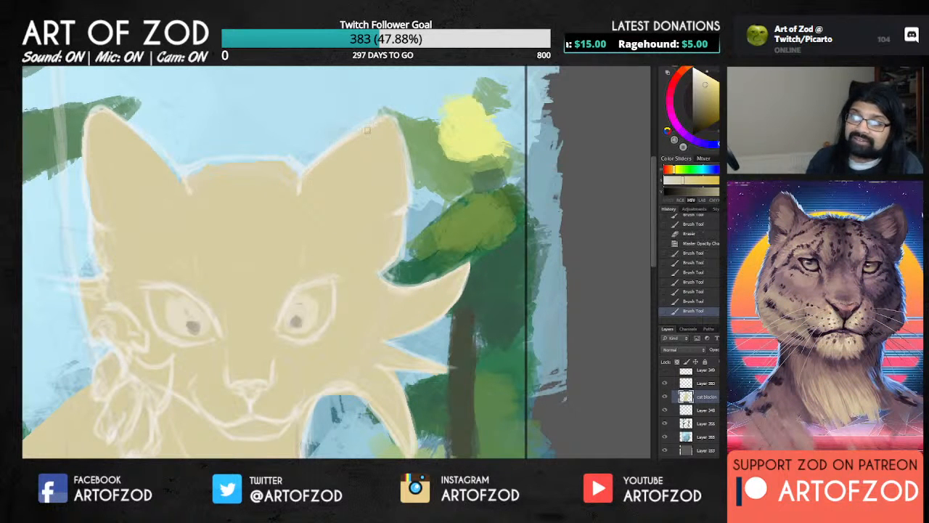
{"action": "mouse_move", "coordinate": [380, 120]}
{"action": "left_mouse_down"}
{"action": "mouse_move", "coordinate": [329, 155]}
{"action": "mouse_move", "coordinate": [370, 130]}
{"action": "mouse_move", "coordinate": [398, 140]}
{"action": "left_mouse_up"}
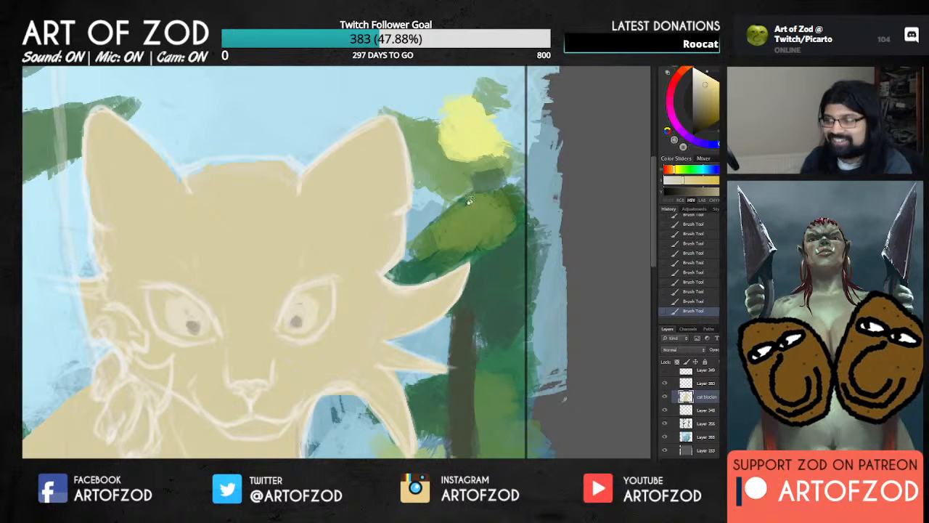
Erase the excess beige at the tip of the middle cheek fur tuft to shorten its point.
{"action": "key", "text": "r"}
{"action": "left_click_drag", "start_coordinate": [469, 201], "coordinate": [390, 294]}
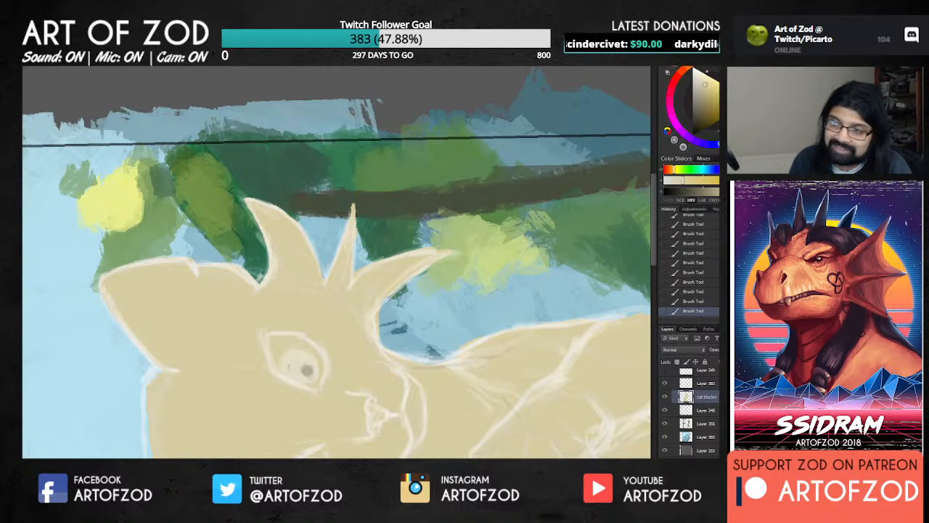
{"action": "left_click_drag", "start_coordinate": [353, 206], "coordinate": [342, 228]}
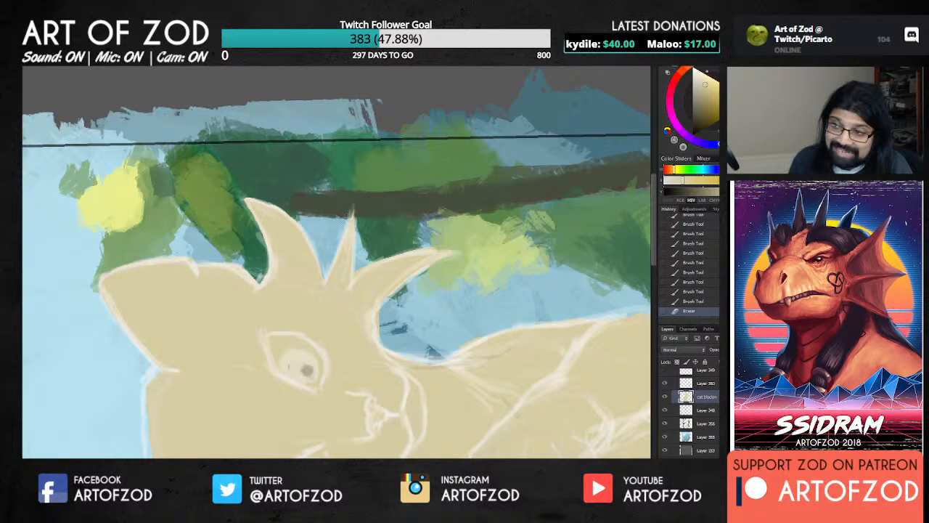
{"action": "left_click", "coordinate": [320, 194]}
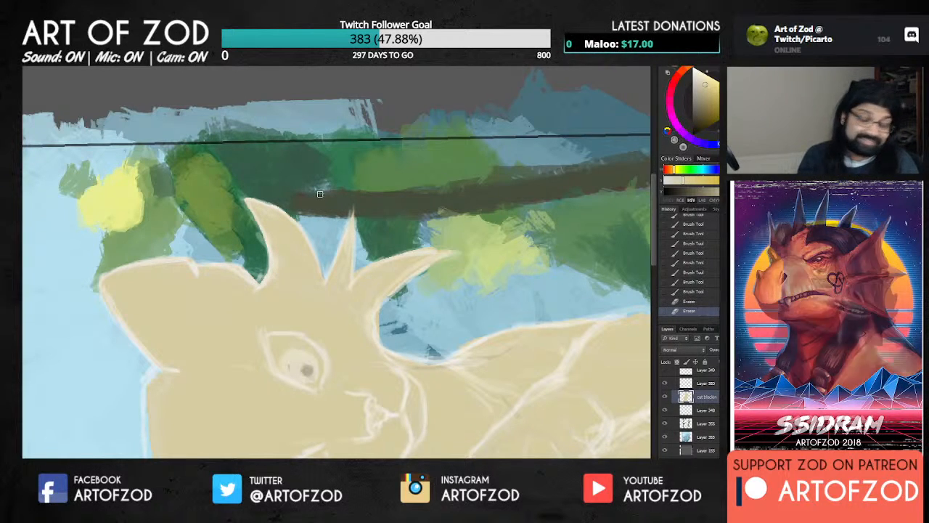
Reshape the inner edge of the lowest cheek tuft with alternating beige brush and eraser strokes.
{"action": "left_click_drag", "start_coordinate": [384, 275], "coordinate": [402, 270]}
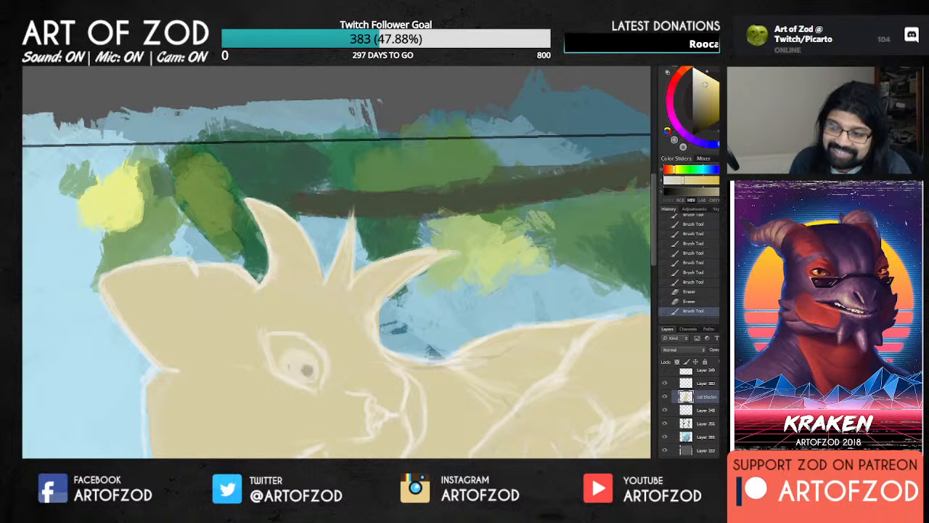
{"action": "mouse_move", "coordinate": [385, 306]}
{"action": "left_mouse_down"}
{"action": "mouse_move", "coordinate": [424, 265]}
{"action": "mouse_move", "coordinate": [387, 260]}
{"action": "mouse_move", "coordinate": [395, 255]}
{"action": "left_mouse_up"}
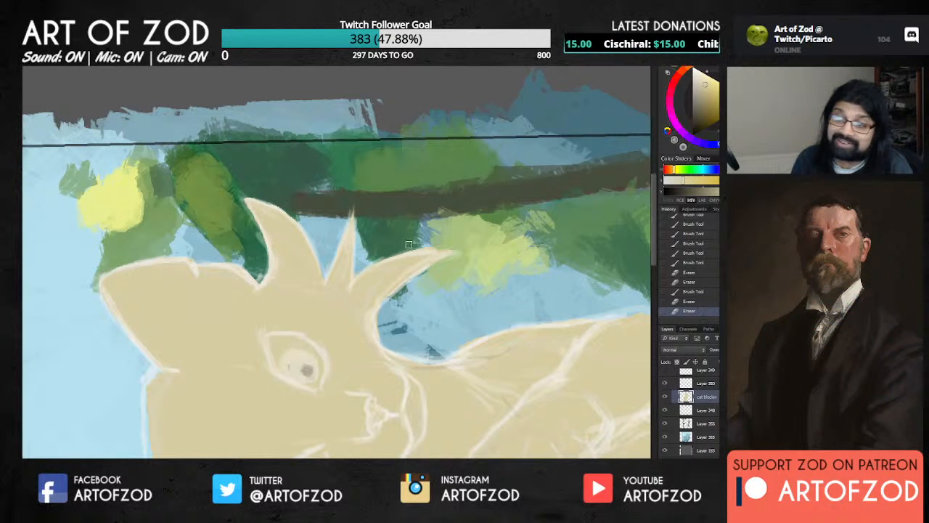
{"action": "left_click_drag", "start_coordinate": [401, 259], "coordinate": [411, 256]}
{"action": "left_click_drag", "start_coordinate": [375, 274], "coordinate": [419, 255]}
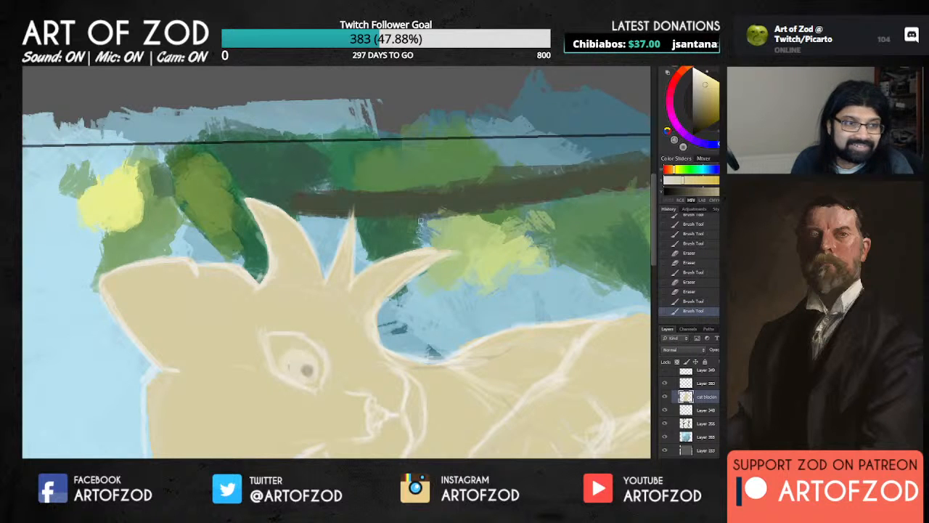
Refine the lowest cheek tuft's outer edge with beige strokes and clean up the notch beside the middle tuft with the eraser.
{"action": "key", "text": "r"}
{"action": "left_click_drag", "start_coordinate": [421, 207], "coordinate": [406, 102]}
{"action": "key", "text": "space"}
{"action": "left_click_drag", "start_coordinate": [420, 145], "coordinate": [380, 173]}
{"action": "key", "text": "r"}
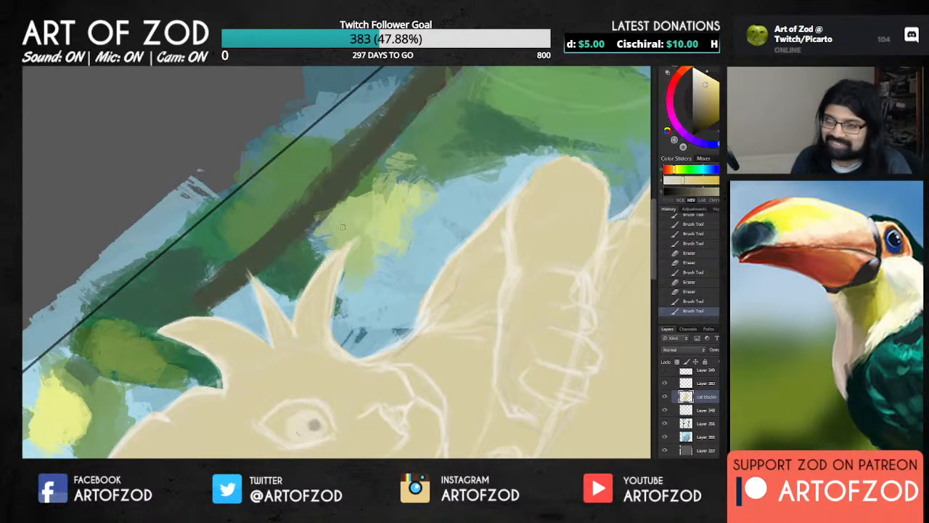
{"action": "mouse_move", "coordinate": [316, 277]}
{"action": "left_mouse_down"}
{"action": "mouse_move", "coordinate": [349, 243]}
{"action": "mouse_move", "coordinate": [334, 254]}
{"action": "left_mouse_up"}
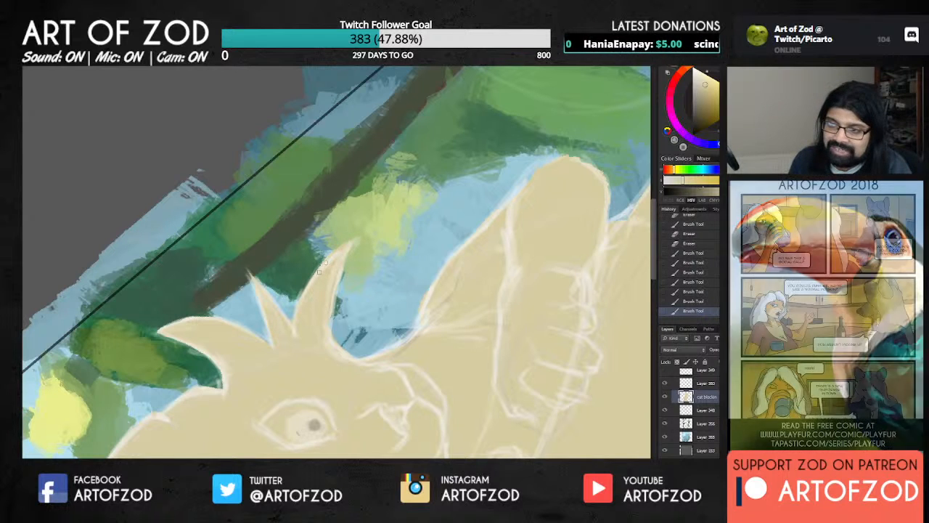
{"action": "left_click_drag", "start_coordinate": [296, 327], "coordinate": [318, 269]}
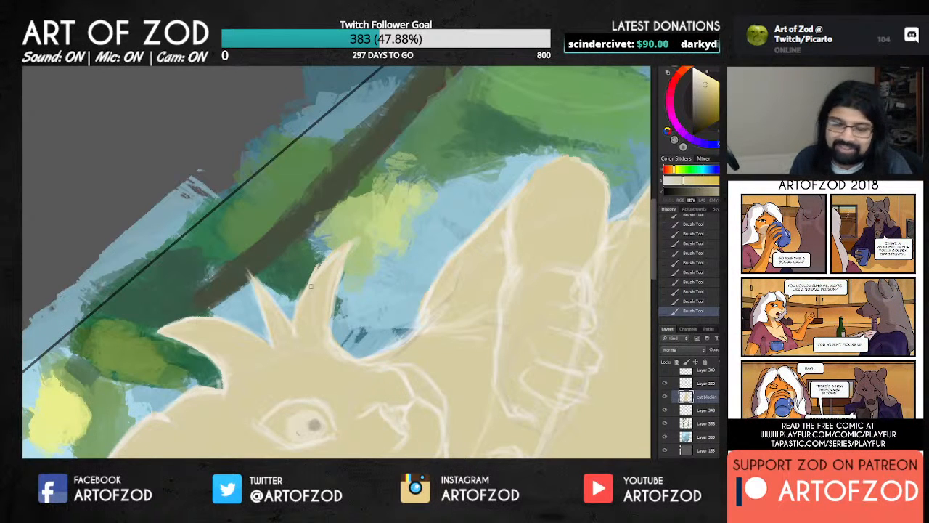
{"action": "key", "text": "ctrl+z"}
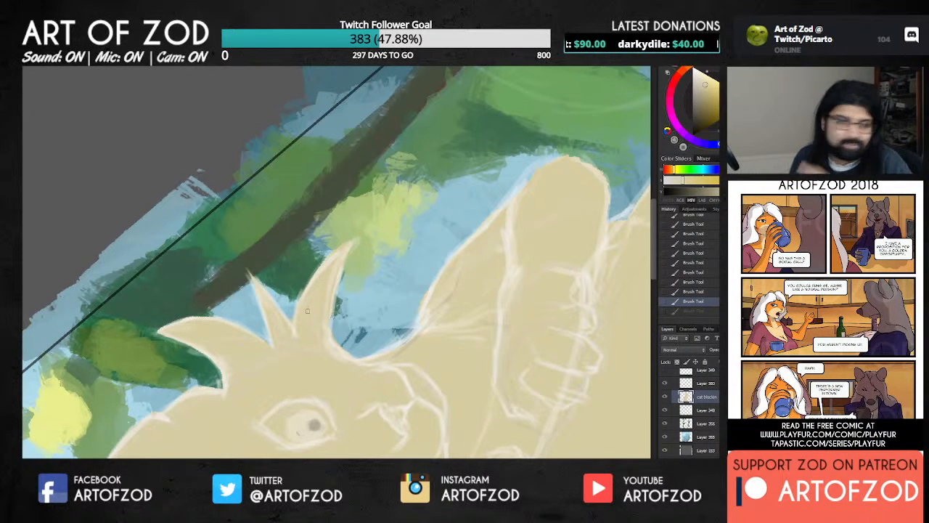
{"action": "left_click_drag", "start_coordinate": [296, 332], "coordinate": [302, 319]}
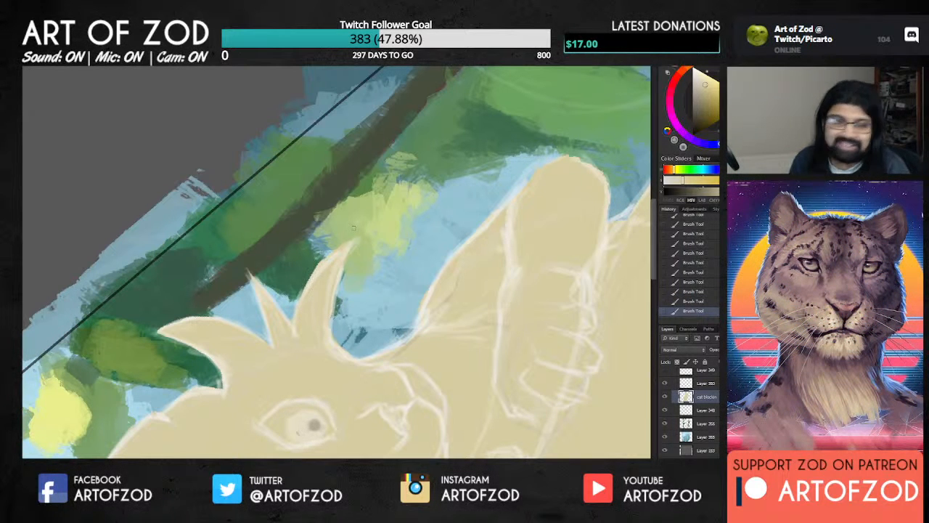
{"action": "left_click_drag", "start_coordinate": [293, 328], "coordinate": [296, 335]}
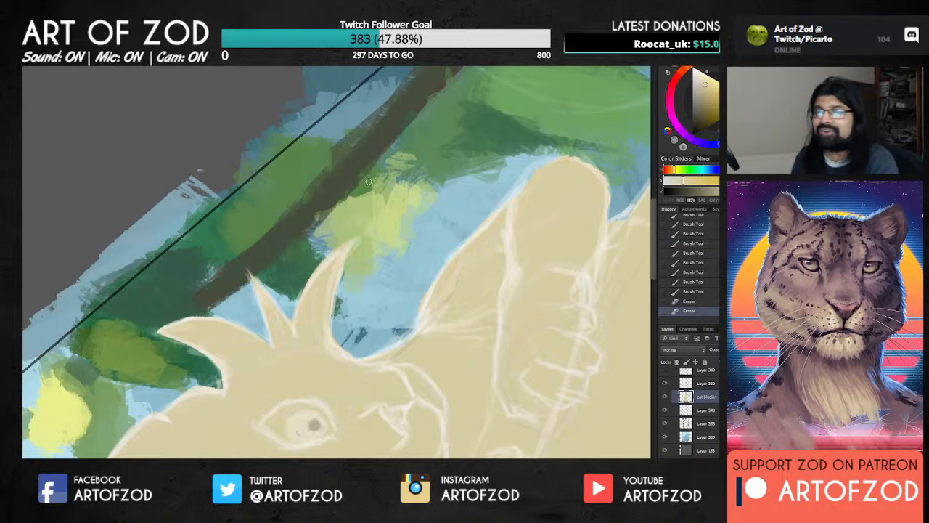
Paint beige along the neck-facing edge of the lowest cheek tuft and into the corner where jaw meets shoulder.
{"action": "key", "text": "Escape"}
{"action": "left_click_drag", "start_coordinate": [294, 283], "coordinate": [323, 287]}
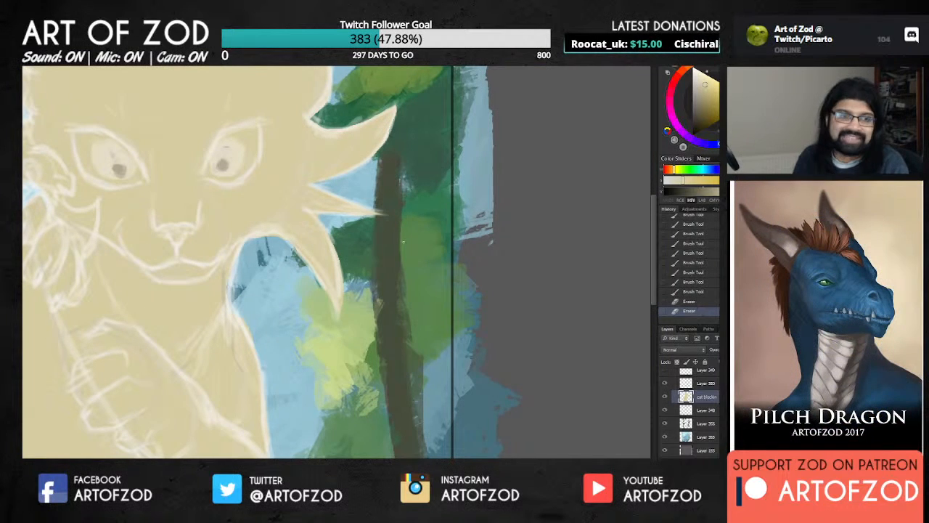
{"action": "key", "text": "r"}
{"action": "left_click_drag", "start_coordinate": [399, 223], "coordinate": [422, 271]}
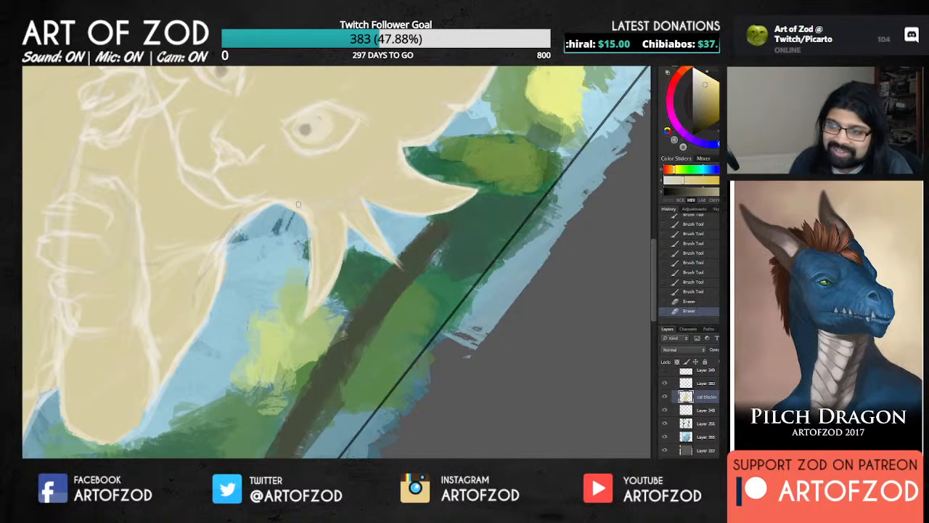
{"action": "left_click_drag", "start_coordinate": [314, 230], "coordinate": [312, 241]}
{"action": "left_click_drag", "start_coordinate": [309, 218], "coordinate": [310, 238]}
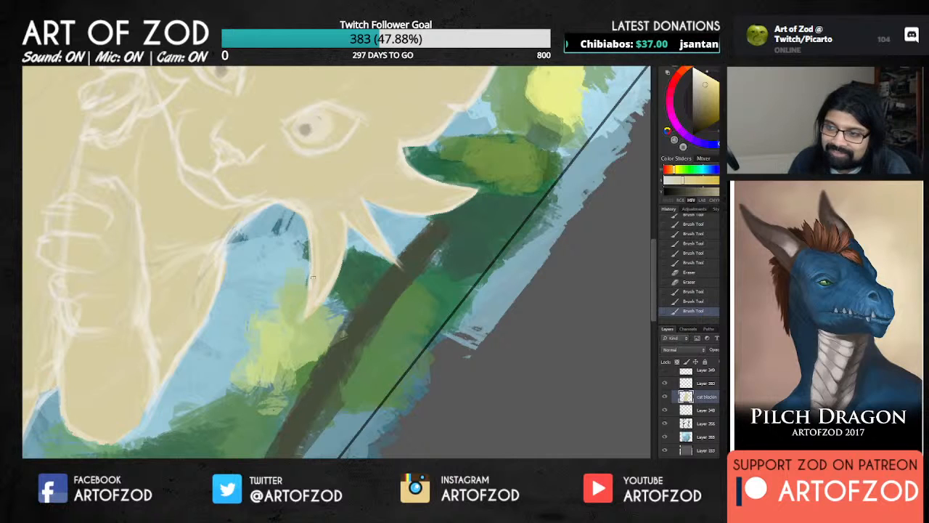
{"action": "mouse_move", "coordinate": [313, 278]}
{"action": "left_mouse_down"}
{"action": "mouse_move", "coordinate": [316, 263]}
{"action": "mouse_move", "coordinate": [310, 269]}
{"action": "left_mouse_up"}
{"action": "left_click_drag", "start_coordinate": [306, 232], "coordinate": [305, 245]}
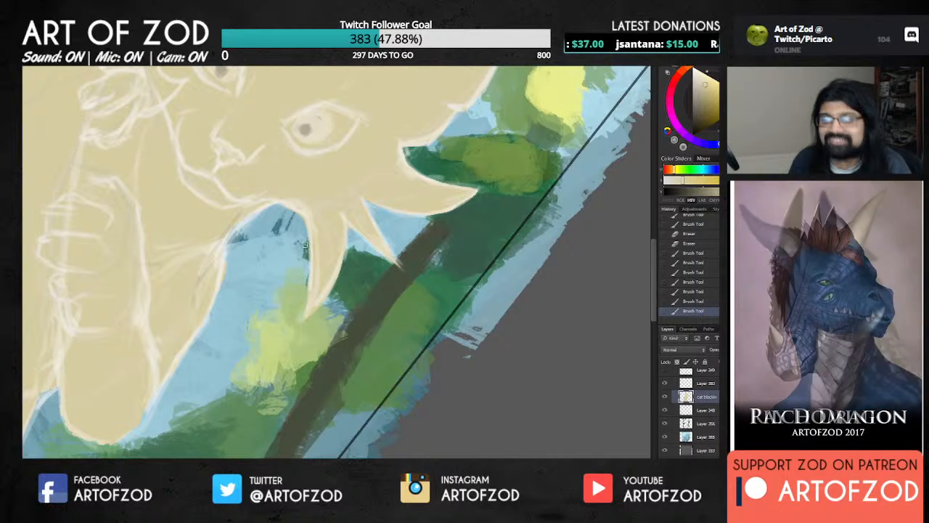
{"action": "left_click_drag", "start_coordinate": [241, 218], "coordinate": [244, 218]}
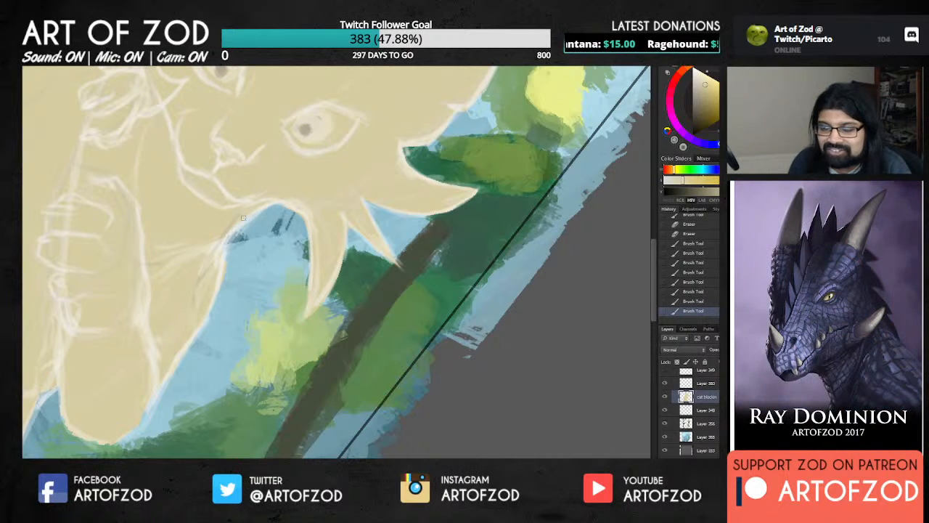
Trim the raised arm's outer edge below the shoulder with the eraser and fill its contour in beige down to the elbow.
{"action": "mouse_move", "coordinate": [224, 251]}
{"action": "left_mouse_down"}
{"action": "mouse_move", "coordinate": [222, 274]}
{"action": "mouse_move", "coordinate": [222, 252]}
{"action": "mouse_move", "coordinate": [218, 272]}
{"action": "mouse_move", "coordinate": [265, 264]}
{"action": "mouse_move", "coordinate": [328, 211]}
{"action": "left_mouse_up"}
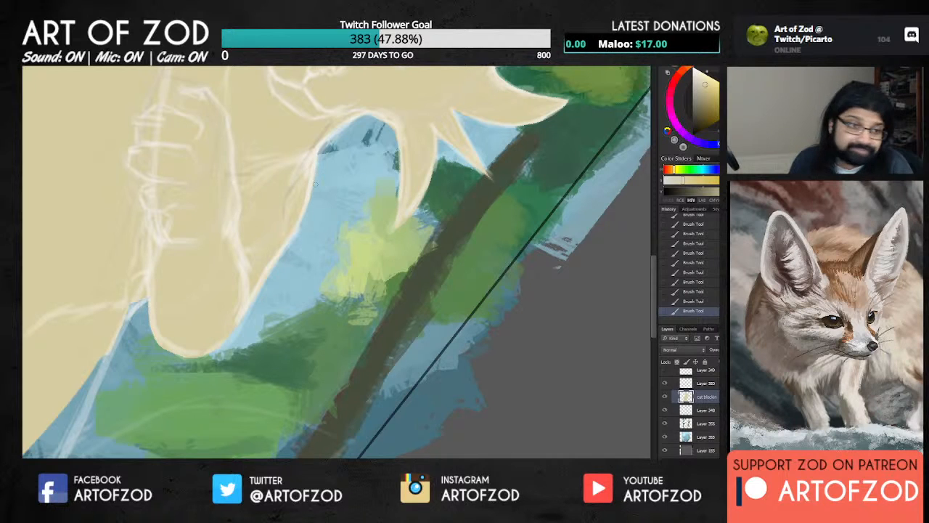
{"action": "key", "text": "e"}
{"action": "left_click_drag", "start_coordinate": [315, 185], "coordinate": [290, 177]}
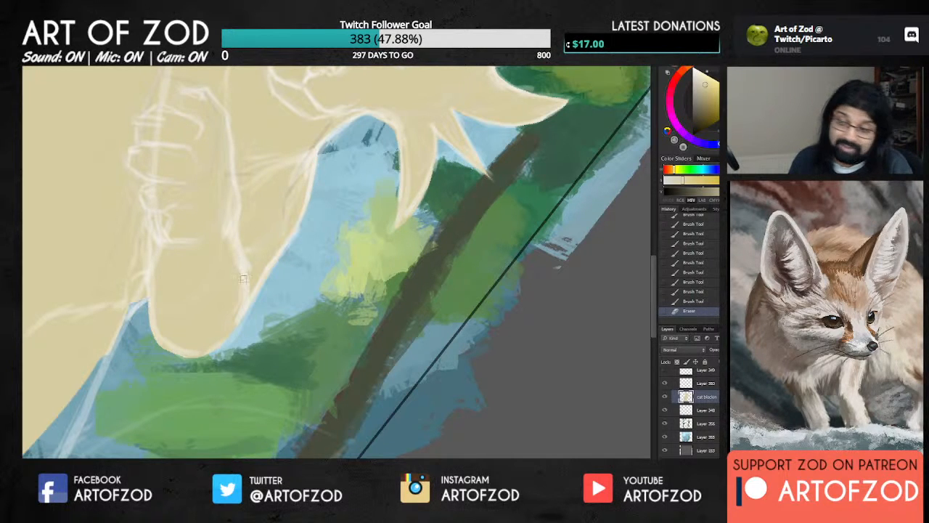
{"action": "key", "text": "b"}
{"action": "left_click_drag", "start_coordinate": [204, 345], "coordinate": [263, 275]}
{"action": "mouse_move", "coordinate": [239, 308]}
{"action": "left_mouse_down"}
{"action": "mouse_move", "coordinate": [284, 242]}
{"action": "mouse_move", "coordinate": [277, 258]}
{"action": "mouse_move", "coordinate": [308, 157]}
{"action": "mouse_move", "coordinate": [320, 153]}
{"action": "mouse_move", "coordinate": [308, 170]}
{"action": "mouse_move", "coordinate": [312, 143]}
{"action": "mouse_move", "coordinate": [306, 200]}
{"action": "mouse_move", "coordinate": [284, 245]}
{"action": "left_mouse_up"}
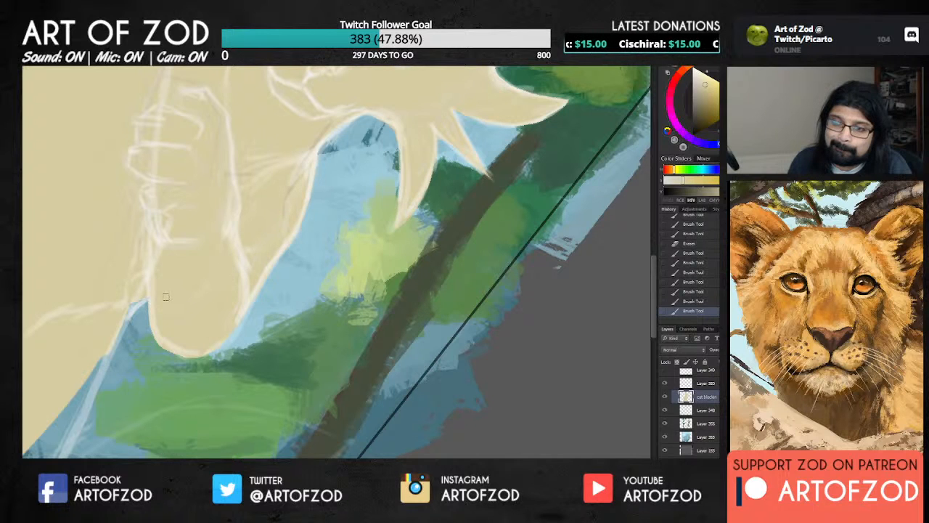
{"action": "left_click_drag", "start_coordinate": [165, 296], "coordinate": [180, 304]}
Paint beige along the torso's side edge just below the raised arm's elbow.
{"action": "key", "text": "Escape"}
{"action": "mouse_move", "coordinate": [238, 369]}
{"action": "left_mouse_down"}
{"action": "mouse_move", "coordinate": [293, 135]}
{"action": "mouse_move", "coordinate": [326, 108]}
{"action": "mouse_move", "coordinate": [277, 157]}
{"action": "left_mouse_up"}
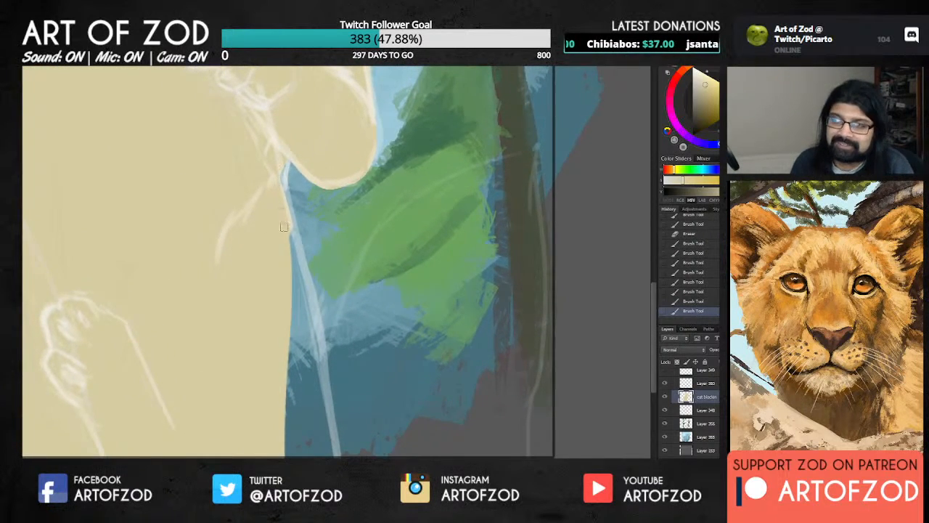
{"action": "left_click_drag", "start_coordinate": [284, 228], "coordinate": [282, 234]}
Fill the cat's lower hip contour with a smaller beige brush and erase the spill outside its edge near the canvas border.
{"action": "mouse_move", "coordinate": [182, 327]}
{"action": "left_mouse_down"}
{"action": "mouse_move", "coordinate": [365, 271]}
{"action": "mouse_move", "coordinate": [384, 274]}
{"action": "left_mouse_up"}
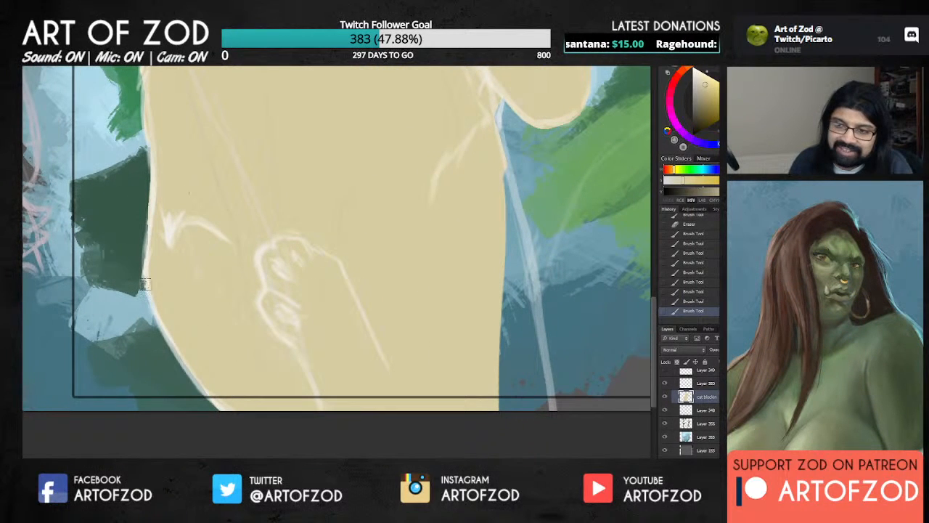
{"action": "key", "text": "bracketleft"}
{"action": "left_click_drag", "start_coordinate": [149, 271], "coordinate": [182, 348]}
{"action": "left_click_drag", "start_coordinate": [155, 295], "coordinate": [188, 364]}
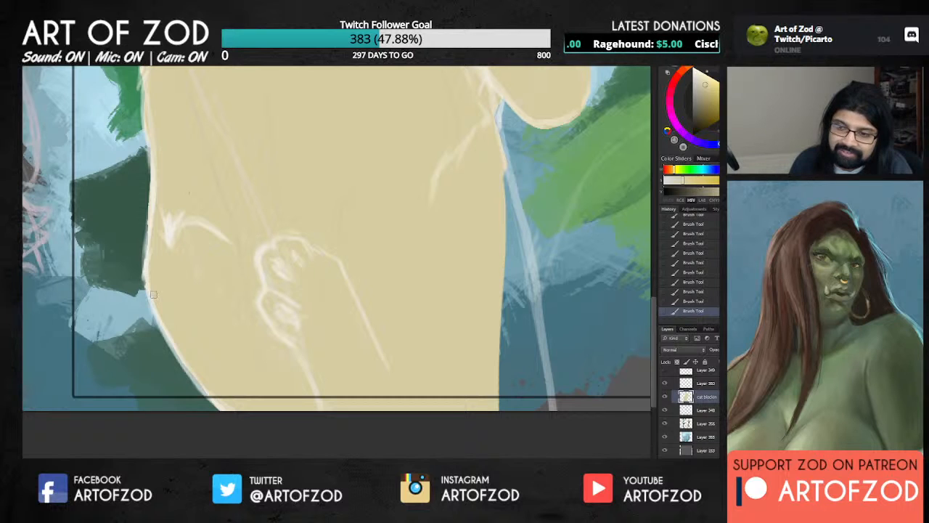
{"action": "mouse_move", "coordinate": [153, 294]}
{"action": "left_mouse_down"}
{"action": "mouse_move", "coordinate": [191, 359]}
{"action": "mouse_move", "coordinate": [170, 339]}
{"action": "mouse_move", "coordinate": [250, 419]}
{"action": "left_mouse_up"}
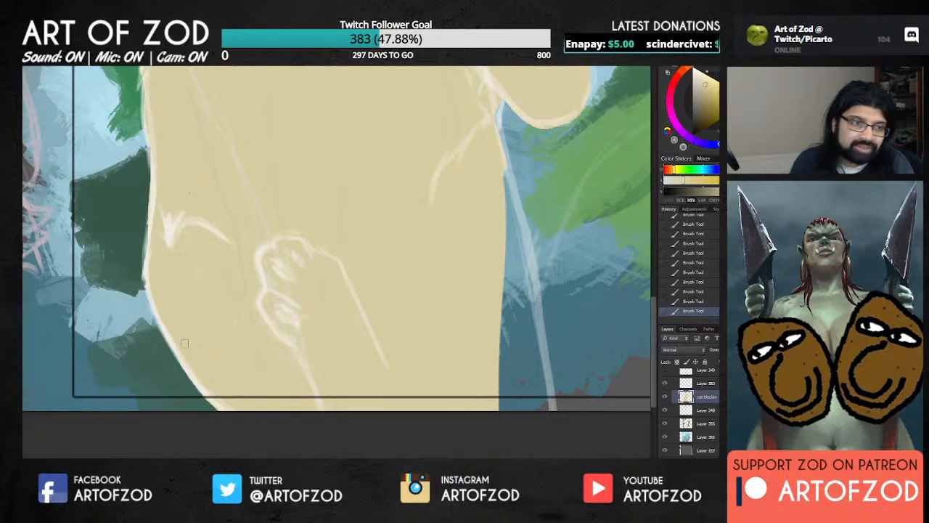
{"action": "left_click_drag", "start_coordinate": [222, 421], "coordinate": [225, 425]}
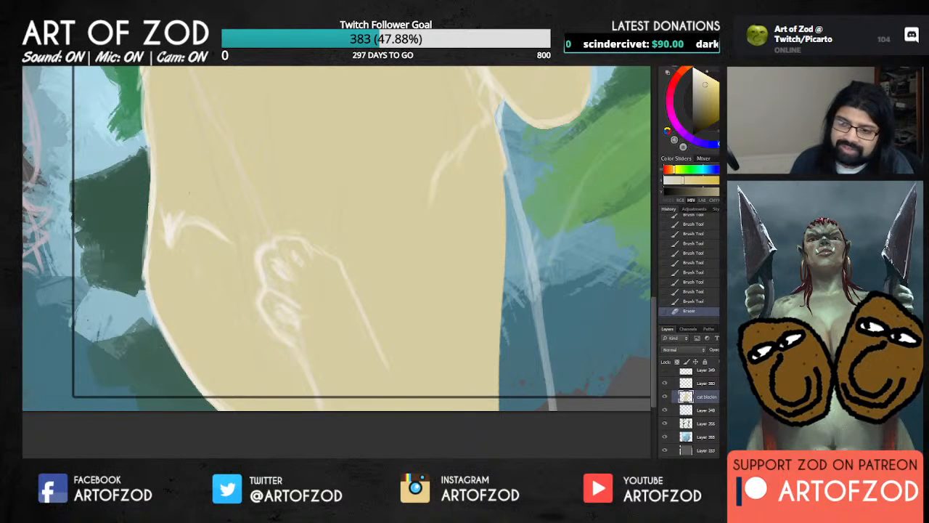
{"action": "mouse_move", "coordinate": [171, 356]}
{"action": "left_mouse_down"}
{"action": "mouse_move", "coordinate": [234, 424]}
{"action": "mouse_move", "coordinate": [233, 436]}
{"action": "left_mouse_up"}
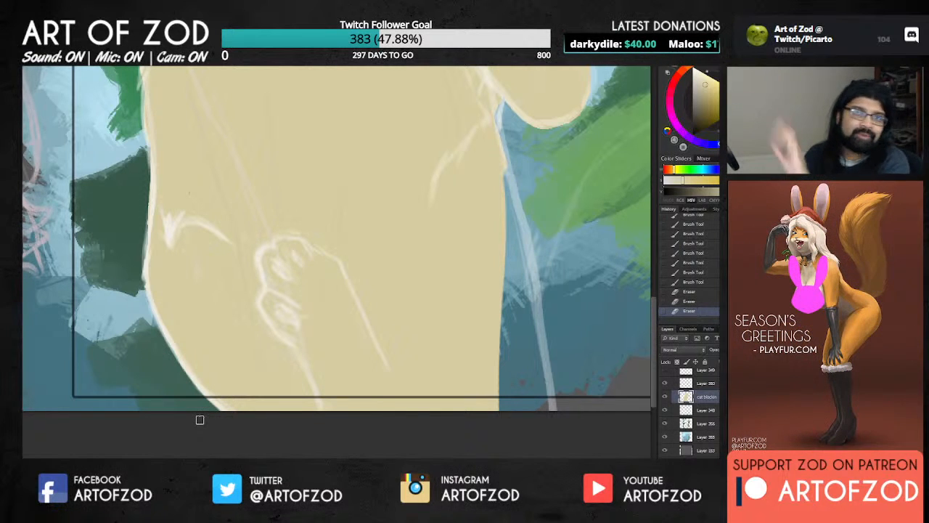
Paint beige along the torso's outer contour from the hip up past the waist to close gaps against the foliage.
{"action": "left_click_drag", "start_coordinate": [201, 298], "coordinate": [299, 381]}
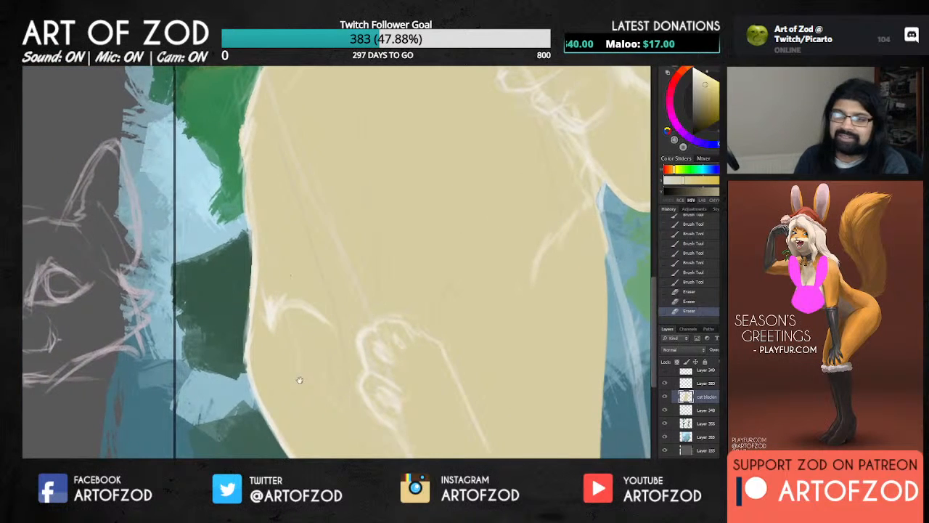
{"action": "key", "text": "b"}
{"action": "mouse_move", "coordinate": [251, 293]}
{"action": "left_mouse_down"}
{"action": "mouse_move", "coordinate": [255, 266]}
{"action": "mouse_move", "coordinate": [254, 286]}
{"action": "left_mouse_up"}
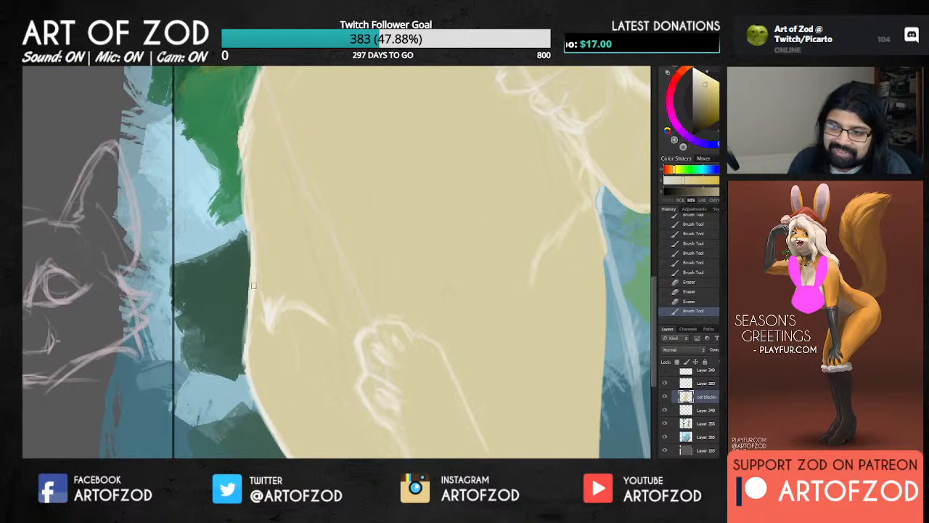
{"action": "mouse_move", "coordinate": [250, 318]}
{"action": "left_mouse_down"}
{"action": "mouse_move", "coordinate": [251, 310]}
{"action": "mouse_move", "coordinate": [255, 383]}
{"action": "mouse_move", "coordinate": [250, 376]}
{"action": "mouse_move", "coordinate": [262, 405]}
{"action": "mouse_move", "coordinate": [254, 389]}
{"action": "left_mouse_up"}
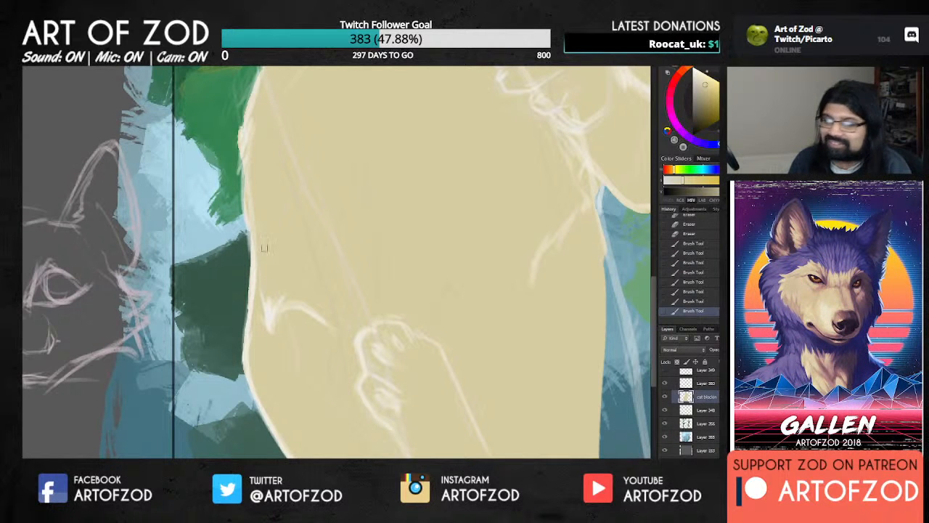
{"action": "left_click_drag", "start_coordinate": [304, 228], "coordinate": [318, 346]}
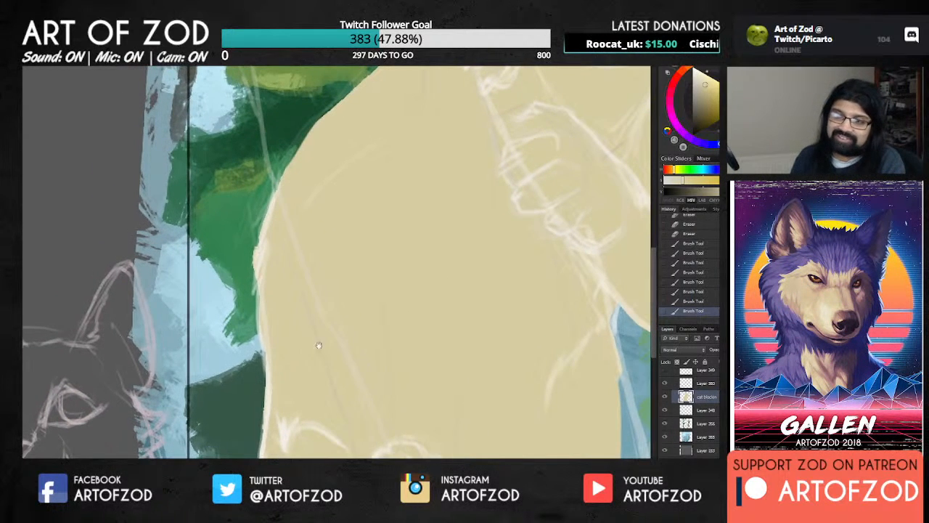
{"action": "left_click_drag", "start_coordinate": [279, 186], "coordinate": [259, 262]}
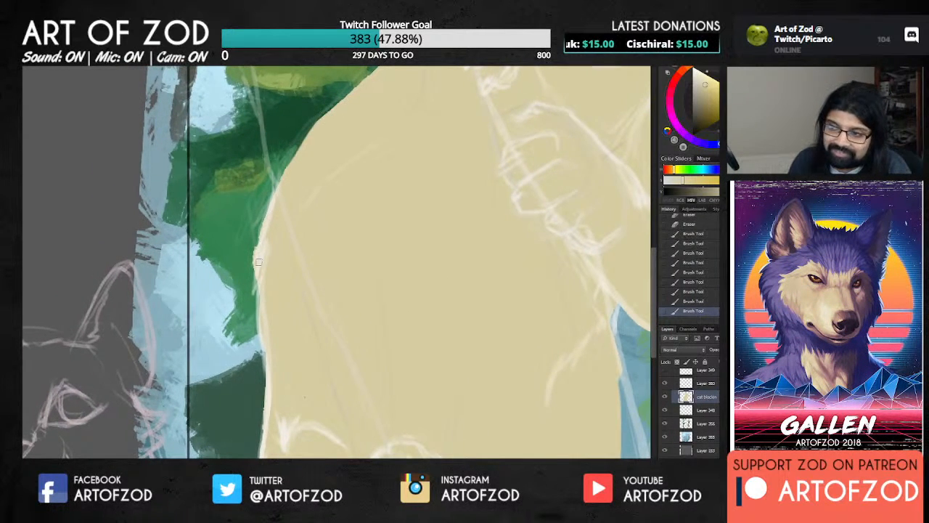
Fill the torso's outer contour at the waist in beige and erase the spill outside the sketched edge.
{"action": "left_click_drag", "start_coordinate": [270, 220], "coordinate": [258, 312]}
{"action": "left_click_drag", "start_coordinate": [260, 263], "coordinate": [260, 324]}
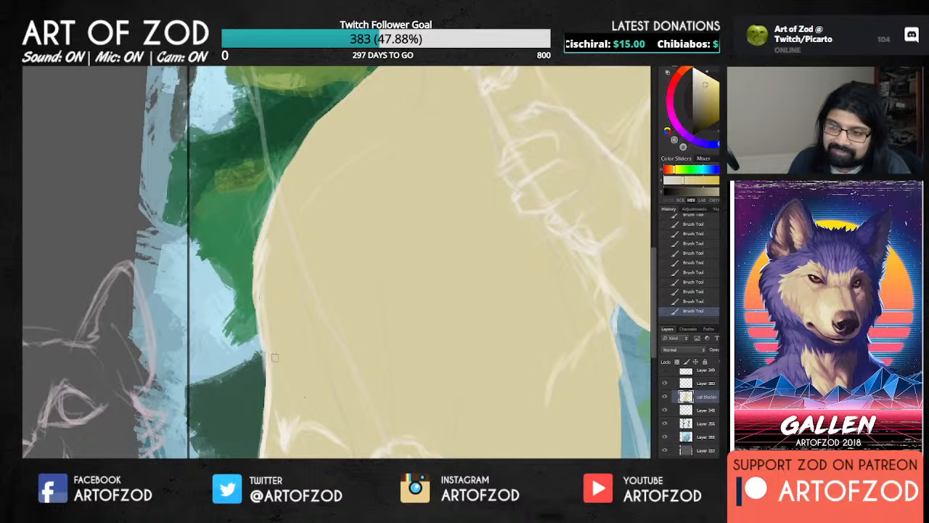
{"action": "key", "text": "e"}
{"action": "left_click_drag", "start_coordinate": [259, 231], "coordinate": [254, 261]}
{"action": "mouse_move", "coordinate": [254, 297]}
{"action": "left_mouse_down"}
{"action": "mouse_move", "coordinate": [252, 277]}
{"action": "mouse_move", "coordinate": [255, 310]}
{"action": "mouse_move", "coordinate": [254, 275]}
{"action": "mouse_move", "coordinate": [251, 293]}
{"action": "left_mouse_up"}
{"action": "mouse_move", "coordinate": [251, 298]}
{"action": "left_mouse_down"}
{"action": "mouse_move", "coordinate": [249, 251]}
{"action": "mouse_move", "coordinate": [248, 307]}
{"action": "left_mouse_up"}
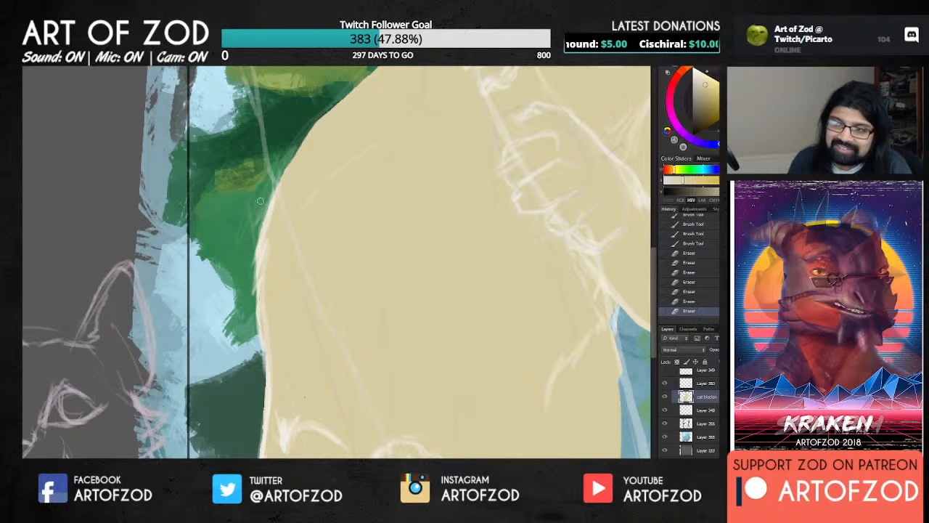
Paint beige along the torso's outer contour from below the waist down to the hip.
{"action": "key", "text": "b"}
{"action": "left_click_drag", "start_coordinate": [268, 382], "coordinate": [263, 453]}
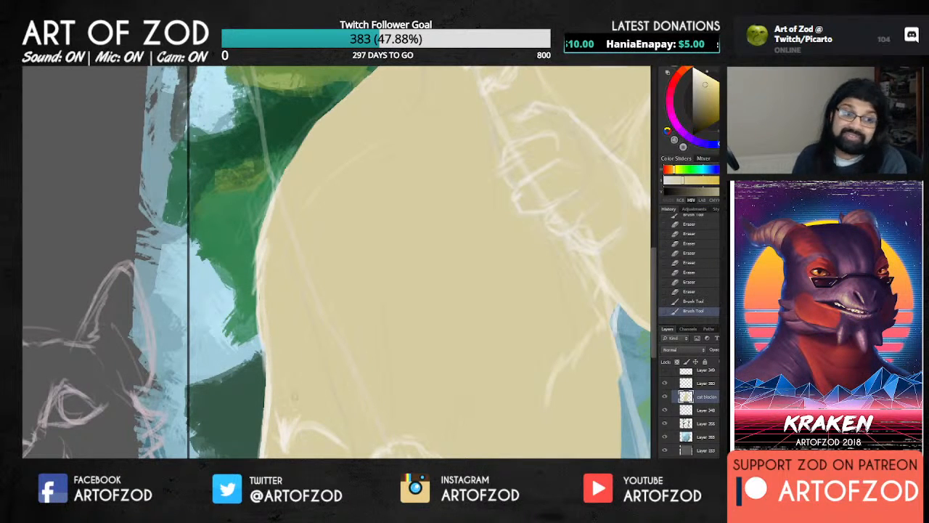
{"action": "mouse_move", "coordinate": [284, 392]}
{"action": "left_mouse_down"}
{"action": "mouse_move", "coordinate": [289, 291]}
{"action": "mouse_move", "coordinate": [266, 372]}
{"action": "left_mouse_up"}
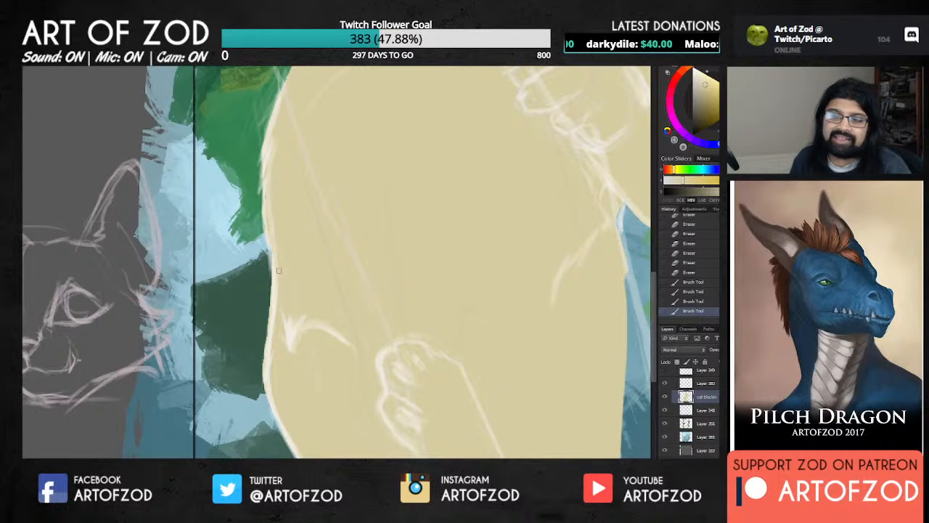
{"action": "left_click_drag", "start_coordinate": [308, 311], "coordinate": [310, 290]}
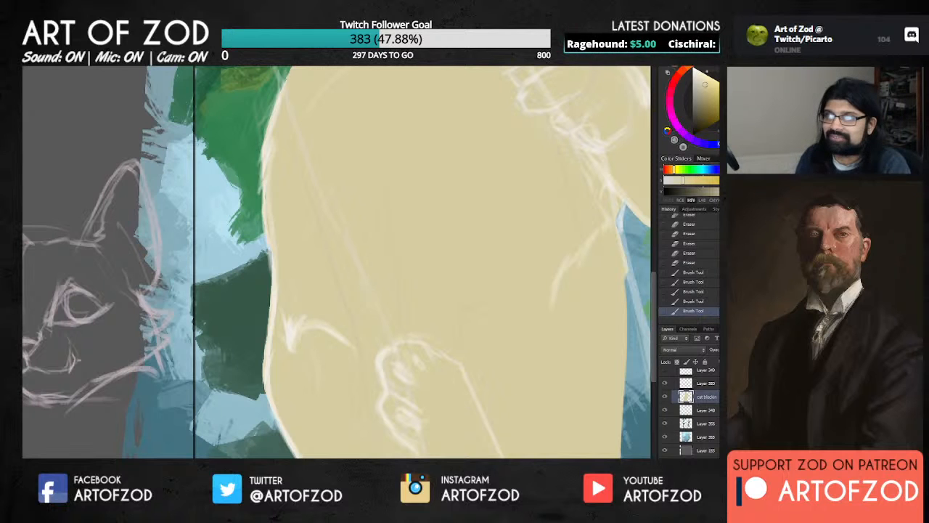
Check the whole painting and identify the contents of Layer 348 by hiding it and showing it again.
{"action": "key", "text": "ctrl+0"}
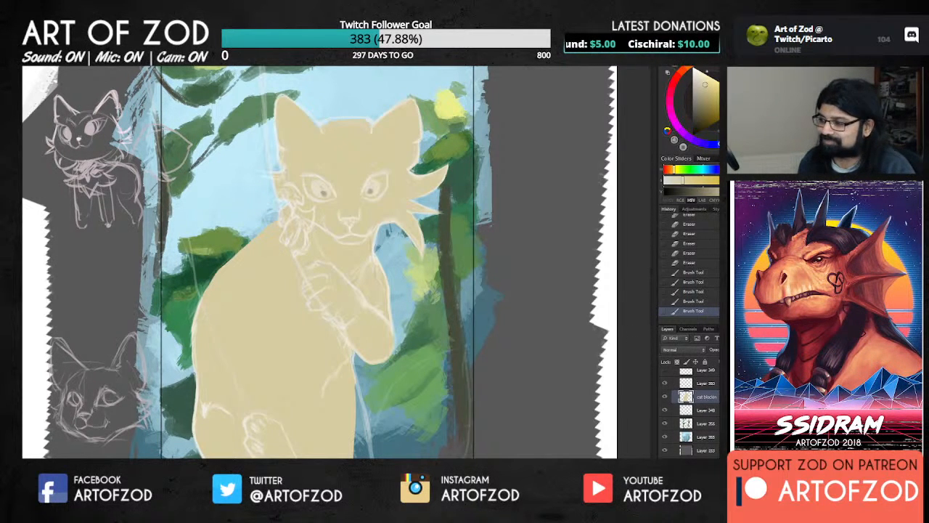
{"action": "key", "text": "ctrl+minus"}
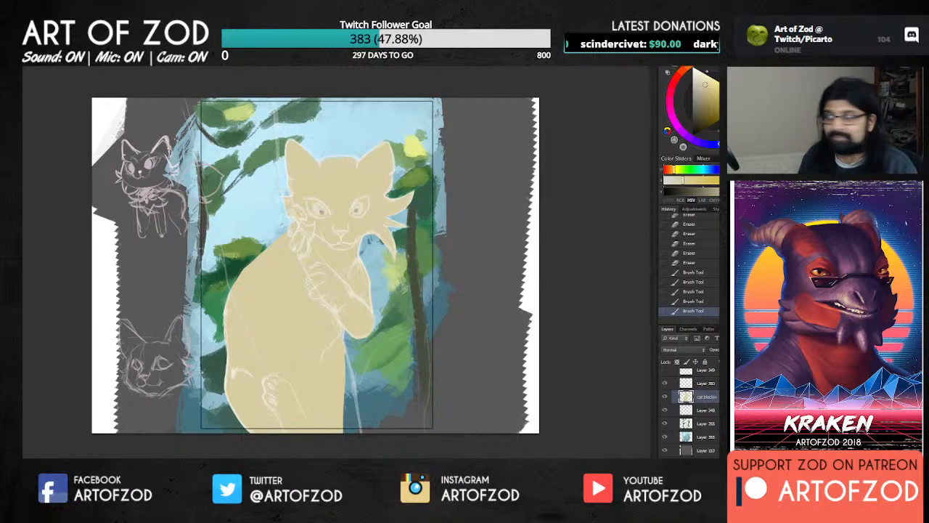
{"action": "left_click", "coordinate": [666, 410]}
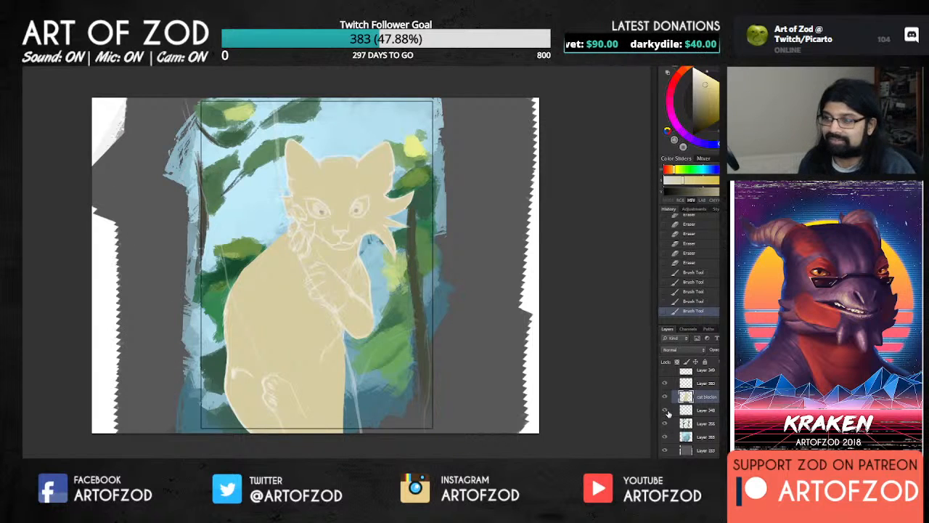
{"action": "left_click", "coordinate": [666, 412]}
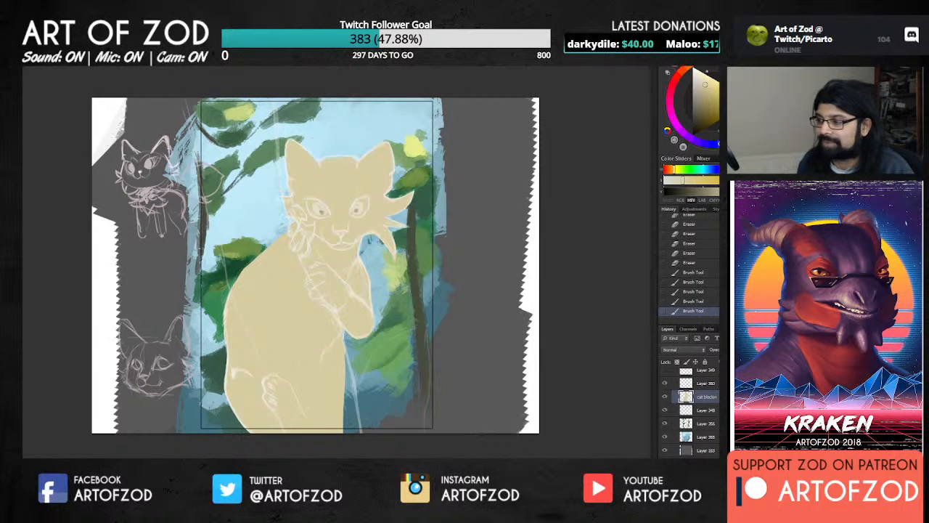
Add a new layer directly above Layer 350 and choose a dark green brush colour.
{"action": "scroll", "coordinate": [701, 382], "scroll_direction": "up", "scroll_amount": 5}
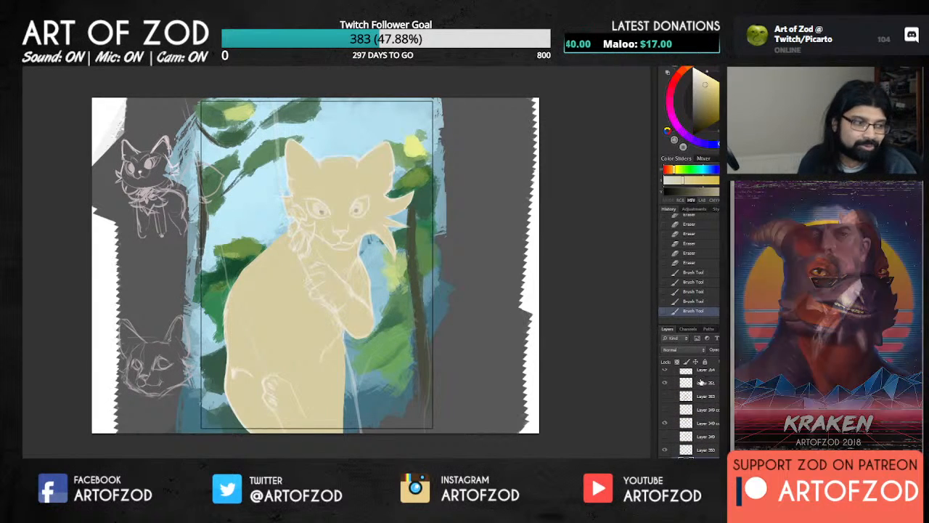
{"action": "scroll", "coordinate": [694, 411], "scroll_direction": "down", "scroll_amount": 3}
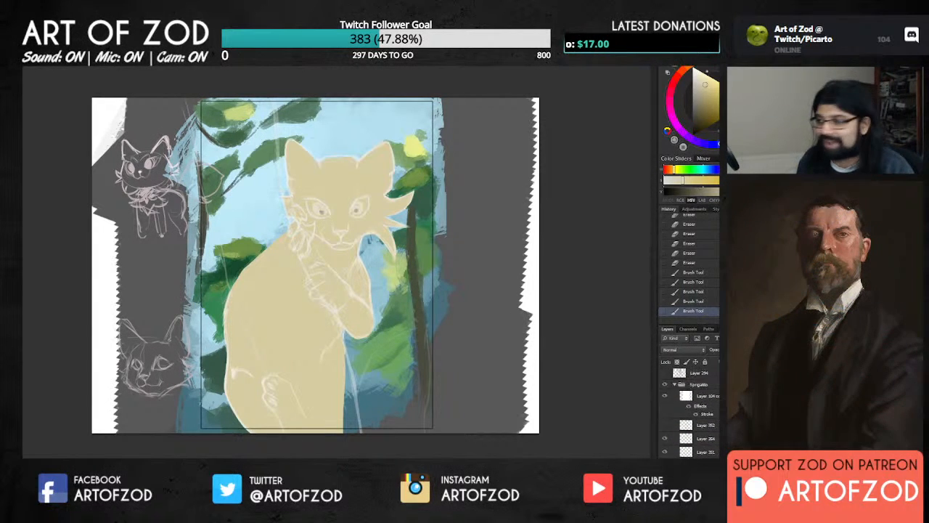
{"action": "scroll", "coordinate": [694, 411], "scroll_direction": "down", "scroll_amount": 1}
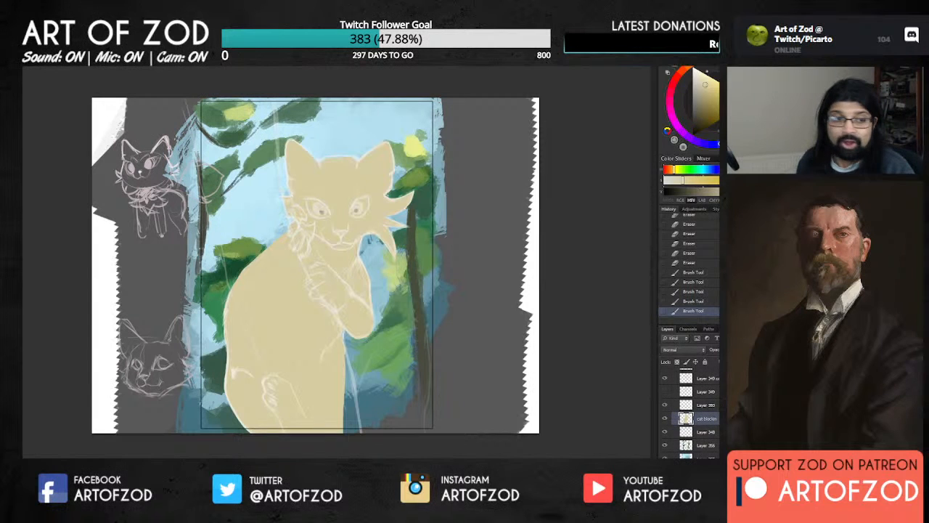
{"action": "left_click", "coordinate": [675, 404]}
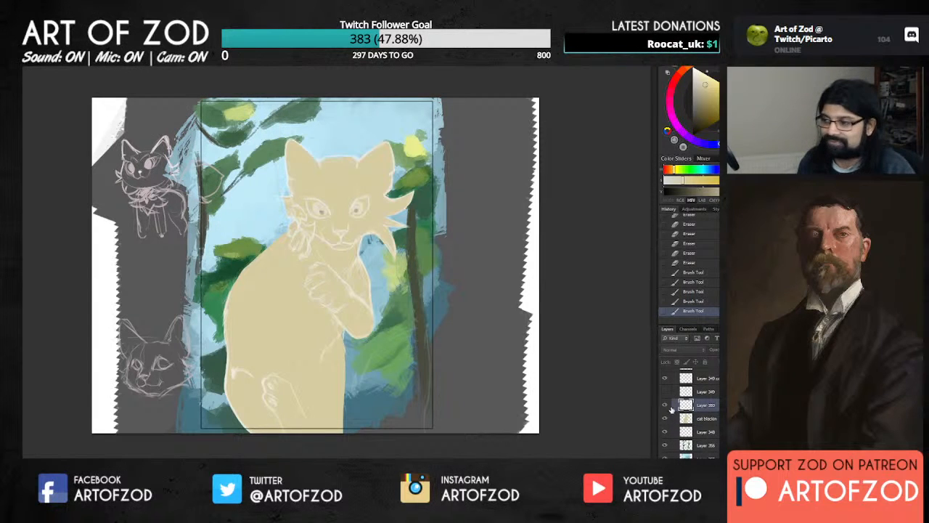
{"action": "key", "text": "ctrl+shift+alt+n"}
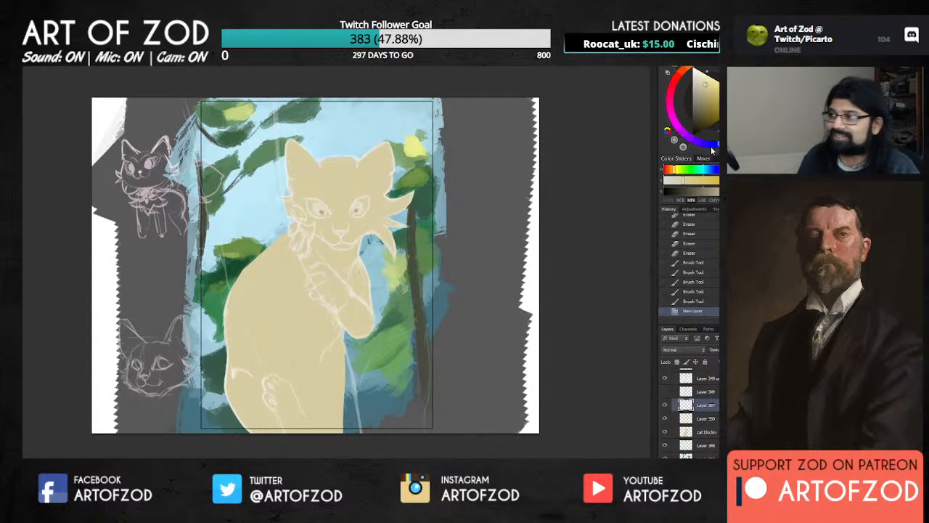
{"action": "mouse_move", "coordinate": [687, 77]}
{"action": "left_mouse_down"}
{"action": "mouse_move", "coordinate": [682, 70]}
{"action": "mouse_move", "coordinate": [682, 131]}
{"action": "left_mouse_up"}
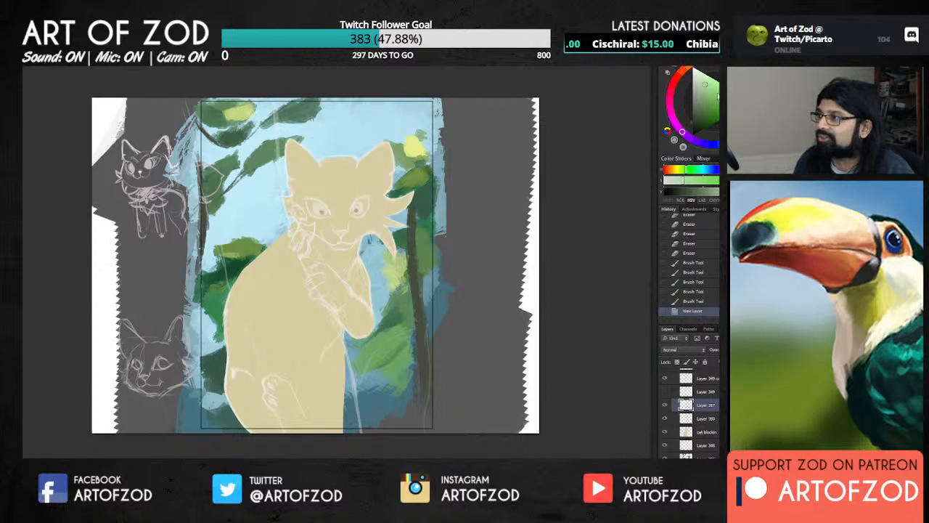
{"action": "left_click", "coordinate": [702, 125]}
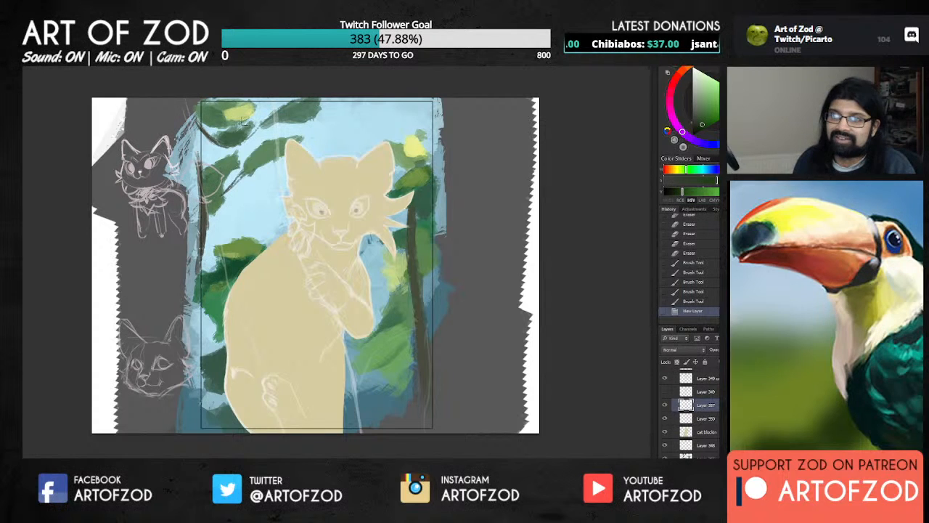
Block in a broad dark green tree trunk from the canvas's upper edge diagonally down across the cat's shoulder.
{"action": "left_click_drag", "start_coordinate": [253, 106], "coordinate": [272, 210]}
{"action": "left_click_drag", "start_coordinate": [256, 105], "coordinate": [270, 200]}
{"action": "left_click", "coordinate": [263, 136], "text": "alt"}
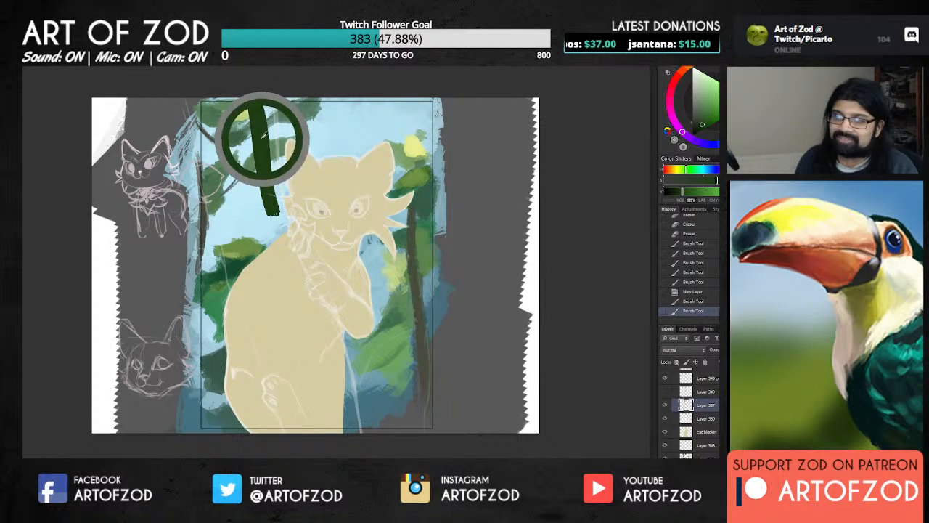
{"action": "left_click_drag", "start_coordinate": [263, 144], "coordinate": [275, 233]}
{"action": "left_click_drag", "start_coordinate": [257, 120], "coordinate": [272, 251]}
{"action": "left_click_drag", "start_coordinate": [241, 138], "coordinate": [269, 272]}
{"action": "left_click_drag", "start_coordinate": [238, 125], "coordinate": [272, 291]}
{"action": "left_click_drag", "start_coordinate": [234, 106], "coordinate": [260, 291]}
{"action": "left_click_drag", "start_coordinate": [217, 139], "coordinate": [280, 341]}
{"action": "left_click_drag", "start_coordinate": [225, 185], "coordinate": [280, 357]}
{"action": "left_click_drag", "start_coordinate": [206, 130], "coordinate": [253, 301]}
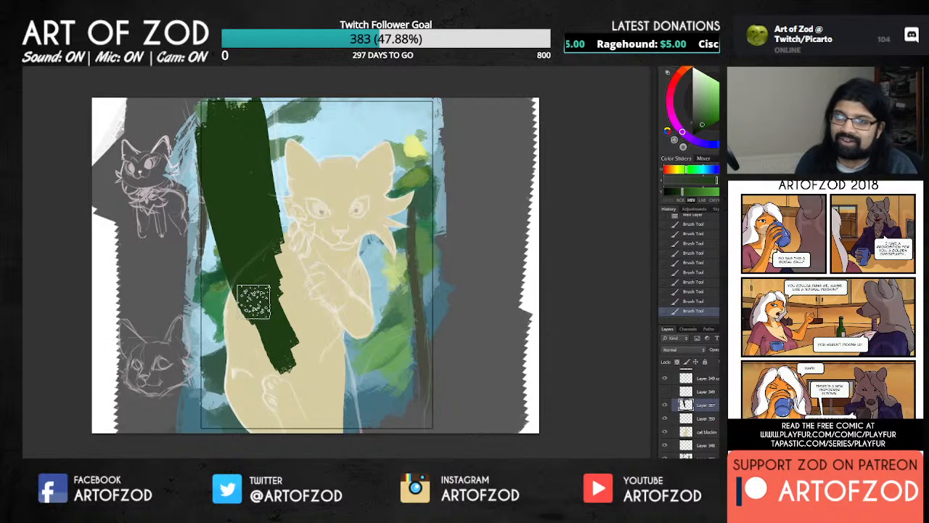
Extend the dark green trunk across the cat's torso and down to the canvas's lower edge.
{"action": "left_click_drag", "start_coordinate": [240, 174], "coordinate": [287, 319]}
{"action": "left_click_drag", "start_coordinate": [269, 217], "coordinate": [325, 359]}
{"action": "left_click_drag", "start_coordinate": [273, 283], "coordinate": [330, 386]}
{"action": "left_click_drag", "start_coordinate": [235, 248], "coordinate": [265, 363]}
{"action": "left_click_drag", "start_coordinate": [237, 263], "coordinate": [294, 427]}
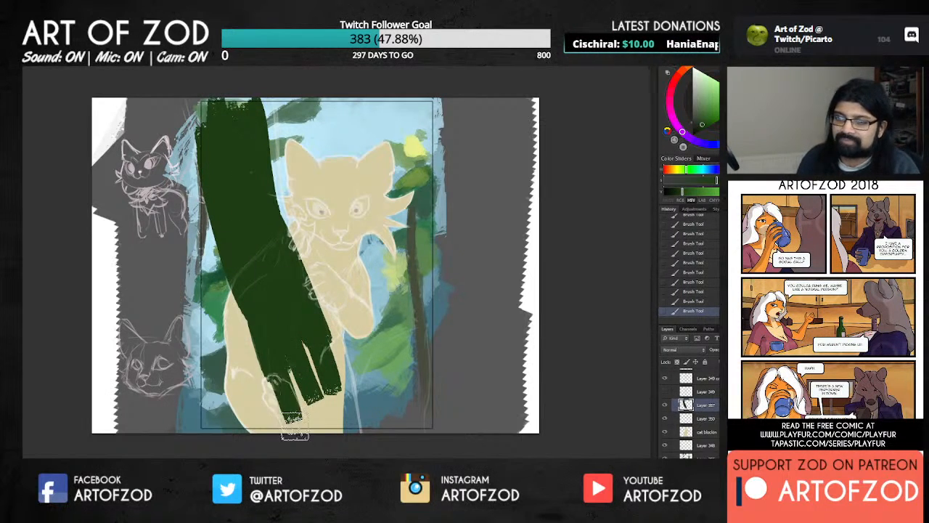
{"action": "left_click_drag", "start_coordinate": [225, 234], "coordinate": [289, 421]}
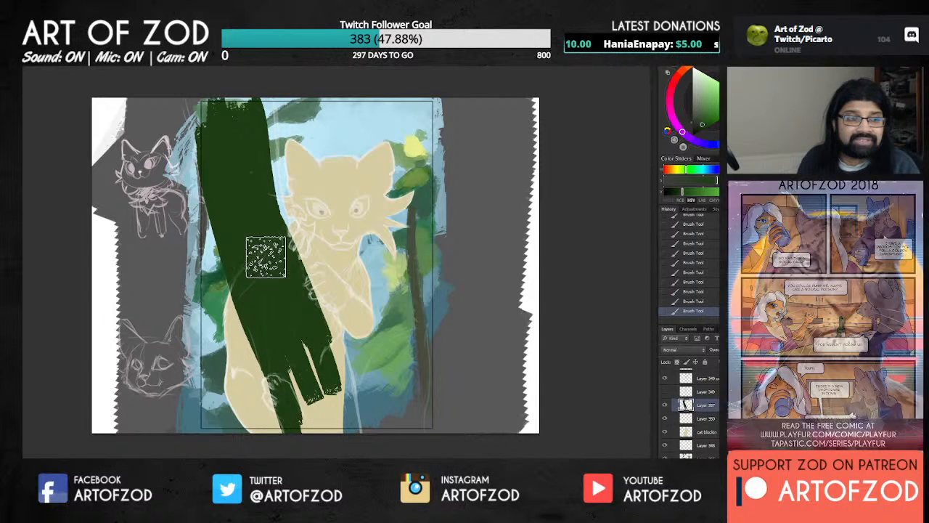
Widen the trunk's lower section over the cat's lap, fill its gaps in dark green and trim its edge beside the raised arm.
{"action": "left_click", "coordinate": [278, 292], "text": "alt"}
{"action": "left_click_drag", "start_coordinate": [283, 285], "coordinate": [310, 394]}
{"action": "left_click_drag", "start_coordinate": [315, 337], "coordinate": [331, 391]}
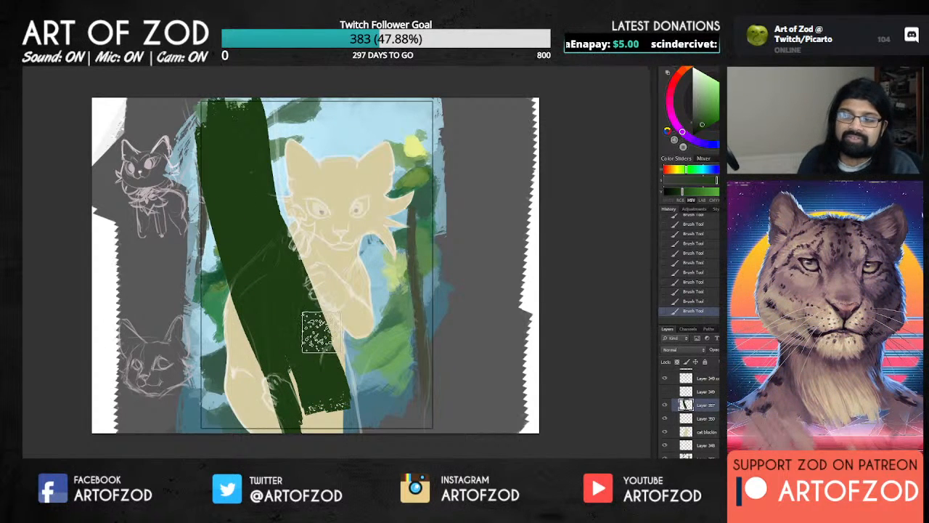
{"action": "left_click_drag", "start_coordinate": [316, 299], "coordinate": [340, 405]}
{"action": "left_click_drag", "start_coordinate": [311, 326], "coordinate": [326, 445]}
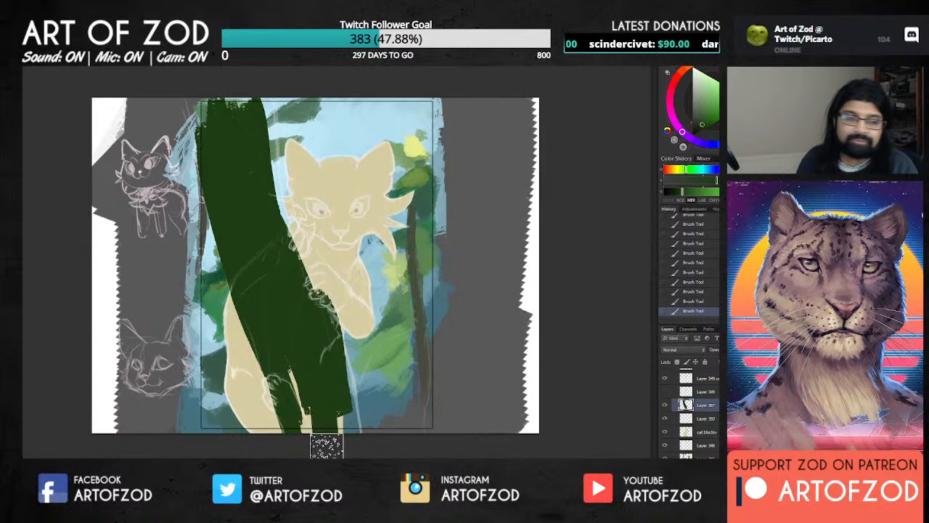
{"action": "mouse_move", "coordinate": [279, 327]}
{"action": "left_mouse_down"}
{"action": "mouse_move", "coordinate": [295, 443]}
{"action": "mouse_move", "coordinate": [266, 335]}
{"action": "mouse_move", "coordinate": [278, 427]}
{"action": "left_mouse_up"}
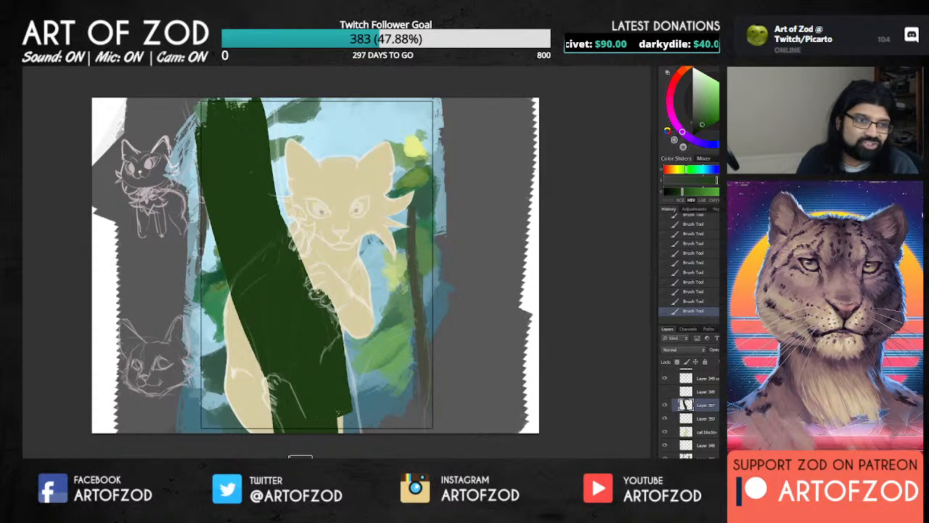
{"action": "left_click_drag", "start_coordinate": [321, 288], "coordinate": [334, 312]}
{"action": "left_click_drag", "start_coordinate": [319, 290], "coordinate": [339, 330]}
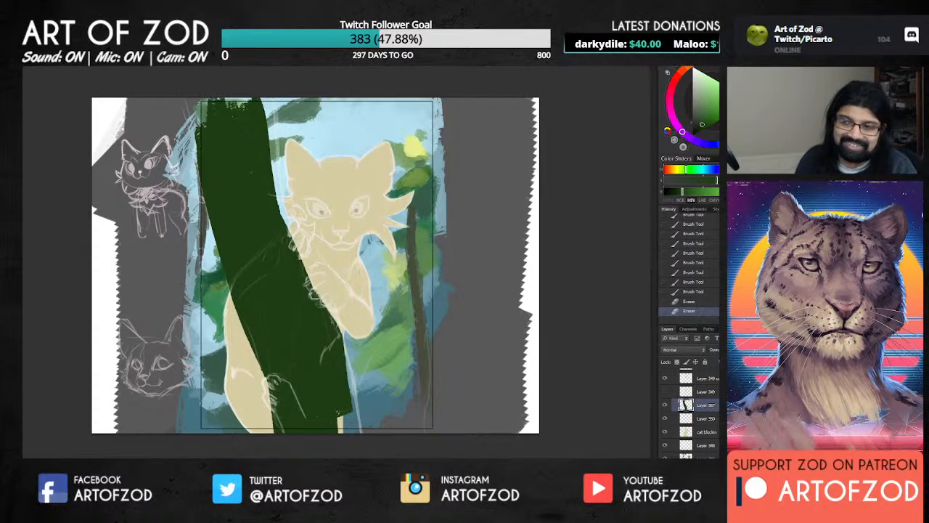
Fill the trunk's ragged upper end in dark green out to the canvas edge.
{"action": "key", "text": "b"}
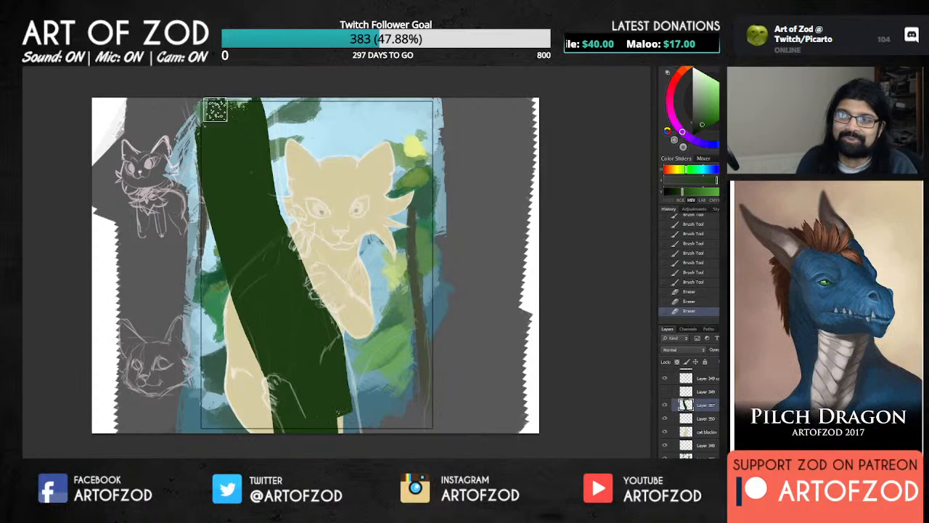
{"action": "left_click", "coordinate": [233, 148], "text": "alt"}
{"action": "left_click_drag", "start_coordinate": [212, 113], "coordinate": [212, 174]}
{"action": "mouse_move", "coordinate": [220, 82]}
{"action": "left_mouse_down"}
{"action": "mouse_move", "coordinate": [244, 98]}
{"action": "mouse_move", "coordinate": [261, 182]}
{"action": "left_mouse_up"}
{"action": "mouse_move", "coordinate": [260, 81]}
{"action": "left_mouse_down"}
{"action": "mouse_move", "coordinate": [266, 171]}
{"action": "mouse_move", "coordinate": [266, 88]}
{"action": "mouse_move", "coordinate": [267, 136]}
{"action": "left_mouse_up"}
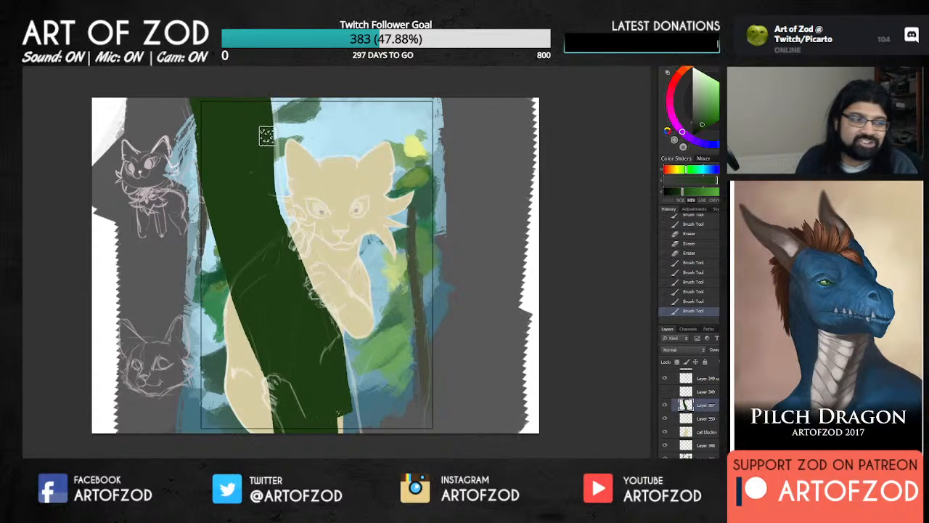
Even out the trunk's edge beside the cat's face in dark green and erase along its opposite edge to smooth the curve.
{"action": "left_click_drag", "start_coordinate": [258, 87], "coordinate": [274, 212]}
{"action": "left_click_drag", "start_coordinate": [265, 131], "coordinate": [288, 255]}
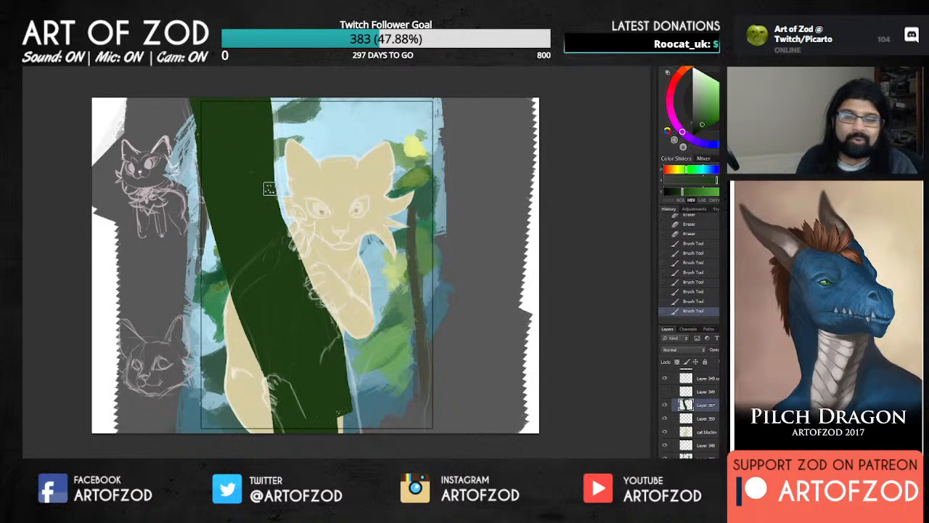
{"action": "left_click_drag", "start_coordinate": [256, 104], "coordinate": [278, 215]}
{"action": "left_click_drag", "start_coordinate": [266, 145], "coordinate": [302, 266]}
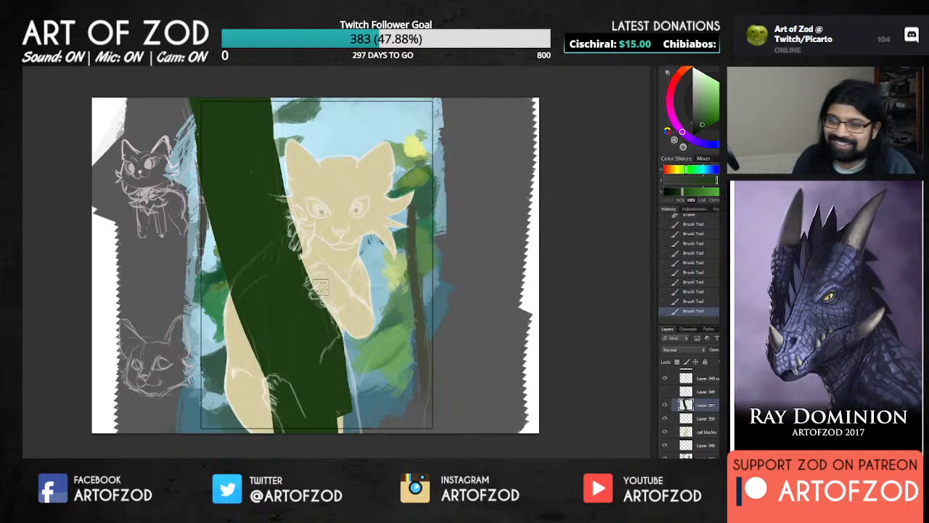
{"action": "key", "text": "e"}
{"action": "mouse_move", "coordinate": [206, 234]}
{"action": "left_mouse_down"}
{"action": "mouse_move", "coordinate": [259, 363]}
{"action": "mouse_move", "coordinate": [241, 327]}
{"action": "mouse_move", "coordinate": [272, 424]}
{"action": "left_mouse_up"}
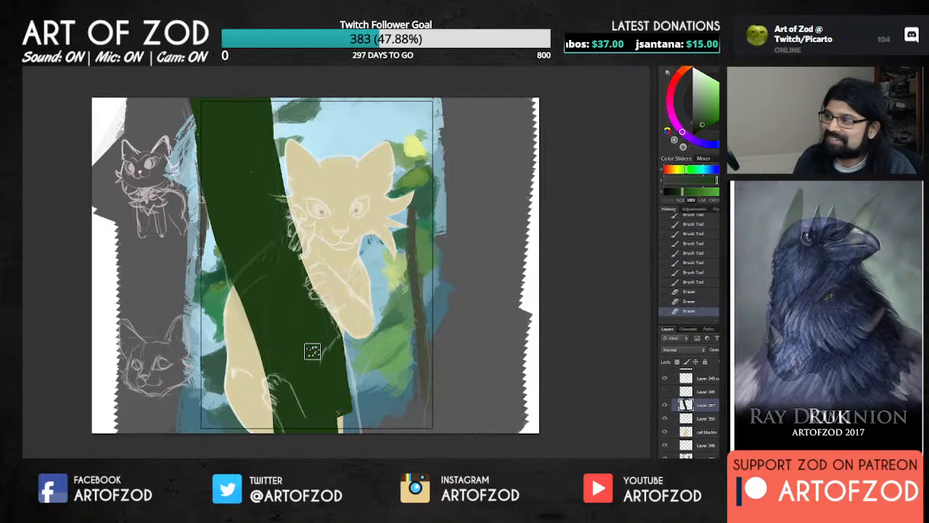
Choose an olive brush colour and paint it in long strokes down the upper half of the trunk.
{"action": "left_click_drag", "start_coordinate": [718, 67], "coordinate": [707, 66]}
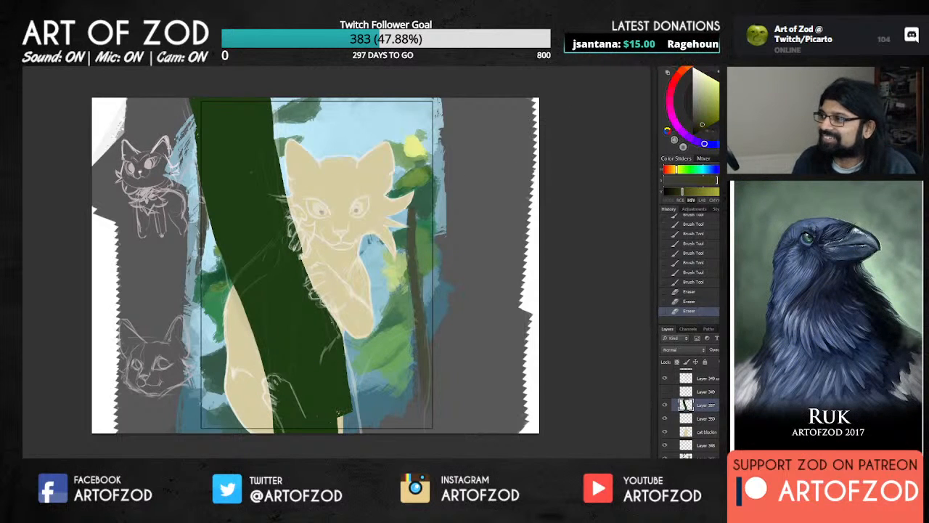
{"action": "left_click_drag", "start_coordinate": [708, 109], "coordinate": [704, 116]}
{"action": "key", "text": "b"}
{"action": "left_click_drag", "start_coordinate": [234, 135], "coordinate": [250, 201]}
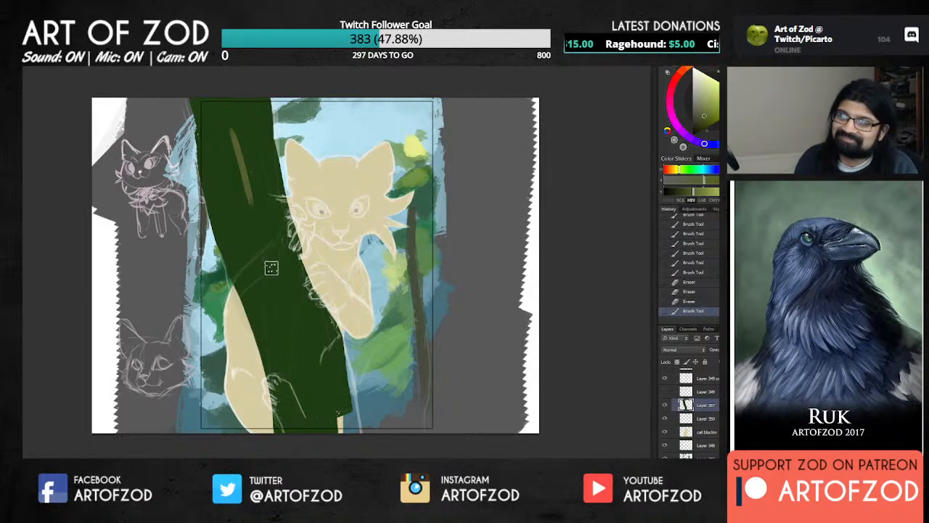
{"action": "left_click_drag", "start_coordinate": [250, 98], "coordinate": [262, 218]}
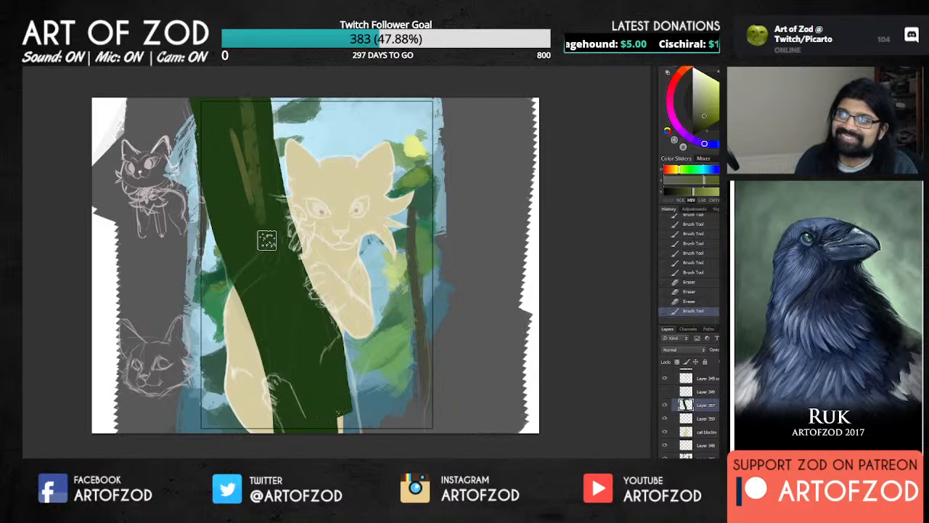
{"action": "left_click", "coordinate": [251, 136], "text": "alt"}
{"action": "left_click_drag", "start_coordinate": [232, 110], "coordinate": [249, 223]}
{"action": "left_click_drag", "start_coordinate": [220, 103], "coordinate": [247, 231]}
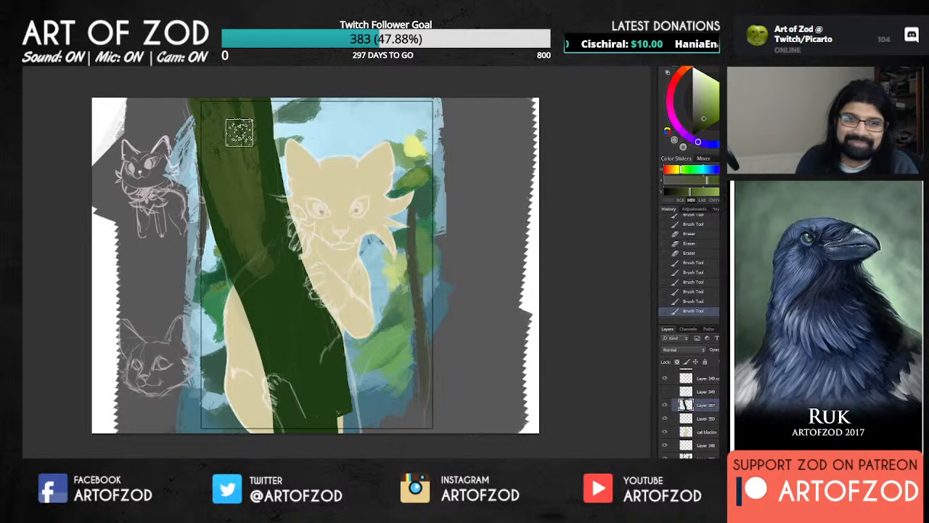
Choose a warm brown brush colour and paint it in long strokes down the upper half of the trunk.
{"action": "left_click", "coordinate": [690, 69]}
{"action": "left_click_drag", "start_coordinate": [717, 112], "coordinate": [710, 115]}
{"action": "left_click_drag", "start_coordinate": [222, 93], "coordinate": [255, 210]}
{"action": "left_click", "coordinate": [237, 151], "text": "alt"}
{"action": "left_click_drag", "start_coordinate": [226, 98], "coordinate": [243, 224]}
{"action": "left_click_drag", "start_coordinate": [210, 140], "coordinate": [248, 268]}
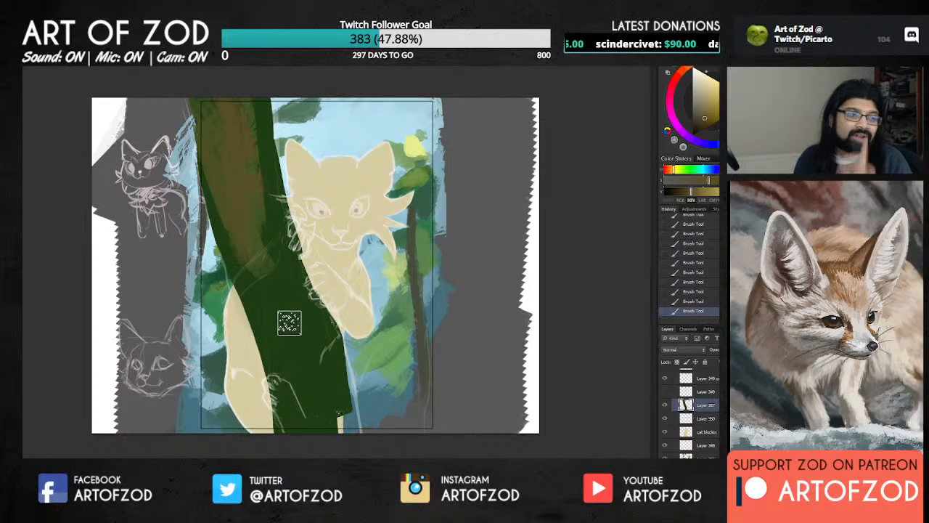
Sample browns from the trunk and brush them together, extending the brown down past the cat's raised arm.
{"action": "left_click", "coordinate": [243, 128], "text": "alt"}
{"action": "left_click", "coordinate": [240, 126], "text": "alt"}
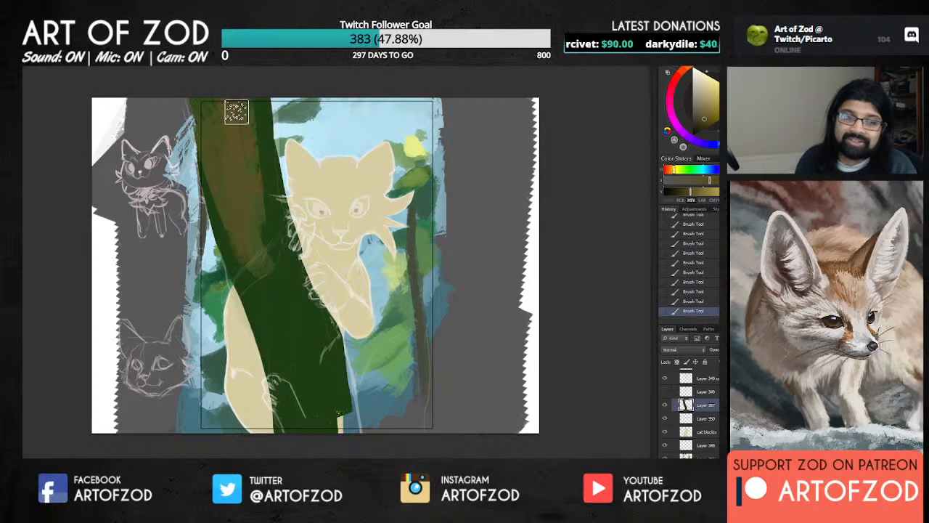
{"action": "left_click", "coordinate": [240, 118], "text": "alt"}
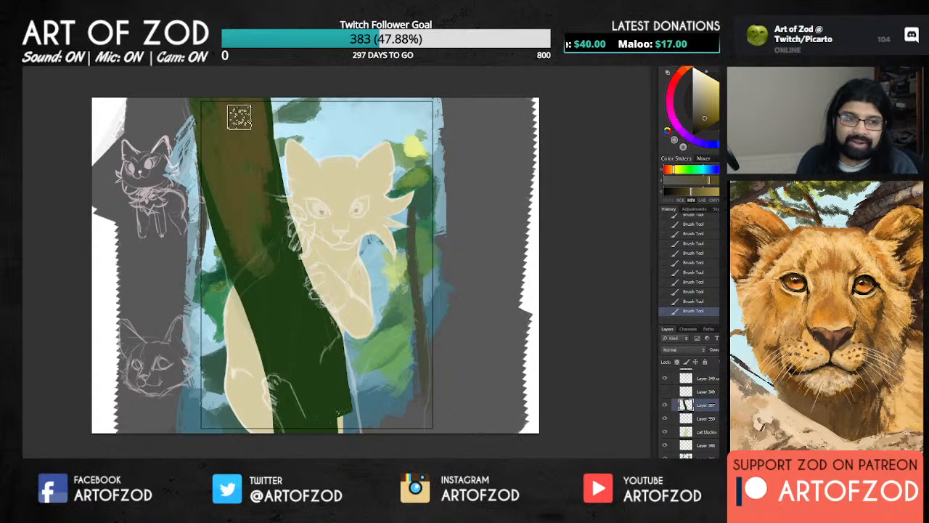
{"action": "left_click", "coordinate": [249, 134], "text": "alt"}
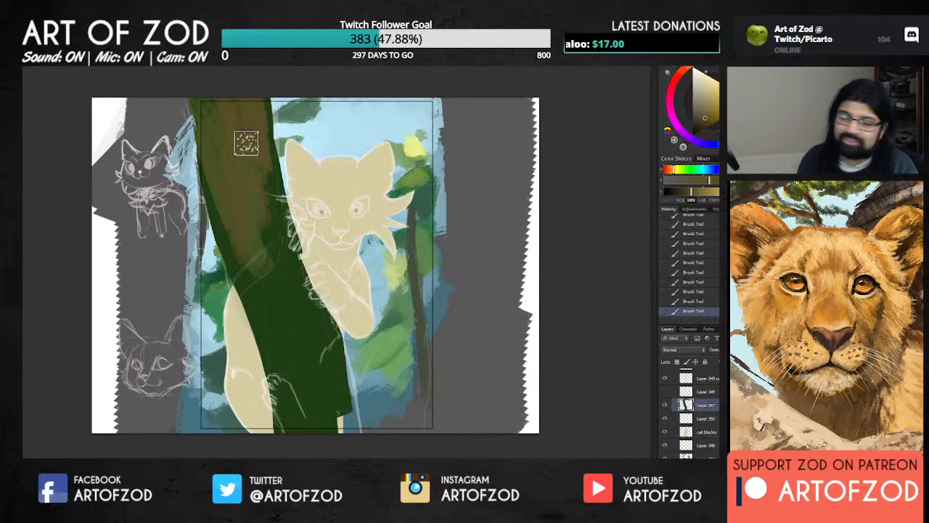
{"action": "left_click", "coordinate": [256, 145], "text": "alt"}
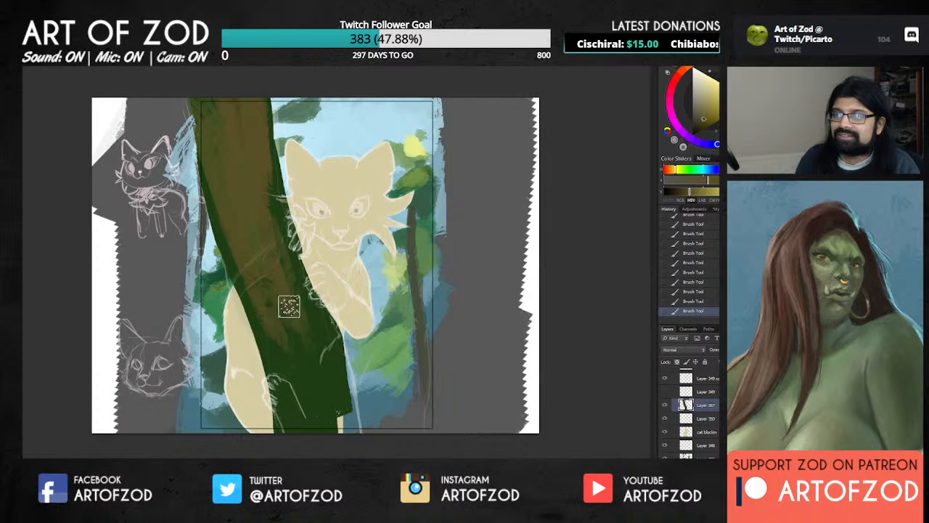
Choose a darker brown and paint bark streaks down the trunk's upper edge on the side away from the cat.
{"action": "left_click", "coordinate": [697, 127]}
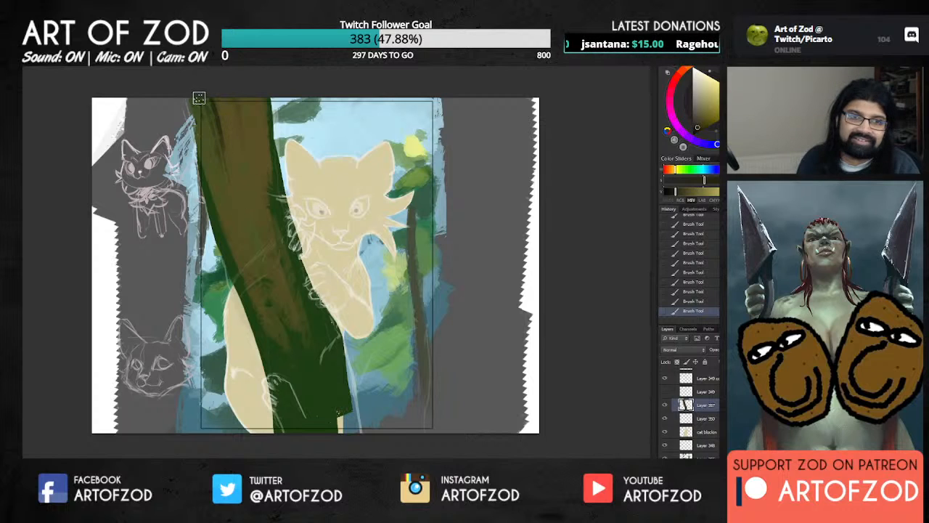
{"action": "left_click_drag", "start_coordinate": [191, 104], "coordinate": [234, 236]}
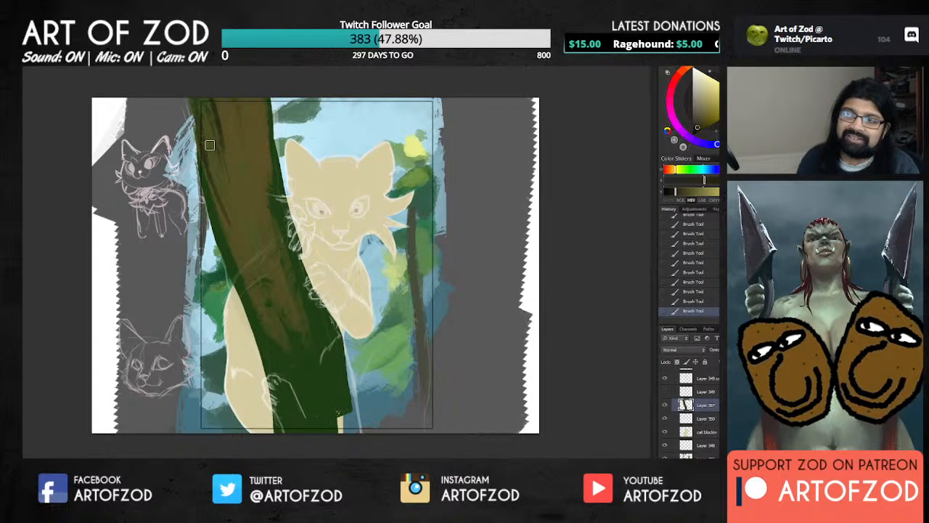
{"action": "left_click", "coordinate": [206, 141], "text": "alt"}
{"action": "left_click_drag", "start_coordinate": [200, 103], "coordinate": [210, 139]}
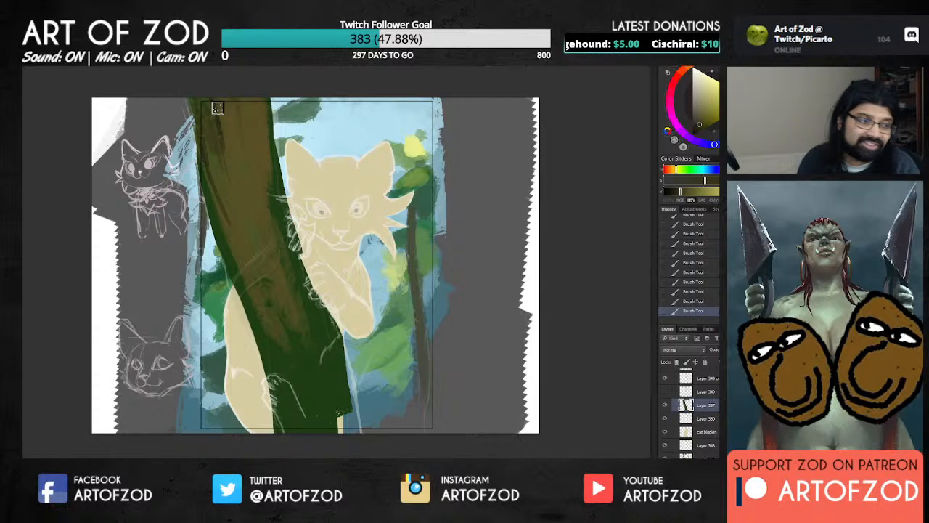
{"action": "left_click", "coordinate": [222, 116], "text": "alt"}
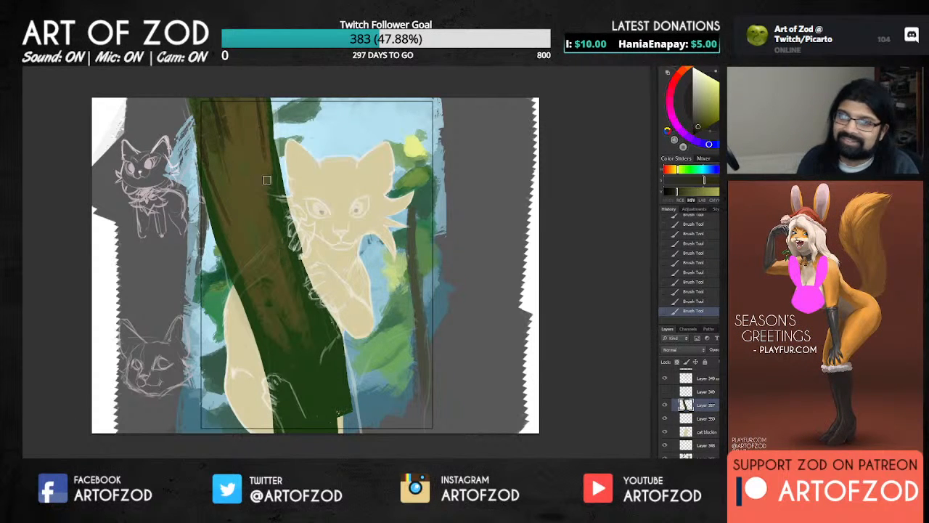
Paint light tan and yellow-green highlight strokes near the top of the trunk on the side facing the cat.
{"action": "left_click", "coordinate": [265, 104], "text": "alt"}
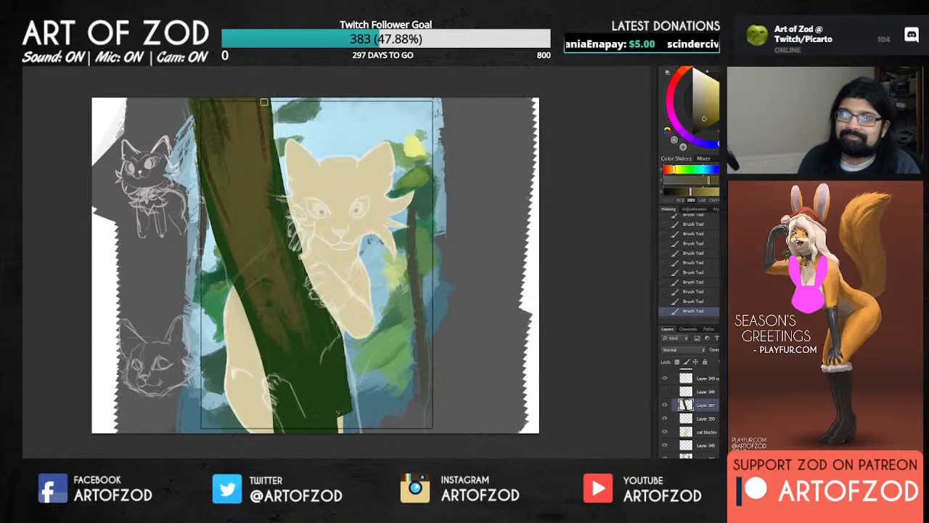
{"action": "left_click", "coordinate": [707, 107]}
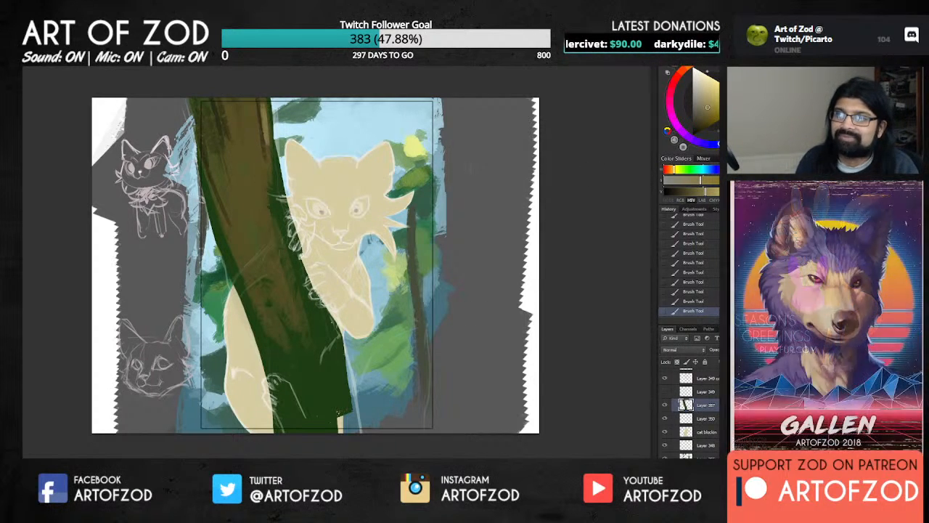
{"action": "left_click", "coordinate": [298, 215], "text": "alt"}
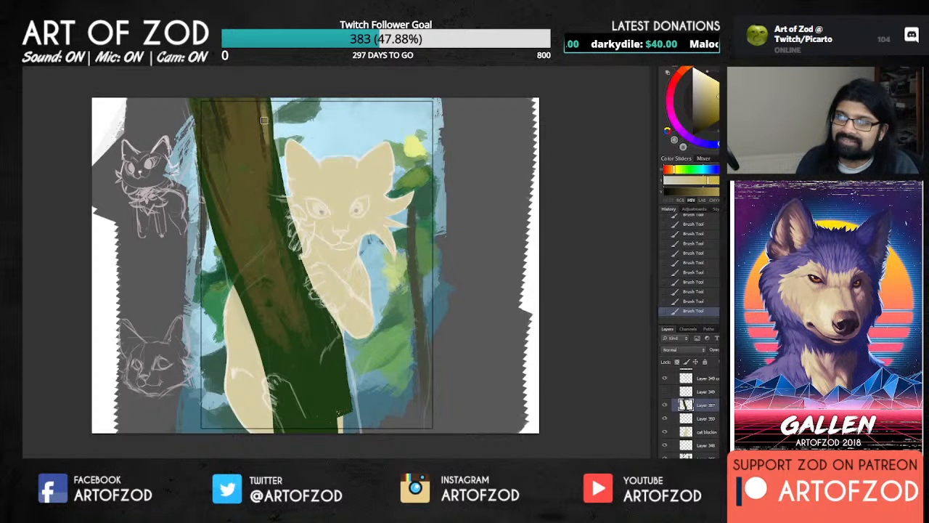
{"action": "left_click_drag", "start_coordinate": [254, 113], "coordinate": [260, 149]}
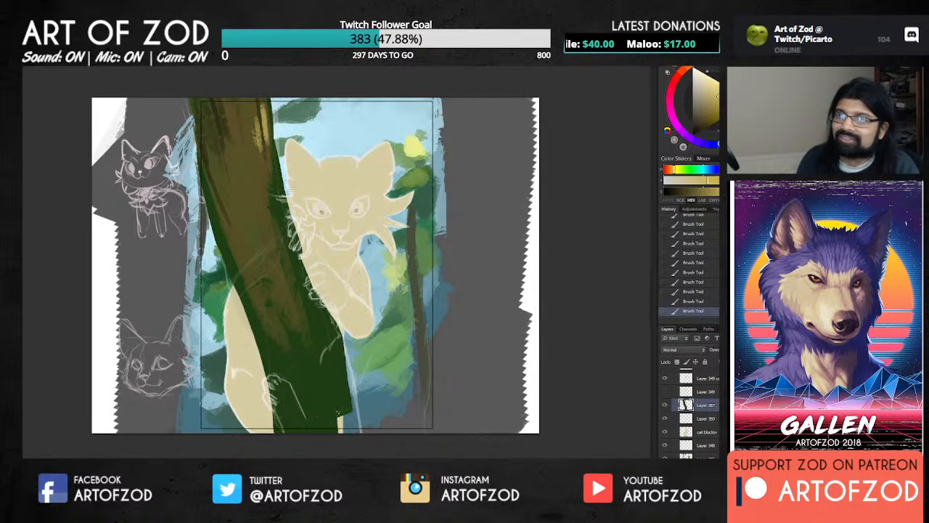
{"action": "left_click", "coordinate": [716, 66]}
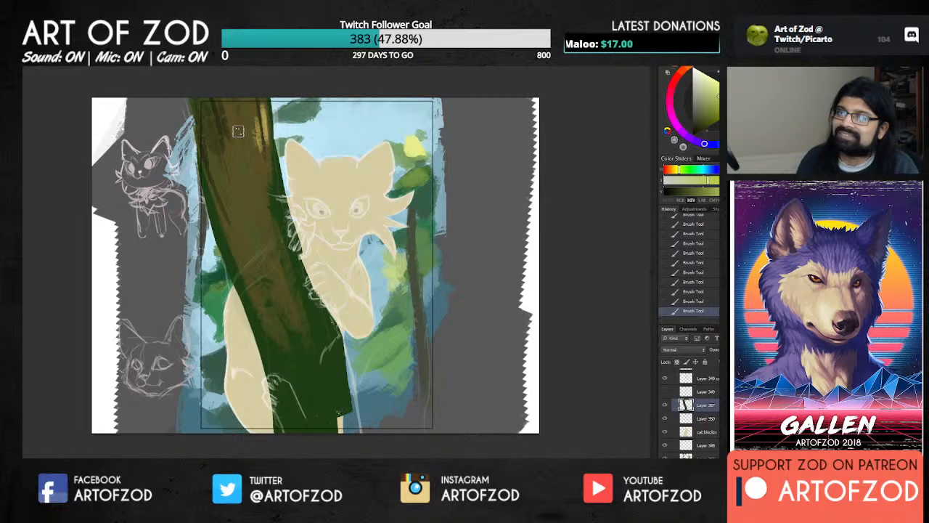
{"action": "left_click_drag", "start_coordinate": [257, 121], "coordinate": [264, 156]}
Sample the highlight colours and extend softer yellow-olive strokes down the trunk's edge beside the cat's head.
{"action": "left_click", "coordinate": [260, 145], "text": "alt"}
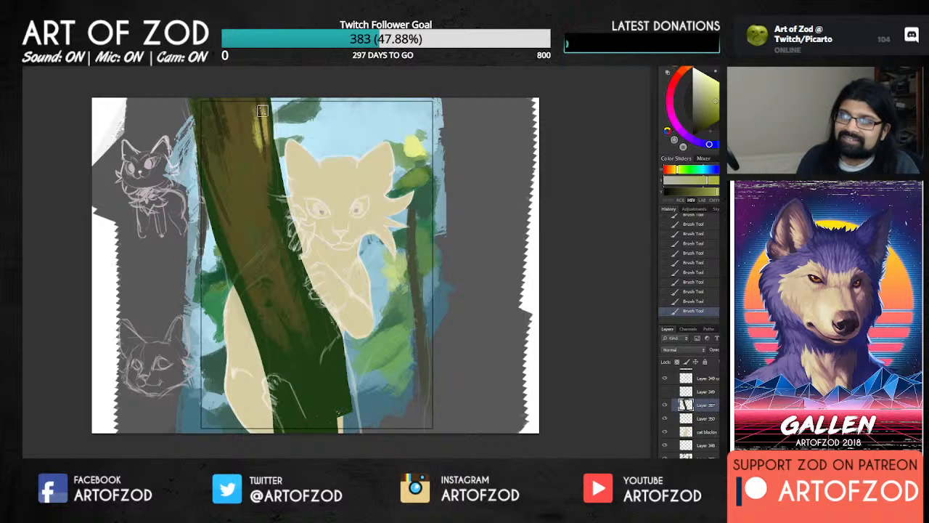
{"action": "left_click", "coordinate": [256, 132], "text": "alt"}
{"action": "left_click", "coordinate": [260, 124], "text": "alt"}
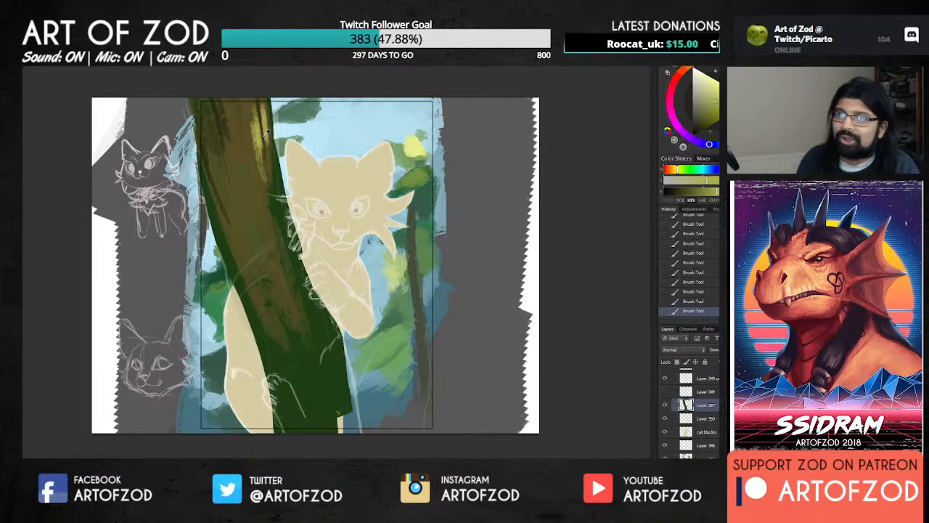
{"action": "left_click", "coordinate": [264, 136], "text": "alt"}
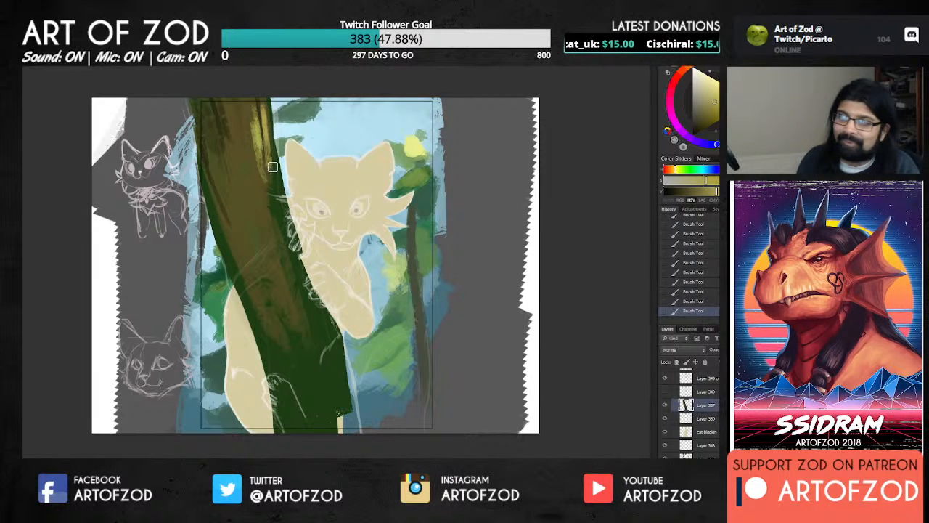
{"action": "left_click", "coordinate": [271, 167], "text": "alt"}
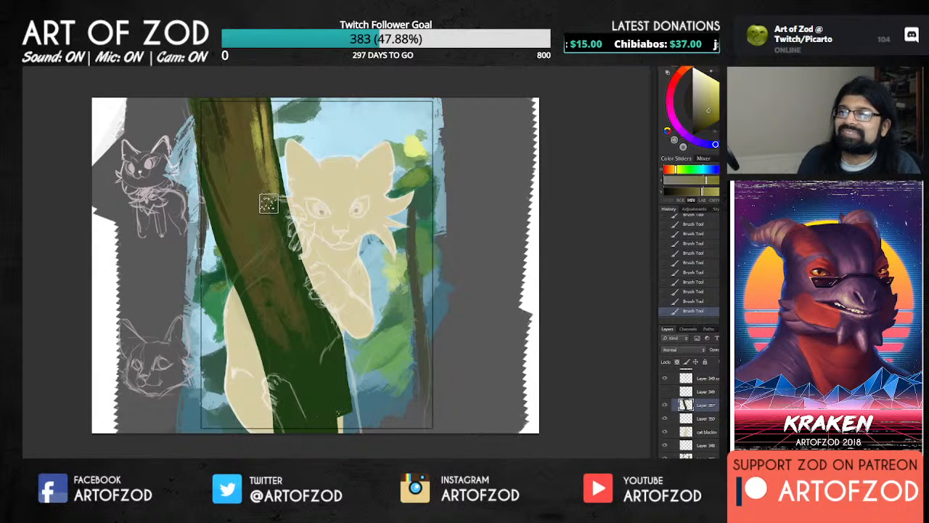
Sample dark and mid browns from the bark and add thin streaks along the trunk's shaded edge down to mid-height.
{"action": "left_click", "coordinate": [236, 131], "text": "alt"}
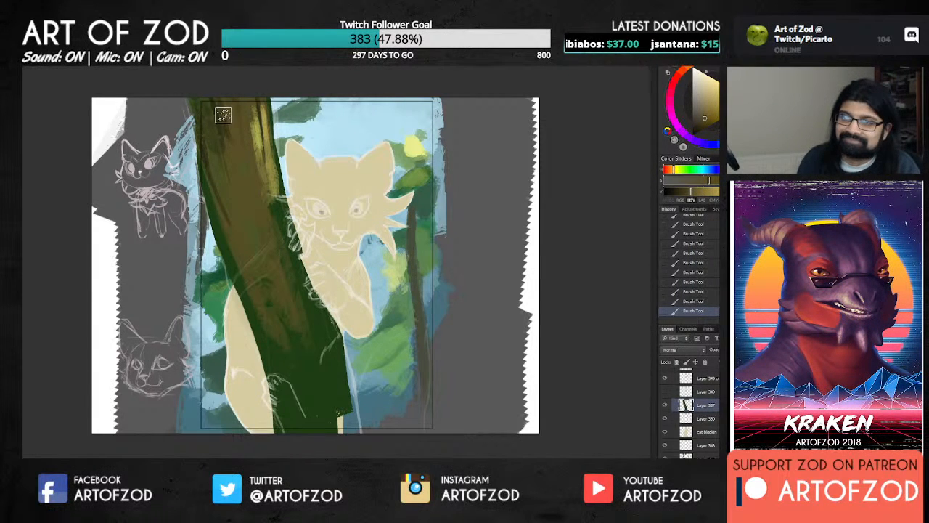
{"action": "left_click", "coordinate": [222, 115], "text": "alt"}
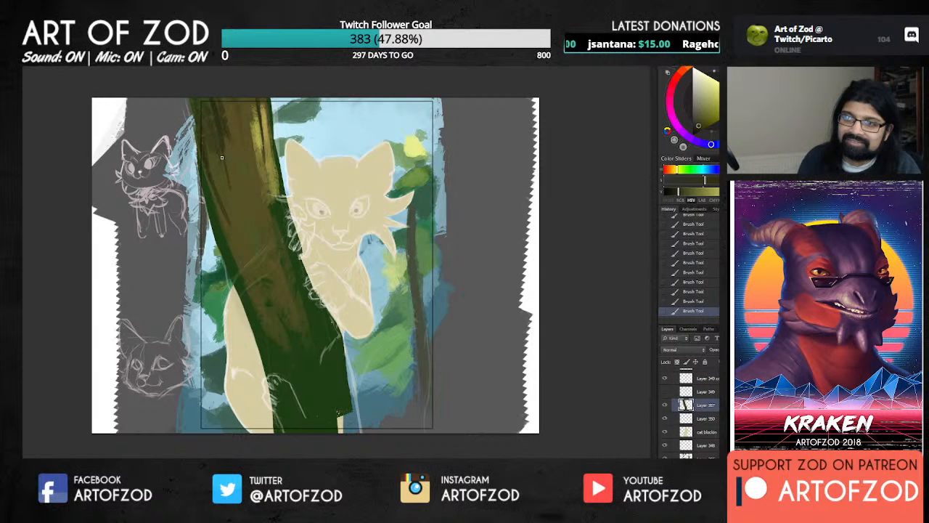
{"action": "left_click_drag", "start_coordinate": [210, 153], "coordinate": [238, 233]}
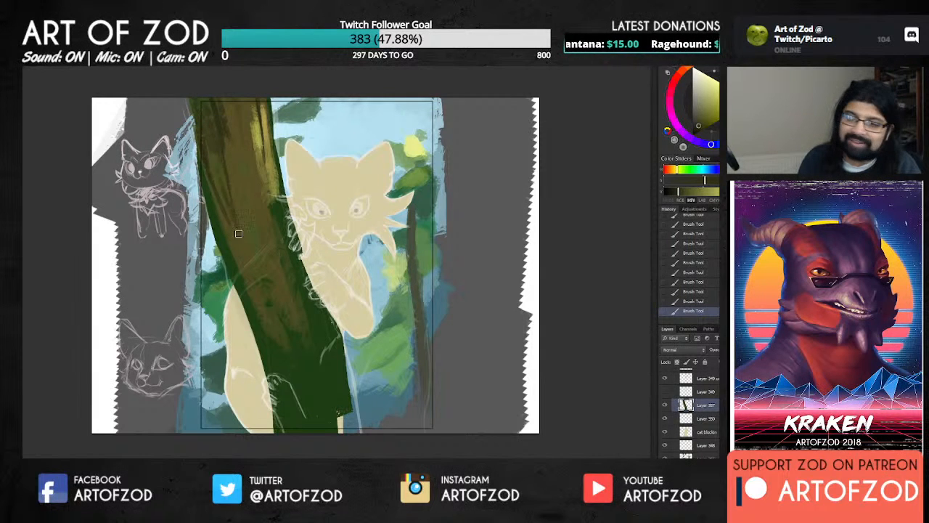
{"action": "left_click", "coordinate": [210, 161], "text": "alt"}
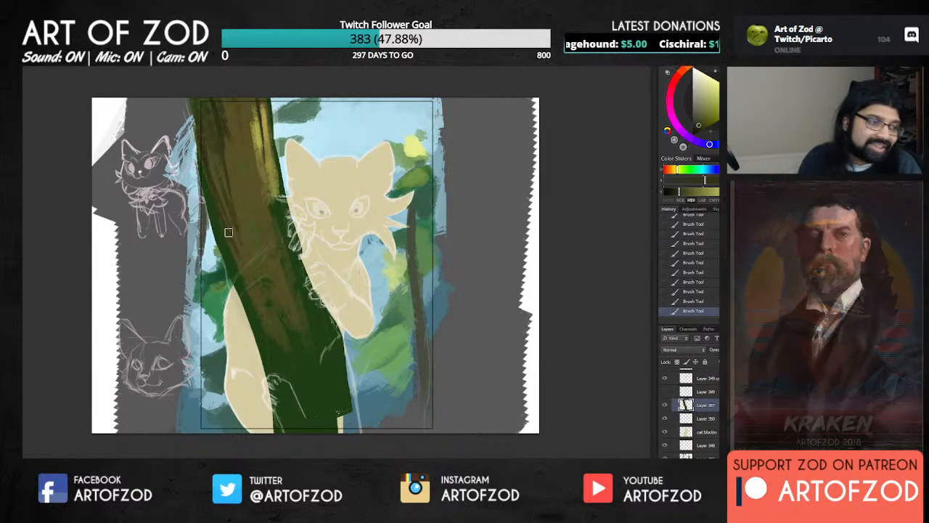
{"action": "left_click", "coordinate": [238, 249], "text": "alt"}
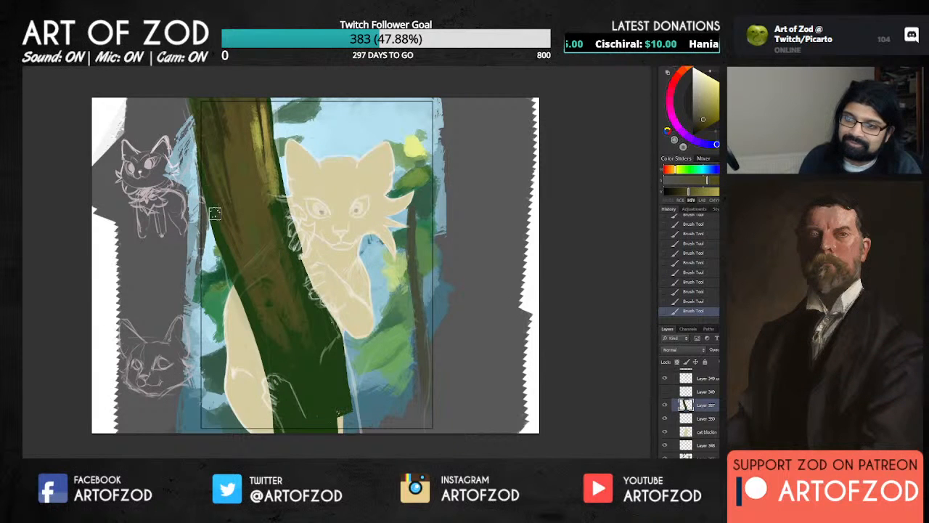
{"action": "left_click", "coordinate": [201, 169], "text": "alt"}
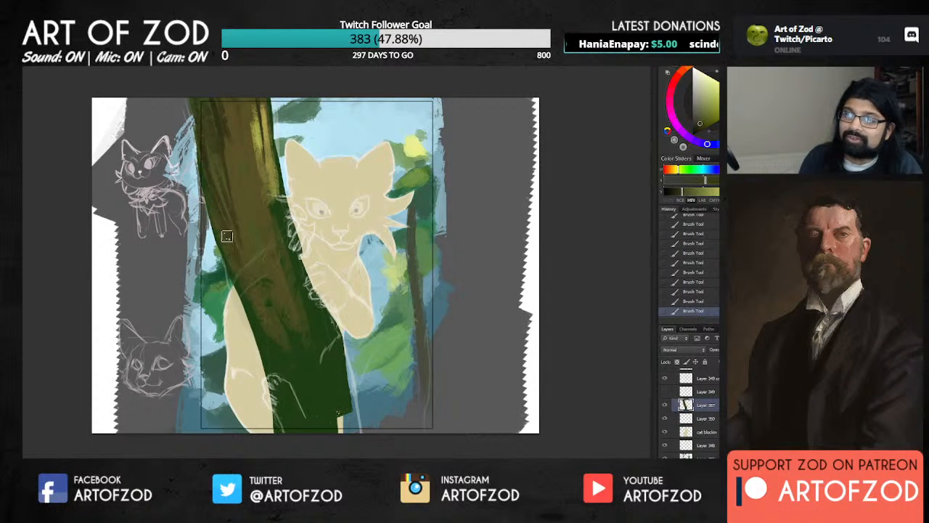
Blend sampled browns down the middle of the trunk and along its shaded edge toward the cat's lower paw.
{"action": "left_click", "coordinate": [228, 185], "text": "alt"}
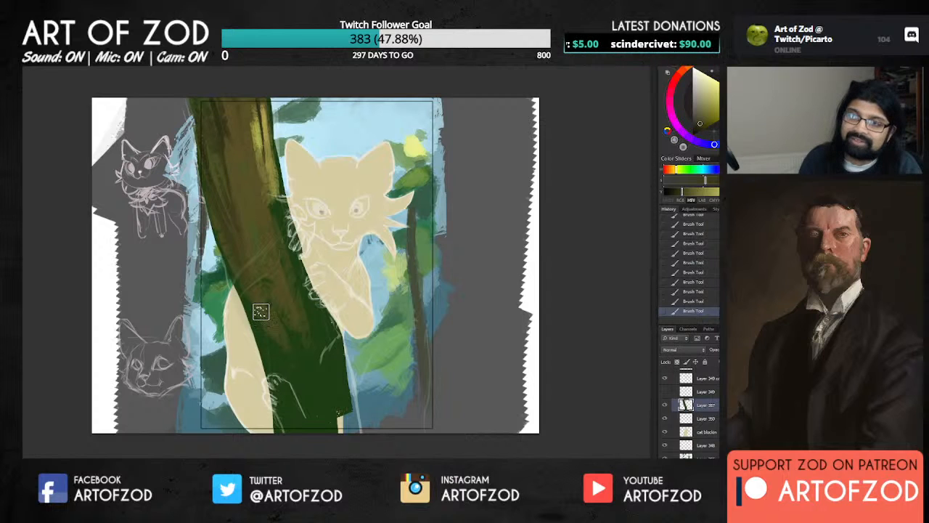
{"action": "left_click", "coordinate": [241, 191], "text": "alt"}
{"action": "left_click", "coordinate": [252, 280], "text": "alt"}
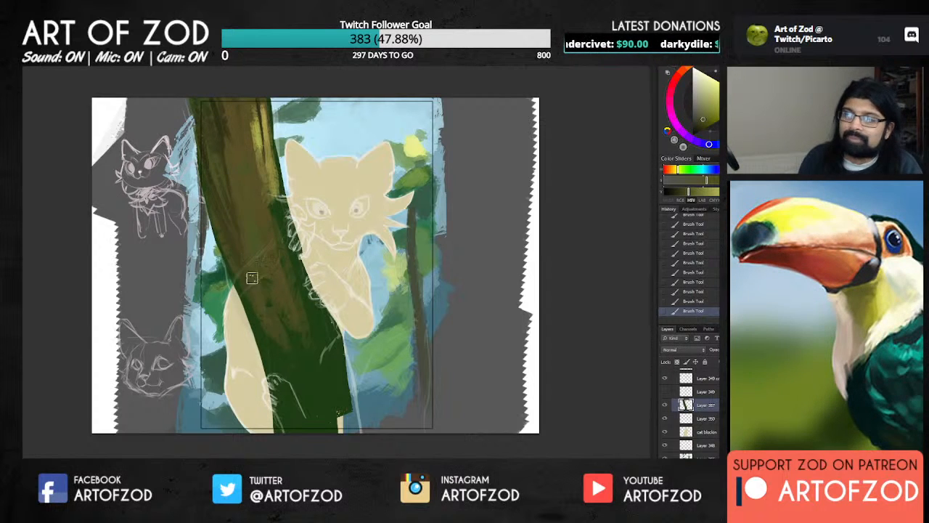
{"action": "left_click", "coordinate": [278, 322], "text": "alt"}
{"action": "left_click_drag", "start_coordinate": [249, 290], "coordinate": [278, 380]}
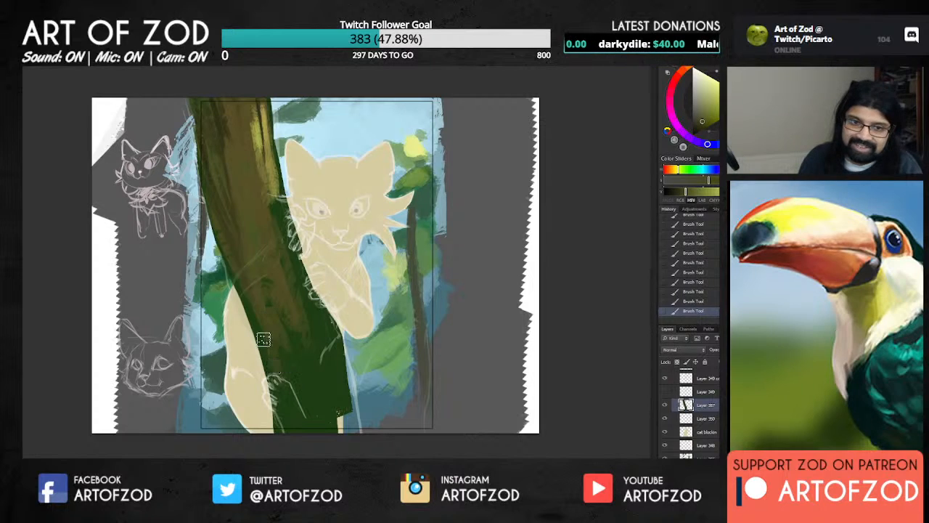
Paint muted olive-green strokes from the trunk's middle down over its dark green lower section to the canvas edge.
{"action": "left_click", "coordinate": [259, 228], "text": "alt"}
{"action": "left_click", "coordinate": [272, 267], "text": "alt"}
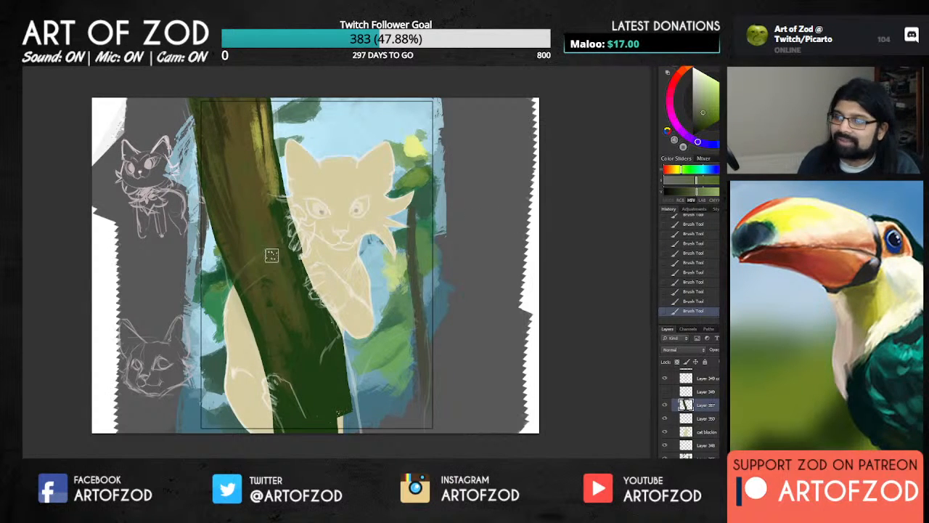
{"action": "mouse_move", "coordinate": [271, 254]}
{"action": "left_mouse_down"}
{"action": "mouse_move", "coordinate": [312, 365]}
{"action": "mouse_move", "coordinate": [265, 245]}
{"action": "mouse_move", "coordinate": [307, 336]}
{"action": "mouse_move", "coordinate": [275, 260]}
{"action": "mouse_move", "coordinate": [303, 357]}
{"action": "left_mouse_up"}
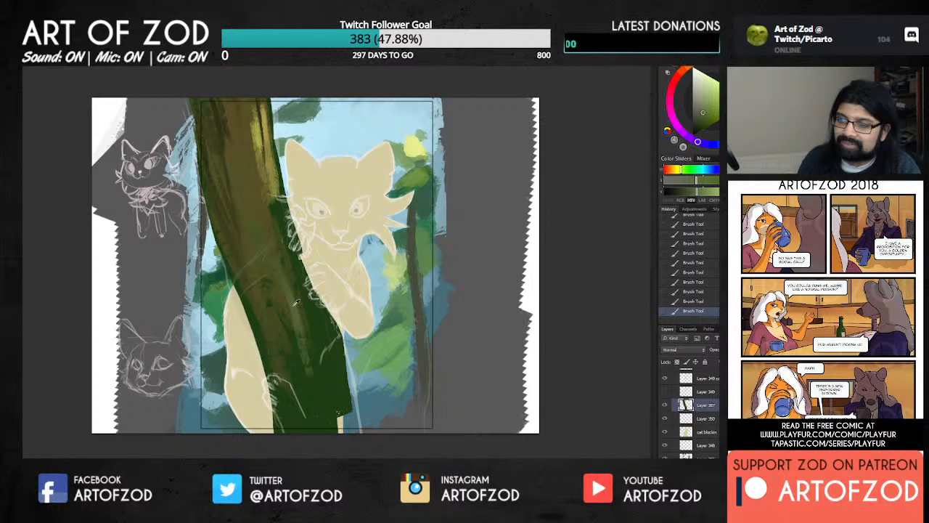
{"action": "left_click", "coordinate": [284, 274], "text": "alt"}
{"action": "mouse_move", "coordinate": [298, 292]}
{"action": "left_mouse_down"}
{"action": "mouse_move", "coordinate": [322, 356]}
{"action": "mouse_move", "coordinate": [324, 382]}
{"action": "left_mouse_up"}
{"action": "left_click_drag", "start_coordinate": [305, 344], "coordinate": [309, 397]}
{"action": "left_click_drag", "start_coordinate": [307, 321], "coordinate": [325, 437]}
{"action": "left_click_drag", "start_coordinate": [325, 379], "coordinate": [330, 412]}
{"action": "left_click_drag", "start_coordinate": [323, 321], "coordinate": [333, 421]}
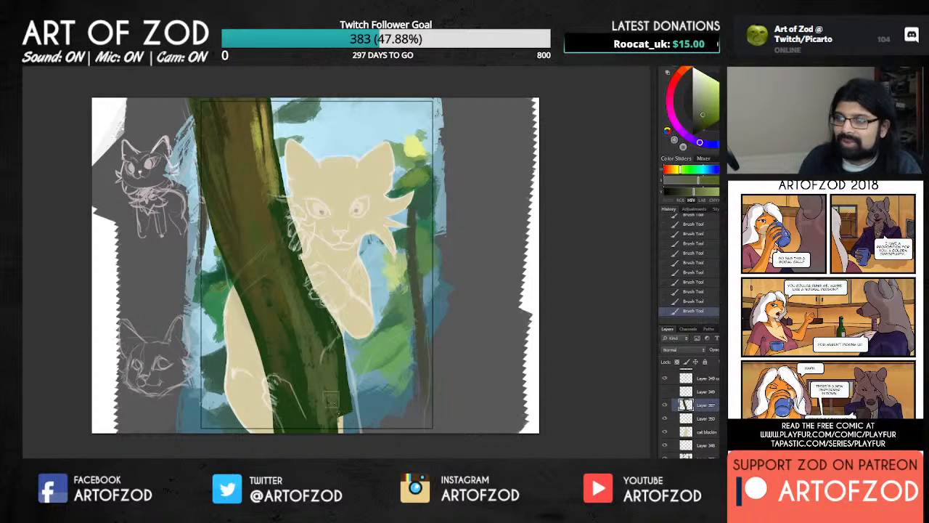
Paint a bright yellow-green highlight along the trunk's lower edge below the cat's elbow, covering the beige gap at the base.
{"action": "left_click", "coordinate": [258, 135], "text": "alt"}
{"action": "left_click_drag", "start_coordinate": [328, 340], "coordinate": [340, 376]}
{"action": "left_click", "coordinate": [717, 93]}
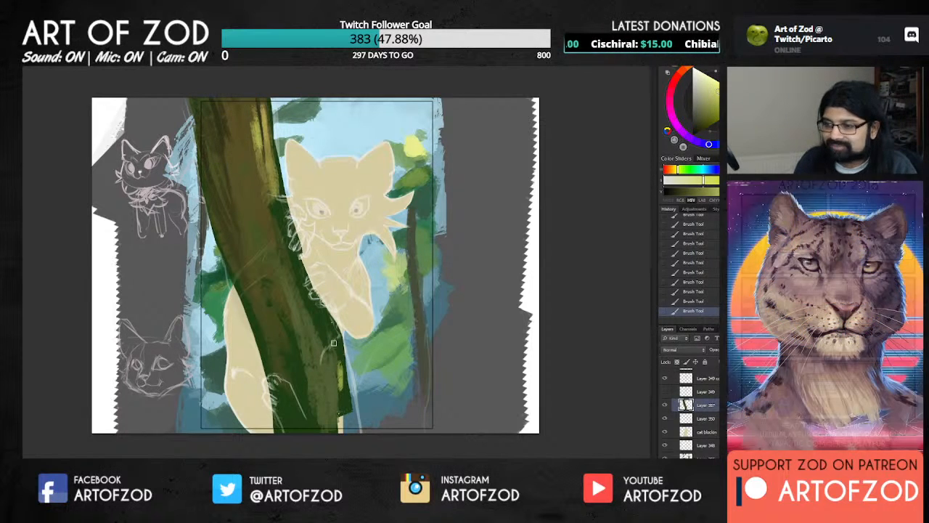
{"action": "left_click_drag", "start_coordinate": [334, 344], "coordinate": [345, 386]}
{"action": "left_click_drag", "start_coordinate": [336, 341], "coordinate": [346, 390]}
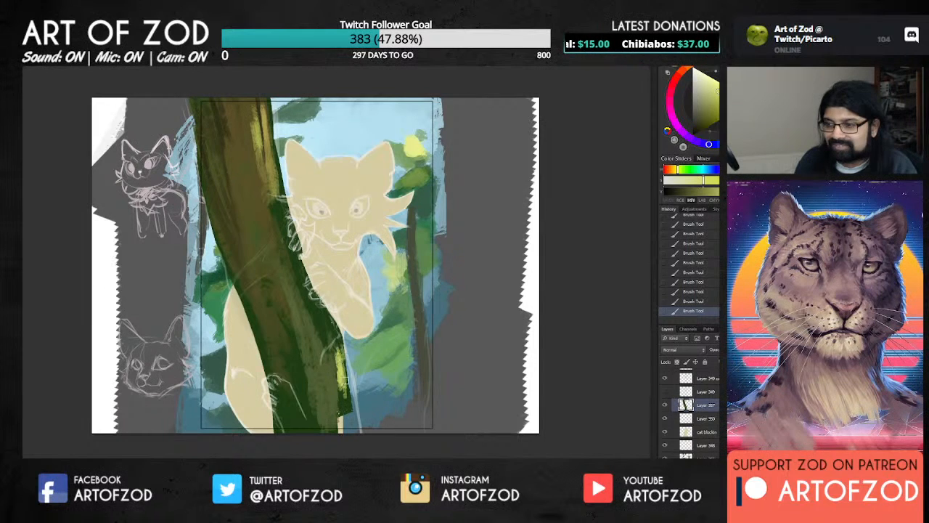
{"action": "left_click_drag", "start_coordinate": [341, 358], "coordinate": [344, 424]}
{"action": "left_click_drag", "start_coordinate": [339, 360], "coordinate": [348, 429]}
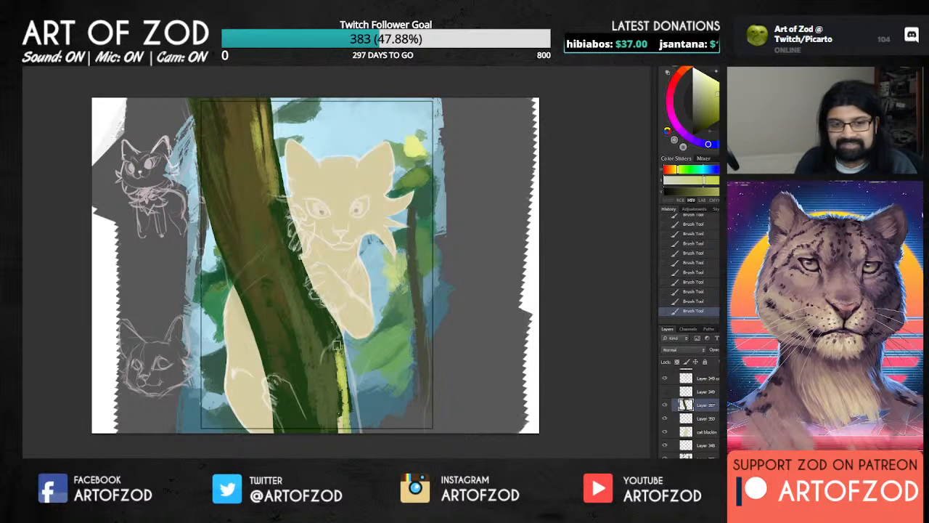
{"action": "mouse_move", "coordinate": [338, 349]}
{"action": "left_mouse_down"}
{"action": "mouse_move", "coordinate": [357, 437]}
{"action": "mouse_move", "coordinate": [354, 333]}
{"action": "mouse_move", "coordinate": [345, 378]}
{"action": "mouse_move", "coordinate": [354, 440]}
{"action": "mouse_move", "coordinate": [339, 399]}
{"action": "mouse_move", "coordinate": [336, 420]}
{"action": "mouse_move", "coordinate": [333, 374]}
{"action": "mouse_move", "coordinate": [310, 433]}
{"action": "mouse_move", "coordinate": [290, 381]}
{"action": "left_mouse_up"}
{"action": "left_click", "coordinate": [712, 82]}
{"action": "left_click", "coordinate": [339, 396], "text": "alt"}
Sample olive brown from the trunk, enlarge the brush and cover the remaining dark green along the lower shaded edge.
{"action": "left_click", "coordinate": [318, 390], "text": "alt"}
{"action": "left_click", "coordinate": [238, 265], "text": "alt"}
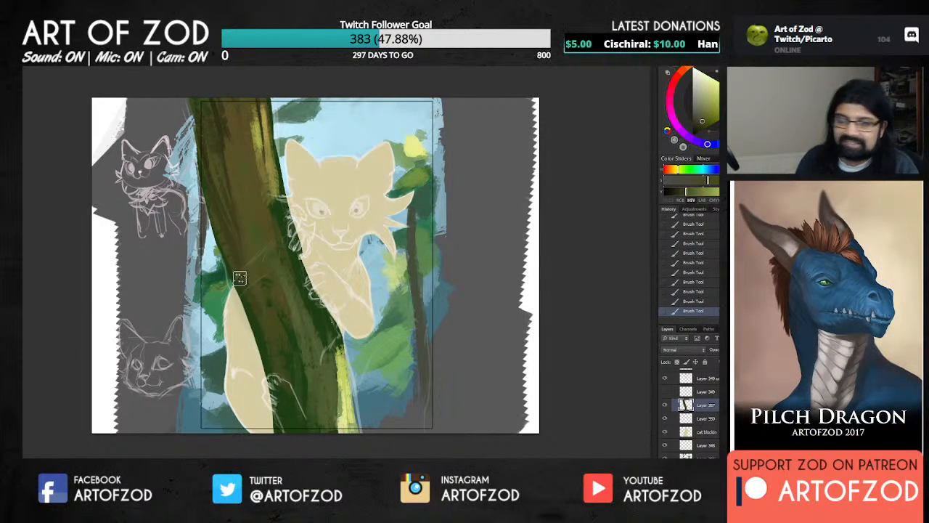
{"action": "key", "text": "bracketright"}
{"action": "key", "text": "bracketright"}
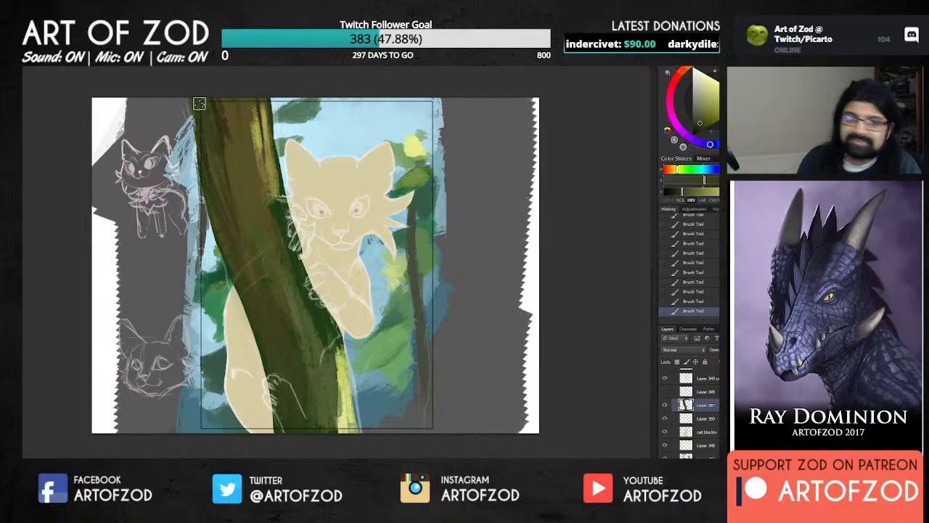
Paint thin dark olive bark lines along the trunk's length, from its upper middle down to the base beside the yellow-green highlight.
{"action": "left_click", "coordinate": [694, 132]}
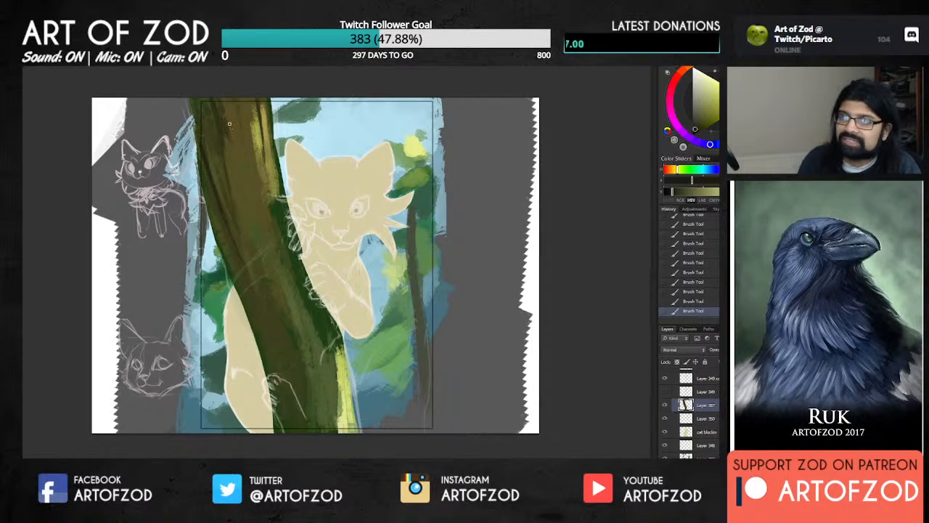
{"action": "left_click_drag", "start_coordinate": [248, 208], "coordinate": [263, 219]}
{"action": "left_click_drag", "start_coordinate": [251, 172], "coordinate": [272, 223]}
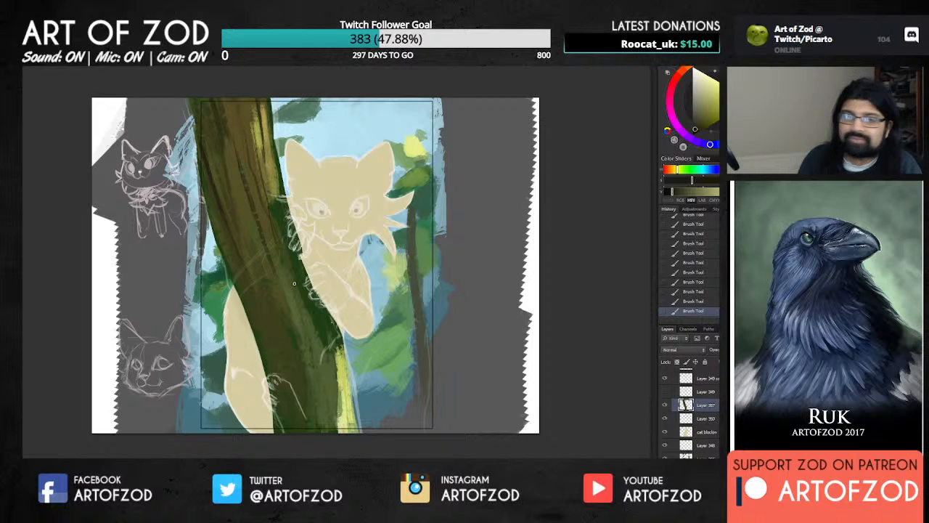
{"action": "left_click_drag", "start_coordinate": [321, 333], "coordinate": [333, 415]}
{"action": "left_click_drag", "start_coordinate": [333, 375], "coordinate": [335, 432]}
{"action": "mouse_move", "coordinate": [320, 395]}
{"action": "left_mouse_down"}
{"action": "mouse_move", "coordinate": [318, 408]}
{"action": "mouse_move", "coordinate": [316, 371]}
{"action": "left_mouse_up"}
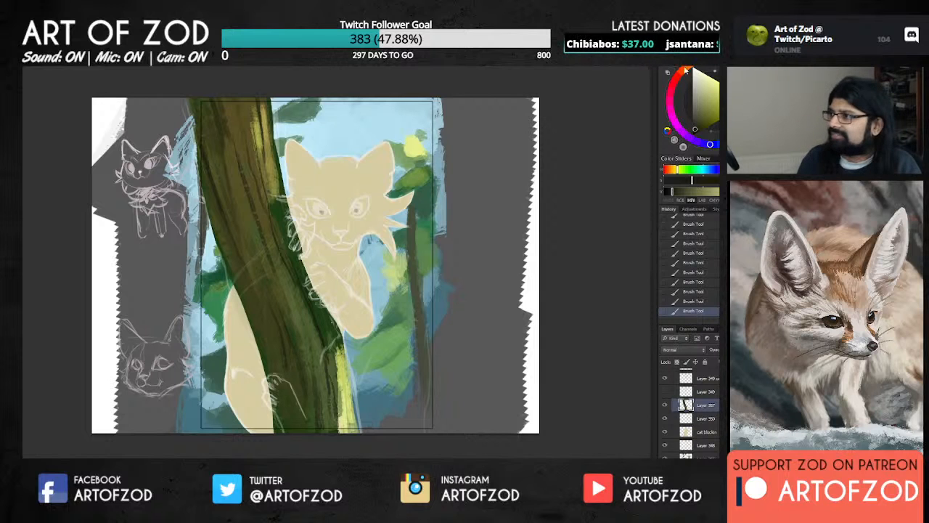
Add reddish-brown strokes to the lower trunk's edge above the cat's hind body and blend them with sampled browns and olives.
{"action": "left_click_drag", "start_coordinate": [685, 70], "coordinate": [690, 68]}
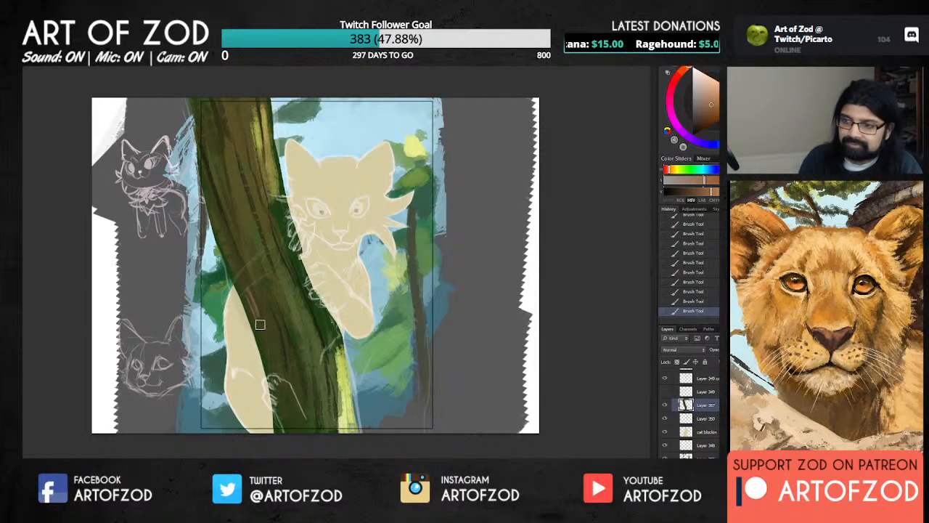
{"action": "left_click", "coordinate": [252, 296], "text": "alt"}
{"action": "left_click", "coordinate": [261, 302], "text": "alt"}
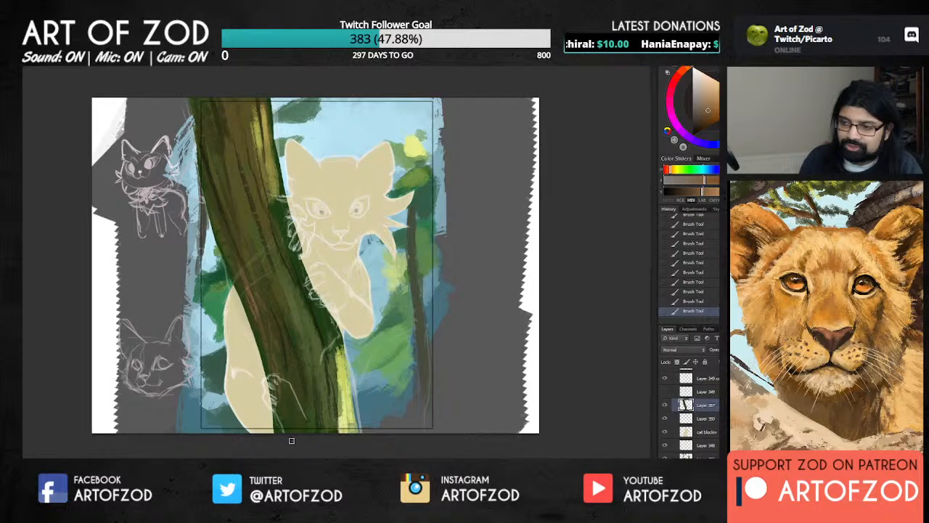
{"action": "left_click", "coordinate": [286, 349], "text": "alt"}
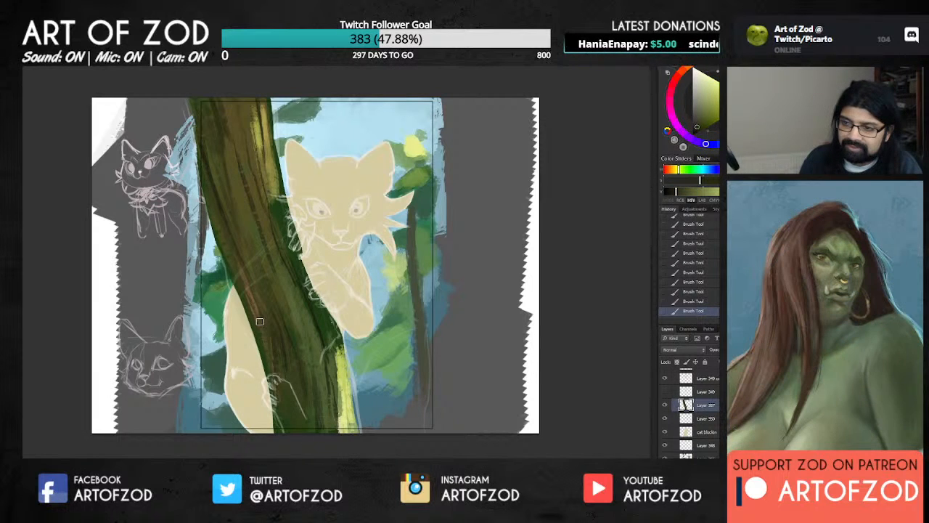
{"action": "left_click", "coordinate": [252, 297], "text": "alt"}
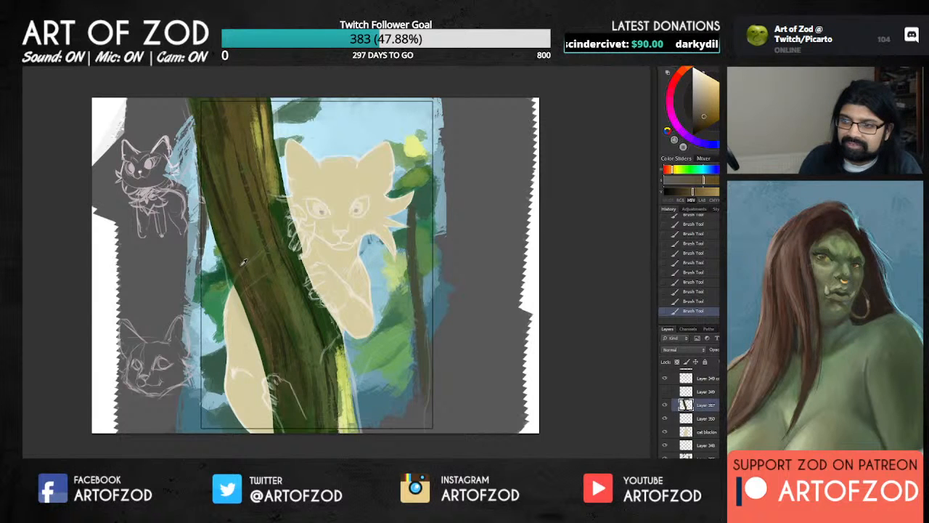
Sample greens around the trunk's outer edge and erase stray paint along that edge above the cat's hind body.
{"action": "left_click", "coordinate": [239, 294], "text": "alt"}
{"action": "left_click", "coordinate": [221, 235], "text": "alt"}
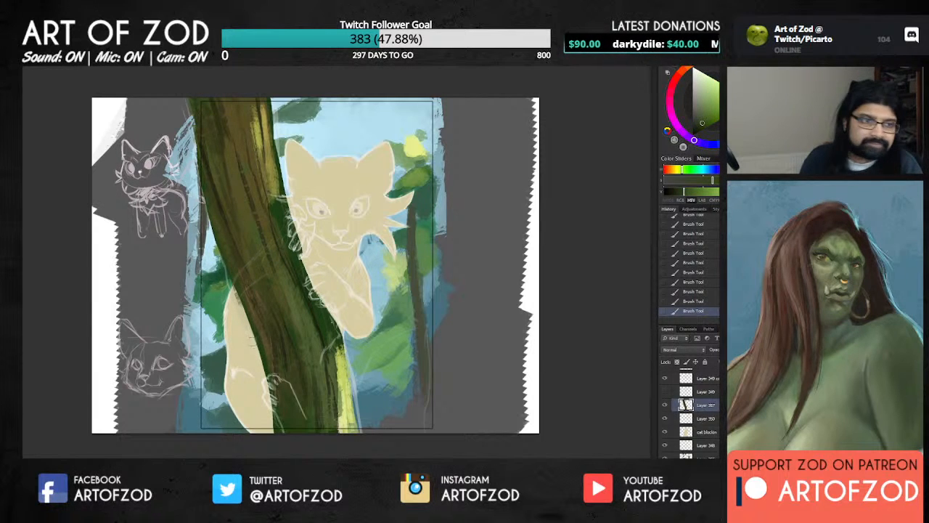
{"action": "key", "text": "e"}
{"action": "left_click_drag", "start_coordinate": [228, 274], "coordinate": [236, 296]}
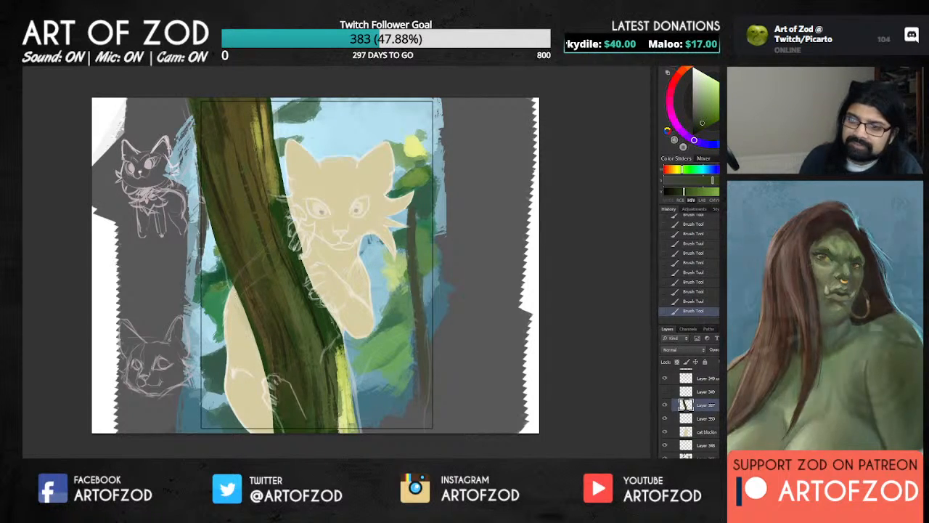
Sample olive browns from the upper trunk and paint bark strokes along its shaded side up to the canvas edge.
{"action": "left_click", "coordinate": [219, 142], "text": "alt"}
{"action": "left_click_drag", "start_coordinate": [209, 123], "coordinate": [228, 174]}
{"action": "left_click", "coordinate": [227, 174], "text": "alt"}
{"action": "left_click_drag", "start_coordinate": [222, 128], "coordinate": [223, 147]}
{"action": "left_click_drag", "start_coordinate": [223, 148], "coordinate": [229, 101]}
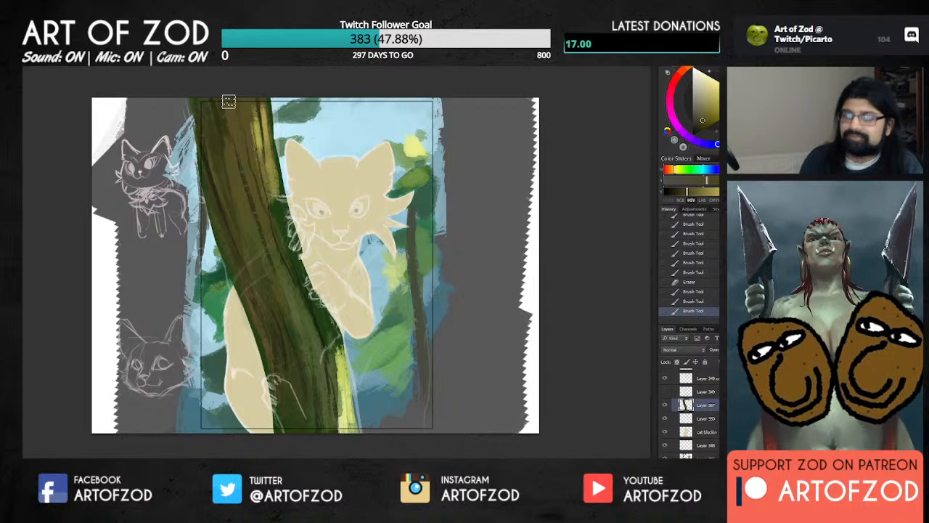
Paint sampled olive-yellow and darker olive streaks down the upper trunk beside the bright highlight.
{"action": "key", "text": "ctrl+minus"}
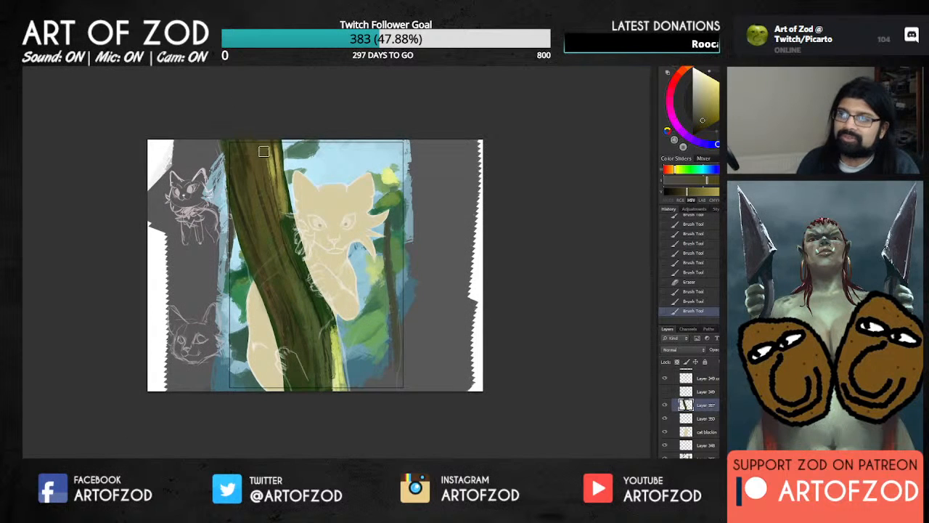
{"action": "left_click", "coordinate": [268, 162], "text": "alt"}
{"action": "left_click", "coordinate": [267, 158], "text": "alt"}
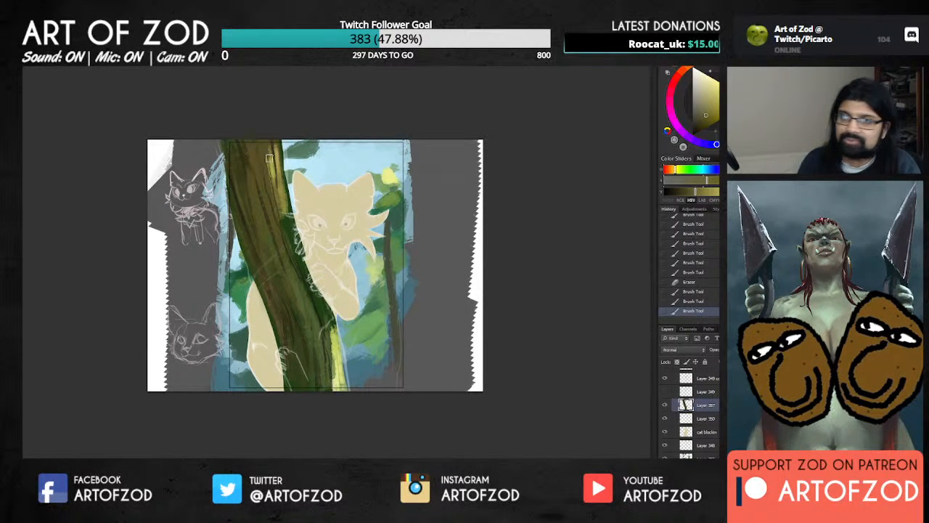
{"action": "left_click_drag", "start_coordinate": [269, 157], "coordinate": [270, 182]}
{"action": "left_click", "coordinate": [256, 161], "text": "alt"}
{"action": "left_click_drag", "start_coordinate": [254, 145], "coordinate": [257, 228]}
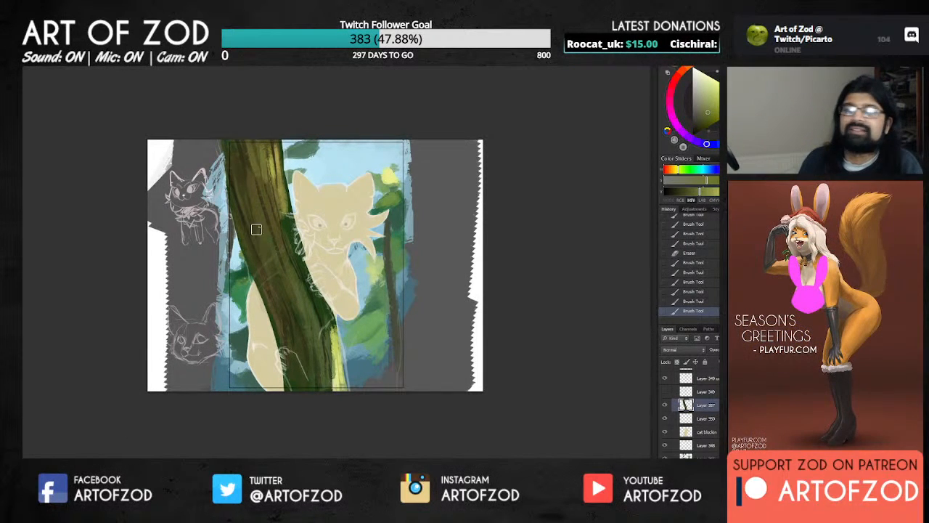
{"action": "left_click", "coordinate": [243, 155], "text": "alt"}
{"action": "left_click_drag", "start_coordinate": [245, 159], "coordinate": [259, 208]}
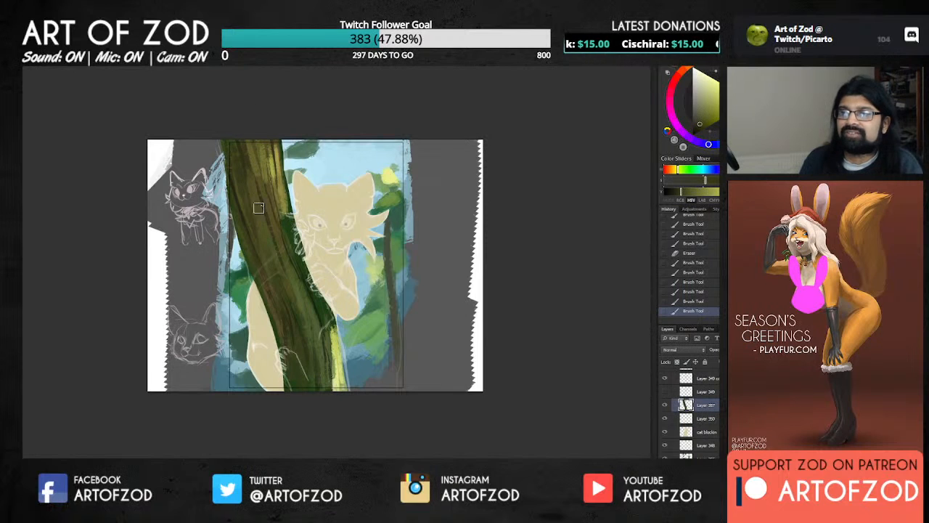
Pick a red-orange hue, undo the bright trial stroke and paint darker reddish-brown strokes down the upper trunk's shaded side.
{"action": "left_click", "coordinate": [682, 71]}
{"action": "left_click", "coordinate": [723, 106]}
{"action": "left_click_drag", "start_coordinate": [238, 140], "coordinate": [240, 164]}
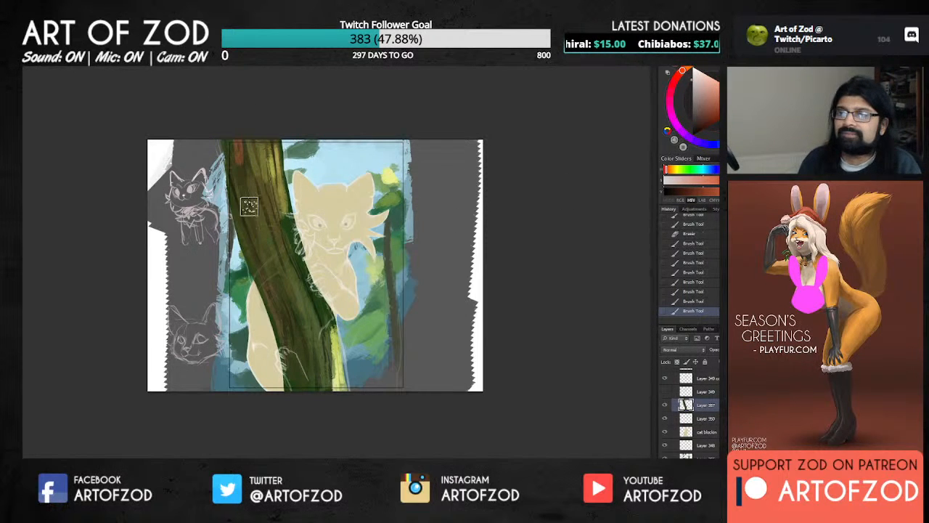
{"action": "key", "text": "ctrl+z"}
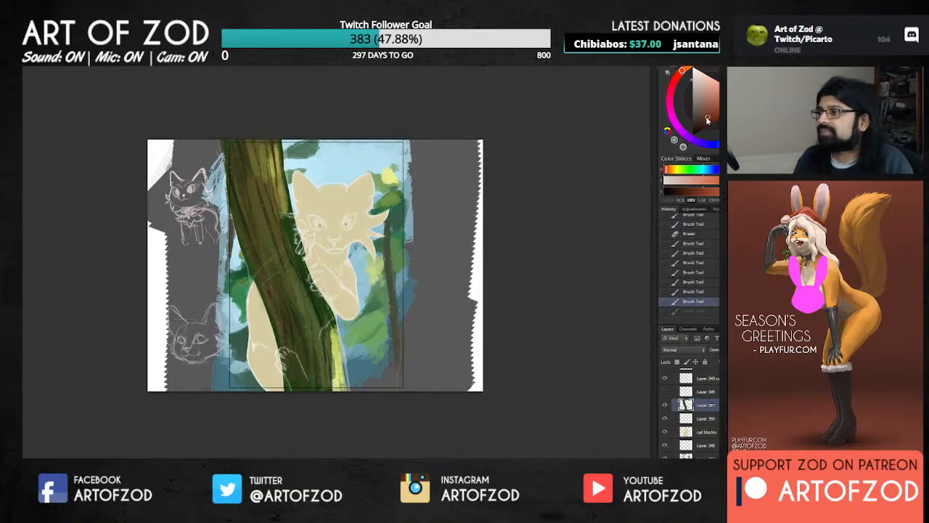
{"action": "left_click", "coordinate": [705, 120]}
{"action": "left_click_drag", "start_coordinate": [249, 137], "coordinate": [238, 162]}
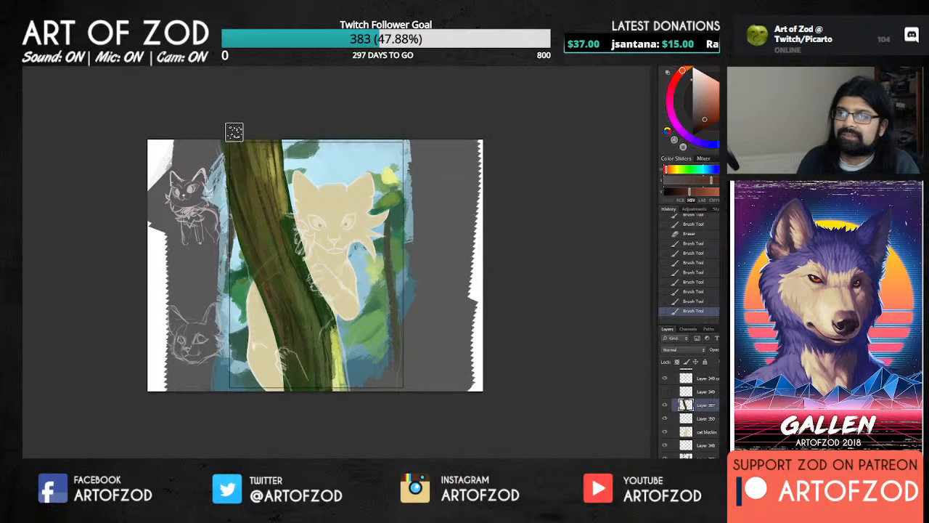
{"action": "mouse_move", "coordinate": [235, 125]}
{"action": "left_mouse_down"}
{"action": "mouse_move", "coordinate": [262, 225]}
{"action": "mouse_move", "coordinate": [240, 201]}
{"action": "mouse_move", "coordinate": [257, 222]}
{"action": "left_mouse_up"}
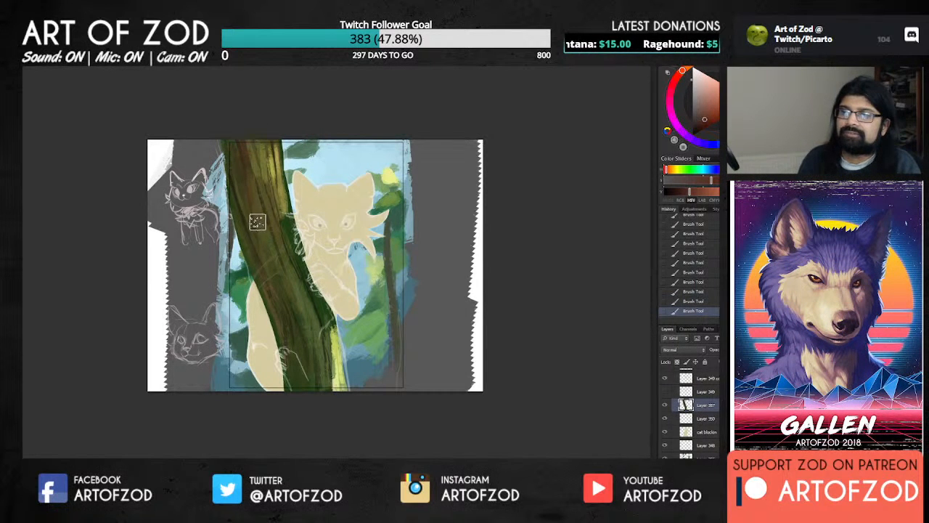
{"action": "left_click_drag", "start_coordinate": [238, 147], "coordinate": [252, 204]}
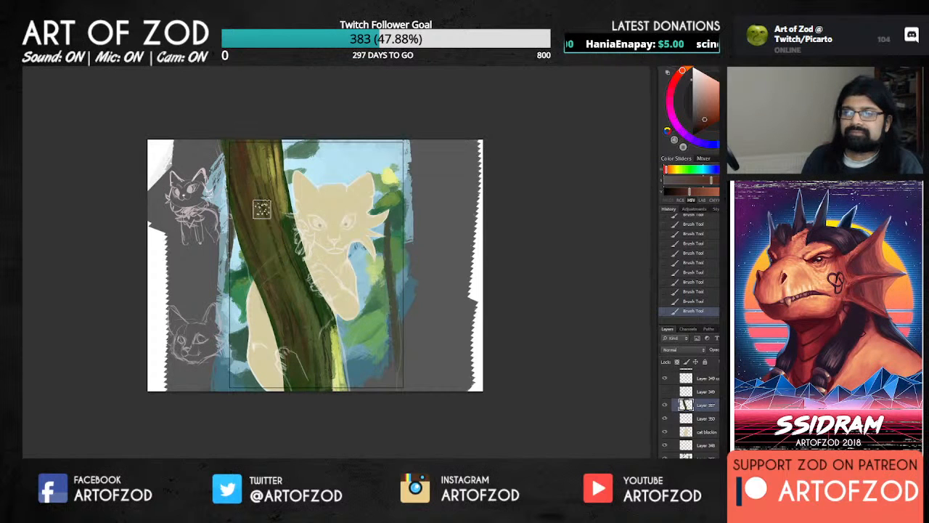
Sample olive greens from the middle and lower trunk, pick a lighter green and blend green strokes into the bark.
{"action": "left_click", "coordinate": [315, 318], "text": "alt"}
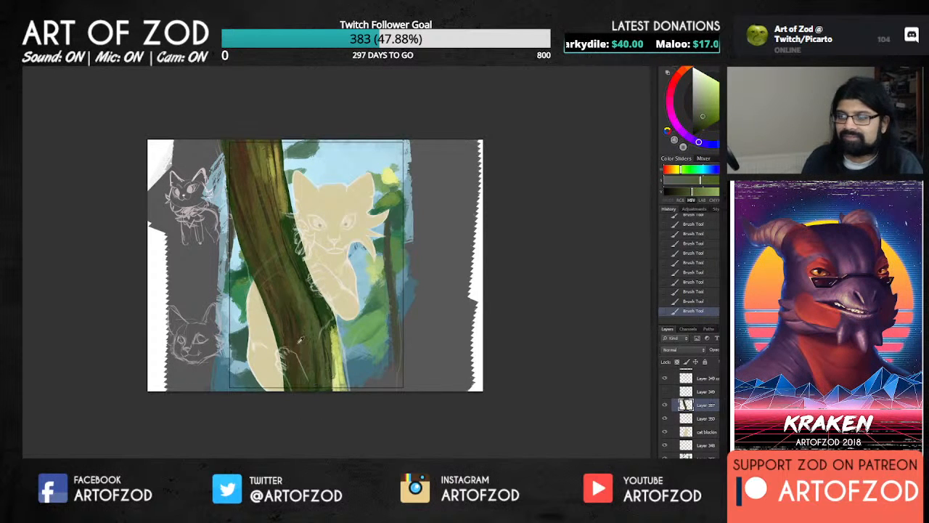
{"action": "left_click", "coordinate": [264, 248], "text": "alt"}
{"action": "left_click", "coordinate": [287, 284], "text": "alt"}
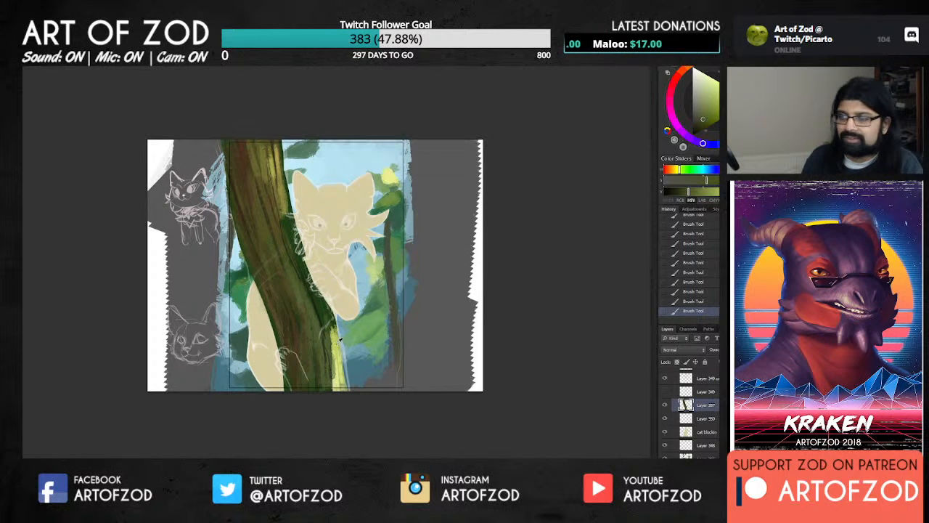
{"action": "left_click", "coordinate": [320, 320], "text": "alt"}
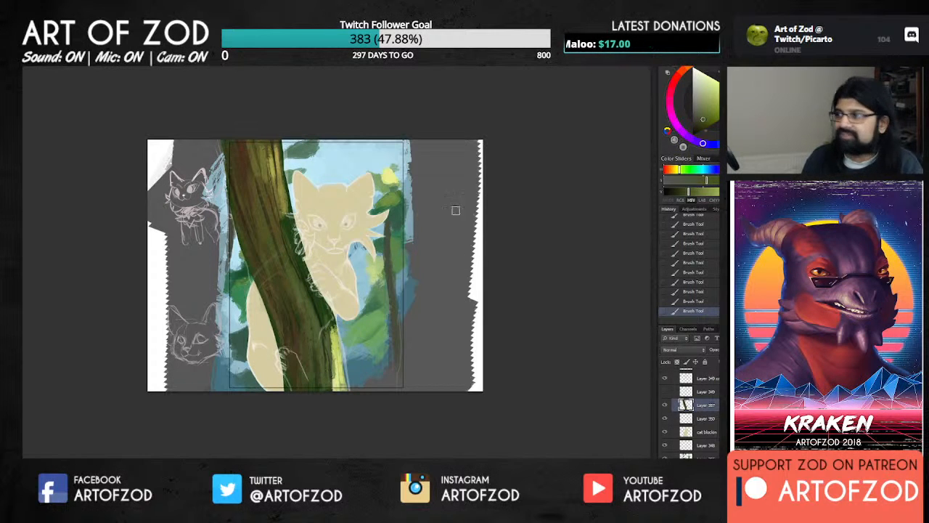
{"action": "left_click", "coordinate": [704, 114]}
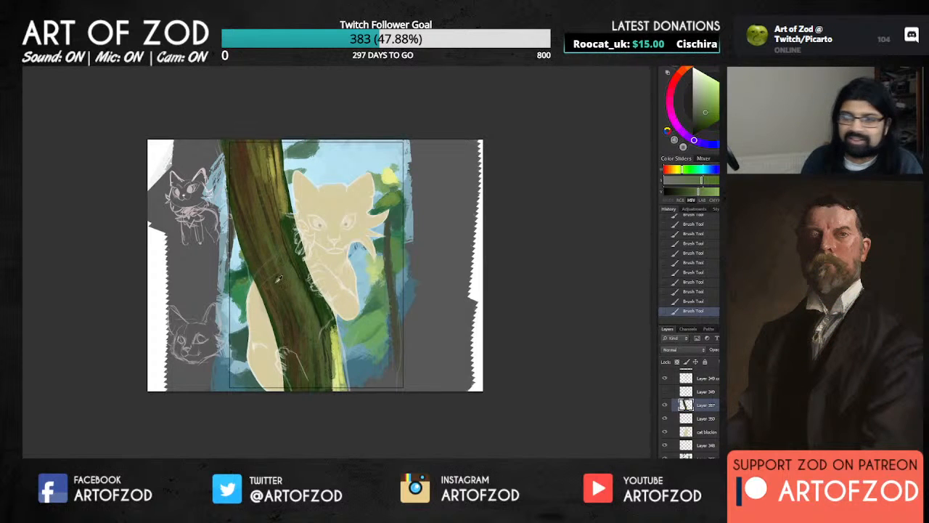
Darken a sampled brown, reduce the brush and paint thin dark bark cracks mid-trunk and along the edge beside the cat's face.
{"action": "left_click", "coordinate": [246, 159], "text": "alt"}
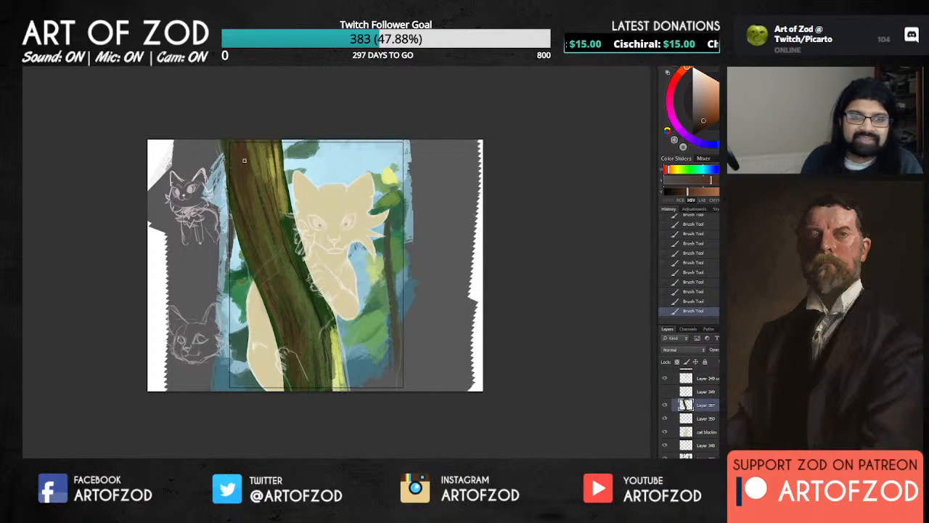
{"action": "left_click", "coordinate": [699, 127]}
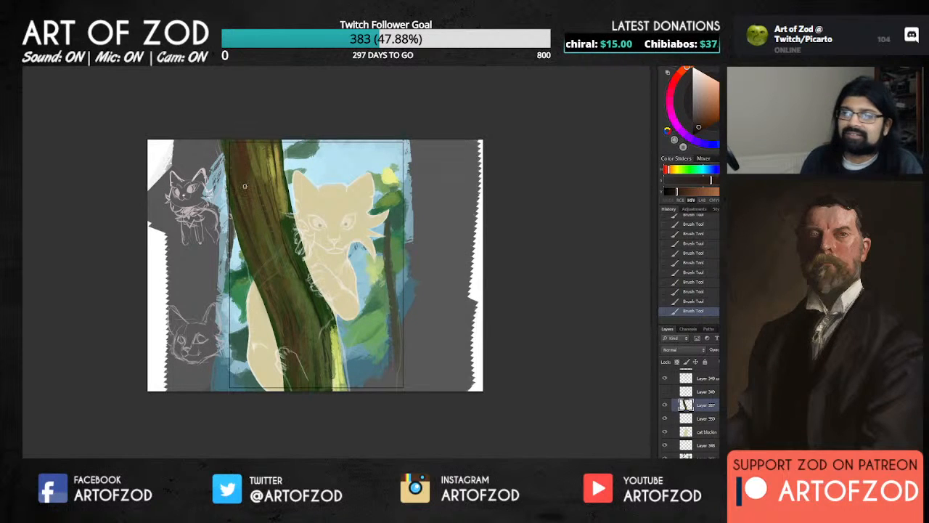
{"action": "left_click_drag", "start_coordinate": [262, 236], "coordinate": [260, 212]}
{"action": "key", "text": "bracketleft"}
{"action": "key", "text": "bracketleft"}
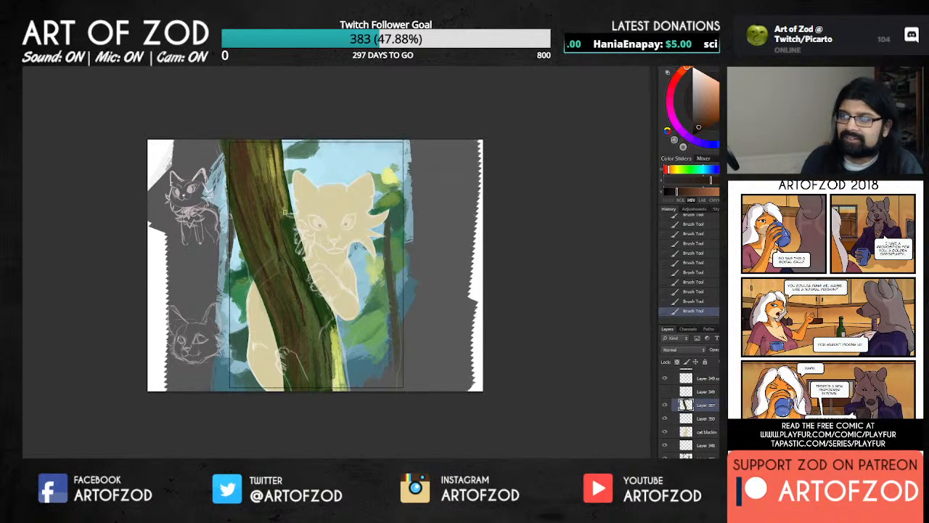
{"action": "left_click", "coordinate": [697, 129]}
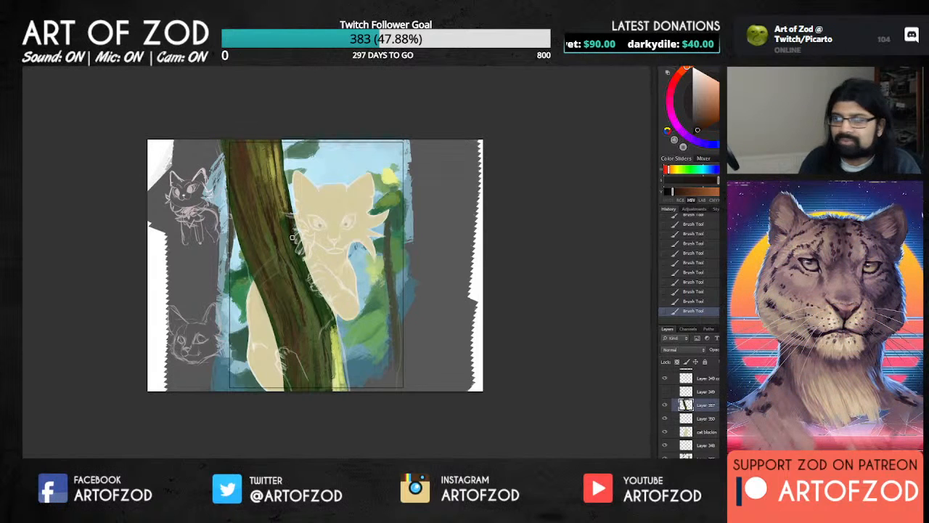
Sample greens near the cat's elbow and paint thin green streaks between the dark cracks on the lower trunk.
{"action": "left_click", "coordinate": [322, 315], "text": "alt"}
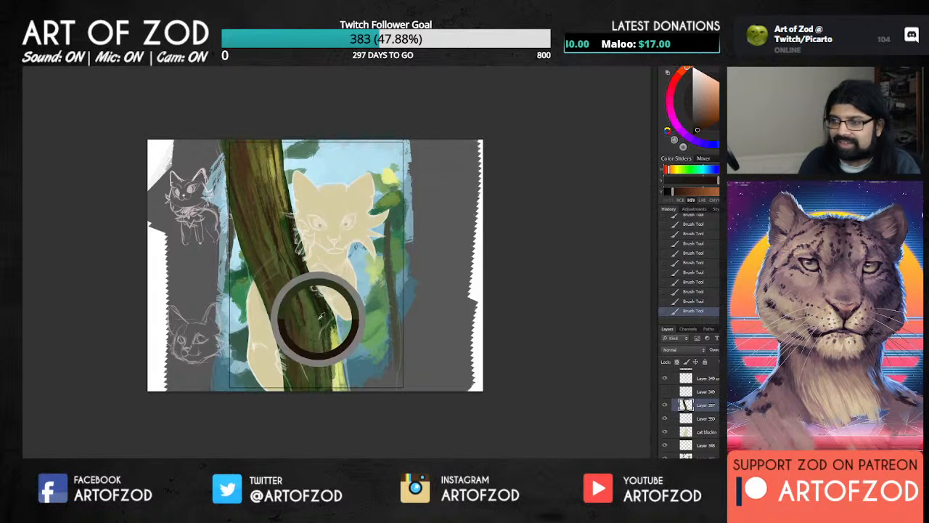
{"action": "left_click", "coordinate": [325, 311], "text": "alt"}
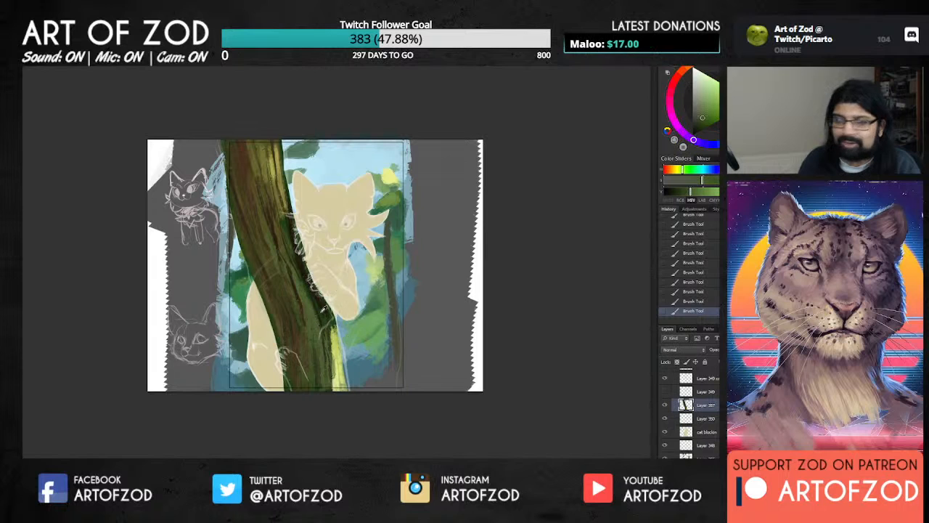
{"action": "left_click", "coordinate": [302, 295], "text": "alt"}
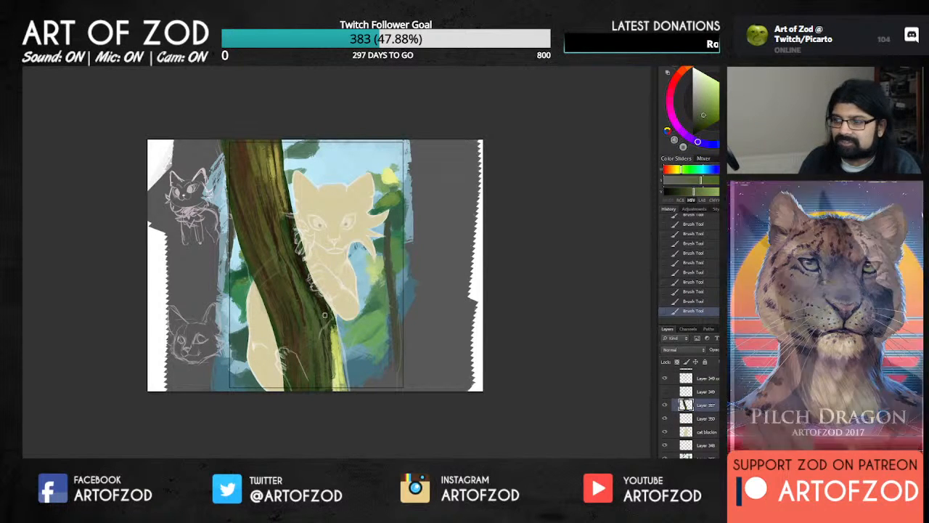
Sample dark browns from the middle of the trunk and refine the bark cracks beside the cat's cheek.
{"action": "left_click", "coordinate": [284, 230], "text": "alt"}
{"action": "left_click", "coordinate": [273, 222], "text": "alt"}
{"action": "left_click", "coordinate": [272, 230], "text": "alt"}
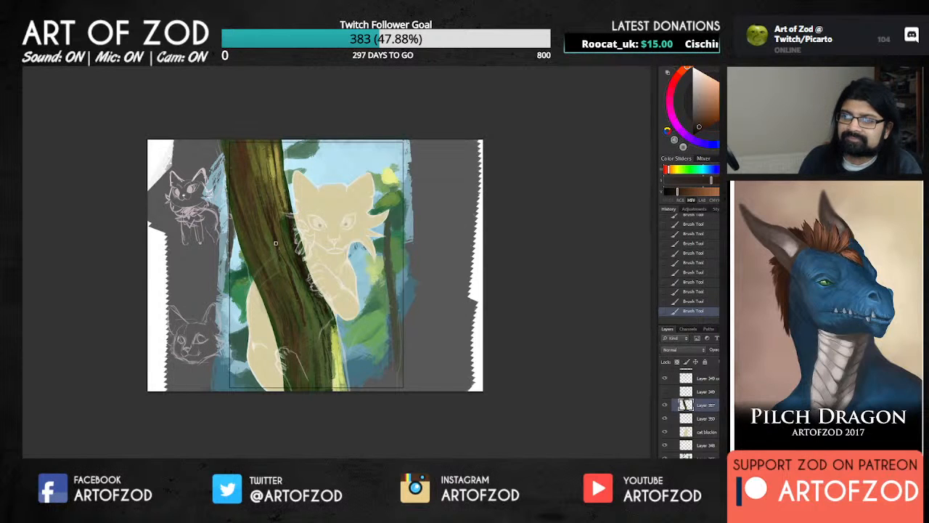
{"action": "left_click", "coordinate": [273, 241], "text": "alt"}
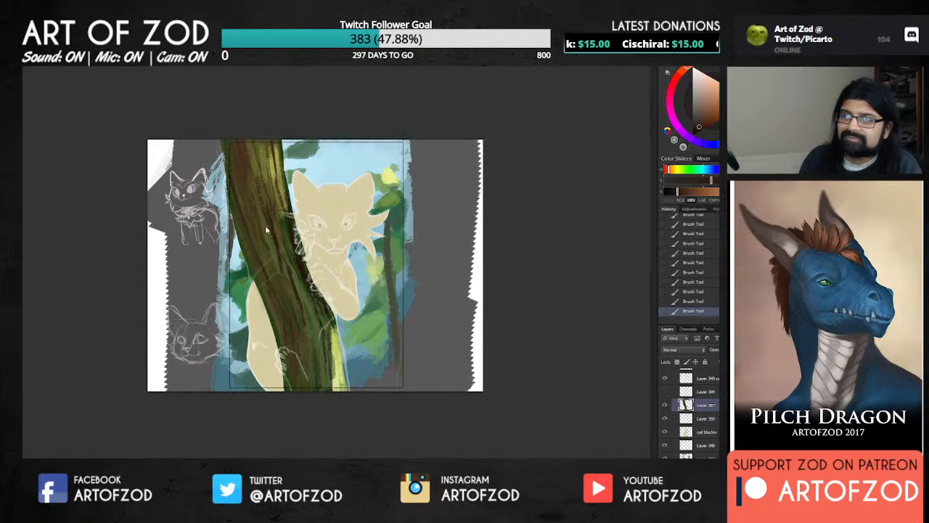
Sample yellowish olives from the upper trunk and paint light bark streaks down toward its middle.
{"action": "left_click", "coordinate": [266, 182], "text": "alt"}
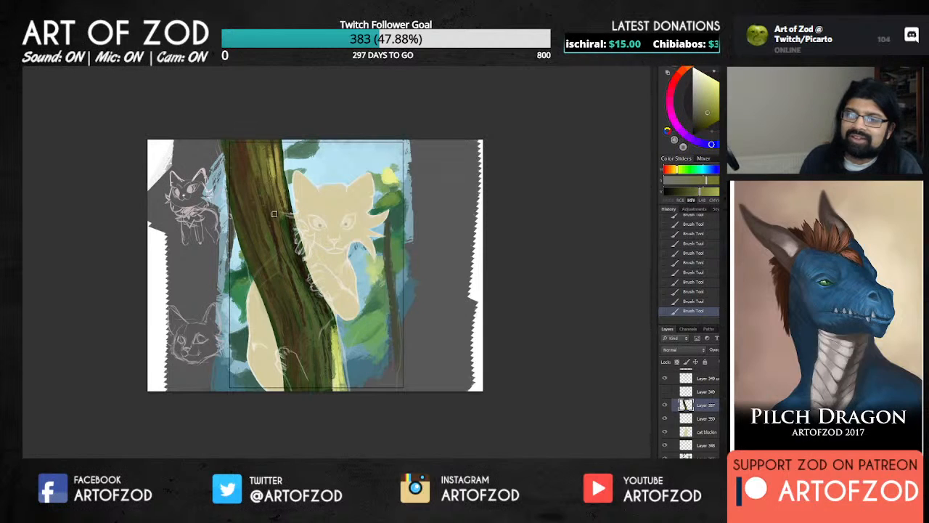
{"action": "left_click", "coordinate": [266, 170], "text": "alt"}
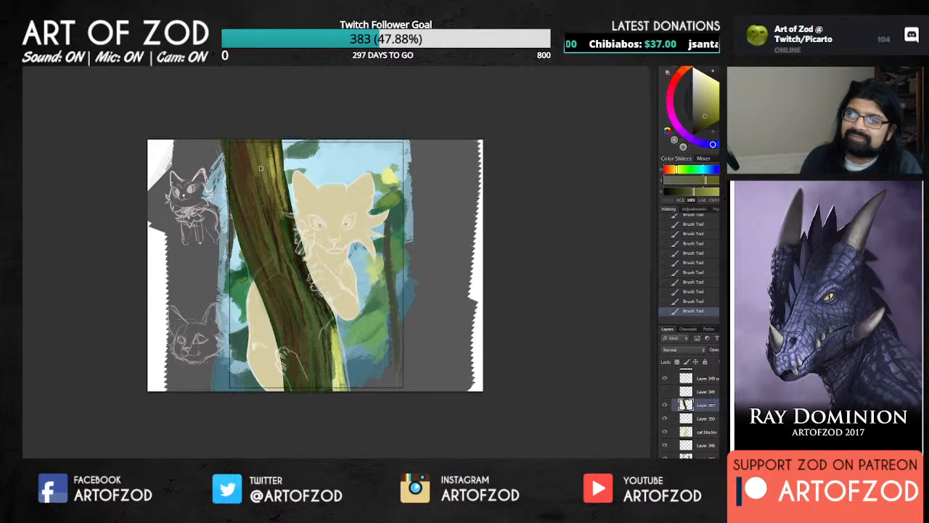
{"action": "left_click", "coordinate": [260, 167], "text": "alt"}
{"action": "left_click", "coordinate": [260, 173], "text": "alt"}
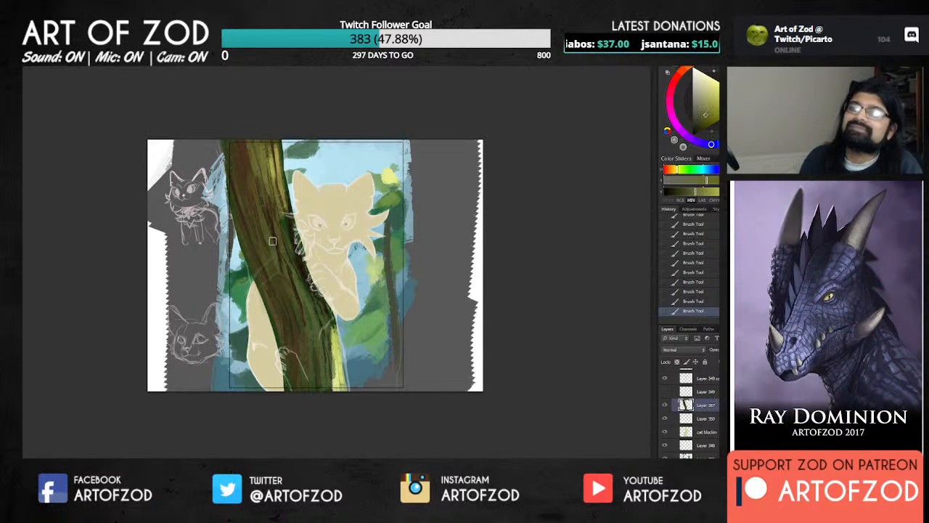
Sample olives and browns from the upper trunk and paint fine yellow-green bark streaks beside its sunlit edge.
{"action": "left_click", "coordinate": [260, 166], "text": "alt"}
{"action": "left_click", "coordinate": [245, 156], "text": "alt"}
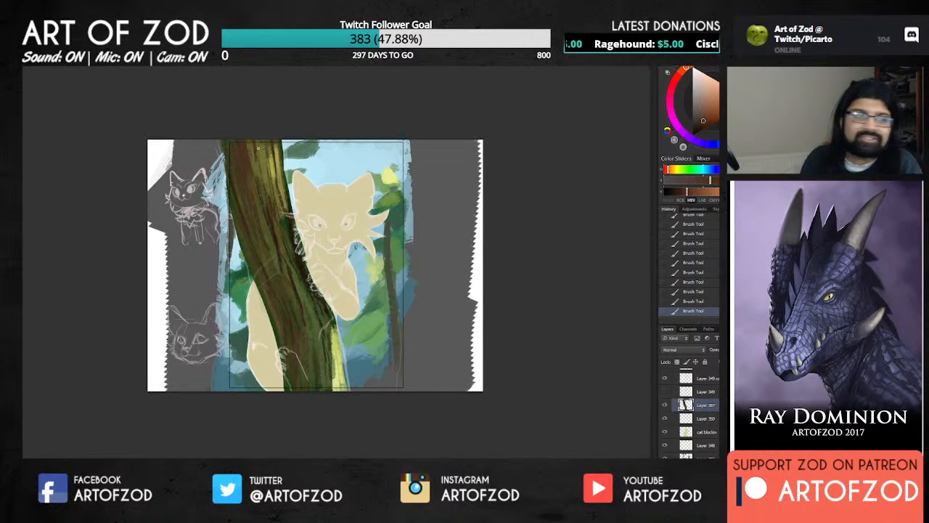
{"action": "left_click", "coordinate": [273, 149], "text": "alt"}
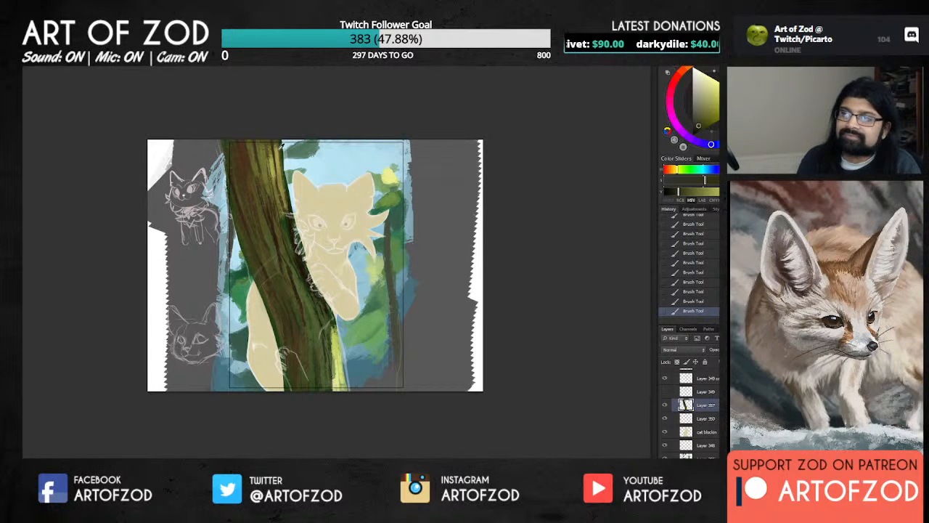
{"action": "left_click", "coordinate": [277, 151], "text": "alt"}
{"action": "left_click", "coordinate": [273, 167], "text": "alt"}
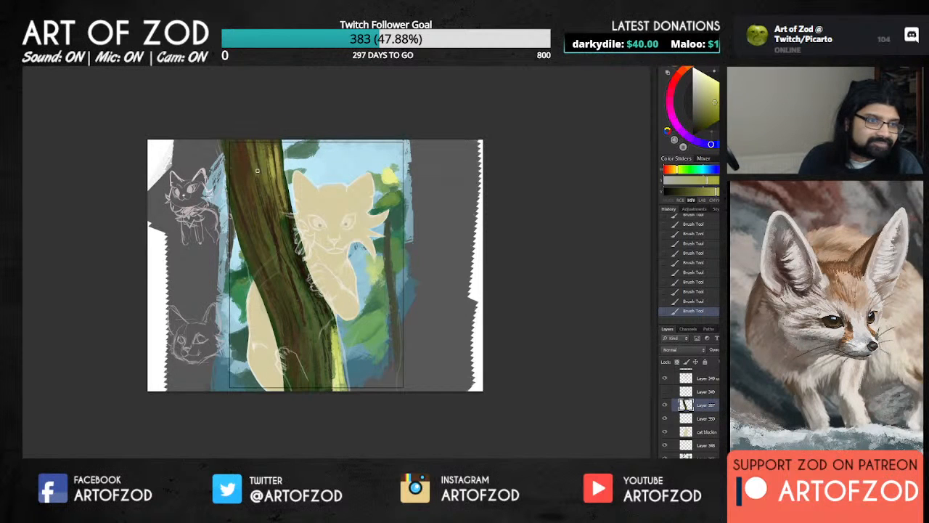
{"action": "left_click", "coordinate": [270, 166], "text": "alt"}
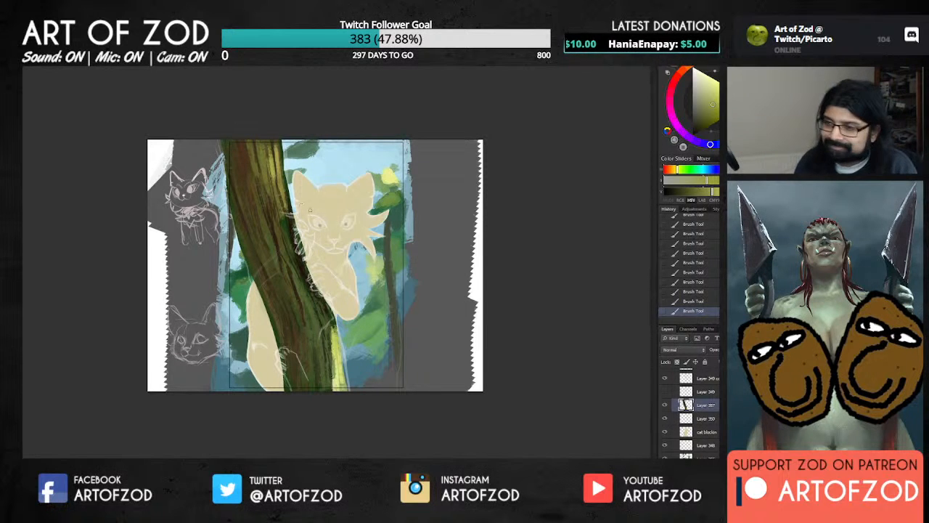
Sample reddish browns and muted olives near the top of the trunk and blend brown bark streaks across its upper middle.
{"action": "left_click", "coordinate": [274, 193], "text": "alt"}
{"action": "left_click", "coordinate": [268, 159], "text": "alt"}
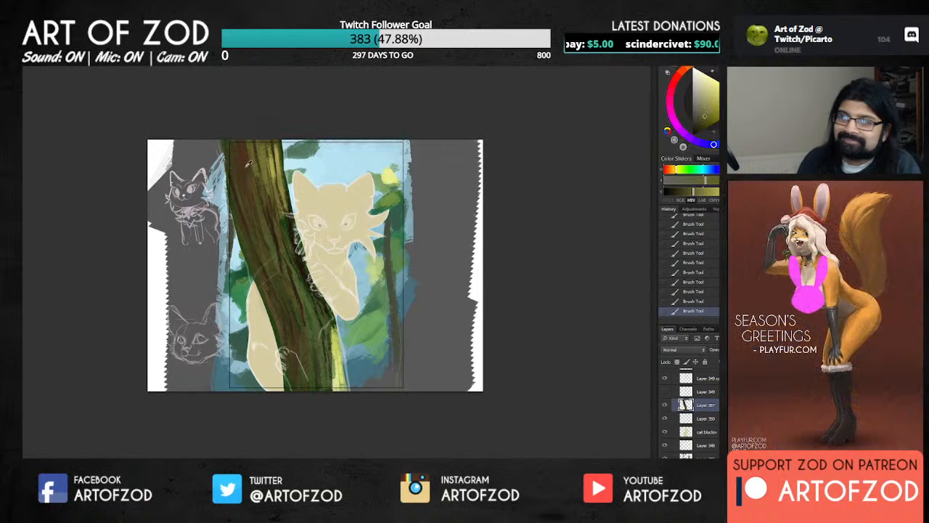
{"action": "left_click", "coordinate": [248, 161], "text": "alt"}
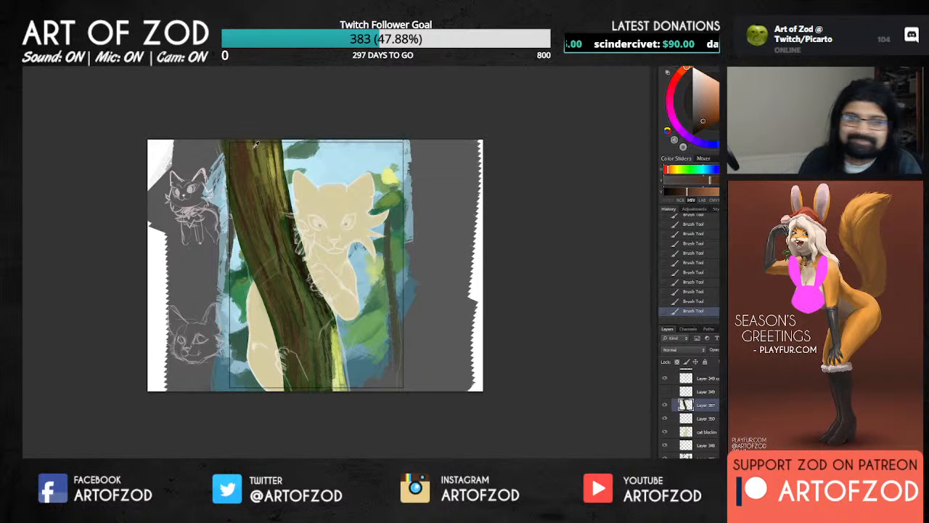
{"action": "left_click", "coordinate": [247, 151], "text": "alt"}
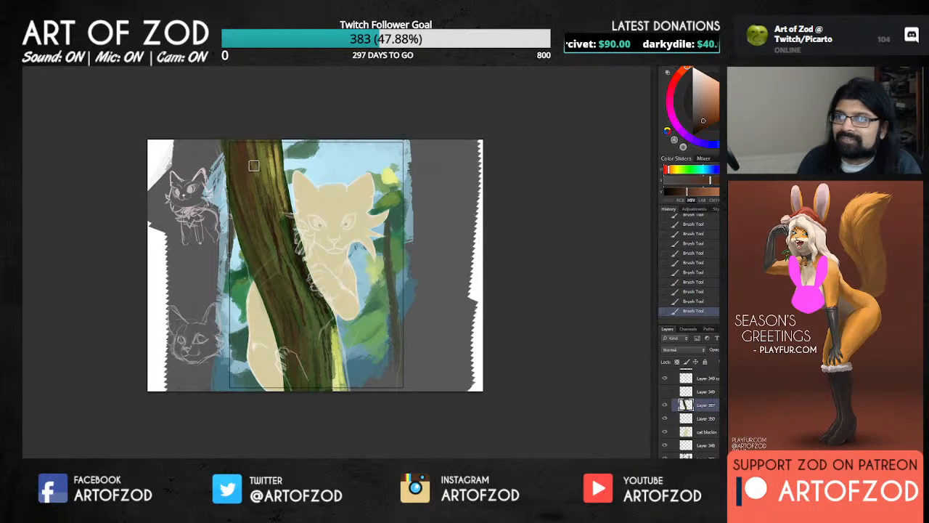
{"action": "left_click", "coordinate": [266, 140], "text": "alt"}
{"action": "left_click", "coordinate": [260, 154], "text": "alt"}
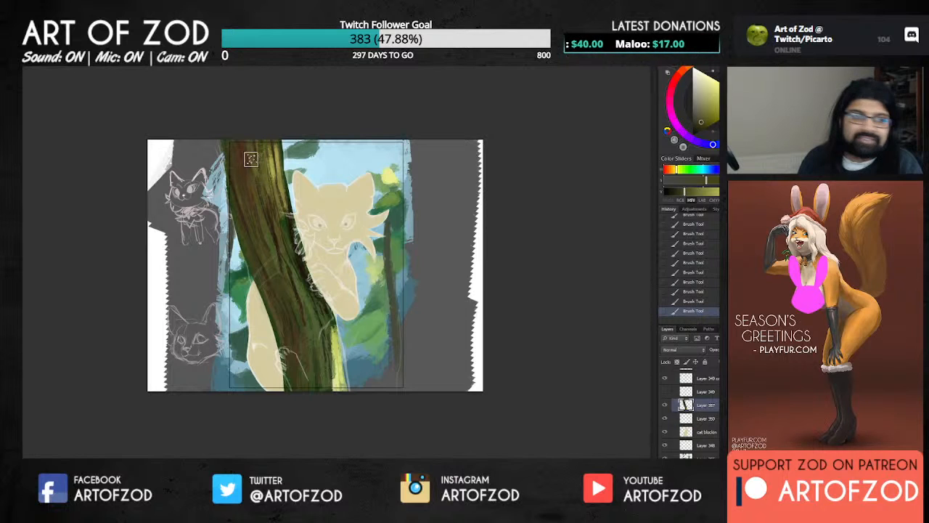
{"action": "left_click", "coordinate": [254, 167], "text": "alt"}
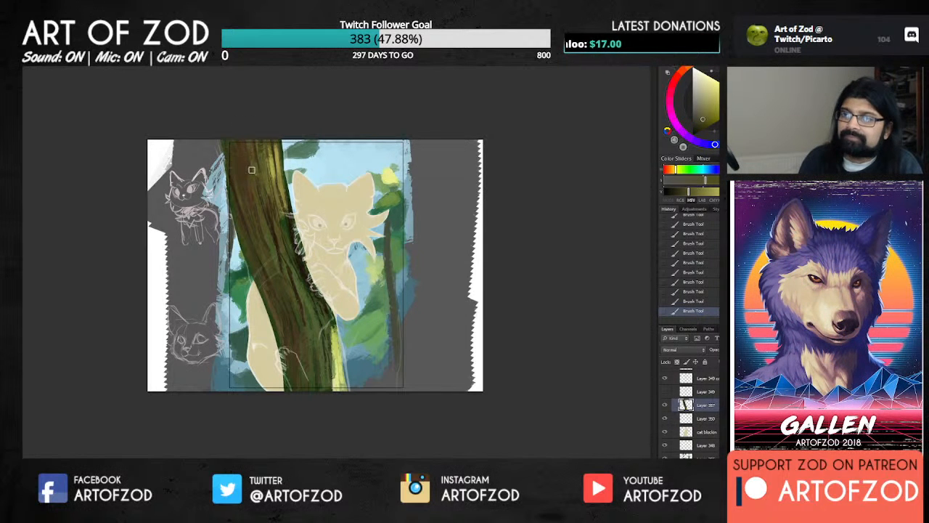
{"action": "left_click", "coordinate": [254, 158], "text": "alt"}
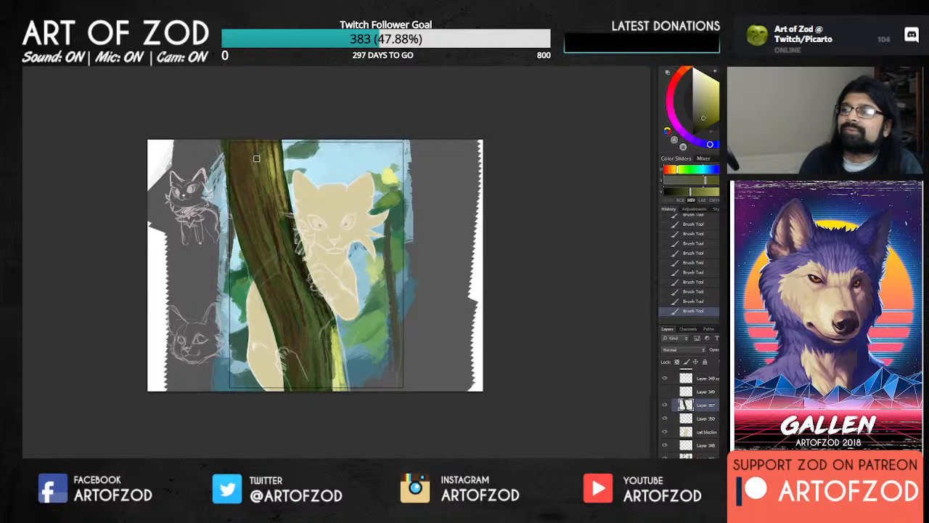
Sample dark browns and olives from the trunk and tone down the yellow streaks along its upper edge facing the cat.
{"action": "left_click", "coordinate": [261, 188], "text": "alt"}
{"action": "left_click", "coordinate": [270, 212], "text": "alt"}
{"action": "left_click", "coordinate": [273, 157], "text": "alt"}
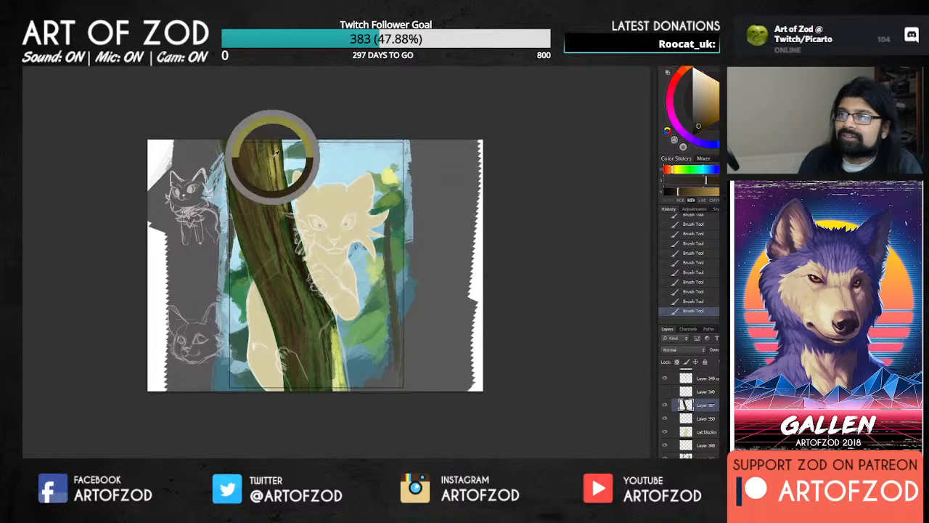
{"action": "left_click", "coordinate": [265, 148], "text": "alt"}
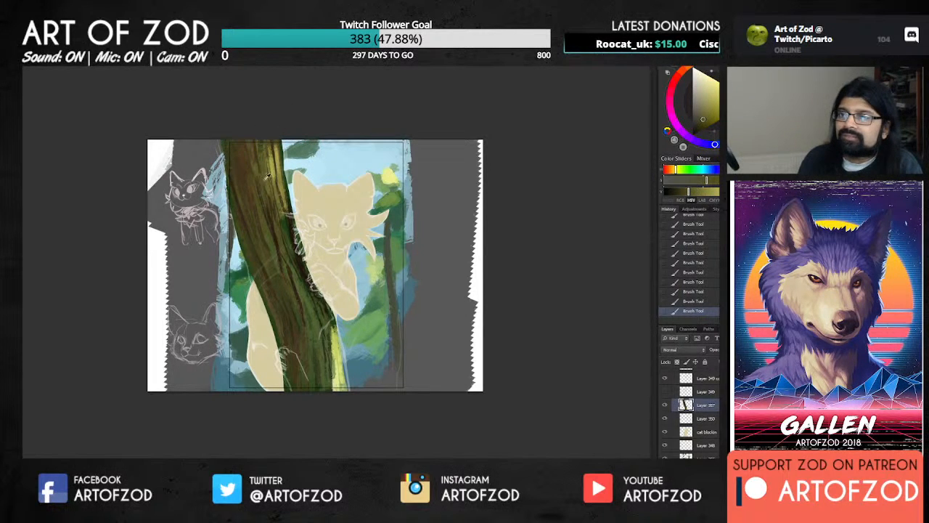
{"action": "left_click", "coordinate": [272, 218], "text": "alt"}
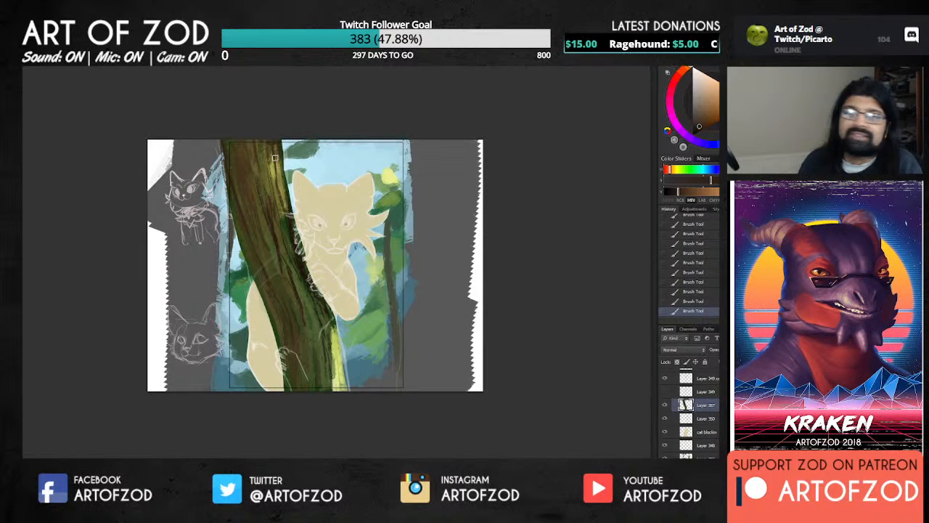
{"action": "left_click", "coordinate": [278, 145], "text": "alt"}
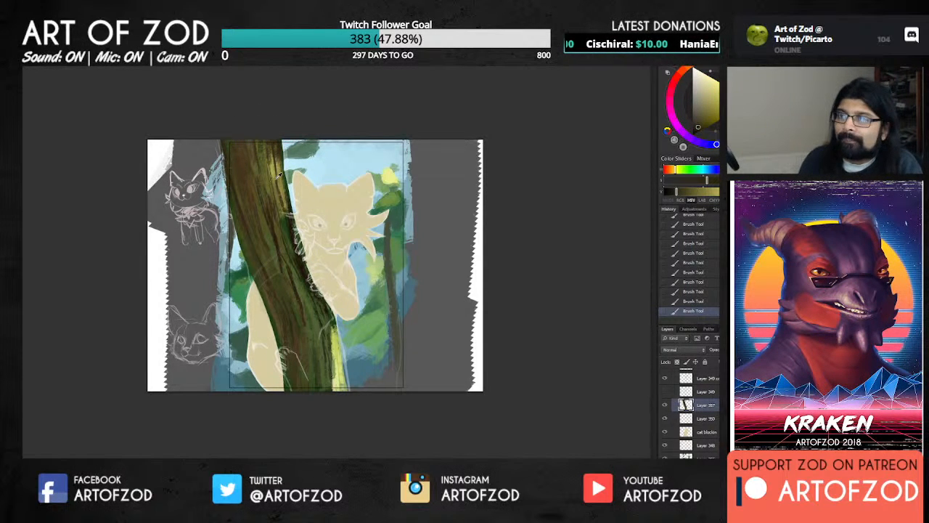
{"action": "left_click", "coordinate": [277, 170], "text": "alt"}
{"action": "left_click", "coordinate": [276, 172], "text": "alt"}
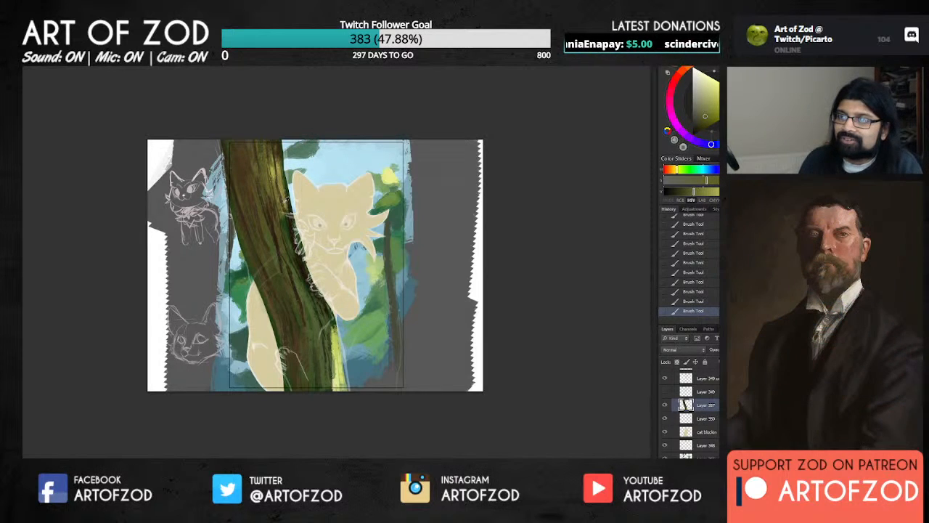
{"action": "left_click", "coordinate": [293, 222], "text": "alt"}
{"action": "left_click_drag", "start_coordinate": [276, 169], "coordinate": [275, 174]}
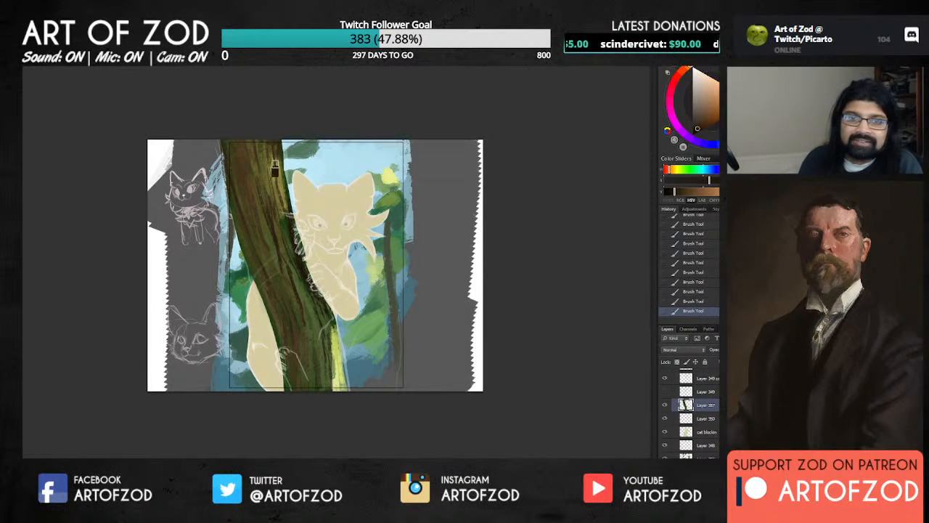
{"action": "key", "text": "ctrl+alt+z"}
{"action": "key", "text": "ctrl+alt+z"}
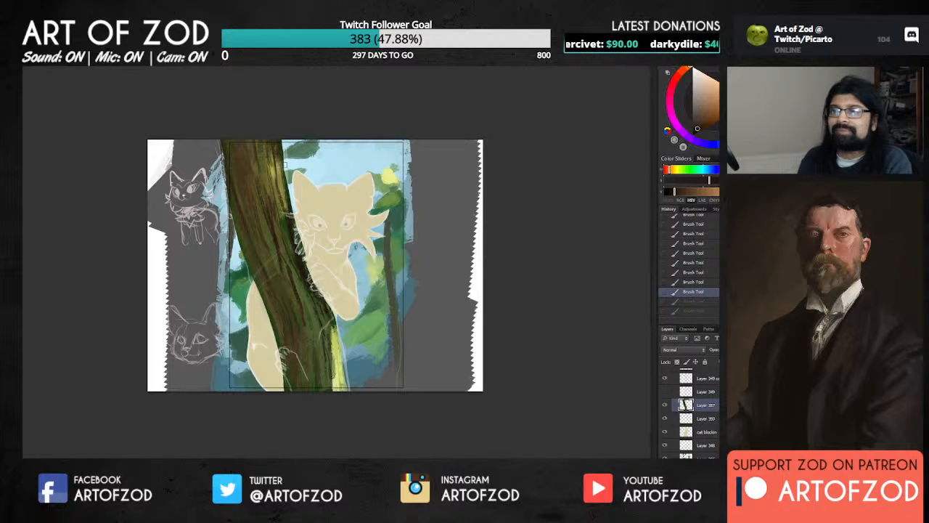
{"action": "left_click_drag", "start_coordinate": [709, 117], "coordinate": [703, 104]}
{"action": "mouse_move", "coordinate": [273, 169]}
{"action": "left_mouse_down"}
{"action": "mouse_move", "coordinate": [503, 107]}
{"action": "mouse_move", "coordinate": [277, 168]}
{"action": "left_mouse_up"}
{"action": "key", "text": "ctrl+z"}
{"action": "left_click", "coordinate": [711, 94]}
{"action": "key", "text": "ctrl+z"}
Choose a pale orange and paint a small bright highlight on the upper trunk's edge, comparing and redoing the stroke.
{"action": "left_click", "coordinate": [710, 81]}
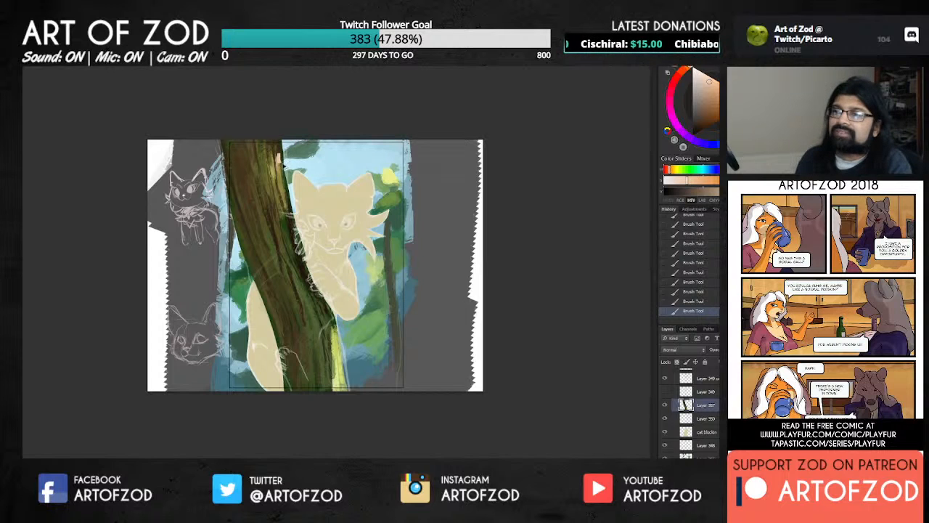
{"action": "key", "text": "ctrl+alt+z"}
{"action": "key", "text": "ctrl+alt+z"}
{"action": "key", "text": "ctrl+shift+z"}
{"action": "key", "text": "ctrl+shift+z"}
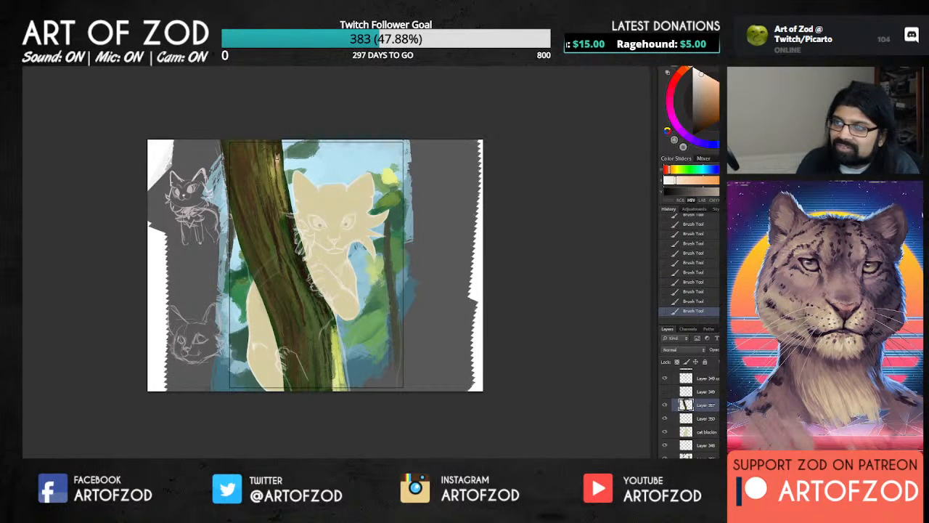
{"action": "key", "text": "ctrl+z"}
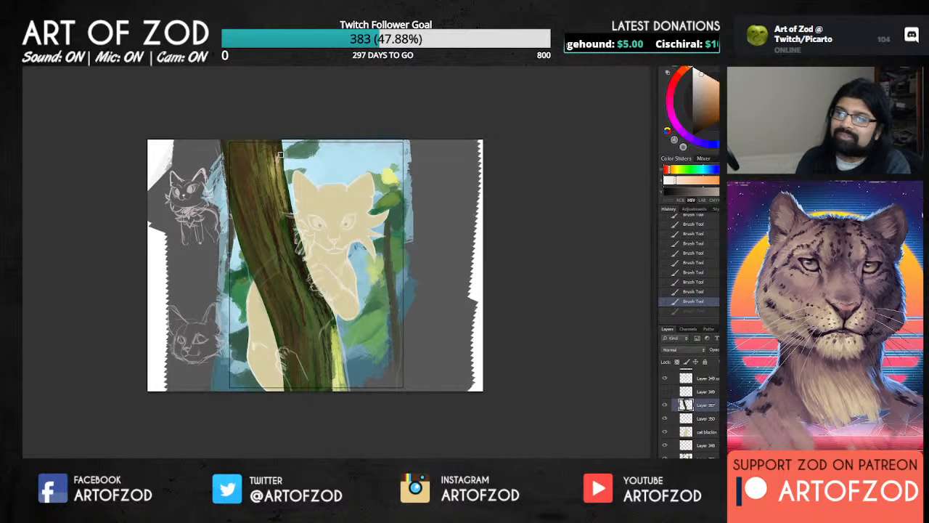
{"action": "key", "text": "ctrl+alt+z"}
{"action": "left_click_drag", "start_coordinate": [281, 152], "coordinate": [277, 159]}
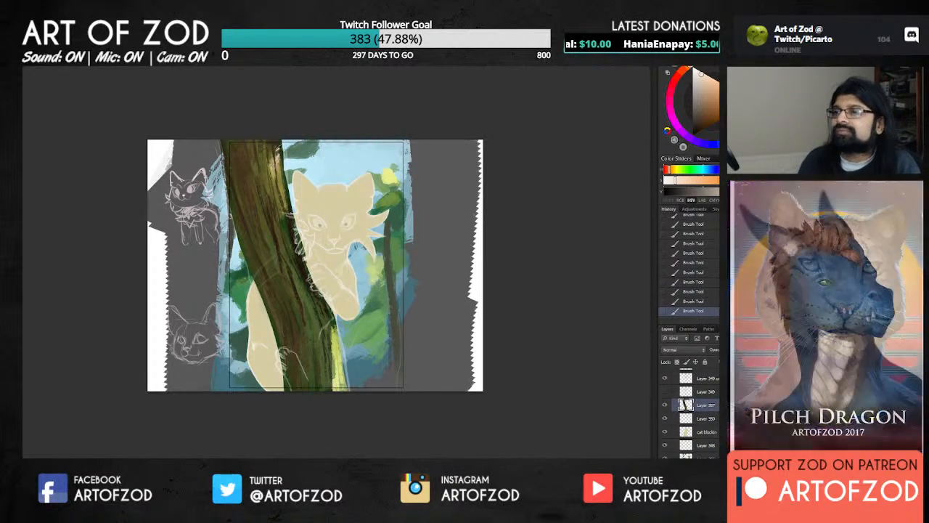
Sample the colors around the pale highlight, refine its edge and warm it with a more saturated orange.
{"action": "left_click", "coordinate": [279, 152], "text": "alt"}
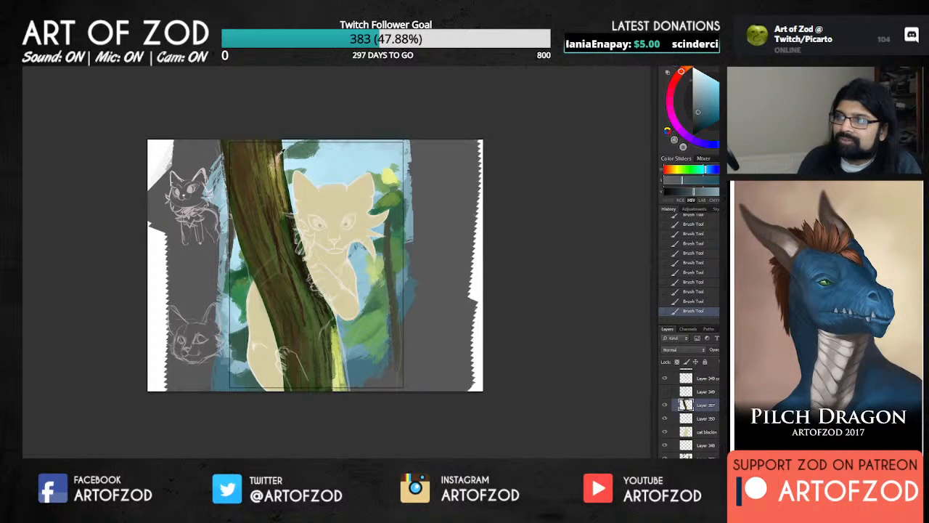
{"action": "left_click", "coordinate": [277, 152], "text": "alt"}
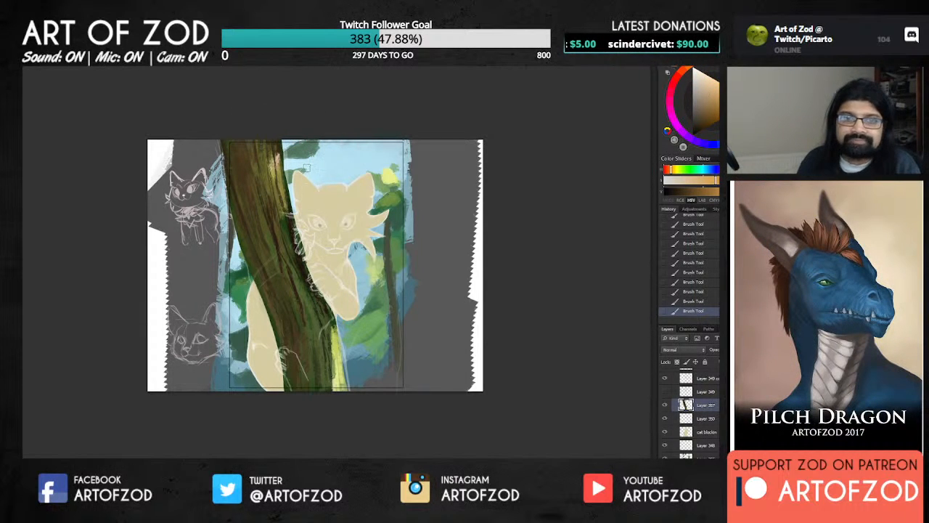
{"action": "left_click", "coordinate": [689, 69]}
{"action": "left_click", "coordinate": [717, 93]}
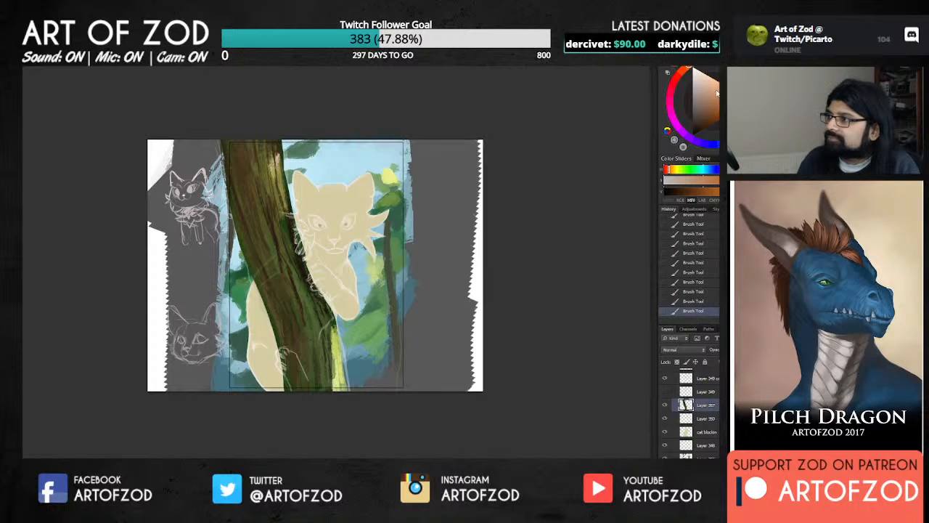
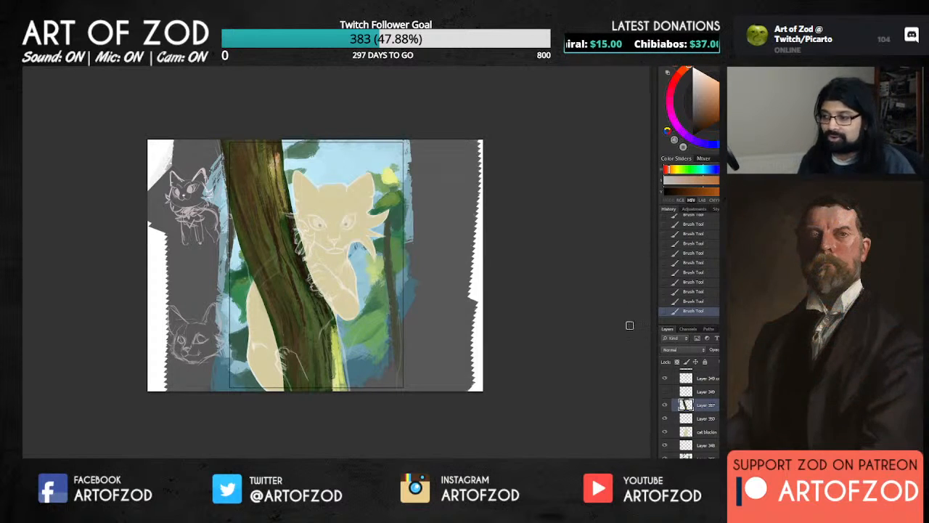
Sample olives, greens and dark browns from the upper and middle trunk and blend bark streaks below the orange highlight.
{"action": "left_click", "coordinate": [277, 174], "text": "alt"}
{"action": "left_click", "coordinate": [279, 183], "text": "alt"}
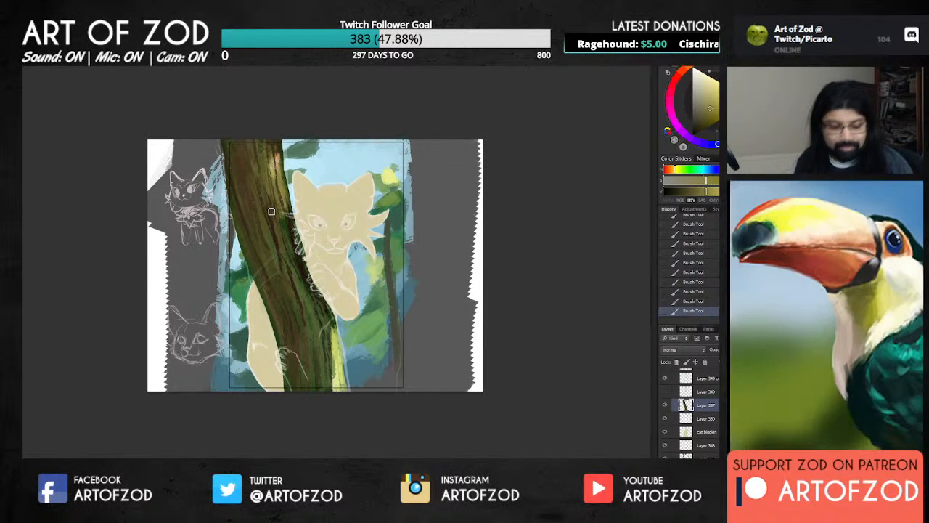
{"action": "left_click", "coordinate": [275, 144], "text": "alt"}
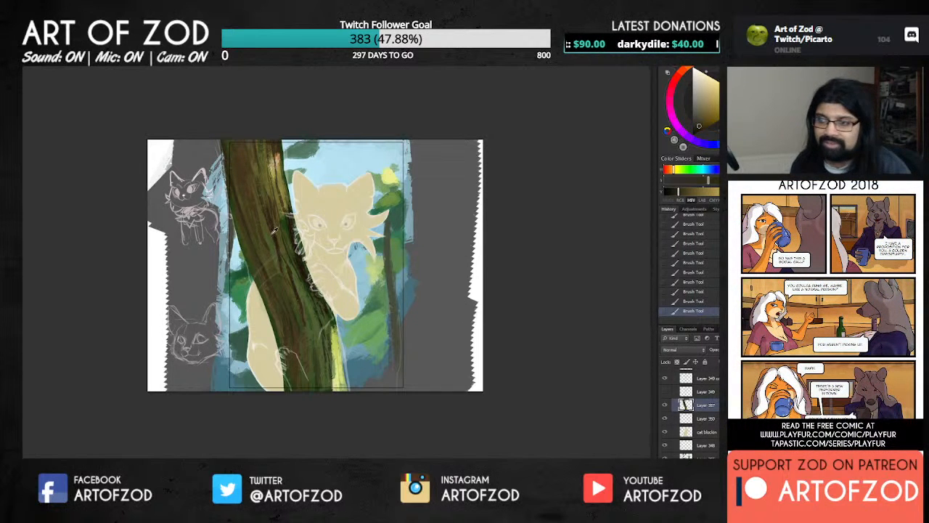
{"action": "left_click", "coordinate": [266, 228], "text": "alt"}
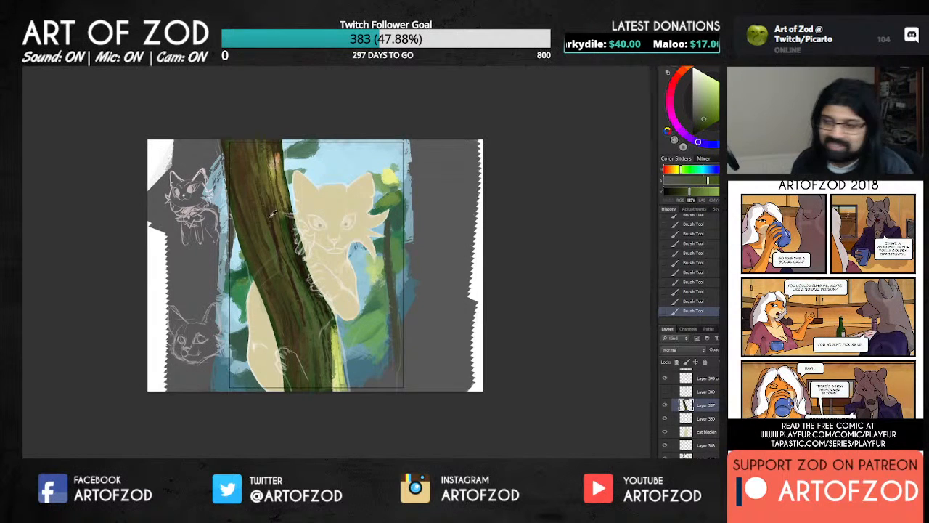
{"action": "left_click", "coordinate": [267, 166], "text": "alt"}
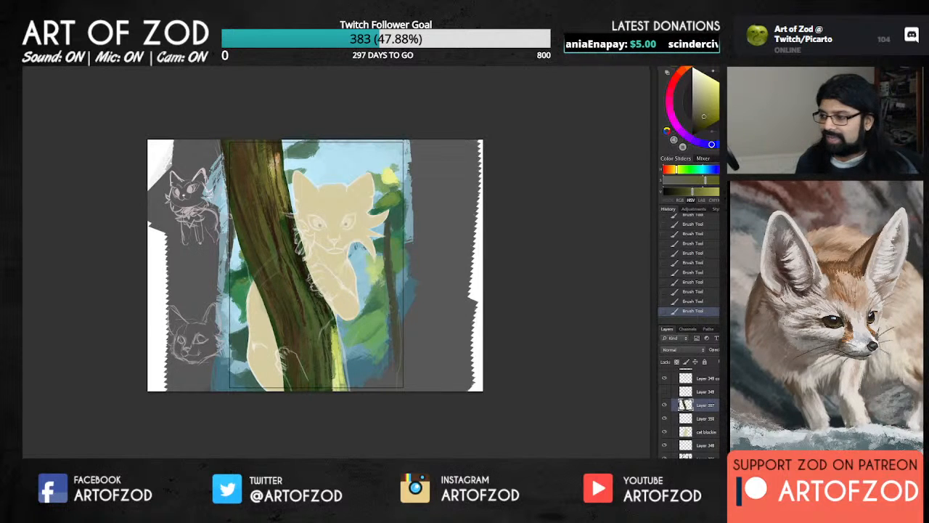
Hide and show the trunk layer twice to check the painted bark against the rest of the painting.
{"action": "left_click", "coordinate": [664, 405]}
{"action": "left_click", "coordinate": [664, 407]}
{"action": "left_click", "coordinate": [664, 407]}
{"action": "left_click", "coordinate": [666, 407]}
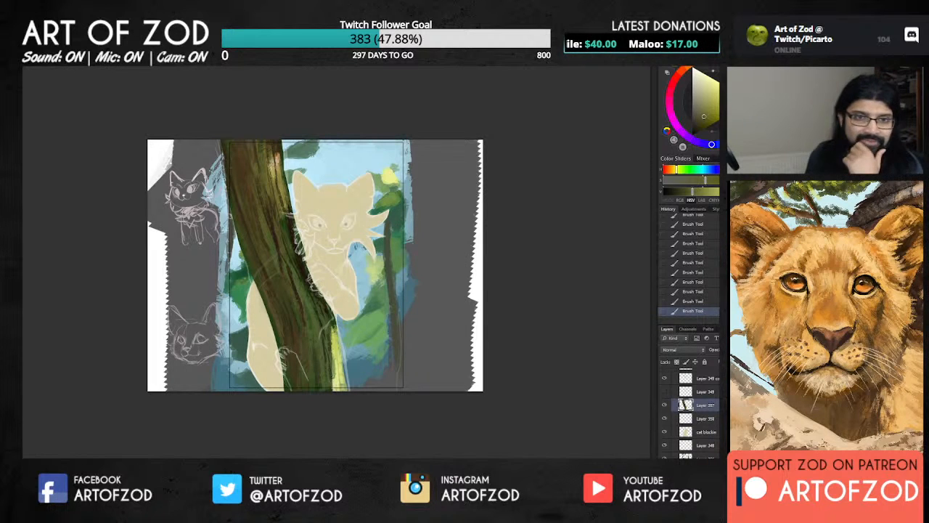
{"action": "left_click", "coordinate": [244, 212], "text": "alt"}
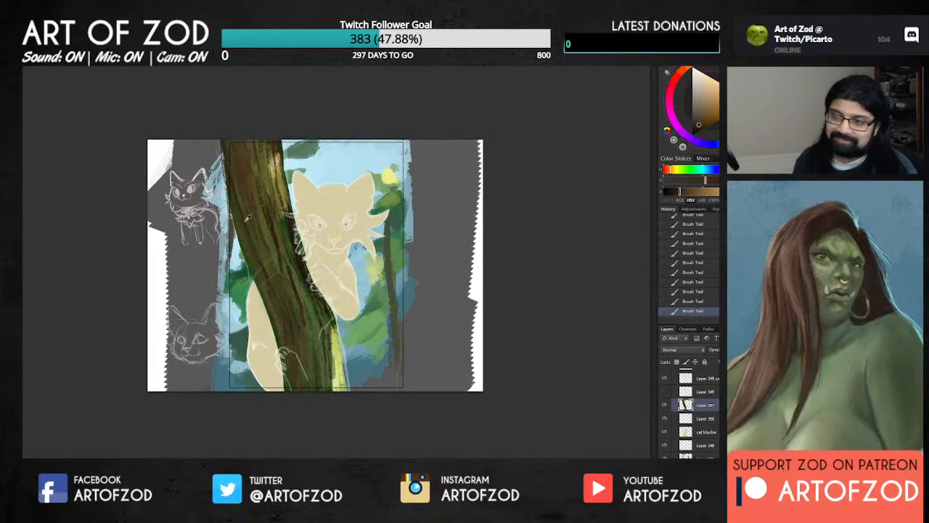
{"action": "left_click", "coordinate": [244, 221], "text": "alt"}
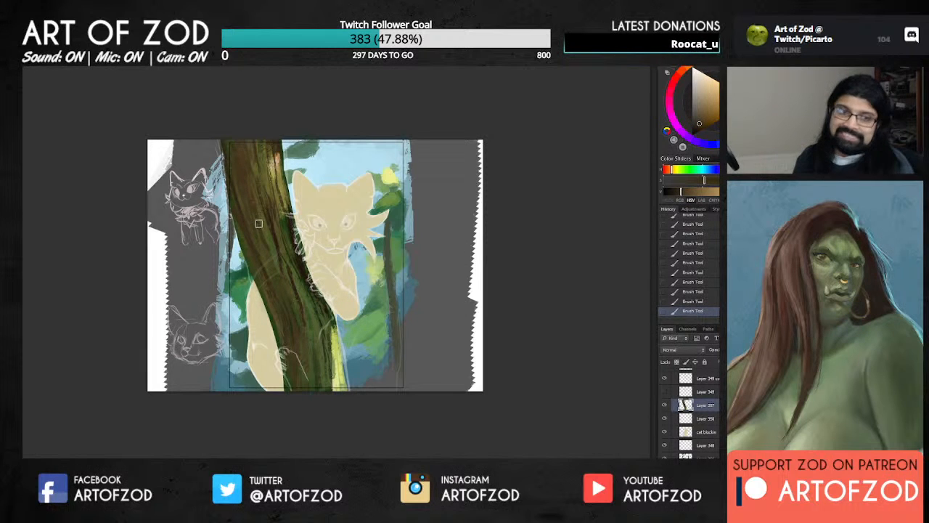
{"action": "key", "text": "ctrl+z"}
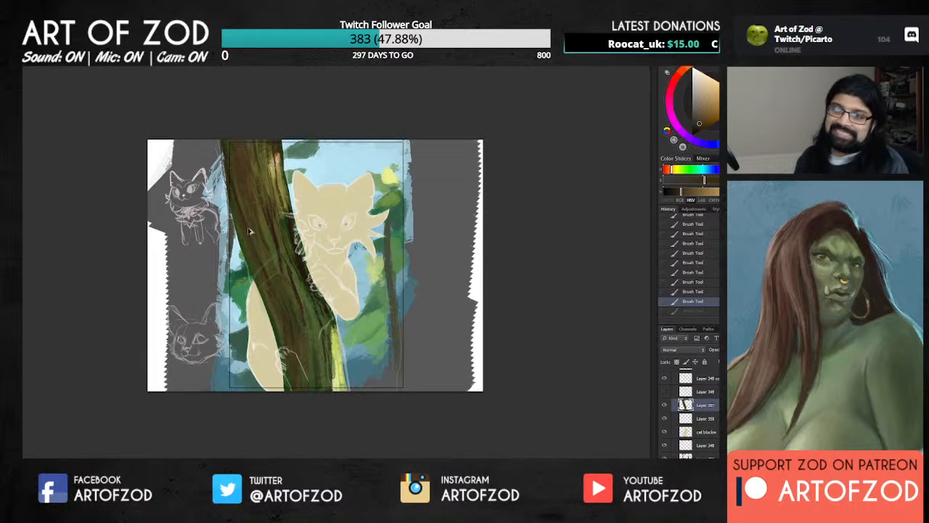
{"action": "key", "text": "ctrl+z"}
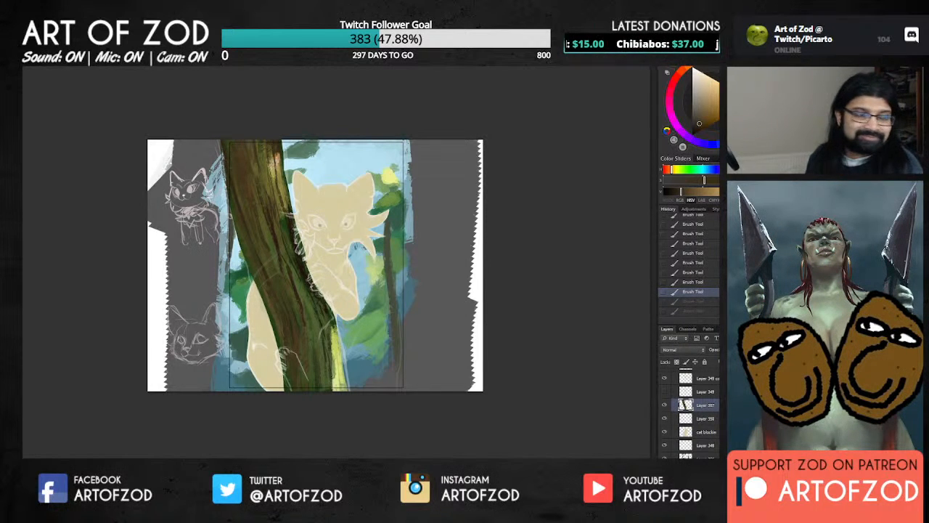
Toggle the trunk layer's visibility off and on twice again to review the bark.
{"action": "left_click", "coordinate": [664, 404]}
{"action": "left_click", "coordinate": [664, 405]}
{"action": "left_click", "coordinate": [664, 404]}
{"action": "left_click", "coordinate": [665, 405]}
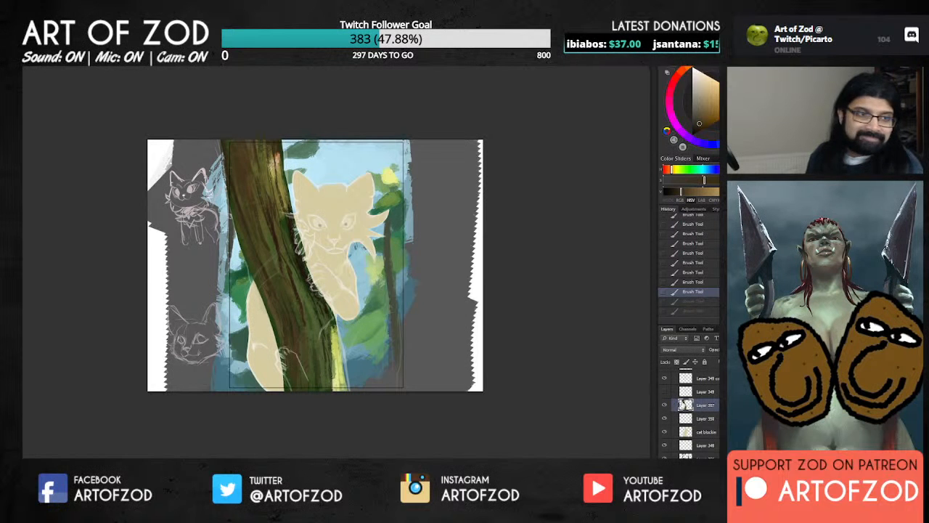
Sample browns from the trunk's left side and paint a bark streak down its left edge.
{"action": "left_click", "coordinate": [242, 218], "text": "alt"}
{"action": "left_click", "coordinate": [245, 216], "text": "alt"}
{"action": "left_click_drag", "start_coordinate": [243, 227], "coordinate": [259, 271]}
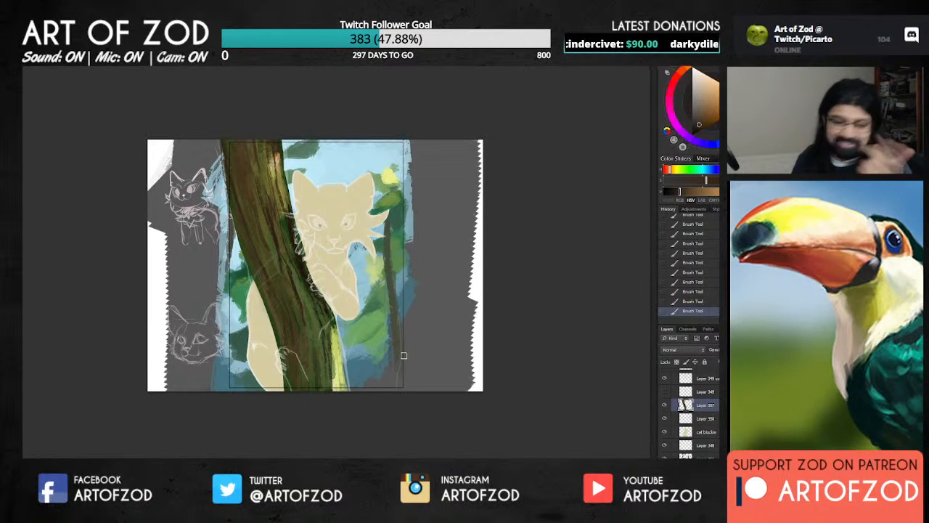
Hide and show the trunk layer twice to compare the new left-edge streak with the rest of the painting.
{"action": "left_click", "coordinate": [665, 407]}
{"action": "left_click", "coordinate": [665, 406]}
{"action": "left_click", "coordinate": [664, 407]}
{"action": "left_click", "coordinate": [665, 407]}
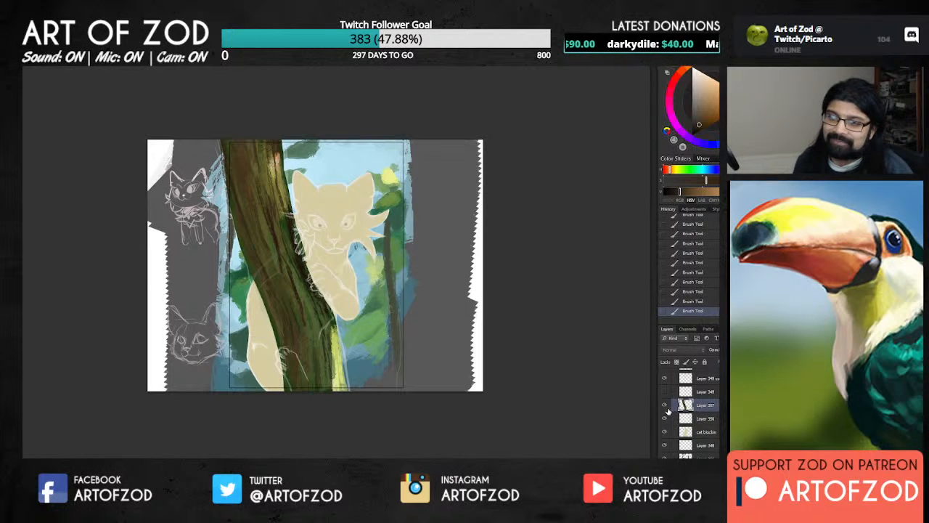
Sample olives, greens and dark reddish browns from the middle of the trunk and blend bark streaks there.
{"action": "left_click", "coordinate": [253, 251], "text": "alt"}
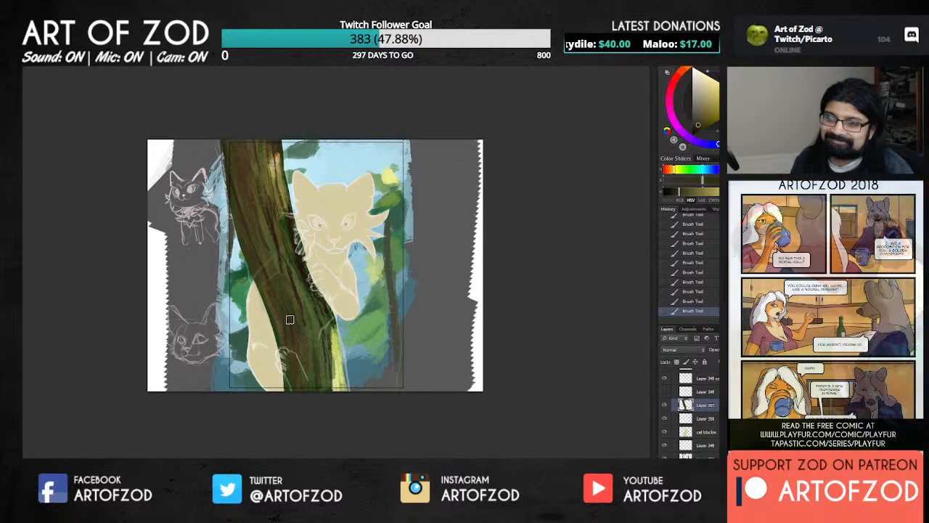
{"action": "left_click", "coordinate": [241, 218], "text": "alt"}
{"action": "left_click", "coordinate": [240, 202], "text": "alt"}
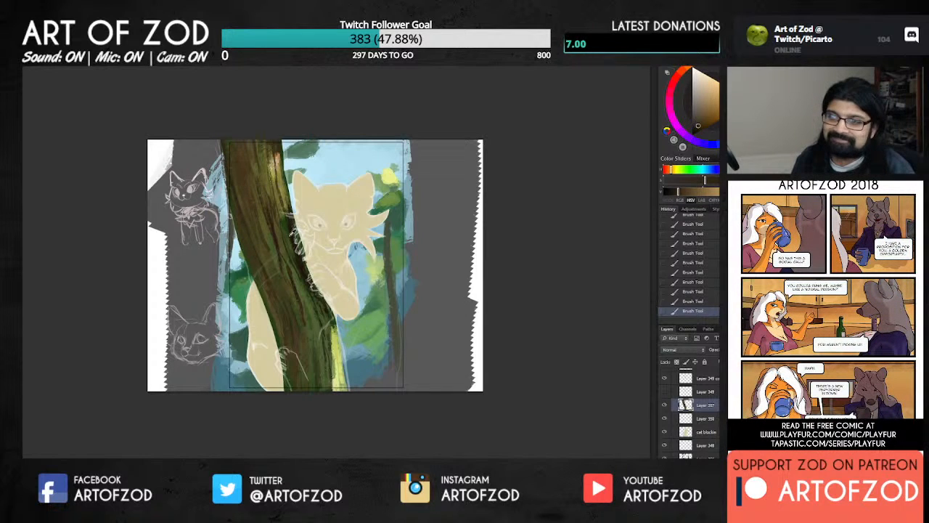
{"action": "left_click", "coordinate": [276, 240], "text": "alt"}
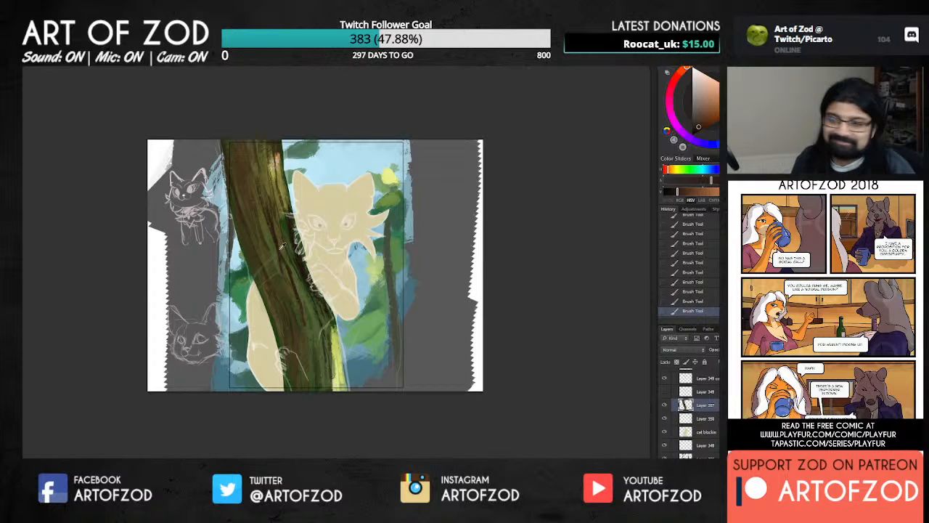
{"action": "left_click", "coordinate": [280, 244], "text": "alt"}
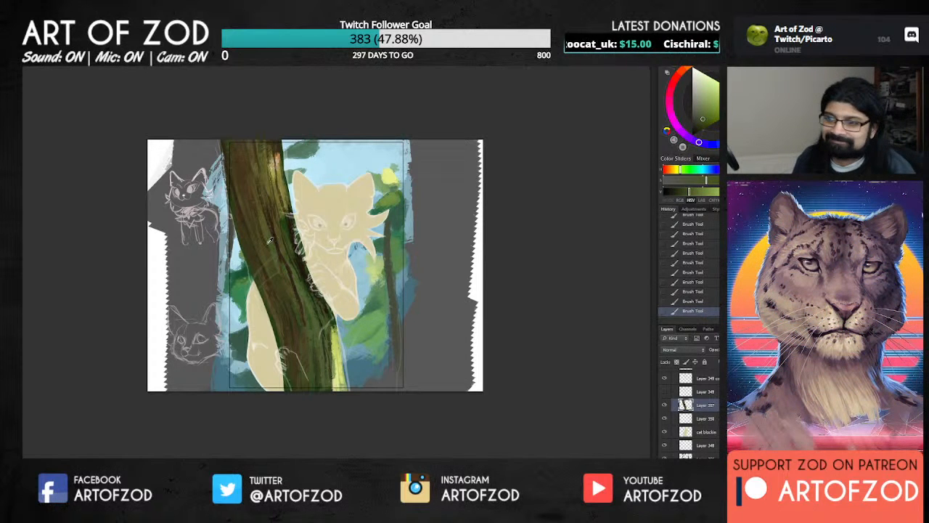
{"action": "left_click", "coordinate": [272, 243], "text": "alt"}
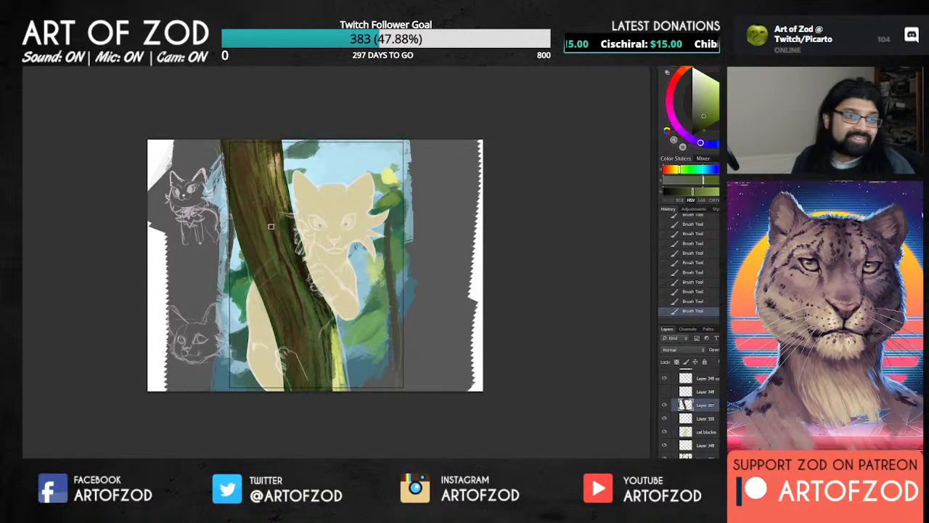
{"action": "left_click", "coordinate": [272, 225], "text": "alt"}
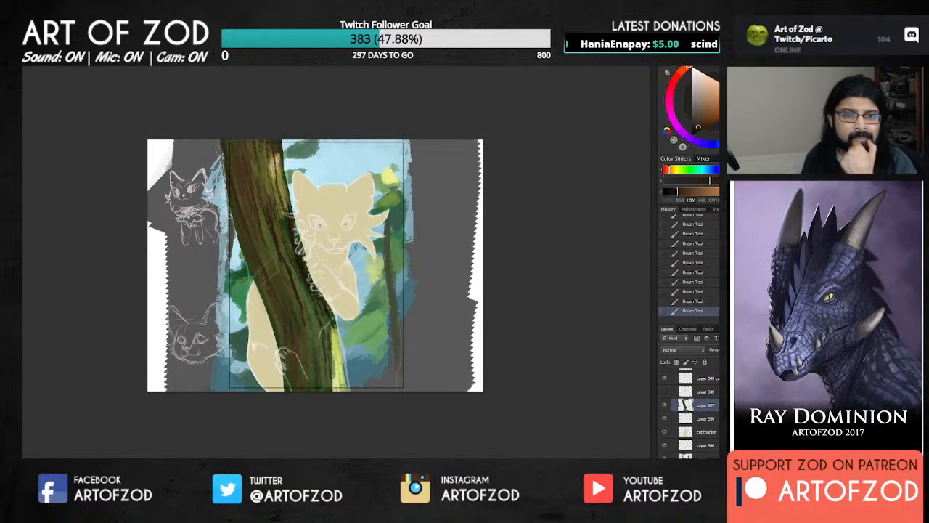
Sample mossy greens and browns around the trunk's lower bend and work them into the bark beside the cat's paw.
{"action": "left_click", "coordinate": [304, 296], "text": "alt"}
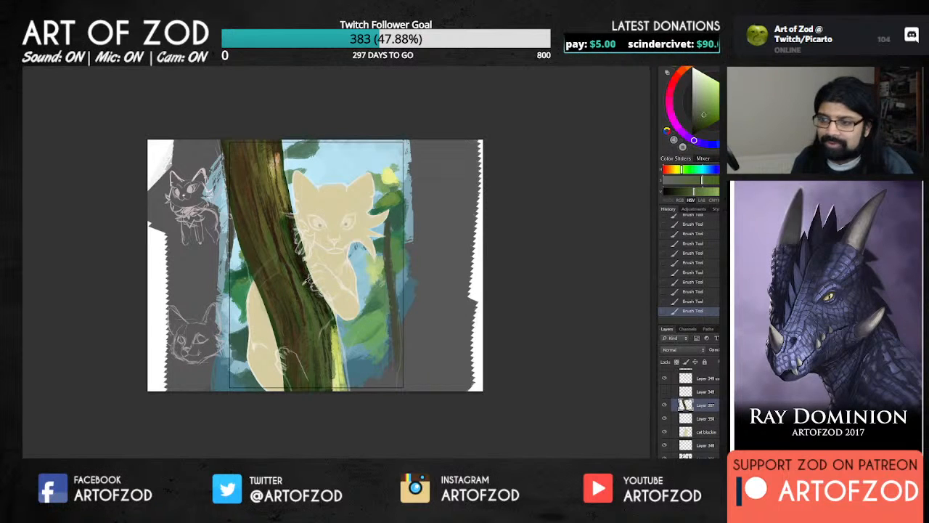
{"action": "left_click", "coordinate": [298, 298], "text": "alt"}
{"action": "left_click", "coordinate": [295, 292], "text": "alt"}
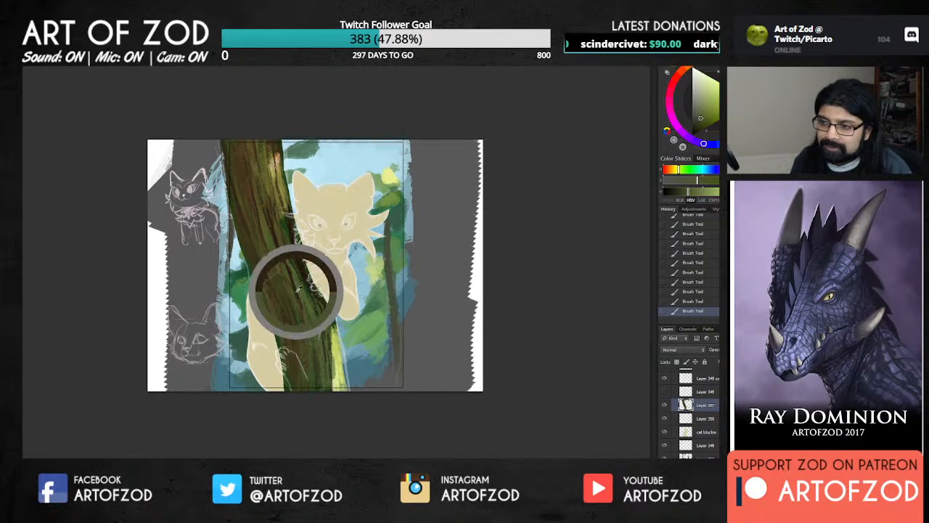
{"action": "left_click", "coordinate": [311, 331], "text": "alt"}
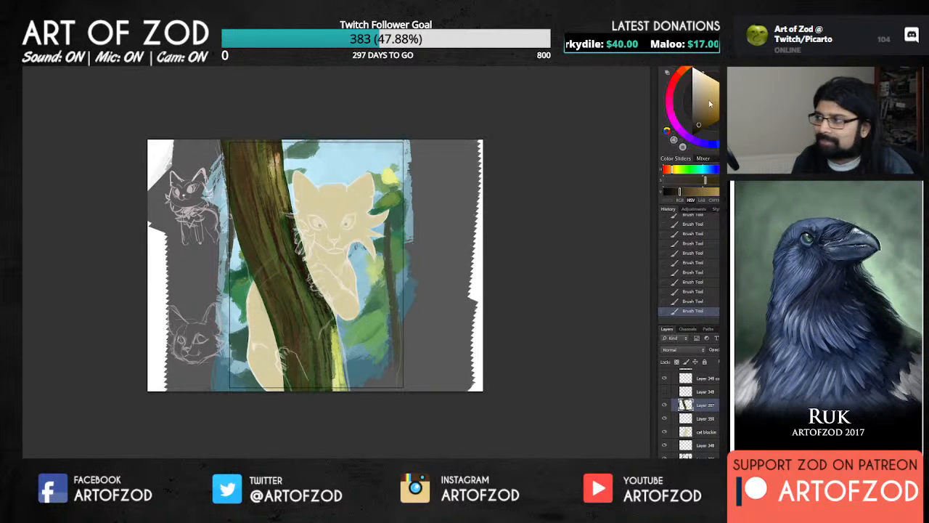
Sample tan and dark brown, choose a deeper saturated brown, and paint bark streaks down the lower trunk.
{"action": "left_click", "coordinate": [240, 341], "text": "alt"}
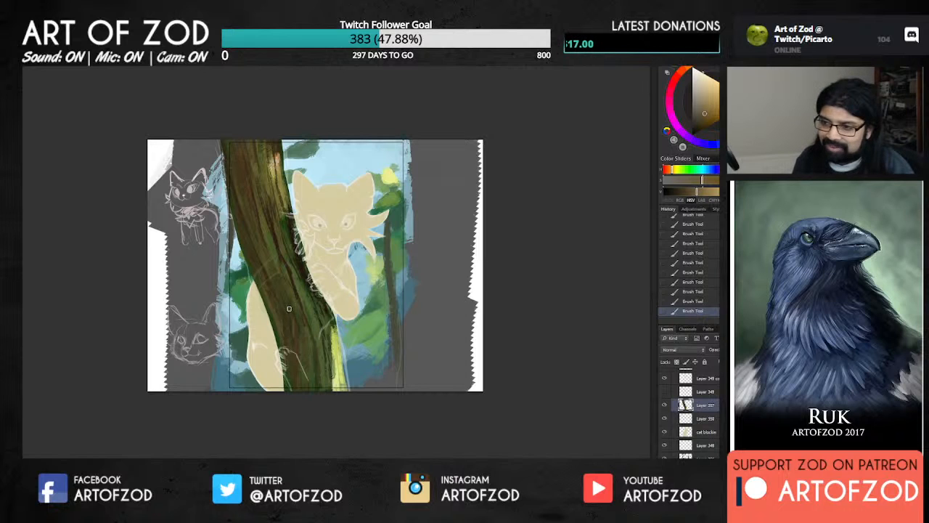
{"action": "left_click", "coordinate": [278, 164], "text": "alt"}
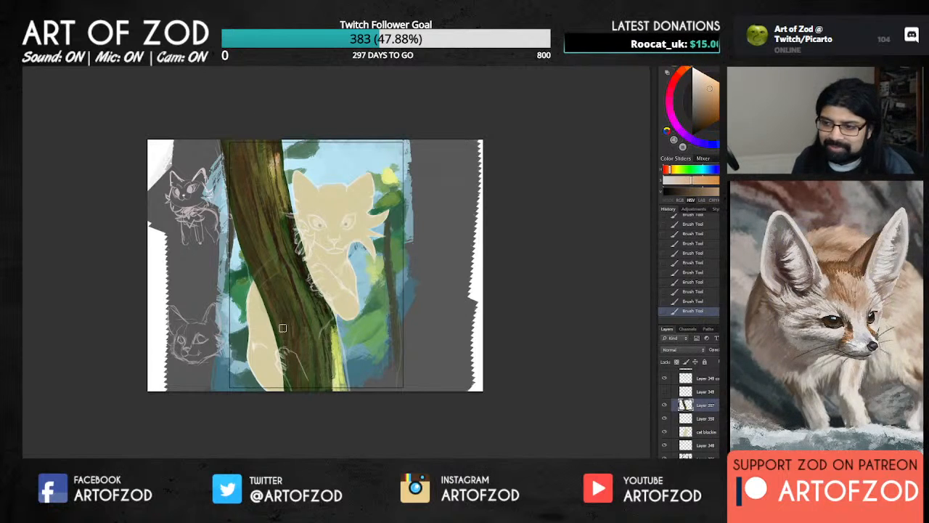
{"action": "left_click", "coordinate": [295, 280], "text": "alt"}
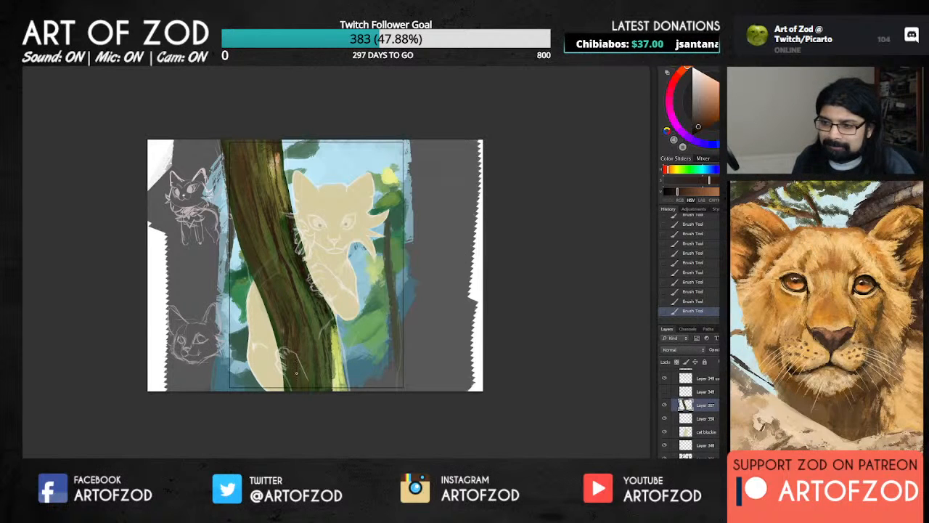
{"action": "left_click", "coordinate": [701, 132]}
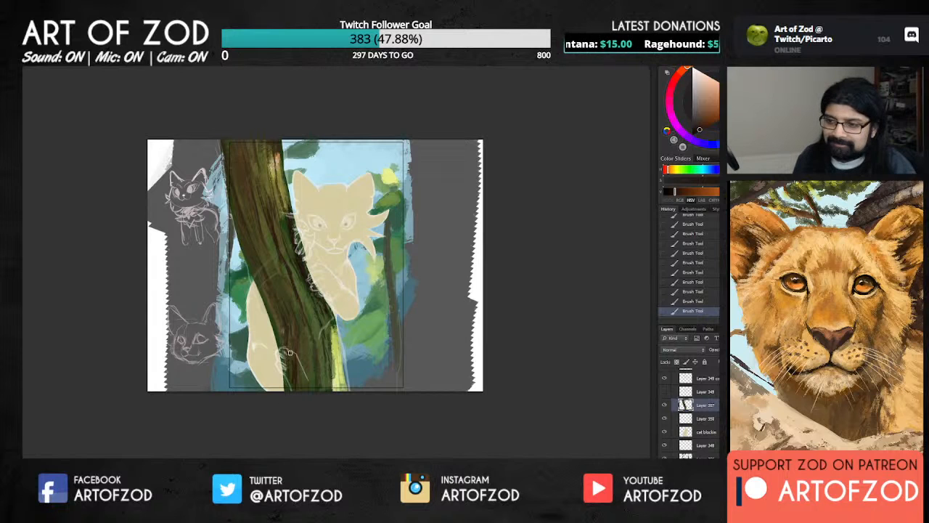
{"action": "left_click", "coordinate": [293, 367], "text": "alt"}
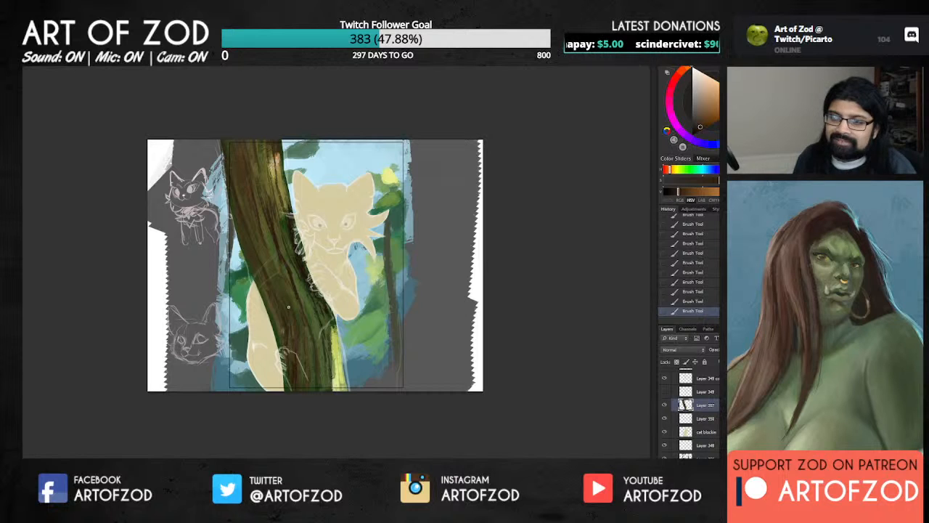
Alternate sampled dark browns and olives to refine the bark grain through the middle of the trunk.
{"action": "left_click", "coordinate": [269, 239], "text": "alt"}
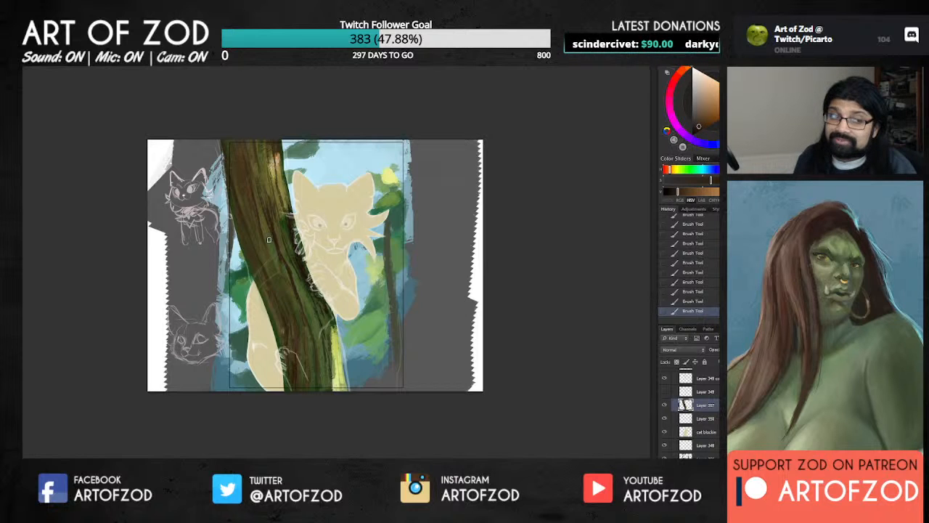
{"action": "left_click", "coordinate": [267, 240], "text": "alt"}
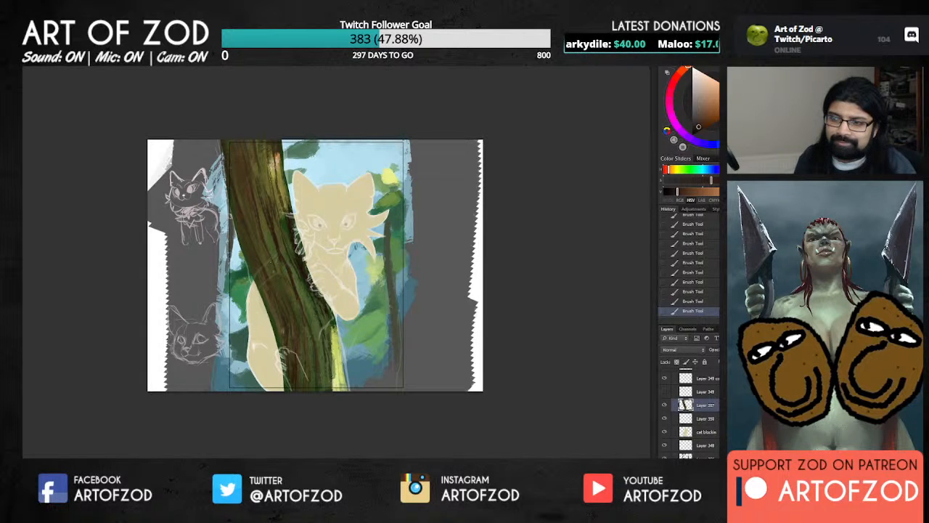
{"action": "left_click", "coordinate": [255, 230], "text": "alt"}
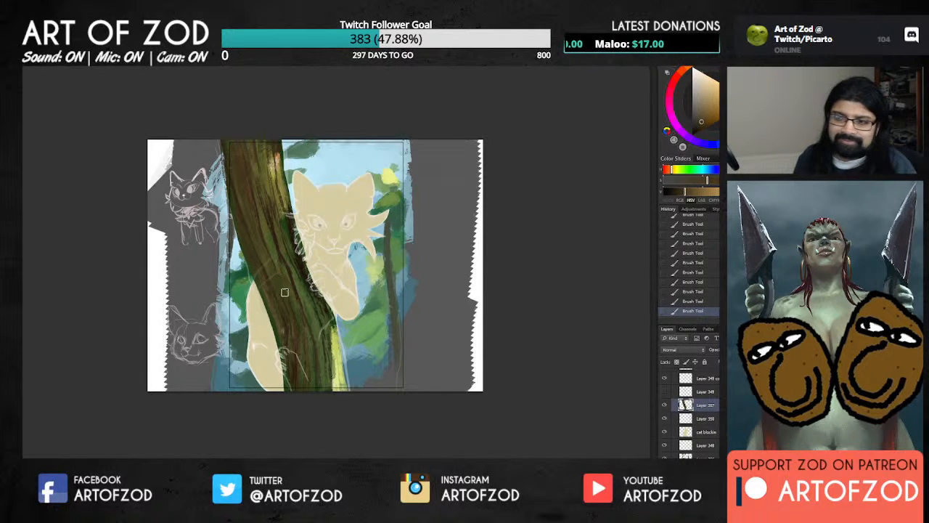
{"action": "left_click", "coordinate": [266, 235], "text": "alt"}
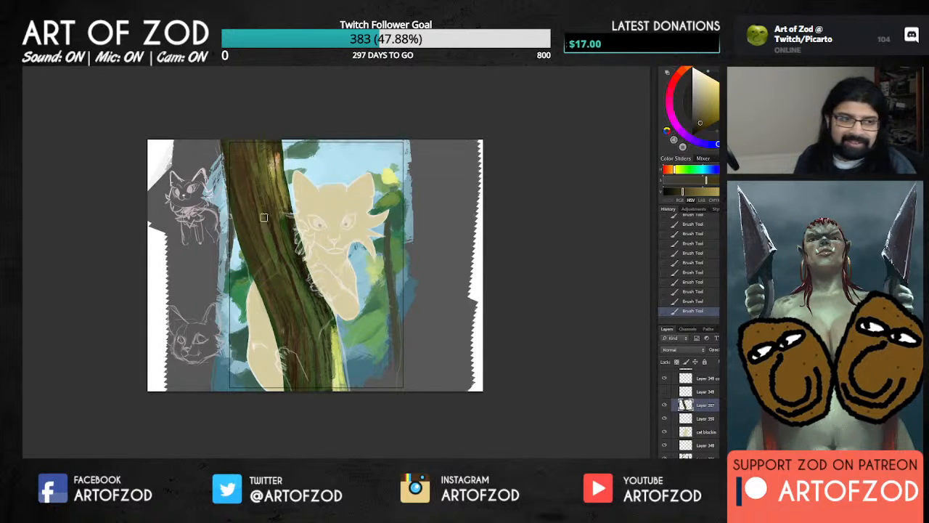
{"action": "left_click", "coordinate": [267, 212], "text": "alt"}
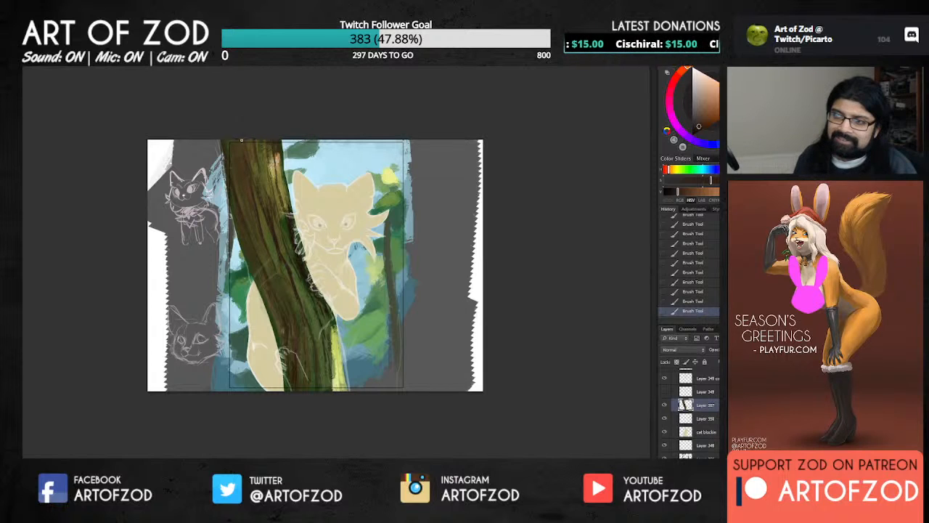
{"action": "left_click", "coordinate": [260, 203], "text": "alt"}
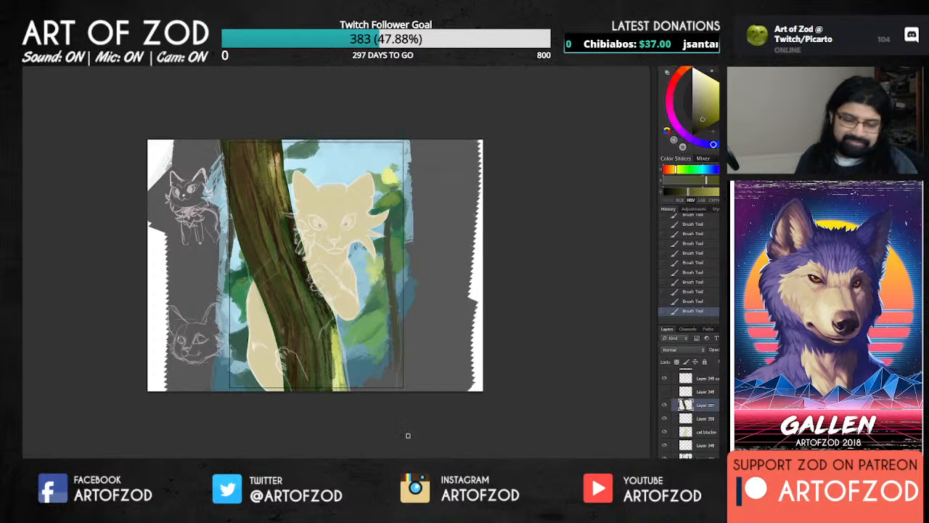
Sample olive greens and warm browns from the upper and middle trunk and soften the bark streaks between them.
{"action": "left_click", "coordinate": [271, 232], "text": "alt"}
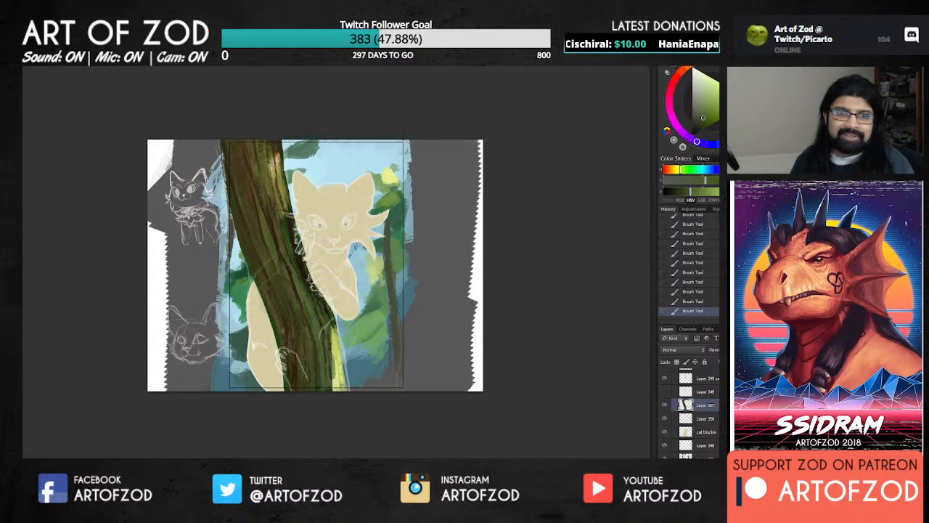
{"action": "left_click", "coordinate": [247, 187], "text": "alt"}
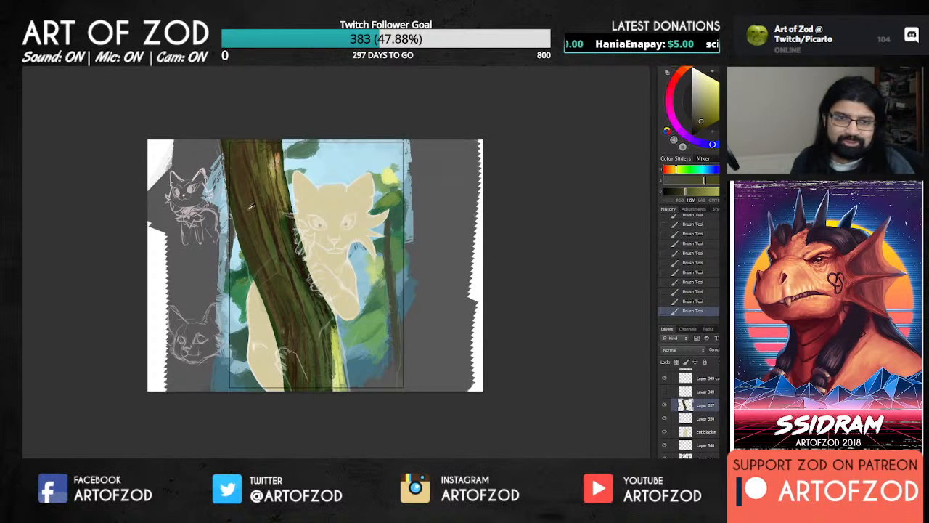
{"action": "left_click", "coordinate": [264, 216], "text": "alt"}
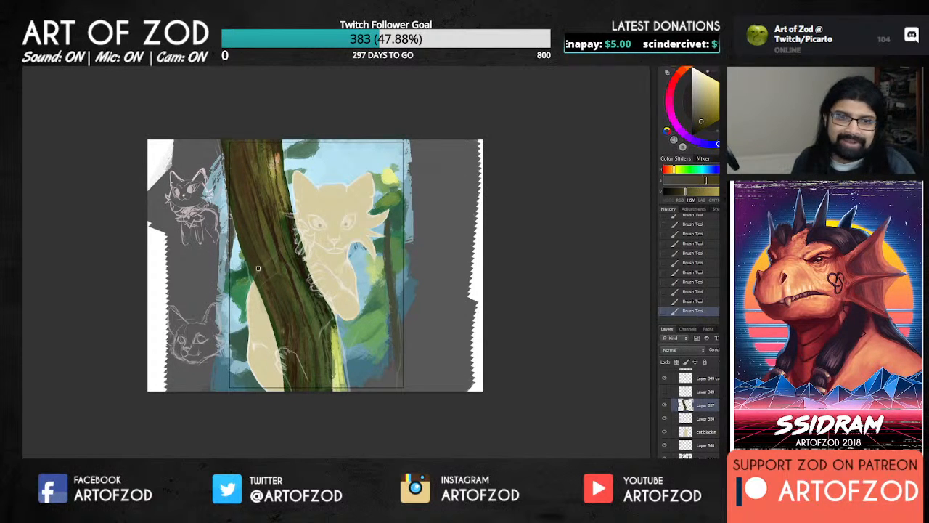
{"action": "left_click", "coordinate": [257, 170], "text": "alt"}
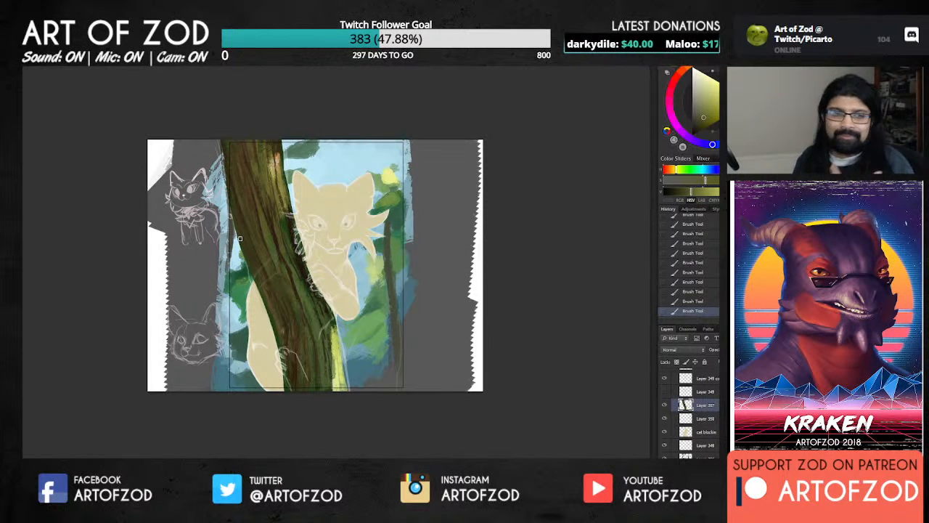
{"action": "left_click", "coordinate": [272, 218], "text": "alt"}
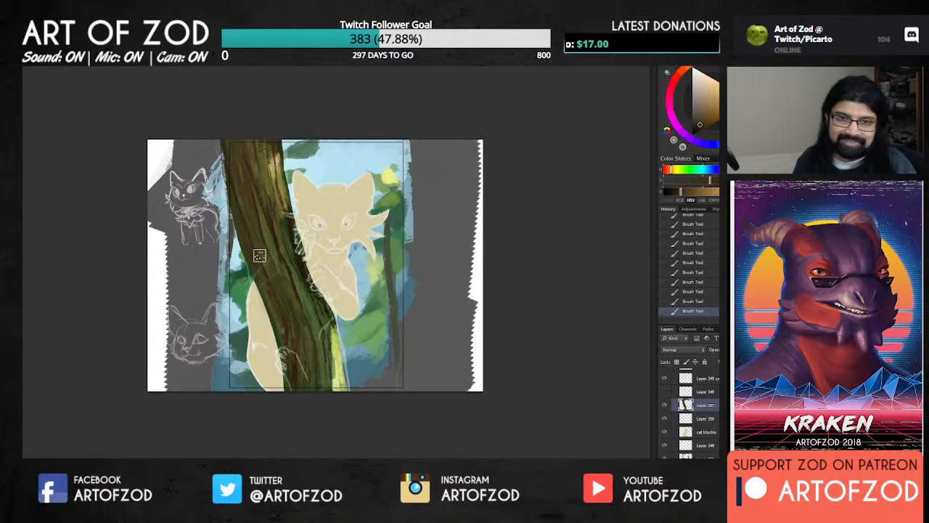
{"action": "left_click", "coordinate": [258, 218], "text": "alt"}
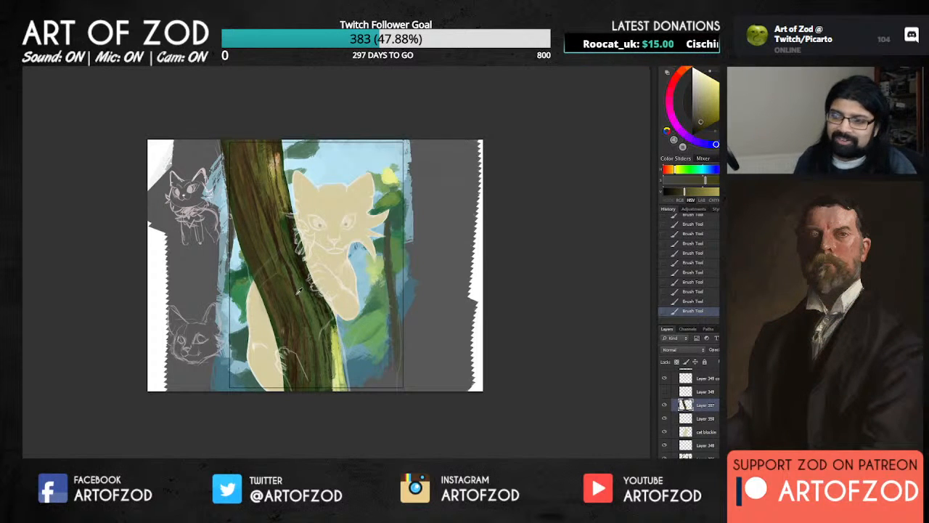
Sample a dark reddish brown from the trunk's bend and paint a crack beside the yellow-green highlight on the lower trunk.
{"action": "left_click", "coordinate": [299, 283], "text": "alt"}
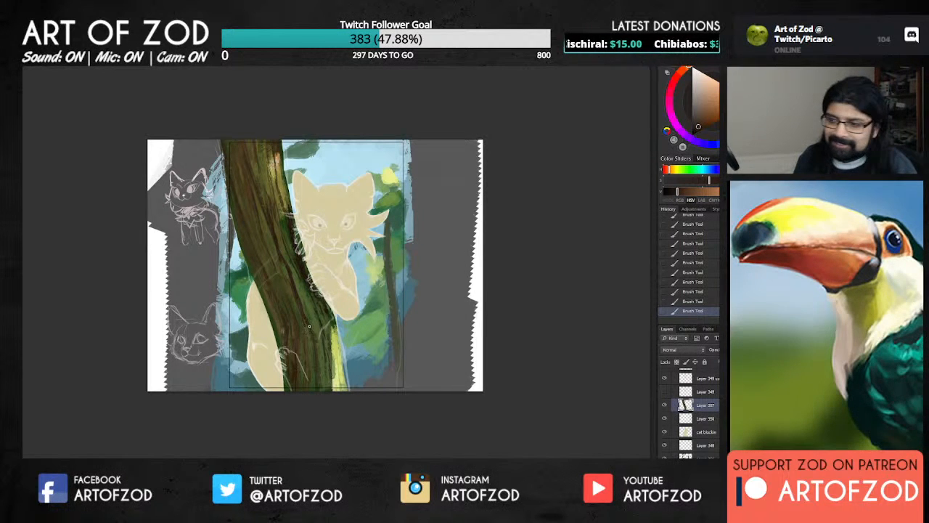
{"action": "left_click_drag", "start_coordinate": [327, 348], "coordinate": [330, 377]}
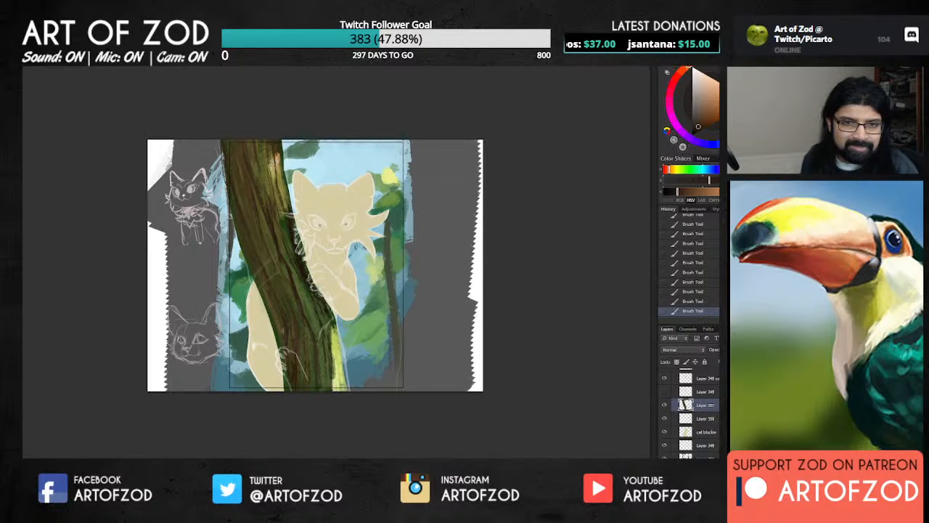
{"action": "left_click", "coordinate": [330, 345], "text": "alt"}
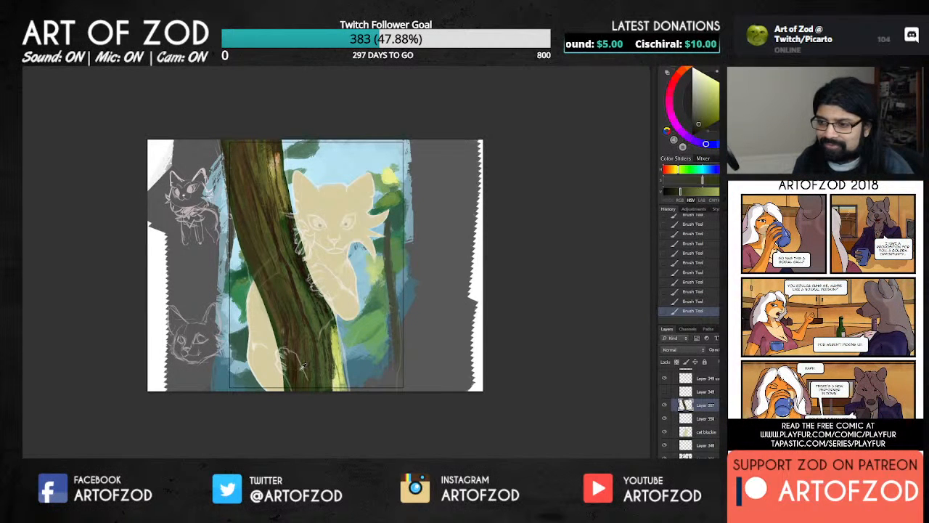
Sample olives, dark greens and the pale yellow-green to break up the sunlit highlight along the lower trunk's right edge.
{"action": "left_click", "coordinate": [350, 379], "text": "alt"}
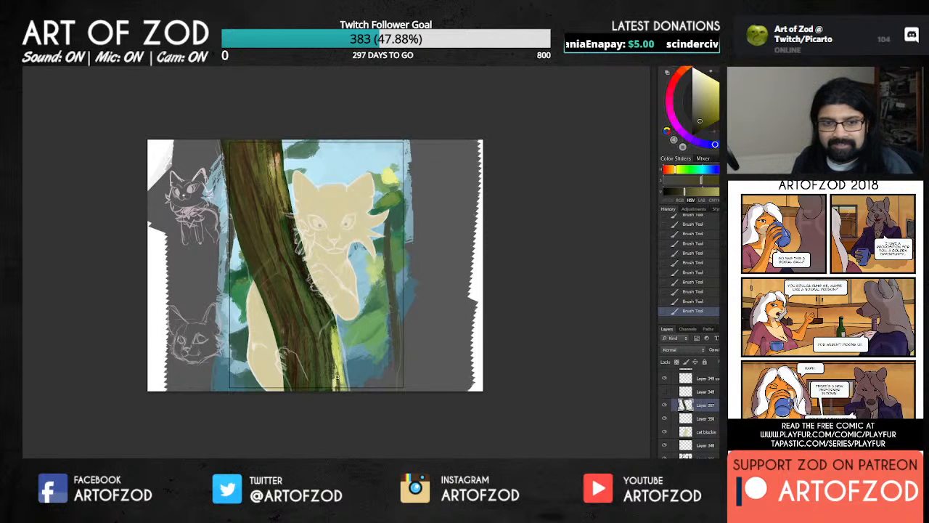
{"action": "left_click", "coordinate": [327, 368], "text": "alt"}
{"action": "left_click", "coordinate": [333, 382], "text": "alt"}
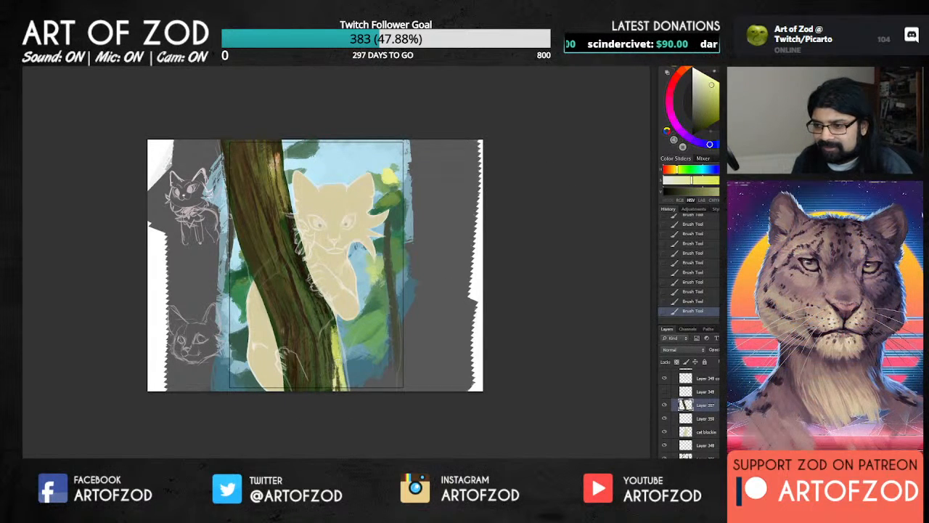
{"action": "left_click", "coordinate": [332, 334], "text": "alt"}
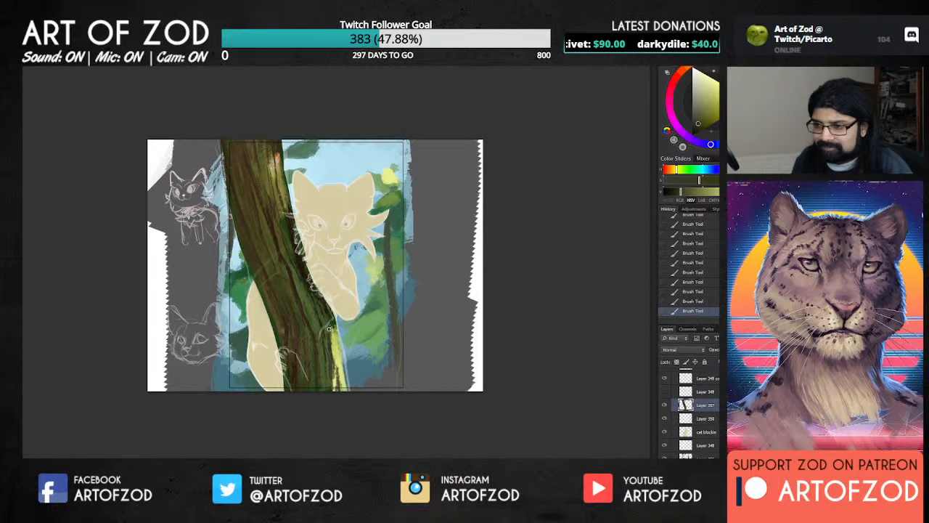
{"action": "left_click", "coordinate": [317, 320], "text": "alt"}
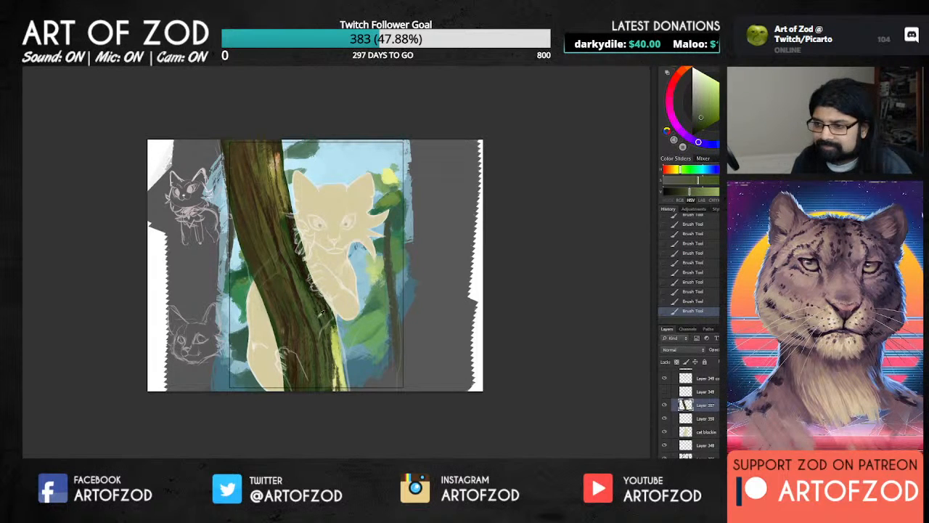
Mix dark greens, an ochre and a dark reddish brown to darken the bark beside the lower trunk's sunlit edge.
{"action": "left_click", "coordinate": [692, 138]}
{"action": "left_click", "coordinate": [704, 124]}
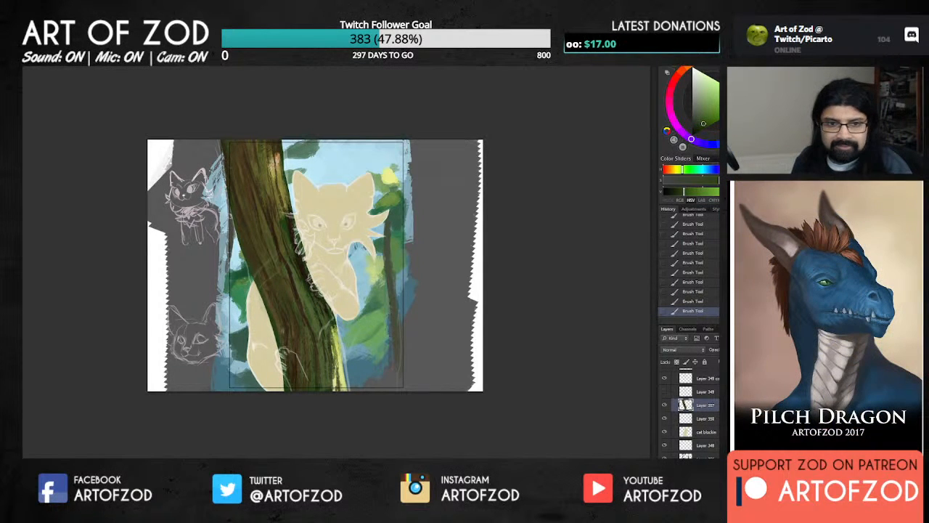
{"action": "left_click", "coordinate": [334, 342], "text": "alt"}
{"action": "left_click", "coordinate": [692, 71]}
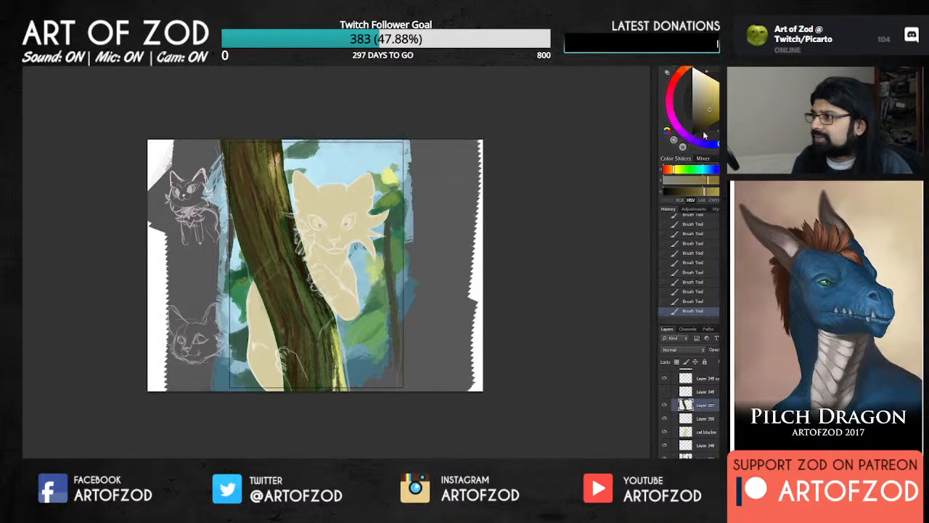
{"action": "left_click", "coordinate": [690, 71]}
{"action": "left_click", "coordinate": [701, 123]}
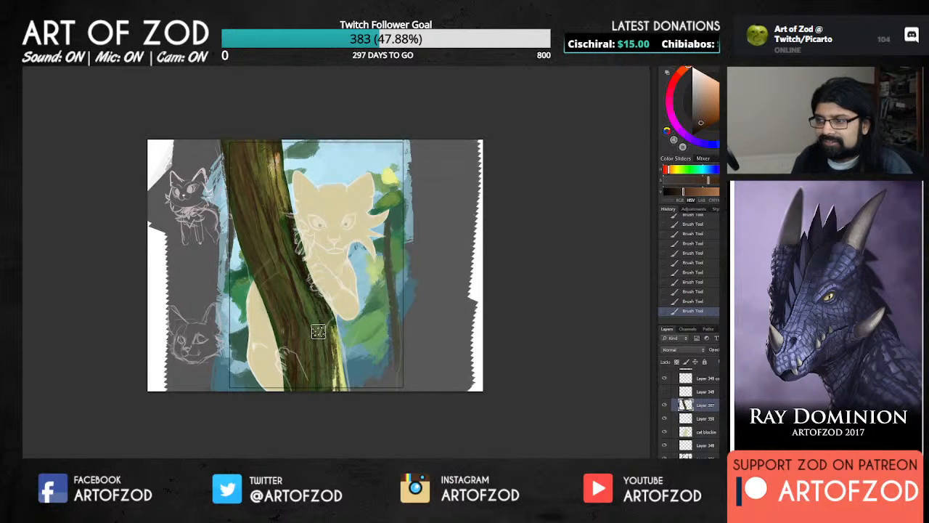
Refine the lower trunk's sunlit edge with sampled olive, pale yellow-green and a deepened dark brown.
{"action": "left_click", "coordinate": [335, 369], "text": "alt"}
{"action": "left_click", "coordinate": [339, 371], "text": "alt"}
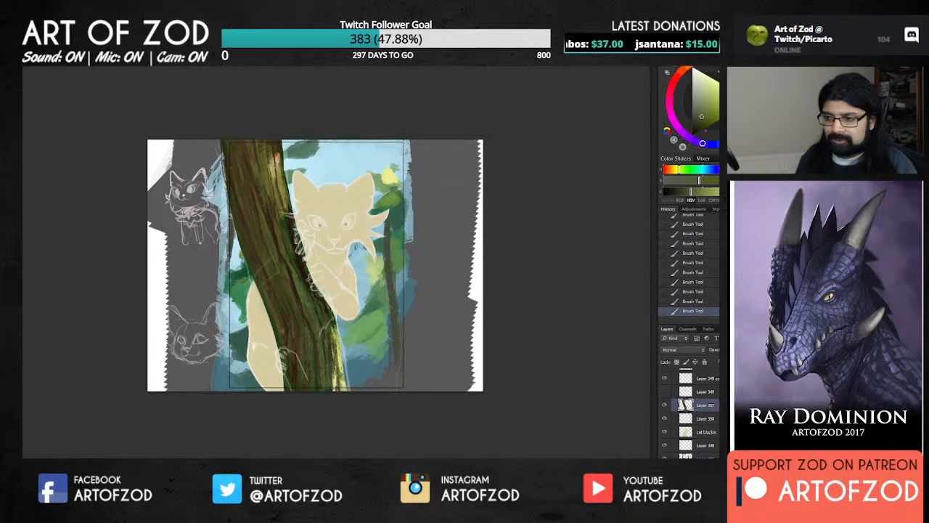
{"action": "left_click", "coordinate": [343, 359], "text": "alt"}
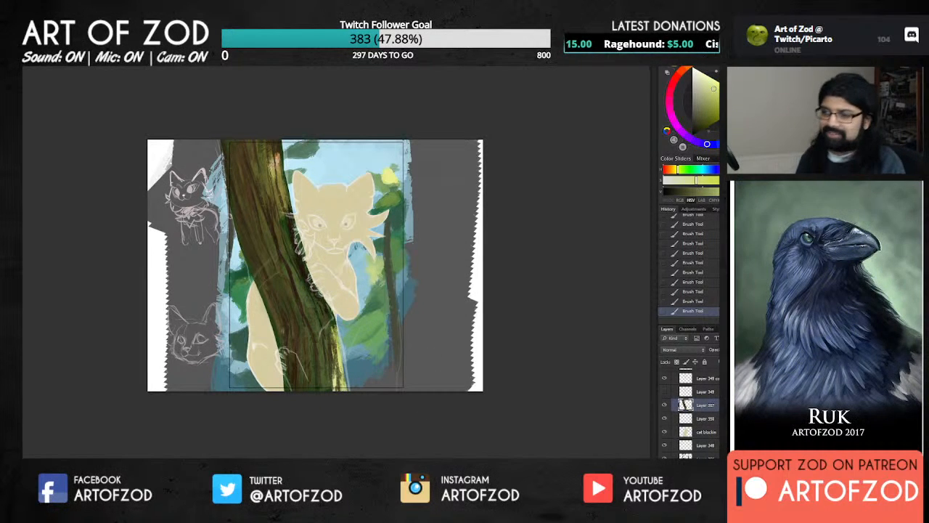
{"action": "left_click", "coordinate": [294, 281], "text": "alt"}
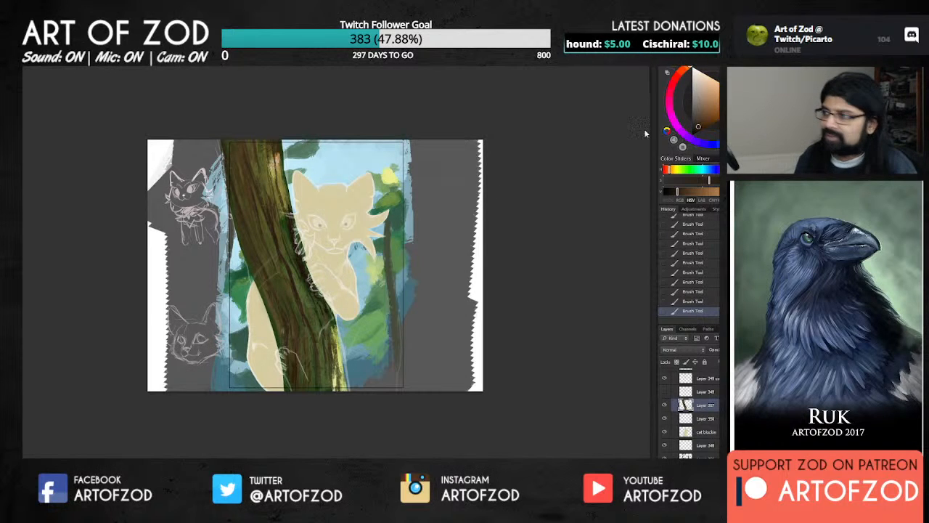
{"action": "left_click", "coordinate": [698, 131]}
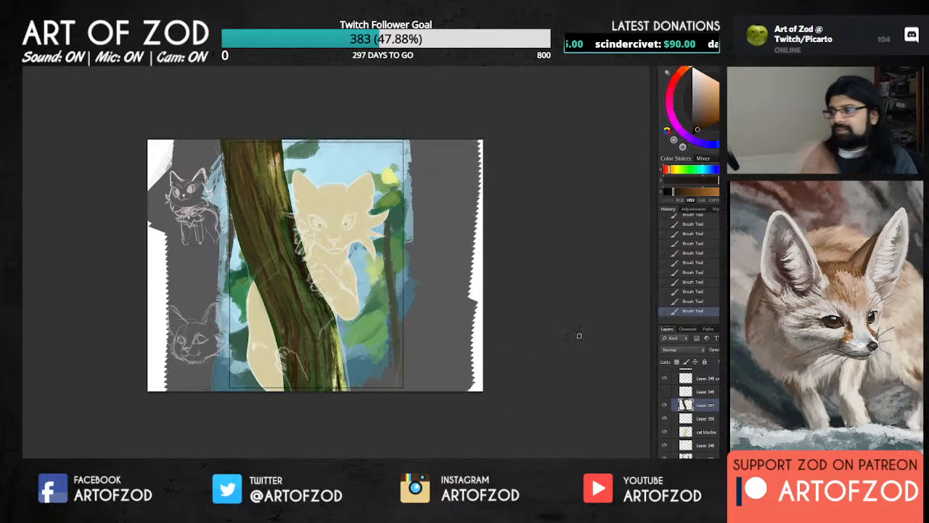
Switch to the background layer and block in the foliage right of the lower trunk with sampled greens.
{"action": "left_click", "coordinate": [691, 456]}
{"action": "left_click", "coordinate": [372, 291], "text": "alt"}
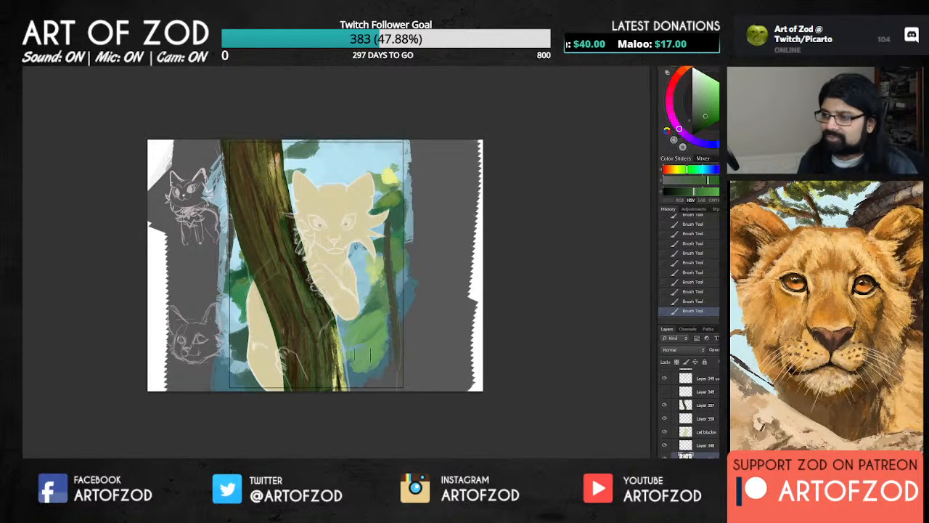
{"action": "left_click", "coordinate": [373, 332], "text": "alt"}
{"action": "left_click", "coordinate": [360, 356], "text": "alt"}
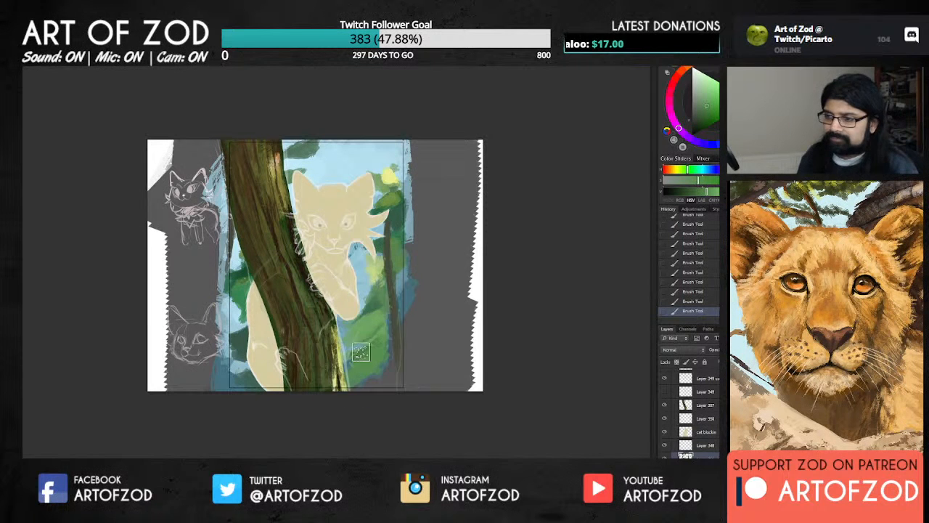
{"action": "left_click", "coordinate": [371, 368], "text": "alt"}
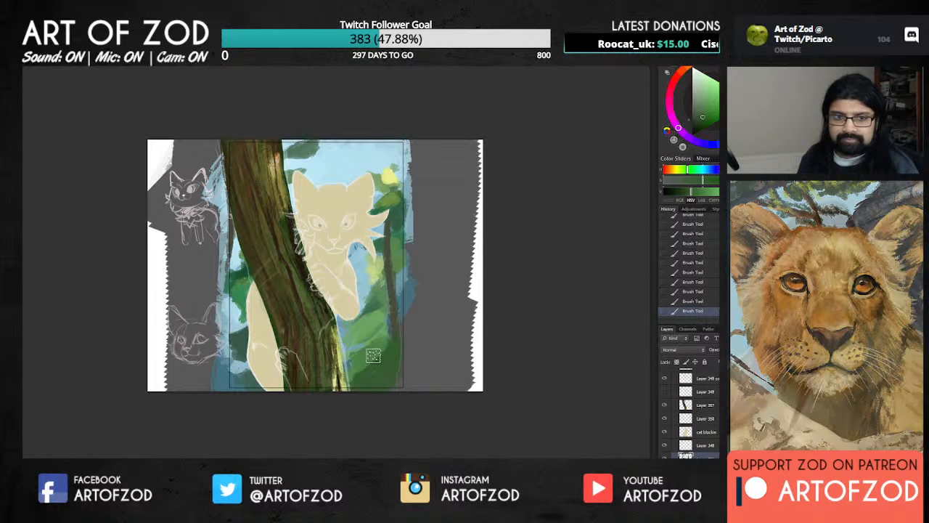
Sample lighter and mid greens to shape the lower-right foliage and extend it up around the thin background tree.
{"action": "left_click", "coordinate": [369, 353], "text": "alt"}
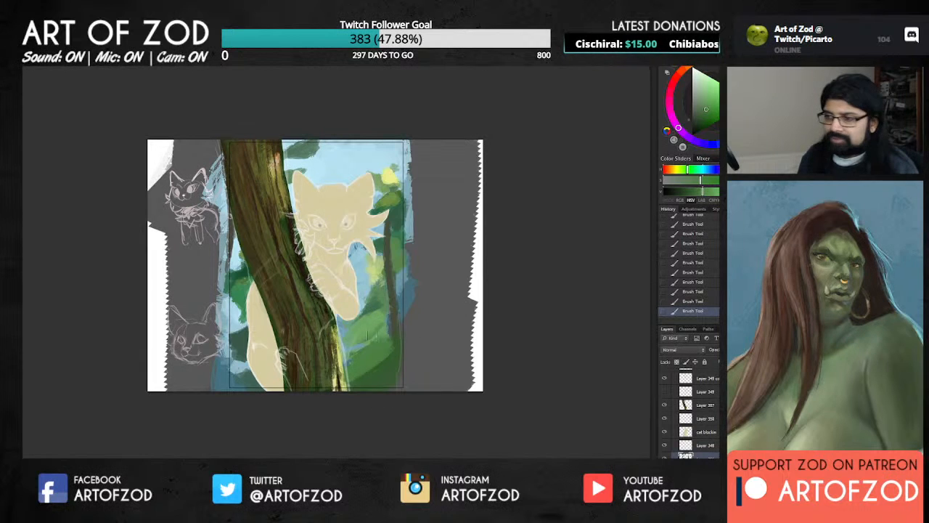
{"action": "left_click", "coordinate": [362, 330], "text": "alt"}
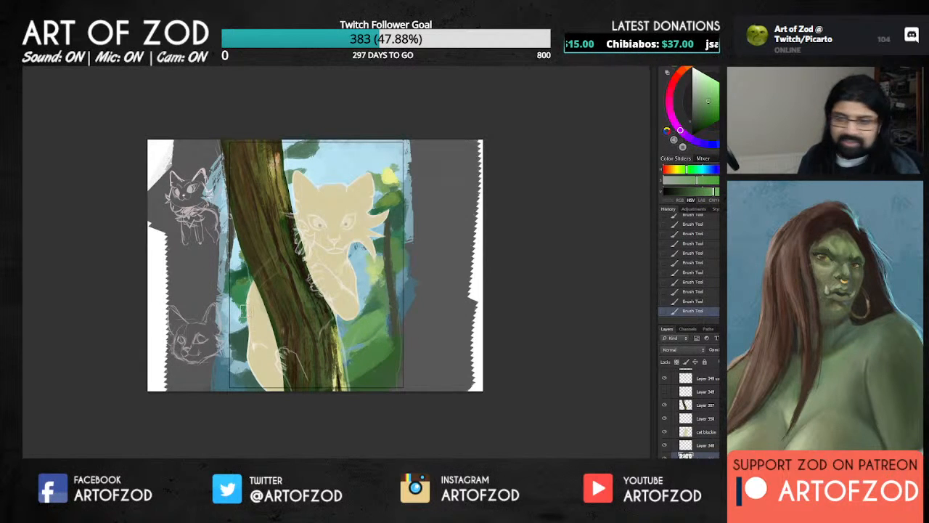
{"action": "left_click", "coordinate": [403, 252], "text": "alt"}
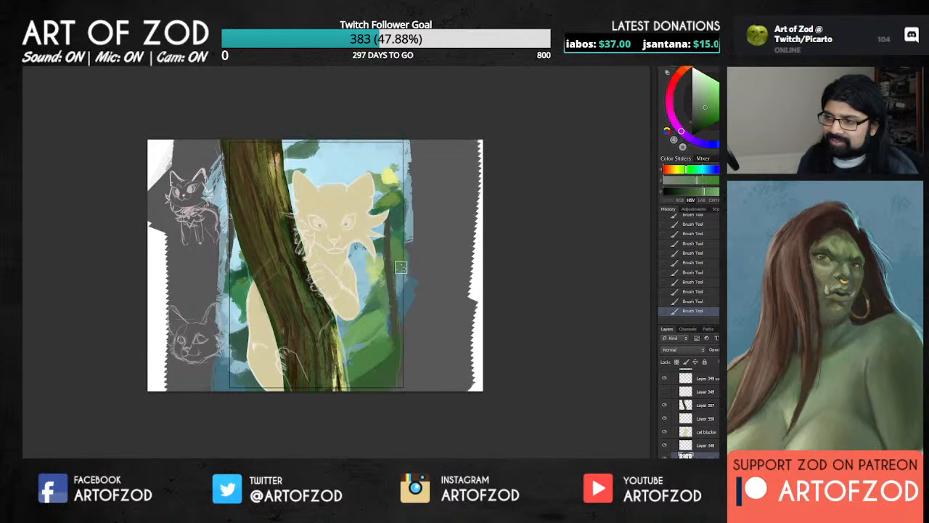
{"action": "left_click", "coordinate": [374, 301], "text": "alt"}
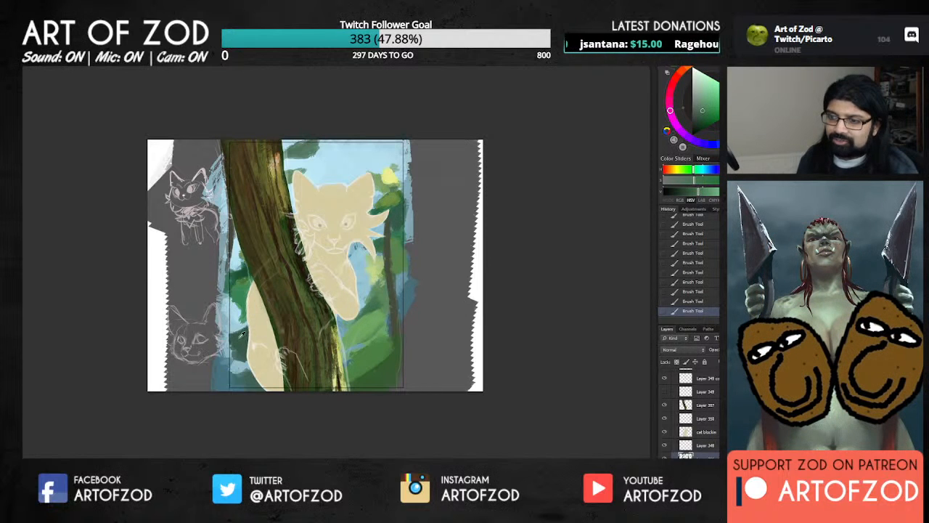
Sample teal and mid greens to fill out the background foliage along the large trunk's lower left side.
{"action": "left_click", "coordinate": [238, 339], "text": "alt"}
{"action": "mouse_move", "coordinate": [237, 338]}
{"action": "left_mouse_down"}
{"action": "mouse_move", "coordinate": [236, 354]}
{"action": "mouse_move", "coordinate": [245, 354]}
{"action": "left_mouse_up"}
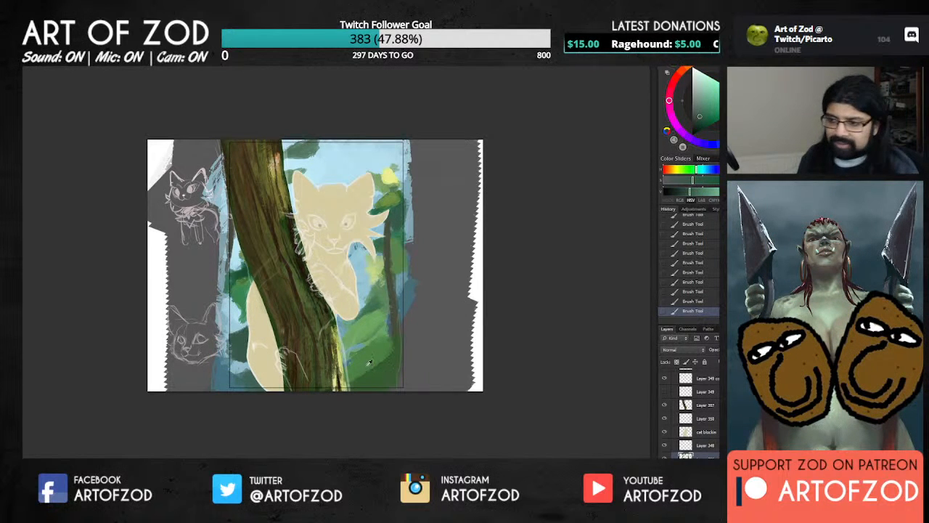
{"action": "left_click", "coordinate": [220, 372], "text": "alt"}
{"action": "left_click", "coordinate": [237, 378], "text": "alt"}
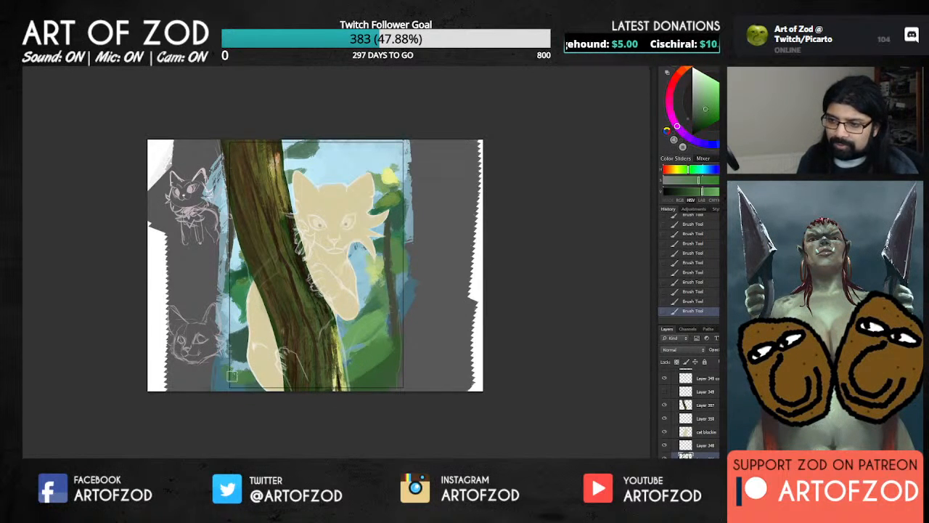
{"action": "left_click", "coordinate": [235, 293], "text": "alt"}
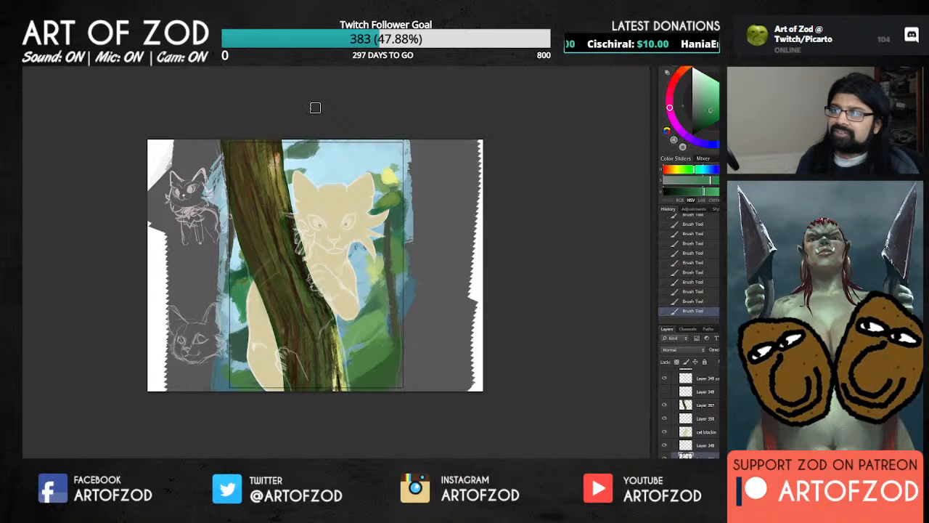
Paint a new clump of green leaves in the sky above the cat's right-hand ear using sampled greens.
{"action": "left_click", "coordinate": [298, 146], "text": "alt"}
{"action": "left_click", "coordinate": [392, 185], "text": "alt"}
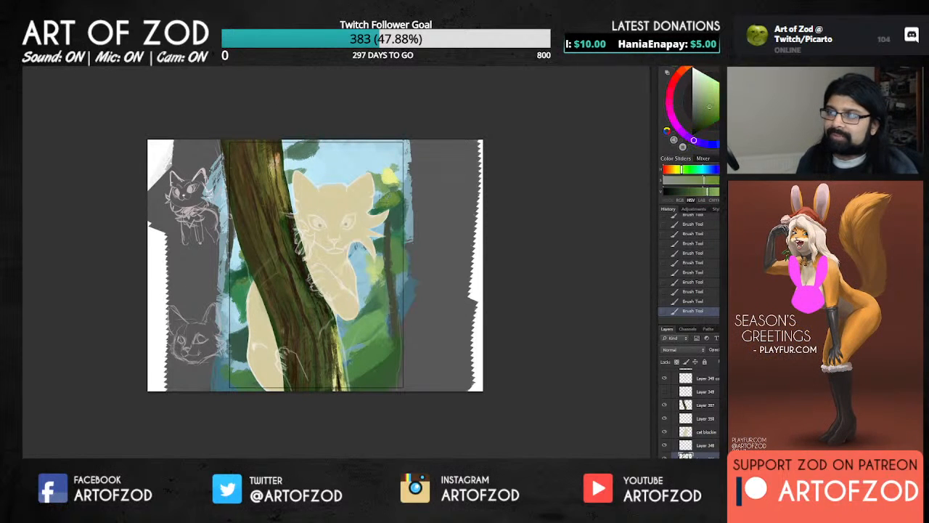
{"action": "mouse_move", "coordinate": [384, 154]}
{"action": "left_mouse_down"}
{"action": "mouse_move", "coordinate": [392, 152]}
{"action": "mouse_move", "coordinate": [382, 146]}
{"action": "mouse_move", "coordinate": [392, 151]}
{"action": "mouse_move", "coordinate": [369, 159]}
{"action": "mouse_move", "coordinate": [399, 151]}
{"action": "left_mouse_up"}
{"action": "left_click", "coordinate": [377, 290], "text": "alt"}
{"action": "left_click", "coordinate": [378, 152], "text": "alt"}
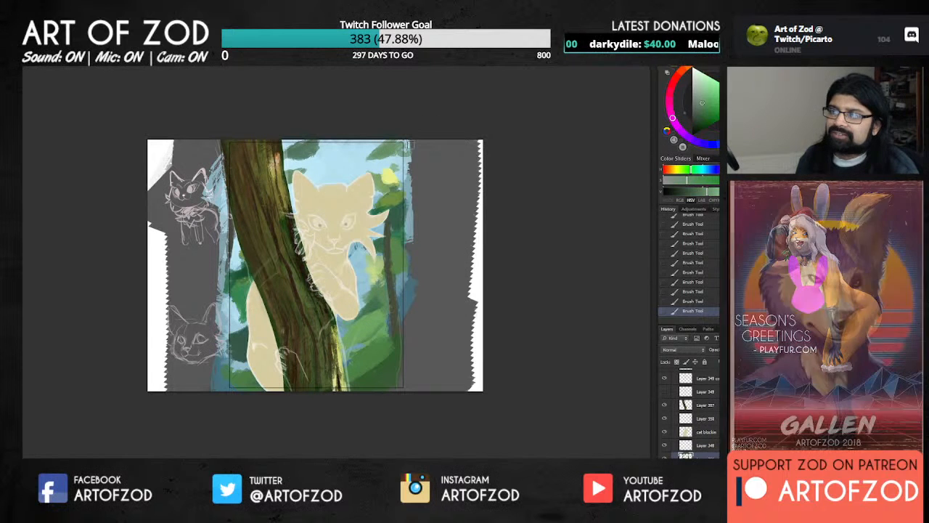
Touch up the leaves beside the cat's right-hand ear with sampled greens, sky blue and dark olive.
{"action": "left_click", "coordinate": [388, 195], "text": "alt"}
{"action": "left_click", "coordinate": [376, 196], "text": "alt"}
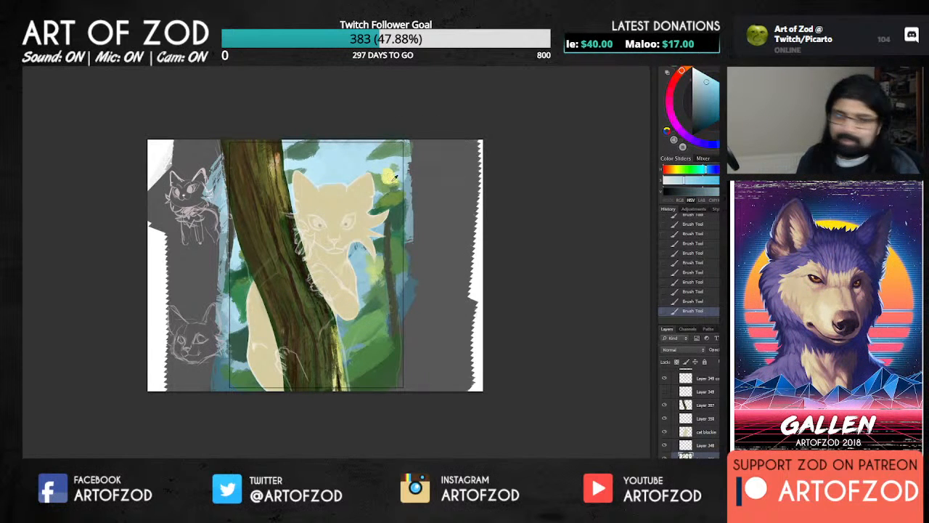
{"action": "left_click", "coordinate": [387, 232], "text": "alt"}
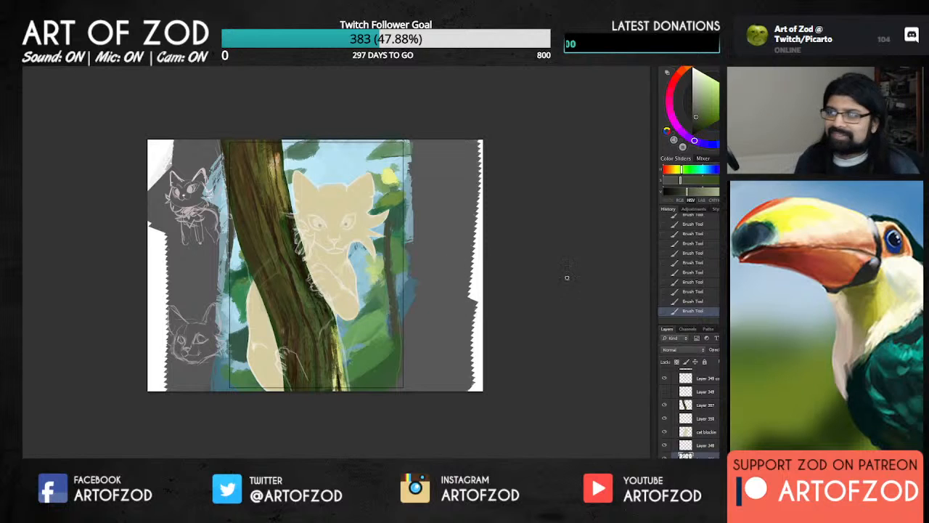
Sample muted greens and reshape the leaf clump at the canvas top just right of the large trunk.
{"action": "left_click", "coordinate": [392, 143], "text": "alt"}
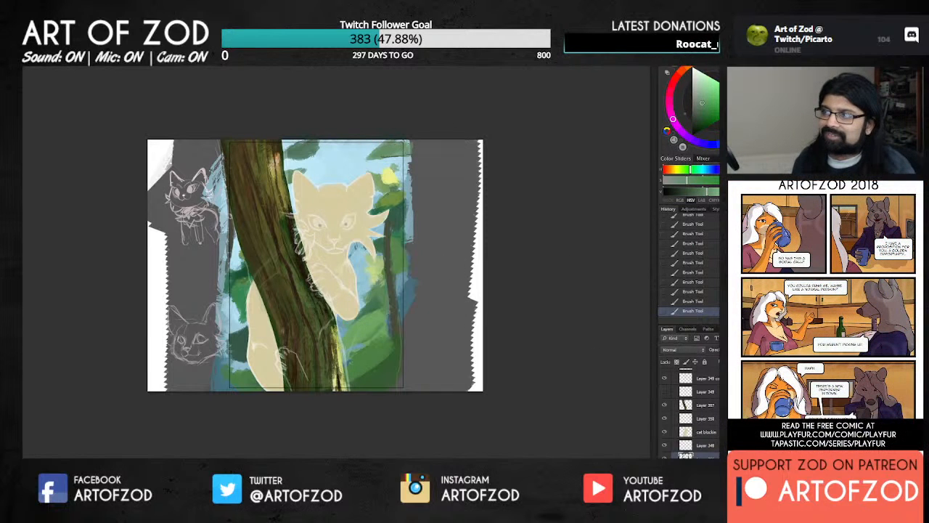
{"action": "left_click", "coordinate": [309, 148], "text": "alt"}
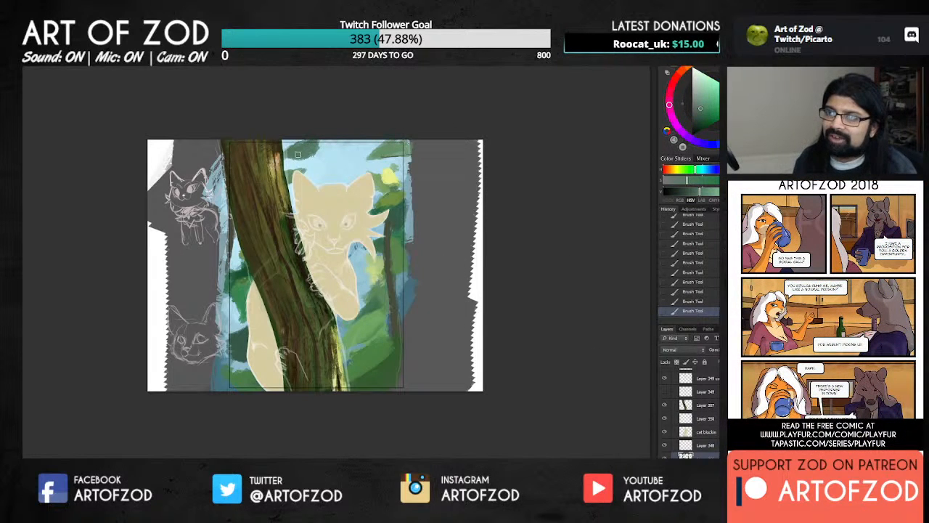
{"action": "left_click", "coordinate": [290, 153], "text": "alt"}
{"action": "left_click", "coordinate": [291, 156], "text": "alt"}
{"action": "left_click_drag", "start_coordinate": [293, 156], "coordinate": [305, 158]}
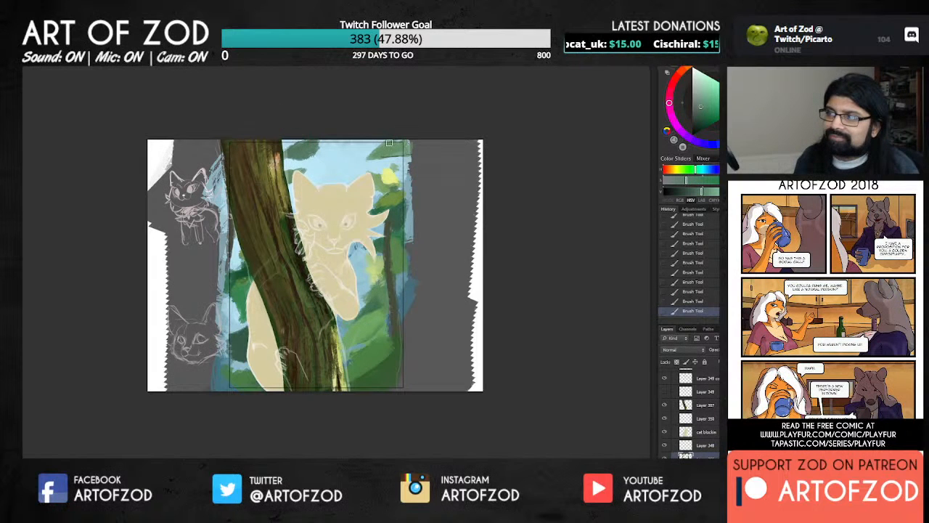
Broaden the leaf clump in the upper-right corner of the sky with sampled muted greens.
{"action": "left_click", "coordinate": [393, 147], "text": "alt"}
{"action": "left_click_drag", "start_coordinate": [396, 151], "coordinate": [375, 156]}
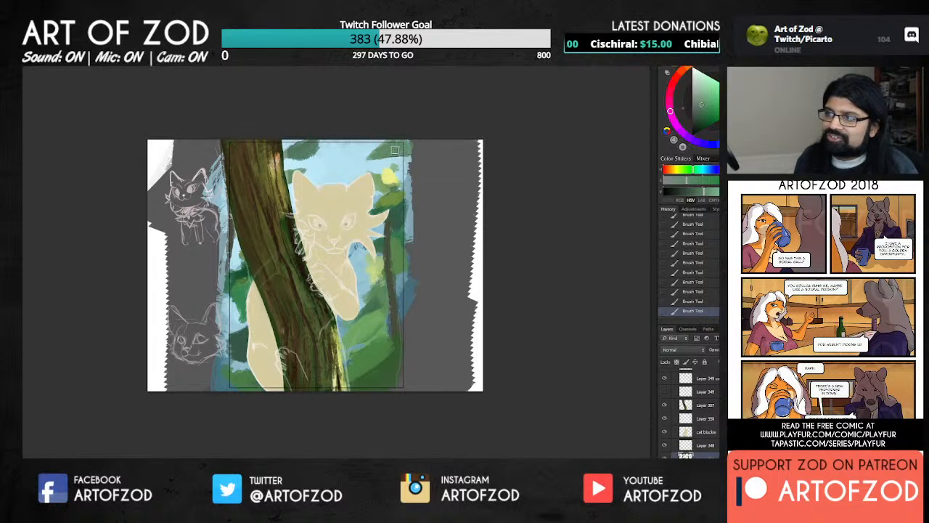
{"action": "left_click", "coordinate": [374, 149], "text": "alt"}
{"action": "left_click", "coordinate": [382, 149], "text": "alt"}
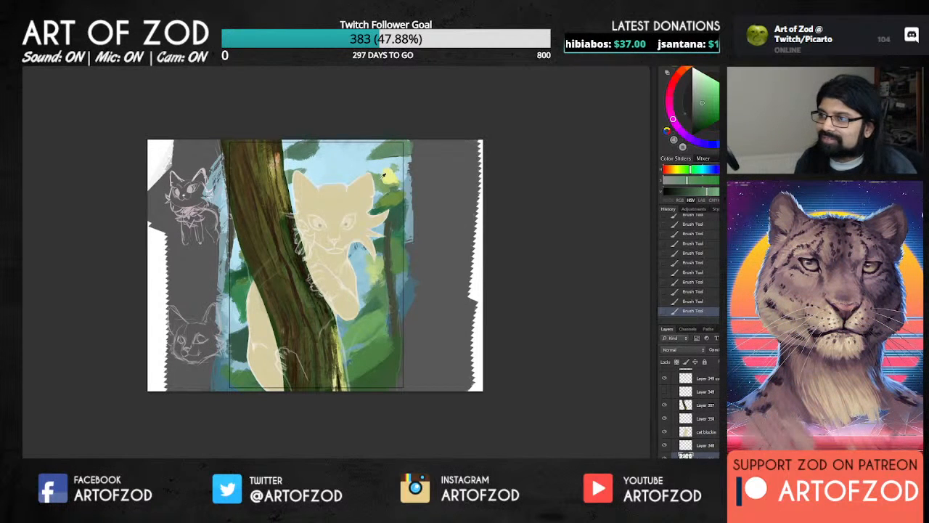
Add light green touches to the upper-right leaves, then try a pale yellow accent and undo it.
{"action": "left_click", "coordinate": [409, 180], "text": "alt"}
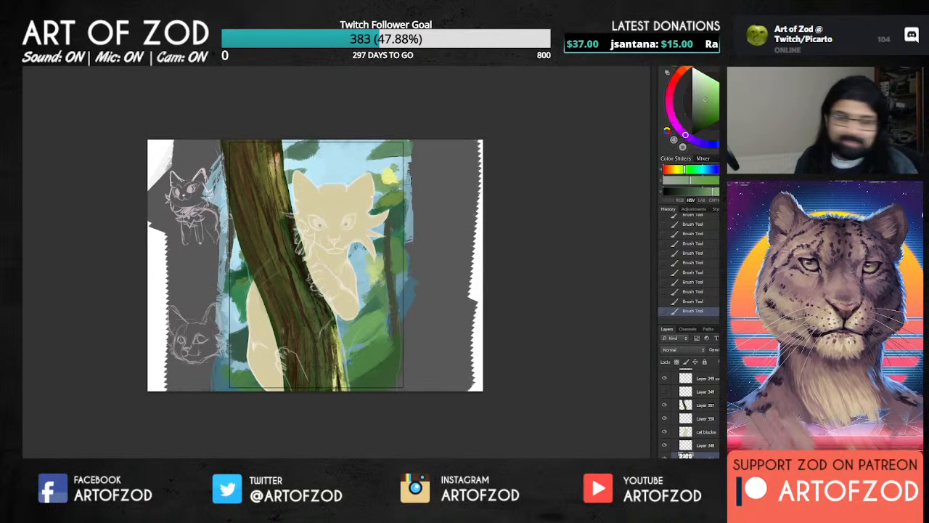
{"action": "left_click", "coordinate": [387, 175], "text": "alt"}
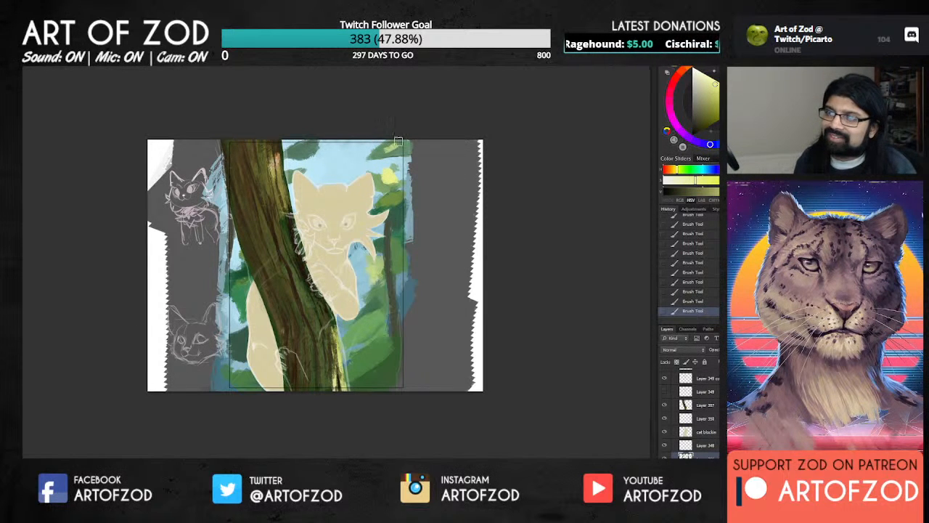
{"action": "key", "text": "ctrl+z"}
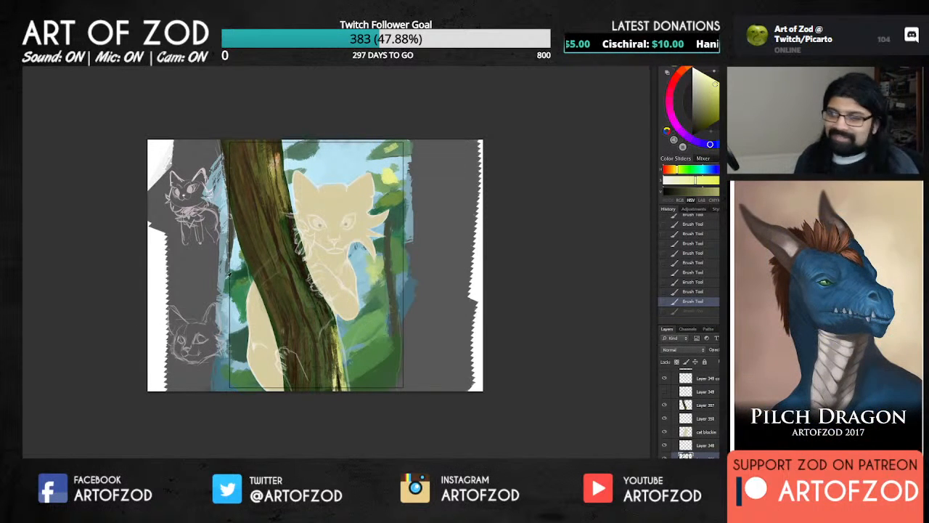
Paint sampled greens into the foliage left of the trunk's bend and soften the leaves below the cat's face.
{"action": "left_click", "coordinate": [222, 281], "text": "alt"}
{"action": "left_click_drag", "start_coordinate": [235, 293], "coordinate": [240, 318]}
{"action": "left_click", "coordinate": [363, 297], "text": "alt"}
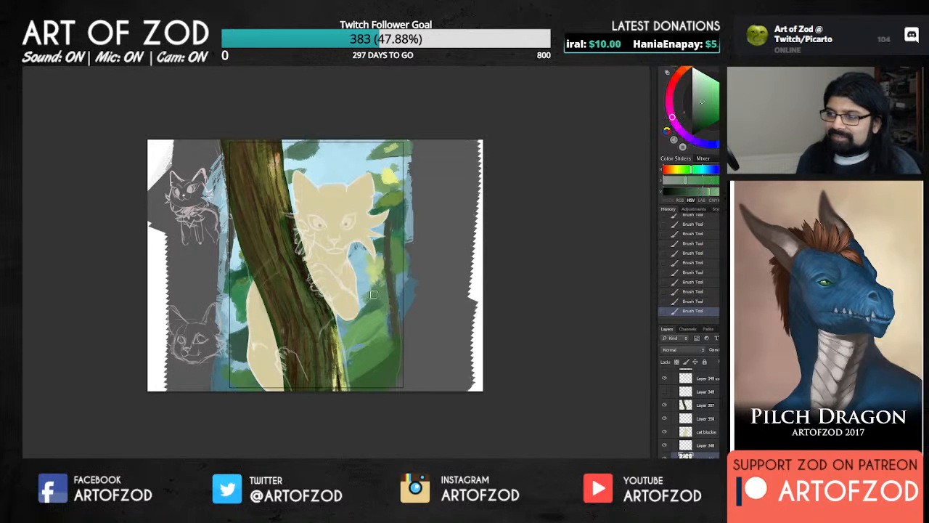
{"action": "left_click", "coordinate": [370, 275], "text": "alt"}
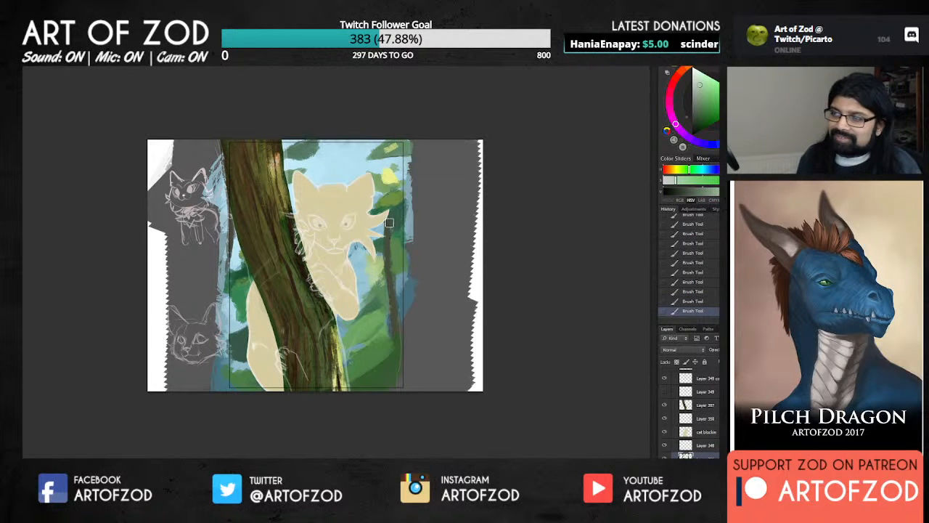
Add pale yellow-green sunlit spots to the right-hand foliage and rework its darker leaves with sampled greens.
{"action": "left_click", "coordinate": [386, 178], "text": "alt"}
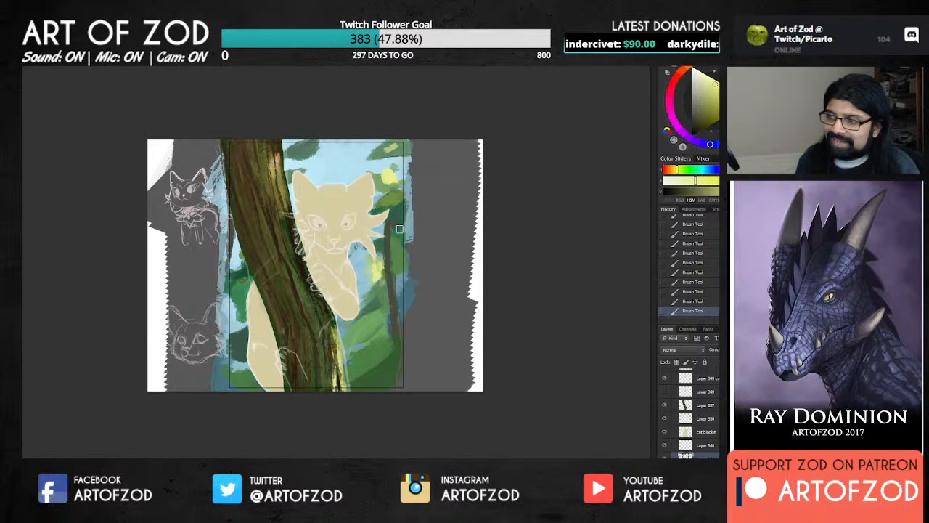
{"action": "left_click", "coordinate": [400, 232], "text": "alt"}
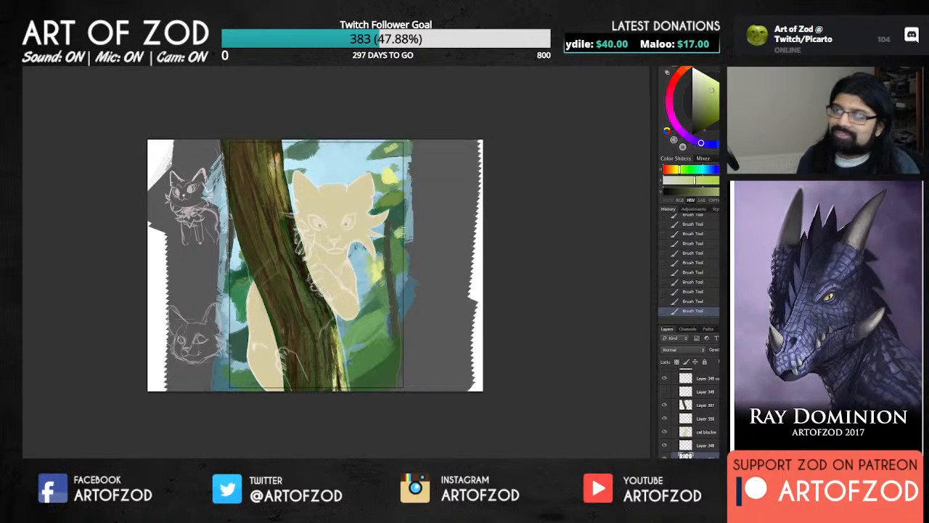
{"action": "left_click", "coordinate": [377, 205], "text": "alt"}
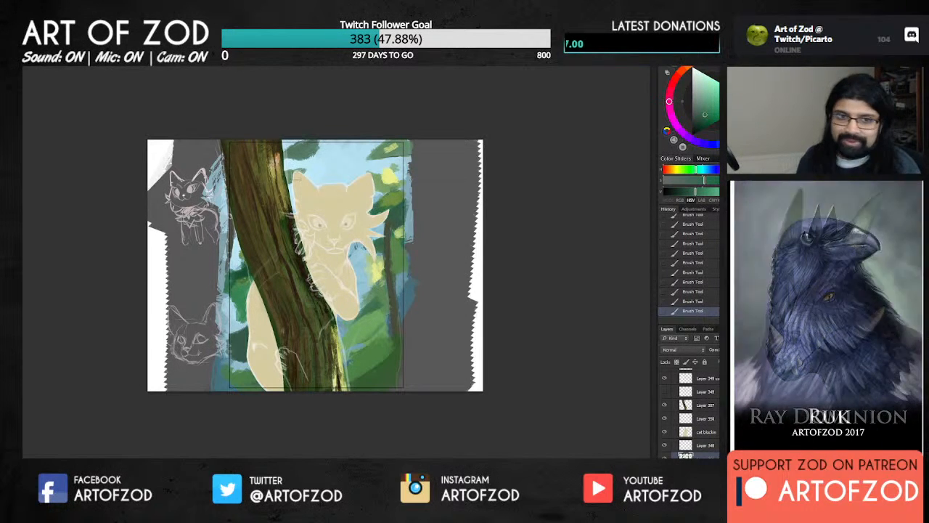
{"action": "left_click", "coordinate": [376, 156], "text": "alt"}
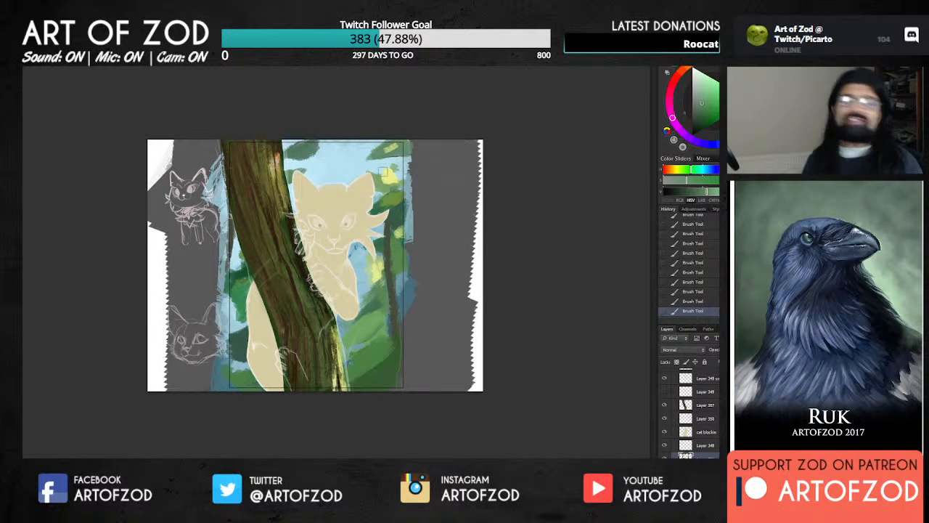
Rework the leaf clump in the upper-right corner of the sky with sampled muted blue-greens.
{"action": "left_click", "coordinate": [383, 200], "text": "alt"}
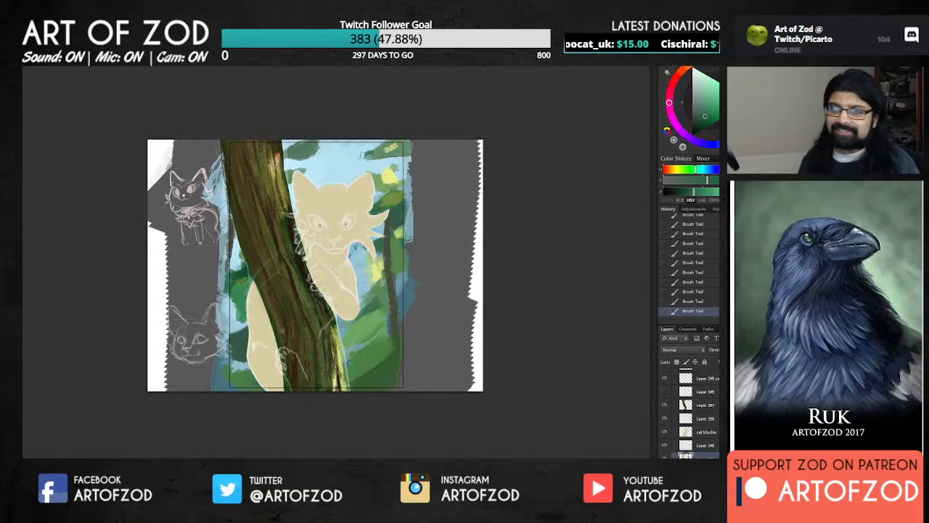
{"action": "left_click", "coordinate": [370, 150], "text": "alt"}
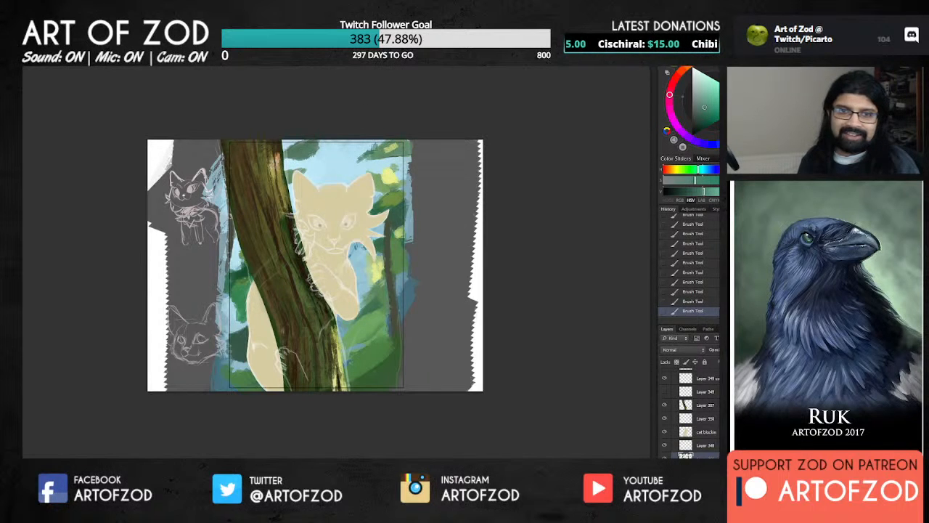
{"action": "left_click", "coordinate": [372, 149], "text": "alt"}
{"action": "left_click", "coordinate": [377, 148], "text": "alt"}
{"action": "left_click", "coordinate": [384, 367], "text": "alt"}
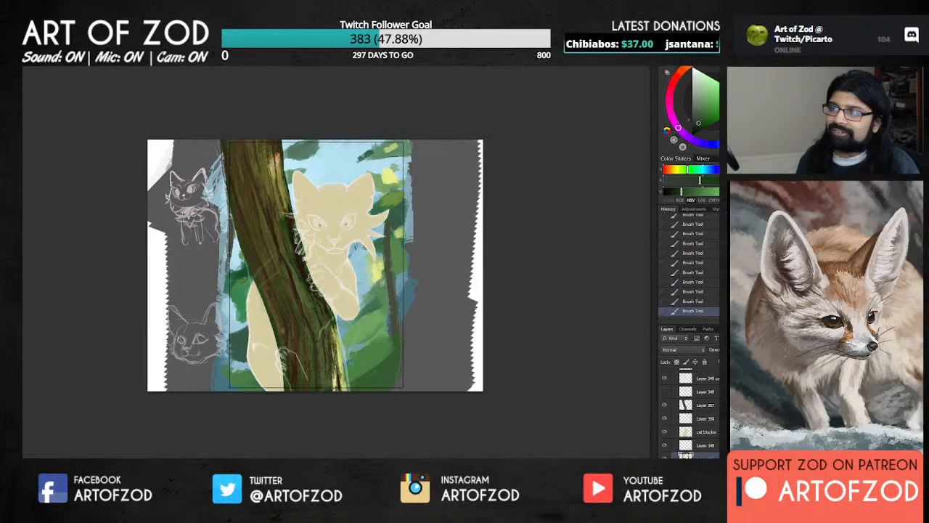
{"action": "left_click", "coordinate": [368, 151], "text": "alt"}
{"action": "left_click", "coordinate": [369, 152], "text": "alt"}
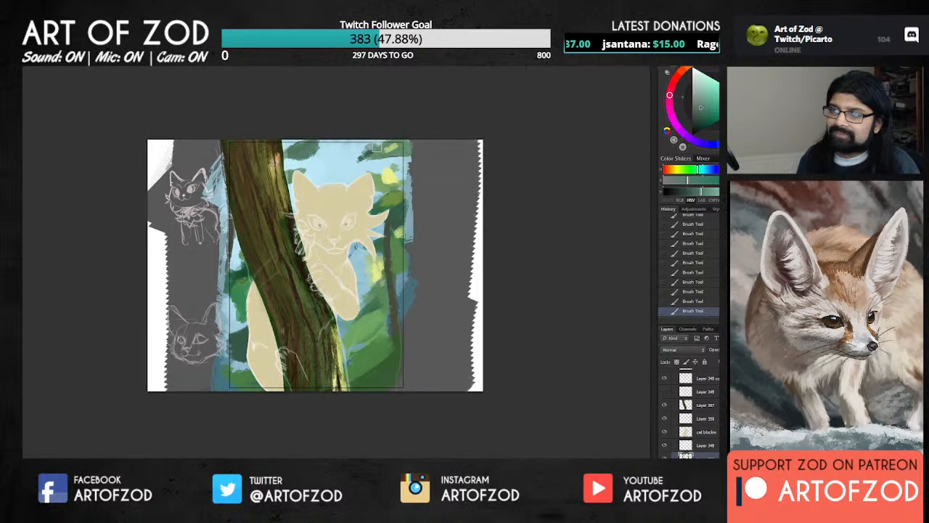
{"action": "left_click", "coordinate": [371, 153], "text": "alt"}
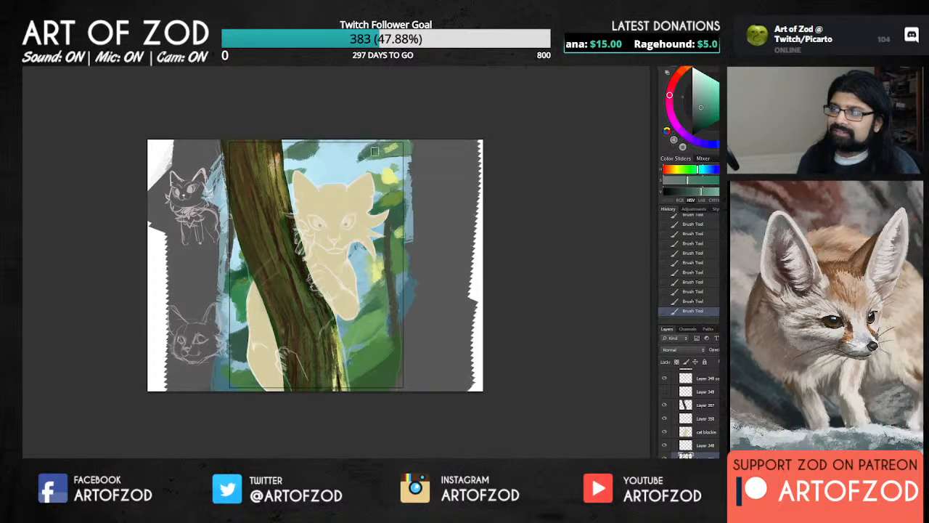
{"action": "left_click", "coordinate": [379, 144], "text": "alt"}
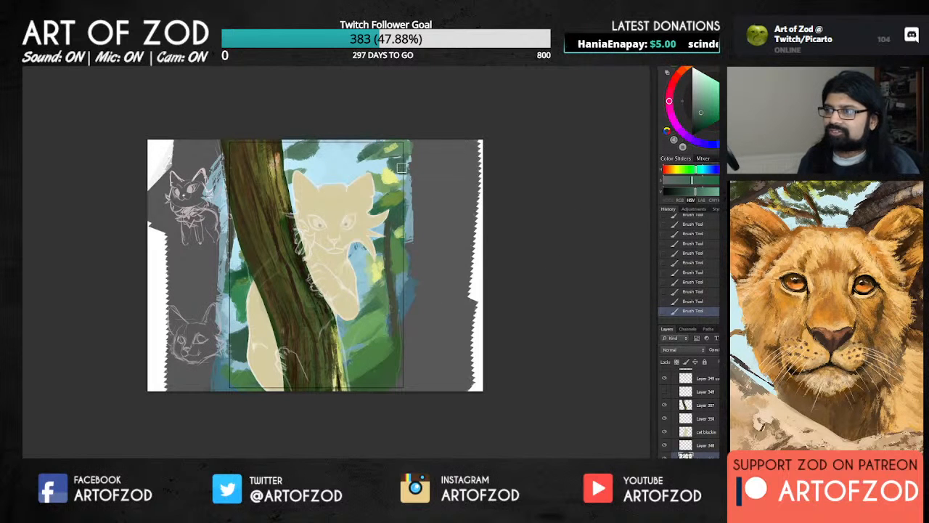
Extend the leaves along the top of the sky beside the trunk with sampled greens and a light yellow-green touch.
{"action": "left_click", "coordinate": [398, 167], "text": "alt"}
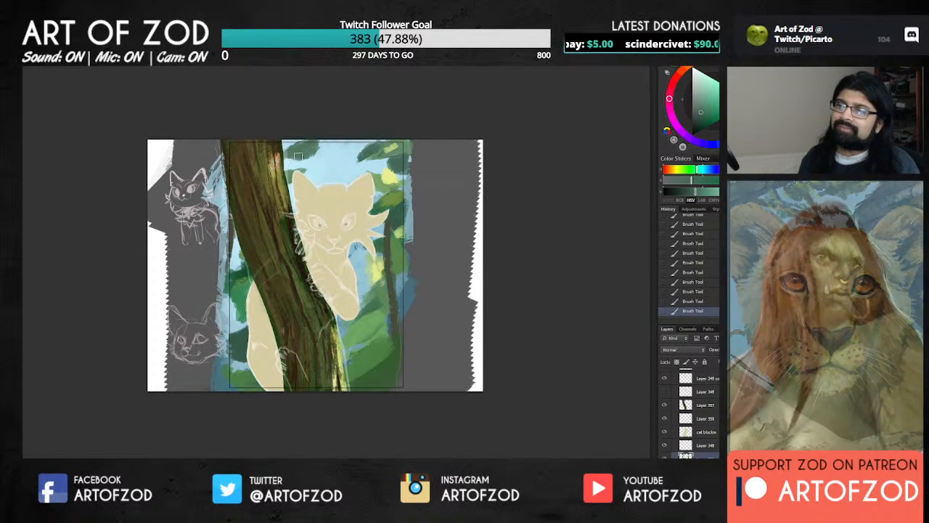
{"action": "left_click", "coordinate": [315, 152], "text": "alt"}
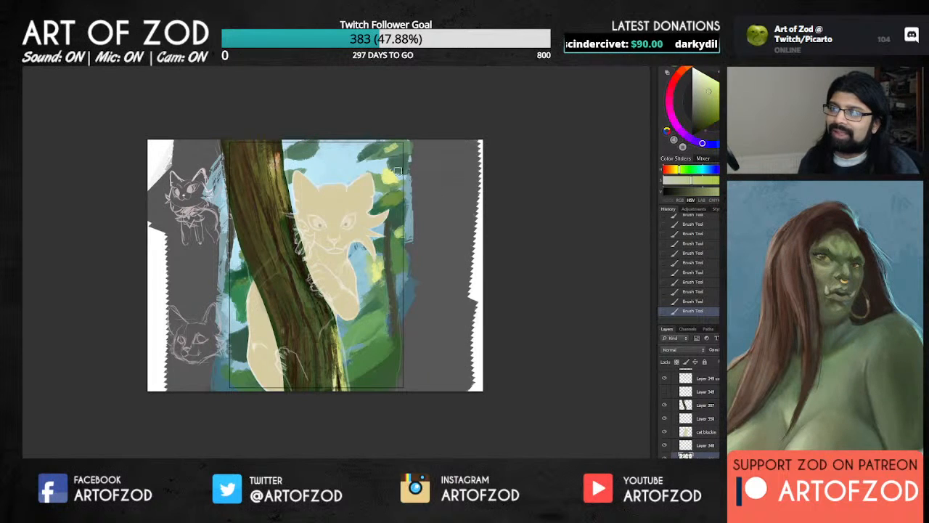
{"action": "left_click", "coordinate": [398, 163], "text": "alt"}
{"action": "left_click", "coordinate": [401, 171], "text": "alt"}
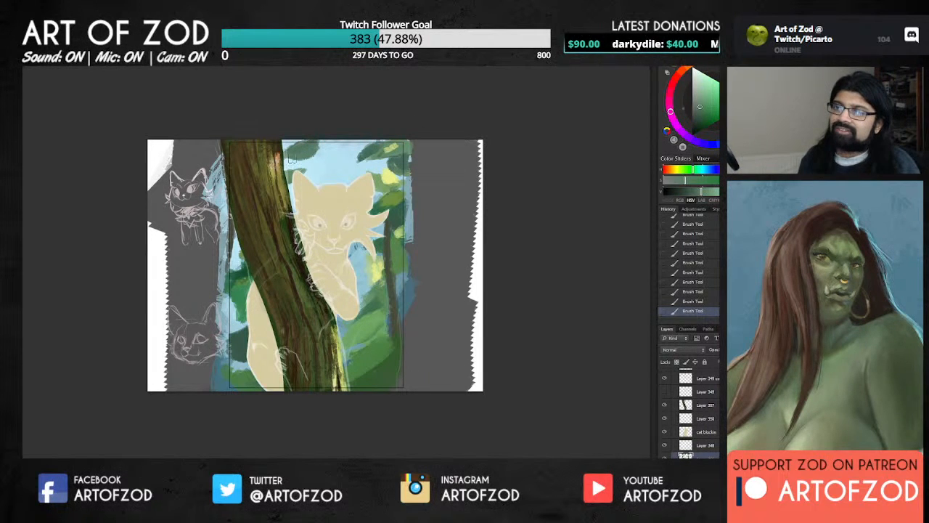
{"action": "mouse_move", "coordinate": [284, 157]}
{"action": "left_mouse_down"}
{"action": "mouse_move", "coordinate": [294, 159]}
{"action": "mouse_move", "coordinate": [285, 165]}
{"action": "left_mouse_up"}
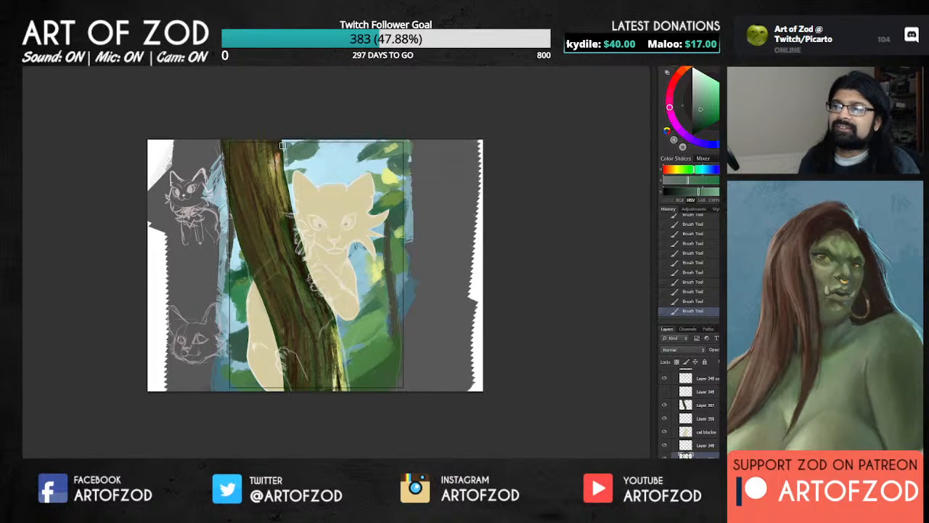
{"action": "left_click", "coordinate": [397, 159], "text": "alt"}
{"action": "left_click", "coordinate": [373, 145], "text": "alt"}
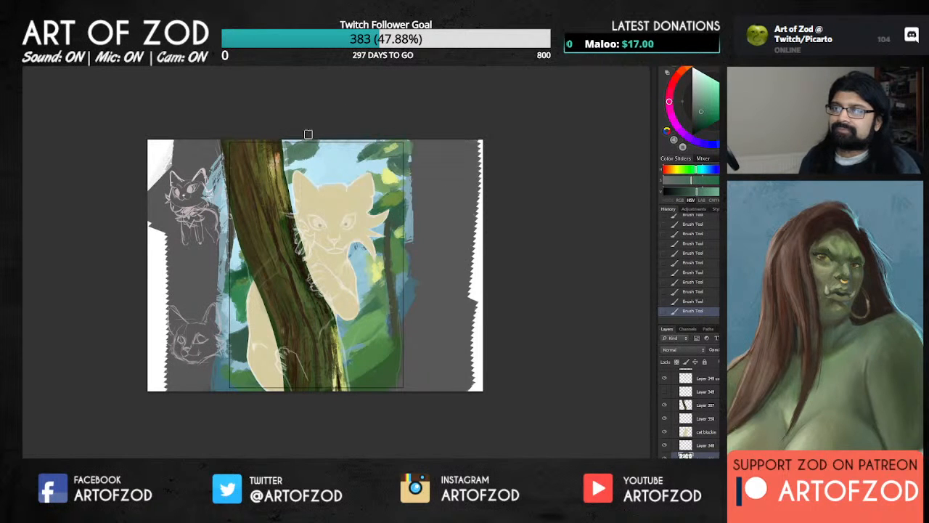
{"action": "left_click_drag", "start_coordinate": [287, 146], "coordinate": [294, 137]}
{"action": "left_click", "coordinate": [392, 146], "text": "alt"}
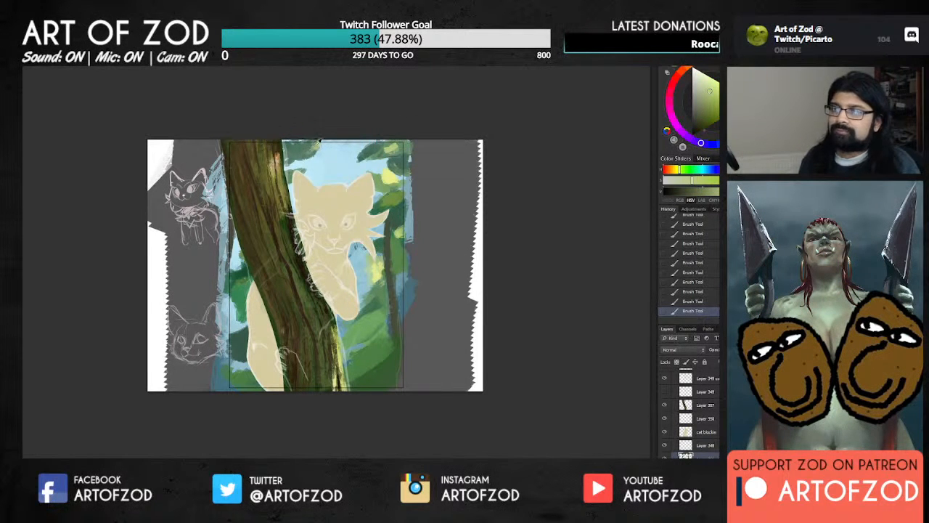
{"action": "left_click", "coordinate": [311, 144], "text": "alt"}
Add warm golden-brown accents to the yellow sunlit leaves on the right and blend them with sampled pale yellow.
{"action": "left_click", "coordinate": [706, 107]}
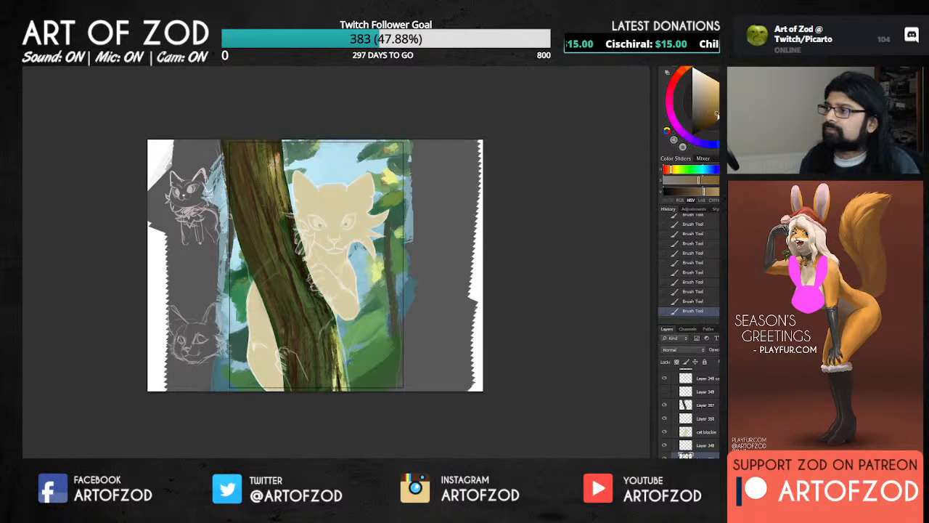
{"action": "left_click", "coordinate": [718, 114]}
{"action": "left_click", "coordinate": [387, 176], "text": "alt"}
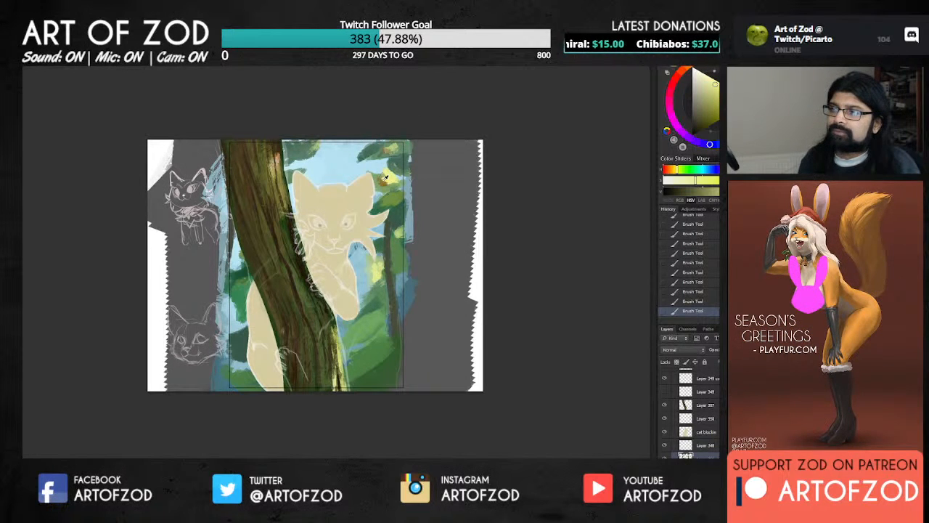
{"action": "left_click", "coordinate": [385, 181], "text": "alt"}
{"action": "mouse_move", "coordinate": [387, 175]}
{"action": "left_mouse_down"}
{"action": "mouse_move", "coordinate": [392, 181]}
{"action": "mouse_move", "coordinate": [381, 182]}
{"action": "left_mouse_up"}
{"action": "left_click", "coordinate": [387, 176], "text": "alt"}
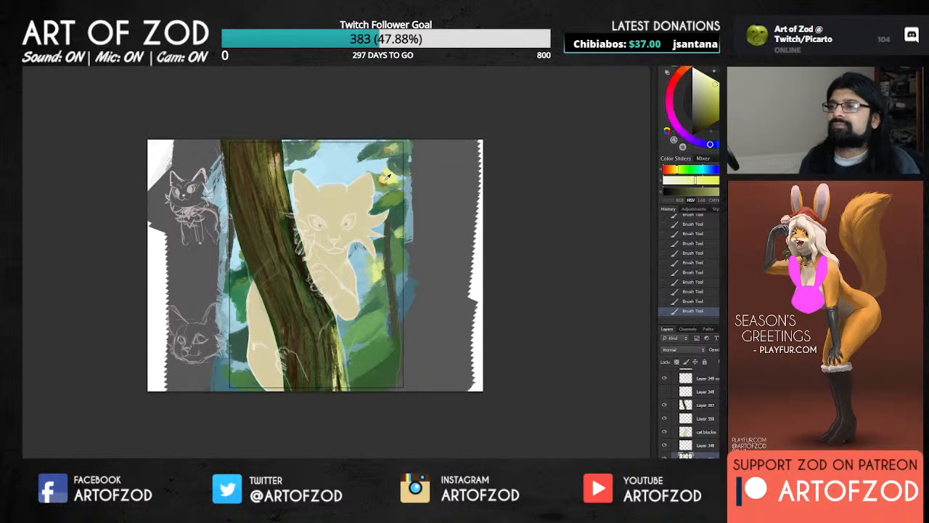
{"action": "left_click", "coordinate": [387, 186], "text": "alt"}
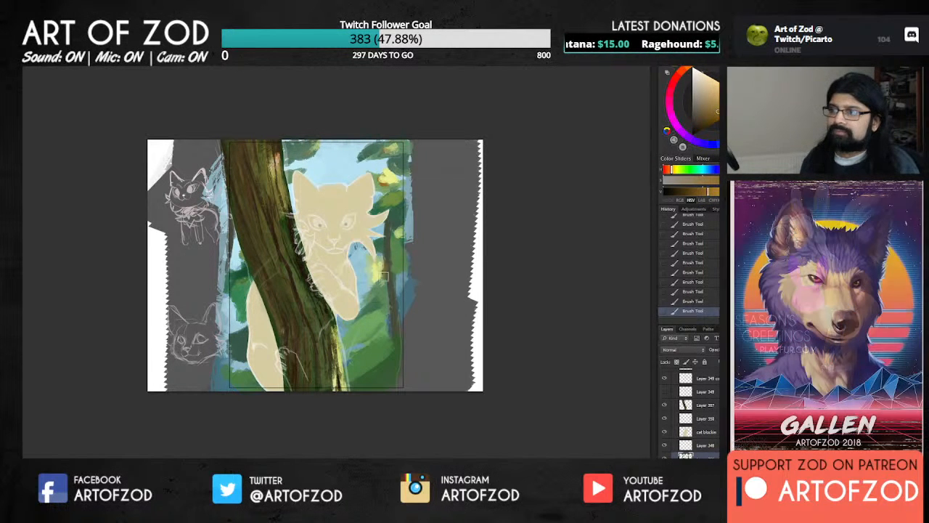
Paint a thin dark branch running from the right background trunk up toward the cat's chin.
{"action": "left_click", "coordinate": [236, 237], "text": "alt"}
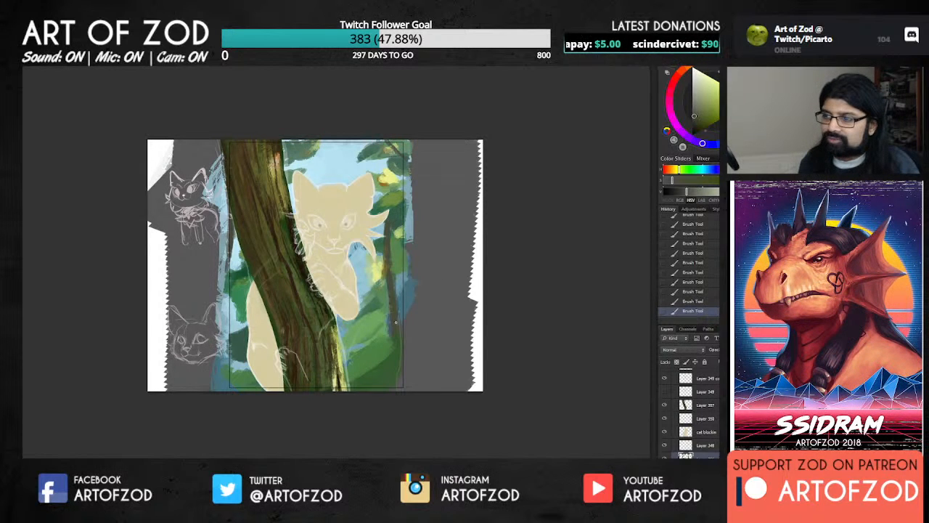
{"action": "mouse_move", "coordinate": [388, 306]}
{"action": "left_mouse_down"}
{"action": "mouse_move", "coordinate": [351, 245]}
{"action": "mouse_move", "coordinate": [385, 310]}
{"action": "left_mouse_up"}
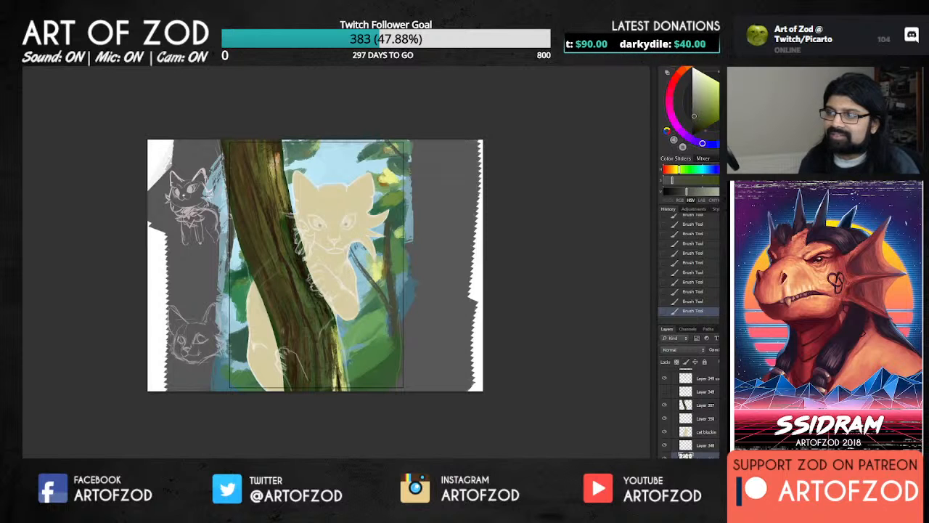
{"action": "left_click", "coordinate": [380, 296], "text": "alt"}
{"action": "left_click", "coordinate": [394, 305], "text": "alt"}
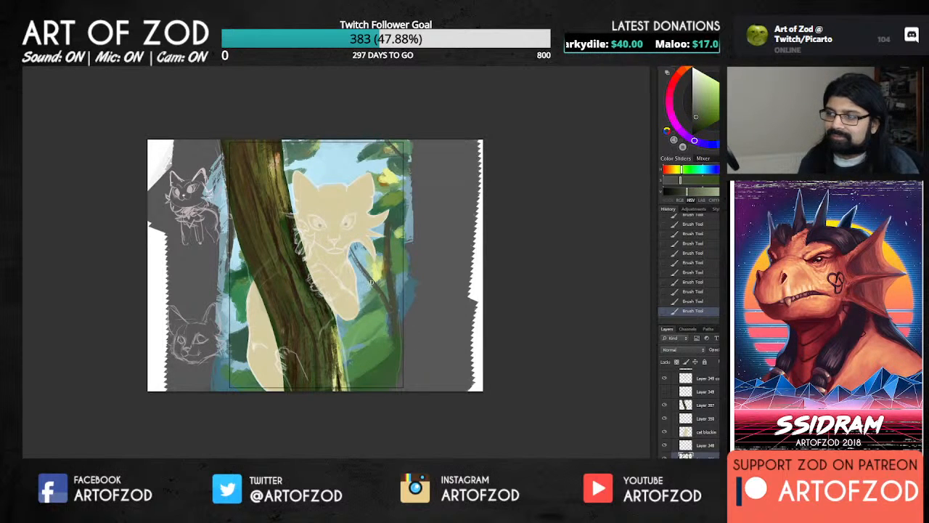
{"action": "mouse_move", "coordinate": [371, 282]}
{"action": "left_mouse_down"}
{"action": "mouse_move", "coordinate": [351, 249]}
{"action": "mouse_move", "coordinate": [374, 288]}
{"action": "left_mouse_up"}
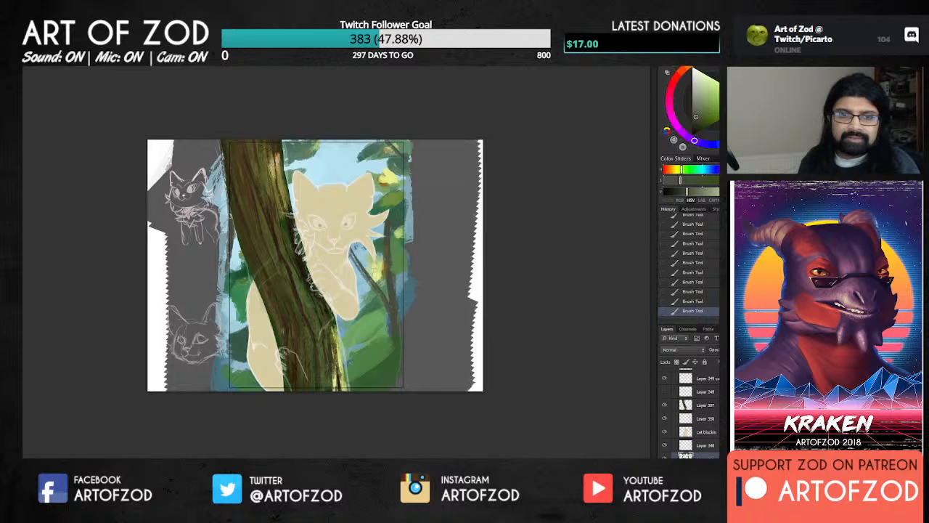
{"action": "left_click", "coordinate": [378, 260], "text": "alt"}
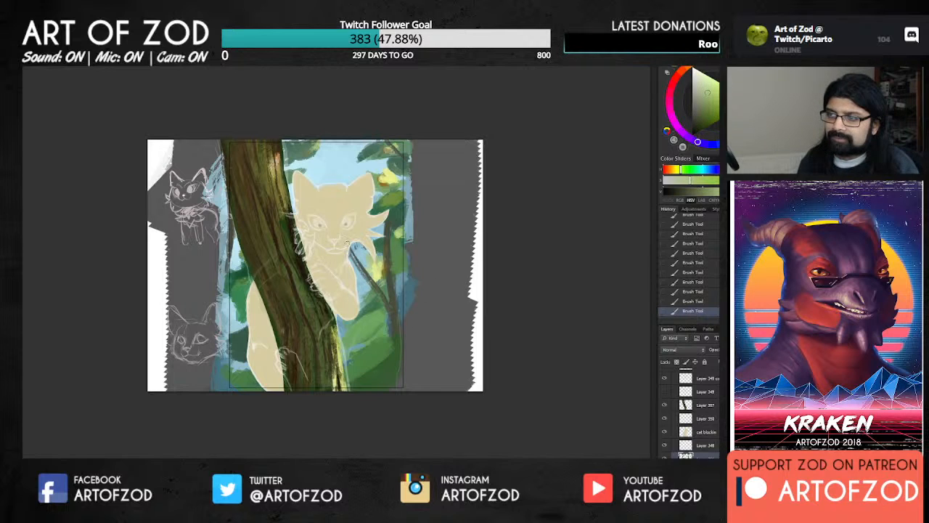
Trim the new branch with the Eraser and paint sampled green foliage around it below the cat's face.
{"action": "key", "text": "e"}
{"action": "mouse_move", "coordinate": [345, 245]}
{"action": "left_mouse_down"}
{"action": "mouse_move", "coordinate": [348, 264]}
{"action": "mouse_move", "coordinate": [367, 278]}
{"action": "left_mouse_up"}
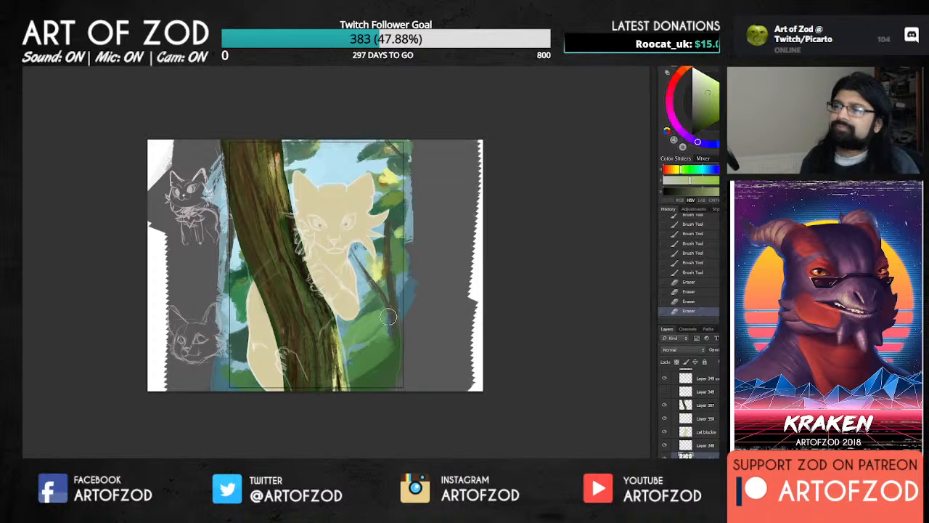
{"action": "left_click", "coordinate": [370, 280], "text": "alt"}
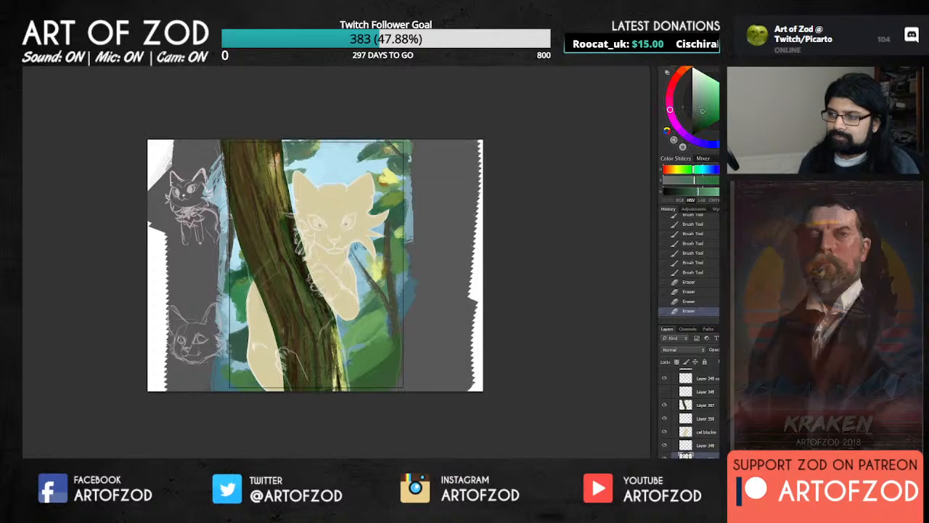
{"action": "mouse_move", "coordinate": [351, 254]}
{"action": "left_mouse_down"}
{"action": "mouse_move", "coordinate": [381, 284]}
{"action": "mouse_move", "coordinate": [366, 265]}
{"action": "left_mouse_up"}
{"action": "left_click", "coordinate": [378, 261], "text": "alt"}
{"action": "left_click", "coordinate": [354, 261], "text": "alt"}
{"action": "left_click_drag", "start_coordinate": [362, 260], "coordinate": [368, 272]}
{"action": "left_click_drag", "start_coordinate": [362, 254], "coordinate": [370, 287]}
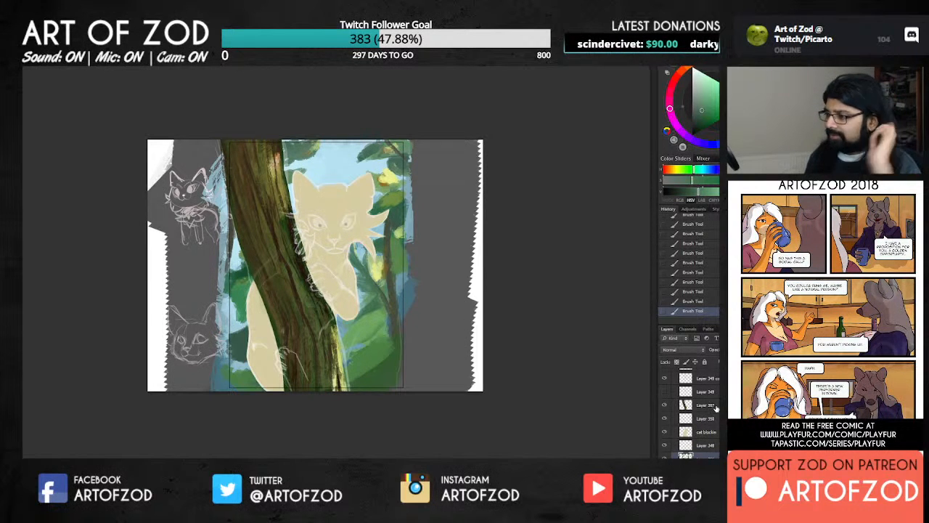
Try the trunk layer beneath the cat blocking layer, return it above, and toggle its visibility to compare.
{"action": "left_click_drag", "start_coordinate": [711, 405], "coordinate": [710, 442]}
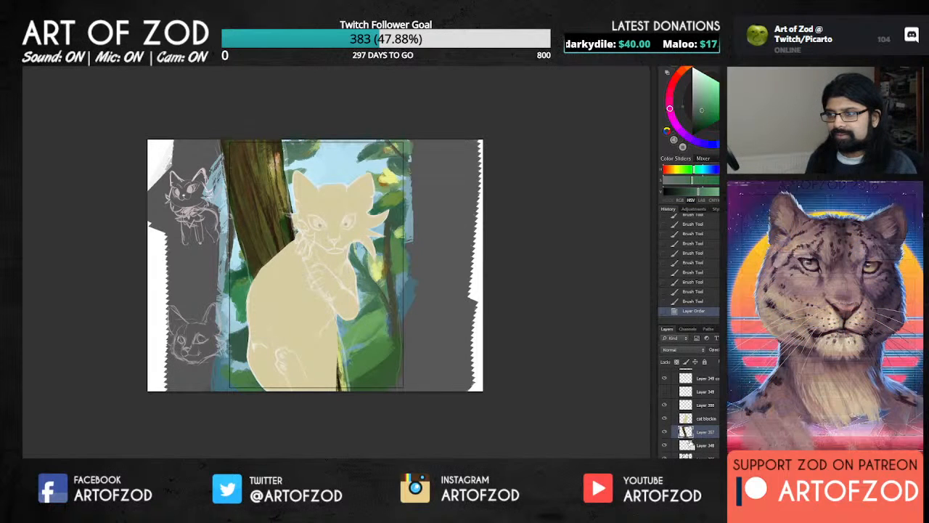
{"action": "left_click_drag", "start_coordinate": [701, 434], "coordinate": [698, 413]}
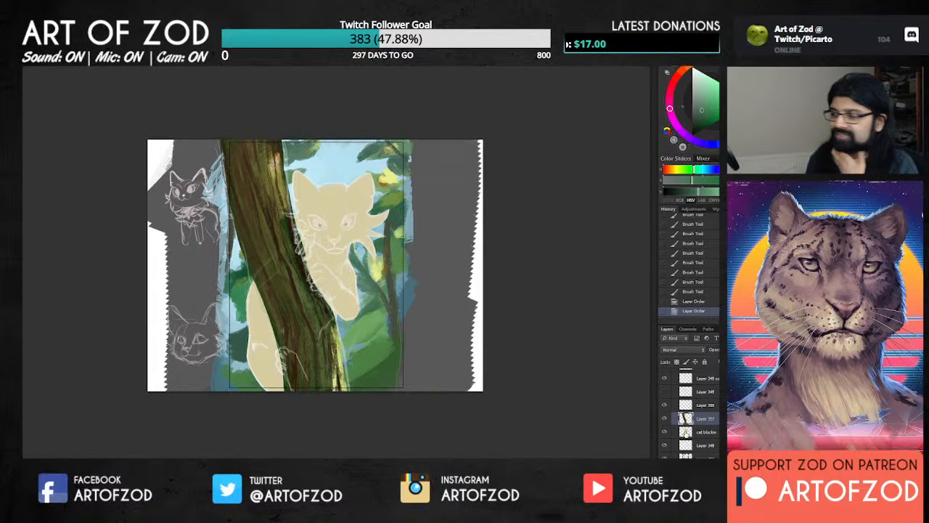
{"action": "key", "text": "ctrl+plus"}
{"action": "key", "text": "ctrl+plus"}
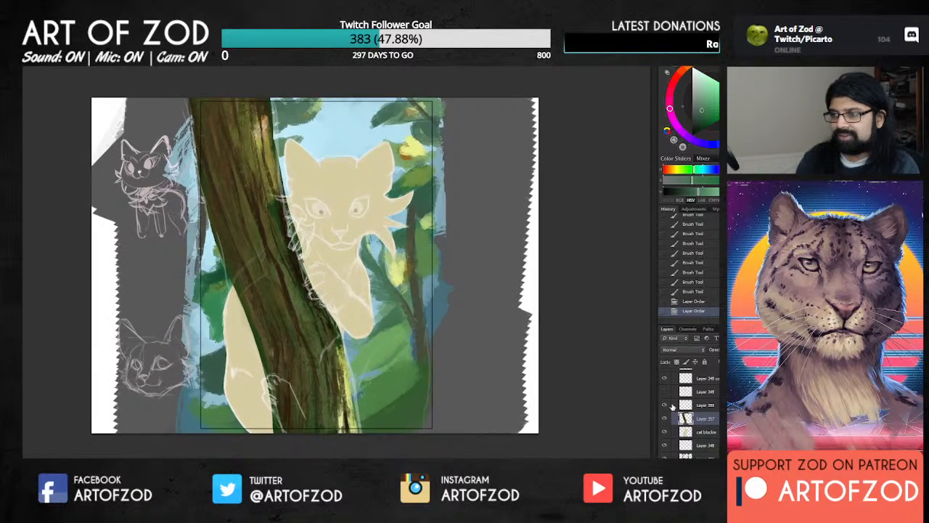
{"action": "key", "text": "ctrl+minus"}
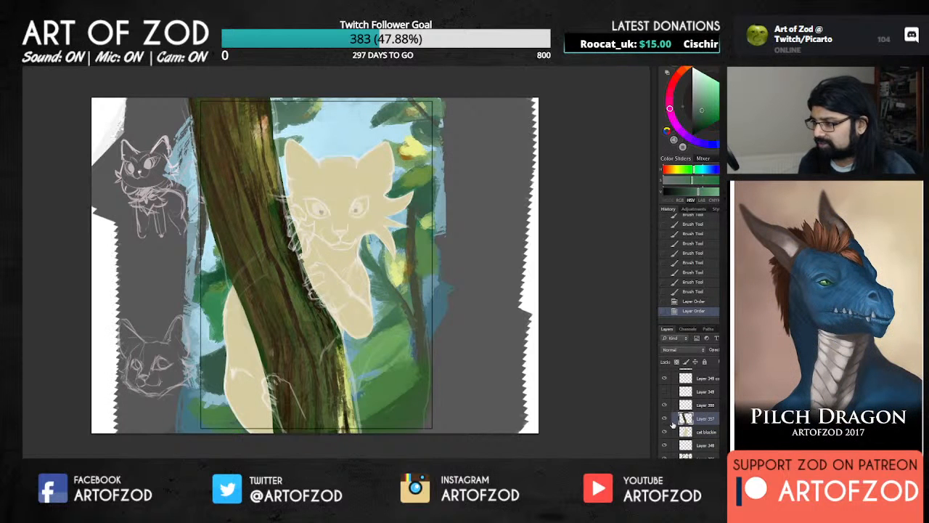
{"action": "left_click", "coordinate": [664, 418]}
{"action": "left_click", "coordinate": [664, 418]}
Move the cat blocking layer above the trunk layer and add a new layer clipped to it.
{"action": "left_click", "coordinate": [704, 432]}
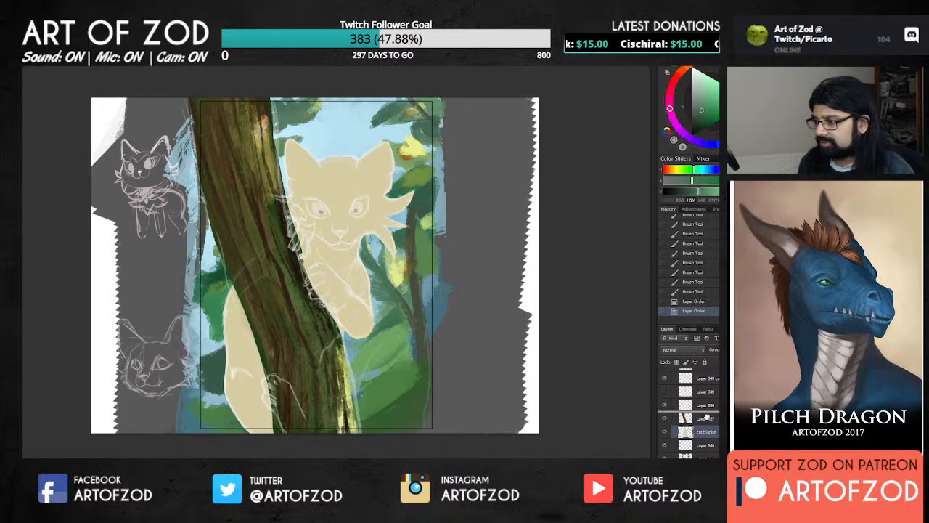
{"action": "left_click_drag", "start_coordinate": [706, 417], "coordinate": [705, 415]}
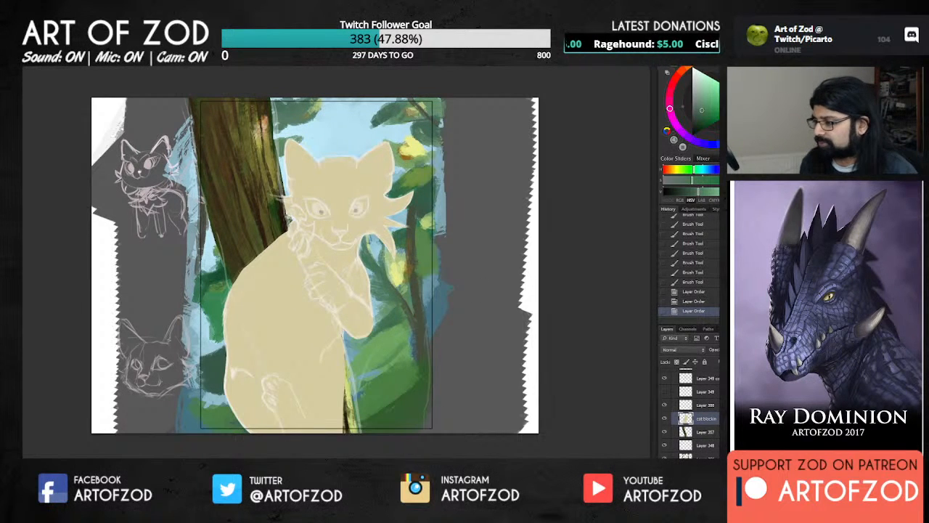
{"action": "key", "text": "ctrl+alt+shift+n"}
{"action": "key", "text": "ctrl+alt+g"}
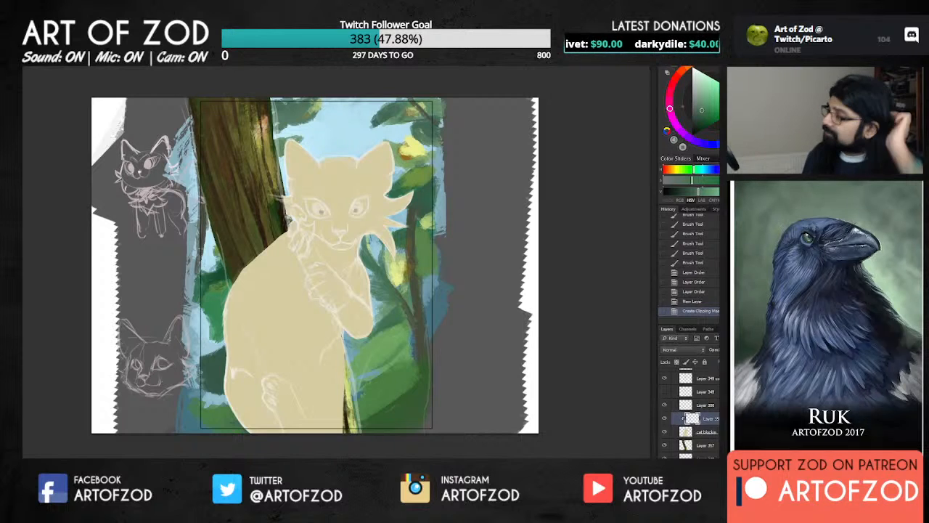
Fill the cat silhouette on its blocking layer with a pale gray-green and apply a Hue/Saturation adjustment.
{"action": "left_click", "coordinate": [707, 431]}
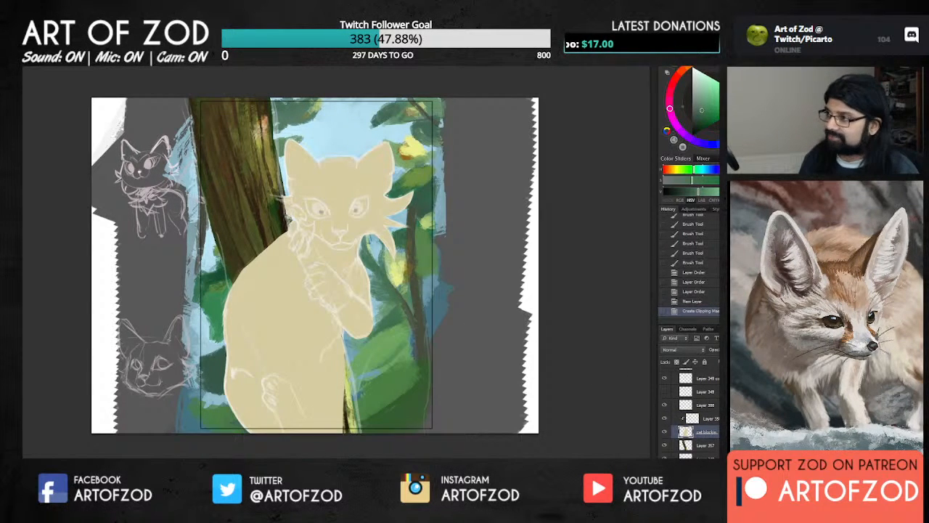
{"action": "left_click", "coordinate": [704, 95]}
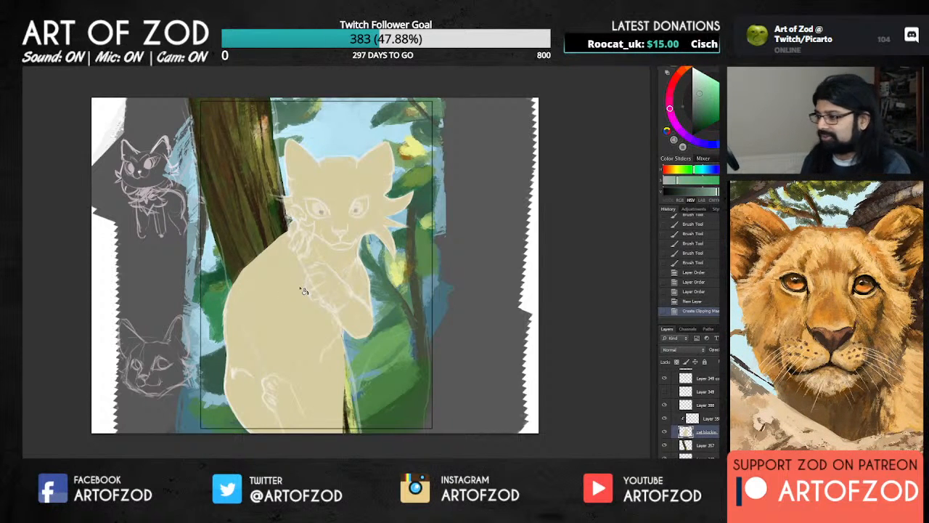
{"action": "left_click", "coordinate": [302, 297]}
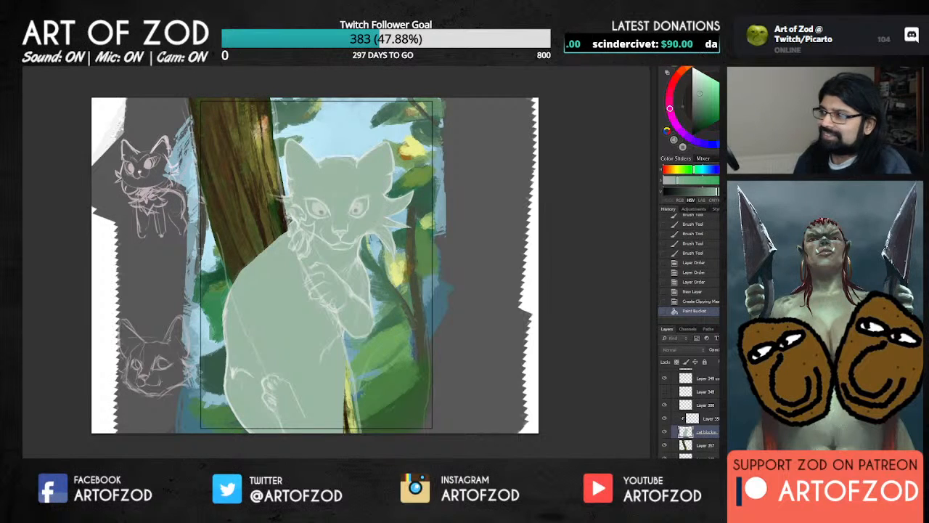
{"action": "key", "text": "Return"}
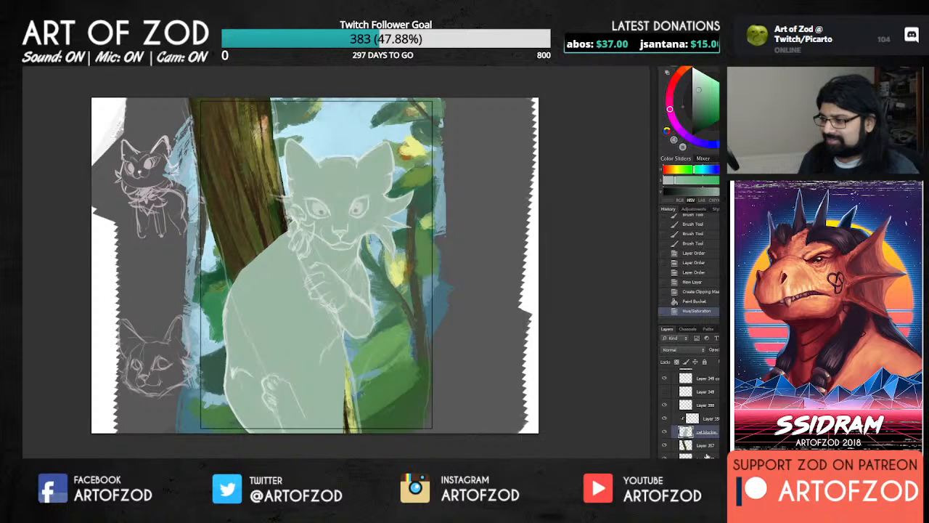
Add a new layer beneath the cat blocking layer and paint the large rounded shape beside the cat's body in pale gray-green.
{"action": "key", "text": "ctrl+shift+alt+n"}
{"action": "left_click_drag", "start_coordinate": [716, 434], "coordinate": [715, 451]}
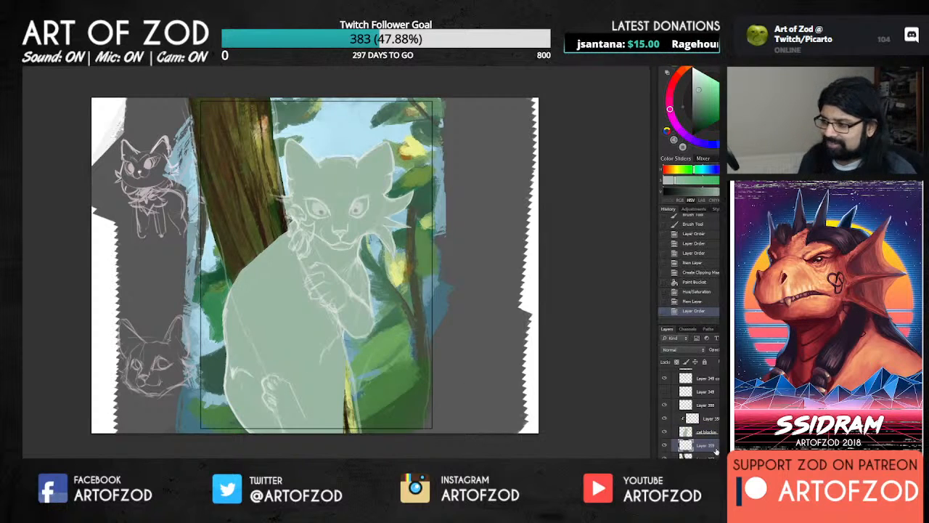
{"action": "mouse_move", "coordinate": [379, 410]}
{"action": "left_mouse_down"}
{"action": "mouse_move", "coordinate": [400, 356]}
{"action": "mouse_move", "coordinate": [366, 428]}
{"action": "left_mouse_up"}
{"action": "left_click_drag", "start_coordinate": [375, 386], "coordinate": [365, 421]}
{"action": "mouse_move", "coordinate": [394, 350]}
{"action": "left_mouse_down"}
{"action": "mouse_move", "coordinate": [376, 377]}
{"action": "mouse_move", "coordinate": [402, 347]}
{"action": "mouse_move", "coordinate": [379, 389]}
{"action": "mouse_move", "coordinate": [394, 381]}
{"action": "mouse_move", "coordinate": [389, 409]}
{"action": "mouse_move", "coordinate": [399, 395]}
{"action": "mouse_move", "coordinate": [380, 377]}
{"action": "left_mouse_up"}
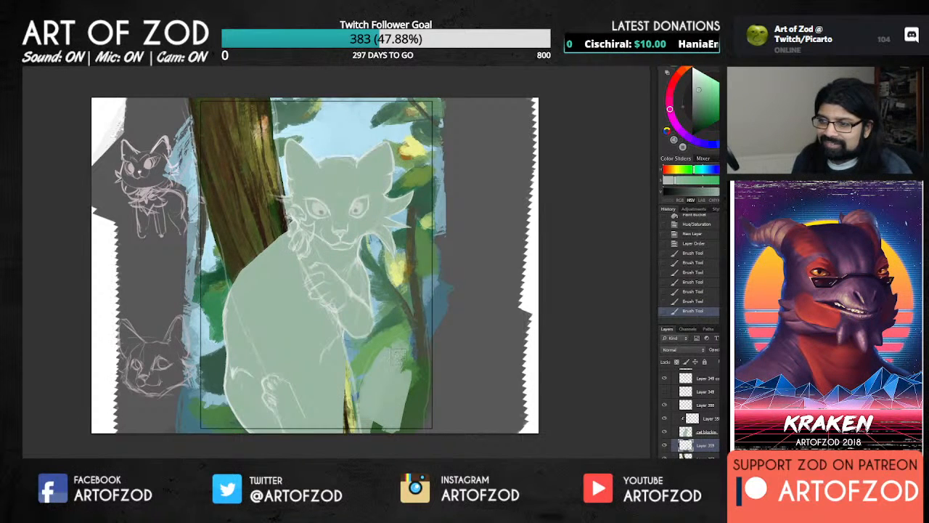
{"action": "left_click_drag", "start_coordinate": [400, 348], "coordinate": [385, 367]}
{"action": "mouse_move", "coordinate": [406, 337]}
{"action": "left_mouse_down"}
{"action": "mouse_move", "coordinate": [375, 371]}
{"action": "mouse_move", "coordinate": [358, 410]}
{"action": "left_mouse_up"}
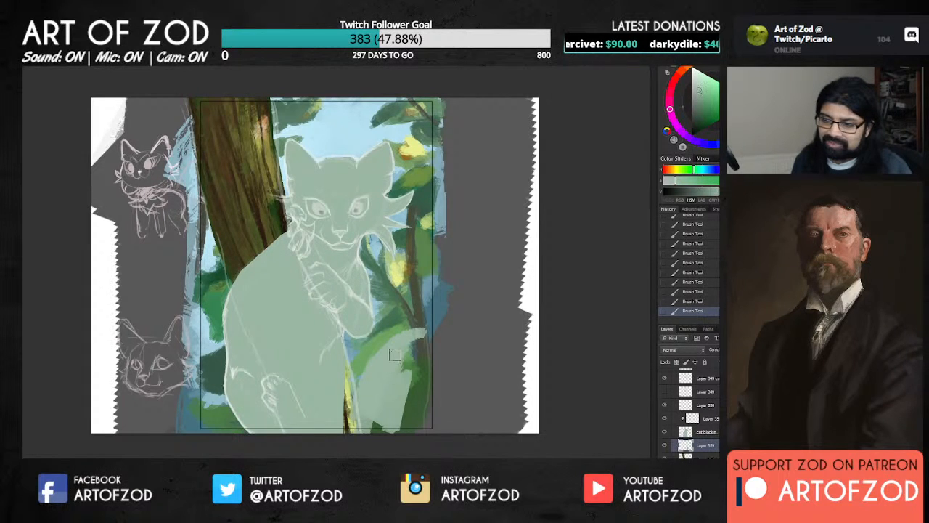
{"action": "mouse_move", "coordinate": [418, 338]}
{"action": "left_mouse_down"}
{"action": "mouse_move", "coordinate": [398, 371]}
{"action": "mouse_move", "coordinate": [420, 355]}
{"action": "mouse_move", "coordinate": [422, 332]}
{"action": "mouse_move", "coordinate": [401, 399]}
{"action": "mouse_move", "coordinate": [413, 356]}
{"action": "mouse_move", "coordinate": [414, 402]}
{"action": "left_mouse_up"}
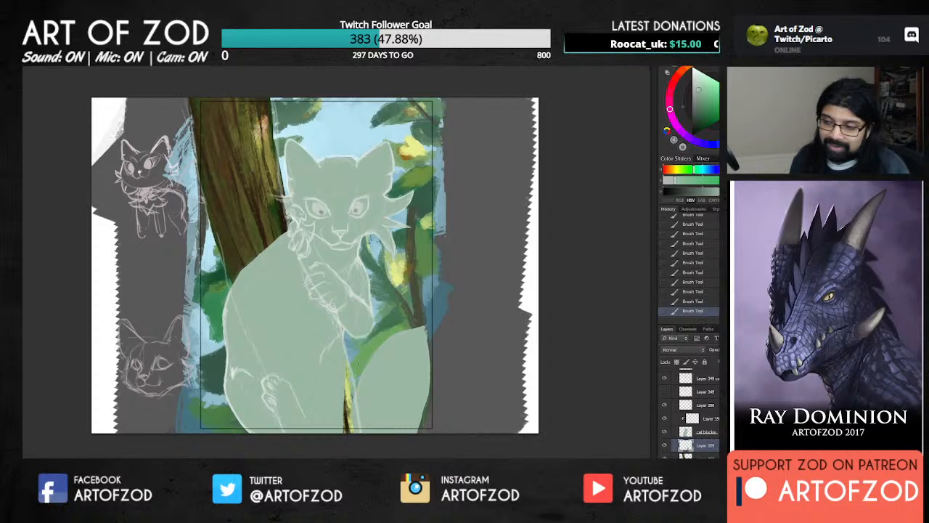
{"action": "left_click", "coordinate": [451, 252]}
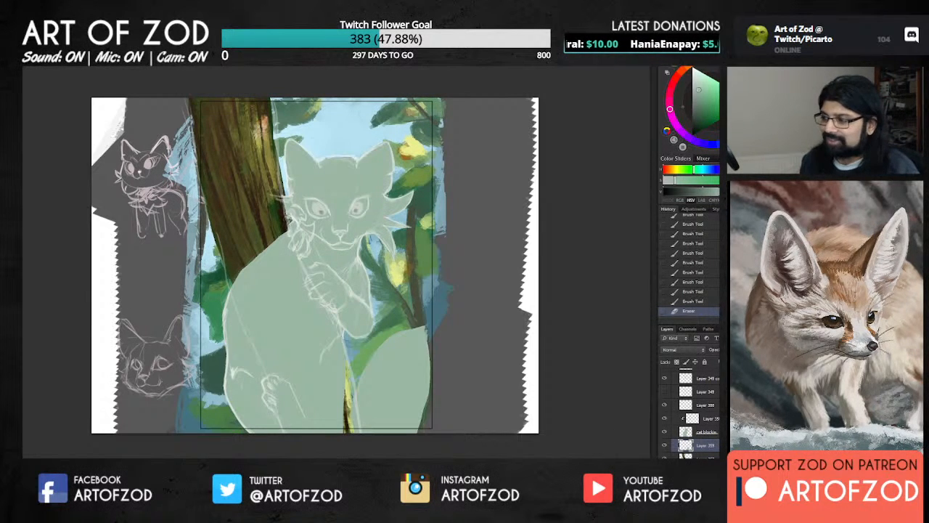
Turn on the hidden sketch layer with the neck tufts below the cat's face and select it.
{"action": "scroll", "coordinate": [712, 405], "scroll_direction": "up", "scroll_amount": 5}
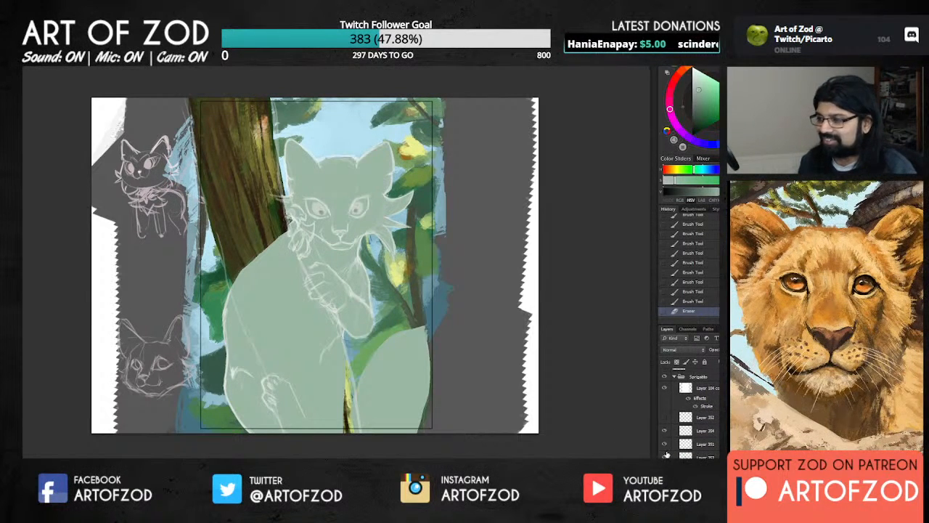
{"action": "left_click", "coordinate": [665, 456]}
{"action": "left_click", "coordinate": [665, 456]}
{"action": "left_click", "coordinate": [665, 418]}
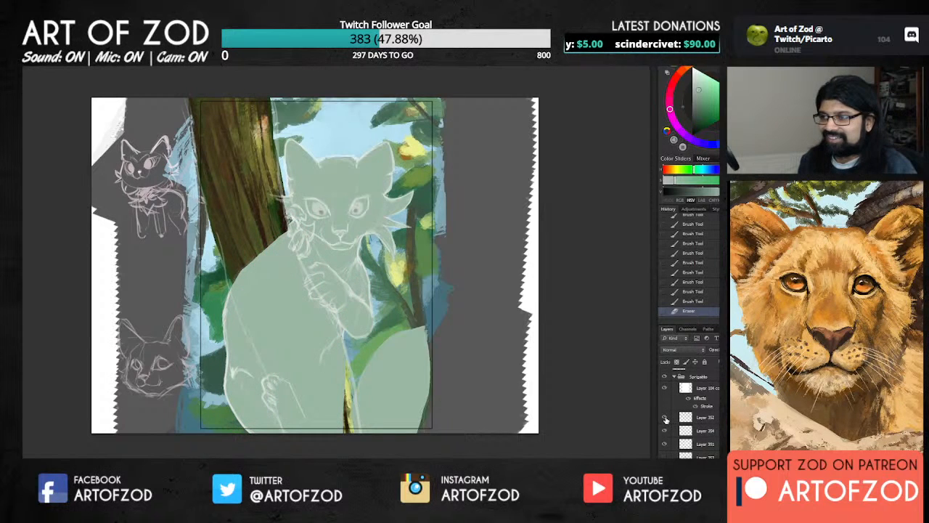
{"action": "left_click", "coordinate": [665, 418]}
{"action": "left_click", "coordinate": [700, 419]}
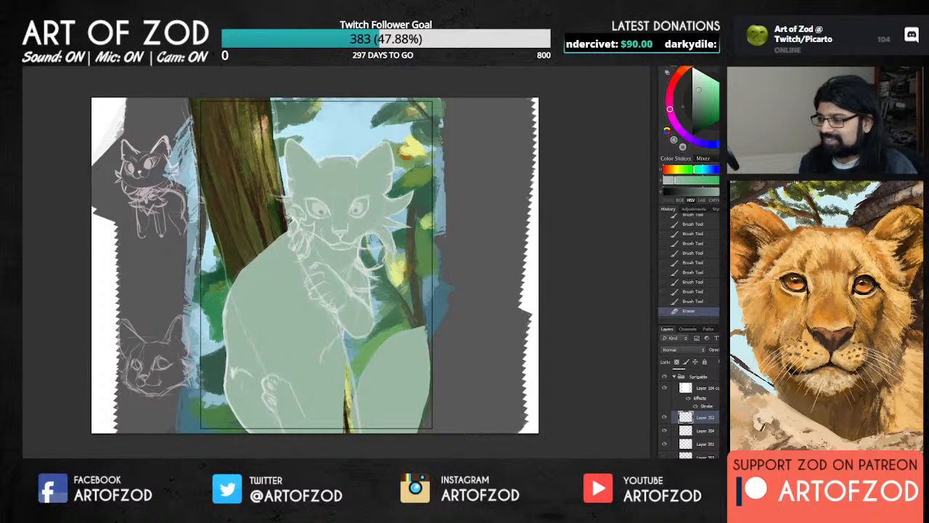
Add a layer above the neck tuft sketch, then select the sketch layer and toggle its visibility to compare.
{"action": "key", "text": "ctrl+shift+alt+n"}
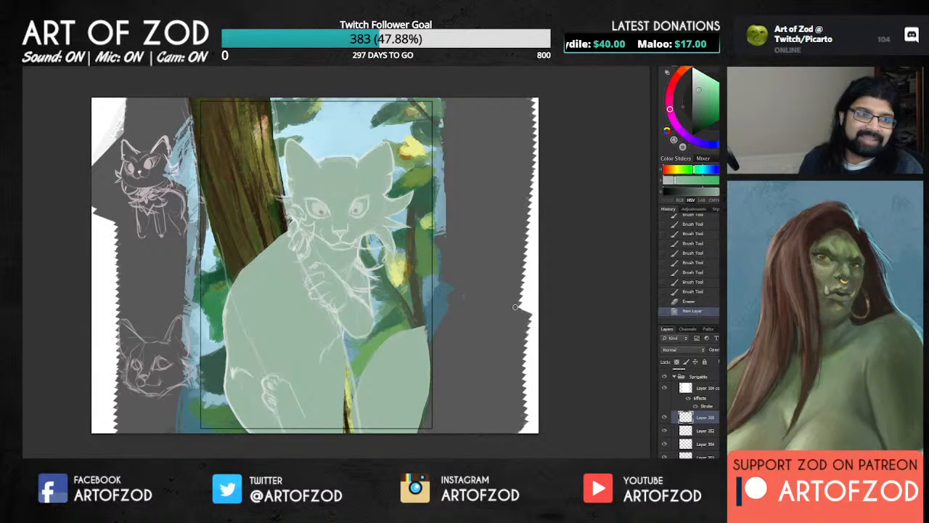
{"action": "left_click", "coordinate": [599, 370]}
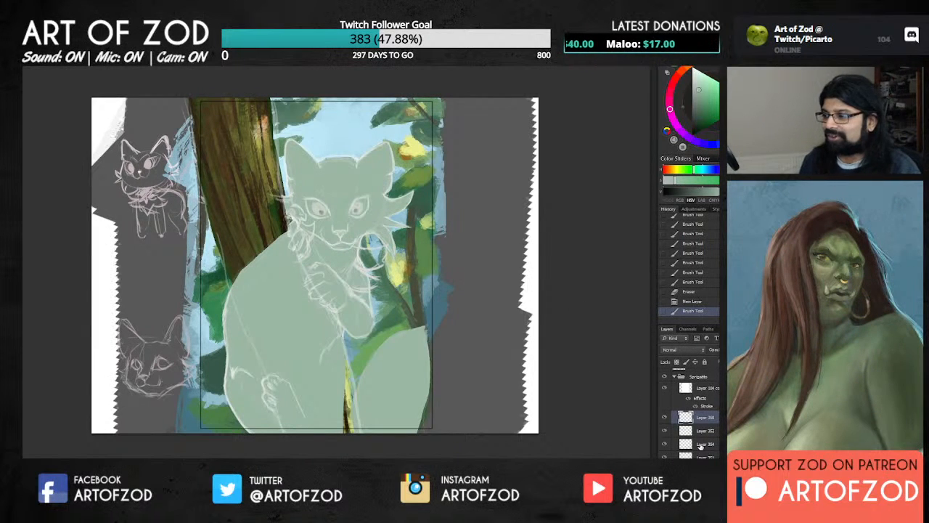
{"action": "left_click", "coordinate": [665, 417]}
{"action": "left_click", "coordinate": [665, 417]}
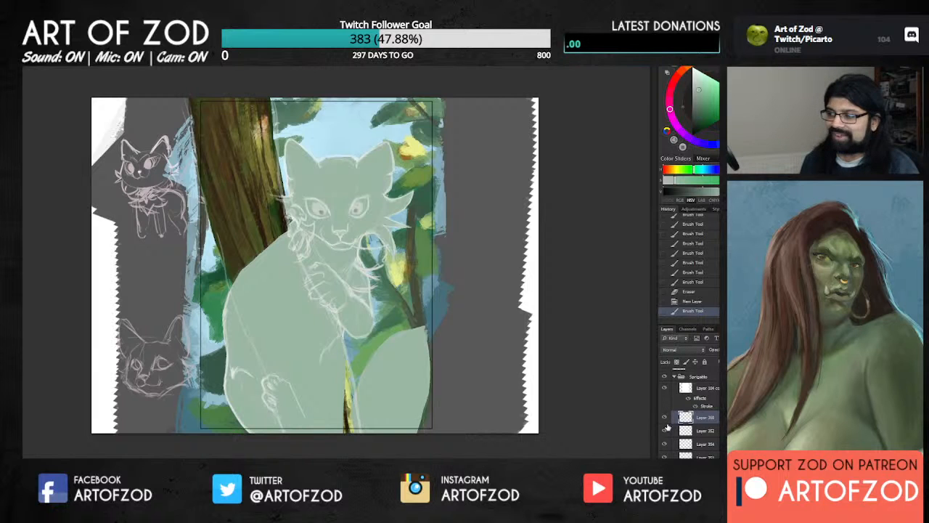
{"action": "left_click", "coordinate": [665, 431]}
{"action": "left_click", "coordinate": [685, 432]}
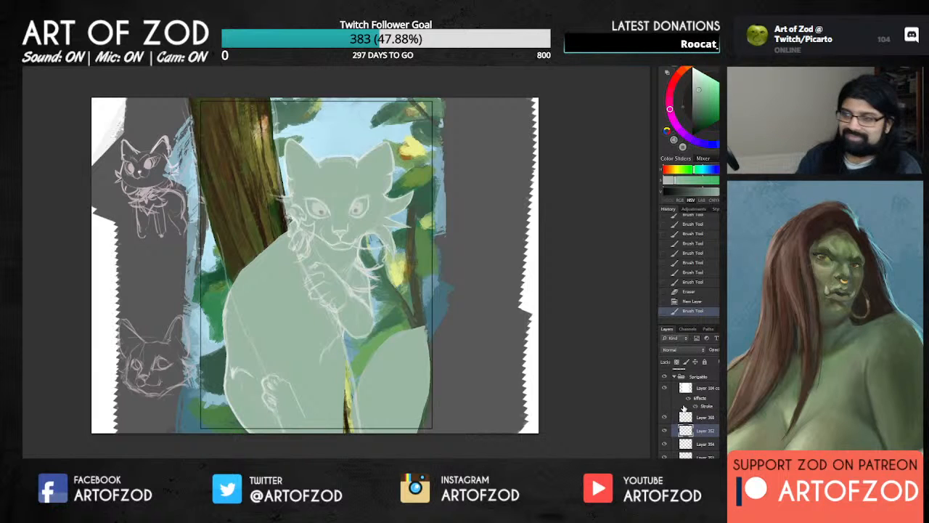
{"action": "key", "text": "ctrl+plus"}
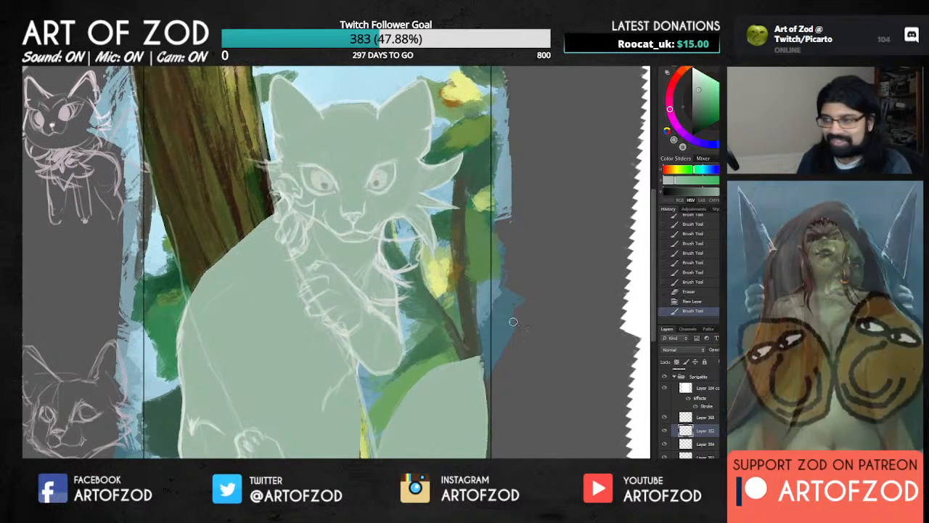
{"action": "left_click_drag", "start_coordinate": [489, 324], "coordinate": [442, 326]}
{"action": "left_click", "coordinate": [665, 431]}
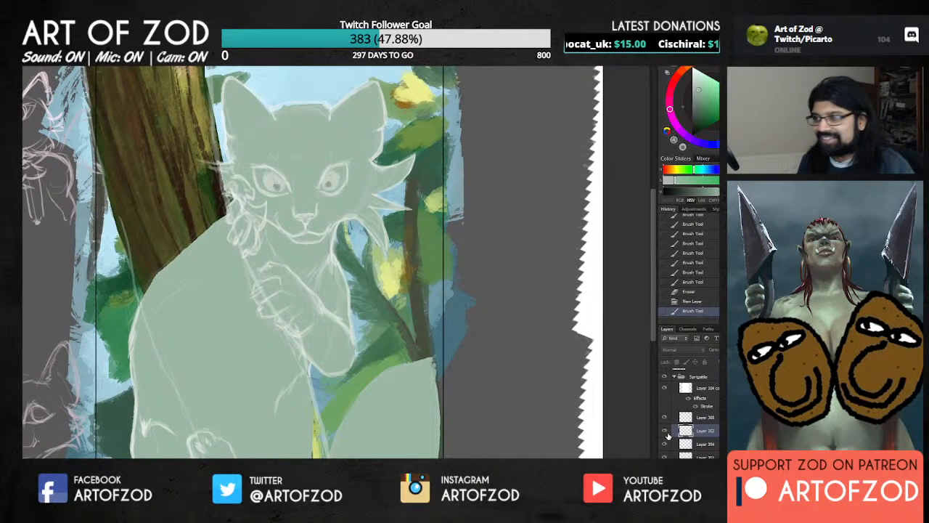
{"action": "left_click", "coordinate": [665, 431]}
Add a new drawing layer directly above the neck tuft sketch and lower the sketch layer's opacity.
{"action": "key", "text": "ctrl+shift+alt+n"}
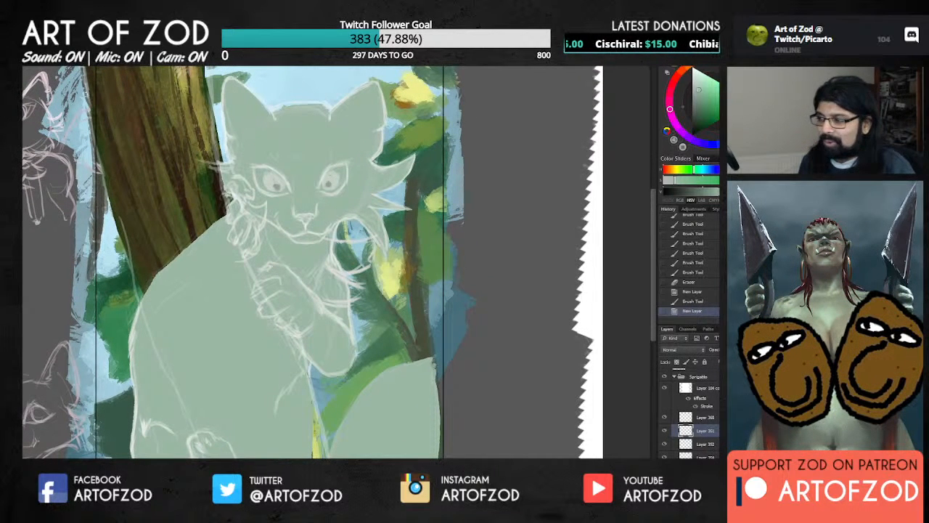
{"action": "left_click", "coordinate": [710, 443]}
{"action": "left_click_drag", "start_coordinate": [741, 350], "coordinate": [729, 355]}
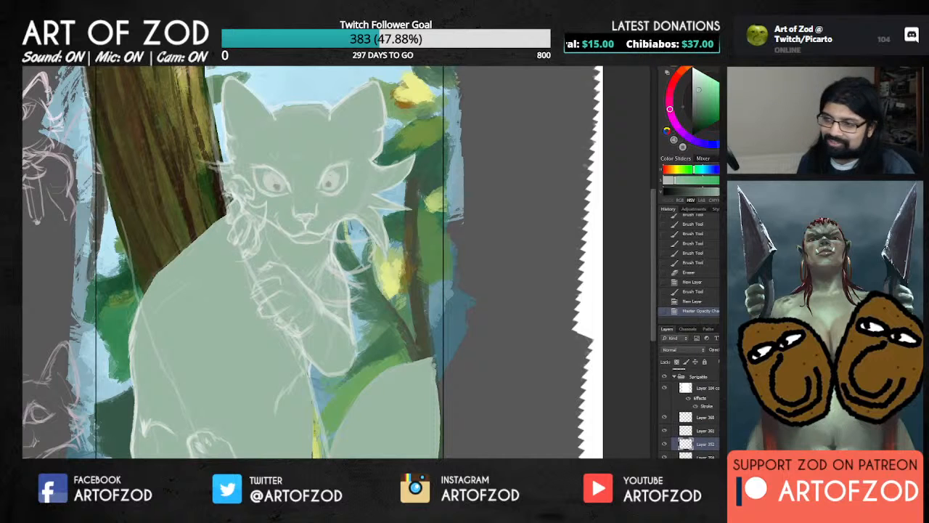
{"action": "left_click", "coordinate": [703, 433]}
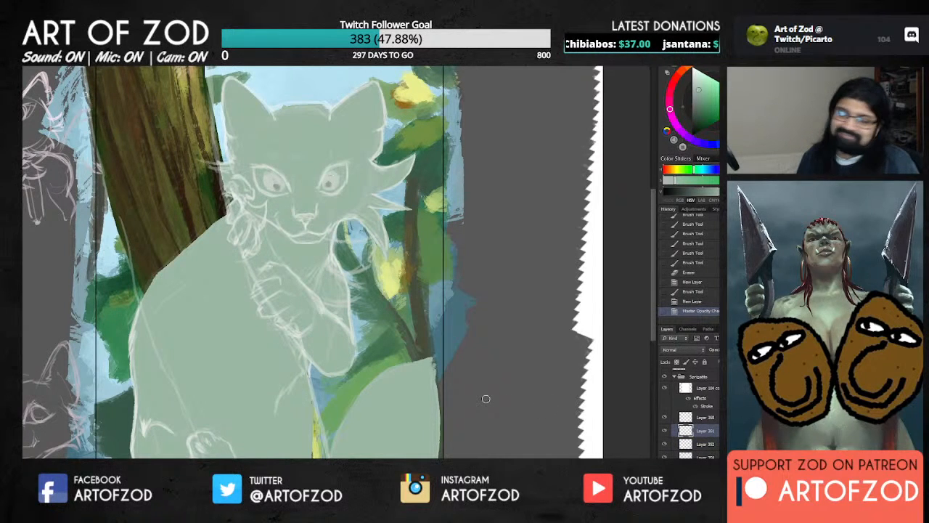
Draw the curved collar leaves beneath the cat's right-hand cheek in near-white, cleaning up the upper leaf's edge with the Eraser.
{"action": "left_click", "coordinate": [711, 78]}
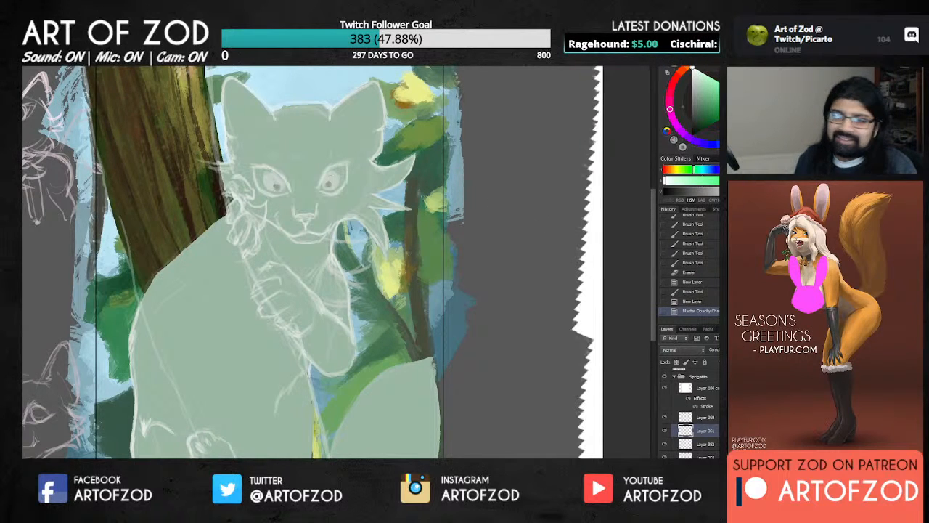
{"action": "mouse_move", "coordinate": [331, 238]}
{"action": "left_mouse_down"}
{"action": "mouse_move", "coordinate": [396, 230]}
{"action": "mouse_move", "coordinate": [374, 228]}
{"action": "mouse_move", "coordinate": [362, 239]}
{"action": "mouse_move", "coordinate": [369, 259]}
{"action": "mouse_move", "coordinate": [329, 260]}
{"action": "mouse_move", "coordinate": [369, 259]}
{"action": "left_mouse_up"}
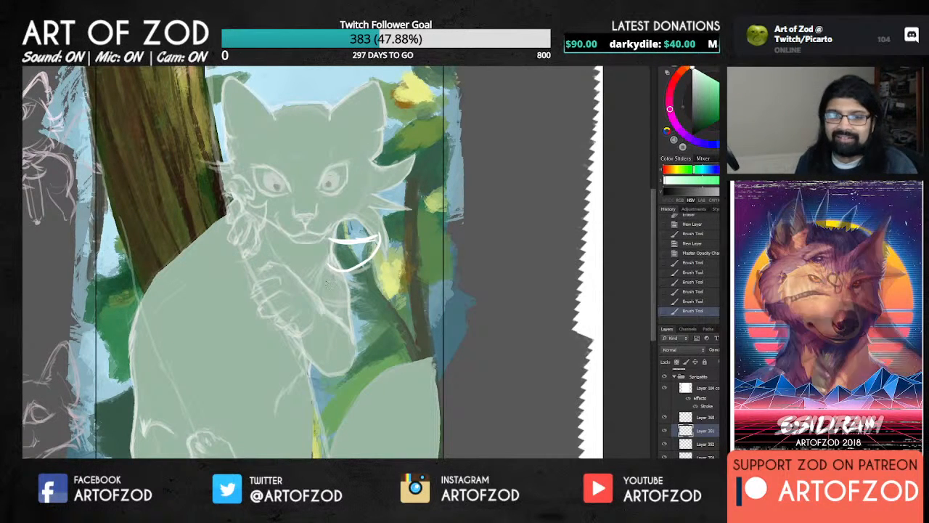
{"action": "mouse_move", "coordinate": [320, 263]}
{"action": "left_mouse_down"}
{"action": "mouse_move", "coordinate": [358, 282]}
{"action": "mouse_move", "coordinate": [358, 295]}
{"action": "mouse_move", "coordinate": [343, 276]}
{"action": "left_mouse_up"}
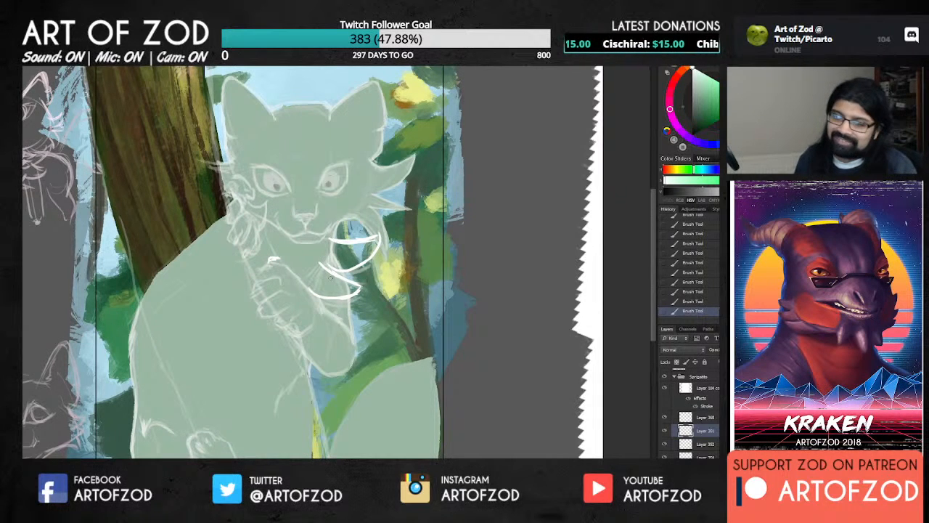
{"action": "mouse_move", "coordinate": [319, 272]}
{"action": "left_mouse_down"}
{"action": "mouse_move", "coordinate": [333, 266]}
{"action": "mouse_move", "coordinate": [350, 278]}
{"action": "mouse_move", "coordinate": [322, 296]}
{"action": "mouse_move", "coordinate": [358, 293]}
{"action": "mouse_move", "coordinate": [339, 273]}
{"action": "left_mouse_up"}
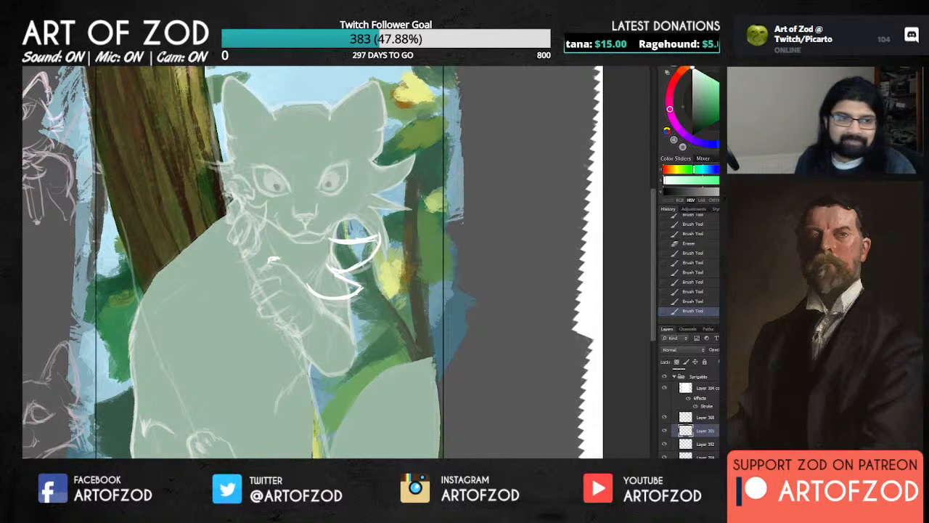
{"action": "left_click_drag", "start_coordinate": [341, 237], "coordinate": [376, 229]}
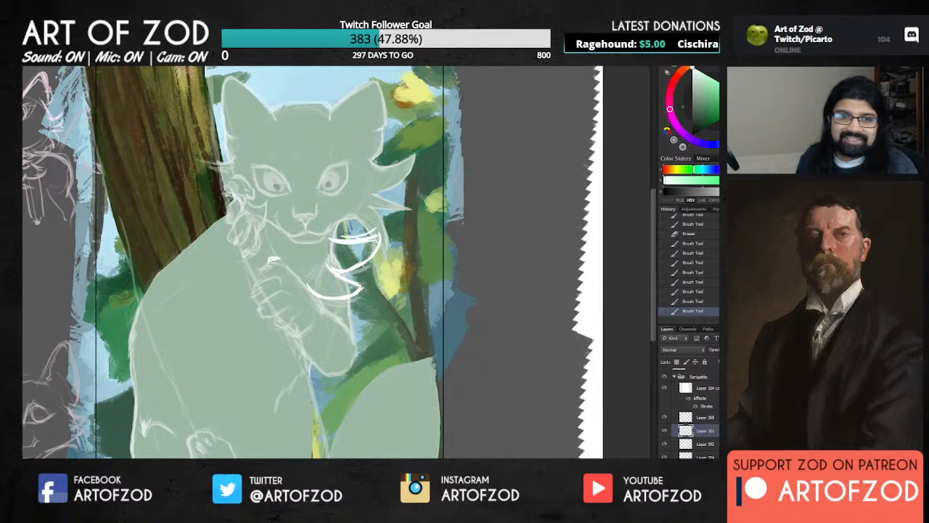
{"action": "key", "text": "e"}
{"action": "left_click_drag", "start_coordinate": [332, 242], "coordinate": [339, 241]}
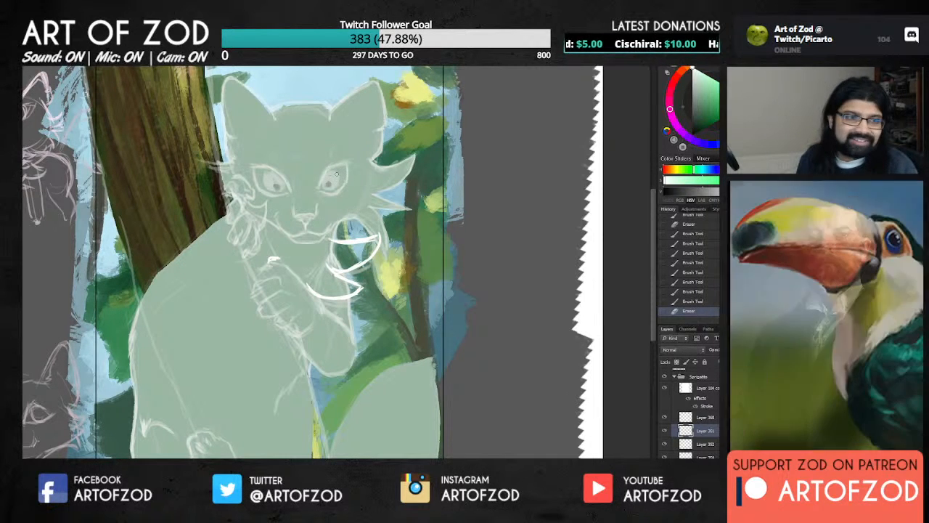
{"action": "key", "text": "b"}
{"action": "left_click_drag", "start_coordinate": [331, 240], "coordinate": [339, 250]}
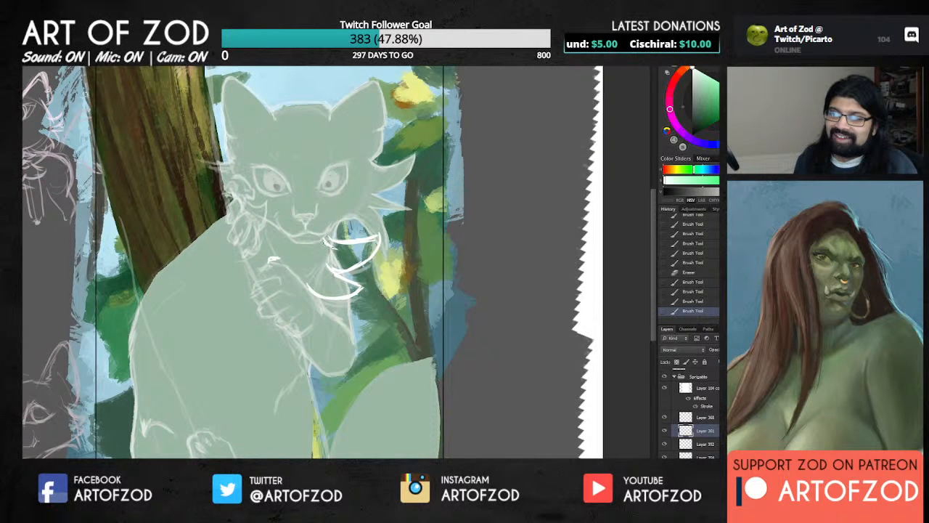
Draw pointed collar leaves beneath the chin and extend the collar outline toward the raised paw.
{"action": "mouse_move", "coordinate": [326, 243]}
{"action": "left_mouse_down"}
{"action": "mouse_move", "coordinate": [347, 248]}
{"action": "mouse_move", "coordinate": [326, 259]}
{"action": "left_mouse_up"}
{"action": "mouse_move", "coordinate": [326, 258]}
{"action": "left_mouse_down"}
{"action": "mouse_move", "coordinate": [341, 263]}
{"action": "mouse_move", "coordinate": [304, 282]}
{"action": "left_mouse_up"}
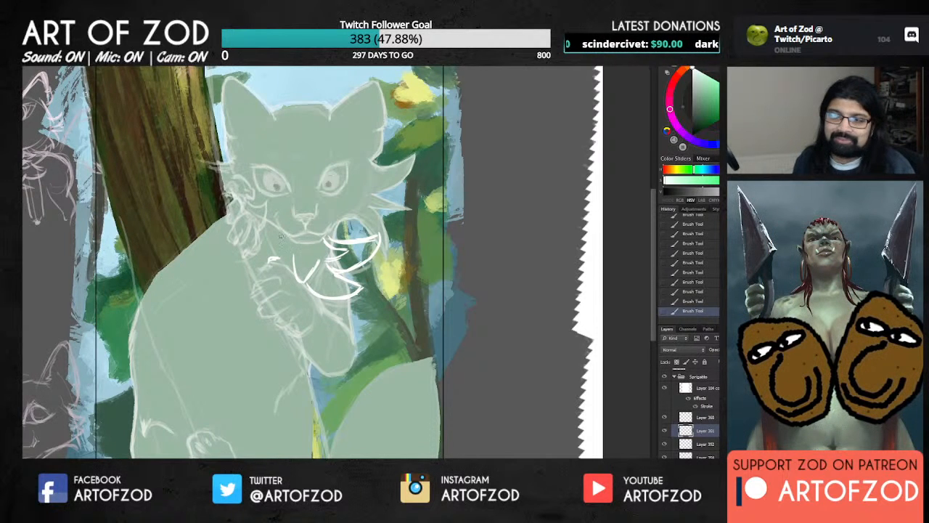
{"action": "mouse_move", "coordinate": [287, 233]}
{"action": "left_mouse_down"}
{"action": "mouse_move", "coordinate": [261, 249]}
{"action": "mouse_move", "coordinate": [292, 234]}
{"action": "mouse_move", "coordinate": [302, 280]}
{"action": "left_mouse_up"}
{"action": "key", "text": "e"}
{"action": "key", "text": "b"}
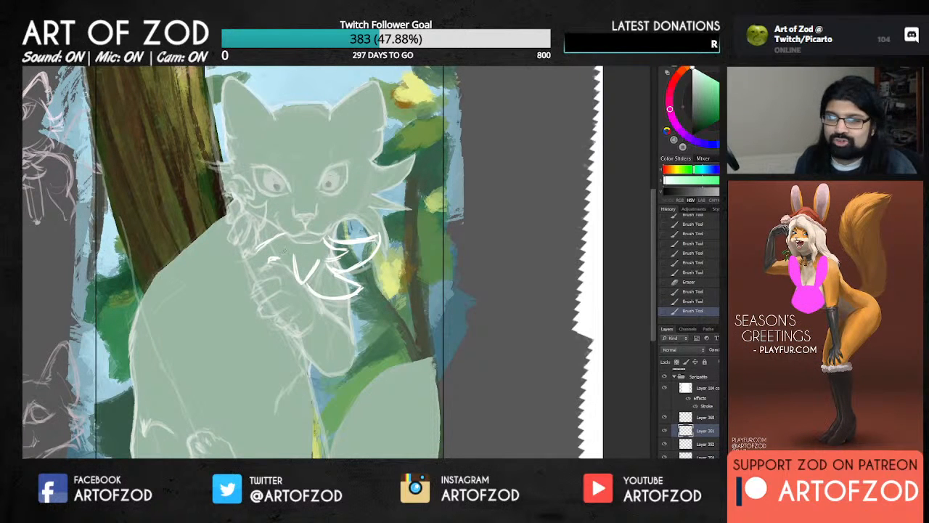
{"action": "mouse_move", "coordinate": [269, 233]}
{"action": "left_mouse_down"}
{"action": "mouse_move", "coordinate": [260, 262]}
{"action": "mouse_move", "coordinate": [302, 259]}
{"action": "left_mouse_up"}
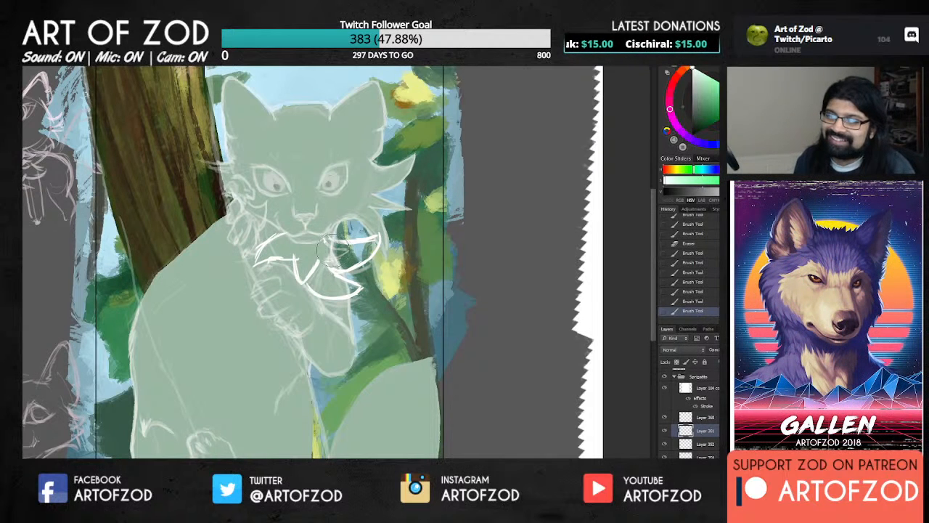
Erase the inner end of the collar's upper right-hand leaf and undo the brush strokes redrawn over it.
{"action": "left_click_drag", "start_coordinate": [351, 231], "coordinate": [379, 238]}
{"action": "key", "text": "b"}
{"action": "left_click_drag", "start_coordinate": [379, 234], "coordinate": [386, 250]}
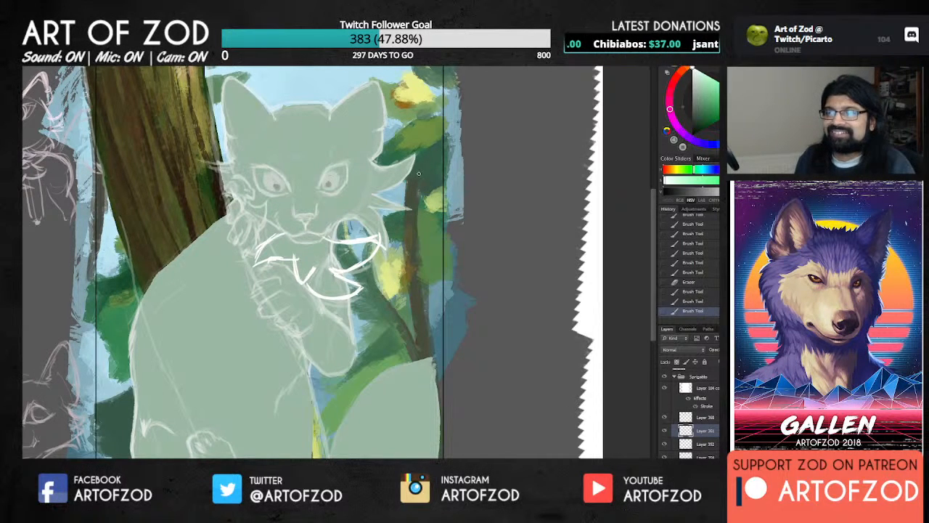
{"action": "key", "text": "ctrl+alt+z"}
{"action": "key", "text": "ctrl+alt+z"}
{"action": "key", "text": "ctrl+alt+z"}
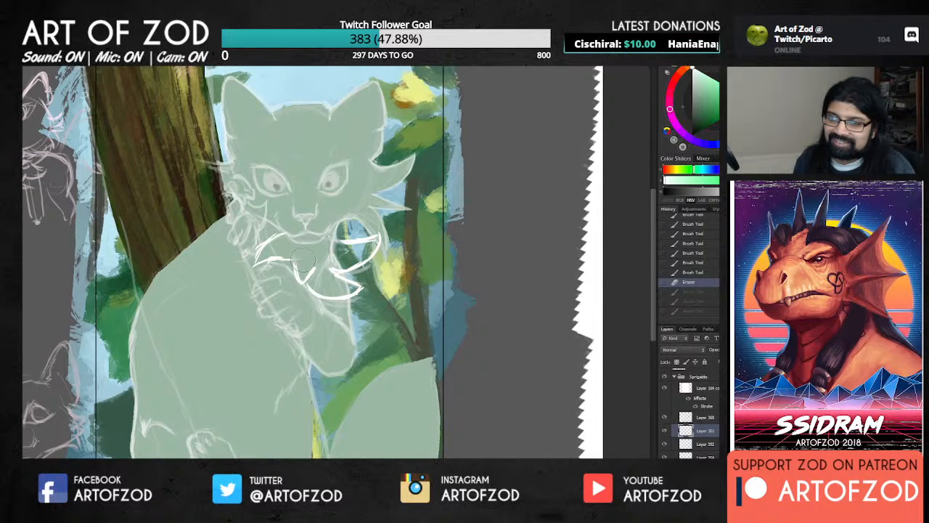
Erase and redraw the jagged collar leaves beneath the chin, reshaping the leaf nearest the raised paw.
{"action": "mouse_move", "coordinate": [302, 260]}
{"action": "left_mouse_down"}
{"action": "mouse_move", "coordinate": [306, 281]}
{"action": "mouse_move", "coordinate": [313, 267]}
{"action": "mouse_move", "coordinate": [290, 268]}
{"action": "mouse_move", "coordinate": [303, 289]}
{"action": "mouse_move", "coordinate": [323, 258]}
{"action": "mouse_move", "coordinate": [334, 262]}
{"action": "left_mouse_up"}
{"action": "key", "text": "b"}
{"action": "mouse_move", "coordinate": [324, 257]}
{"action": "left_mouse_down"}
{"action": "mouse_move", "coordinate": [341, 263]}
{"action": "mouse_move", "coordinate": [328, 243]}
{"action": "mouse_move", "coordinate": [273, 238]}
{"action": "mouse_move", "coordinate": [260, 257]}
{"action": "mouse_move", "coordinate": [281, 256]}
{"action": "mouse_move", "coordinate": [270, 258]}
{"action": "left_mouse_up"}
{"action": "key", "text": "e"}
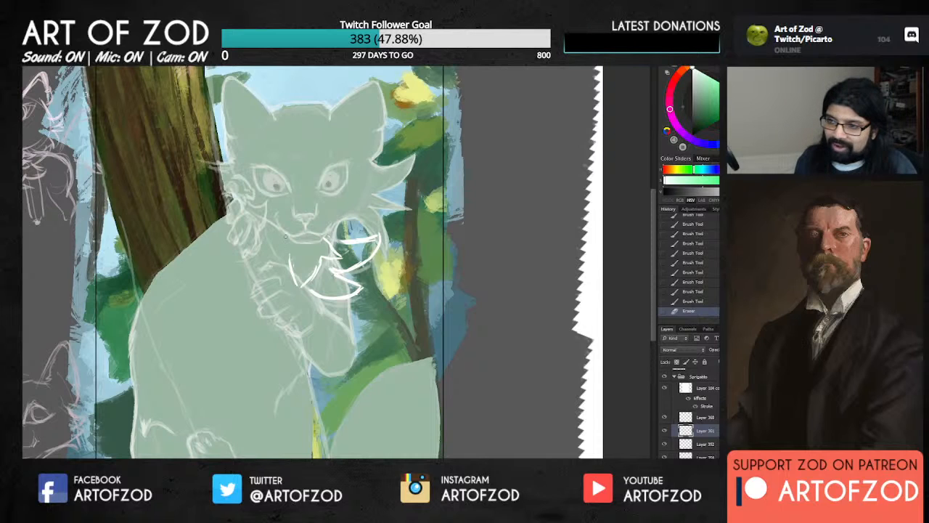
{"action": "mouse_move", "coordinate": [287, 236]}
{"action": "left_mouse_down"}
{"action": "mouse_move", "coordinate": [267, 255]}
{"action": "mouse_move", "coordinate": [280, 253]}
{"action": "left_mouse_up"}
{"action": "left_click_drag", "start_coordinate": [281, 254], "coordinate": [289, 255]}
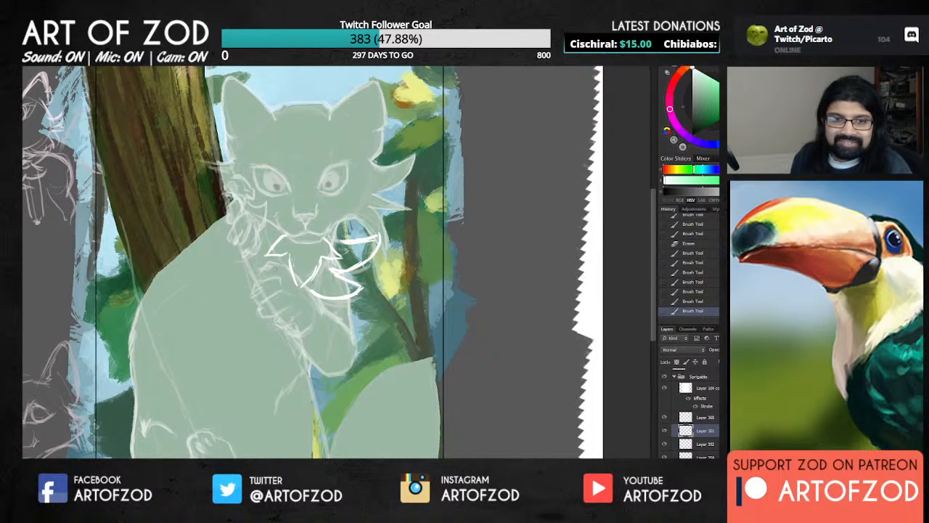
Add short collar leaf tips above the folded paw and beside the raised paw.
{"action": "left_click_drag", "start_coordinate": [275, 269], "coordinate": [278, 275]}
{"action": "left_click_drag", "start_coordinate": [281, 283], "coordinate": [286, 293]}
{"action": "left_click_drag", "start_coordinate": [282, 256], "coordinate": [274, 273]}
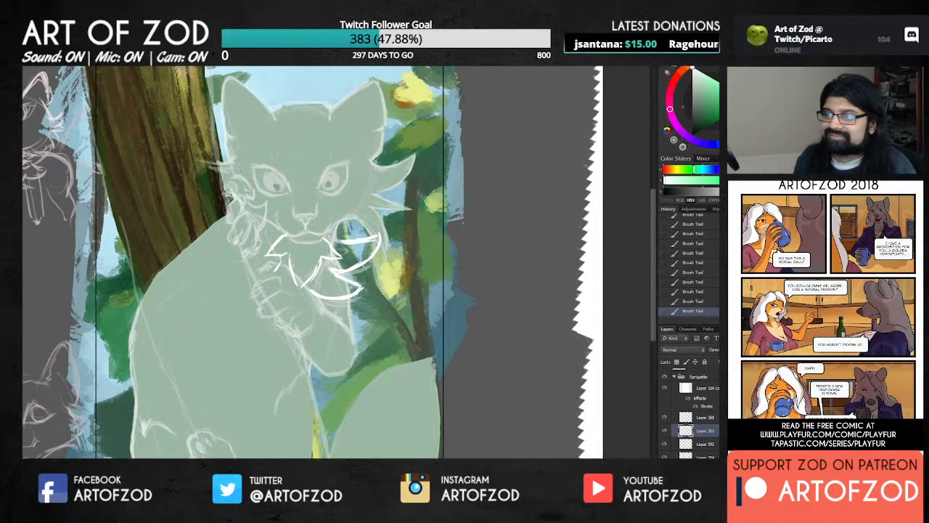
{"action": "left_click_drag", "start_coordinate": [262, 244], "coordinate": [251, 253]}
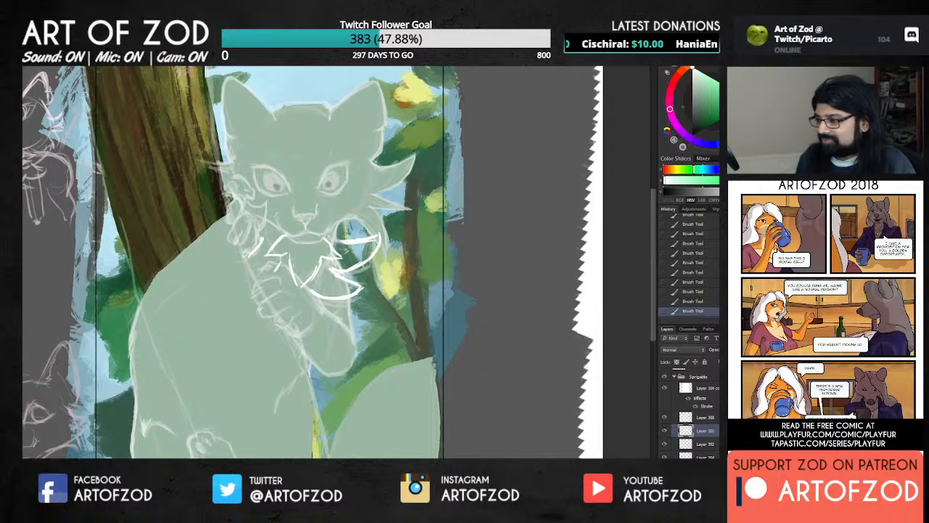
Add a new empty layer above the collar sketch layer for the facial markings.
{"action": "key", "text": "ctrl+shift+alt+n"}
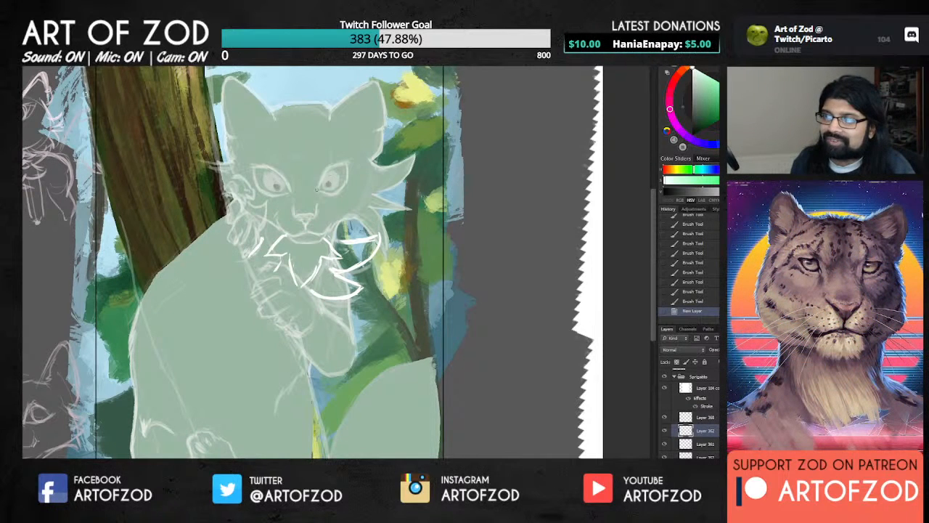
Try sketching a pointed marking around the cat's right-hand eye and erase the strokes.
{"action": "mouse_move", "coordinate": [317, 189]}
{"action": "left_mouse_down"}
{"action": "mouse_move", "coordinate": [324, 194]}
{"action": "mouse_move", "coordinate": [354, 153]}
{"action": "mouse_move", "coordinate": [353, 177]}
{"action": "mouse_move", "coordinate": [332, 194]}
{"action": "left_mouse_up"}
{"action": "key", "text": "ctrl+alt+z"}
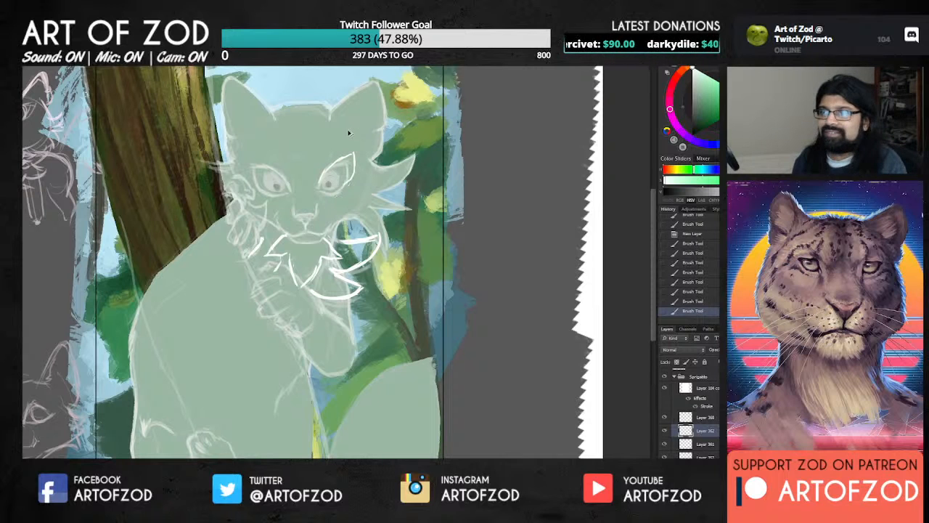
{"action": "key", "text": "ctrl+alt+z"}
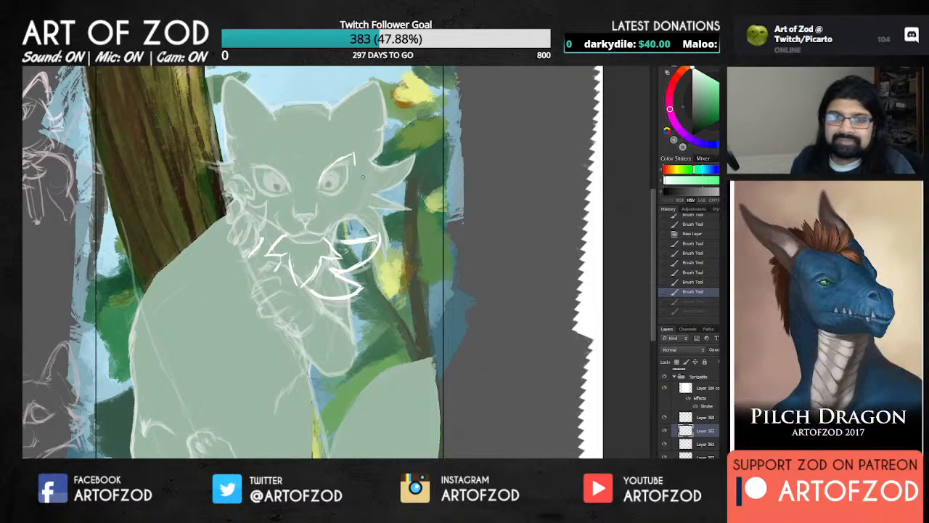
{"action": "mouse_move", "coordinate": [317, 188]}
{"action": "left_mouse_down"}
{"action": "mouse_move", "coordinate": [356, 153]}
{"action": "mouse_move", "coordinate": [323, 179]}
{"action": "left_mouse_up"}
{"action": "key", "text": "e"}
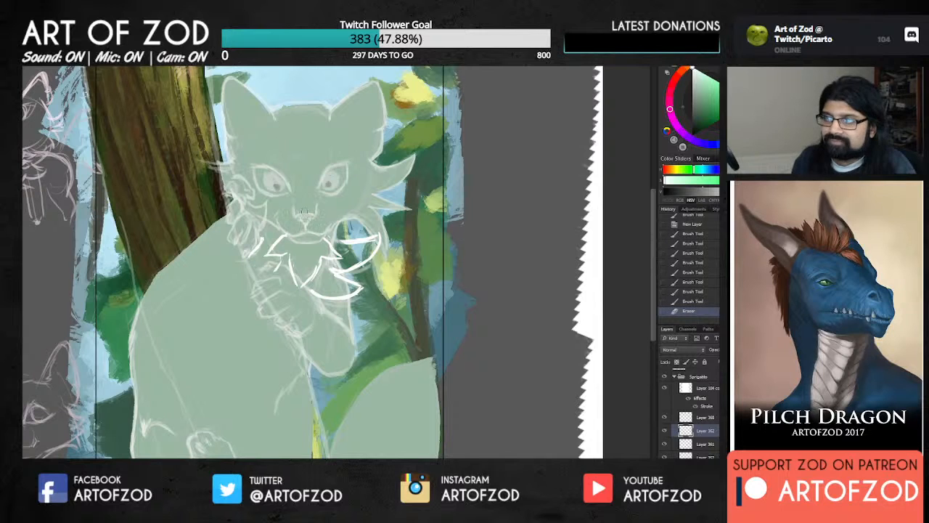
Draw an M-shaped leaf marking on the cat's forehead, clean up its lines, and add pointed outlines around both eyes.
{"action": "key", "text": "b"}
{"action": "mouse_move", "coordinate": [303, 143]}
{"action": "left_mouse_down"}
{"action": "mouse_move", "coordinate": [303, 154]}
{"action": "mouse_move", "coordinate": [280, 136]}
{"action": "left_mouse_up"}
{"action": "mouse_move", "coordinate": [278, 134]}
{"action": "left_mouse_down"}
{"action": "mouse_move", "coordinate": [301, 156]}
{"action": "mouse_move", "coordinate": [328, 131]}
{"action": "mouse_move", "coordinate": [331, 164]}
{"action": "left_mouse_up"}
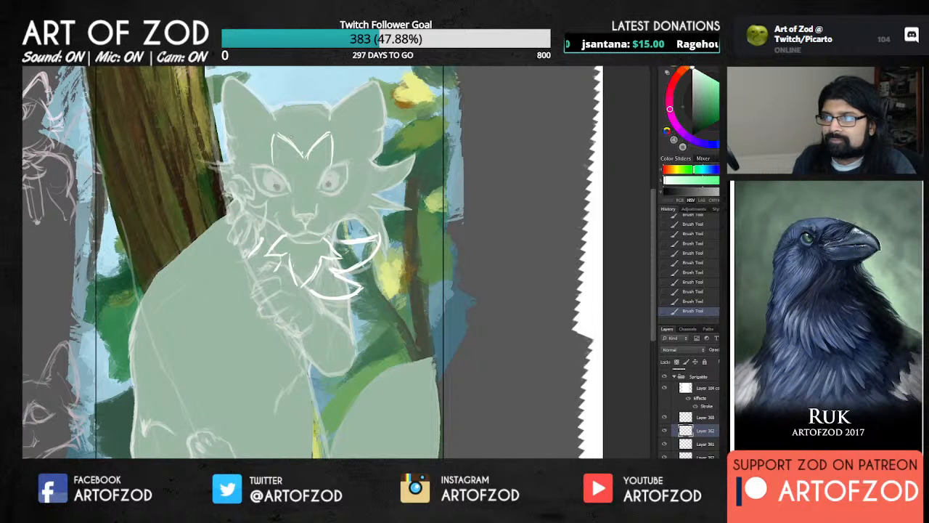
{"action": "left_click_drag", "start_coordinate": [280, 135], "coordinate": [304, 161]}
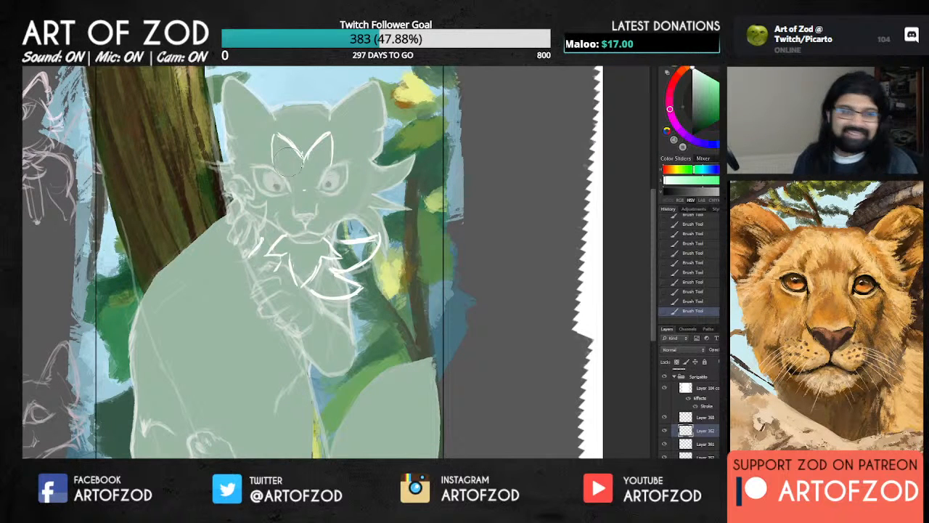
{"action": "left_click_drag", "start_coordinate": [292, 137], "coordinate": [298, 150]}
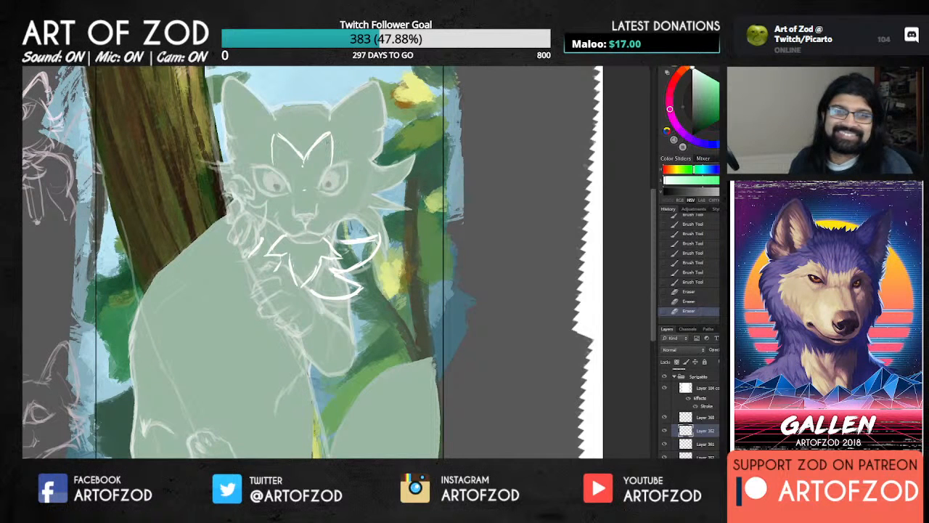
{"action": "mouse_move", "coordinate": [240, 166]}
{"action": "left_mouse_down"}
{"action": "mouse_move", "coordinate": [200, 160]}
{"action": "mouse_move", "coordinate": [267, 166]}
{"action": "mouse_move", "coordinate": [244, 170]}
{"action": "mouse_move", "coordinate": [261, 192]}
{"action": "mouse_move", "coordinate": [259, 170]}
{"action": "mouse_move", "coordinate": [269, 166]}
{"action": "left_mouse_up"}
{"action": "mouse_move", "coordinate": [331, 168]}
{"action": "left_mouse_down"}
{"action": "mouse_move", "coordinate": [364, 154]}
{"action": "mouse_move", "coordinate": [336, 194]}
{"action": "left_mouse_up"}
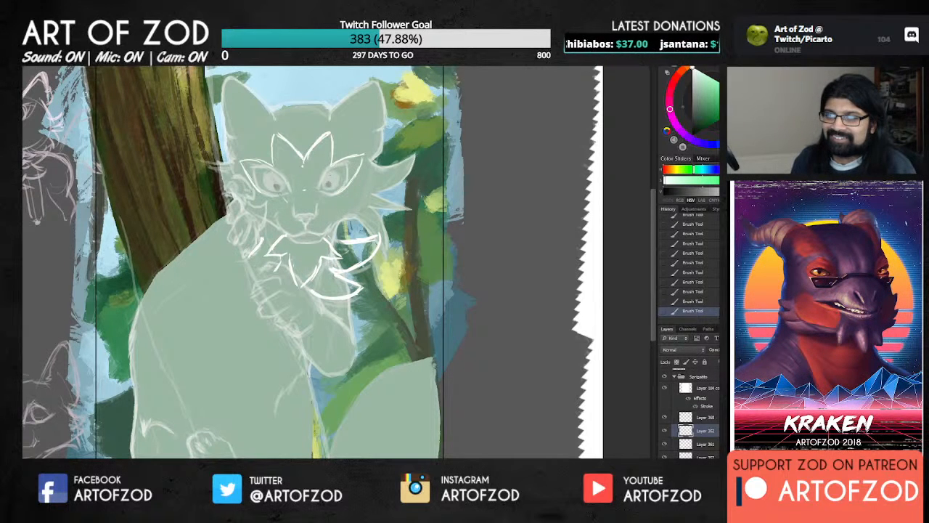
Try a slanted line from the left-hand eye's inner corner toward the nose and undo it.
{"action": "left_click_drag", "start_coordinate": [280, 192], "coordinate": [290, 209]}
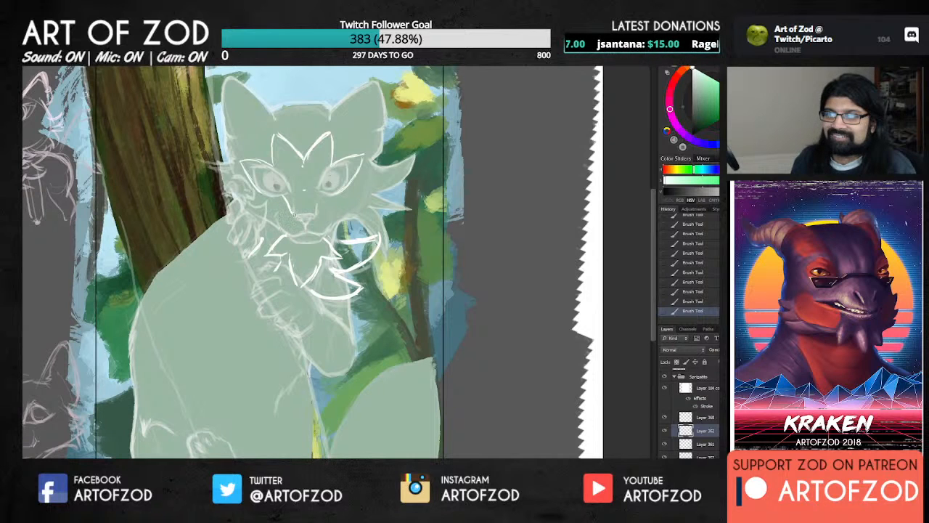
{"action": "key", "text": "ctrl+z"}
{"action": "key", "text": "ctrl+alt+z"}
{"action": "key", "text": "ctrl+alt+z"}
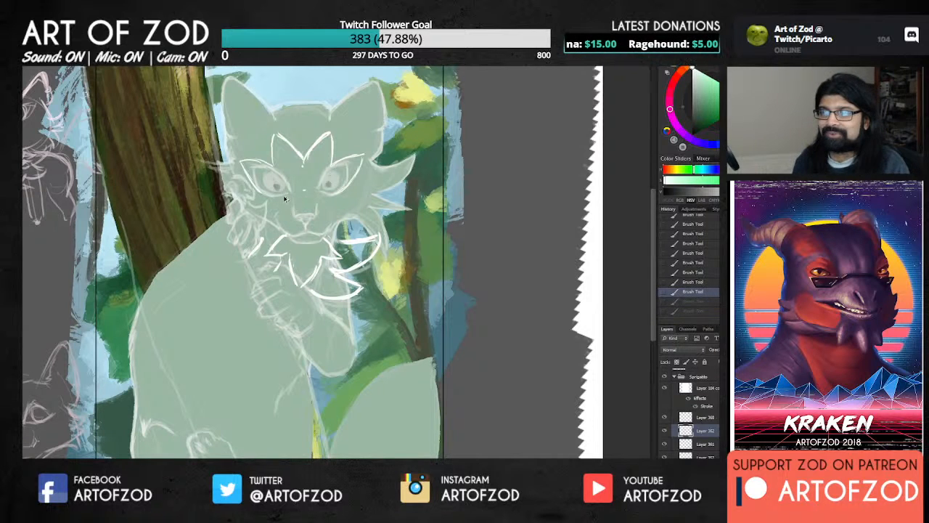
Draw curved marking lines from both inner eye corners down the sides of the muzzle and tidy them with the eraser.
{"action": "left_click_drag", "start_coordinate": [283, 193], "coordinate": [286, 225]}
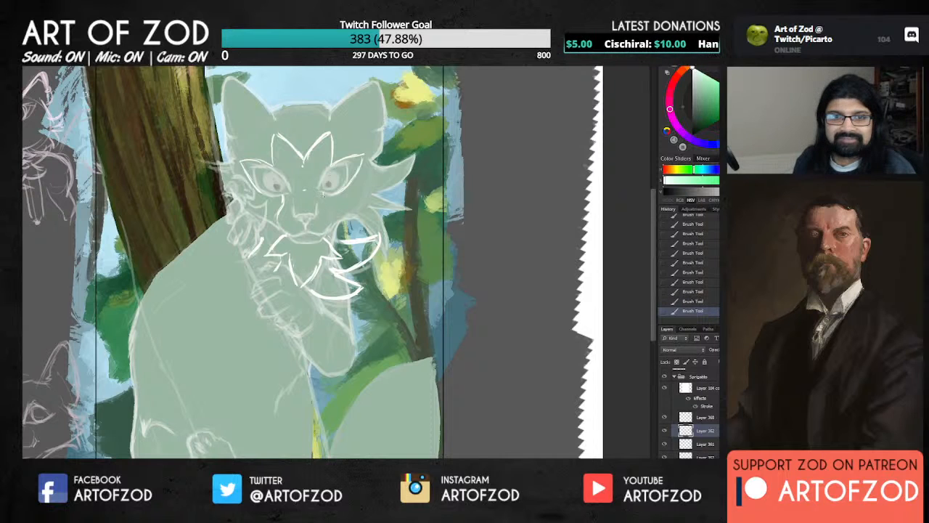
{"action": "mouse_move", "coordinate": [324, 194]}
{"action": "left_mouse_down"}
{"action": "mouse_move", "coordinate": [328, 227]}
{"action": "mouse_move", "coordinate": [311, 199]}
{"action": "left_mouse_up"}
{"action": "key", "text": "e"}
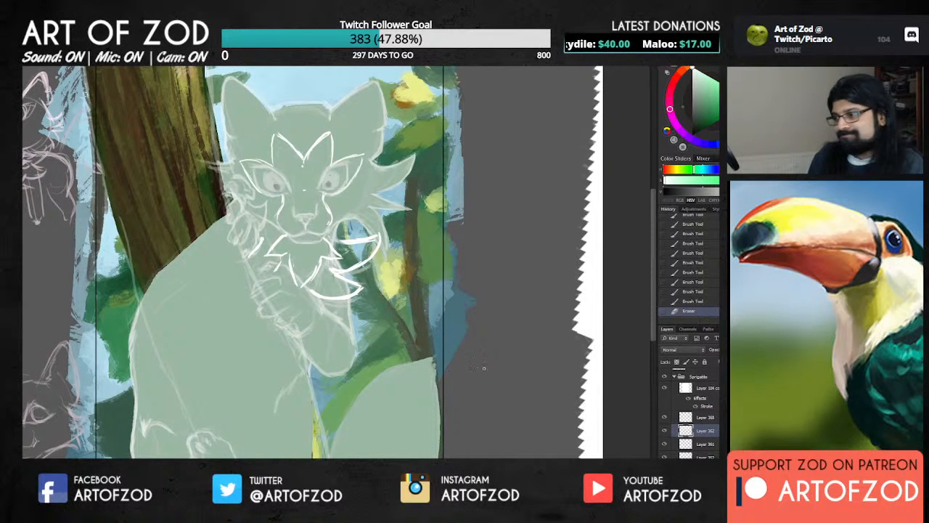
Select the clipped layer directly above the cat block-in layer.
{"action": "scroll", "coordinate": [663, 422], "scroll_direction": "down", "scroll_amount": 3}
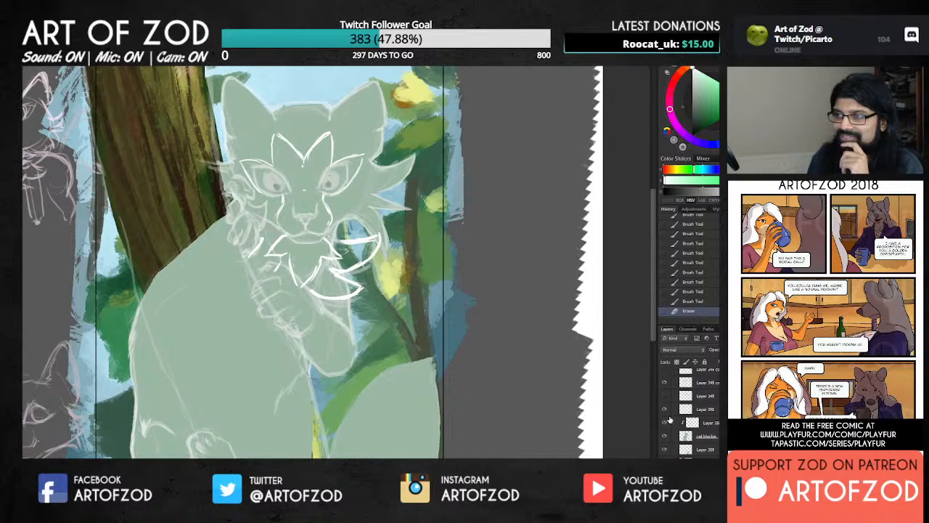
{"action": "left_click", "coordinate": [715, 422]}
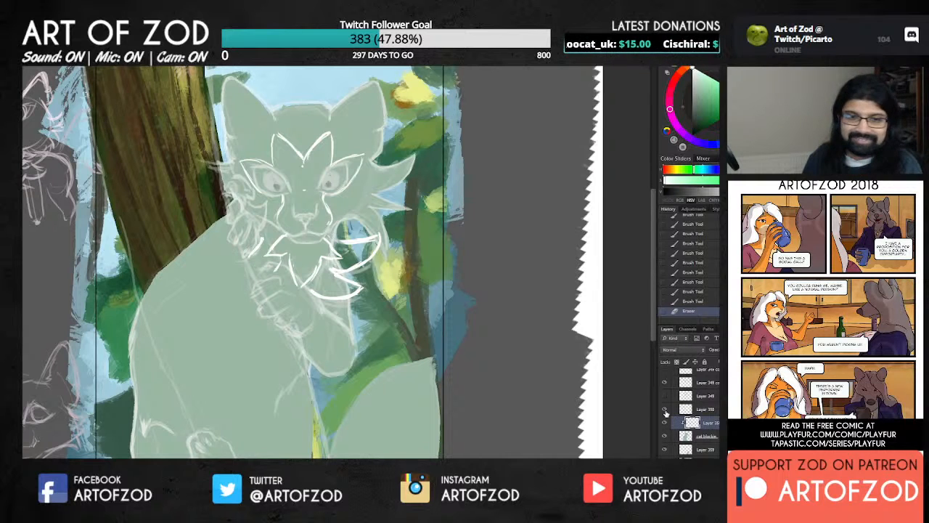
Paint a light yellow-green patch along the cat's lower back and hip, extending it to the body's outer edge.
{"action": "key", "text": "ctrl+minus"}
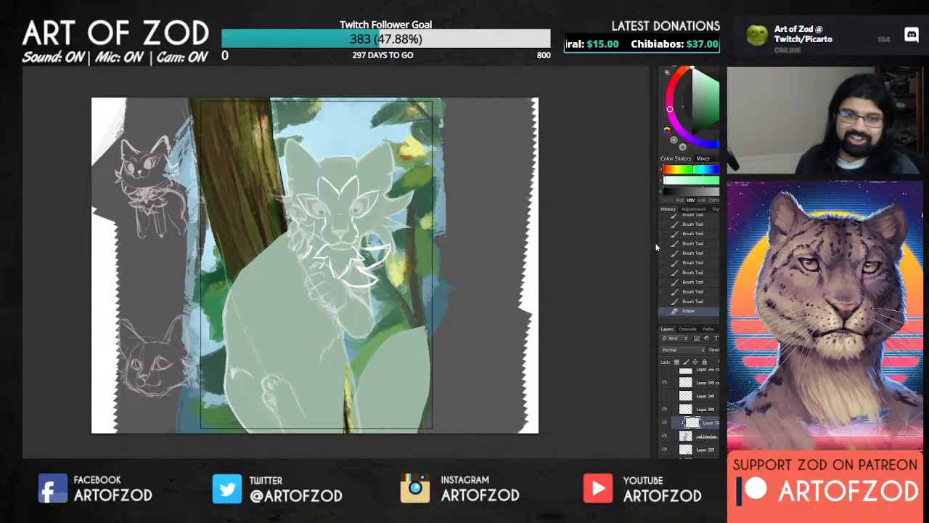
{"action": "left_click", "coordinate": [706, 86]}
{"action": "left_click", "coordinate": [733, 59]}
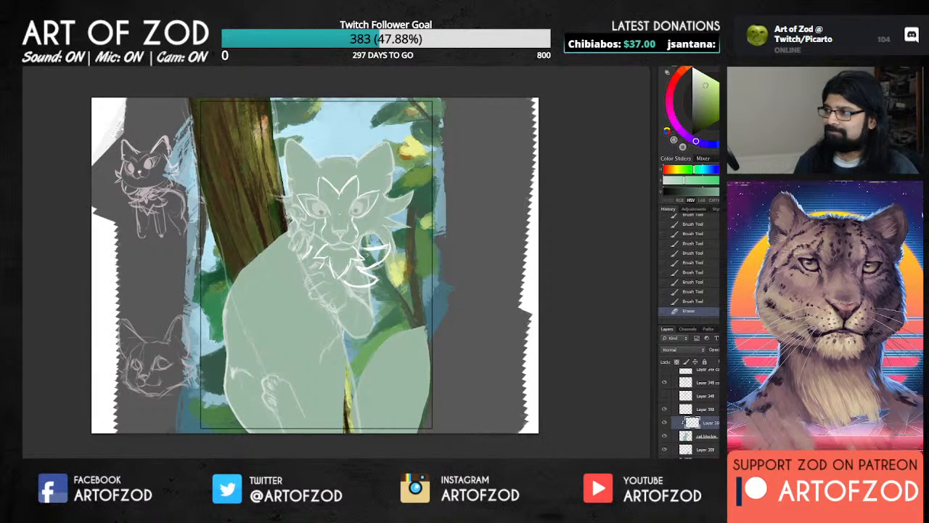
{"action": "left_click", "coordinate": [709, 91]}
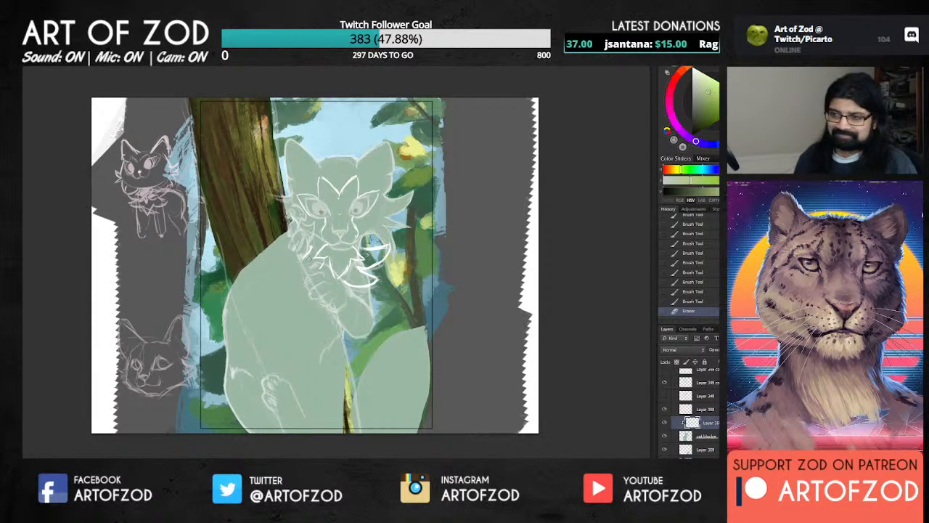
{"action": "mouse_move", "coordinate": [229, 321]}
{"action": "left_mouse_down"}
{"action": "mouse_move", "coordinate": [242, 355]}
{"action": "mouse_move", "coordinate": [233, 339]}
{"action": "left_mouse_up"}
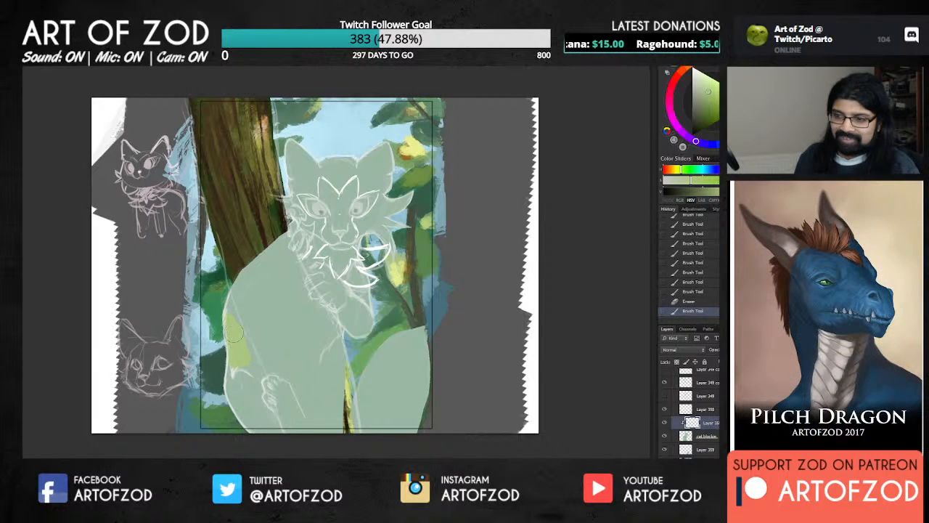
{"action": "key", "text": "ctrl+minus"}
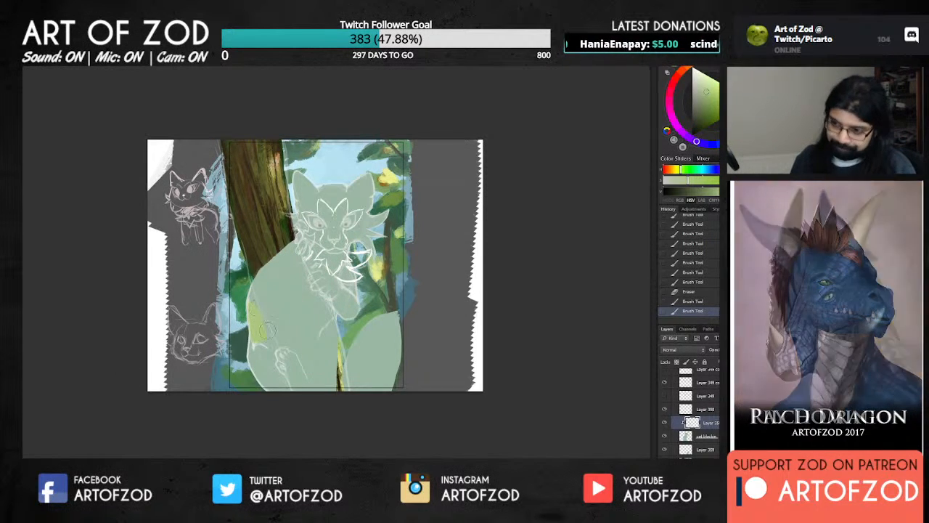
{"action": "left_click_drag", "start_coordinate": [267, 330], "coordinate": [263, 341]}
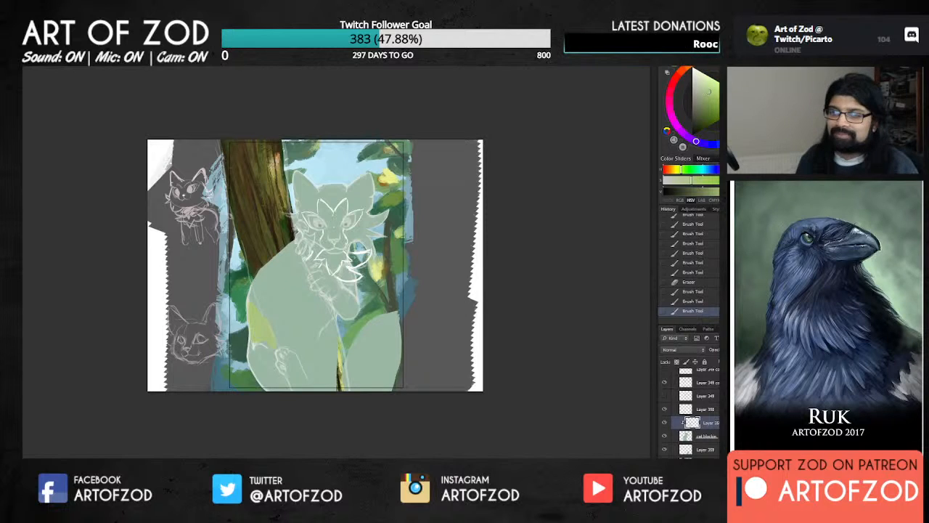
{"action": "left_click", "coordinate": [259, 320], "text": "alt"}
{"action": "mouse_move", "coordinate": [253, 296]}
{"action": "left_mouse_down"}
{"action": "mouse_move", "coordinate": [271, 350]}
{"action": "mouse_move", "coordinate": [263, 352]}
{"action": "mouse_move", "coordinate": [259, 334]}
{"action": "mouse_move", "coordinate": [271, 355]}
{"action": "left_mouse_up"}
Shade the yellow-green patch on the cat's hip with a darker, muted olive green and blend the tones.
{"action": "left_click", "coordinate": [697, 104]}
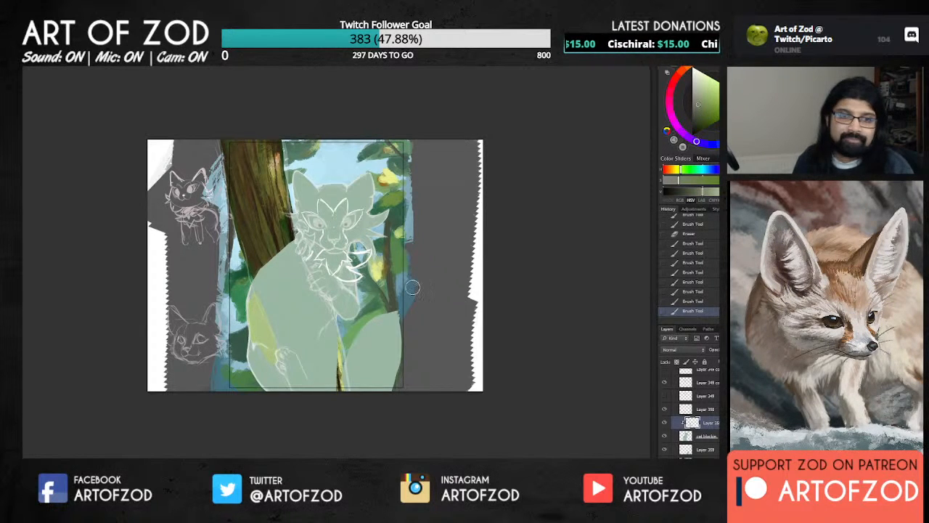
{"action": "mouse_move", "coordinate": [259, 313]}
{"action": "left_mouse_down"}
{"action": "mouse_move", "coordinate": [281, 351]}
{"action": "mouse_move", "coordinate": [270, 350]}
{"action": "mouse_move", "coordinate": [270, 338]}
{"action": "left_mouse_up"}
{"action": "left_click", "coordinate": [266, 335], "text": "alt"}
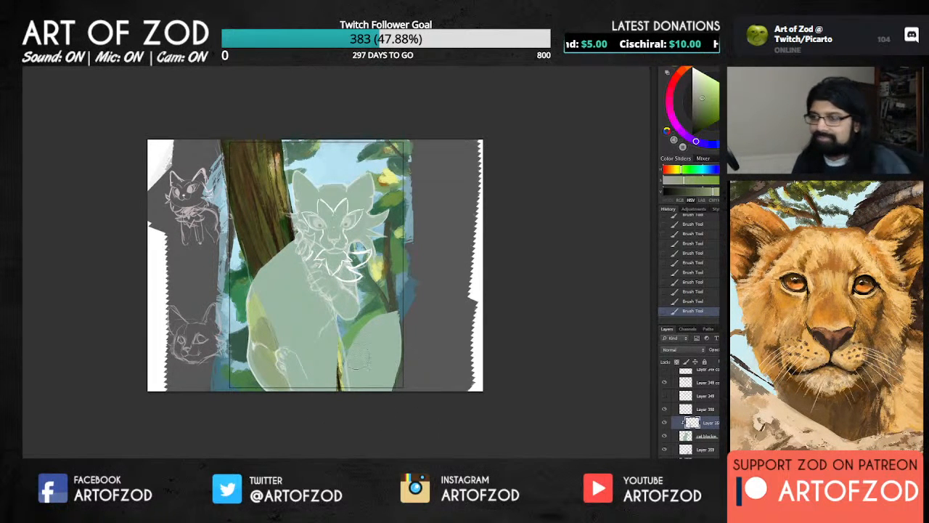
{"action": "left_click", "coordinate": [259, 363], "text": "alt"}
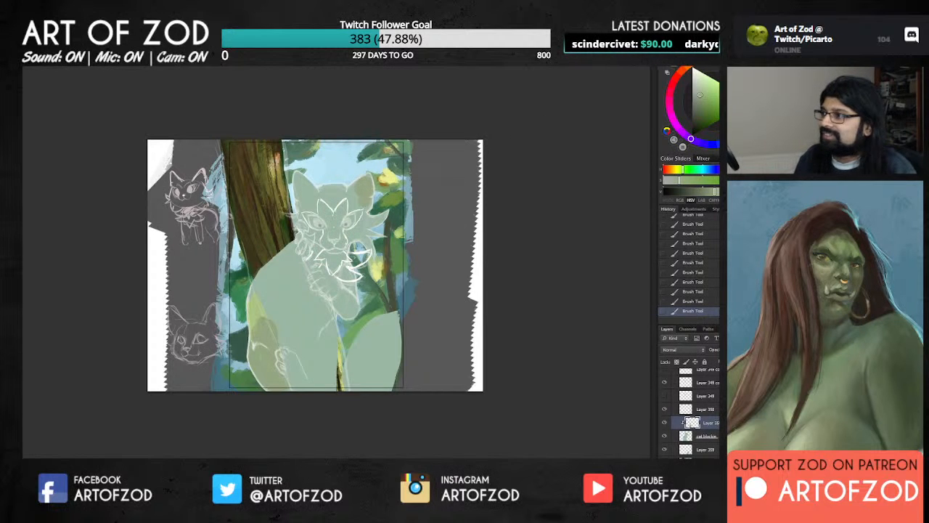
Switch the brush colour to orange and paint a first patch inside the ear on the picture's right side.
{"action": "left_click_drag", "start_coordinate": [691, 139], "coordinate": [688, 69]}
{"action": "left_click", "coordinate": [710, 89]}
{"action": "left_click_drag", "start_coordinate": [367, 180], "coordinate": [365, 188]}
{"action": "left_click", "coordinate": [365, 186], "text": "alt"}
{"action": "left_click", "coordinate": [365, 185], "text": "alt"}
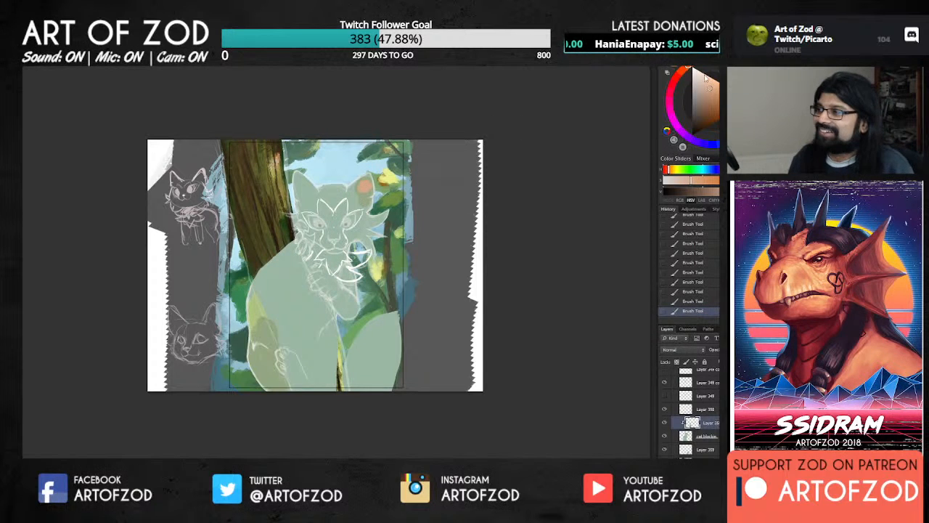
{"action": "left_click", "coordinate": [717, 94]}
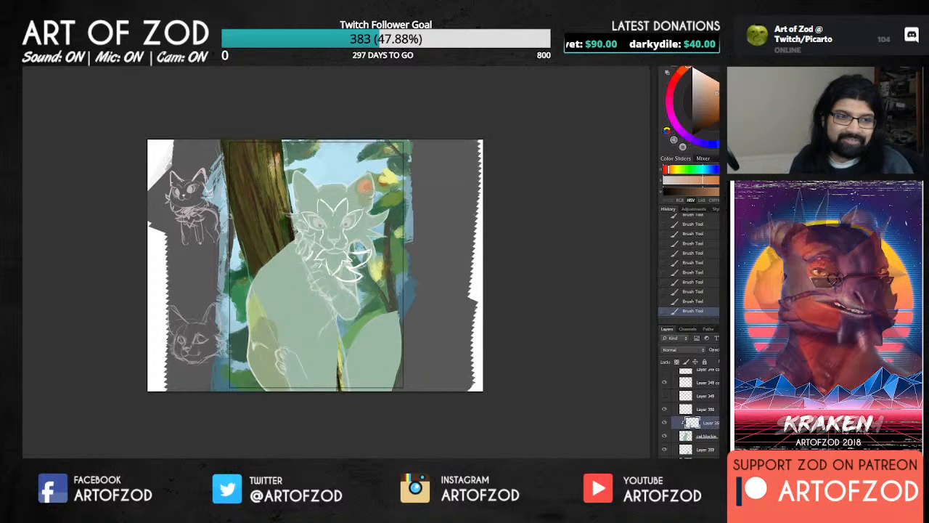
{"action": "left_click", "coordinate": [368, 181], "text": "alt"}
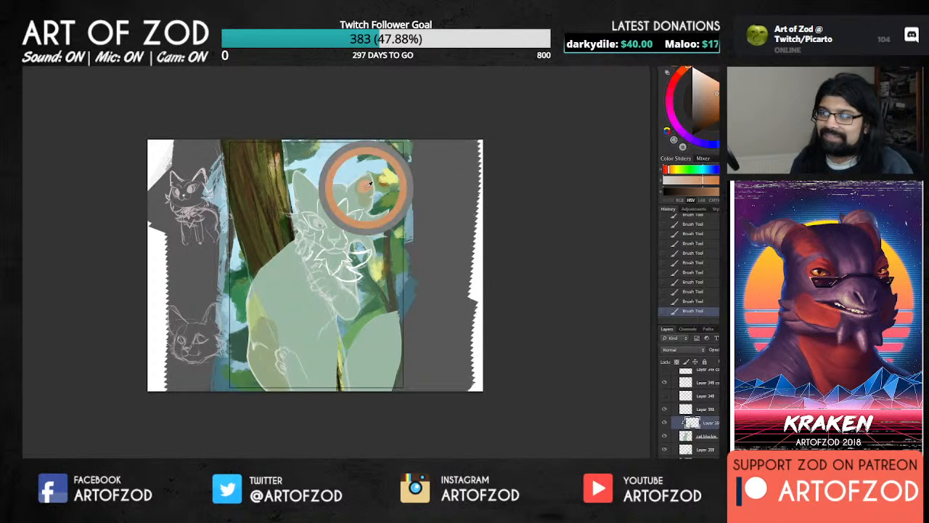
{"action": "left_click", "coordinate": [365, 186], "text": "alt"}
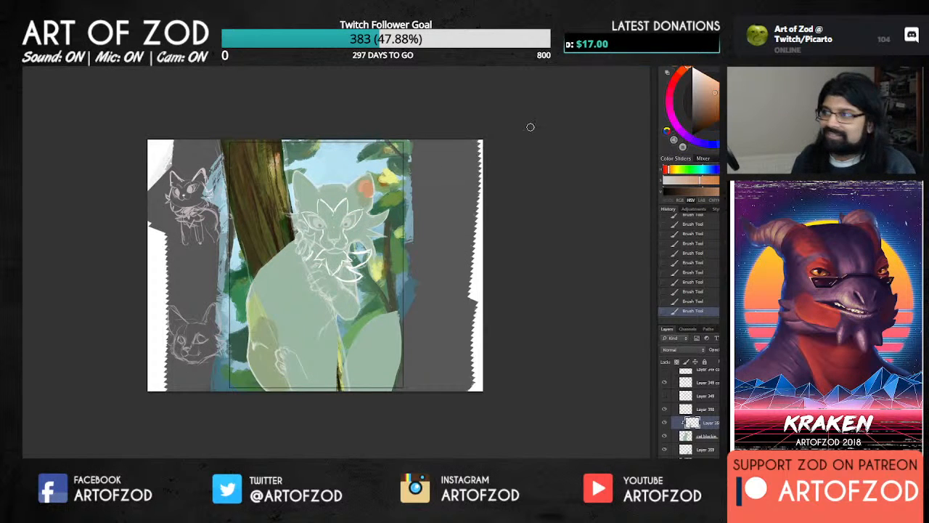
Add a darker orange-brown to the same ear, then fill the whole ear with blended orange tones sampled from it.
{"action": "left_click_drag", "start_coordinate": [717, 101], "coordinate": [717, 108]}
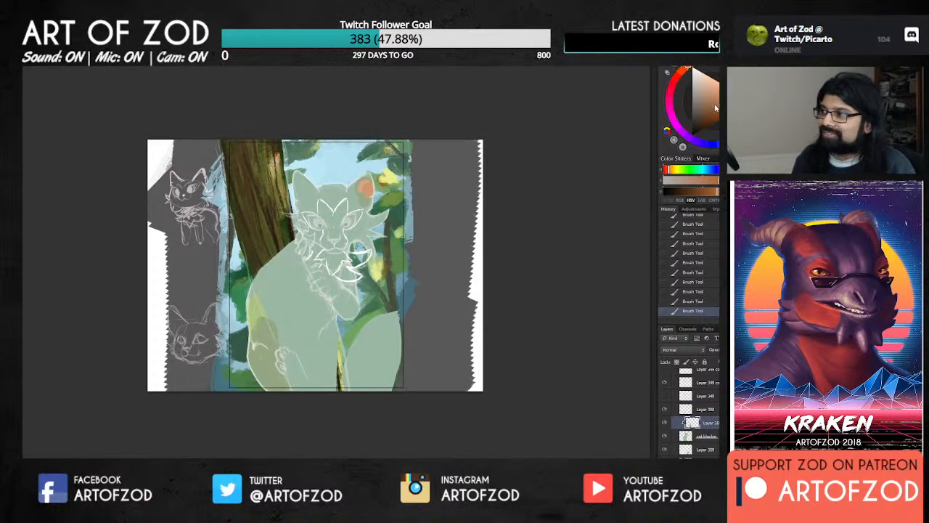
{"action": "left_click_drag", "start_coordinate": [368, 192], "coordinate": [371, 196]}
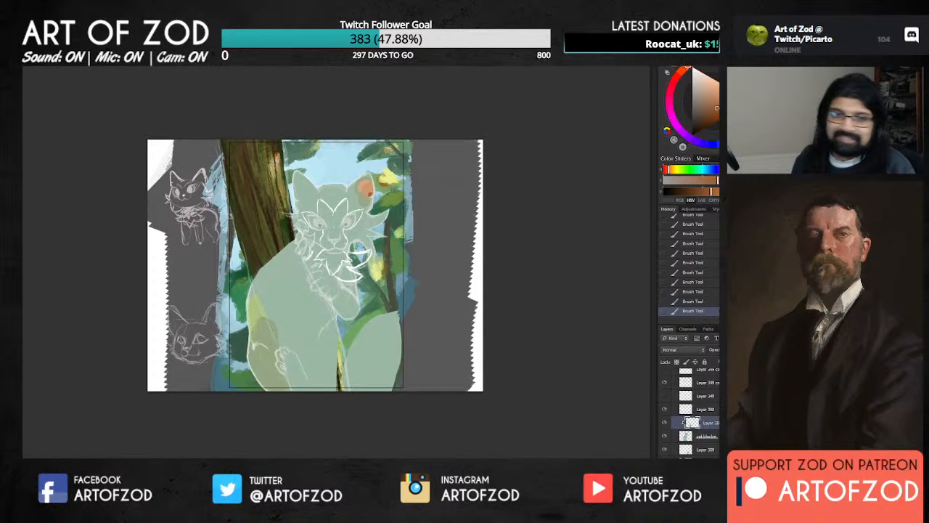
{"action": "left_click", "coordinate": [360, 180], "text": "alt"}
{"action": "left_click", "coordinate": [368, 190], "text": "alt"}
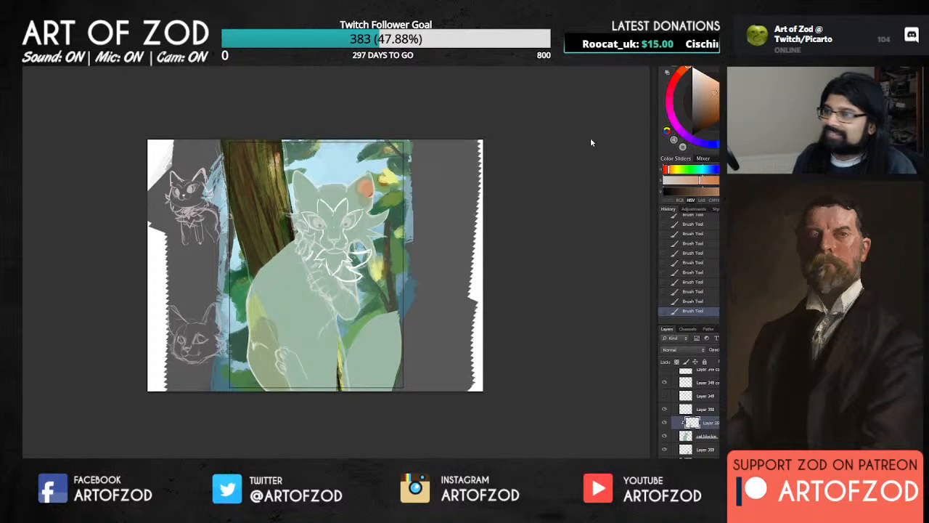
{"action": "left_click", "coordinate": [367, 184], "text": "alt"}
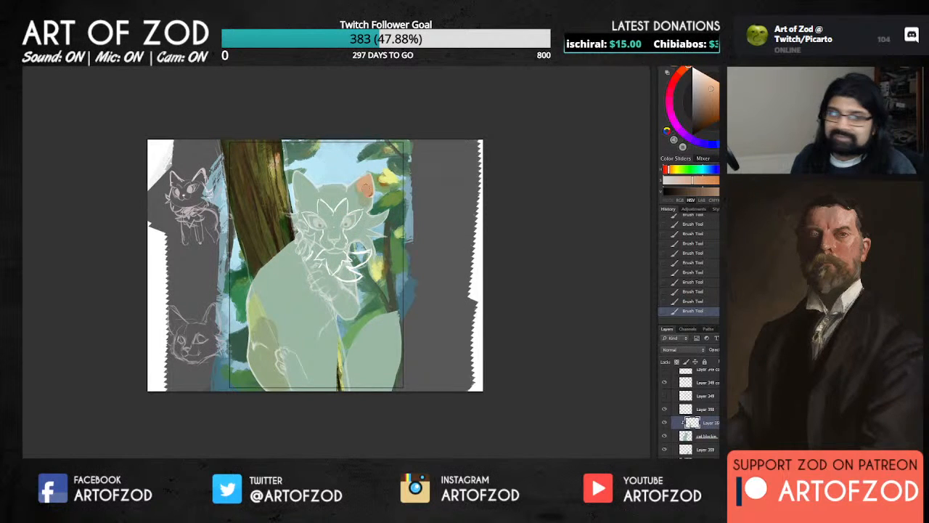
{"action": "left_click", "coordinate": [361, 181], "text": "alt"}
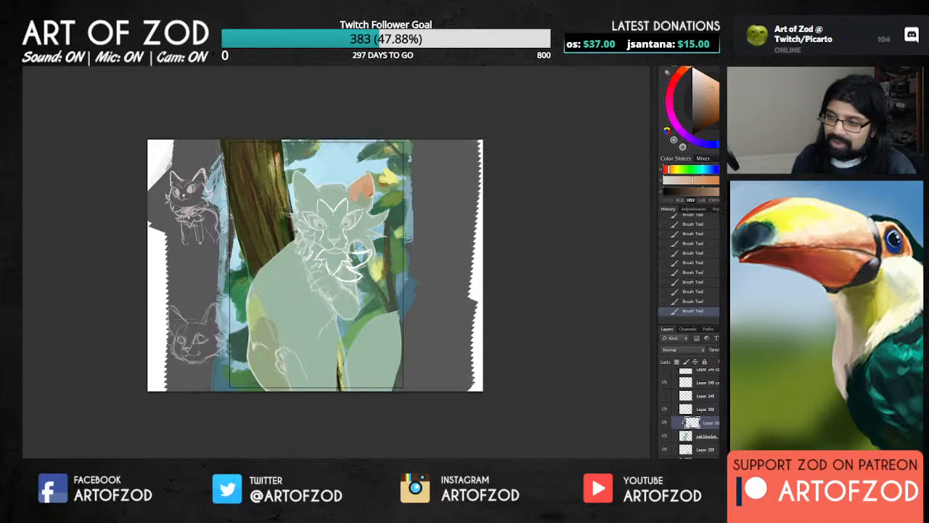
{"action": "left_click", "coordinate": [356, 193], "text": "alt"}
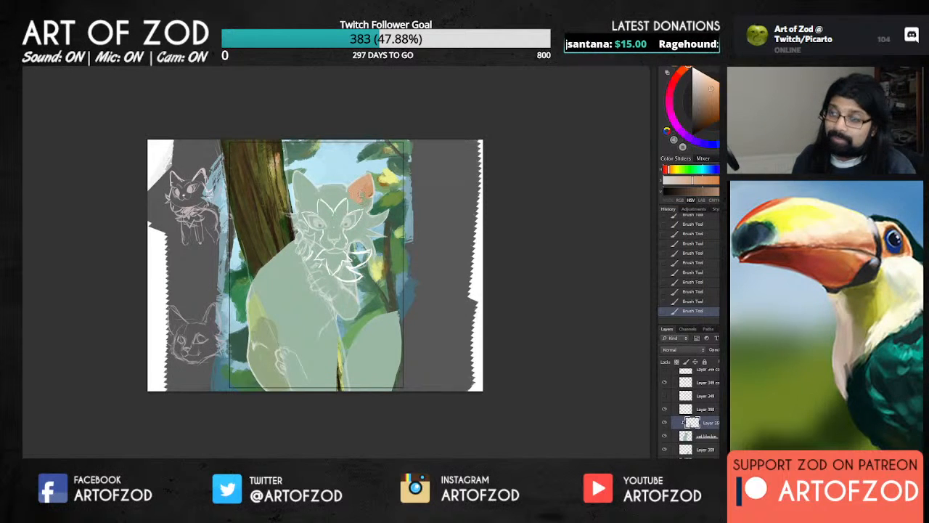
{"action": "left_click", "coordinate": [360, 193], "text": "alt"}
{"action": "left_click", "coordinate": [362, 181], "text": "alt"}
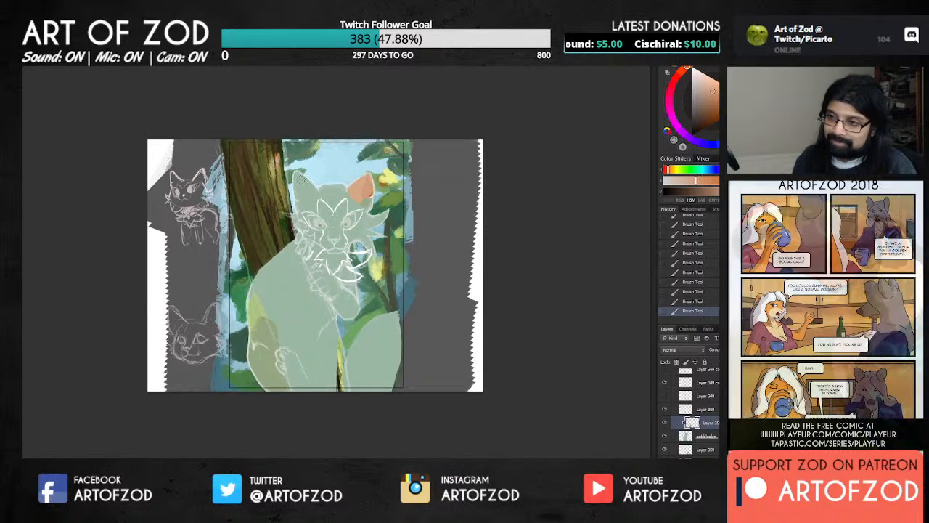
Fill the cat's other ear with matching orange and touch up the base and tip of the first ear.
{"action": "left_click_drag", "start_coordinate": [297, 176], "coordinate": [311, 184]}
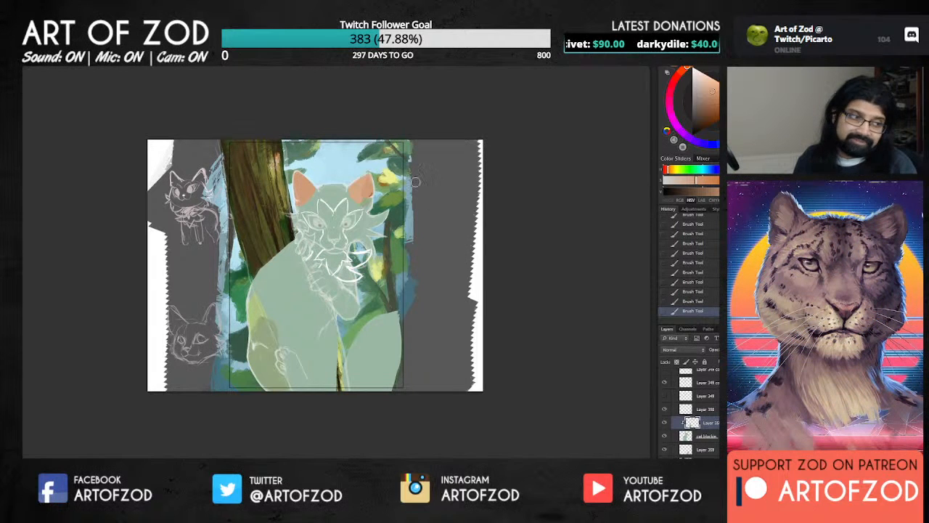
{"action": "left_click", "coordinate": [362, 185], "text": "alt"}
{"action": "left_click_drag", "start_coordinate": [351, 191], "coordinate": [366, 205]}
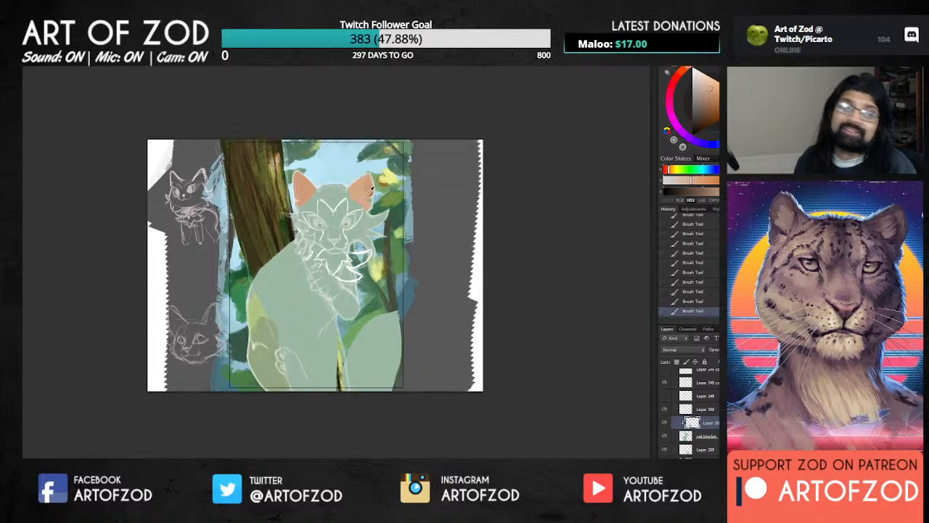
{"action": "left_click", "coordinate": [372, 182], "text": "alt"}
{"action": "left_click_drag", "start_coordinate": [368, 175], "coordinate": [363, 184]}
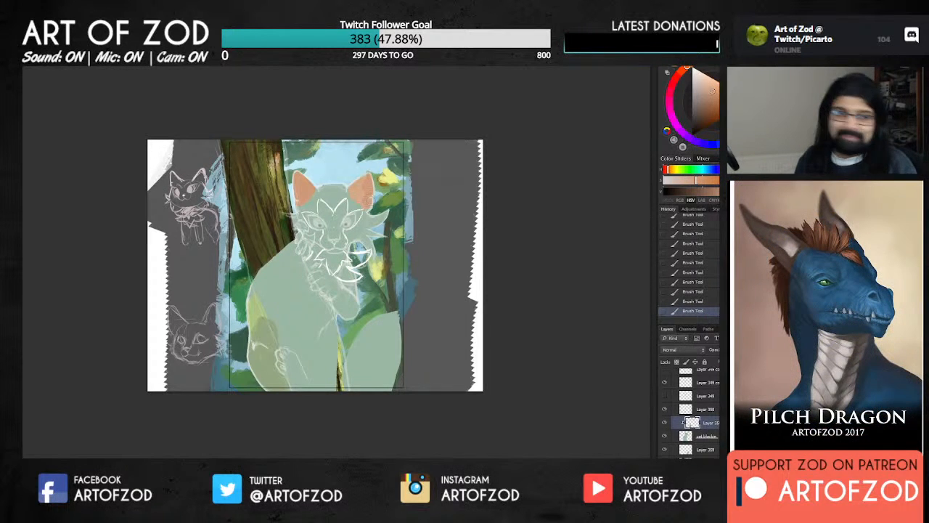
Blend the orange tones within the ear on the picture's right side using colours sampled from it.
{"action": "left_click", "coordinate": [368, 185], "text": "alt"}
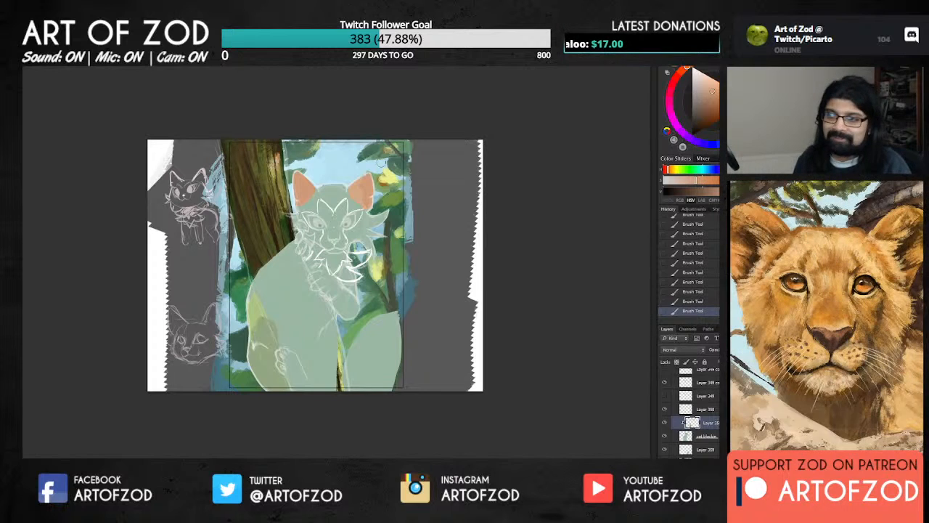
{"action": "left_click", "coordinate": [365, 188], "text": "alt"}
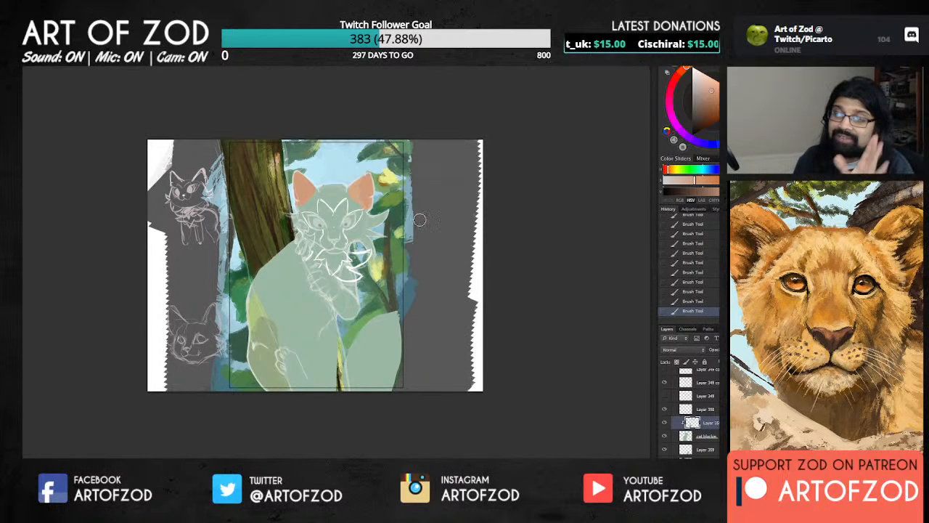
{"action": "left_click", "coordinate": [368, 185], "text": "alt"}
{"action": "left_click", "coordinate": [366, 187], "text": "alt"}
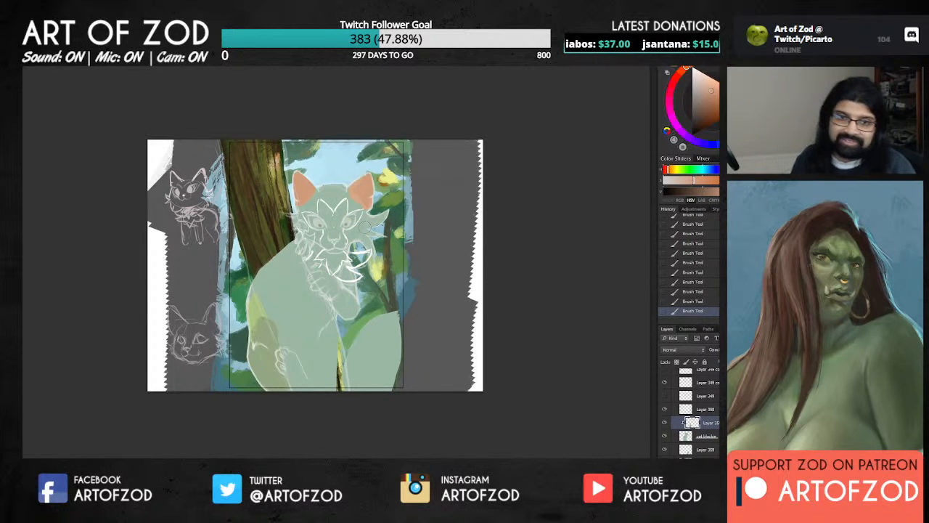
{"action": "left_click", "coordinate": [368, 187], "text": "alt"}
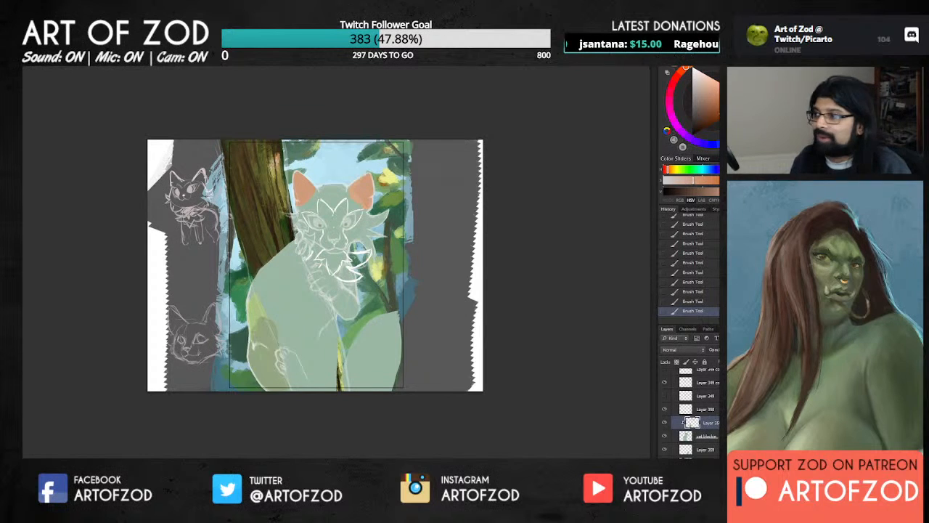
Paint deep red-orange accents in the lower outer part of both ears and blend them into the lighter orange.
{"action": "left_click", "coordinate": [718, 115]}
{"action": "left_click_drag", "start_coordinate": [367, 194], "coordinate": [371, 190]}
{"action": "left_click", "coordinate": [717, 109]}
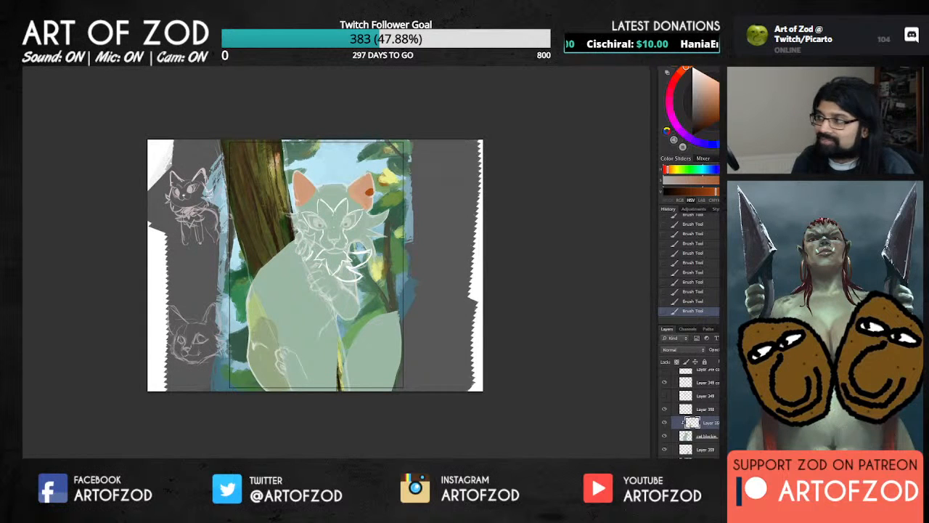
{"action": "left_click", "coordinate": [717, 104]}
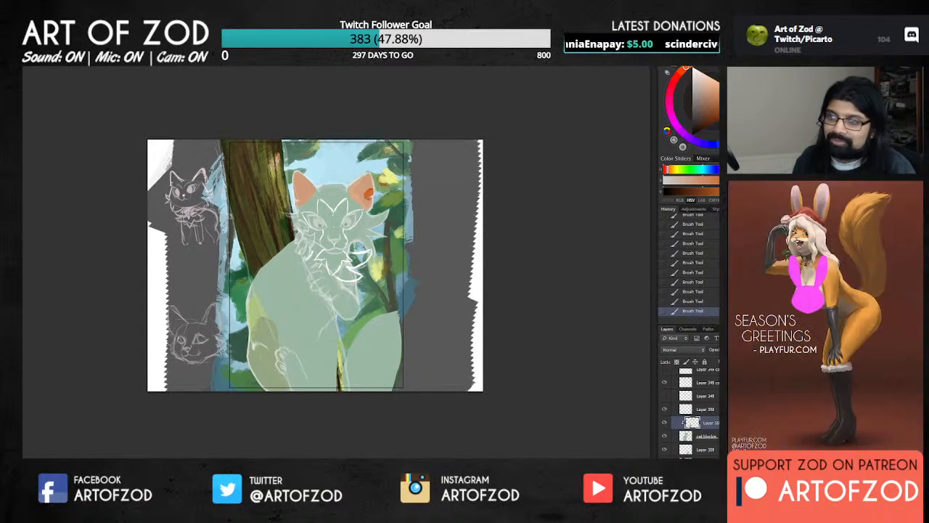
{"action": "left_click", "coordinate": [356, 180], "text": "alt"}
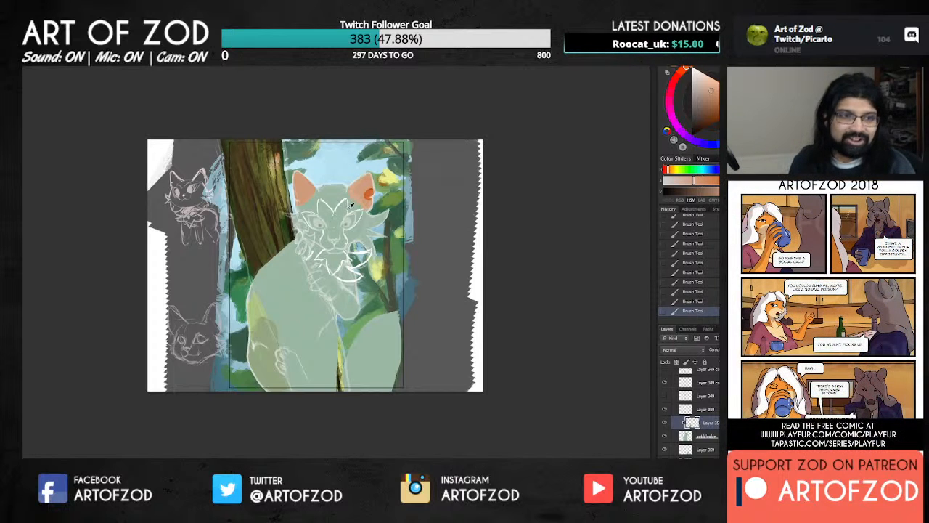
{"action": "left_click", "coordinate": [369, 191], "text": "alt"}
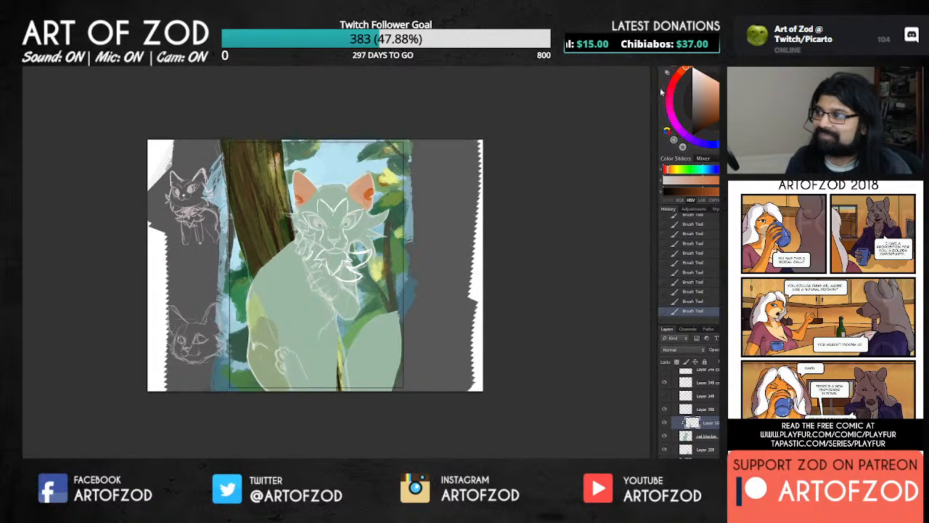
{"action": "left_click", "coordinate": [714, 192]}
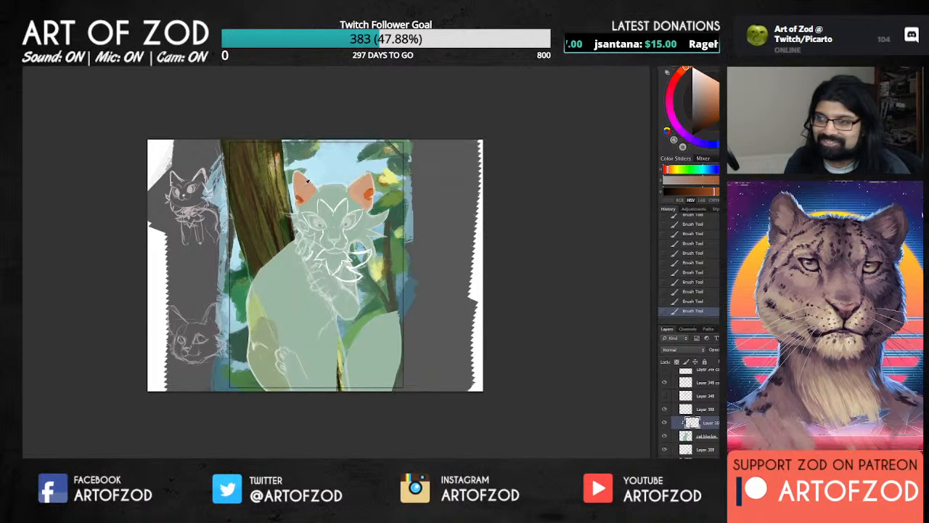
Paint pale peach highlights on the upper parts of both ears.
{"action": "left_click", "coordinate": [305, 183], "text": "alt"}
{"action": "left_click", "coordinate": [707, 80]}
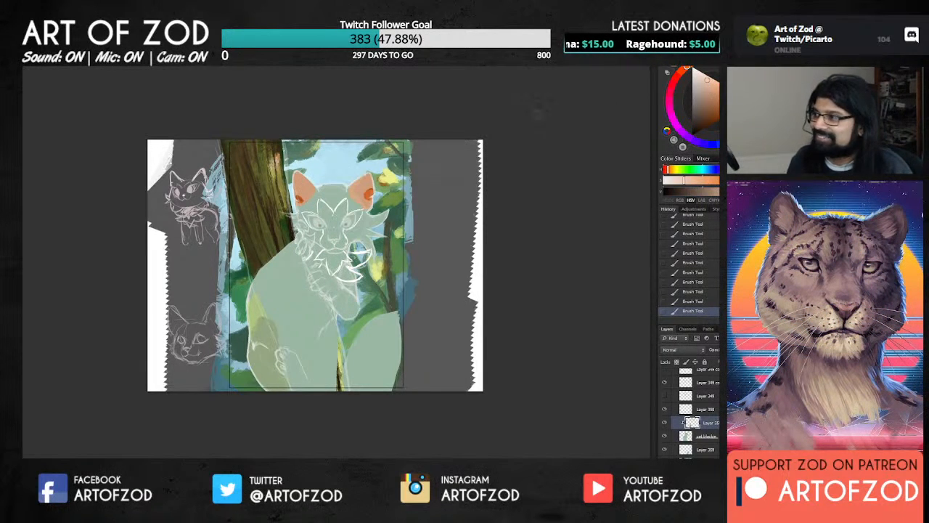
{"action": "left_click_drag", "start_coordinate": [305, 176], "coordinate": [302, 180]}
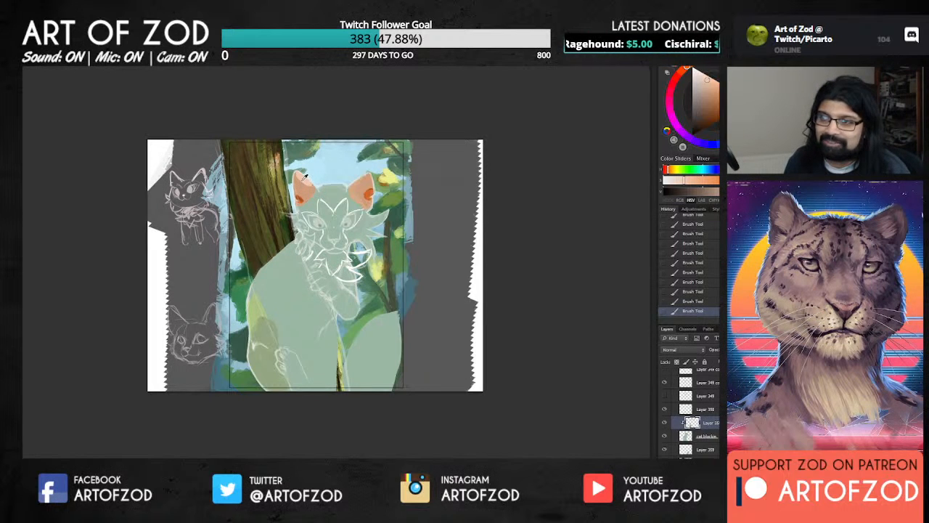
{"action": "left_click", "coordinate": [304, 178], "text": "alt"}
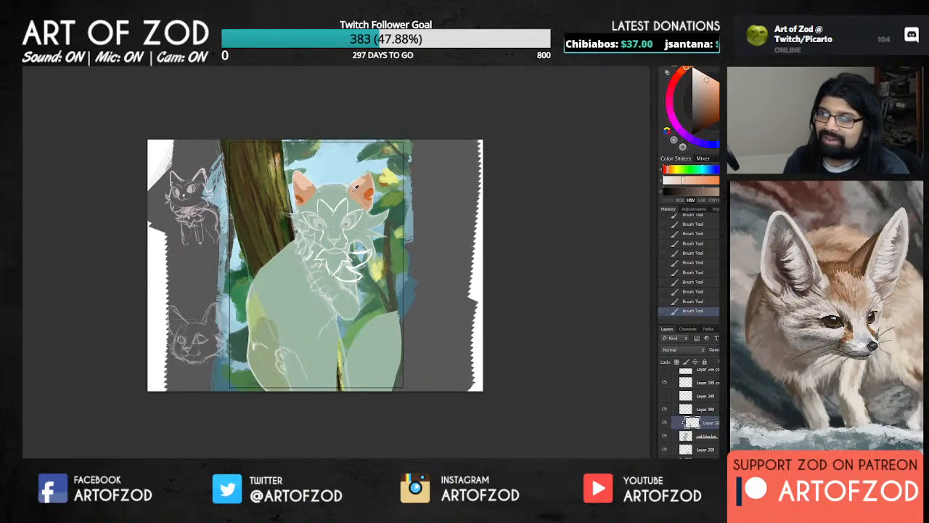
Blend the pale peach highlights into the mid-orange of both ears, using tones sampled from the ears themselves.
{"action": "left_click", "coordinate": [356, 188], "text": "alt"}
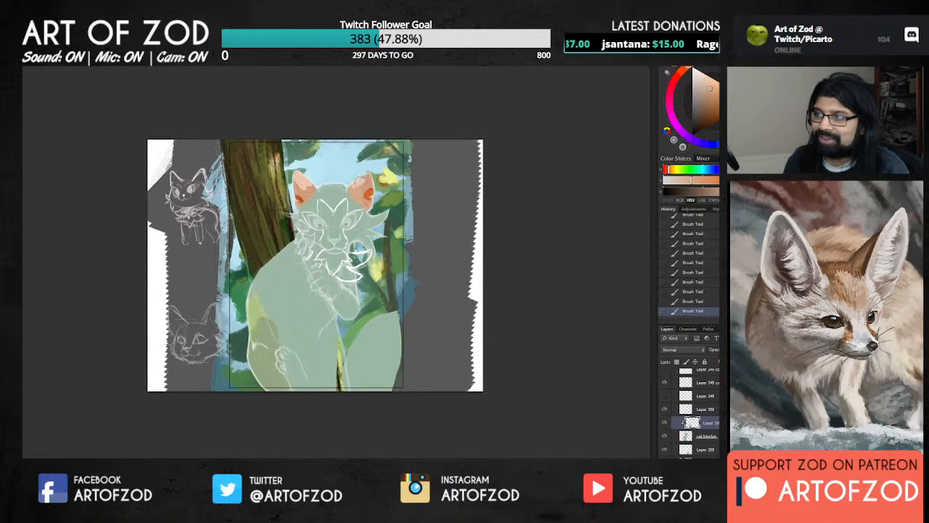
{"action": "left_click", "coordinate": [360, 181], "text": "alt"}
{"action": "left_click", "coordinate": [366, 181], "text": "alt"}
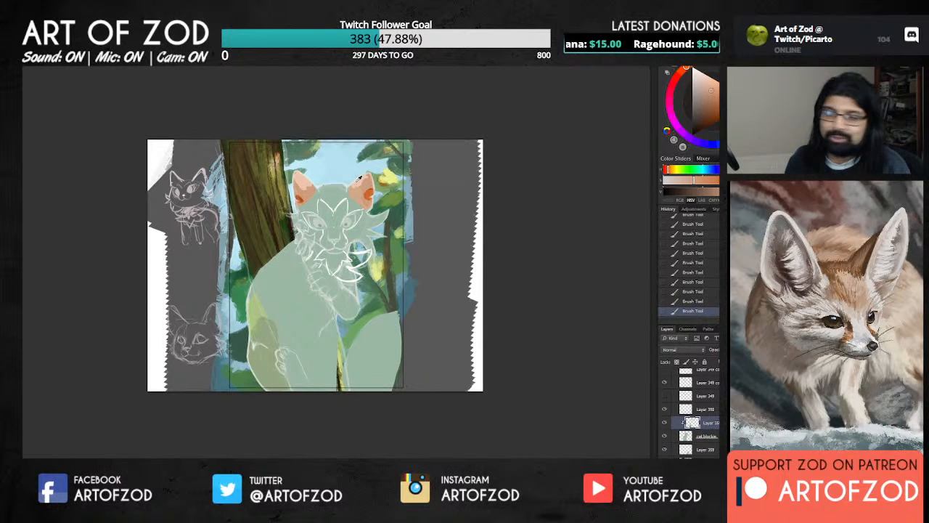
{"action": "left_click", "coordinate": [359, 178], "text": "alt"}
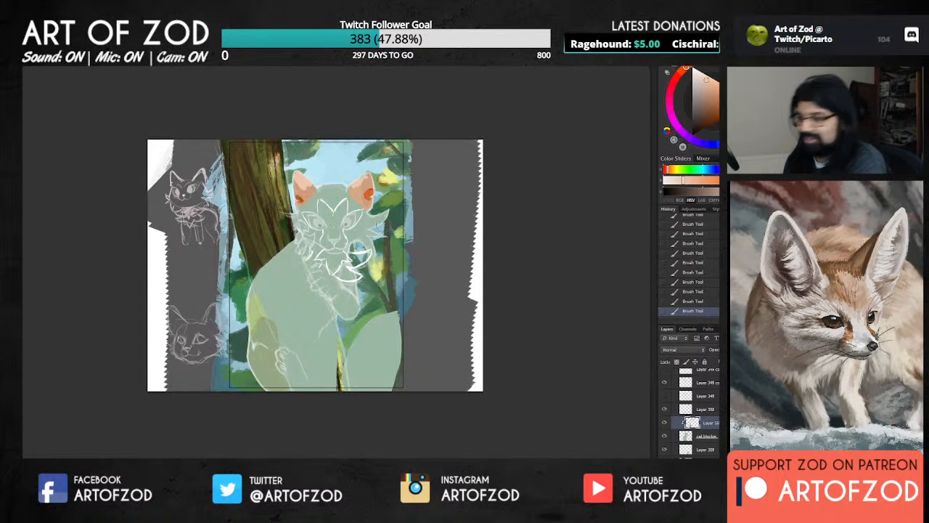
{"action": "left_click", "coordinate": [302, 181], "text": "alt"}
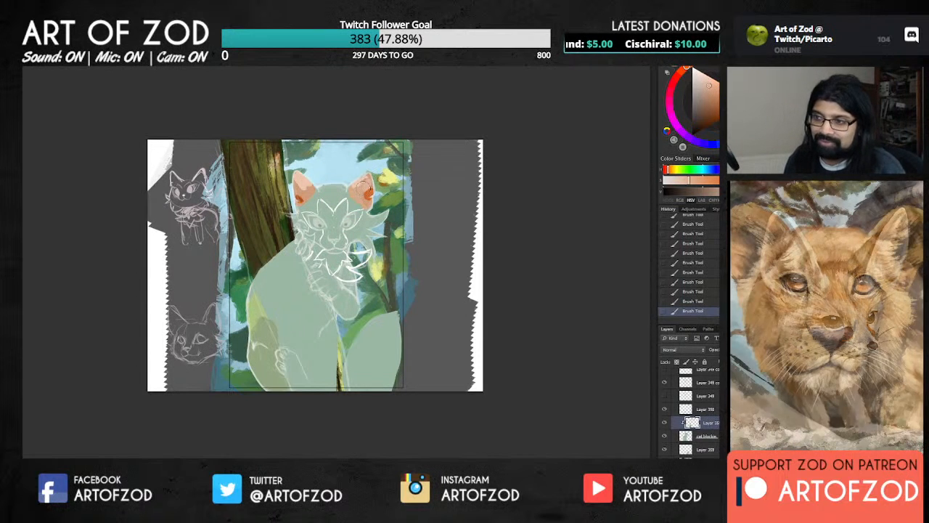
{"action": "left_click", "coordinate": [300, 183], "text": "alt"}
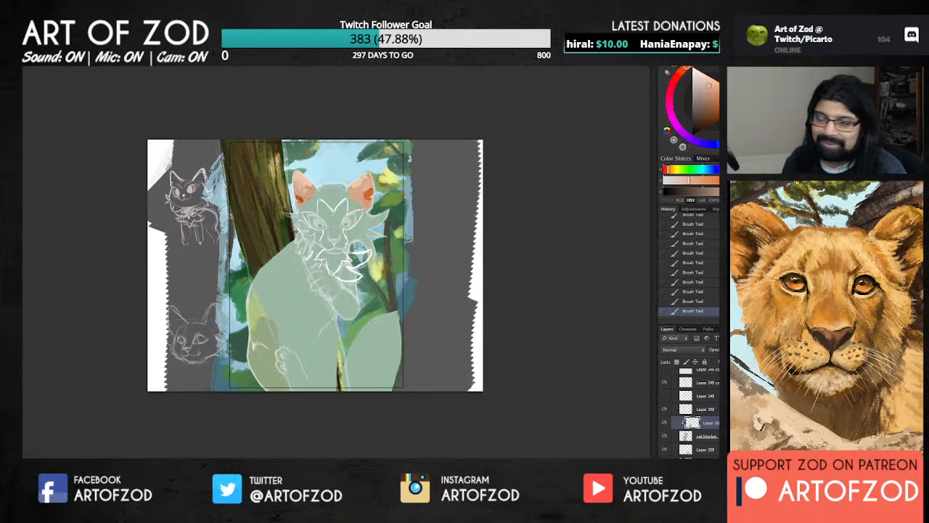
{"action": "left_click", "coordinate": [302, 183], "text": "alt"}
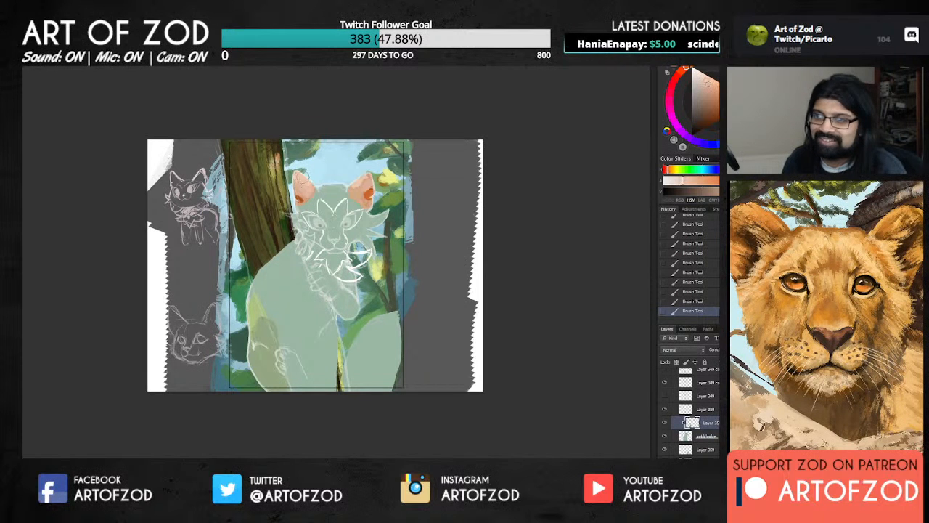
Rework the deep orange accent in the ear on the picture's right, blending it into the lighter inner-ear colour with sampled tones.
{"action": "left_click", "coordinate": [372, 193], "text": "alt"}
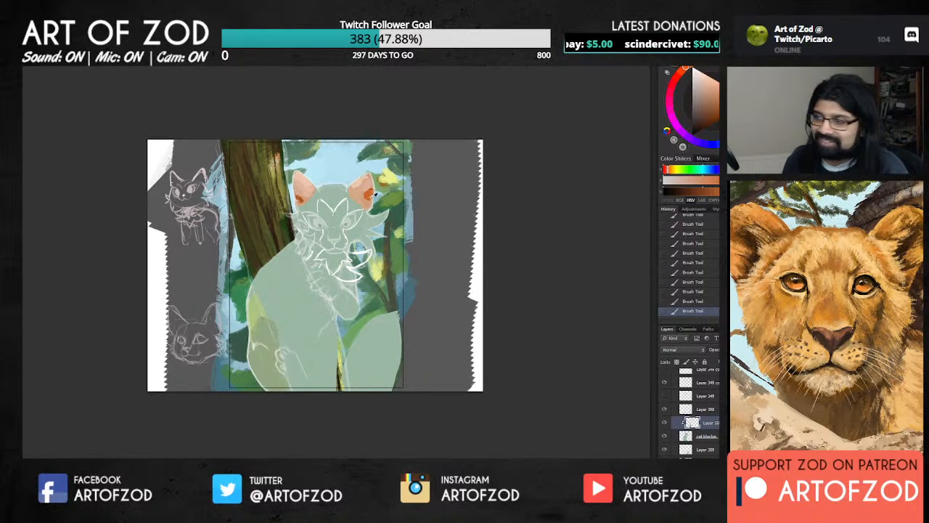
{"action": "left_click", "coordinate": [373, 193], "text": "alt"}
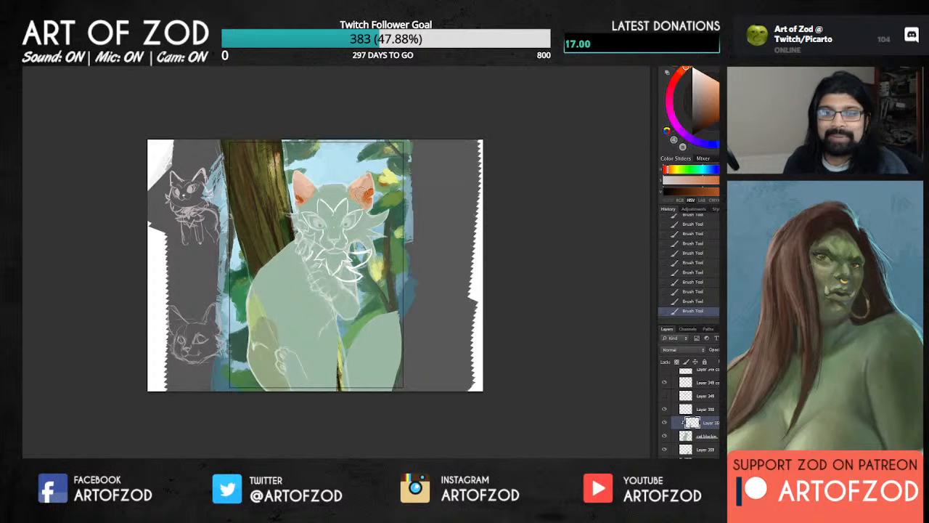
{"action": "left_click", "coordinate": [367, 201], "text": "alt"}
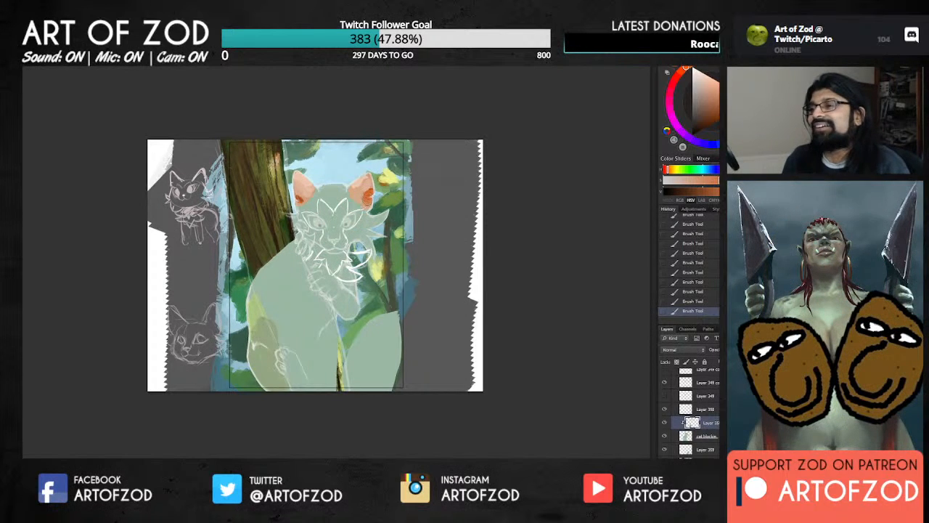
{"action": "left_click", "coordinate": [367, 191], "text": "alt"}
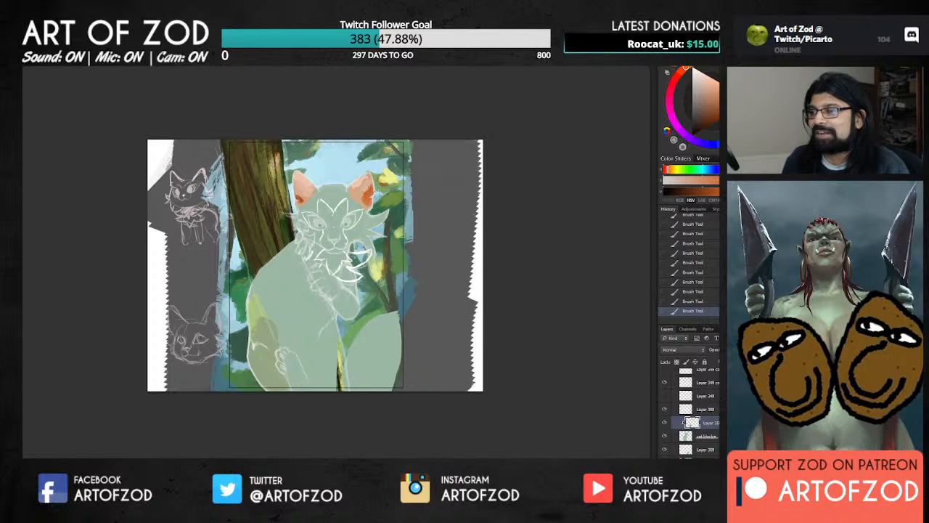
{"action": "left_click", "coordinate": [358, 190], "text": "alt"}
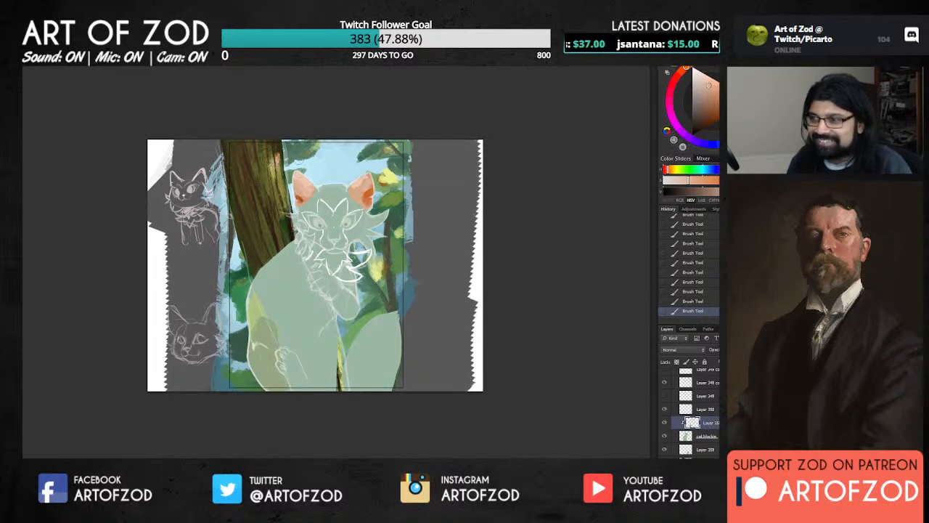
{"action": "left_click", "coordinate": [366, 200], "text": "alt"}
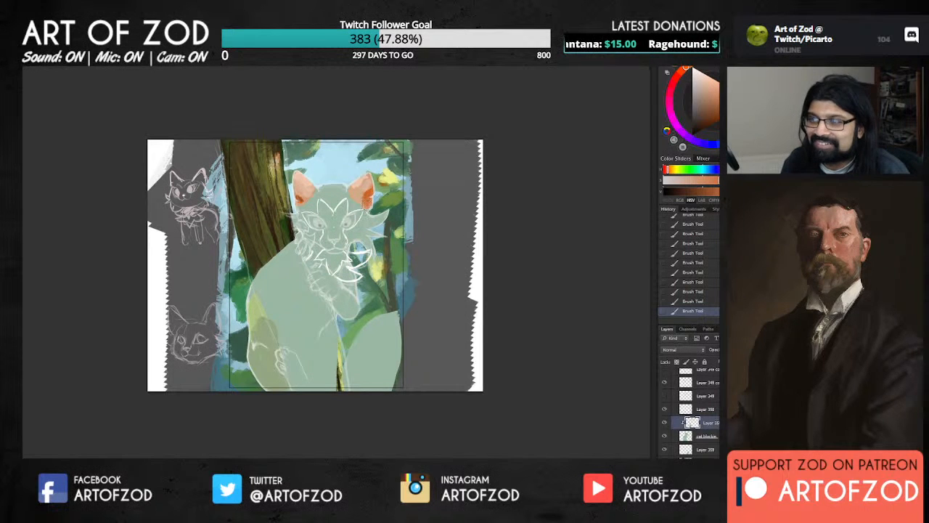
{"action": "left_click", "coordinate": [366, 200], "text": "alt"}
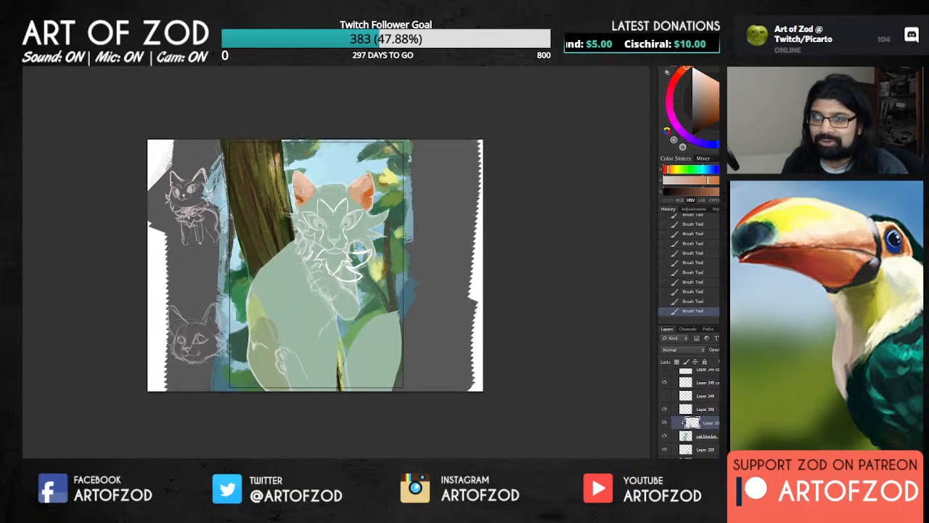
Brush deeper orange into the lower part of the ear on the picture's left and blend it with sampled peach tones.
{"action": "left_click_drag", "start_coordinate": [299, 192], "coordinate": [306, 204]}
{"action": "left_click", "coordinate": [370, 201], "text": "alt"}
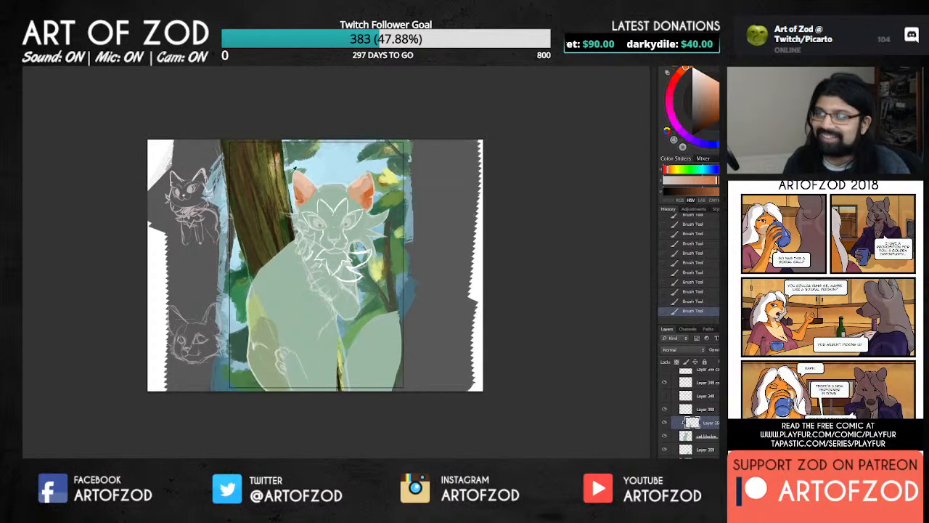
{"action": "left_click", "coordinate": [299, 186], "text": "alt"}
{"action": "left_click_drag", "start_coordinate": [307, 190], "coordinate": [309, 192]}
{"action": "left_click", "coordinate": [302, 186], "text": "alt"}
{"action": "left_click", "coordinate": [307, 196], "text": "alt"}
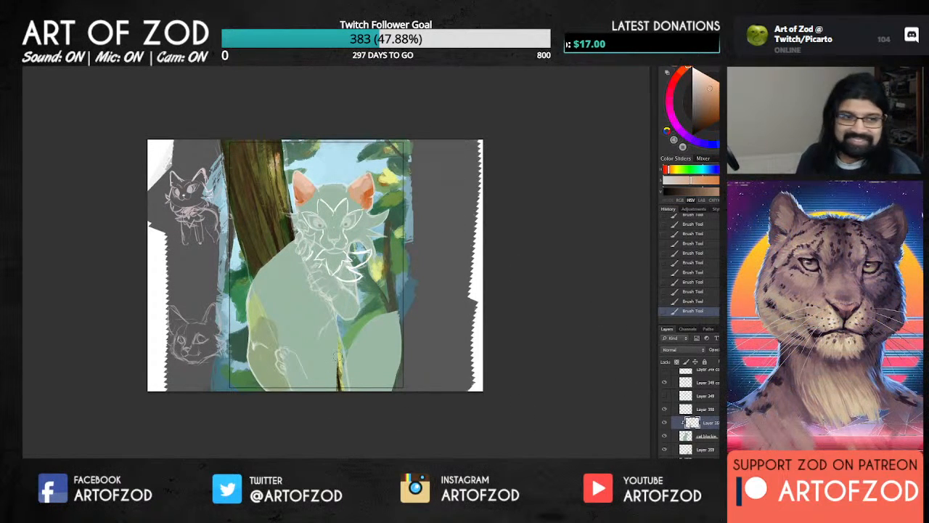
On a new layer clipped to the cat's base shape, paint a green patch over the forehead and bridge of the nose.
{"action": "key", "text": "ctrl+alt+shift+n"}
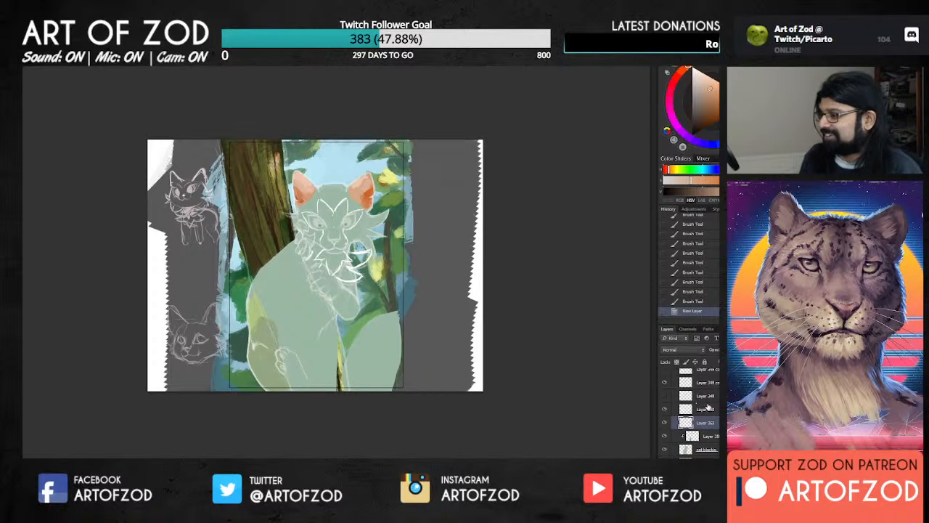
{"action": "key", "text": "ctrl+alt+g"}
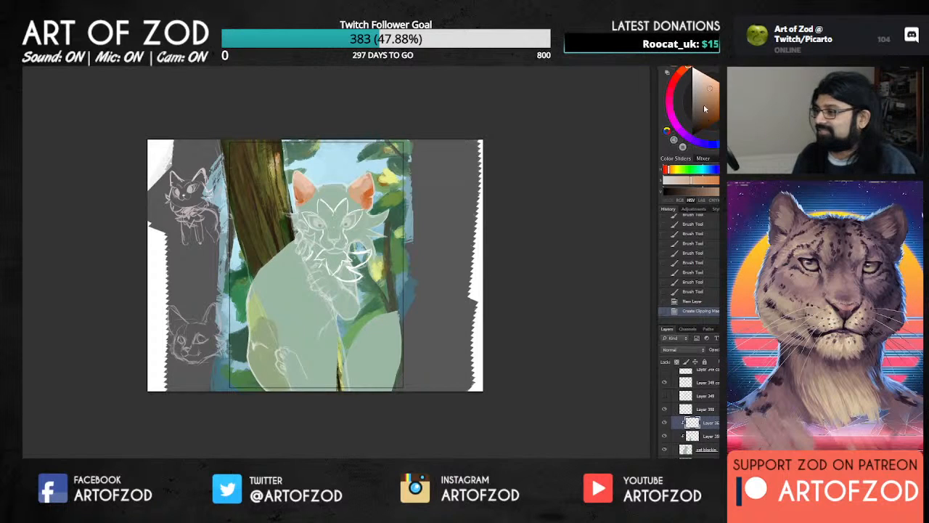
{"action": "left_click", "coordinate": [757, 92]}
{"action": "left_click", "coordinate": [709, 115]}
{"action": "left_click", "coordinate": [707, 117]}
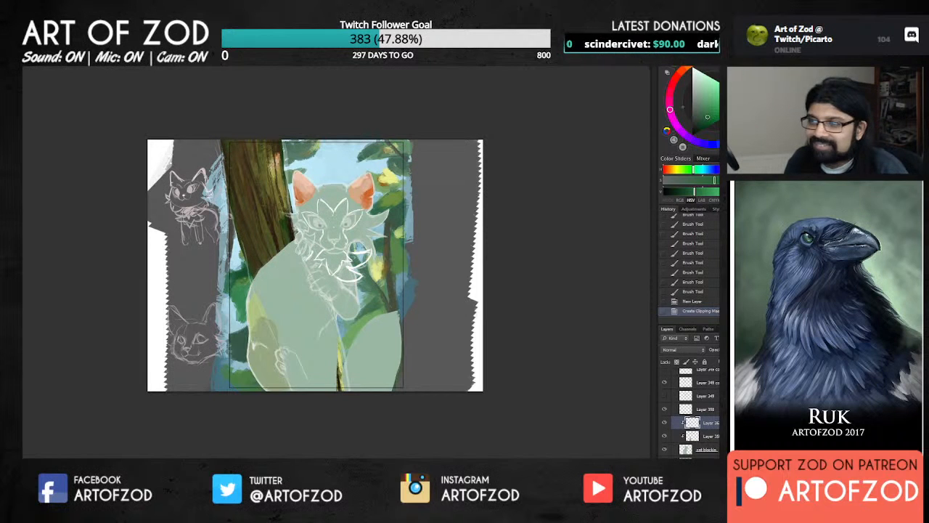
{"action": "mouse_move", "coordinate": [330, 210]}
{"action": "left_mouse_down"}
{"action": "mouse_move", "coordinate": [342, 259]}
{"action": "mouse_move", "coordinate": [334, 224]}
{"action": "left_mouse_up"}
{"action": "left_click", "coordinate": [331, 220], "text": "alt"}
{"action": "left_click_drag", "start_coordinate": [329, 214], "coordinate": [329, 217]}
{"action": "left_click_drag", "start_coordinate": [325, 209], "coordinate": [325, 216]}
Paint a darker, duller green over the picture's left half of the face mask, around the eye and up the forehead petal.
{"action": "left_click_drag", "start_coordinate": [705, 108], "coordinate": [700, 116]}
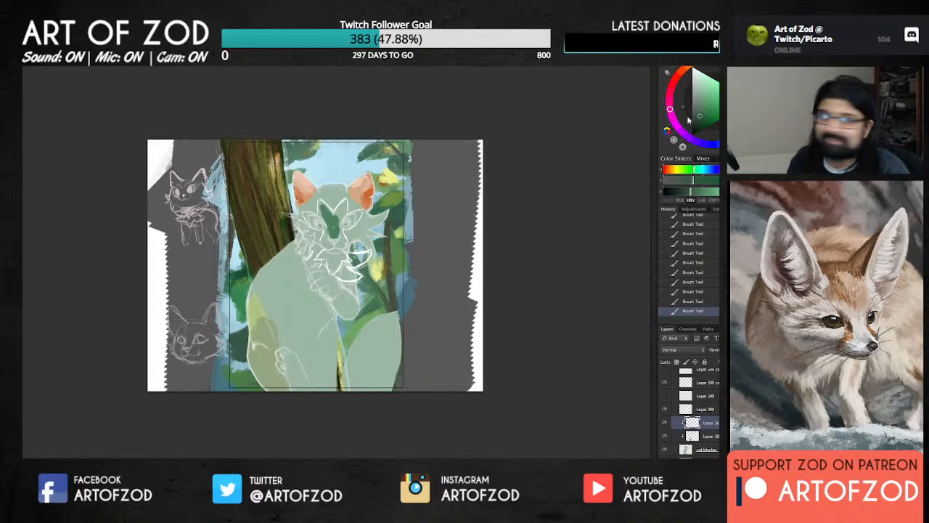
{"action": "left_click_drag", "start_coordinate": [306, 214], "coordinate": [324, 225]}
{"action": "mouse_move", "coordinate": [307, 216]}
{"action": "left_mouse_down"}
{"action": "mouse_move", "coordinate": [331, 221]}
{"action": "mouse_move", "coordinate": [323, 238]}
{"action": "mouse_move", "coordinate": [329, 206]}
{"action": "left_mouse_up"}
Paint brighter greens, shifting gradually towards yellow-green, on the picture's right half of the forehead marking and the nose bridge.
{"action": "left_click", "coordinate": [705, 110]}
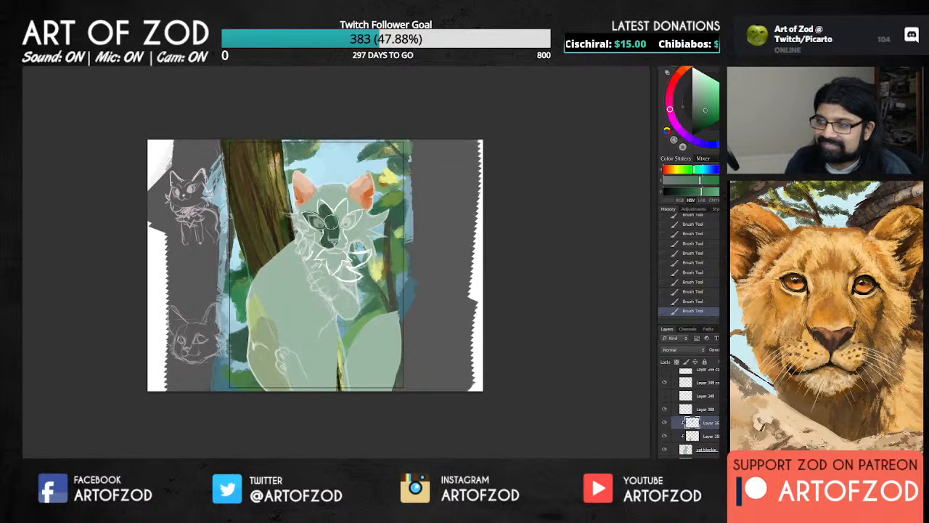
{"action": "left_click", "coordinate": [710, 109]}
{"action": "left_click", "coordinate": [672, 117]}
{"action": "left_click_drag", "start_coordinate": [336, 214], "coordinate": [333, 231]}
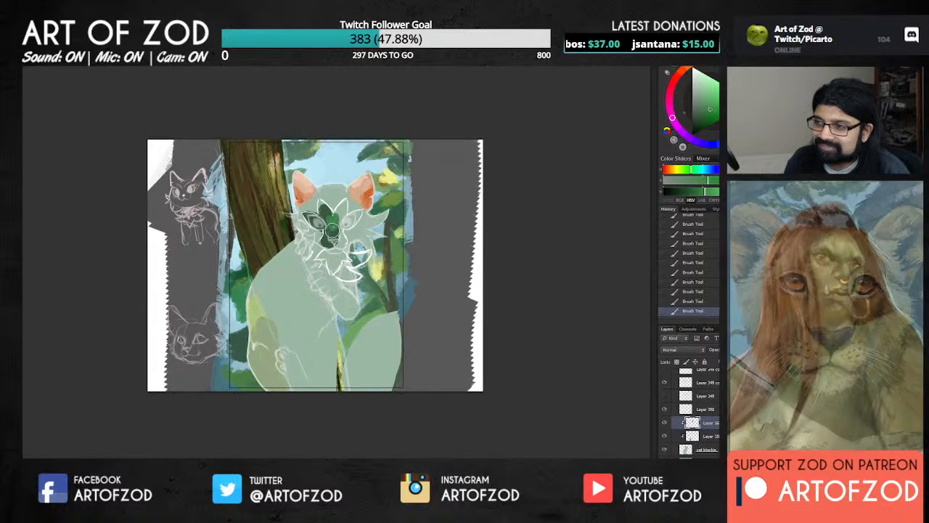
{"action": "left_click", "coordinate": [675, 125]}
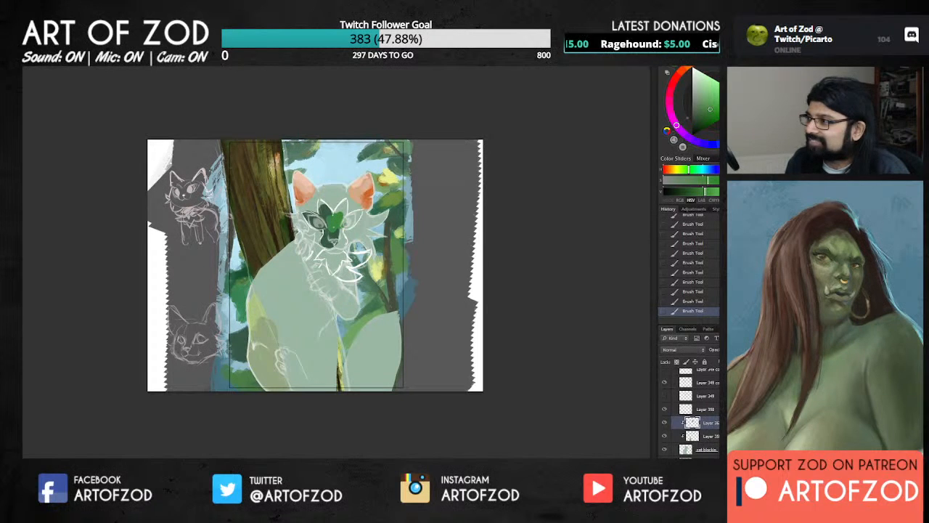
{"action": "left_click", "coordinate": [681, 131]}
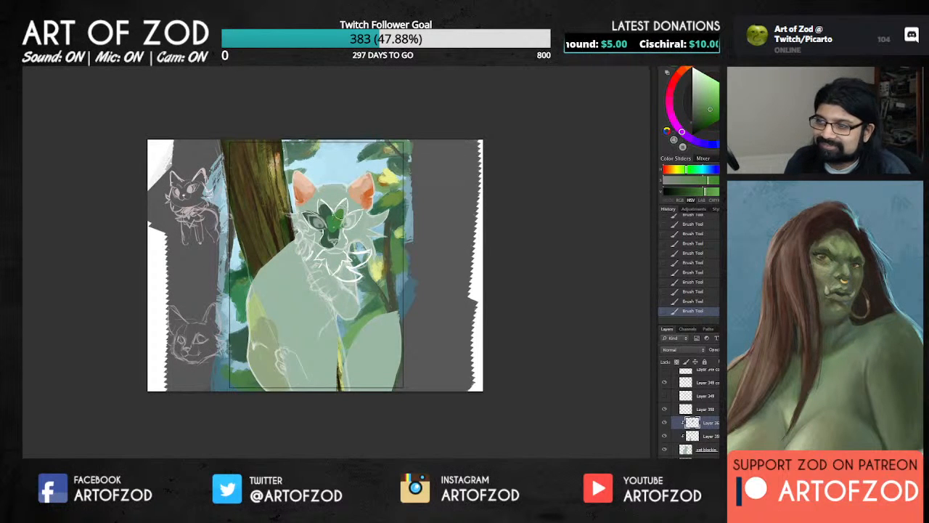
{"action": "left_click", "coordinate": [688, 137]}
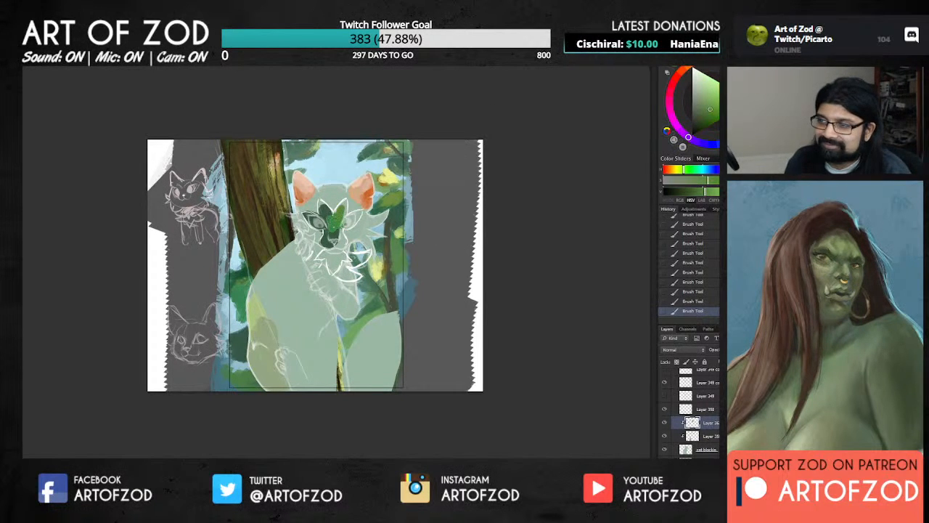
Refine the dark forehead petal with sampled greens, and fill the picture's right half of the mask and the muzzle with yellow-green.
{"action": "left_click", "coordinate": [335, 218], "text": "alt"}
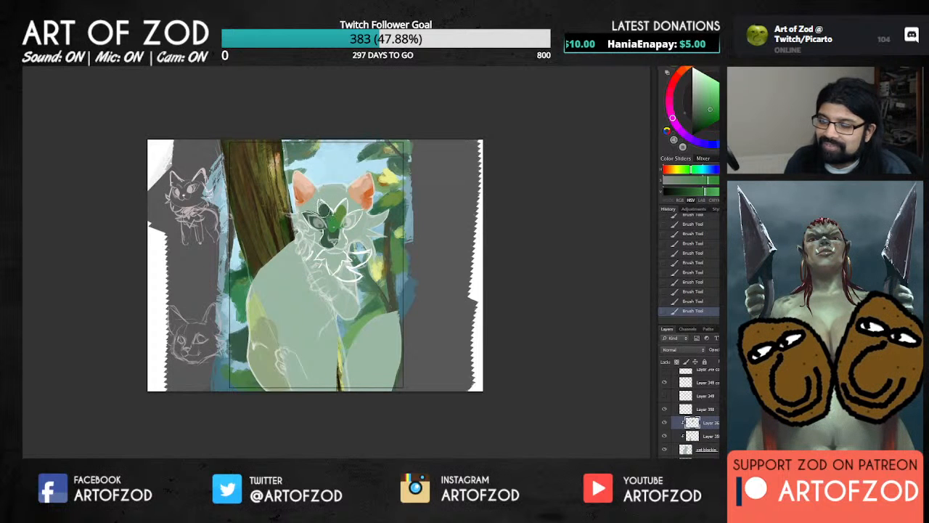
{"action": "left_click", "coordinate": [323, 214], "text": "alt"}
{"action": "left_click", "coordinate": [340, 216], "text": "alt"}
{"action": "left_click", "coordinate": [325, 214], "text": "alt"}
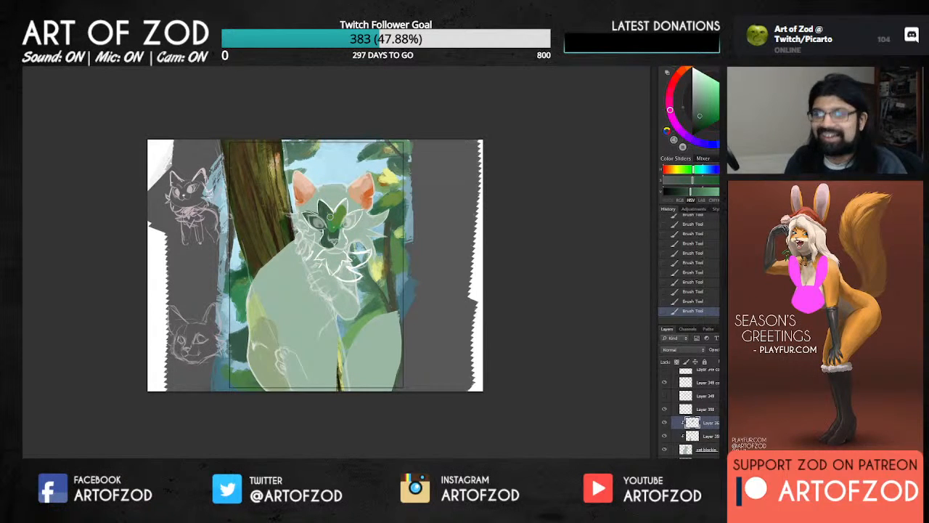
{"action": "scroll", "coordinate": [329, 216], "scroll_direction": "up", "scroll_amount": 2}
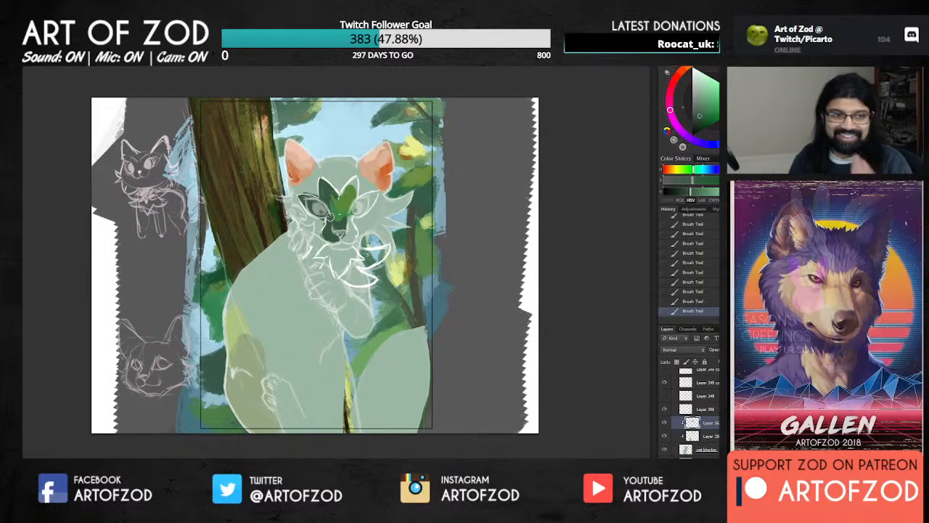
{"action": "left_click", "coordinate": [350, 183], "text": "alt"}
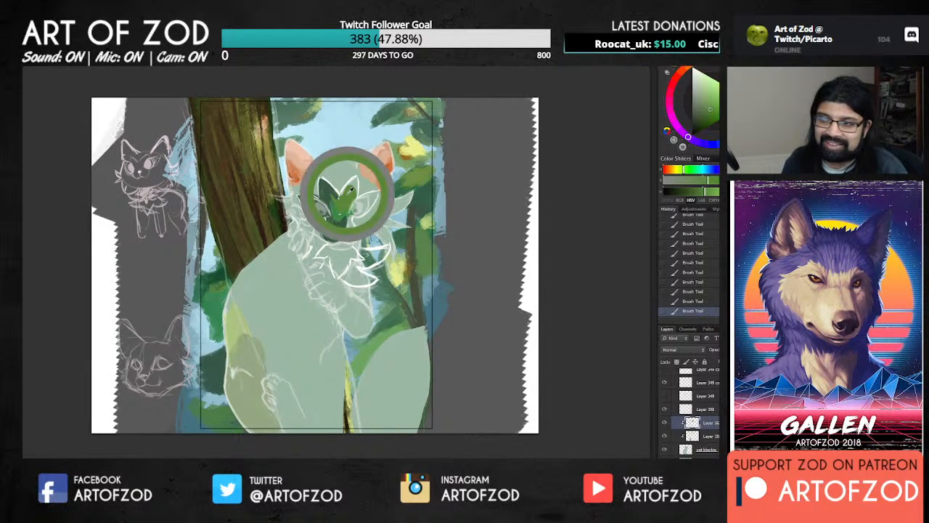
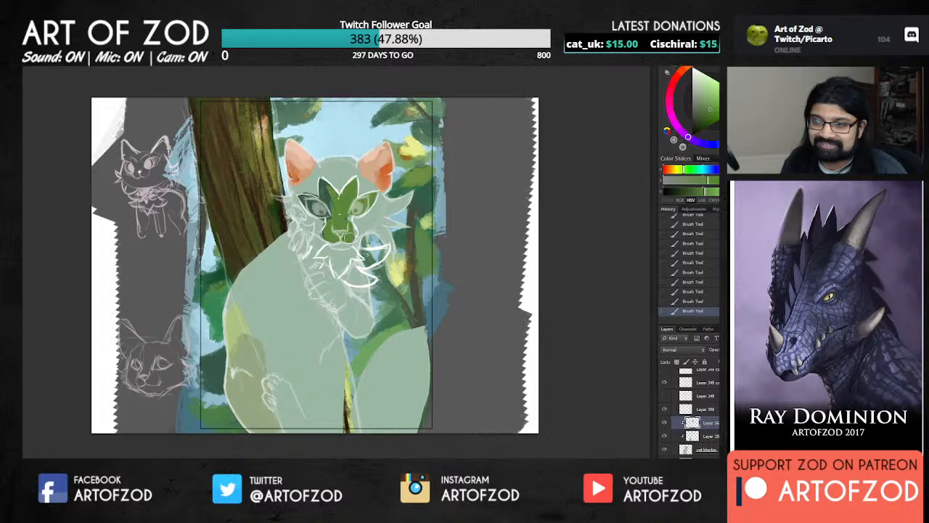
Repaint the picture's left side of the forehead, nose and muzzle in a mid bluish green, blending into the dark petal.
{"action": "key", "text": "ctrl+plus"}
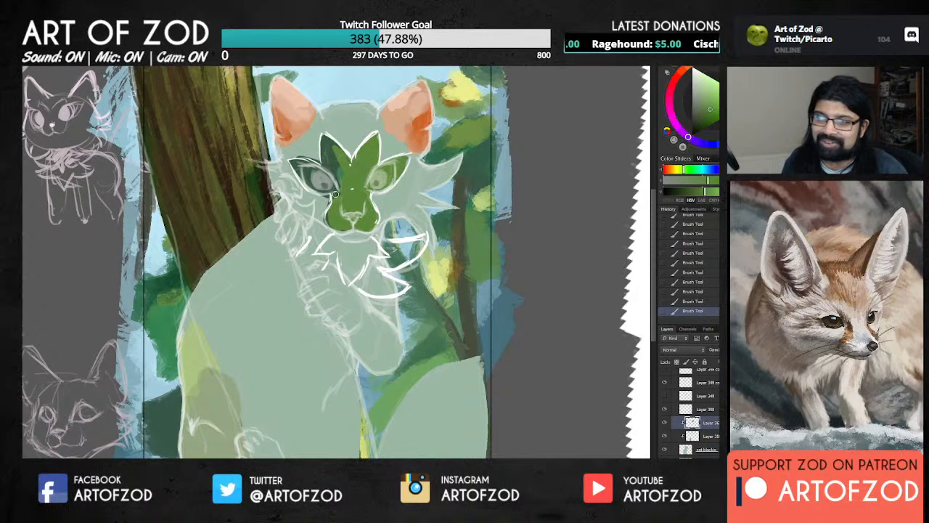
{"action": "left_click", "coordinate": [344, 170], "text": "alt"}
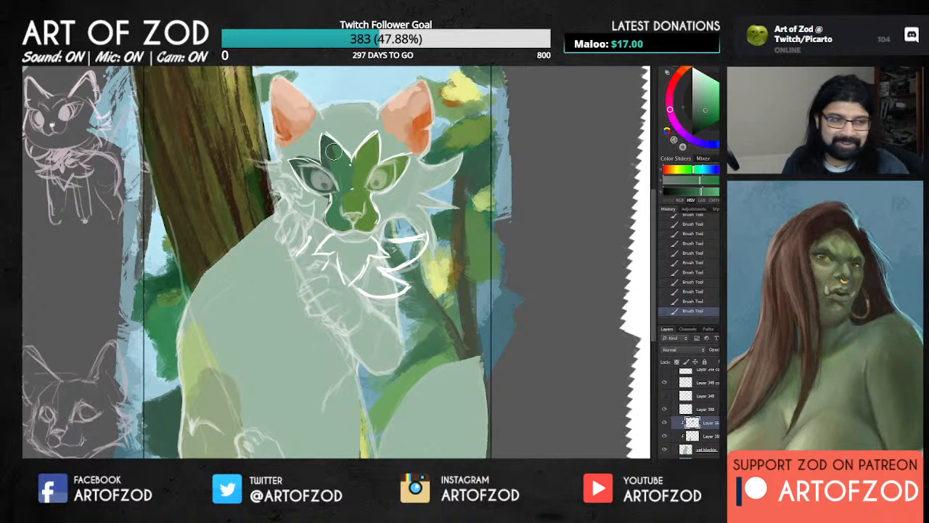
{"action": "left_click", "coordinate": [340, 163], "text": "alt"}
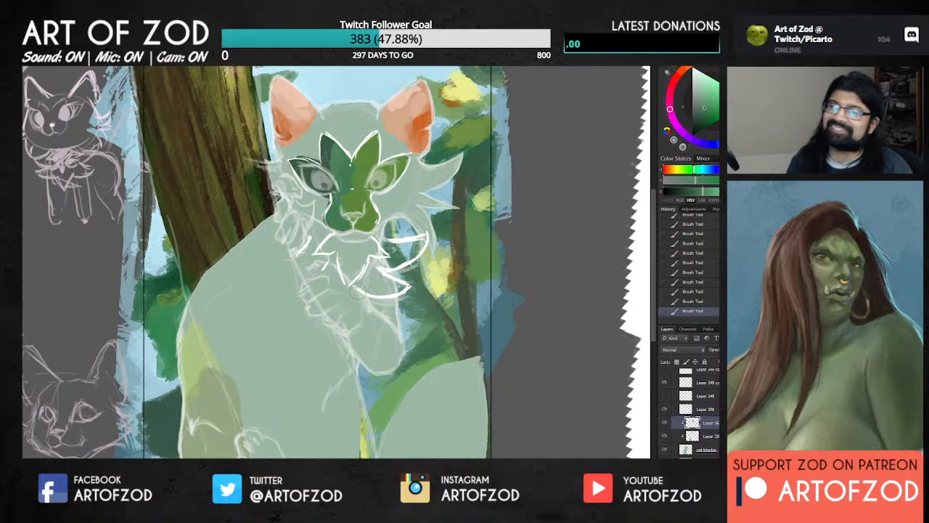
Paint a lighter yellow-green on the forehead petal on the picture's right and blend it with a sampled in-between green.
{"action": "left_click", "coordinate": [364, 151], "text": "alt"}
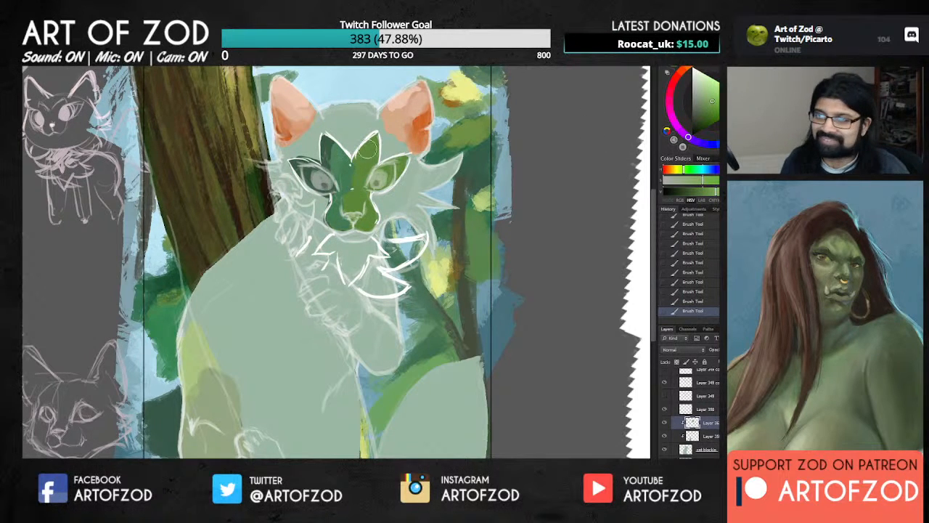
{"action": "left_click_drag", "start_coordinate": [380, 144], "coordinate": [366, 169]}
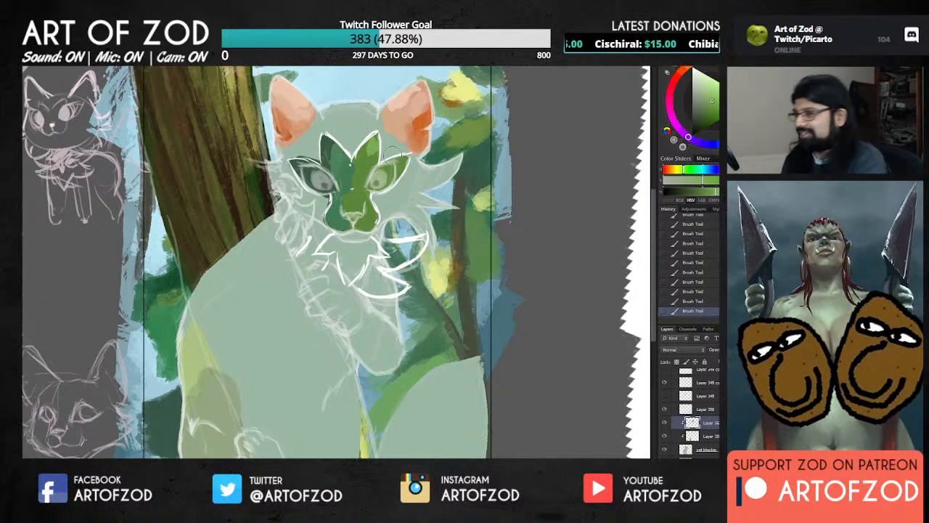
{"action": "left_click", "coordinate": [365, 160], "text": "alt"}
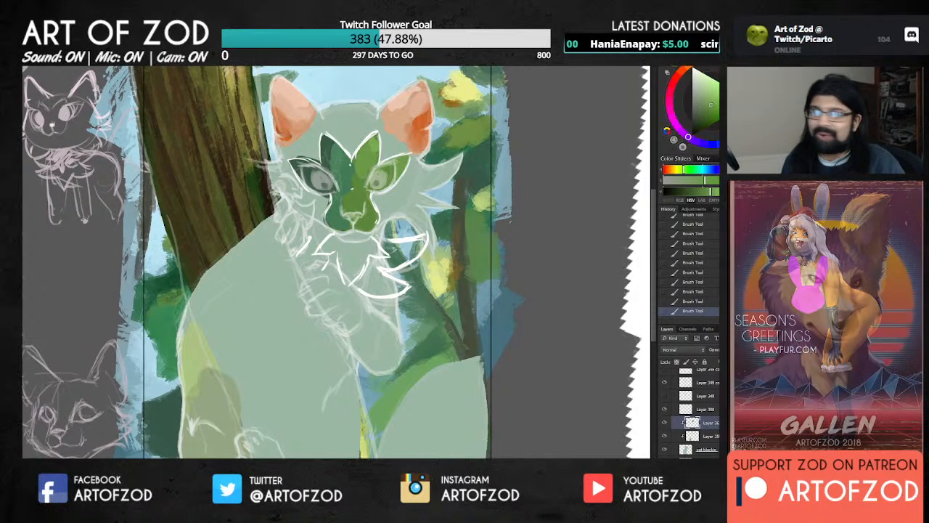
Clean up the mask around the eye on the picture's left with the Eraser, and touch up the nose bridge with sampled green.
{"action": "left_click", "coordinate": [327, 146], "text": "alt"}
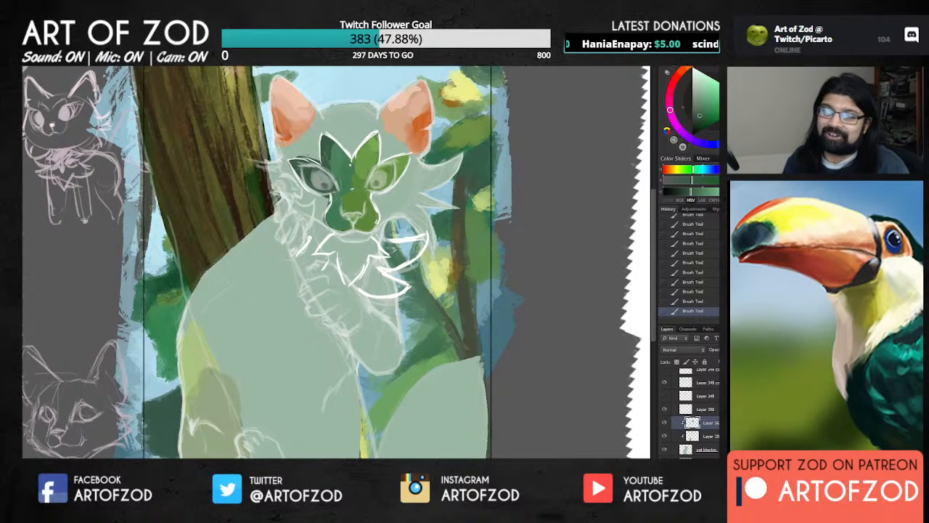
{"action": "mouse_move", "coordinate": [300, 158]}
{"action": "left_mouse_down"}
{"action": "mouse_move", "coordinate": [315, 160]}
{"action": "mouse_move", "coordinate": [296, 180]}
{"action": "mouse_move", "coordinate": [309, 157]}
{"action": "left_mouse_up"}
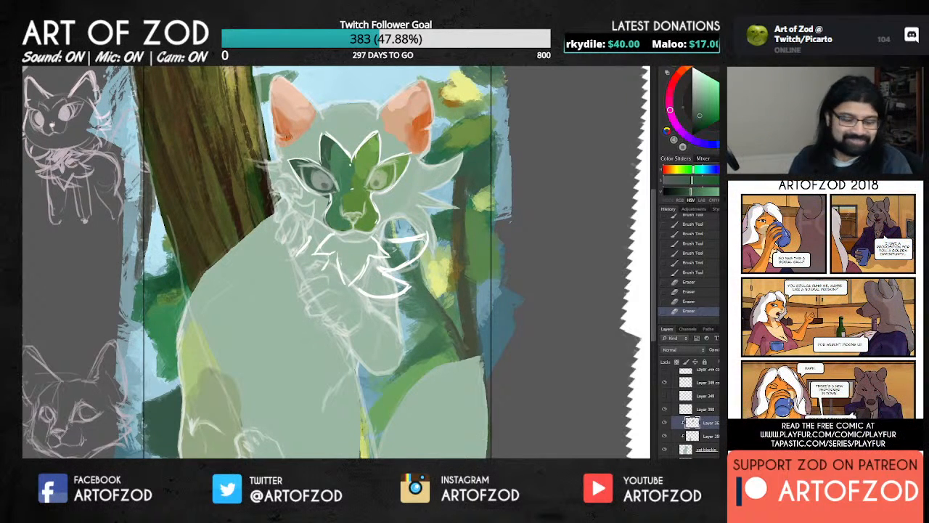
{"action": "key", "text": "b"}
{"action": "left_click", "coordinate": [363, 161], "text": "alt"}
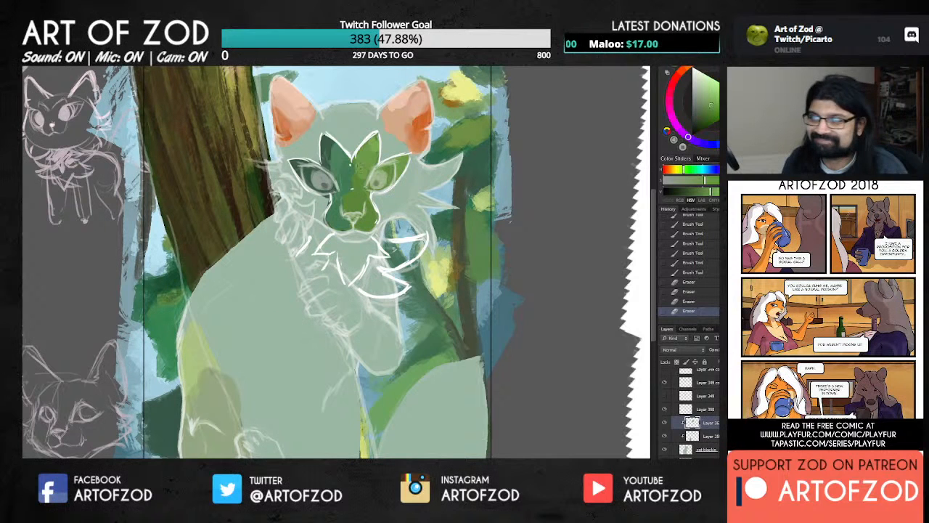
{"action": "left_click_drag", "start_coordinate": [358, 158], "coordinate": [360, 193]}
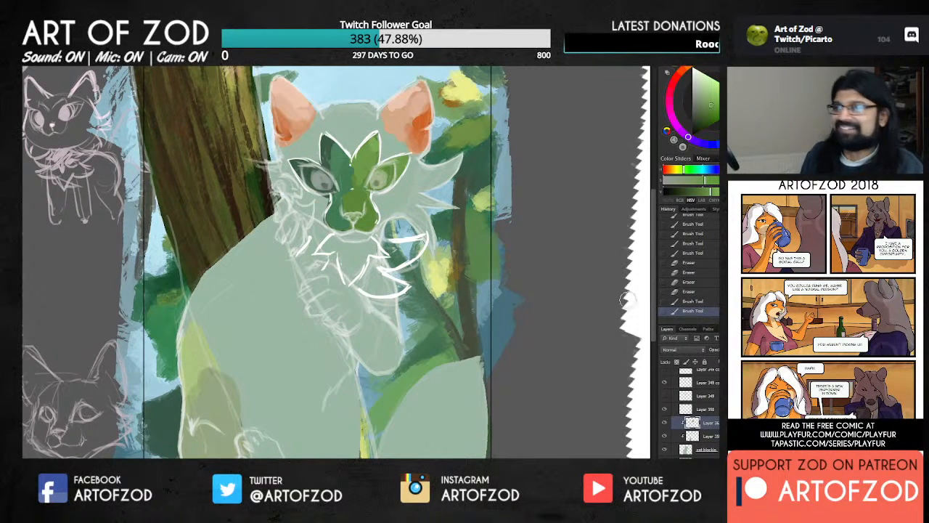
{"action": "key", "text": "ctrl+minus"}
{"action": "key", "text": "ctrl+plus"}
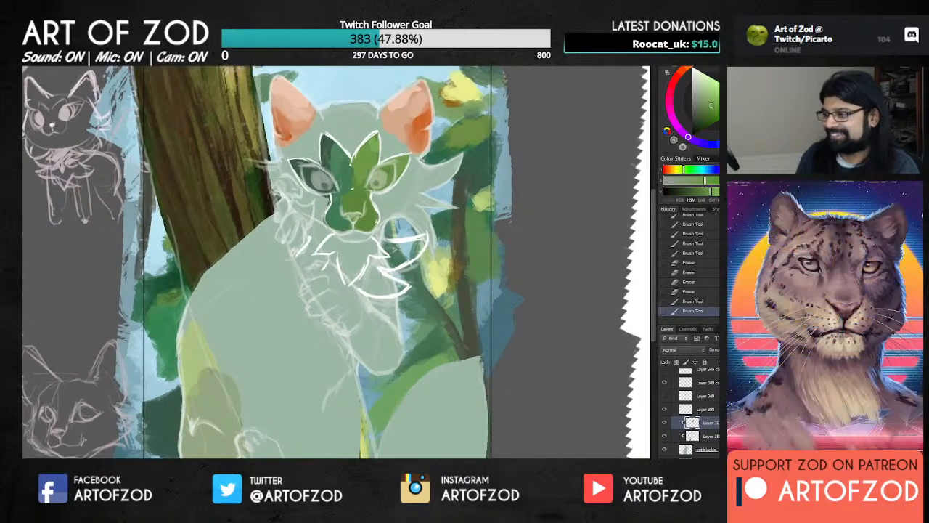
Create a new layer and move it beneath the body patch's layer in the clipped stack.
{"action": "left_click", "coordinate": [711, 437]}
{"action": "left_click", "coordinate": [664, 436]}
{"action": "left_click", "coordinate": [664, 435]}
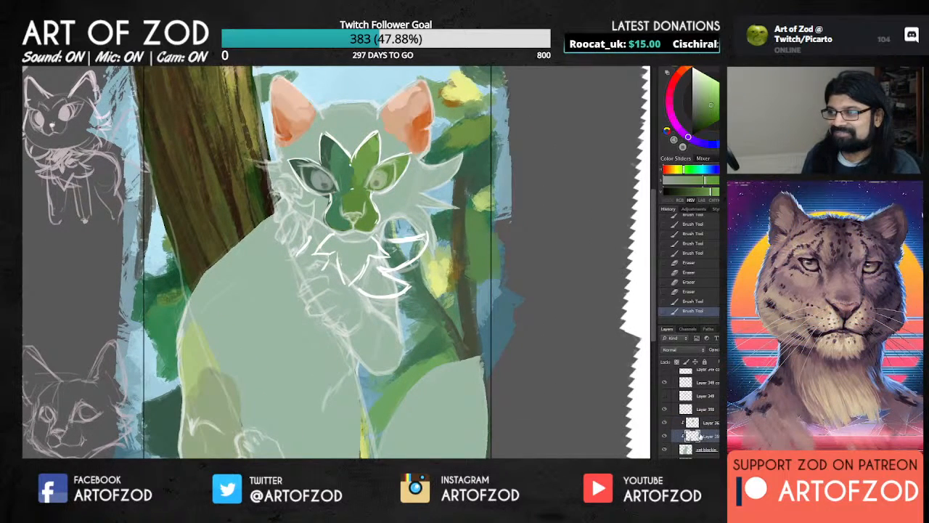
{"action": "key", "text": "ctrl+shift+alt+n"}
{"action": "left_click_drag", "start_coordinate": [712, 437], "coordinate": [709, 453]}
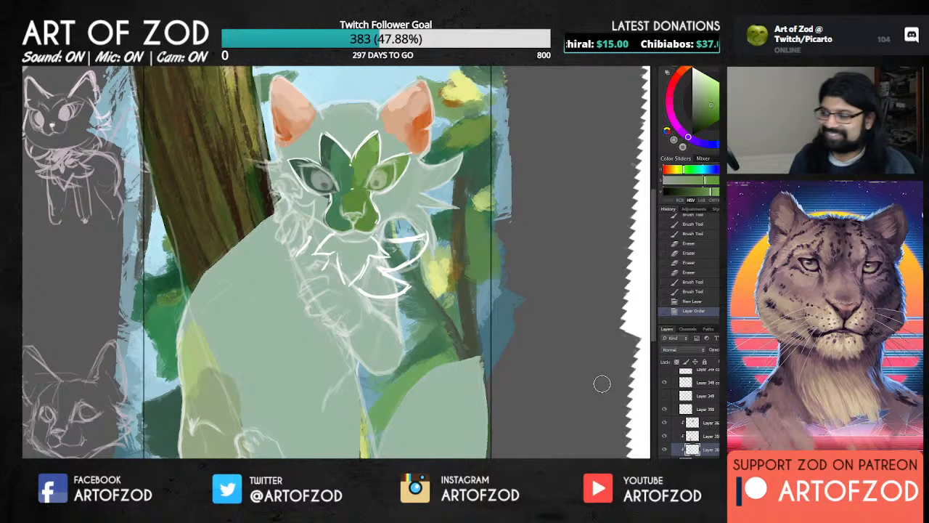
Paint a dark olive tip above the patch on the picture's left flank, and move its layer above the patch's layer.
{"action": "left_click", "coordinate": [190, 339], "text": "alt"}
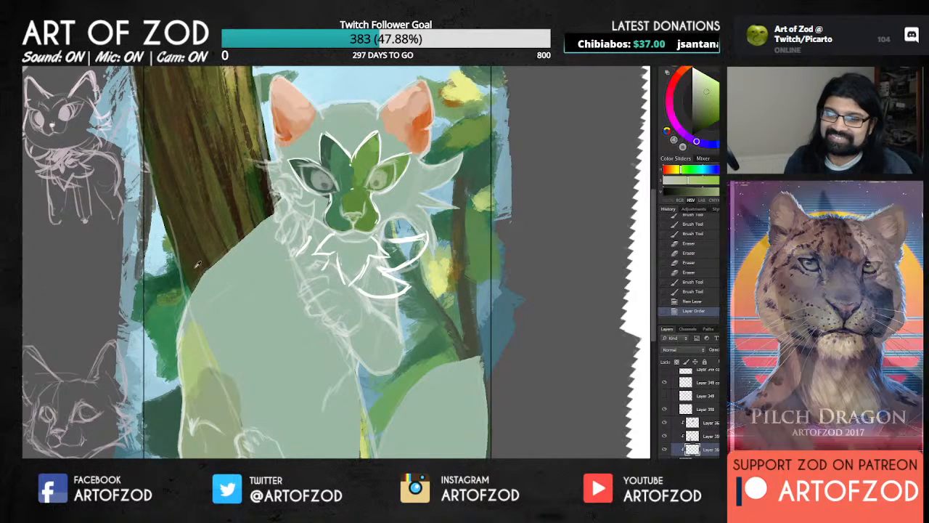
{"action": "left_click", "coordinate": [230, 382], "text": "alt"}
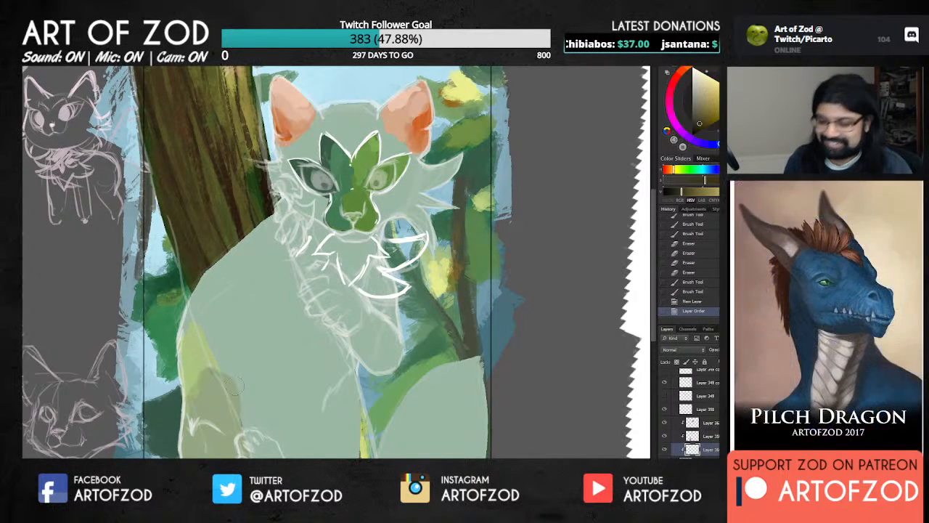
{"action": "left_click_drag", "start_coordinate": [192, 313], "coordinate": [184, 331]}
{"action": "left_click_drag", "start_coordinate": [190, 314], "coordinate": [194, 331]}
{"action": "left_click", "coordinate": [187, 321], "text": "alt"}
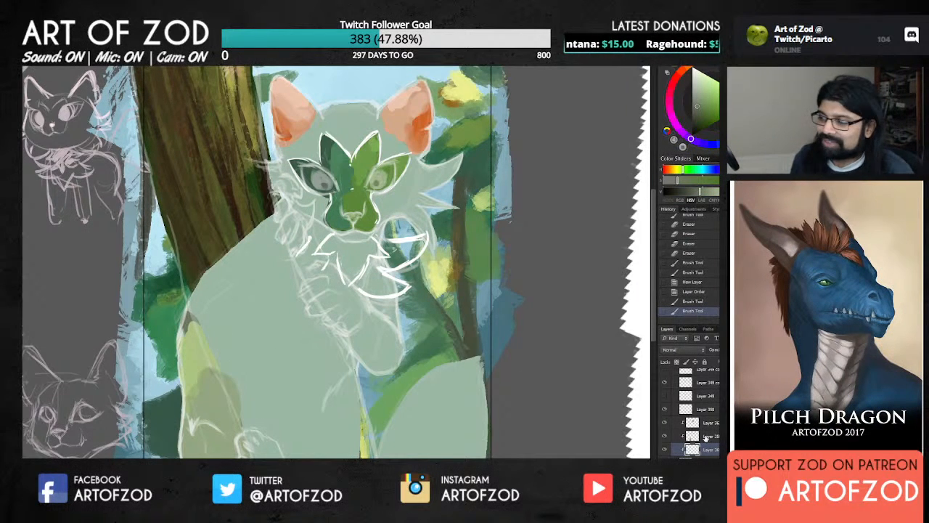
{"action": "left_click_drag", "start_coordinate": [706, 438], "coordinate": [707, 430]}
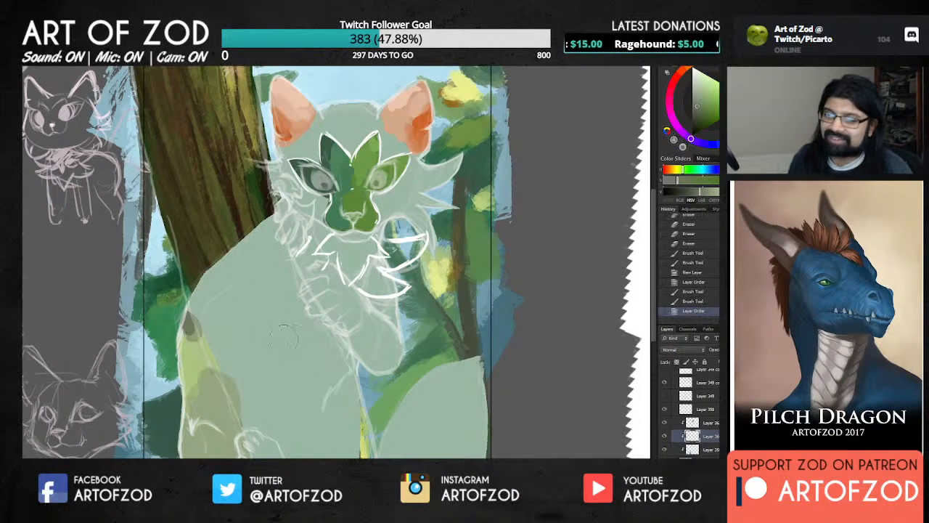
Extend the sampled olive tone from the tip down over the yellow-green patch on the cat's flank.
{"action": "left_click_drag", "start_coordinate": [191, 319], "coordinate": [193, 339]}
{"action": "left_click", "coordinate": [191, 335], "text": "alt"}
{"action": "mouse_move", "coordinate": [189, 326]}
{"action": "left_mouse_down"}
{"action": "mouse_move", "coordinate": [186, 355]}
{"action": "mouse_move", "coordinate": [204, 365]}
{"action": "mouse_move", "coordinate": [199, 382]}
{"action": "left_mouse_up"}
{"action": "mouse_move", "coordinate": [193, 359]}
{"action": "left_mouse_down"}
{"action": "mouse_move", "coordinate": [190, 396]}
{"action": "mouse_move", "coordinate": [201, 390]}
{"action": "left_mouse_up"}
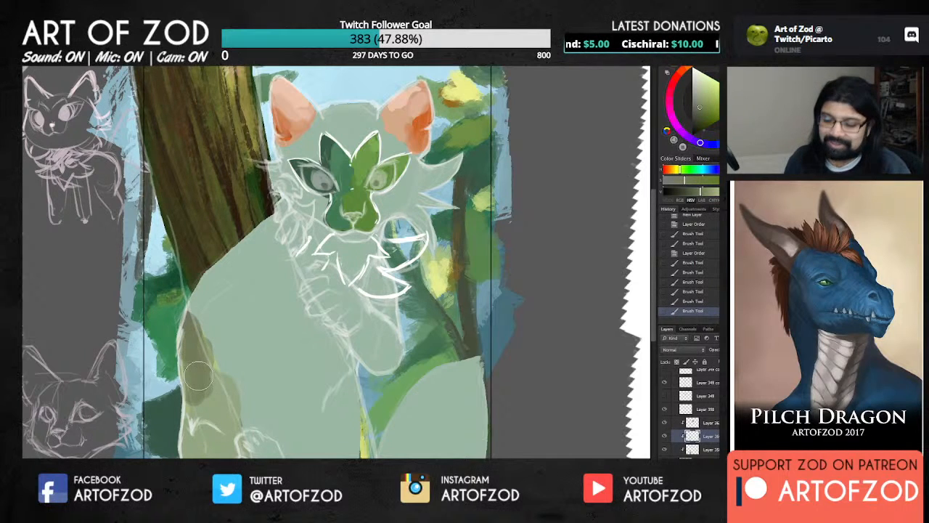
{"action": "key", "text": "ctrl+minus"}
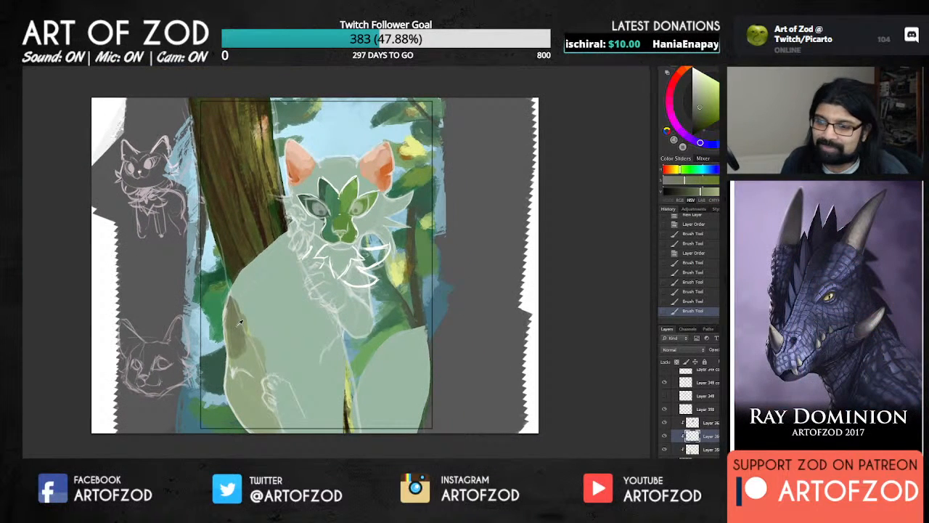
Fill the upper flank patch down to the paw with sampled olive greens, covering the remaining light yellow-green.
{"action": "left_click", "coordinate": [240, 324], "text": "alt"}
{"action": "mouse_move", "coordinate": [235, 316]}
{"action": "left_mouse_down"}
{"action": "mouse_move", "coordinate": [242, 355]}
{"action": "mouse_move", "coordinate": [238, 322]}
{"action": "mouse_move", "coordinate": [259, 367]}
{"action": "mouse_move", "coordinate": [234, 357]}
{"action": "mouse_move", "coordinate": [236, 369]}
{"action": "left_mouse_up"}
{"action": "left_click", "coordinate": [247, 351], "text": "alt"}
{"action": "left_click", "coordinate": [238, 335], "text": "alt"}
{"action": "left_click", "coordinate": [246, 363], "text": "alt"}
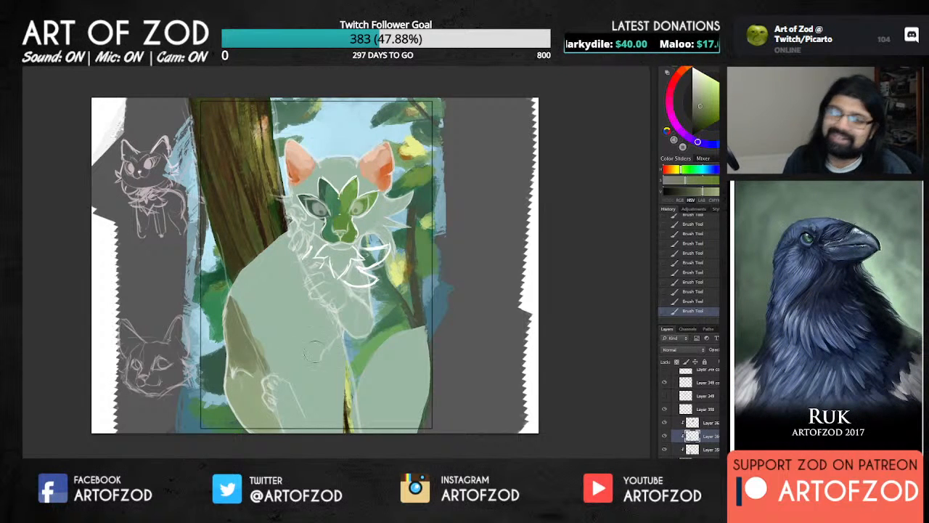
{"action": "left_click_drag", "start_coordinate": [236, 325], "coordinate": [237, 344]}
{"action": "left_click", "coordinate": [236, 371], "text": "alt"}
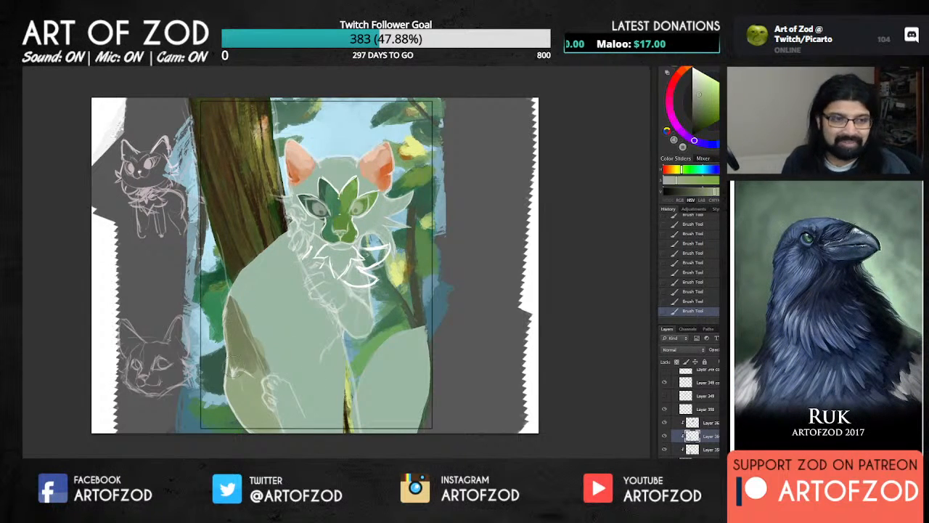
Smooth the middle of the flank patch with sampled in-between olives, carrying the colour down below the sketched fur tuft.
{"action": "left_click", "coordinate": [239, 362], "text": "alt"}
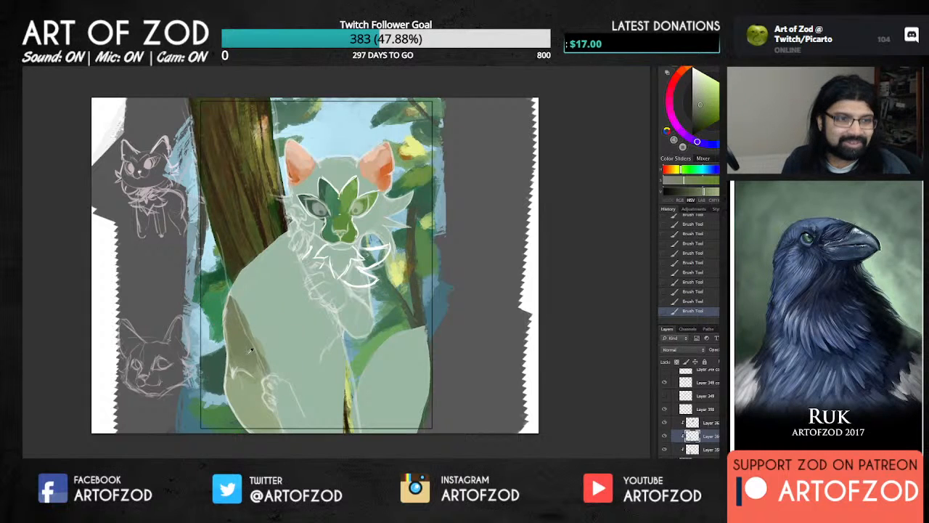
{"action": "left_click", "coordinate": [249, 344], "text": "alt"}
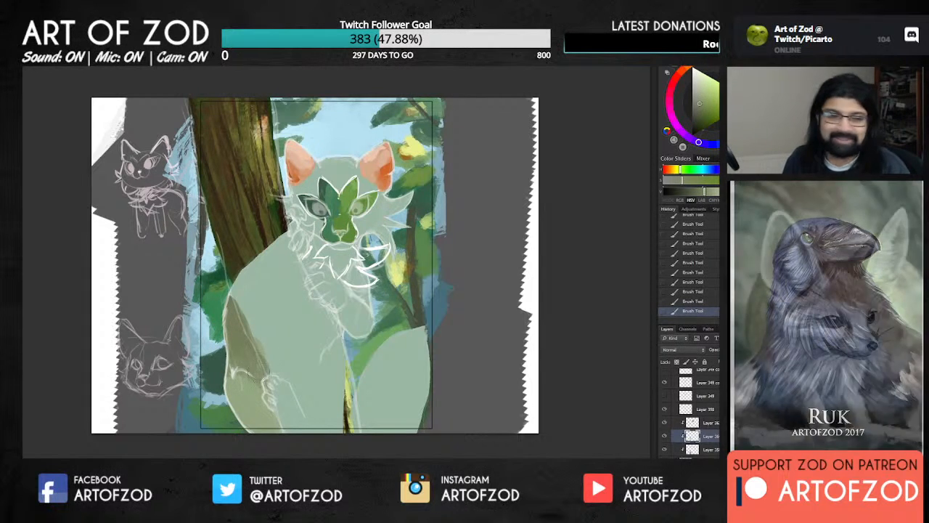
{"action": "left_click", "coordinate": [246, 345], "text": "alt"}
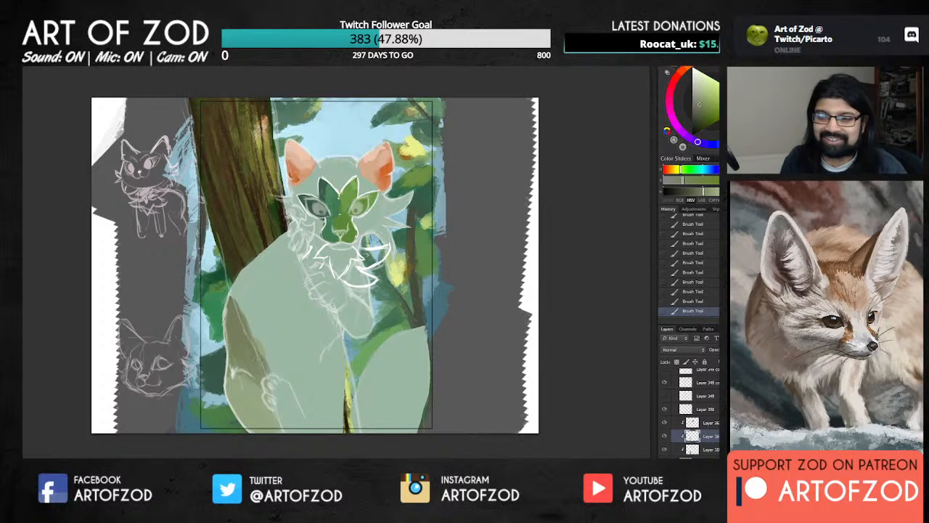
{"action": "left_click", "coordinate": [233, 362], "text": "alt"}
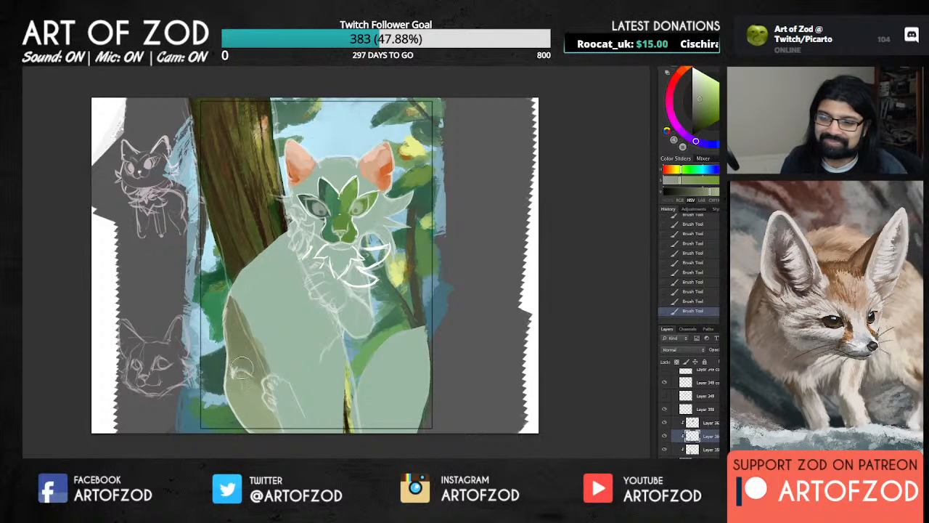
{"action": "left_click", "coordinate": [252, 381], "text": "alt"}
{"action": "left_click", "coordinate": [254, 382], "text": "alt"}
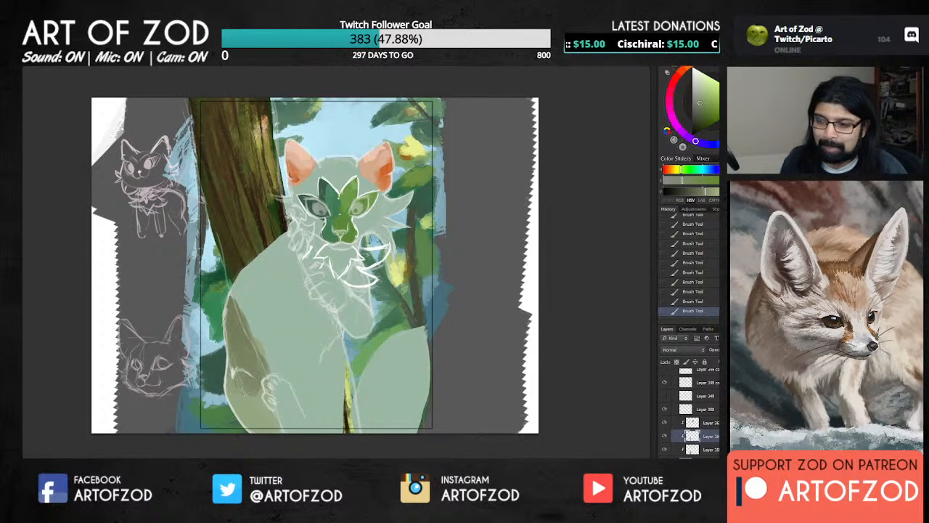
Paint a darker olive shadow beside the paw and blend it into the flank patch with sampled tones.
{"action": "left_click", "coordinate": [701, 115]}
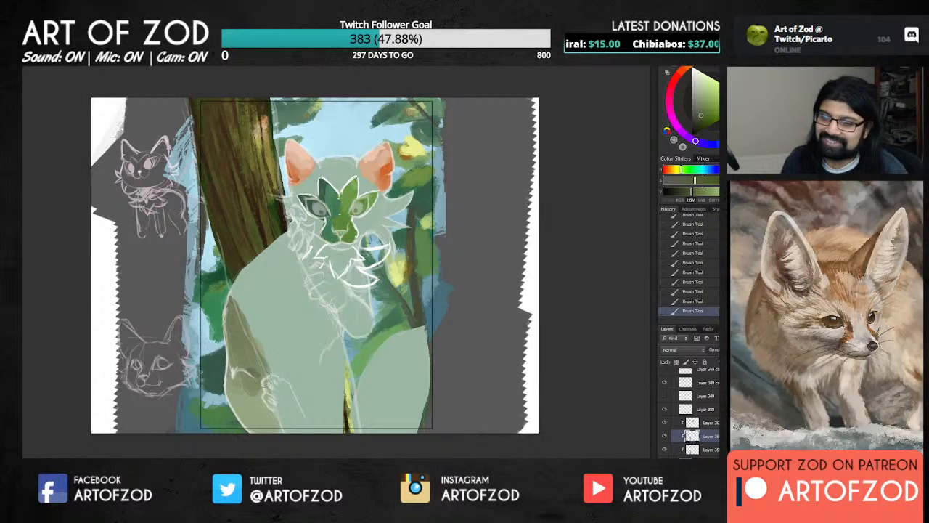
{"action": "left_click", "coordinate": [256, 374], "text": "alt"}
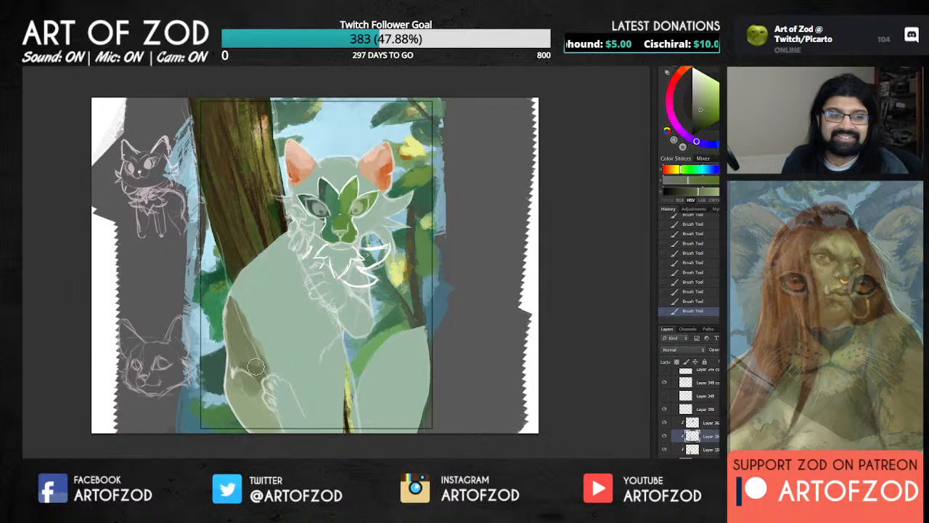
{"action": "left_click", "coordinate": [254, 370], "text": "alt"}
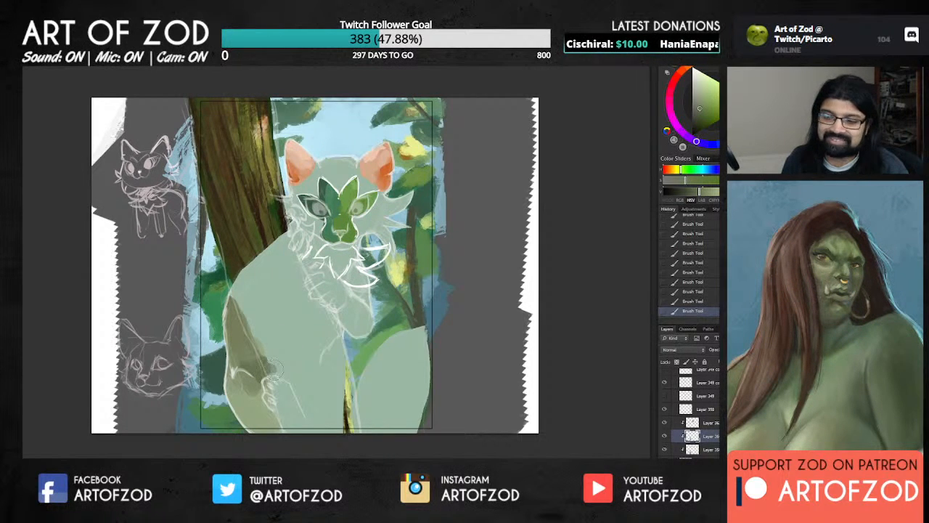
{"action": "left_click", "coordinate": [253, 364], "text": "alt"}
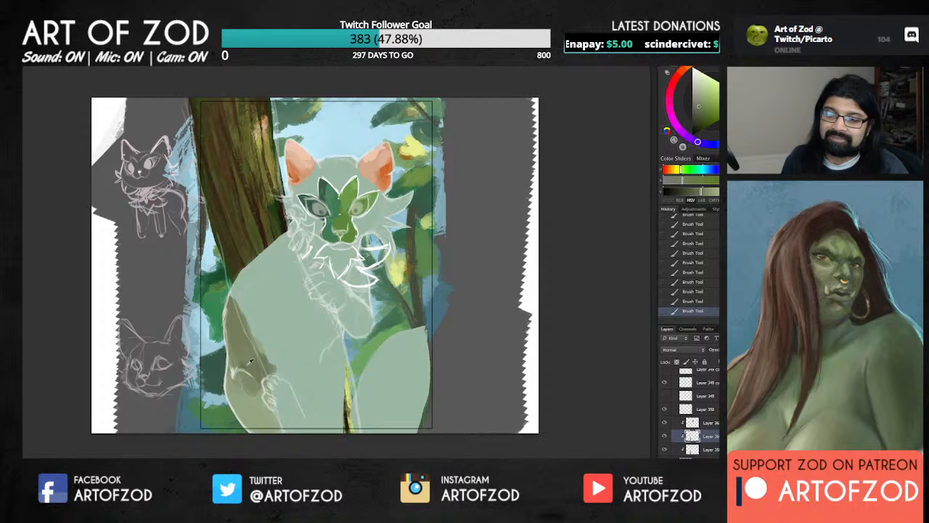
{"action": "left_click", "coordinate": [247, 366], "text": "alt"}
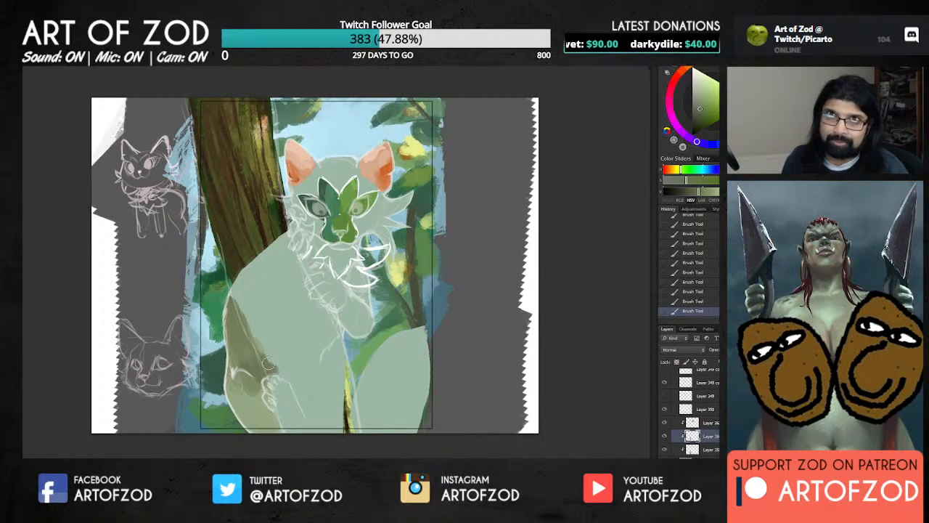
{"action": "left_click", "coordinate": [269, 360], "text": "alt"}
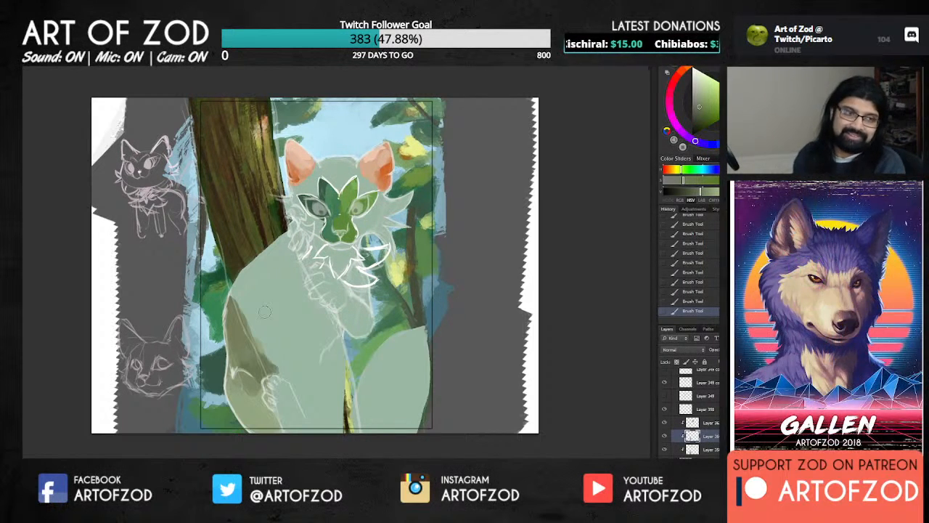
Extend the muted olive over the lower part of the flank patch beside the paw, using sampled mid-tones.
{"action": "left_click", "coordinate": [246, 374], "text": "alt"}
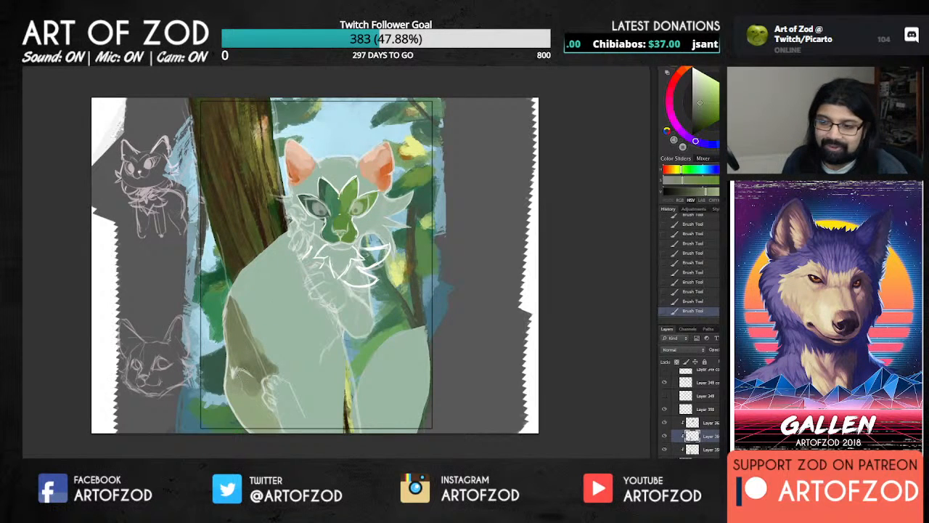
{"action": "left_click", "coordinate": [250, 381], "text": "alt"}
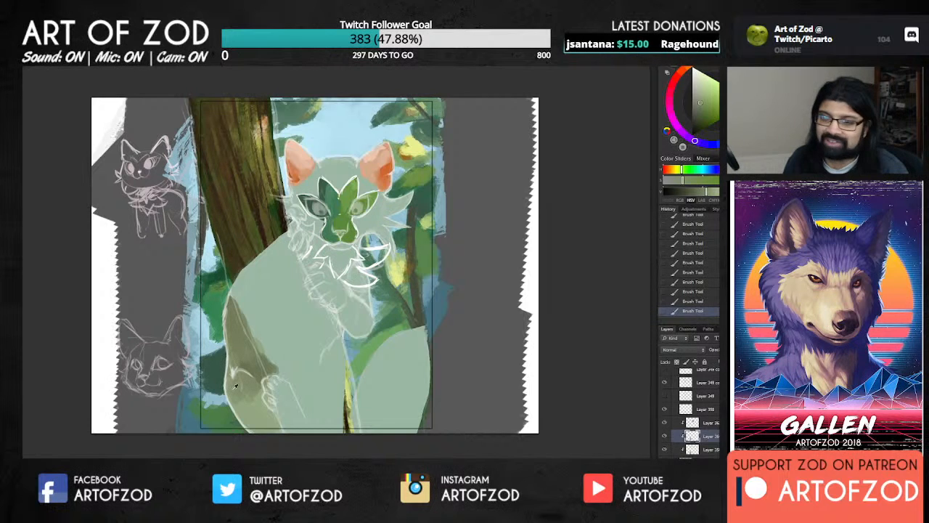
{"action": "left_click", "coordinate": [236, 390], "text": "alt"}
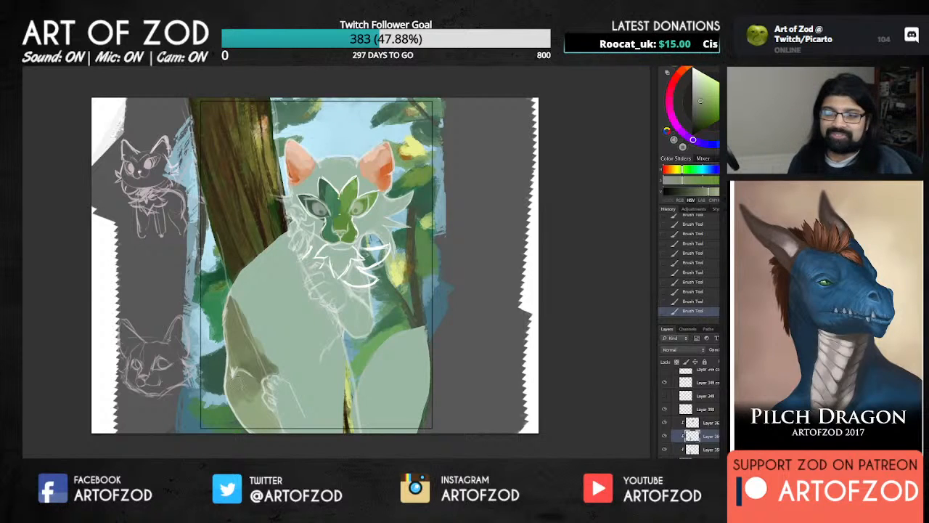
{"action": "left_click", "coordinate": [248, 363], "text": "alt"}
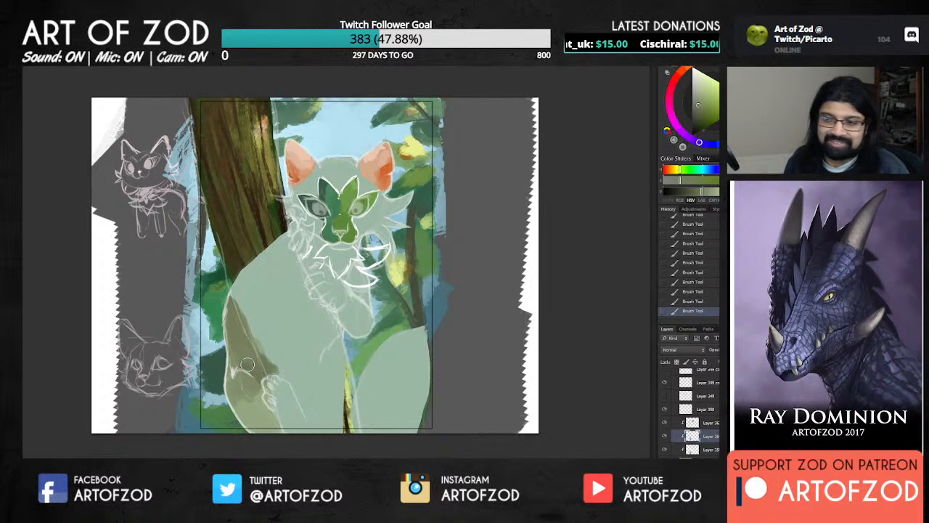
{"action": "left_click", "coordinate": [248, 364], "text": "alt"}
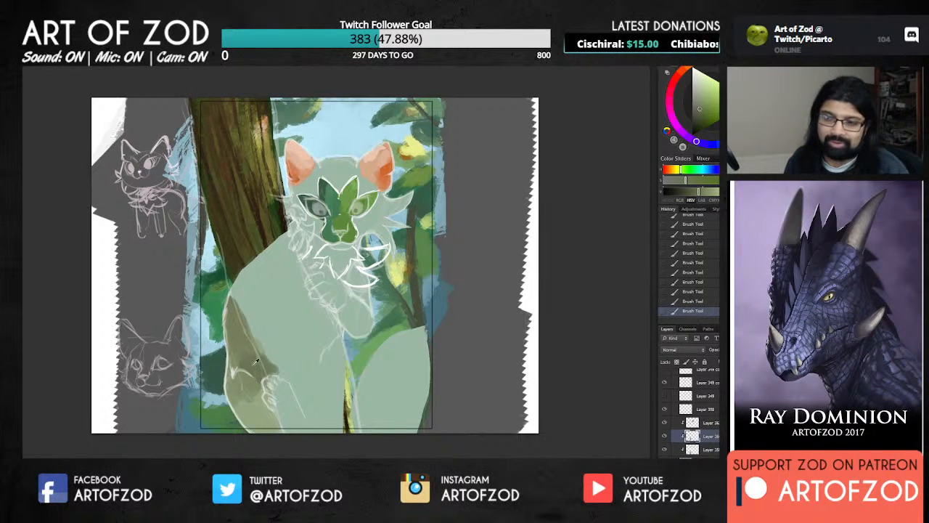
Blend the flank patch's lower area with sampled olives, and extend its upper tip along the body's edge.
{"action": "left_click", "coordinate": [251, 378], "text": "alt"}
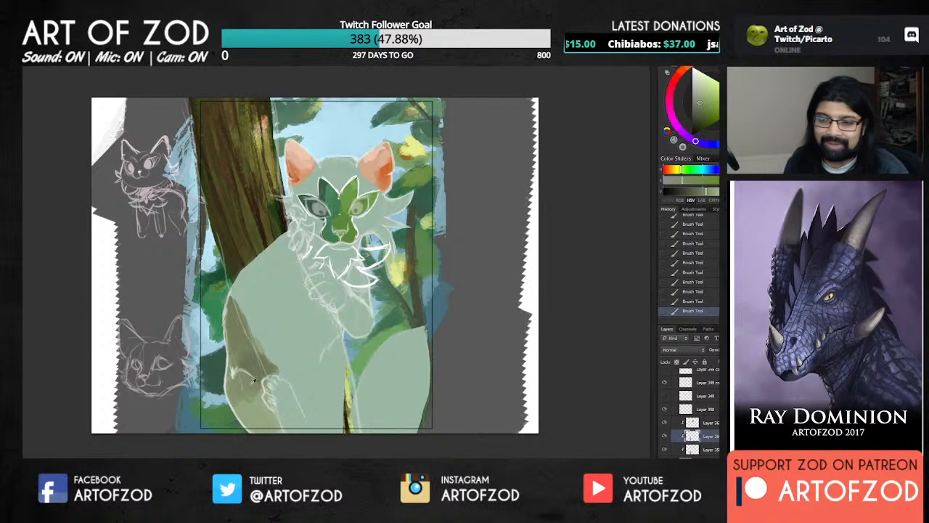
{"action": "left_click", "coordinate": [243, 396], "text": "alt"}
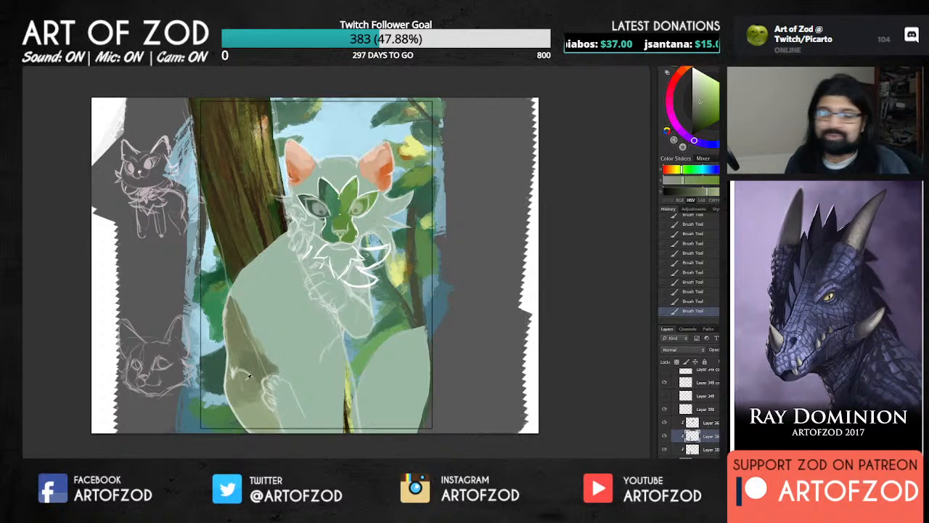
{"action": "left_click", "coordinate": [249, 385], "text": "alt"}
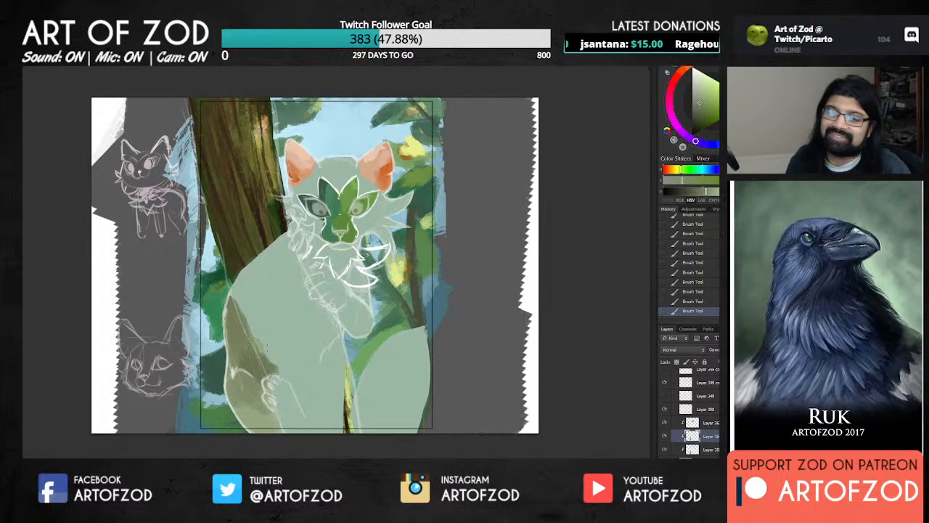
{"action": "left_click", "coordinate": [244, 356], "text": "alt"}
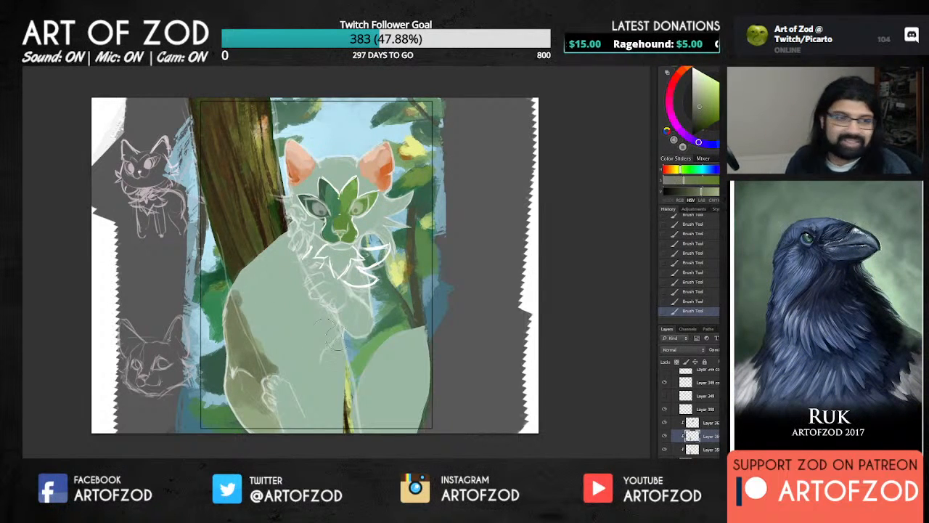
Blend the lower flank patch beside the paw with sampled olives, carrying the colour down to the body's lower edge.
{"action": "left_click", "coordinate": [257, 383], "text": "alt"}
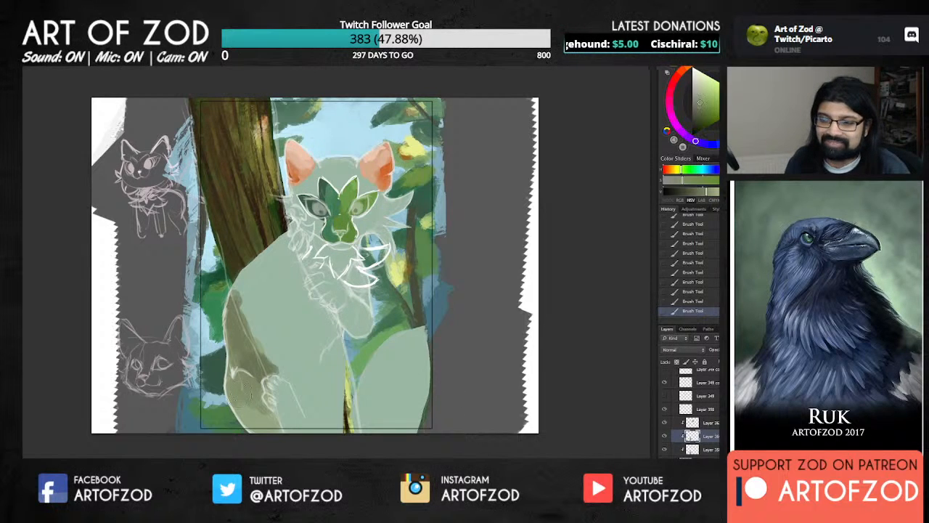
{"action": "mouse_move", "coordinate": [244, 407]}
{"action": "left_mouse_down"}
{"action": "mouse_move", "coordinate": [267, 422]}
{"action": "mouse_move", "coordinate": [255, 425]}
{"action": "mouse_move", "coordinate": [277, 428]}
{"action": "left_mouse_up"}
{"action": "left_click", "coordinate": [255, 408], "text": "alt"}
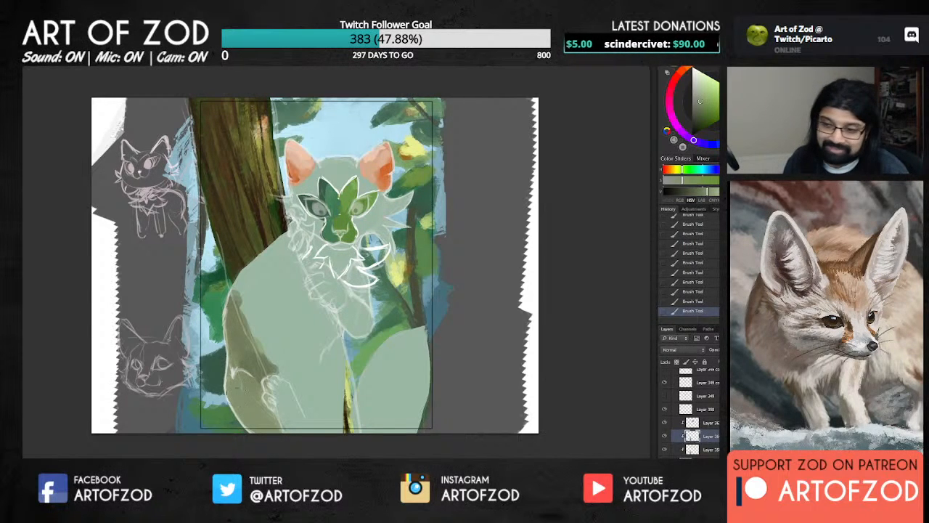
{"action": "left_click", "coordinate": [244, 354], "text": "alt"}
{"action": "left_click", "coordinate": [250, 360], "text": "alt"}
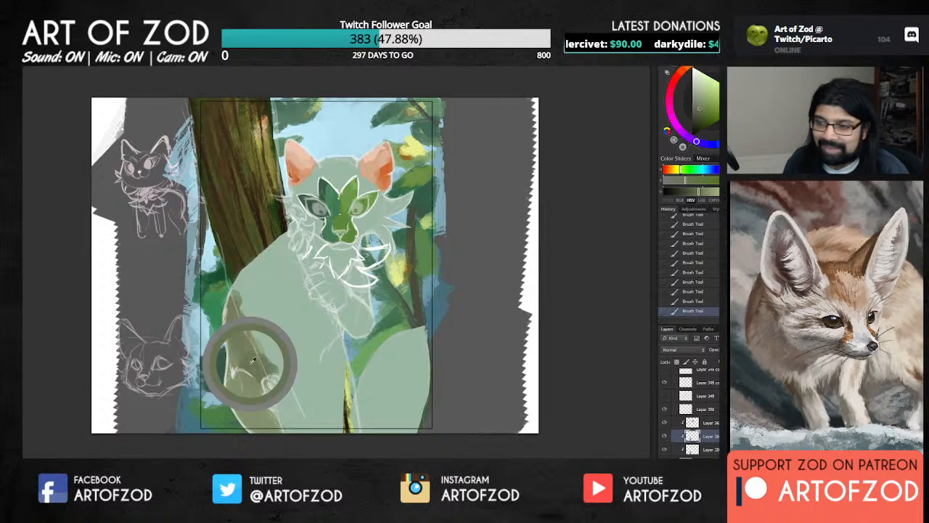
Smooth the upper and middle flank patch with sampled dark and mid olives, working along the body's outer edge.
{"action": "left_click", "coordinate": [232, 243], "text": "alt"}
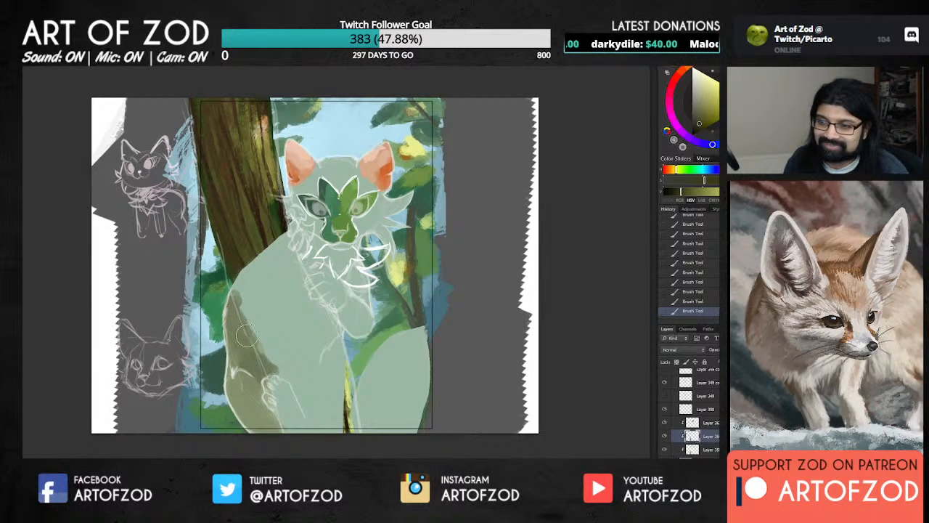
{"action": "left_click", "coordinate": [247, 340], "text": "alt"}
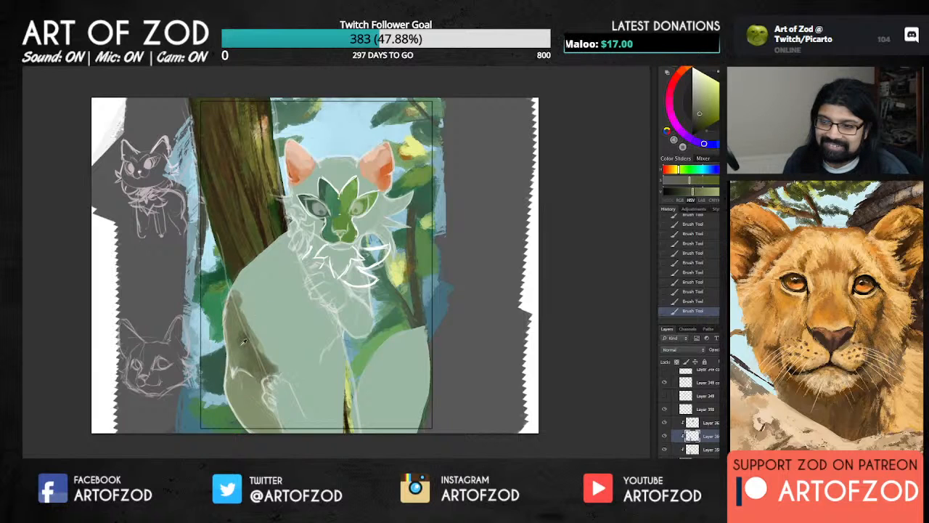
{"action": "left_click", "coordinate": [248, 357], "text": "alt"}
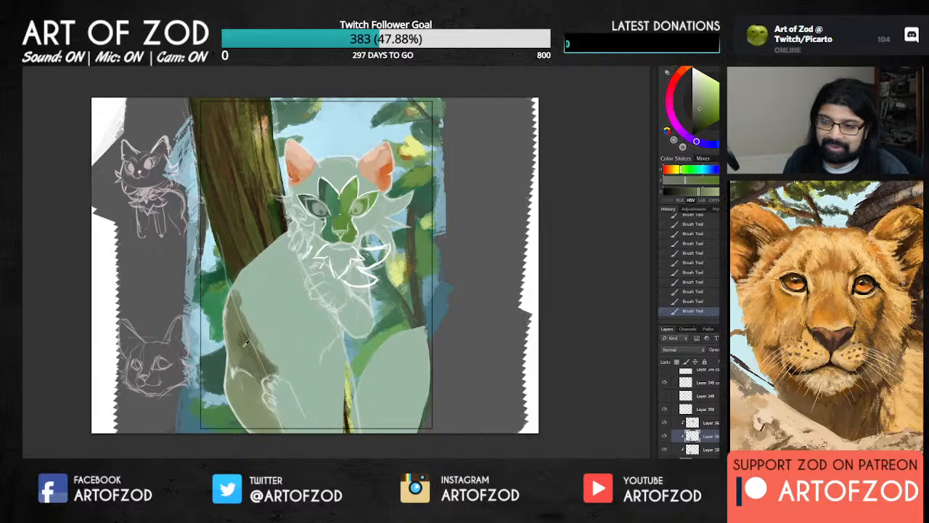
{"action": "left_click", "coordinate": [245, 344], "text": "alt"}
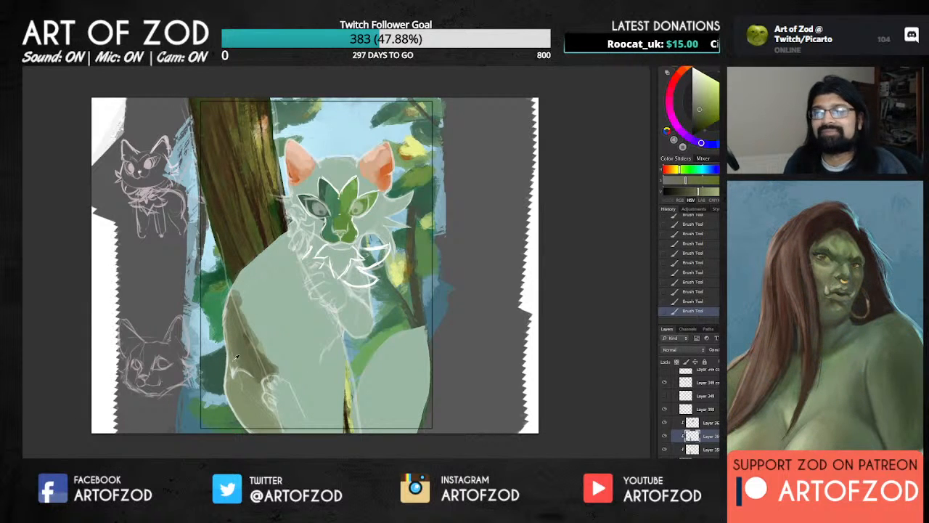
{"action": "left_click", "coordinate": [236, 356], "text": "alt"}
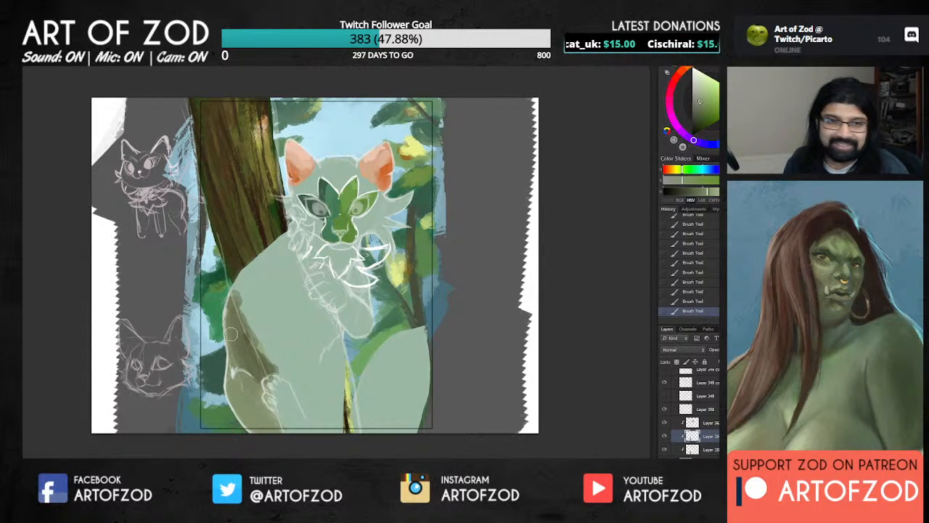
{"action": "left_click", "coordinate": [236, 387], "text": "alt"}
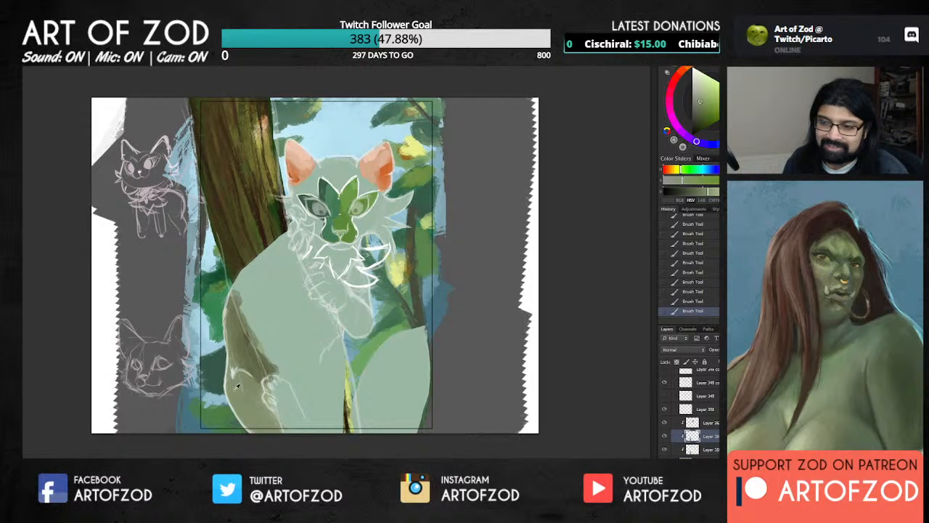
{"action": "left_click", "coordinate": [236, 387], "text": "alt"}
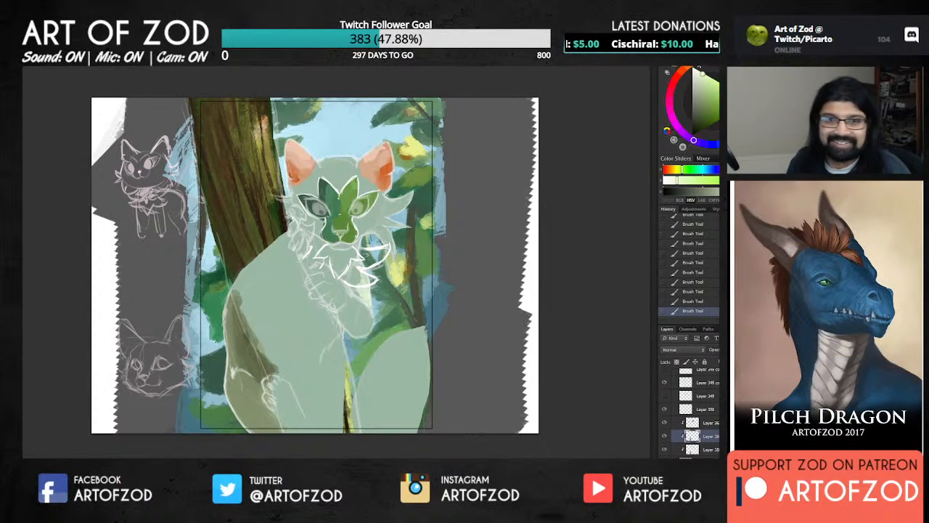
Paint a pale cream highlight along the outer side of the raised paw and blend it with sampled light greens.
{"action": "left_click", "coordinate": [704, 143]}
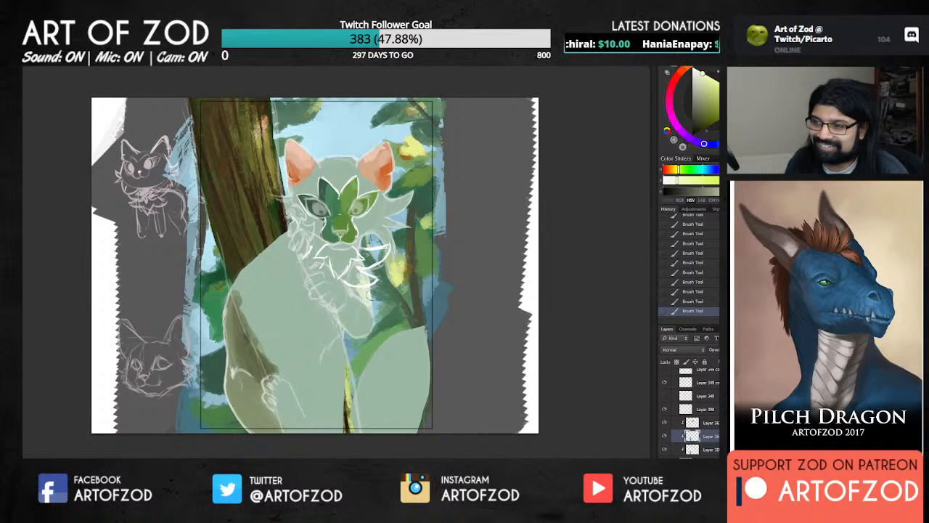
{"action": "left_click", "coordinate": [369, 314], "text": "alt"}
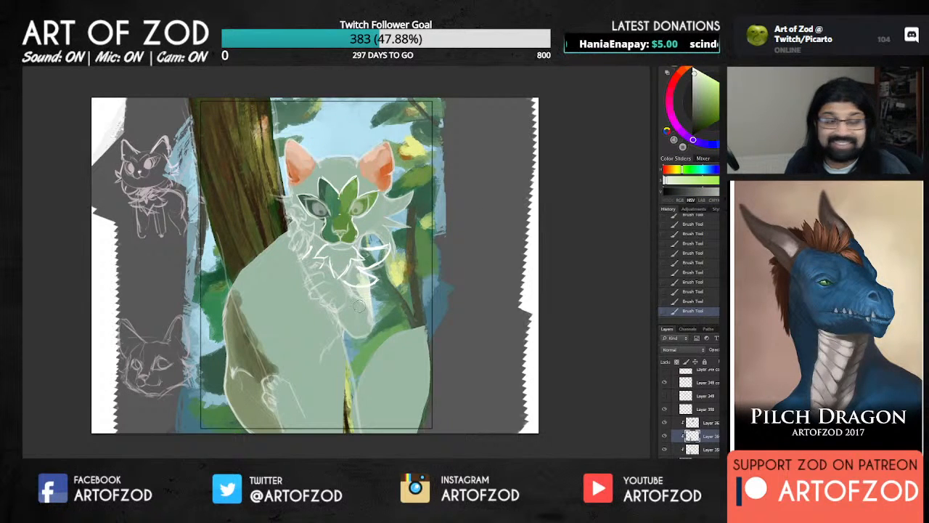
{"action": "left_click", "coordinate": [363, 319], "text": "alt"}
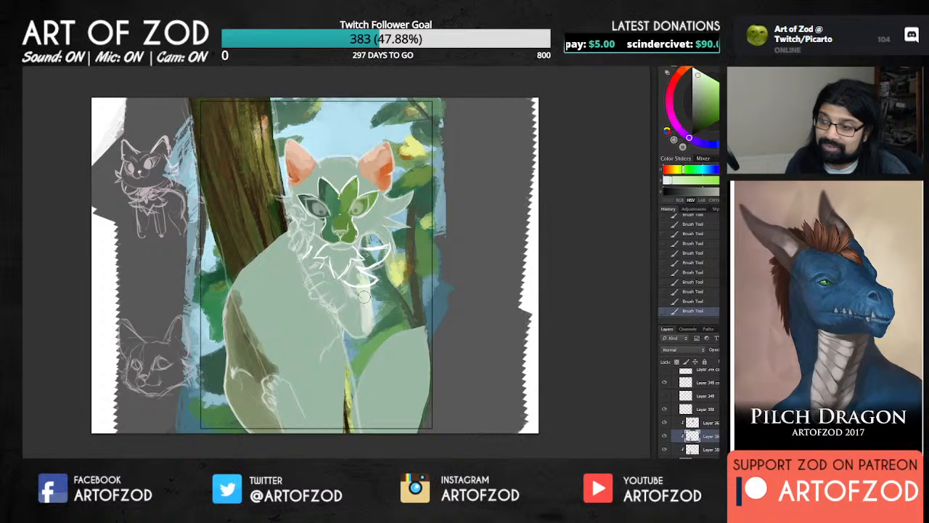
{"action": "left_click", "coordinate": [360, 296], "text": "alt"}
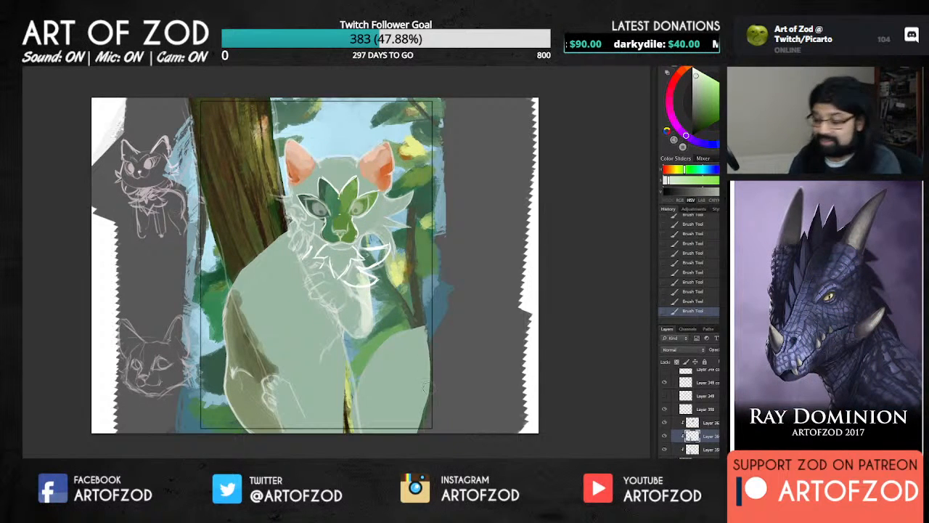
{"action": "left_click", "coordinate": [363, 328], "text": "alt"}
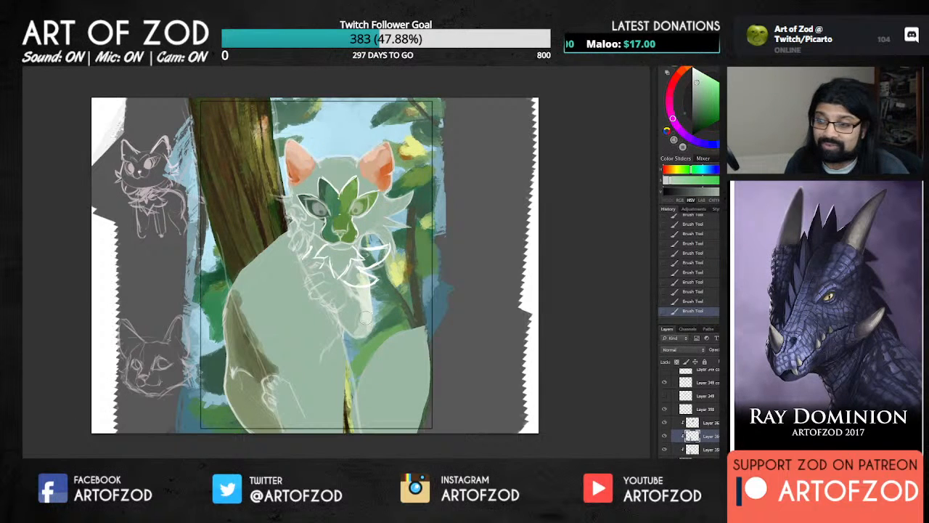
{"action": "left_click", "coordinate": [367, 318], "text": "alt"}
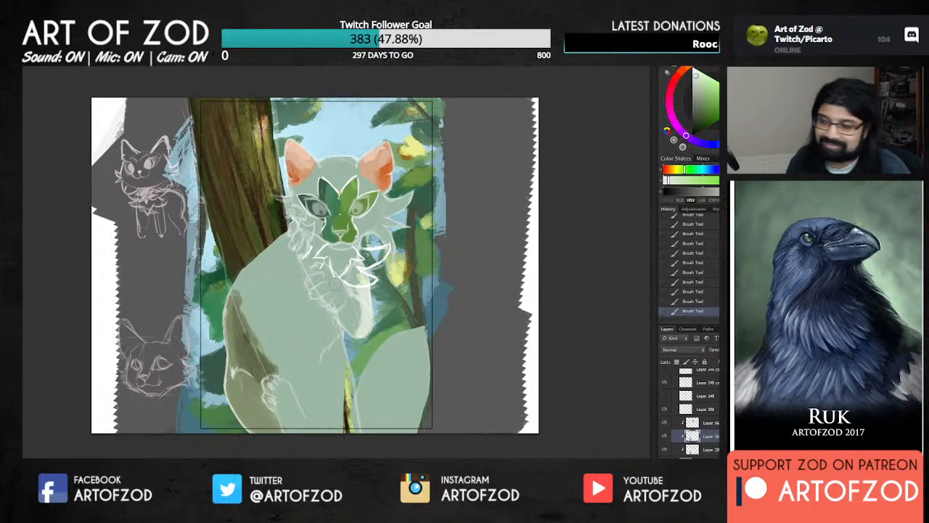
{"action": "left_click", "coordinate": [359, 325], "text": "alt"}
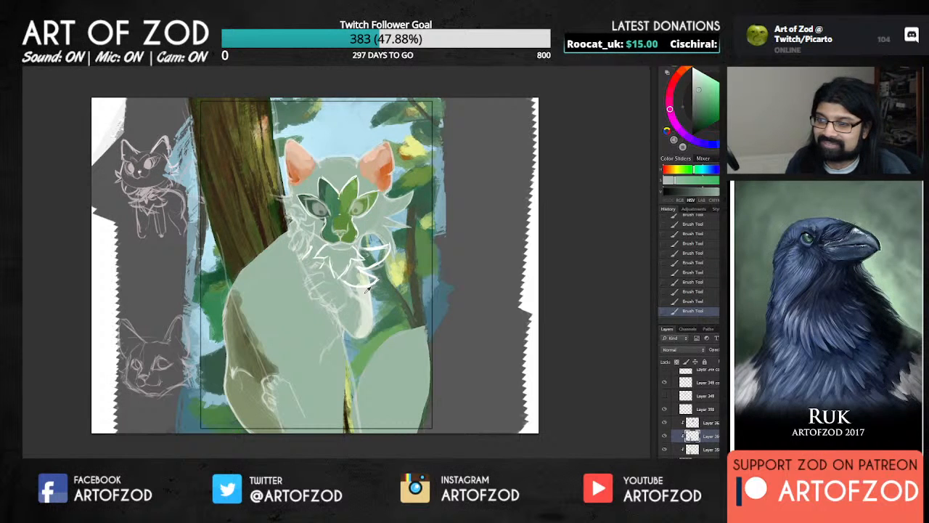
Block in a pale yellow patch on the chest between the neck fur and the raised paw.
{"action": "left_click", "coordinate": [331, 305], "text": "alt"}
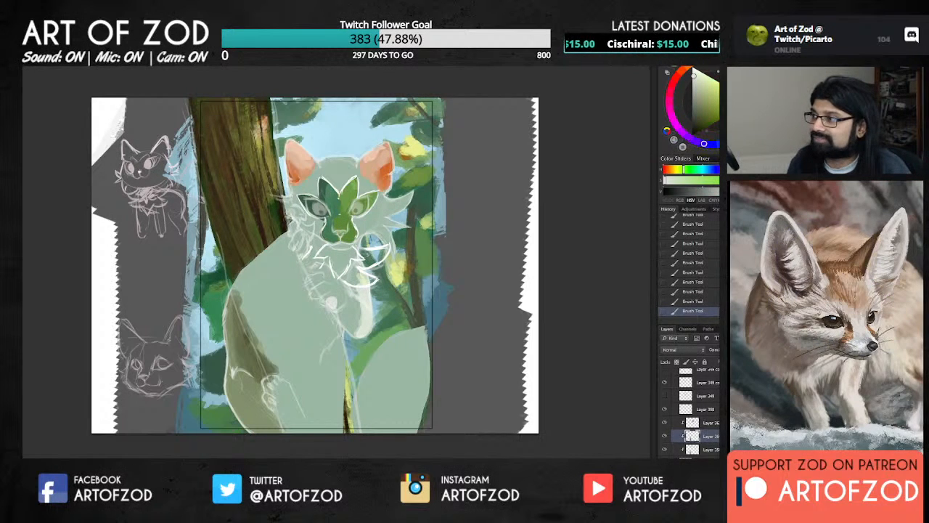
{"action": "mouse_move", "coordinate": [325, 290]}
{"action": "left_mouse_down"}
{"action": "mouse_move", "coordinate": [332, 305]}
{"action": "mouse_move", "coordinate": [317, 283]}
{"action": "mouse_move", "coordinate": [324, 290]}
{"action": "left_mouse_up"}
{"action": "left_click", "coordinate": [704, 87]}
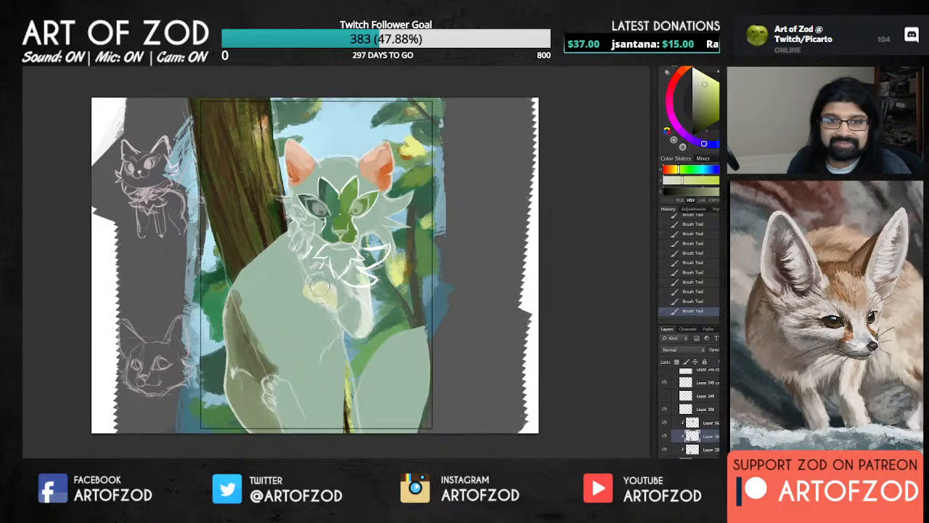
Block in a muted olive-brown patch on the neck beside the sketched leaf collar, extending it with sampled tones.
{"action": "left_click", "coordinate": [699, 103]}
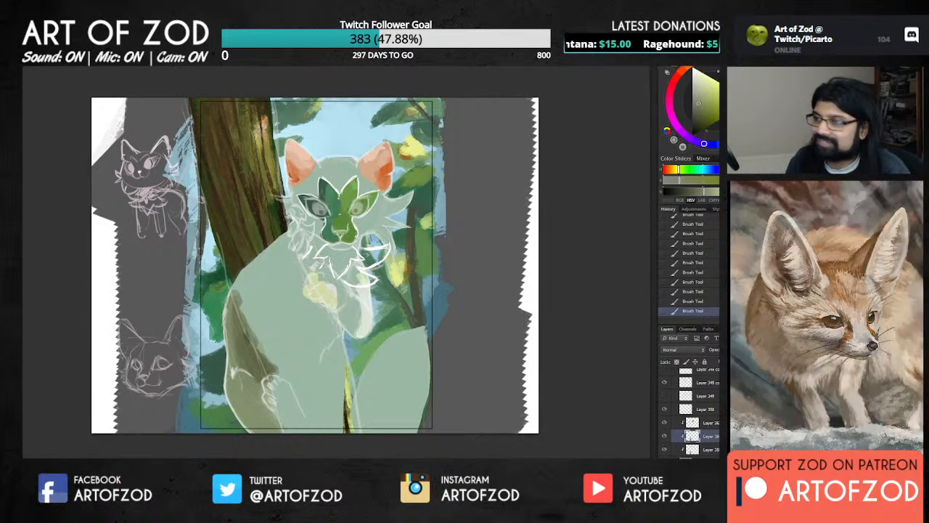
{"action": "mouse_move", "coordinate": [305, 259]}
{"action": "left_mouse_down"}
{"action": "mouse_move", "coordinate": [317, 260]}
{"action": "mouse_move", "coordinate": [318, 246]}
{"action": "mouse_move", "coordinate": [322, 252]}
{"action": "left_mouse_up"}
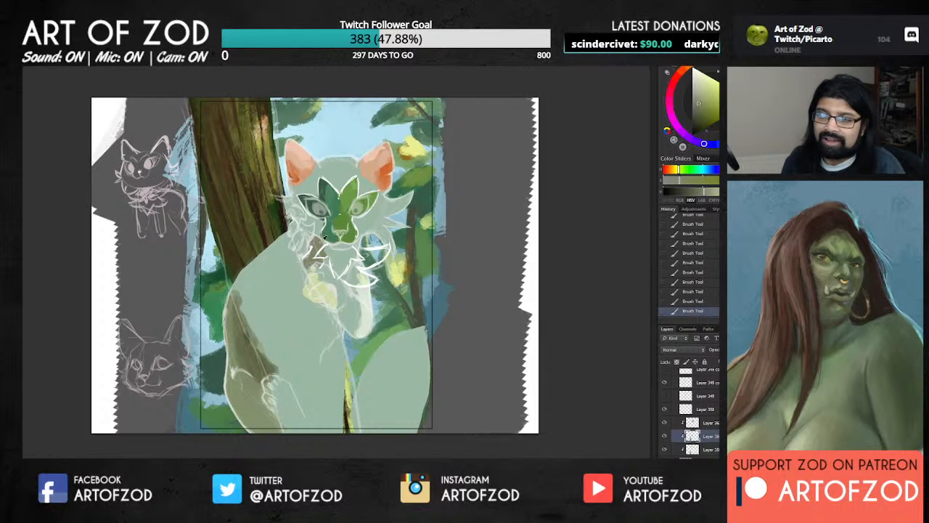
{"action": "left_click", "coordinate": [321, 240], "text": "alt"}
{"action": "left_click", "coordinate": [322, 240], "text": "alt"}
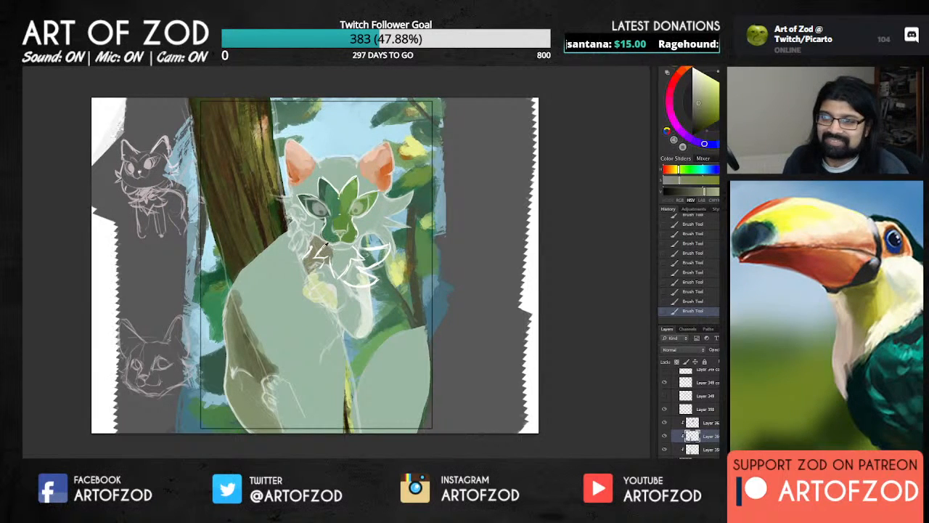
{"action": "left_click", "coordinate": [325, 246], "text": "alt"}
{"action": "left_click", "coordinate": [326, 254], "text": "alt"}
{"action": "left_click_drag", "start_coordinate": [329, 260], "coordinate": [321, 264]}
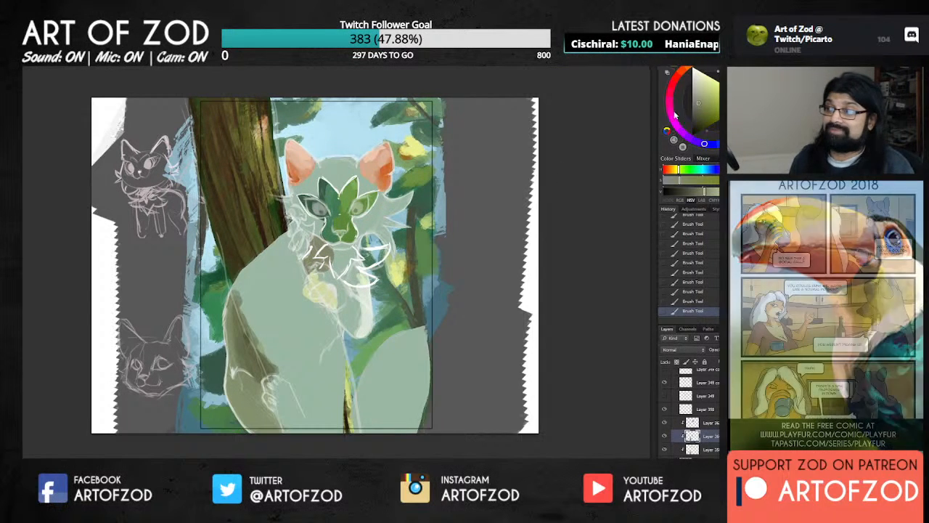
Paint darker olive markings on the cheek below the shaded eye and soften them with sampled in-between tones.
{"action": "left_click", "coordinate": [697, 107]}
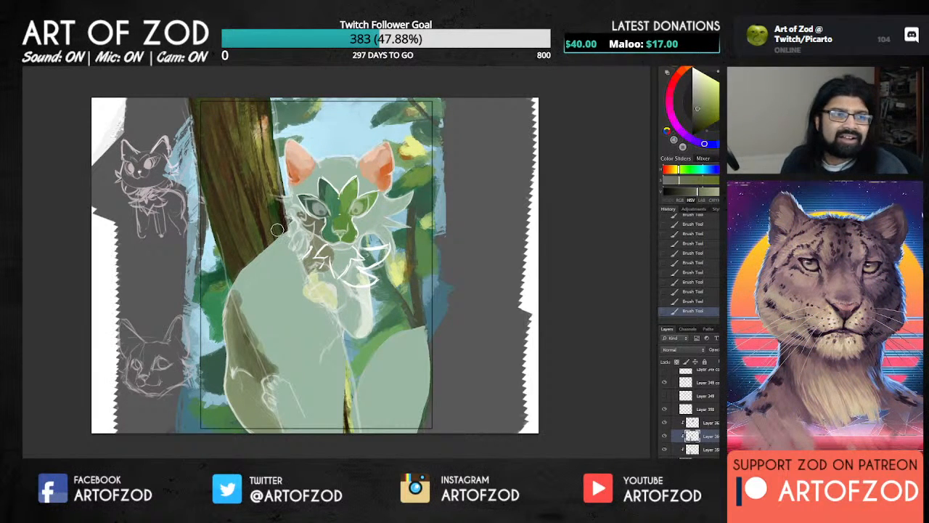
{"action": "left_click", "coordinate": [316, 283], "text": "alt"}
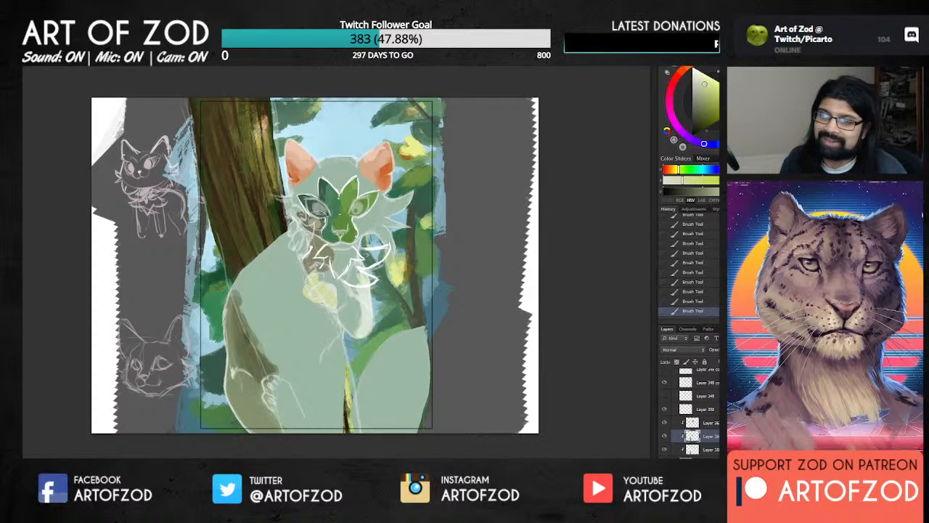
{"action": "left_click", "coordinate": [317, 222], "text": "alt"}
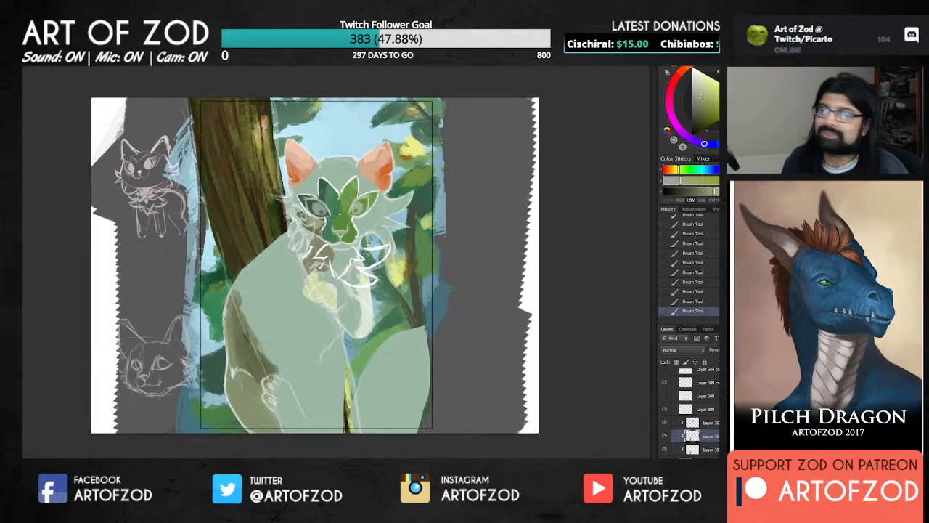
{"action": "left_click", "coordinate": [317, 229], "text": "alt"}
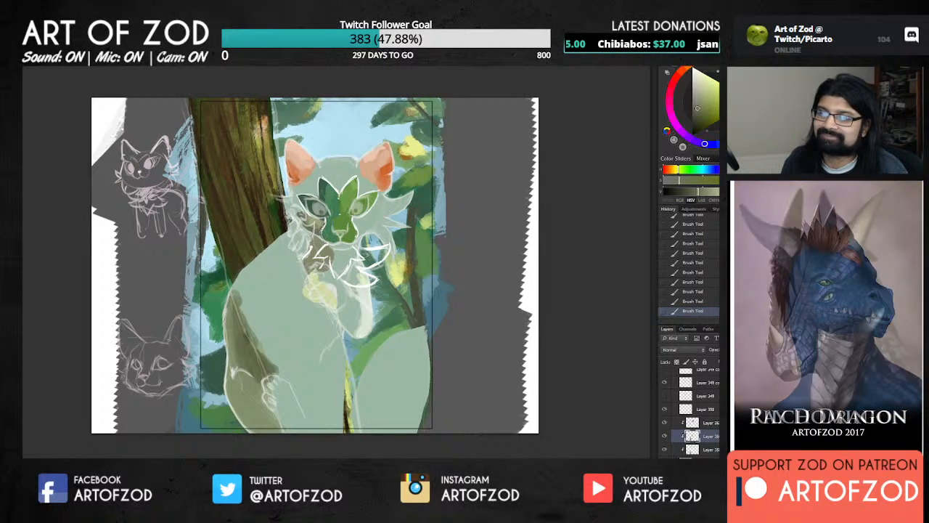
{"action": "left_click", "coordinate": [317, 229], "text": "alt"}
{"action": "left_click", "coordinate": [318, 225], "text": "alt"}
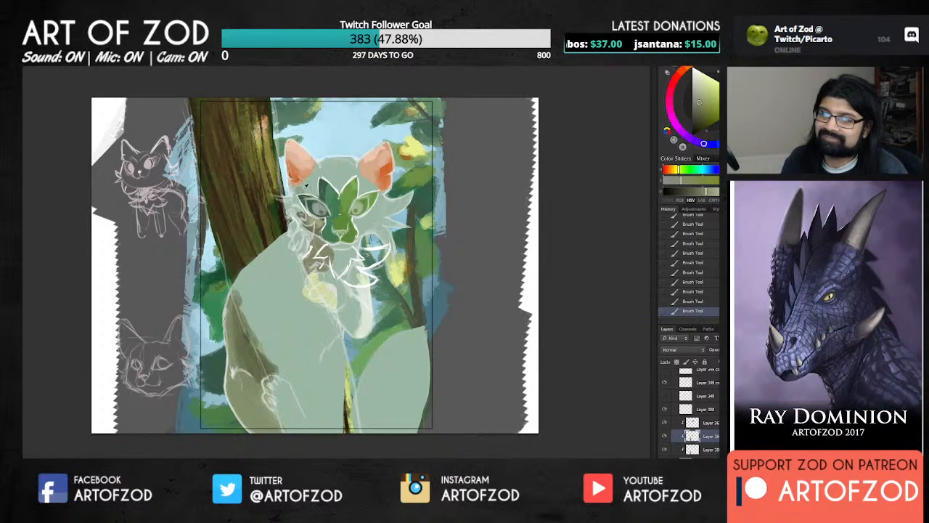
Paint sampled pale grey-greens over the forehead between the shaded ear and the leaf mask.
{"action": "left_click", "coordinate": [334, 171], "text": "alt"}
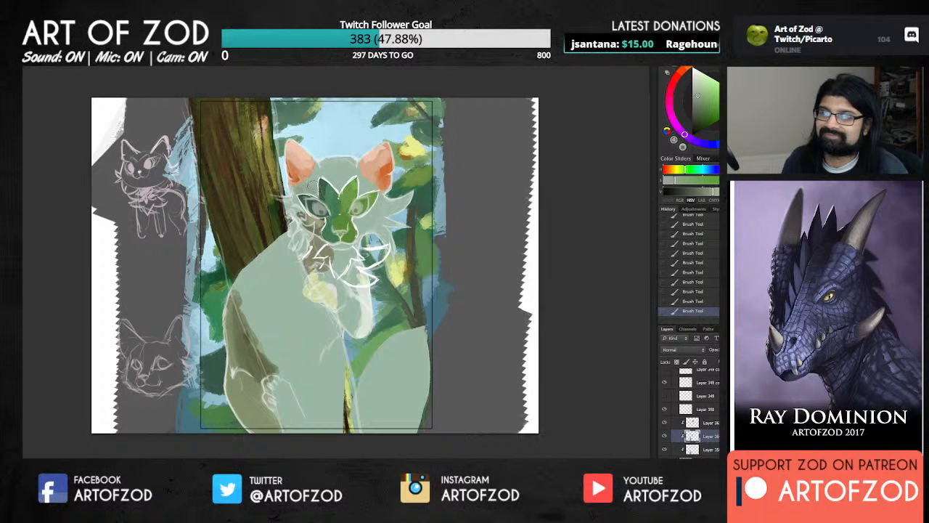
{"action": "left_click", "coordinate": [313, 180], "text": "alt"}
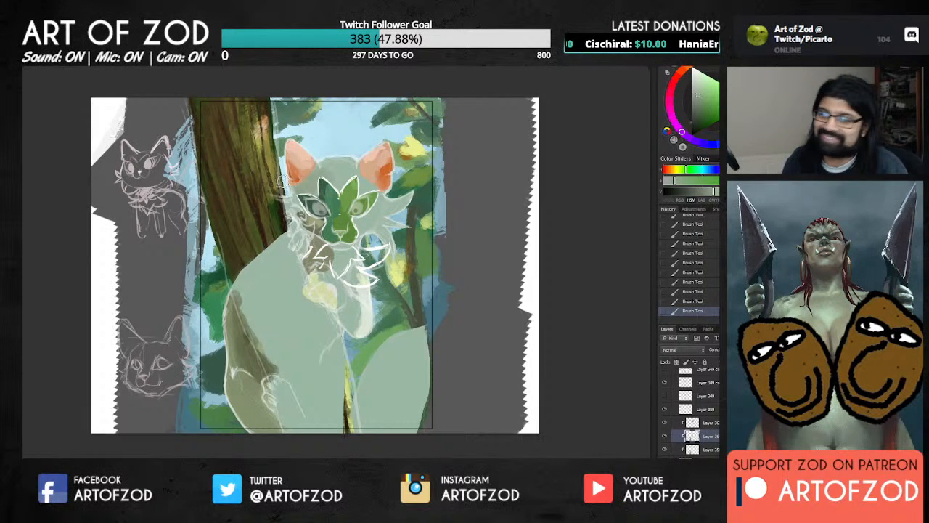
{"action": "left_click", "coordinate": [301, 191], "text": "alt"}
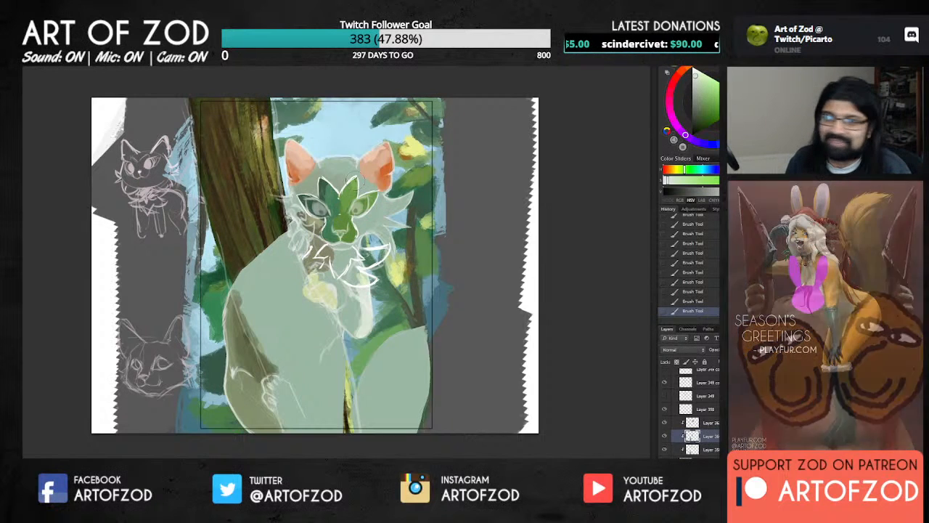
Paint a yellow-green patch on the forehead above the mask's centre and blend it towards the lit ear with sampled tones.
{"action": "left_click", "coordinate": [368, 194], "text": "alt"}
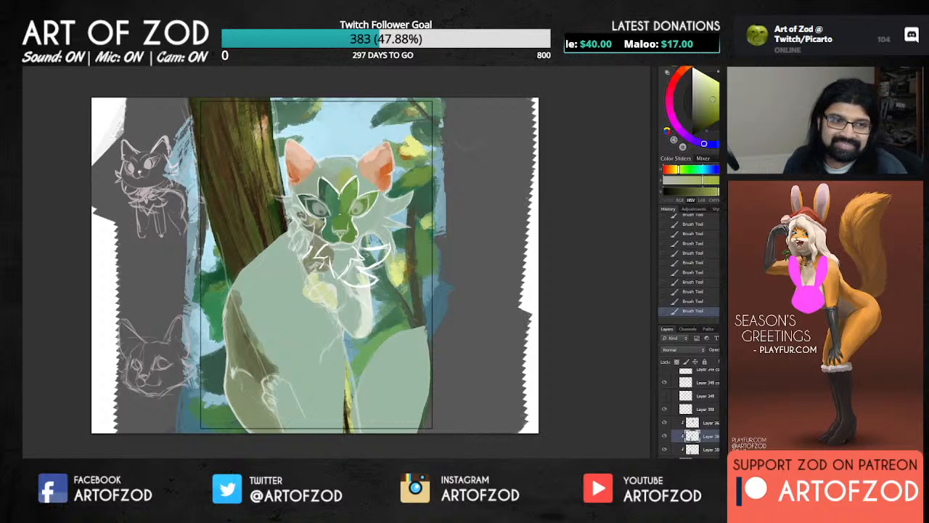
{"action": "left_click", "coordinate": [350, 177], "text": "alt"}
{"action": "left_click_drag", "start_coordinate": [348, 172], "coordinate": [346, 180]}
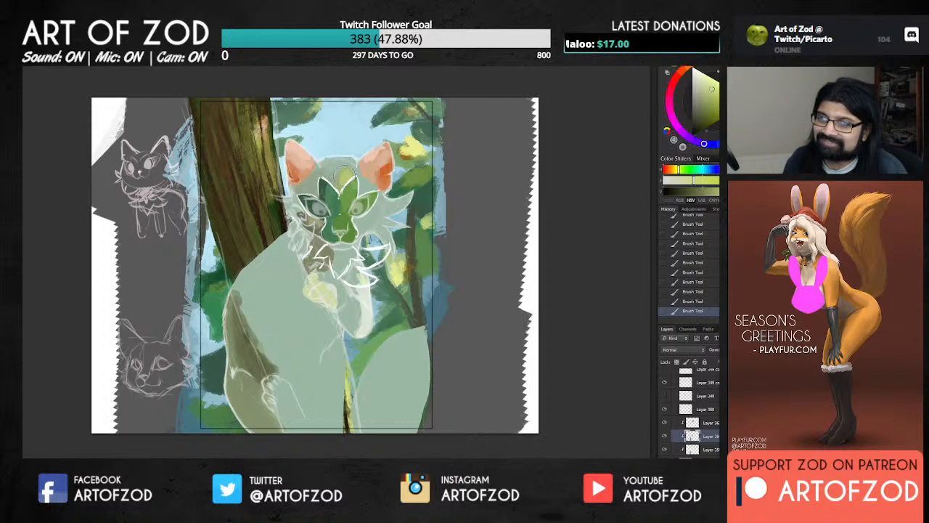
{"action": "left_click", "coordinate": [347, 178], "text": "alt"}
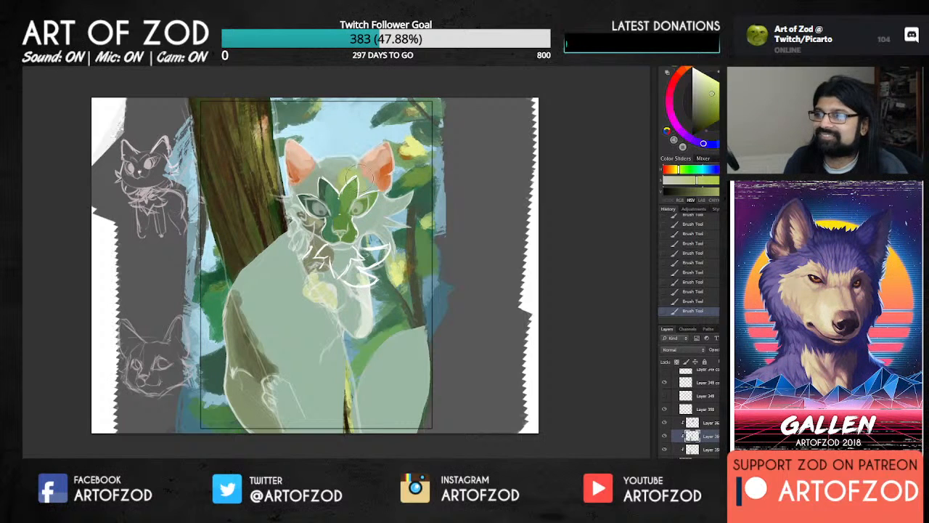
{"action": "left_click", "coordinate": [349, 174], "text": "alt"}
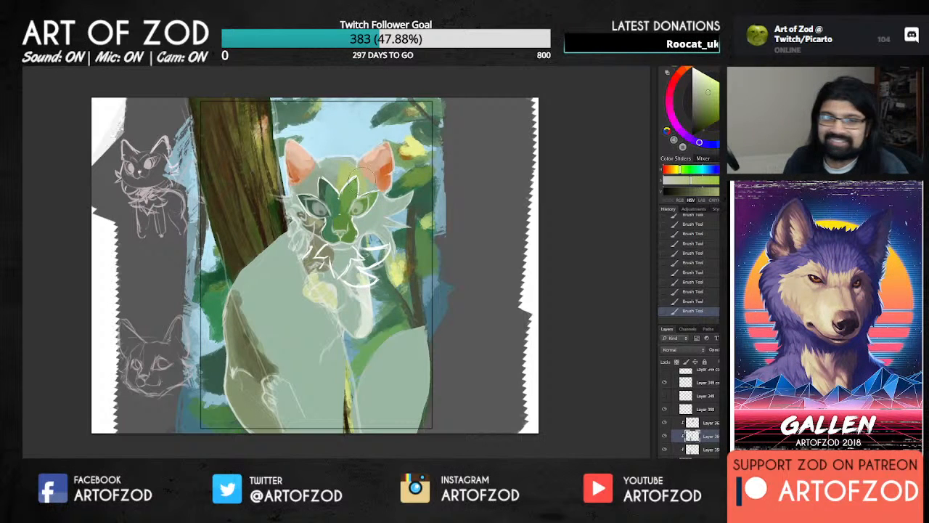
Paint pale yellow sampled from the sunlit leaf on the lit cheek's upper fur tuft and blend it towards the eye.
{"action": "left_click", "coordinate": [370, 156], "text": "alt"}
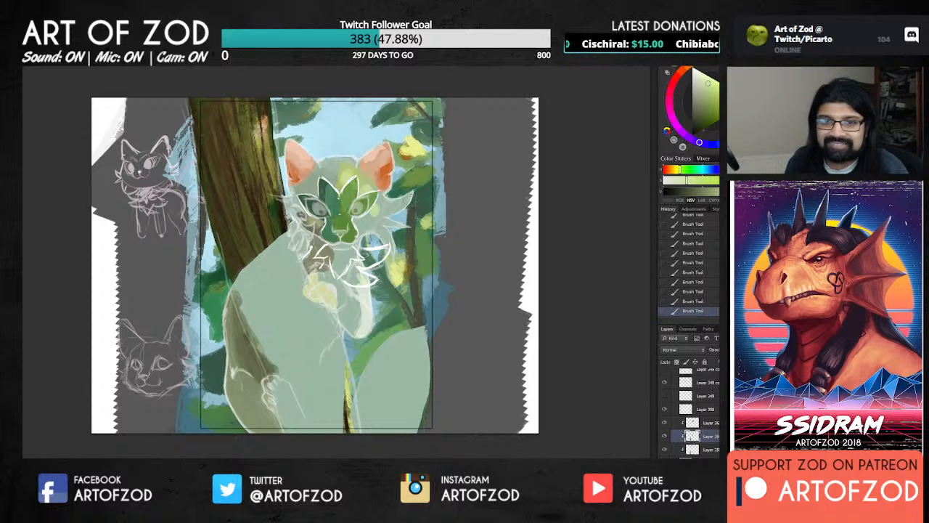
{"action": "left_click", "coordinate": [407, 152], "text": "alt"}
{"action": "left_click", "coordinate": [707, 77]}
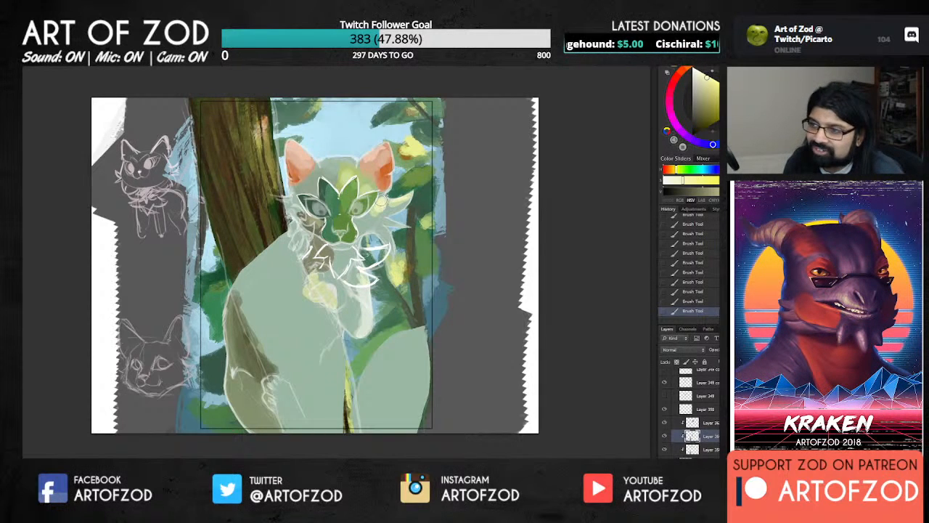
{"action": "left_click", "coordinate": [373, 210], "text": "alt"}
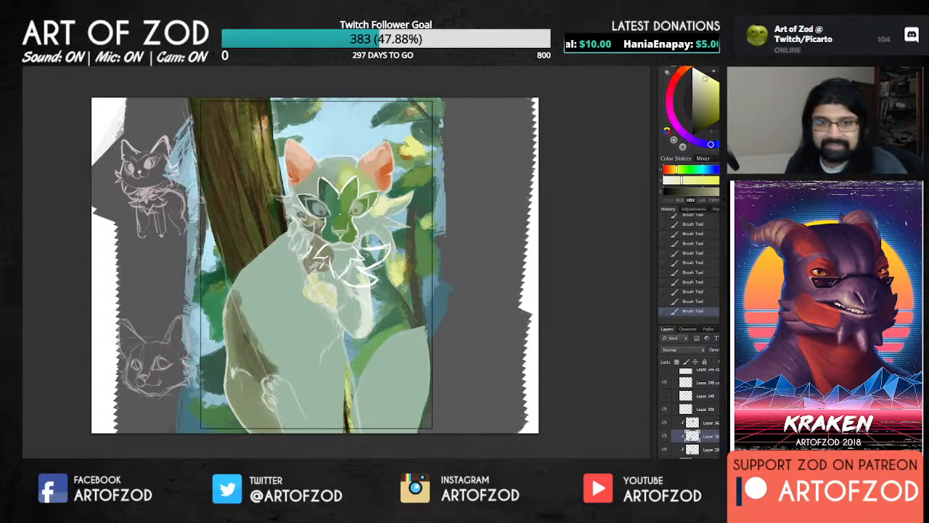
{"action": "left_click", "coordinate": [377, 201], "text": "alt"}
{"action": "left_click", "coordinate": [380, 202], "text": "alt"}
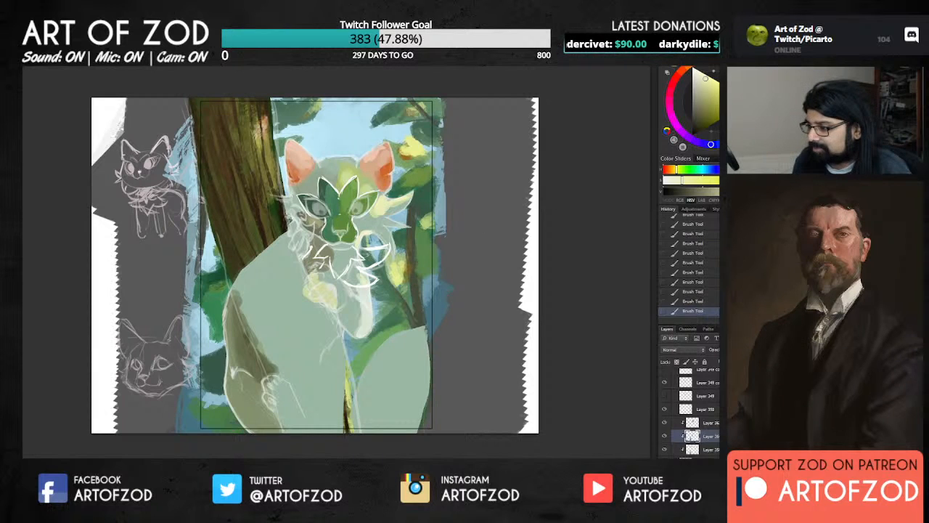
On a new layer, fill the shaded side of the leaf collar with dark green sampled from the mask.
{"action": "key", "text": "ctrl+alt+shift+n"}
{"action": "left_click", "coordinate": [321, 189], "text": "alt"}
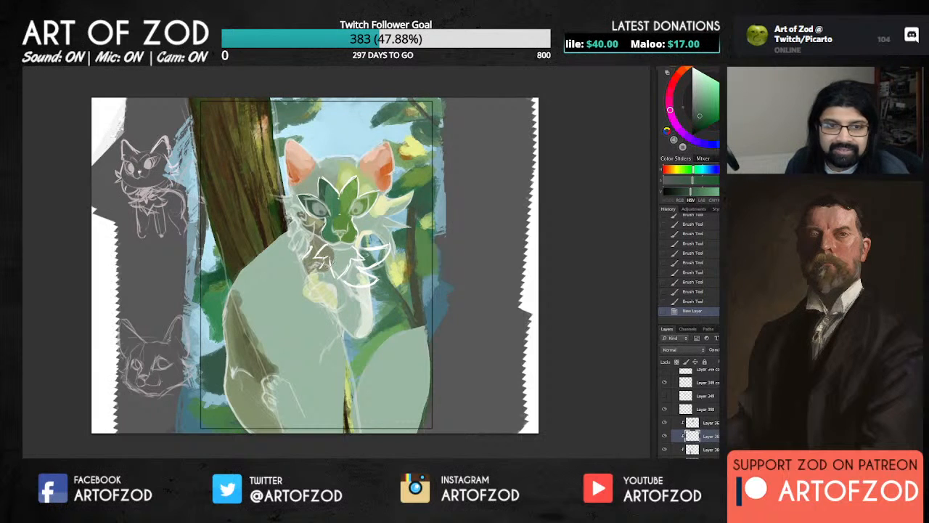
{"action": "mouse_move", "coordinate": [321, 238]}
{"action": "left_mouse_down"}
{"action": "mouse_move", "coordinate": [305, 263]}
{"action": "mouse_move", "coordinate": [312, 254]}
{"action": "mouse_move", "coordinate": [318, 270]}
{"action": "left_mouse_up"}
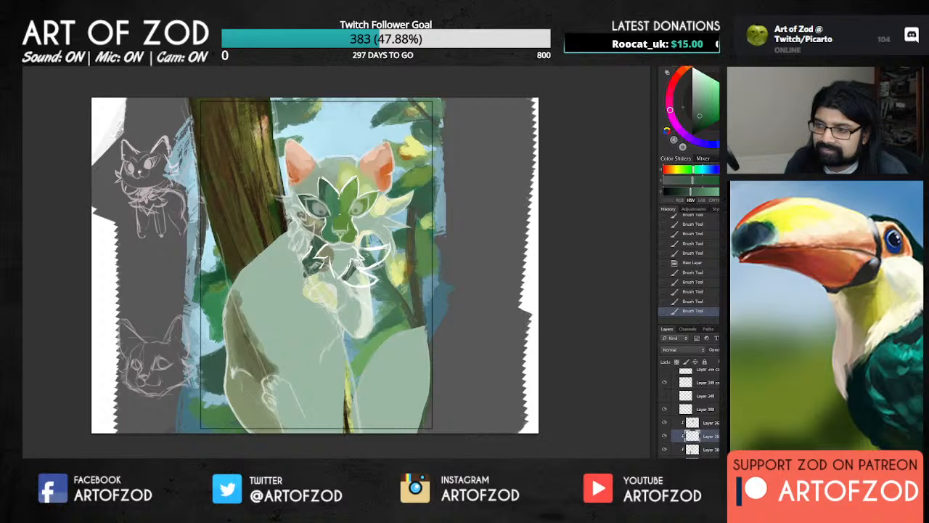
{"action": "left_click_drag", "start_coordinate": [309, 288], "coordinate": [333, 296]}
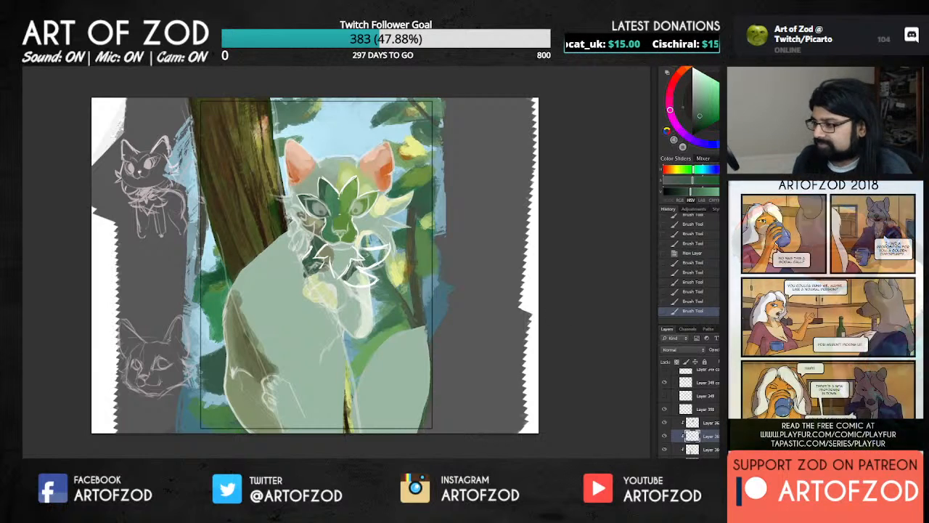
{"action": "left_click", "coordinate": [714, 462]}
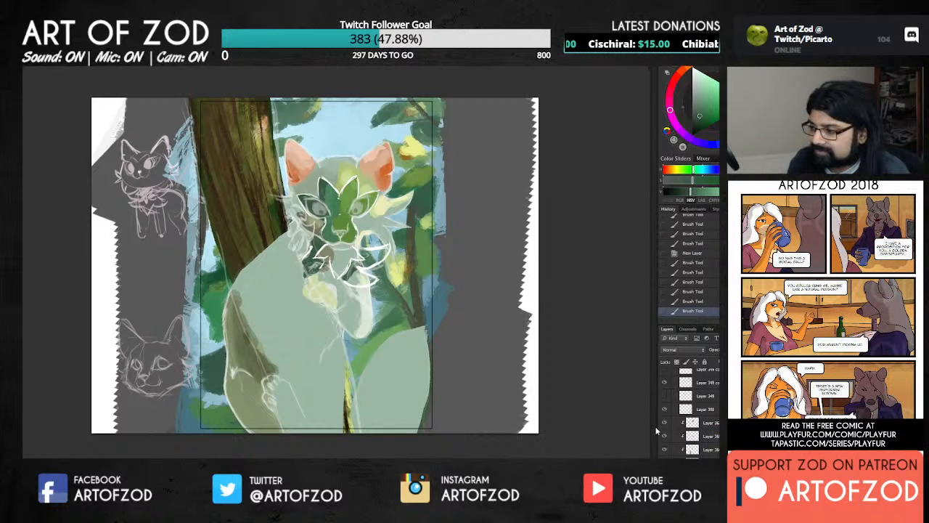
Fill the collar leaves beneath the lit cheek with the same dark green.
{"action": "left_click_drag", "start_coordinate": [361, 249], "coordinate": [363, 262]}
{"action": "left_click_drag", "start_coordinate": [379, 253], "coordinate": [369, 263]}
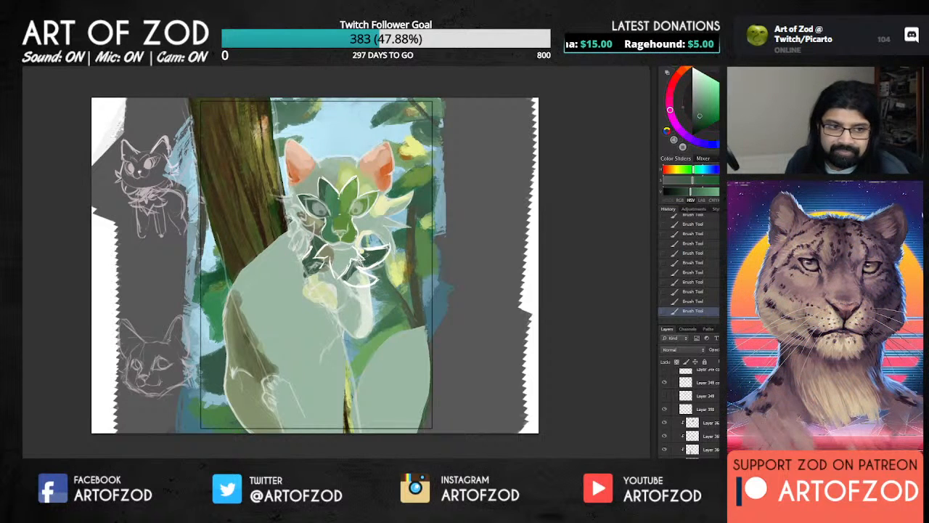
{"action": "left_click_drag", "start_coordinate": [374, 261], "coordinate": [386, 251]}
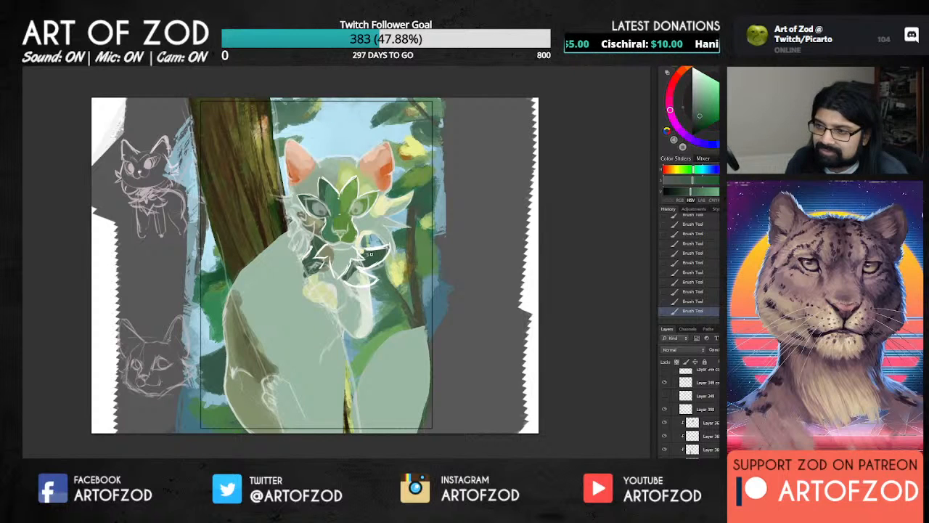
{"action": "left_click_drag", "start_coordinate": [353, 267], "coordinate": [366, 279]}
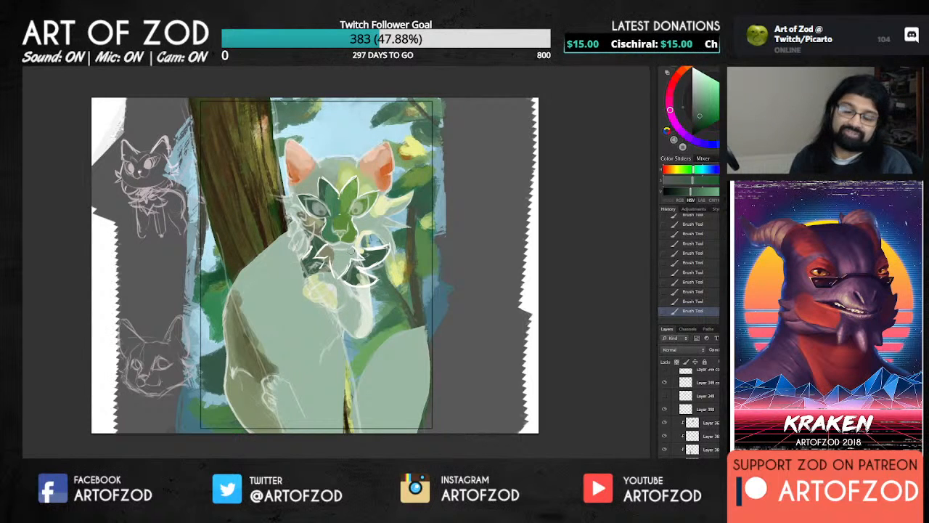
Paint sampled pale yellow-greens on the lit cheek beside the eye in the fur colour layer, and compare with that layer hidden.
{"action": "left_click", "coordinate": [374, 211], "text": "alt"}
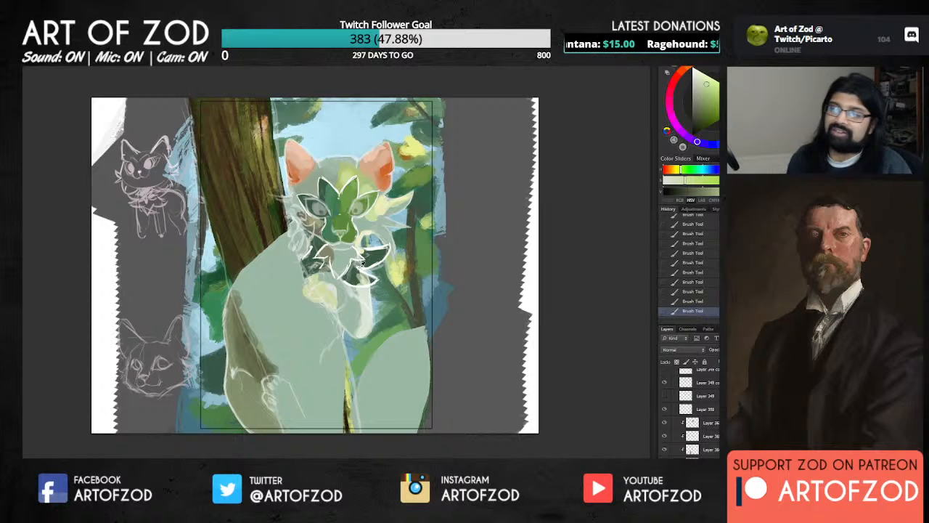
{"action": "left_click", "coordinate": [360, 268], "text": "alt"}
{"action": "left_click", "coordinate": [686, 449]}
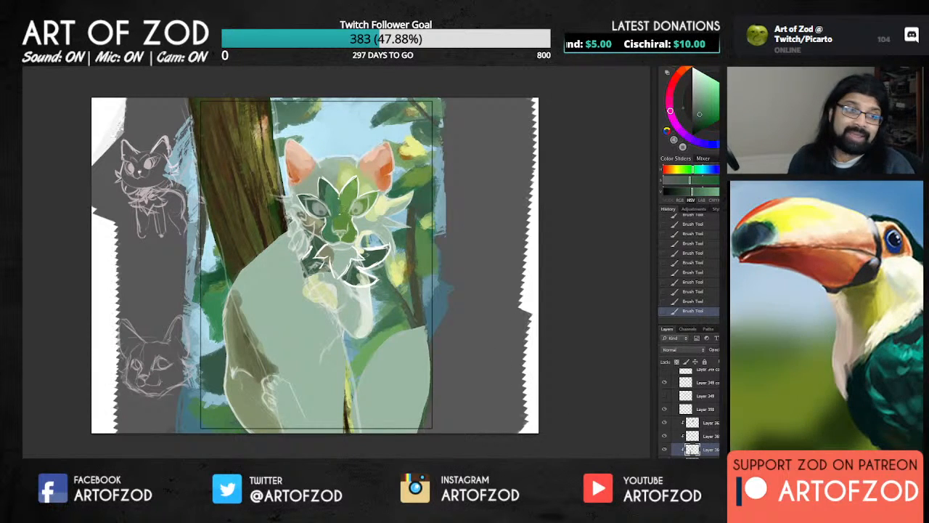
{"action": "left_click", "coordinate": [374, 215], "text": "alt"}
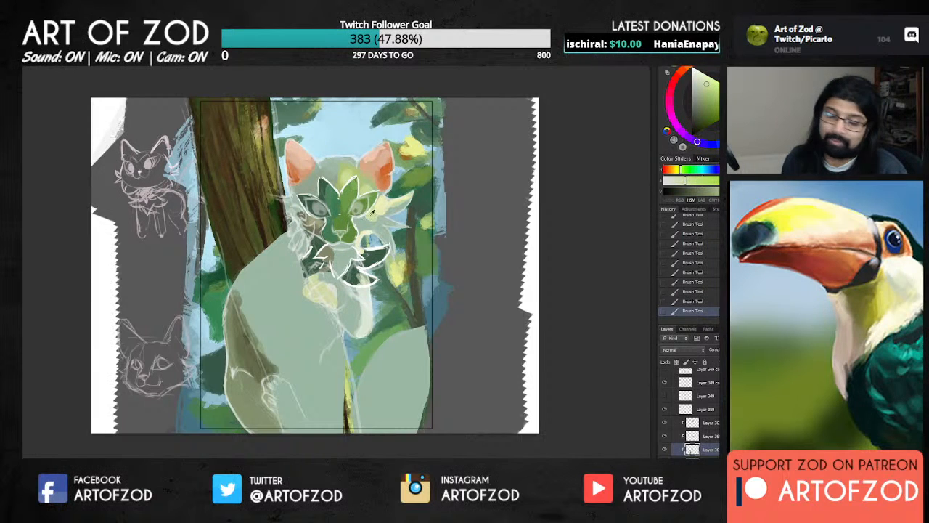
{"action": "left_click", "coordinate": [375, 217], "text": "alt"}
{"action": "left_click", "coordinate": [368, 216], "text": "alt"}
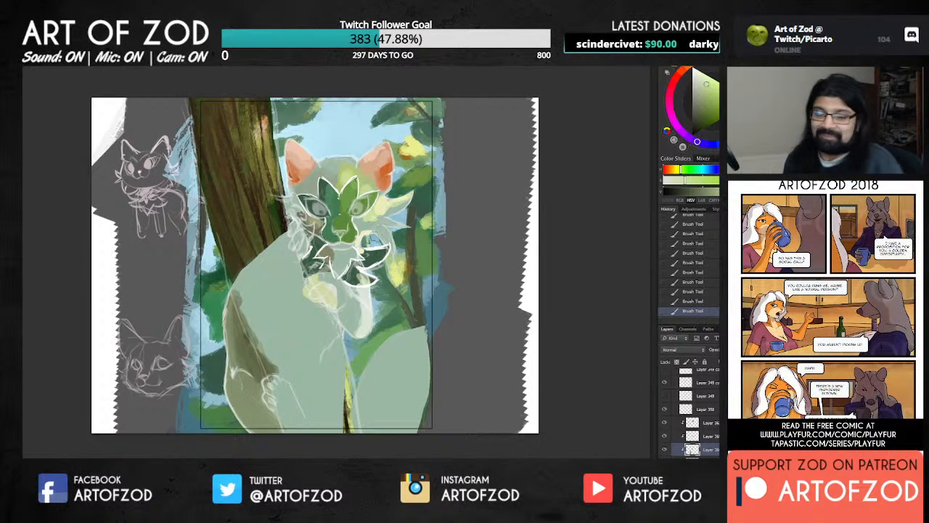
{"action": "left_click", "coordinate": [372, 217], "text": "alt"}
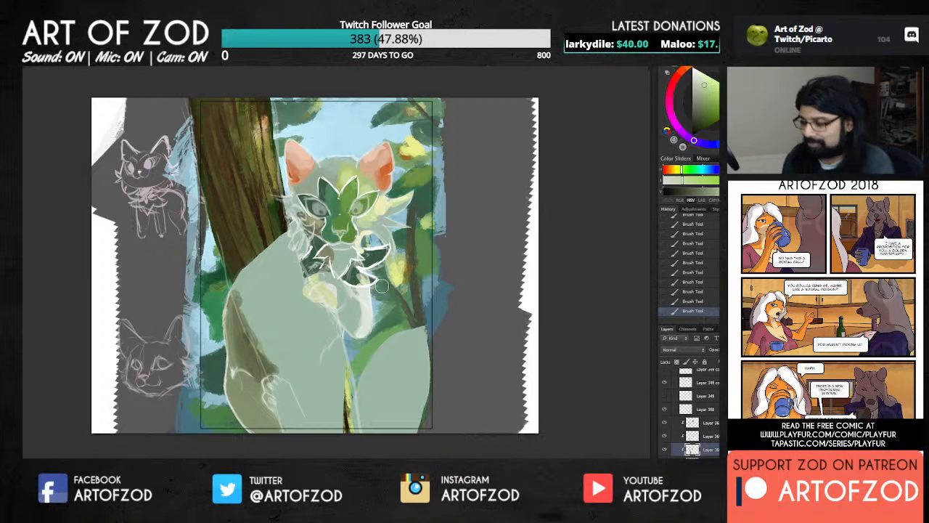
{"action": "left_click", "coordinate": [366, 225], "text": "alt"}
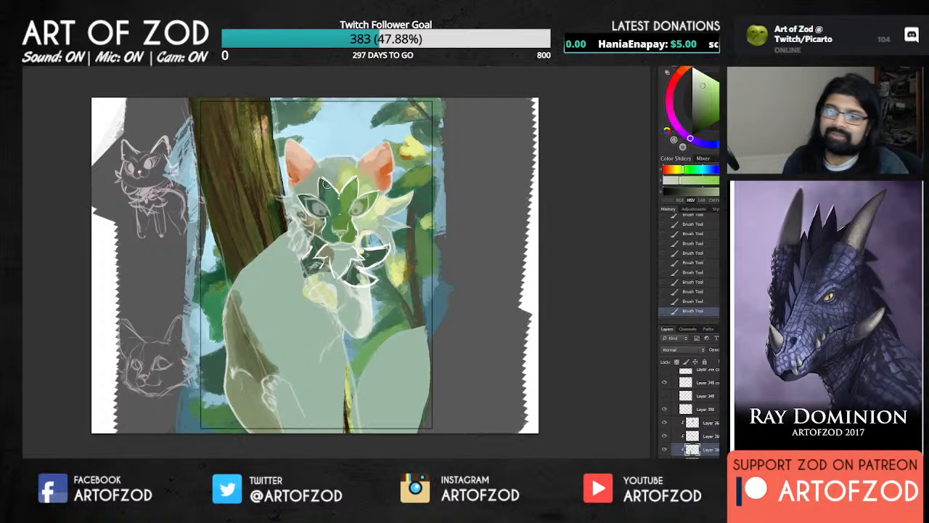
{"action": "left_click", "coordinate": [663, 450]}
{"action": "left_click", "coordinate": [664, 450]}
{"action": "left_click", "coordinate": [664, 450]}
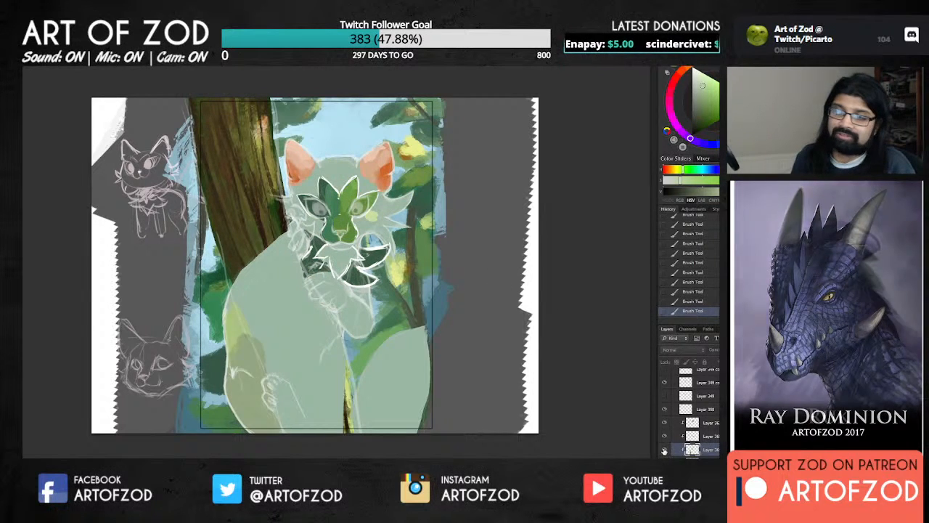
{"action": "left_click", "coordinate": [664, 450]}
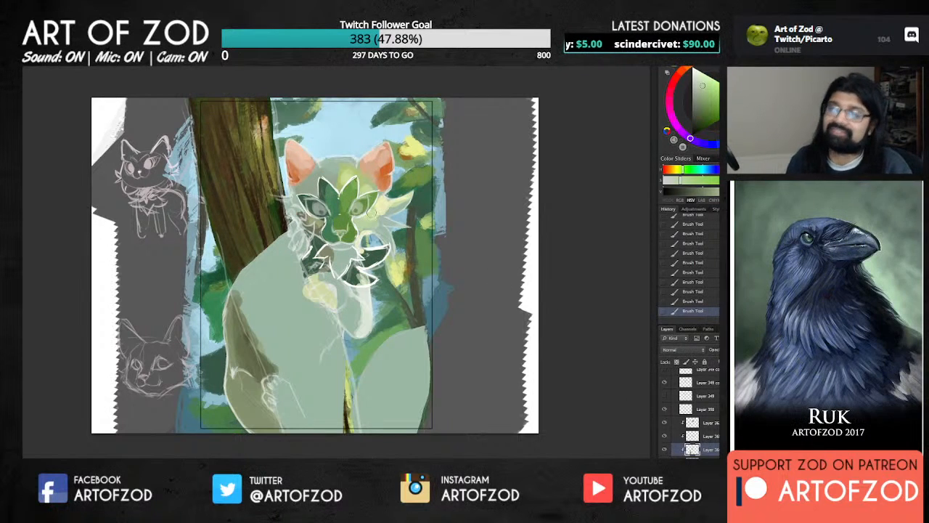
Blend the lit cheek down towards the jaw with sampled light greens and yellows, and compare with the layer hidden.
{"action": "left_click", "coordinate": [372, 214], "text": "alt"}
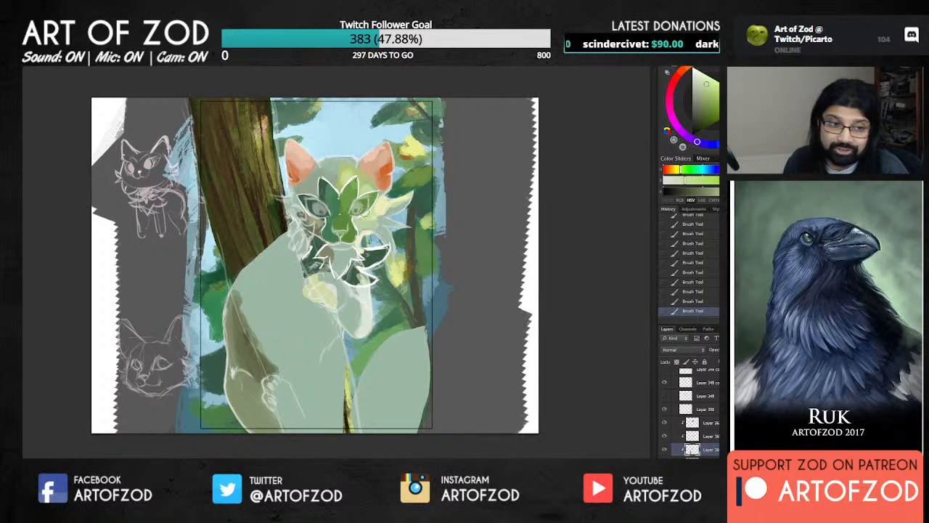
{"action": "left_click", "coordinate": [381, 210], "text": "alt"}
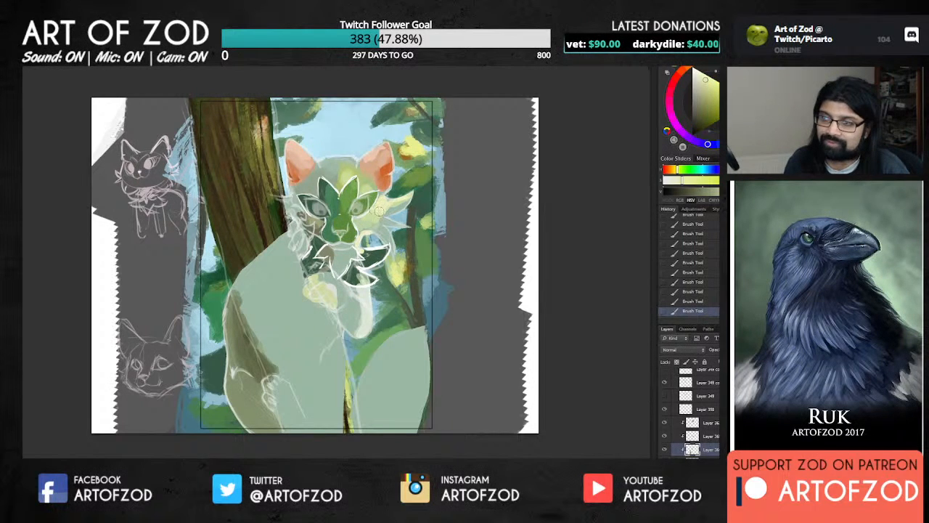
{"action": "left_click", "coordinate": [371, 215], "text": "alt"}
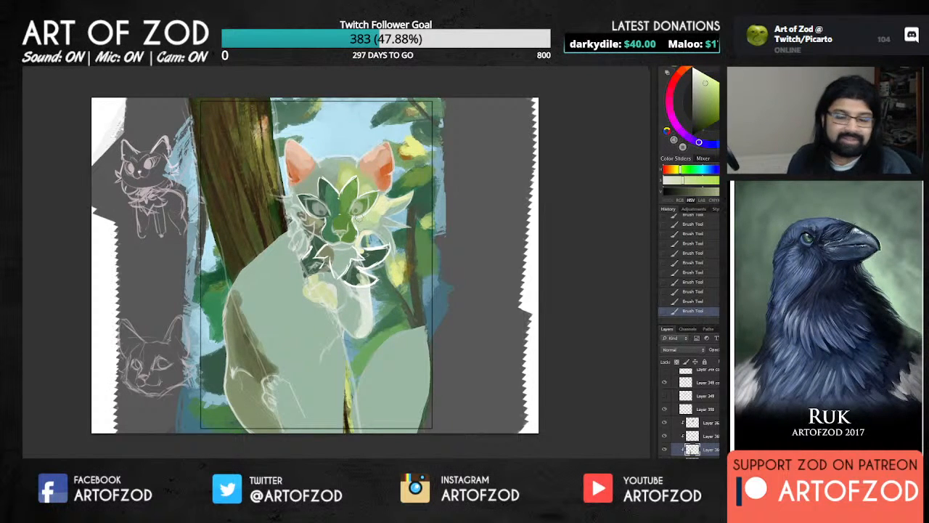
{"action": "left_click", "coordinate": [364, 224], "text": "alt"}
{"action": "left_click_drag", "start_coordinate": [366, 230], "coordinate": [380, 227]}
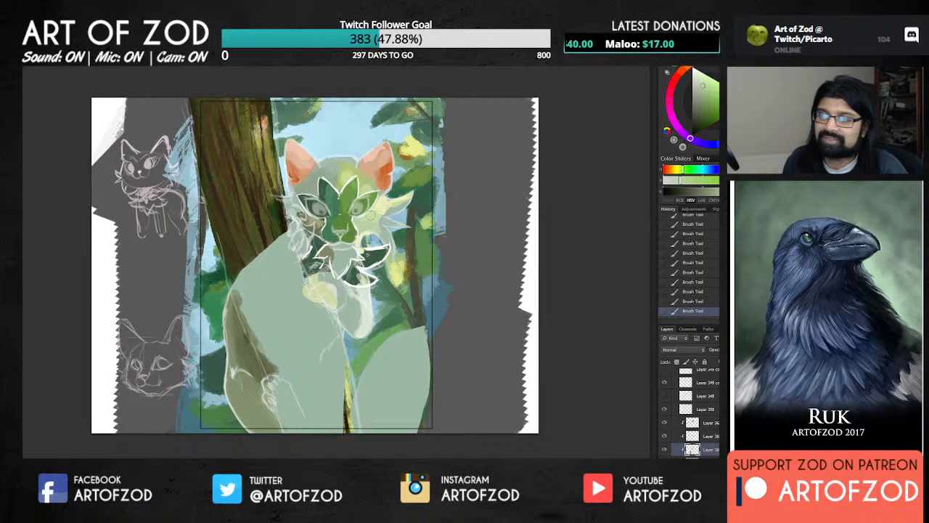
{"action": "left_click", "coordinate": [371, 215], "text": "alt"}
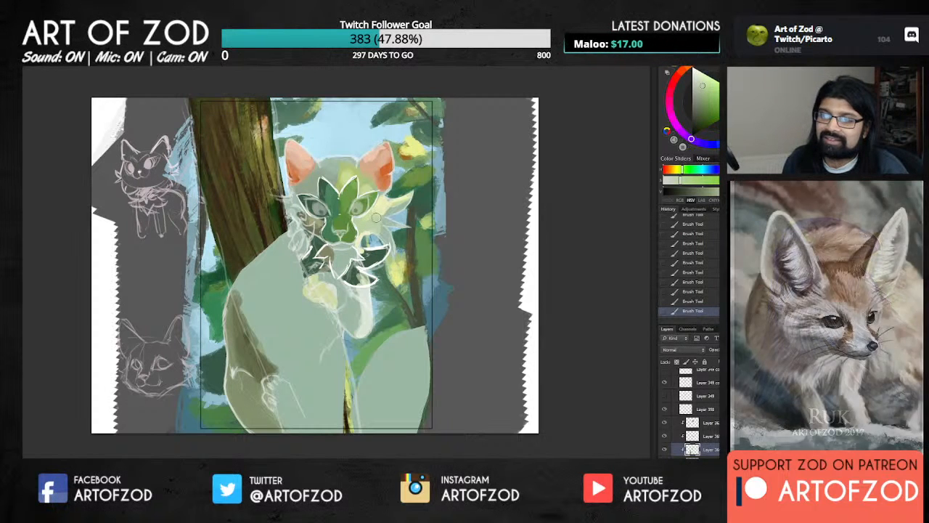
{"action": "left_click", "coordinate": [373, 214], "text": "alt"}
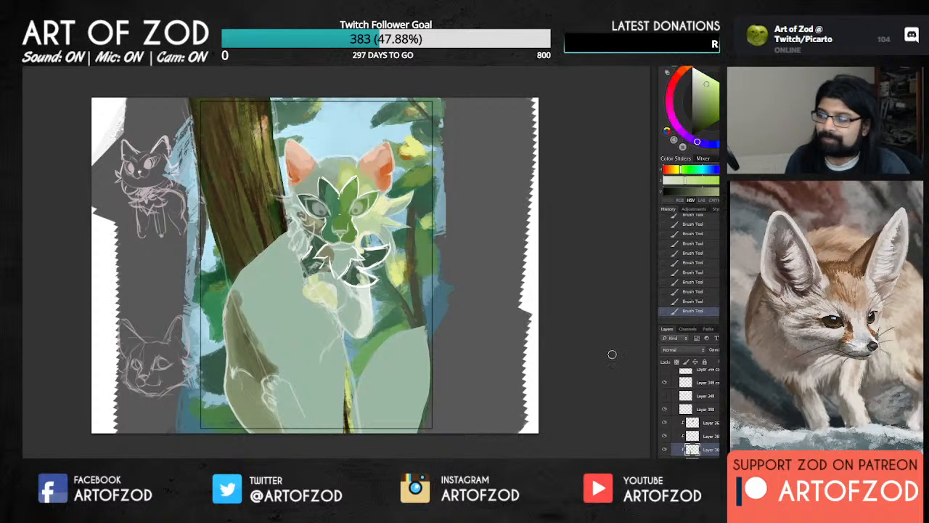
{"action": "left_click", "coordinate": [665, 449]}
{"action": "left_click", "coordinate": [665, 449]}
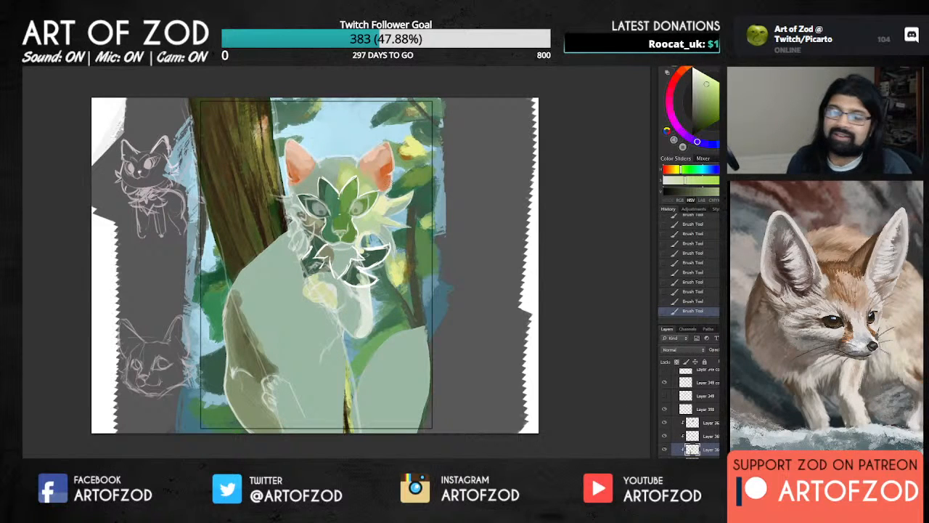
Paint sampled pale yellow over the outer fur tufts of the lit cheek and blend it into the greener inner cheek.
{"action": "left_click", "coordinate": [401, 198], "text": "alt"}
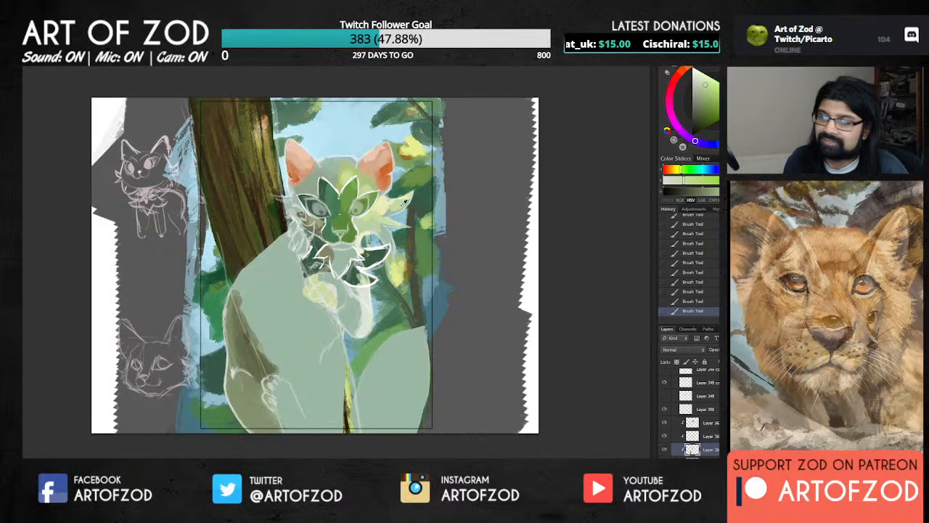
{"action": "left_click", "coordinate": [395, 207], "text": "alt"}
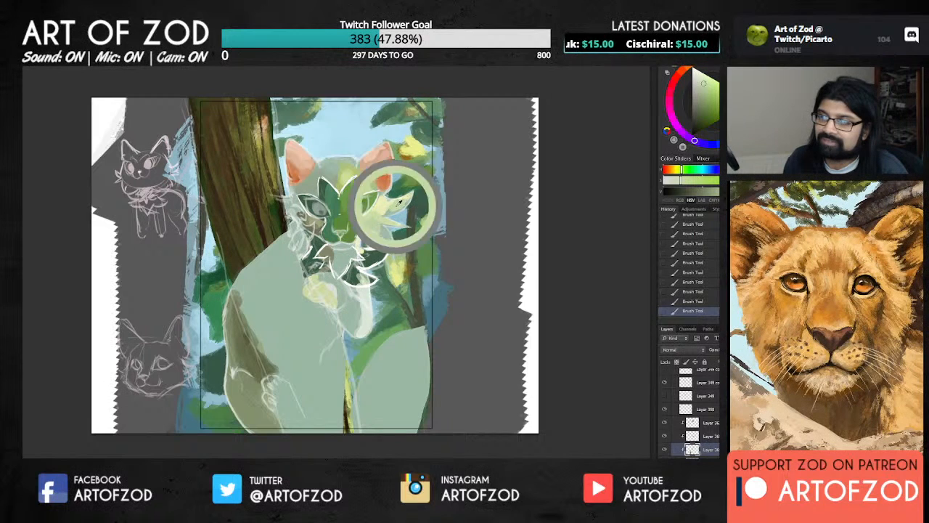
{"action": "left_click_drag", "start_coordinate": [385, 205], "coordinate": [400, 203]}
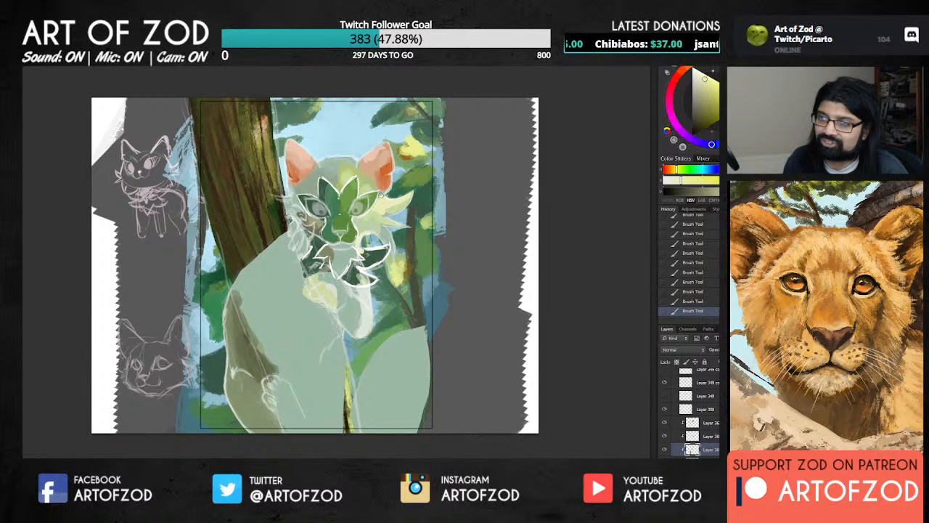
{"action": "left_click", "coordinate": [382, 211], "text": "alt"}
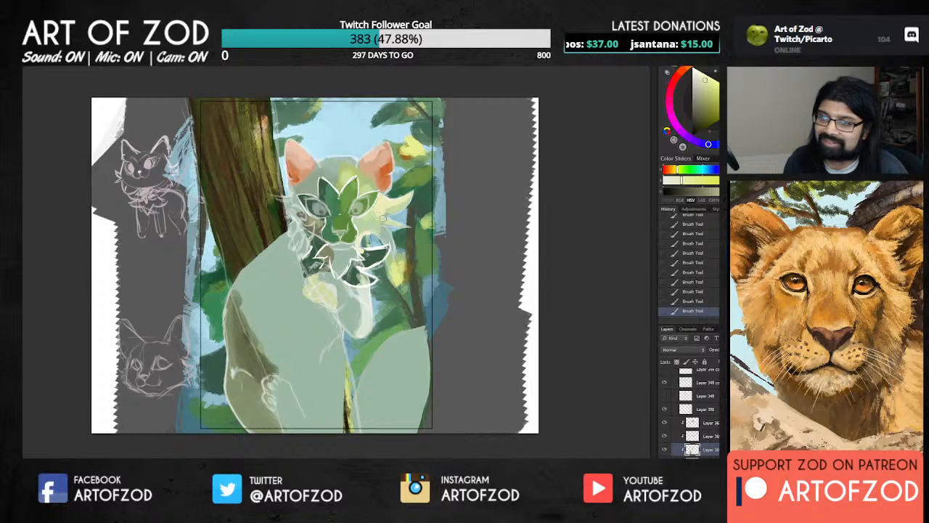
{"action": "left_click_drag", "start_coordinate": [382, 218], "coordinate": [393, 221]}
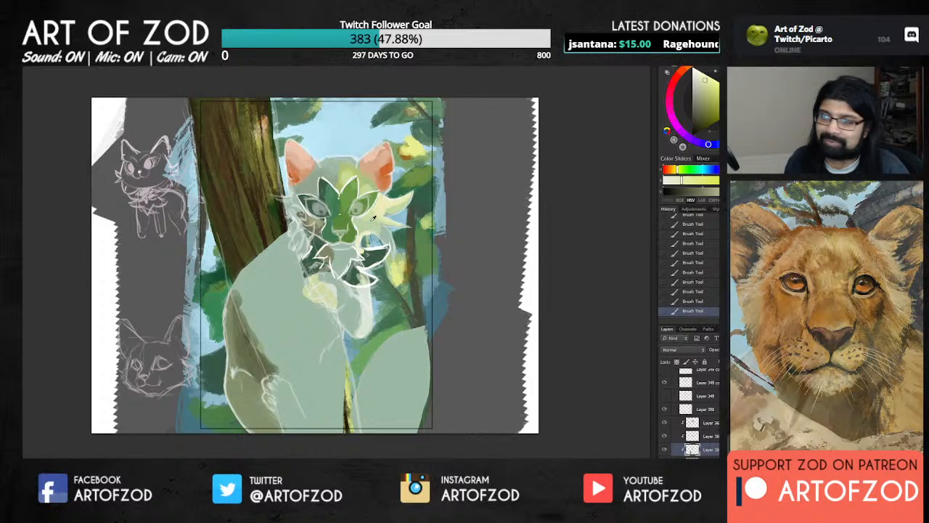
{"action": "left_click", "coordinate": [372, 218], "text": "alt"}
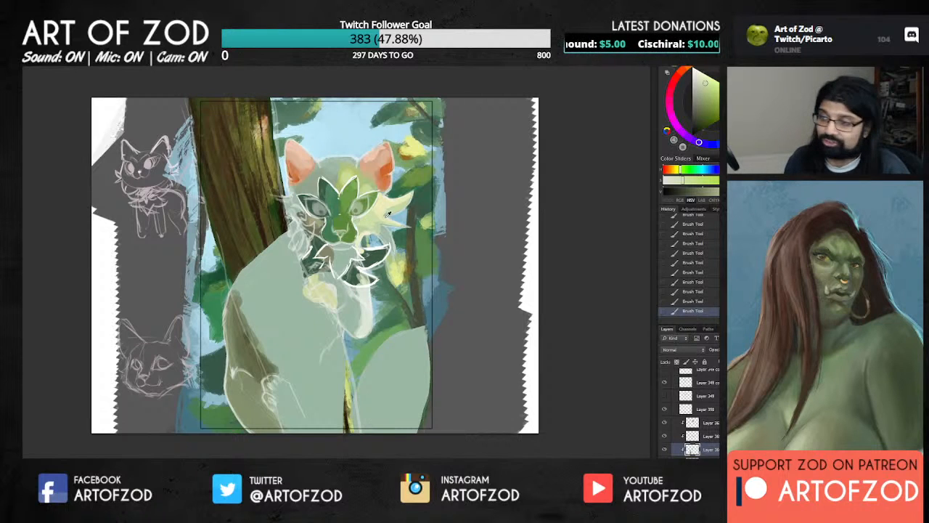
{"action": "left_click", "coordinate": [382, 218], "text": "alt"}
{"action": "left_click_drag", "start_coordinate": [377, 218], "coordinate": [390, 228]}
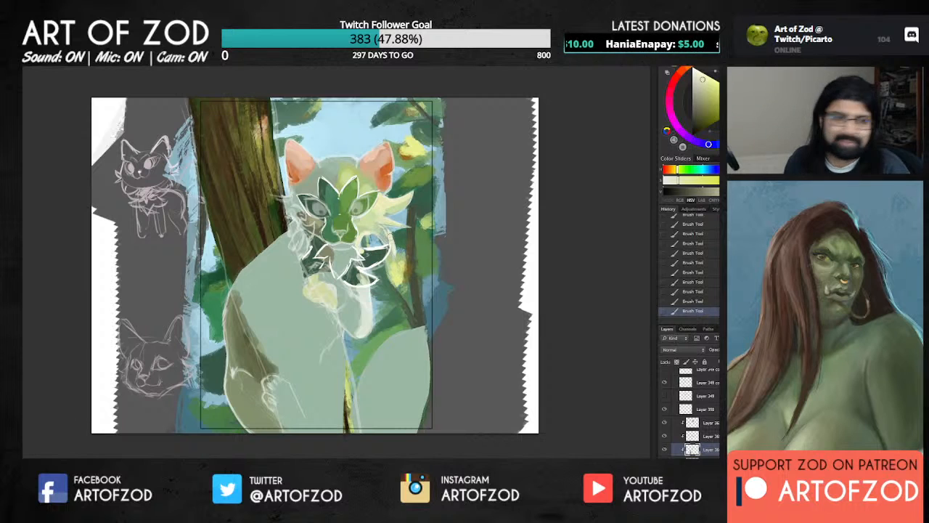
Rework the yellow-green forehead patch above the mask's centre with tones sampled from it and the adjoining fur.
{"action": "left_click", "coordinate": [341, 177], "text": "alt"}
{"action": "left_click", "coordinate": [347, 176], "text": "alt"}
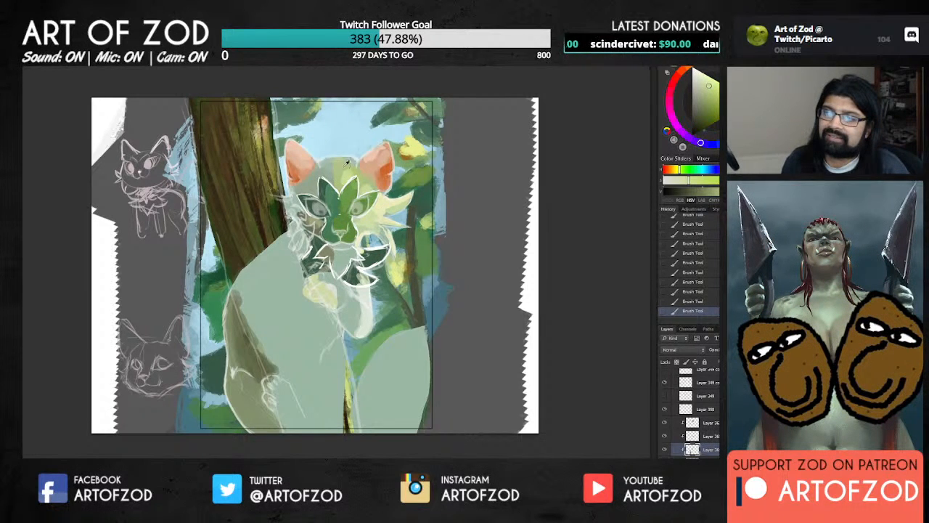
{"action": "left_click", "coordinate": [338, 166], "text": "alt"}
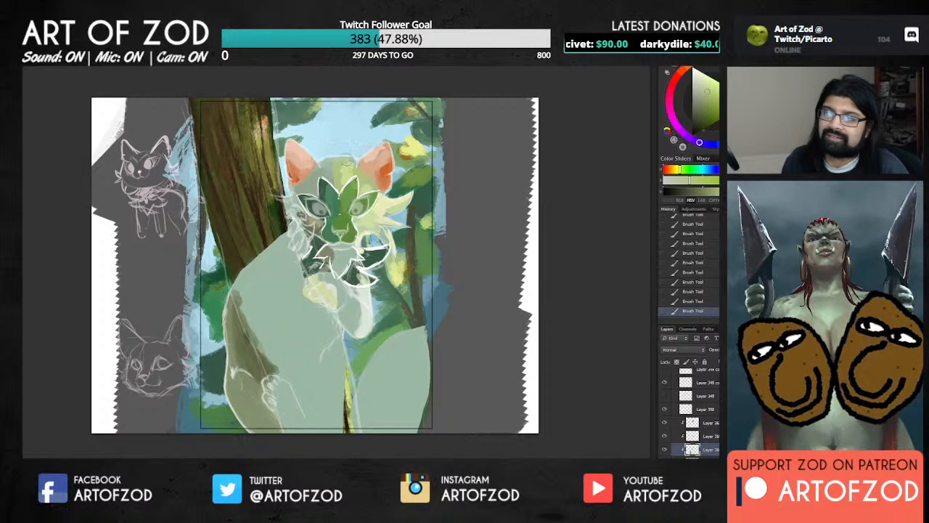
Refine the top of the cat's forehead with greens sampled from it, and compare against the last strokes undone.
{"action": "left_click", "coordinate": [346, 160], "text": "alt"}
{"action": "left_click", "coordinate": [338, 164], "text": "alt"}
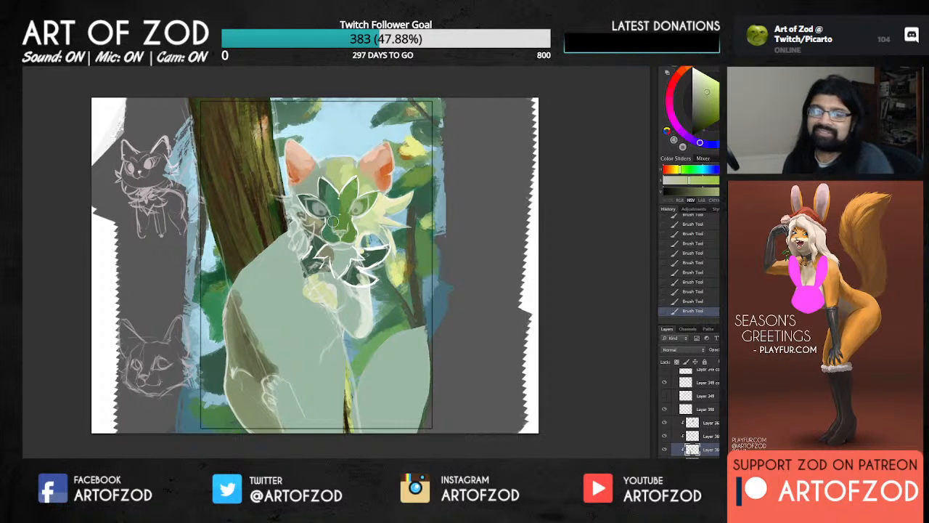
{"action": "left_click", "coordinate": [322, 170], "text": "alt"}
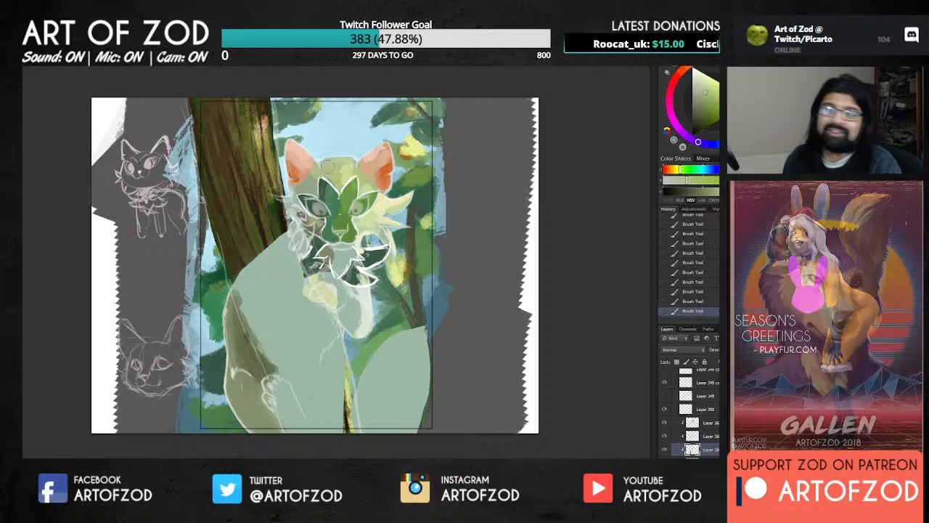
{"action": "key", "text": "ctrl+z"}
{"action": "key", "text": "ctrl+z"}
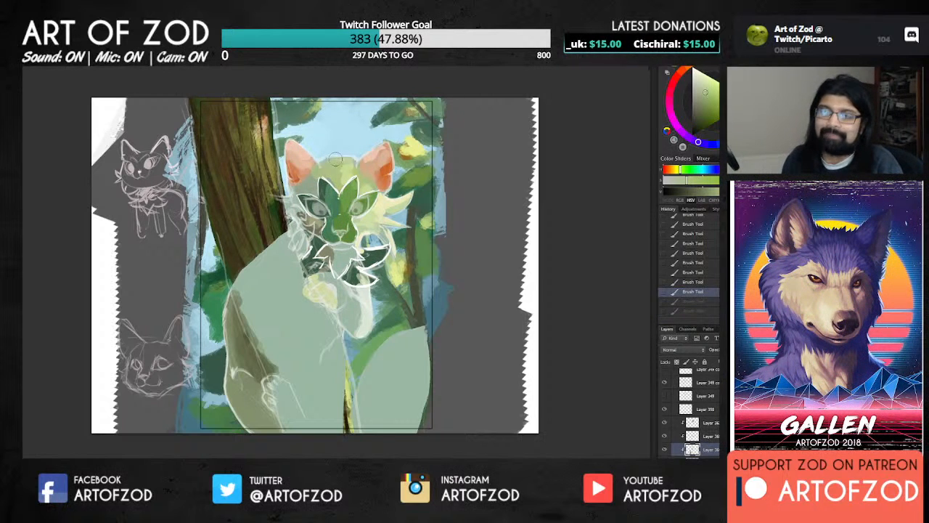
{"action": "key", "text": "ctrl+z"}
{"action": "key", "text": "ctrl+shift+z"}
{"action": "key", "text": "ctrl+shift+z"}
{"action": "key", "text": "ctrl+shift+z"}
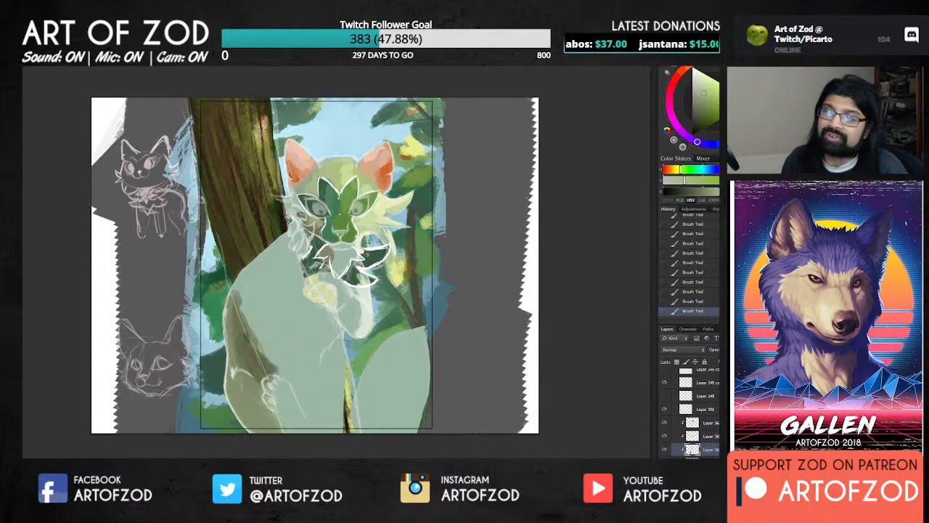
Blend the light yellow-green forehead patch into the fur towards the tree-side ear with alternating sampled light and mid greens.
{"action": "left_click", "coordinate": [339, 180], "text": "alt"}
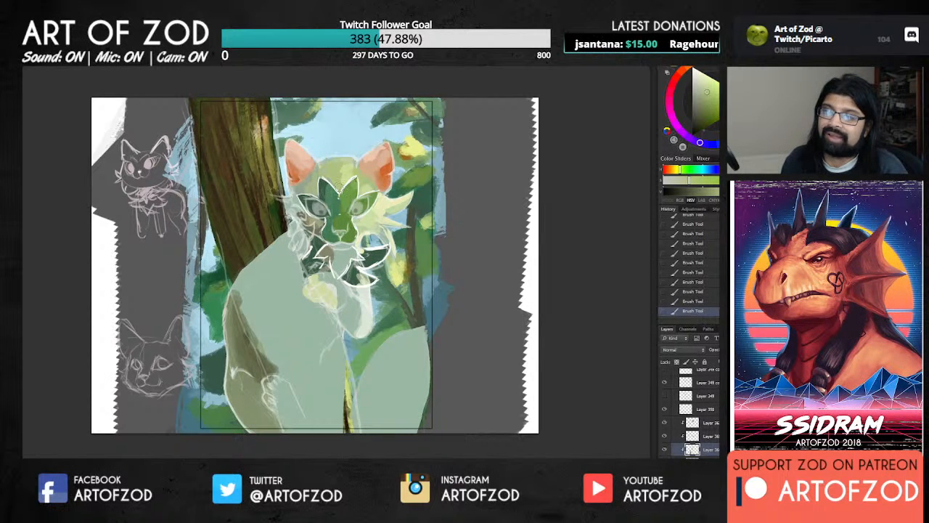
{"action": "left_click", "coordinate": [339, 177], "text": "alt"}
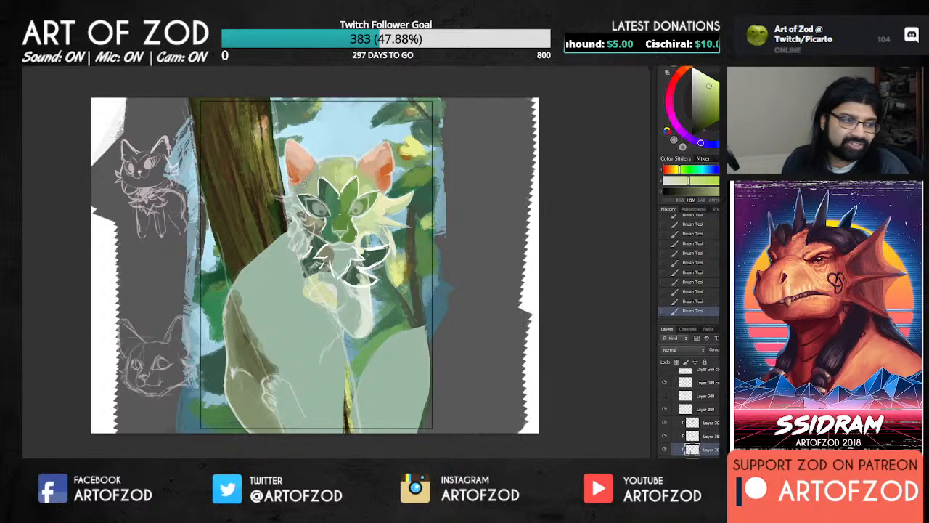
{"action": "left_click", "coordinate": [319, 173], "text": "alt"}
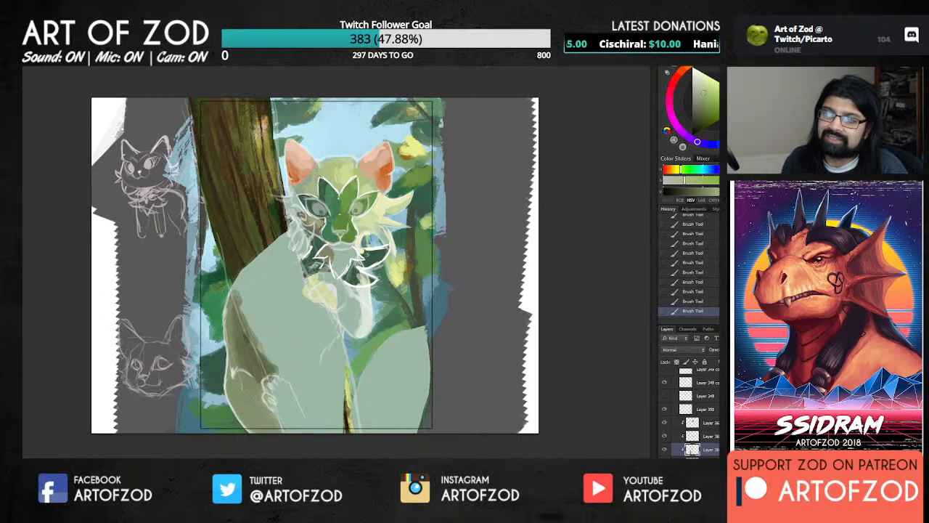
{"action": "left_click", "coordinate": [322, 170], "text": "alt"}
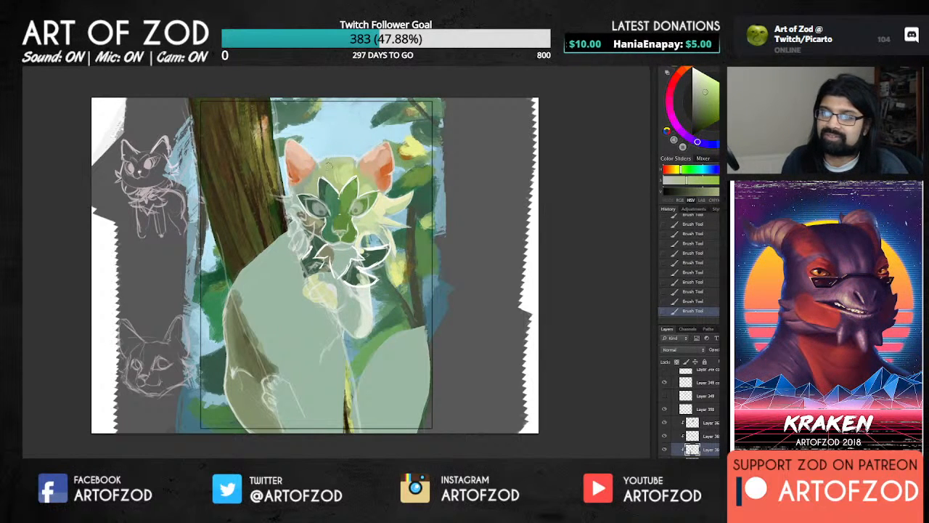
{"action": "left_click", "coordinate": [344, 170], "text": "alt"}
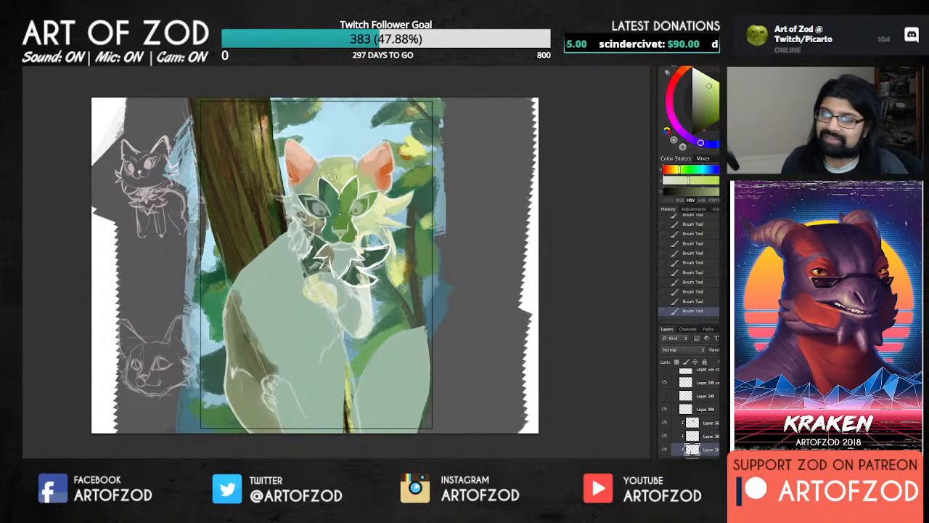
{"action": "left_click", "coordinate": [332, 174], "text": "alt"}
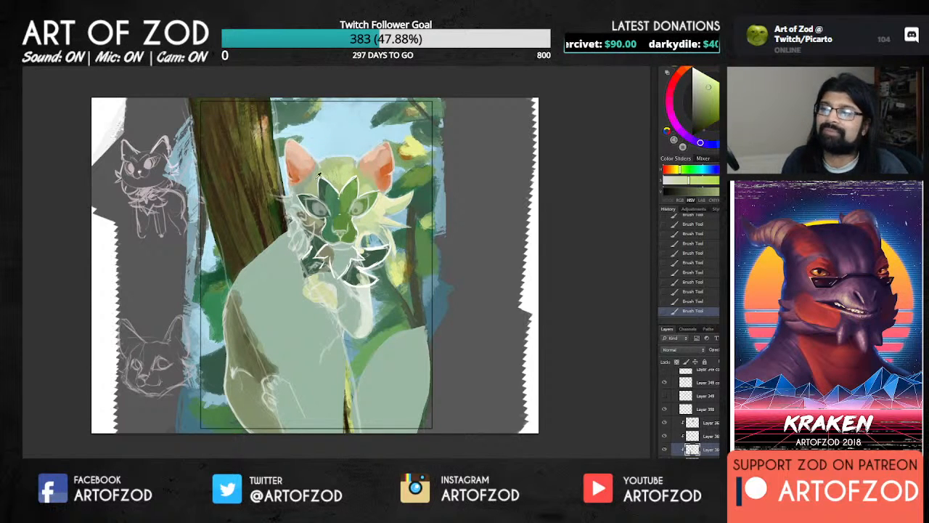
{"action": "left_click", "coordinate": [319, 176], "text": "alt"}
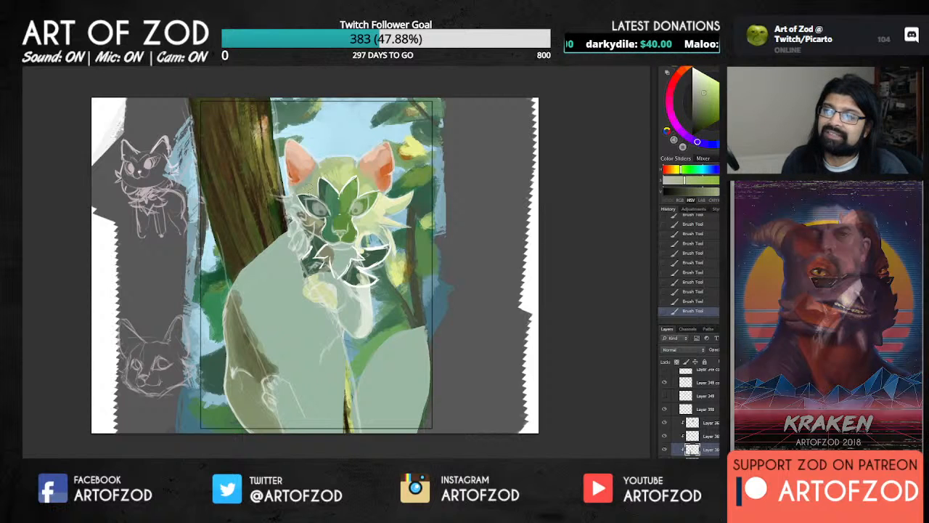
{"action": "left_click", "coordinate": [342, 175], "text": "alt"}
{"action": "left_click", "coordinate": [341, 187], "text": "alt"}
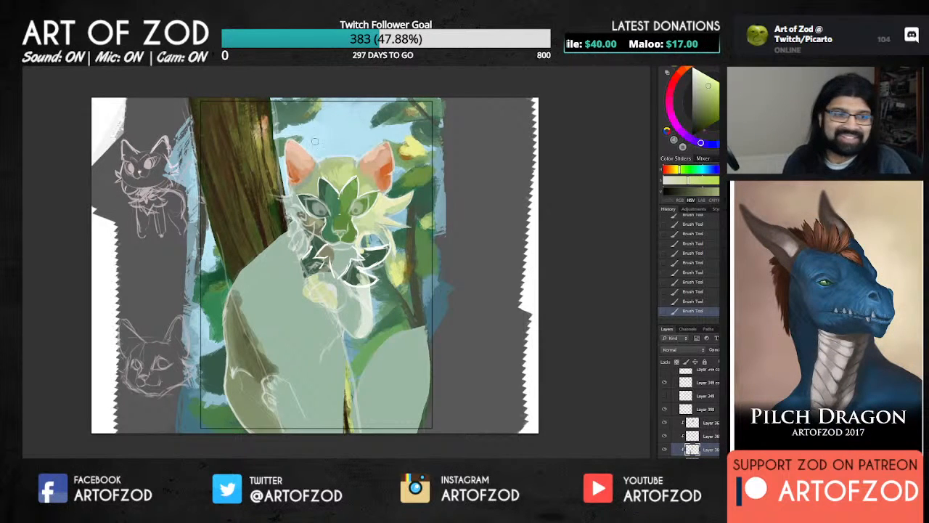
{"action": "left_click", "coordinate": [337, 160], "text": "alt"}
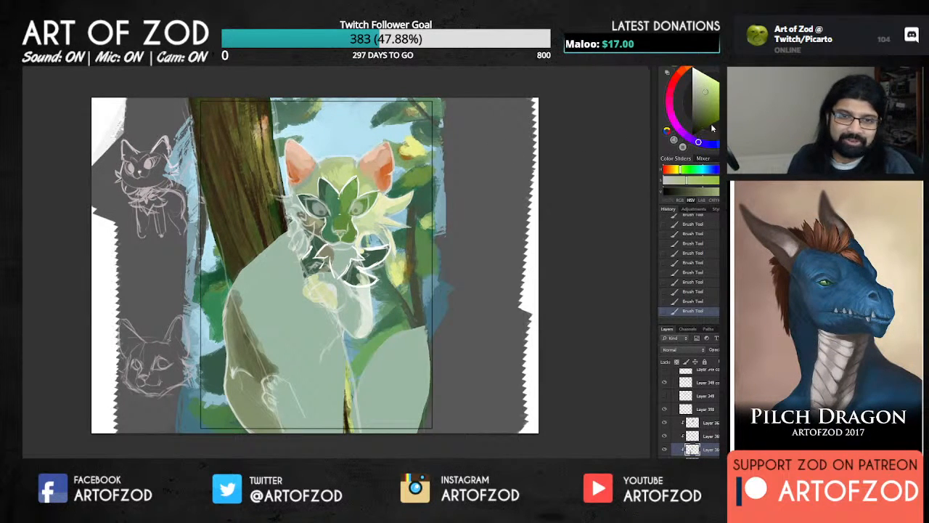
Mix muted tan-brown tones from sampled fur colours and paint them at the base of the tree-side ear.
{"action": "left_click", "coordinate": [367, 175], "text": "alt"}
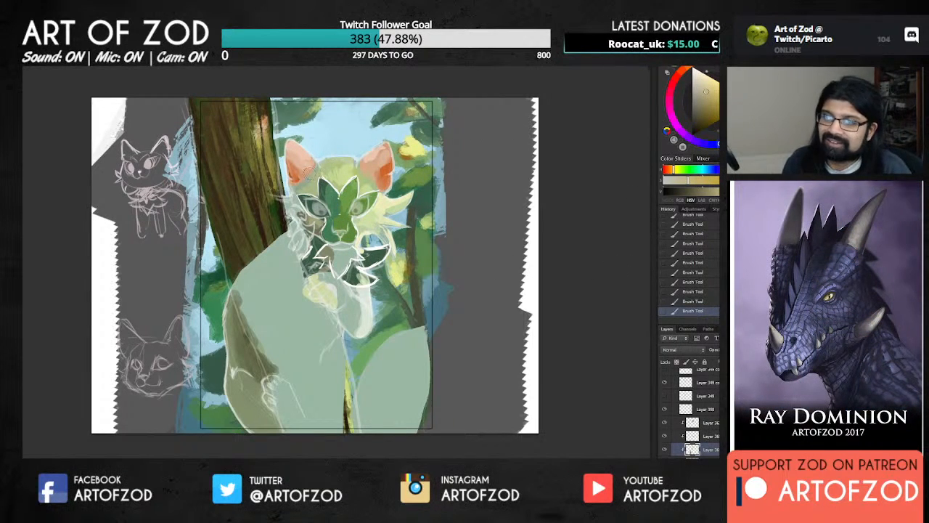
{"action": "left_click", "coordinate": [692, 67]}
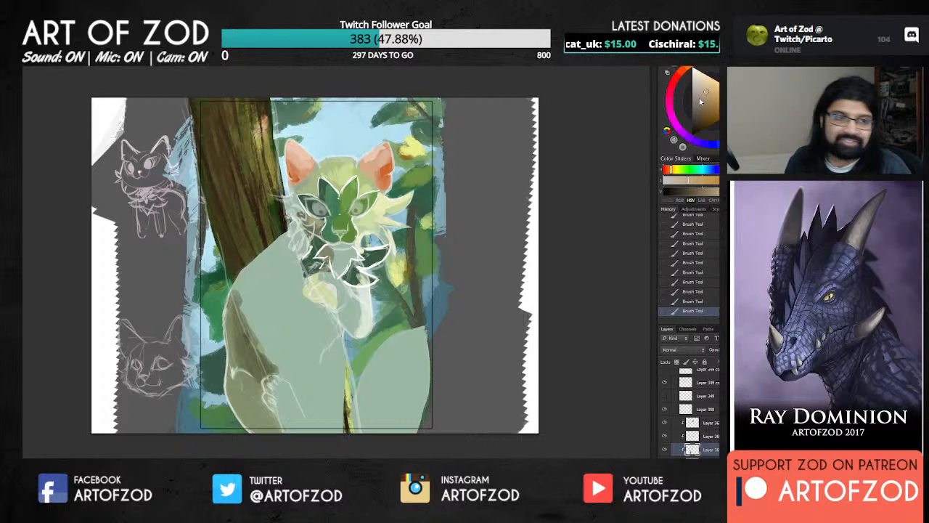
{"action": "left_click", "coordinate": [702, 100]}
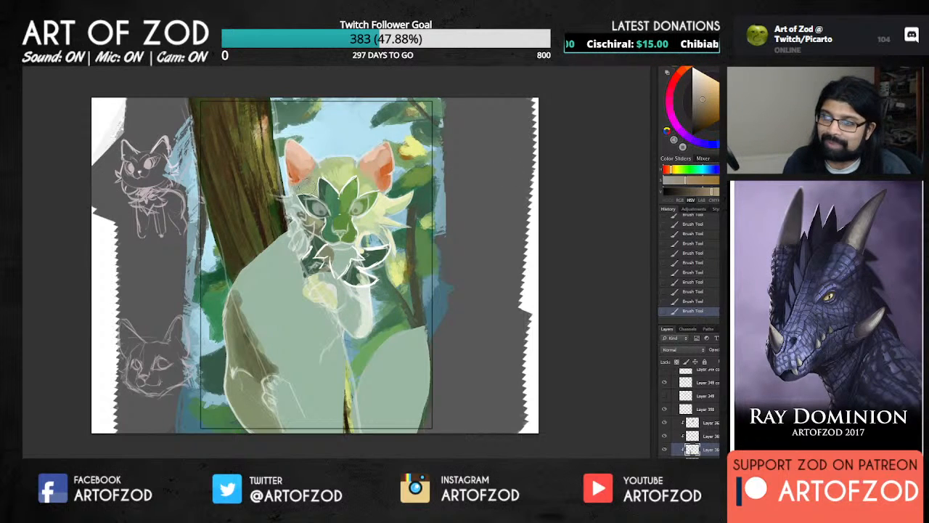
{"action": "left_click", "coordinate": [309, 183], "text": "alt"}
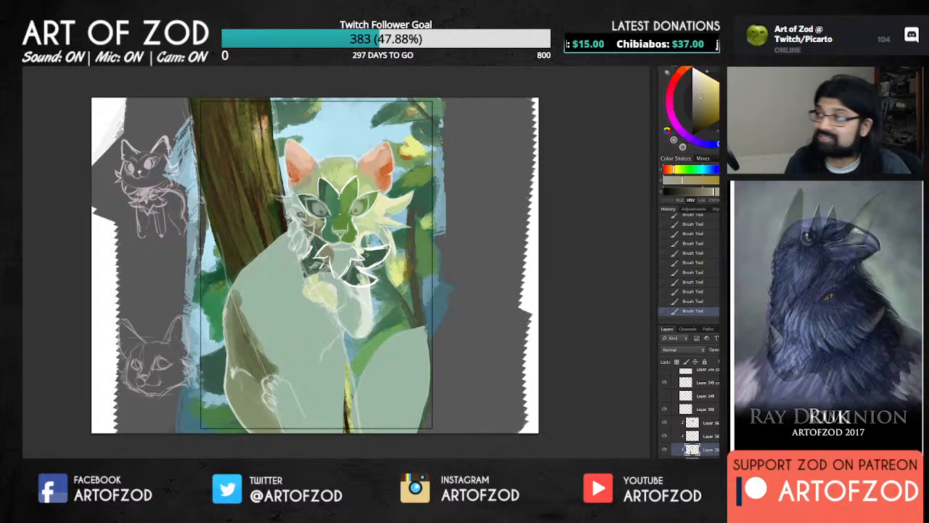
{"action": "left_click", "coordinate": [702, 105]}
{"action": "left_click", "coordinate": [692, 68]}
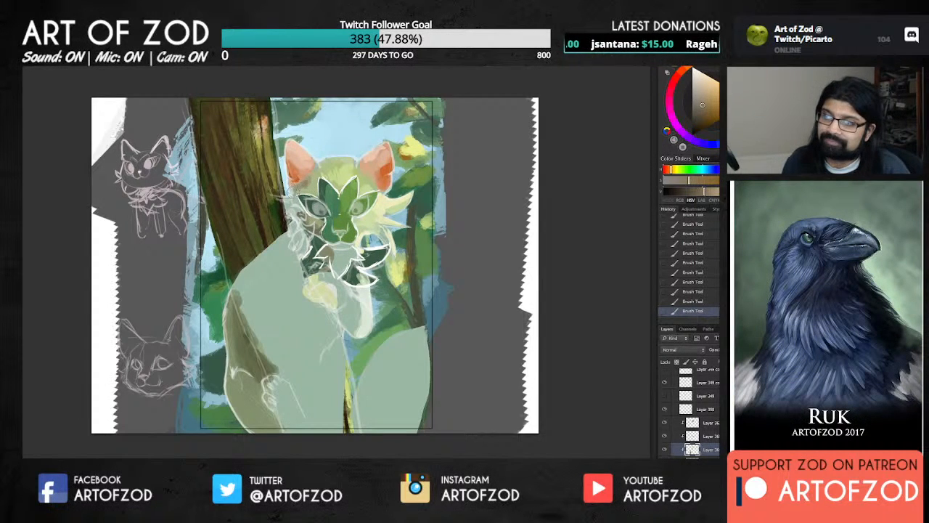
Blend the muted brown under the tree-side ear into the green forehead with sampled grey-greens and yellow-greens.
{"action": "left_click", "coordinate": [300, 183], "text": "alt"}
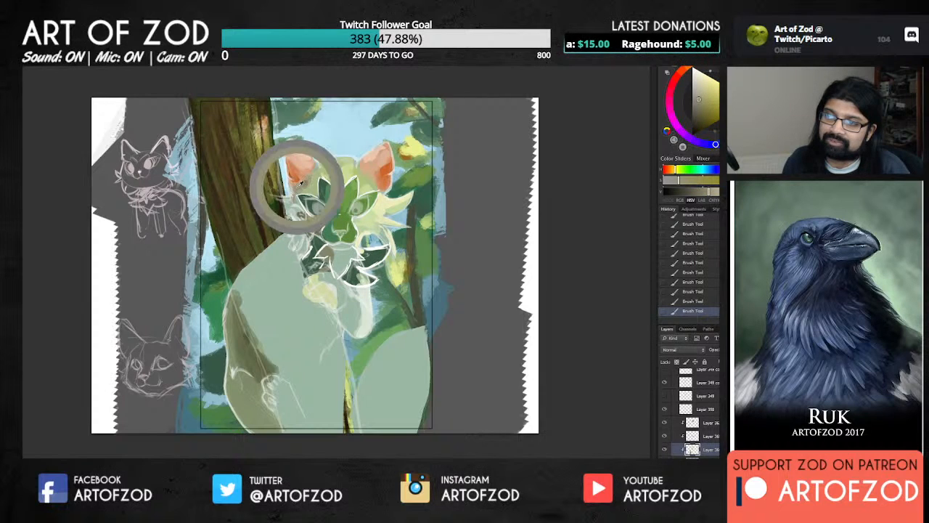
{"action": "left_click", "coordinate": [295, 196], "text": "alt"}
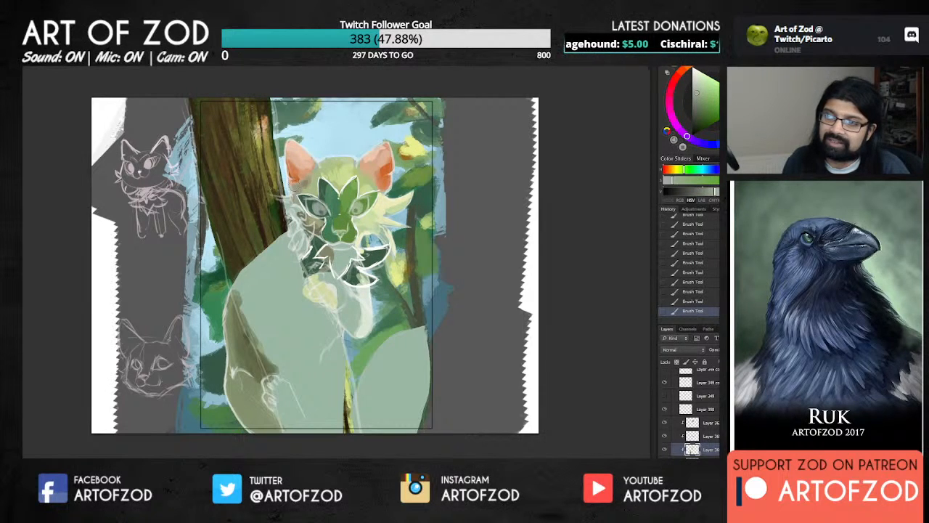
{"action": "left_click", "coordinate": [299, 189], "text": "alt"}
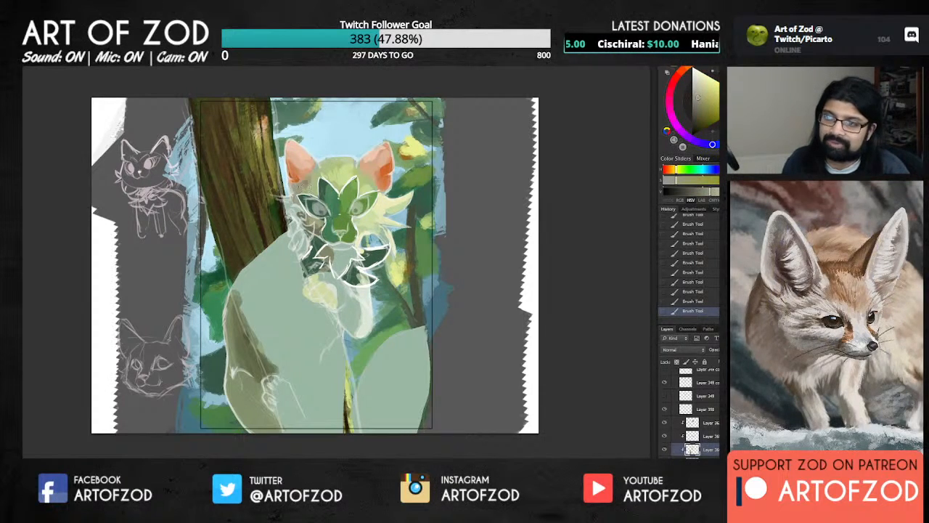
{"action": "left_click", "coordinate": [312, 178], "text": "alt"}
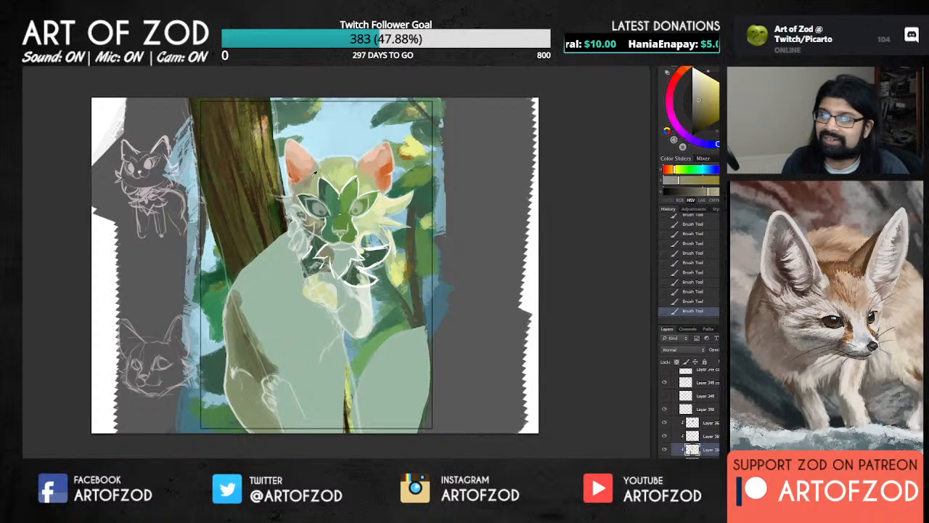
{"action": "left_click", "coordinate": [325, 172], "text": "alt"}
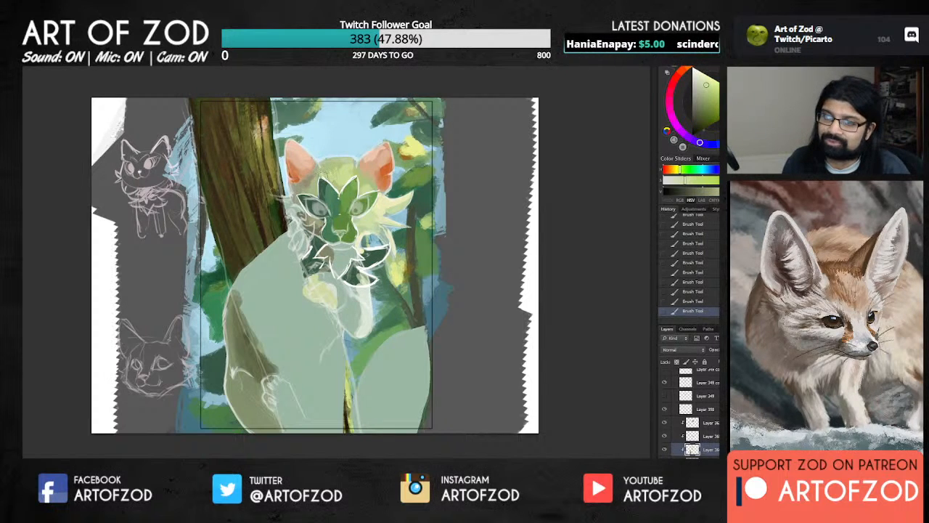
{"action": "left_click", "coordinate": [316, 185], "text": "alt"}
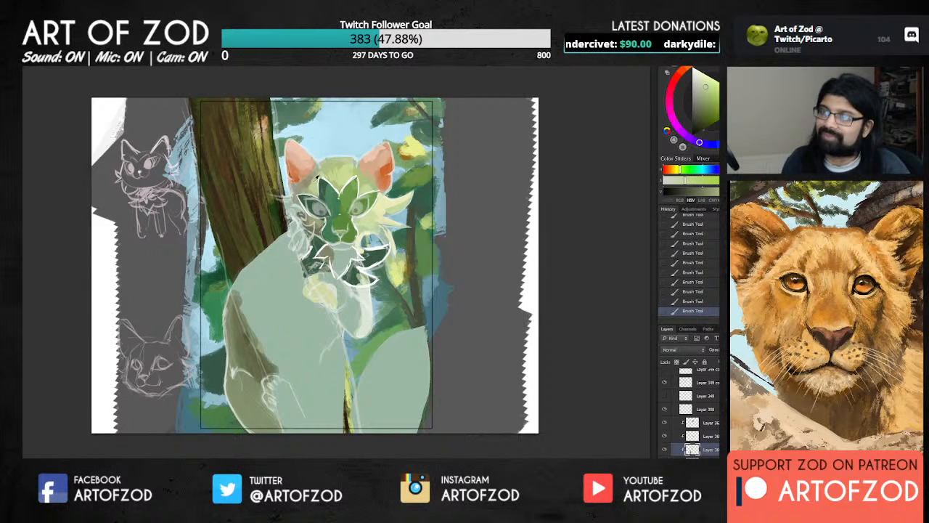
{"action": "left_click", "coordinate": [318, 170], "text": "alt"}
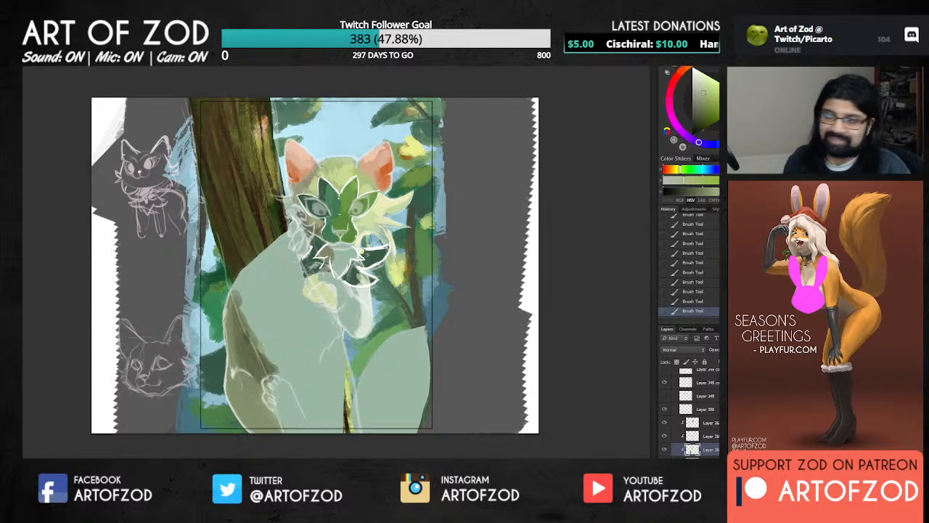
Smooth the brow between the tree-side ear and the mask with olive, tan and light green tones sampled there.
{"action": "left_click", "coordinate": [312, 174], "text": "alt"}
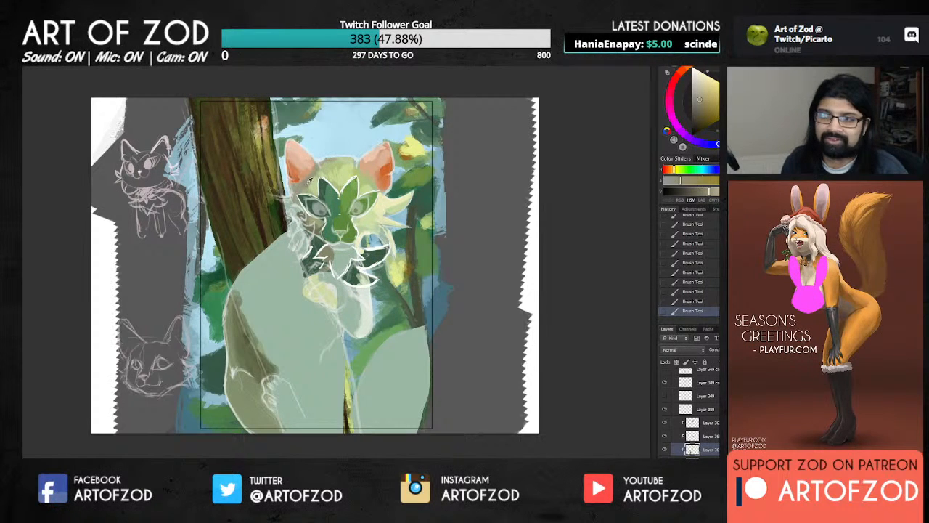
{"action": "left_click", "coordinate": [303, 186], "text": "alt"}
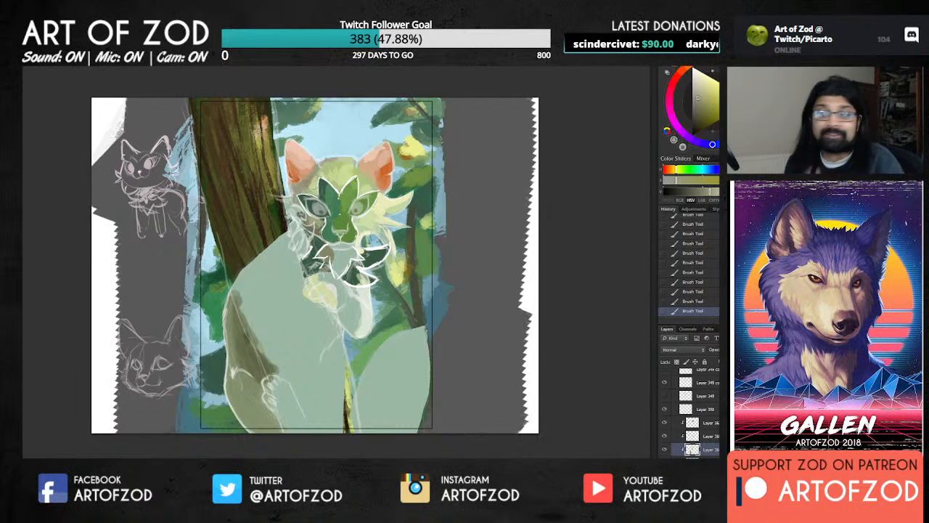
{"action": "left_click", "coordinate": [305, 187], "text": "alt"}
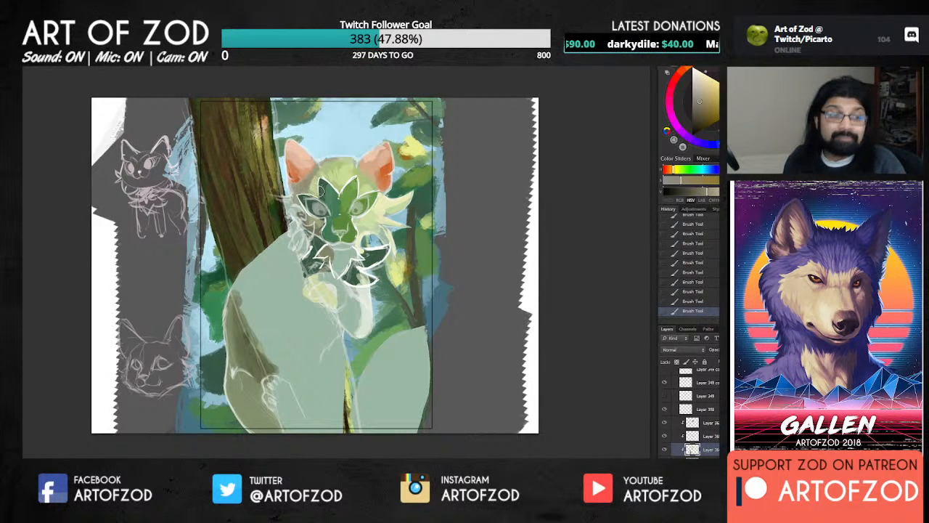
{"action": "left_click", "coordinate": [315, 187], "text": "alt"}
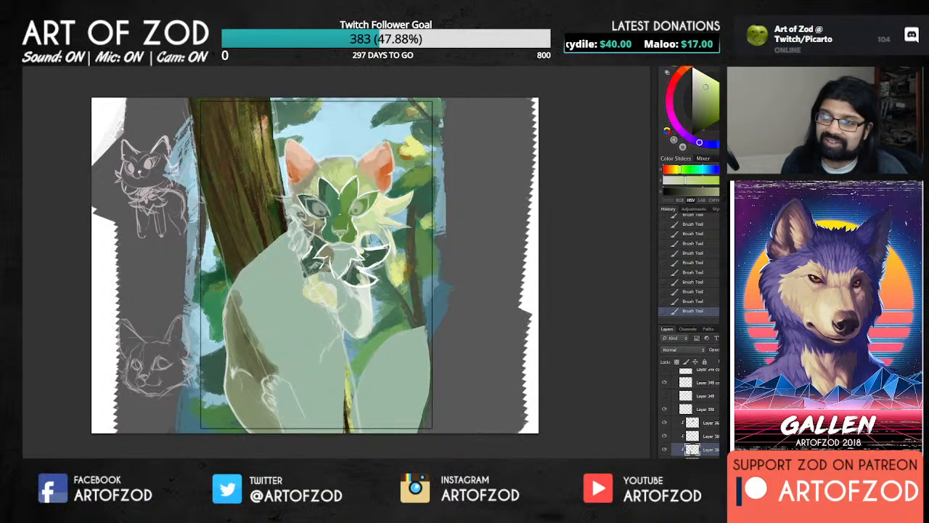
{"action": "left_click", "coordinate": [311, 192], "text": "alt"}
{"action": "left_click", "coordinate": [309, 185], "text": "alt"}
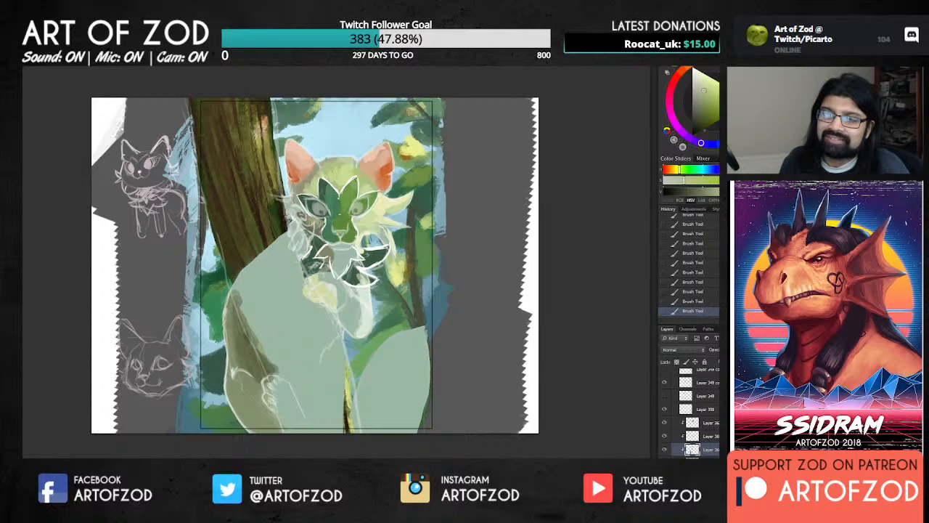
Touch up the fur around the tree-side eye with muted olive tones sampled below the eye and at the brow.
{"action": "left_click", "coordinate": [317, 218], "text": "alt"}
{"action": "left_click", "coordinate": [322, 221], "text": "alt"}
{"action": "left_click", "coordinate": [312, 220], "text": "alt"}
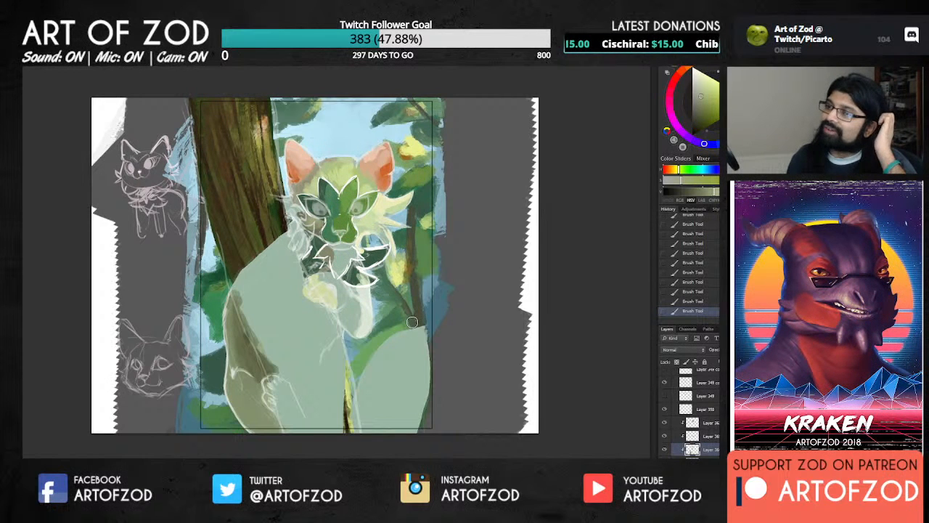
{"action": "left_click", "coordinate": [301, 193], "text": "alt"}
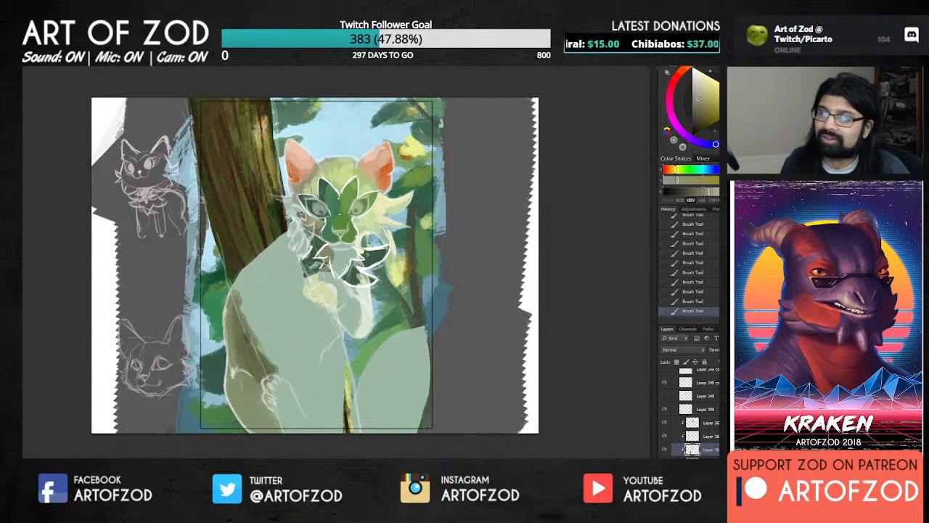
Refine the lit cheek beside the mask's outer eye corner with sampled pale greens and yellows.
{"action": "left_click", "coordinate": [376, 209], "text": "alt"}
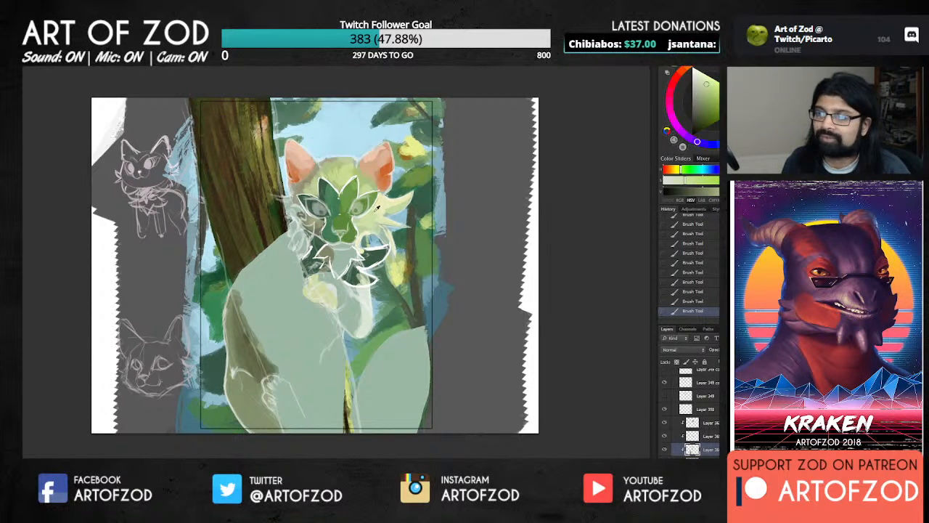
{"action": "left_click", "coordinate": [374, 211], "text": "alt"}
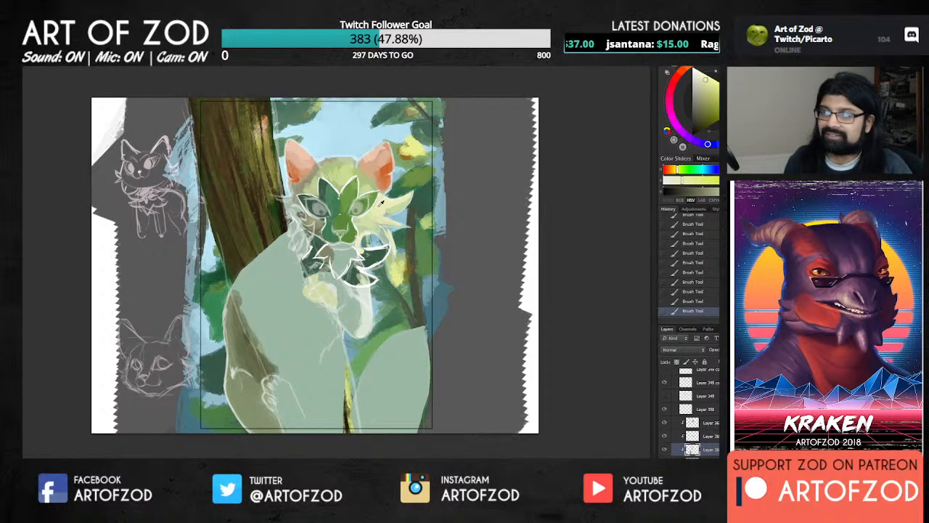
{"action": "left_click", "coordinate": [375, 206], "text": "alt"}
{"action": "left_click", "coordinate": [372, 210], "text": "alt"}
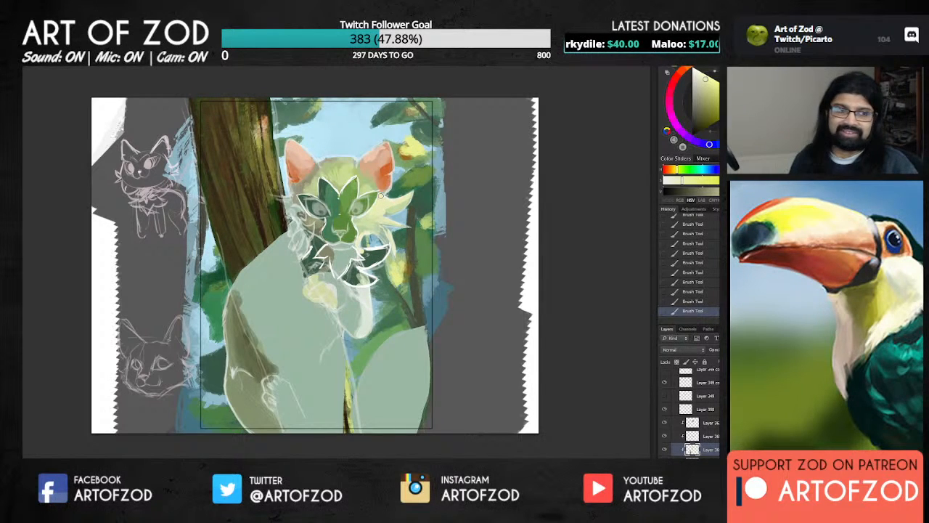
Blend the forehead into the brow below the lit ear with yellow-greens and pale yellows sampled from the forehead and cheek.
{"action": "left_click", "coordinate": [341, 182], "text": "alt"}
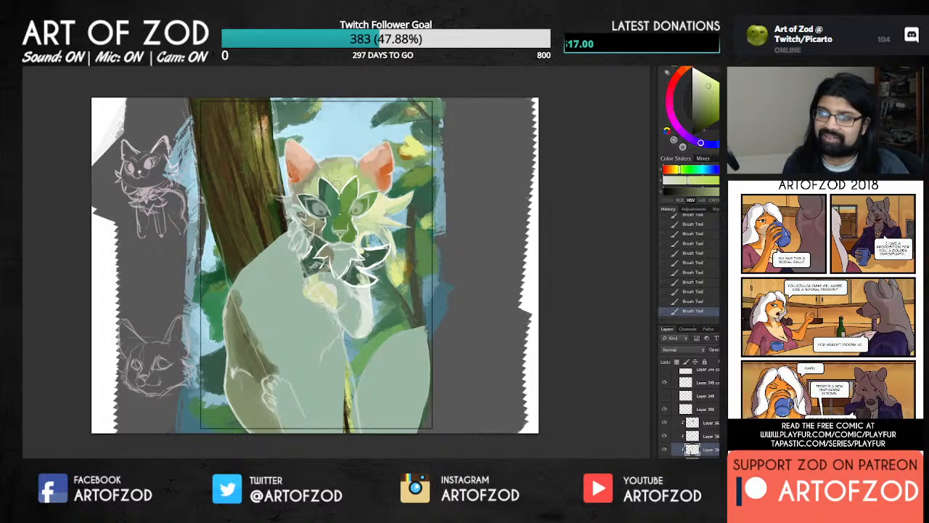
{"action": "left_click", "coordinate": [347, 170], "text": "alt"}
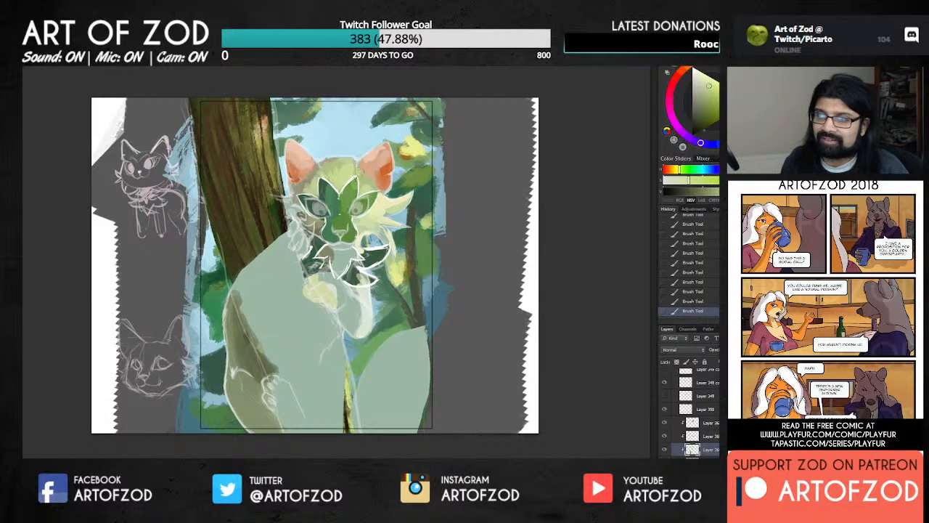
{"action": "left_click", "coordinate": [382, 201], "text": "alt"}
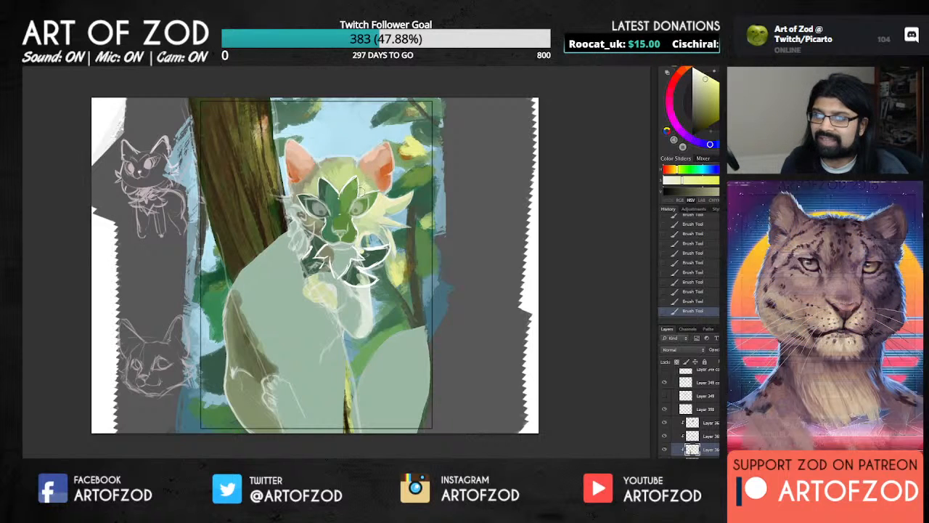
{"action": "left_click", "coordinate": [361, 173], "text": "alt"}
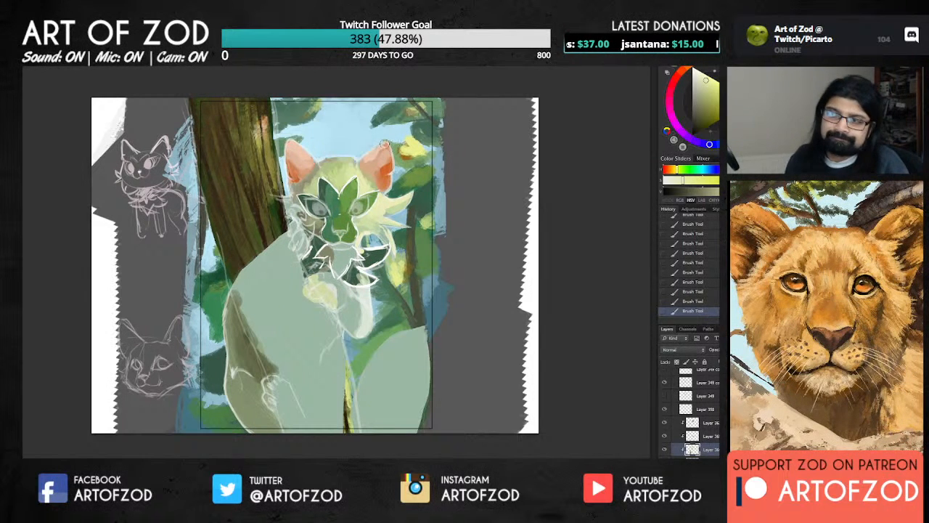
{"action": "left_click", "coordinate": [368, 183], "text": "alt"}
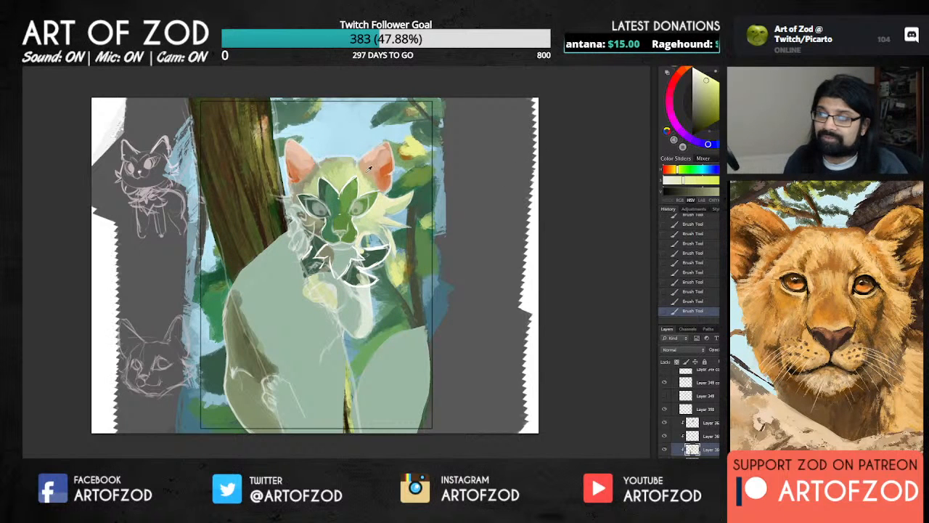
Shade the crown of the head between the ears with sampled muted olive and soft yellow-green tones.
{"action": "left_click", "coordinate": [335, 164], "text": "alt"}
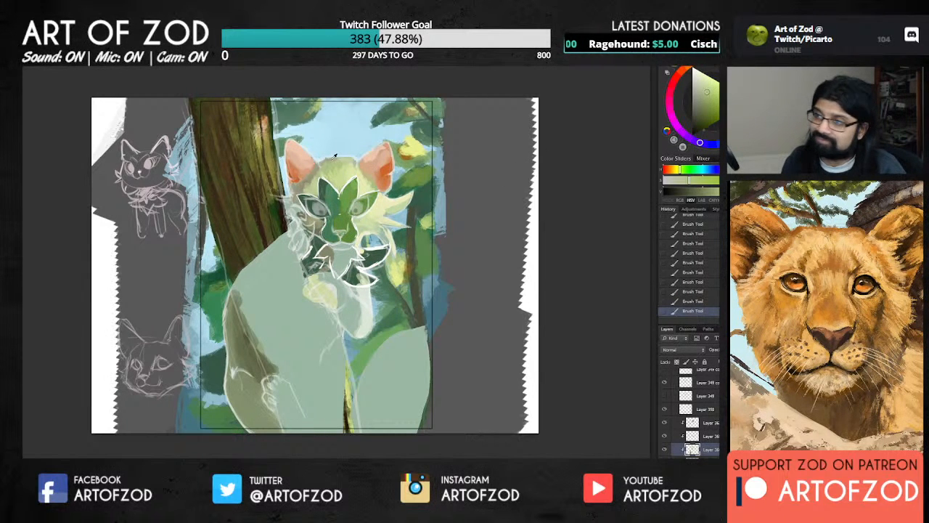
{"action": "left_click", "coordinate": [325, 158], "text": "alt"}
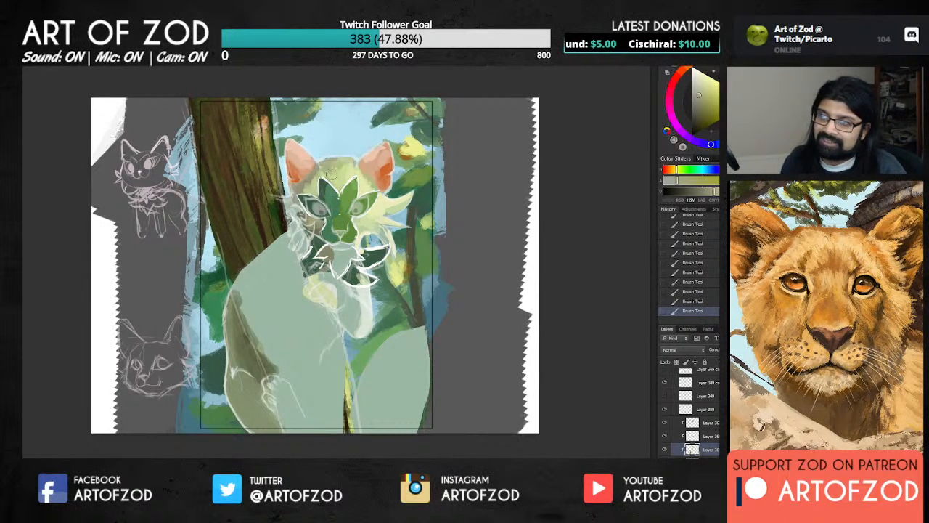
{"action": "left_click", "coordinate": [333, 166], "text": "alt"}
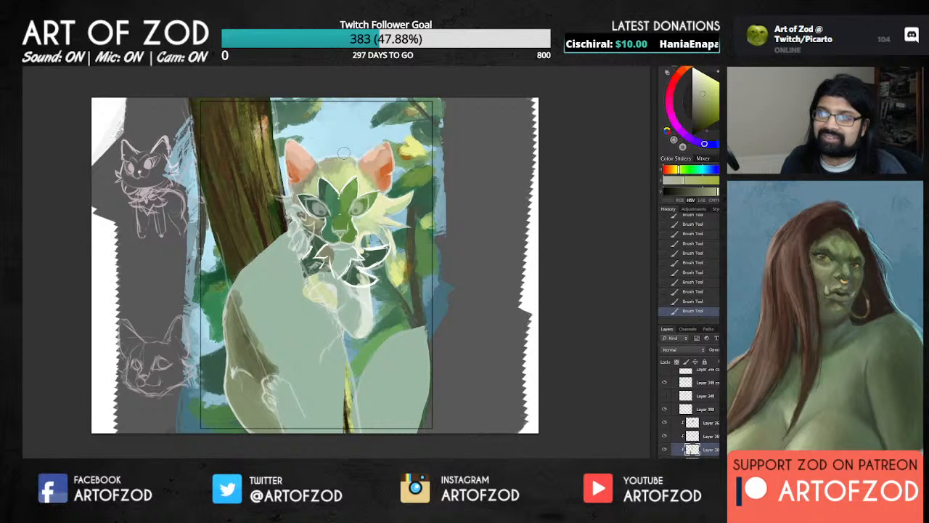
{"action": "left_click", "coordinate": [341, 164], "text": "alt"}
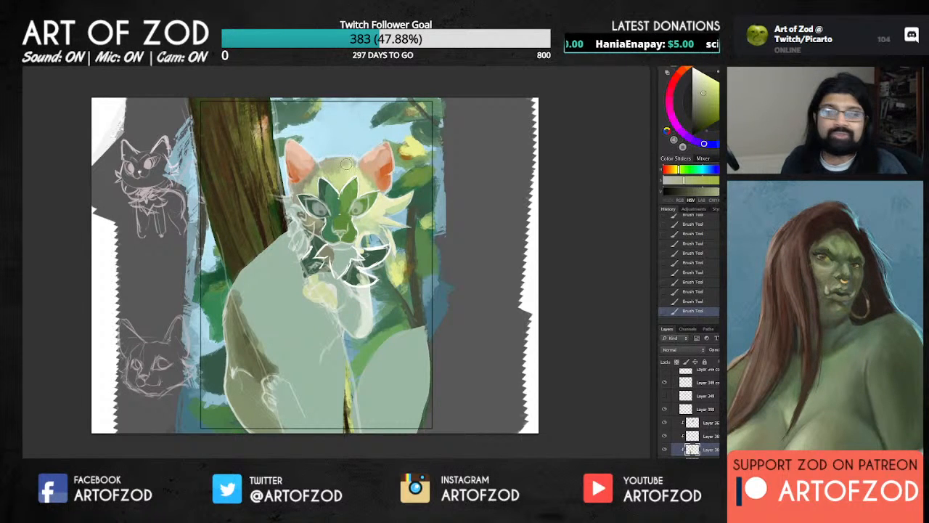
{"action": "left_click", "coordinate": [335, 182], "text": "alt"}
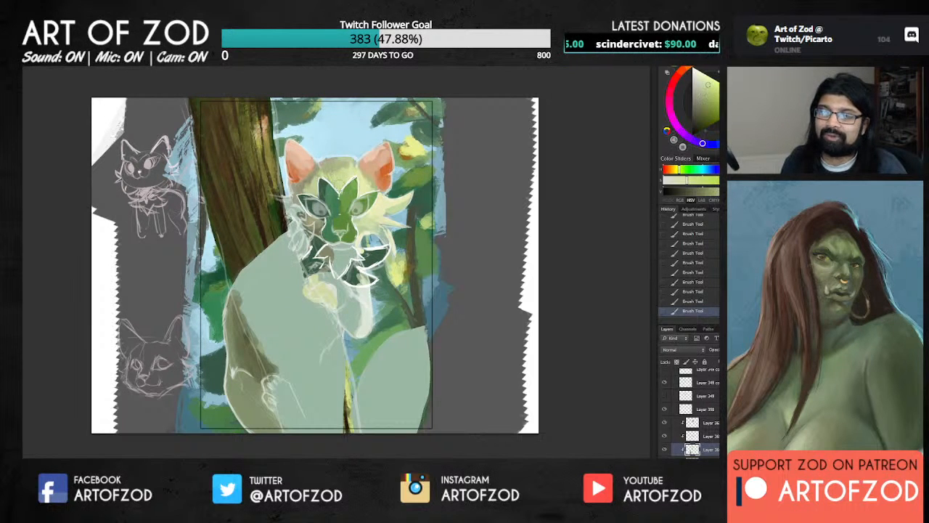
Blend the brow fur above the mask toward the tree-side ear with sampled pale yellow, light green and olive tones.
{"action": "left_click", "coordinate": [362, 182], "text": "alt"}
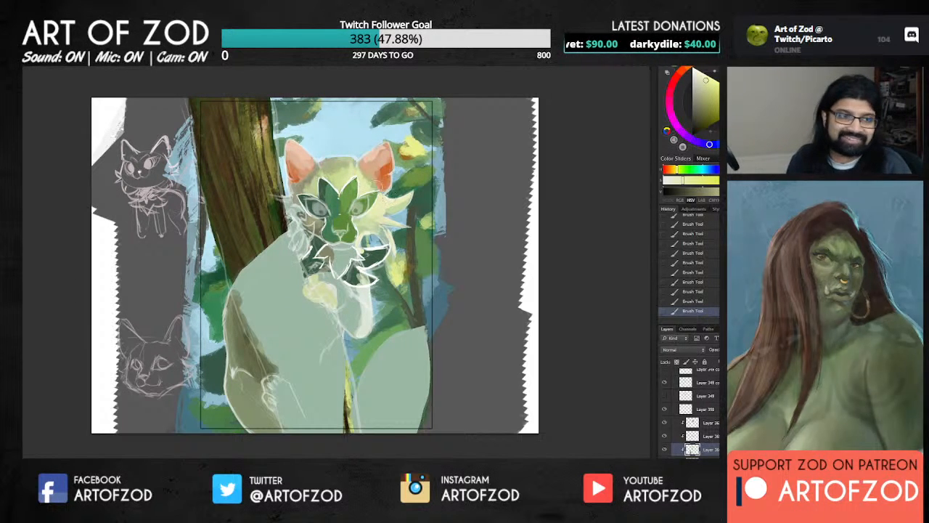
{"action": "left_click", "coordinate": [350, 191], "text": "alt"}
{"action": "left_click", "coordinate": [320, 185], "text": "alt"}
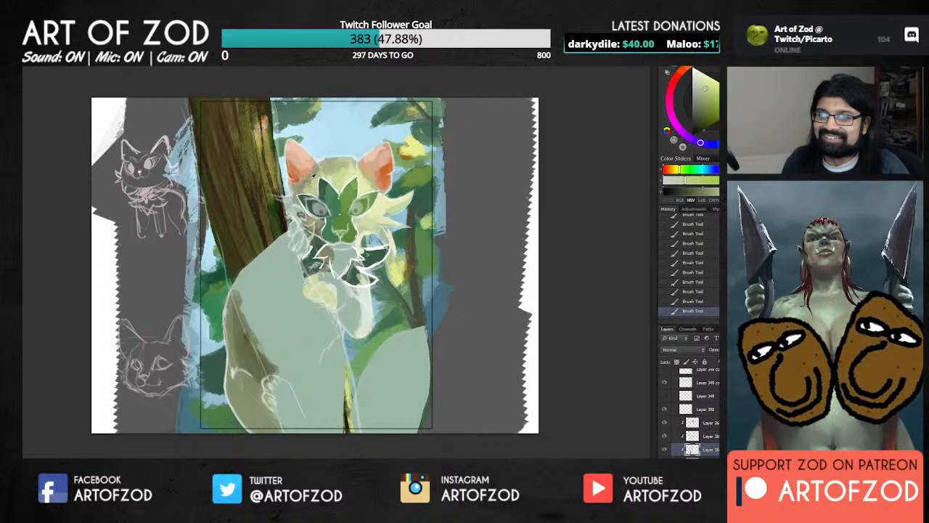
{"action": "left_click", "coordinate": [334, 179], "text": "alt"}
{"action": "left_click", "coordinate": [314, 183], "text": "alt"}
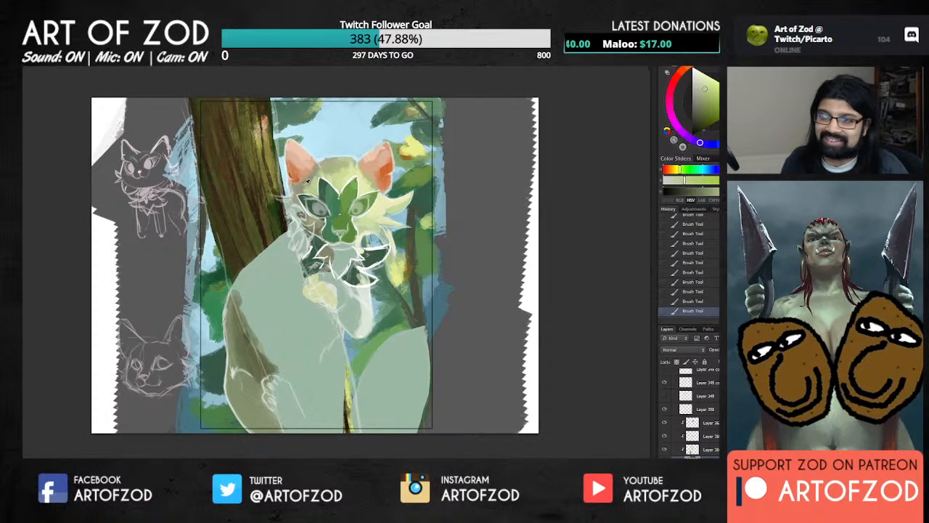
{"action": "left_click", "coordinate": [308, 180], "text": "alt"}
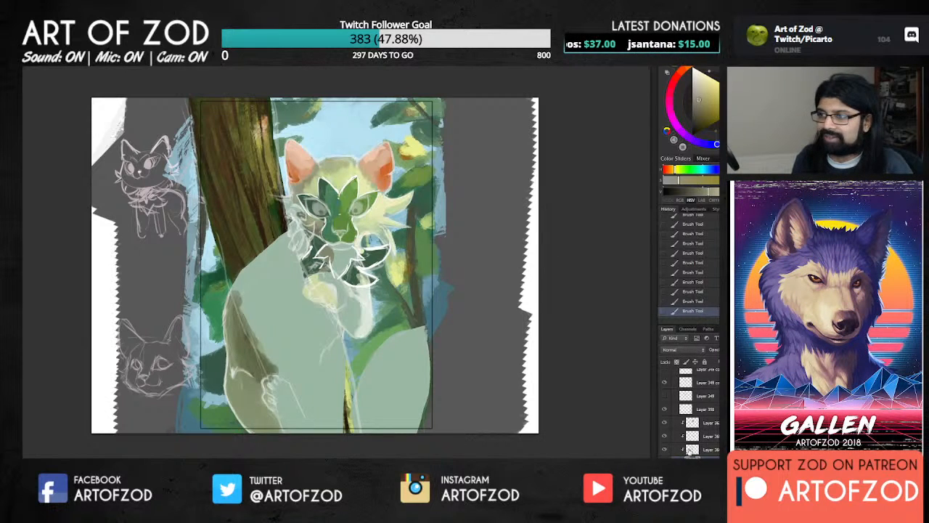
Smooth the centre of the forehead on the clipped fur layer with light yellow-greens and muted olive sampled there.
{"action": "left_click", "coordinate": [344, 169], "text": "alt"}
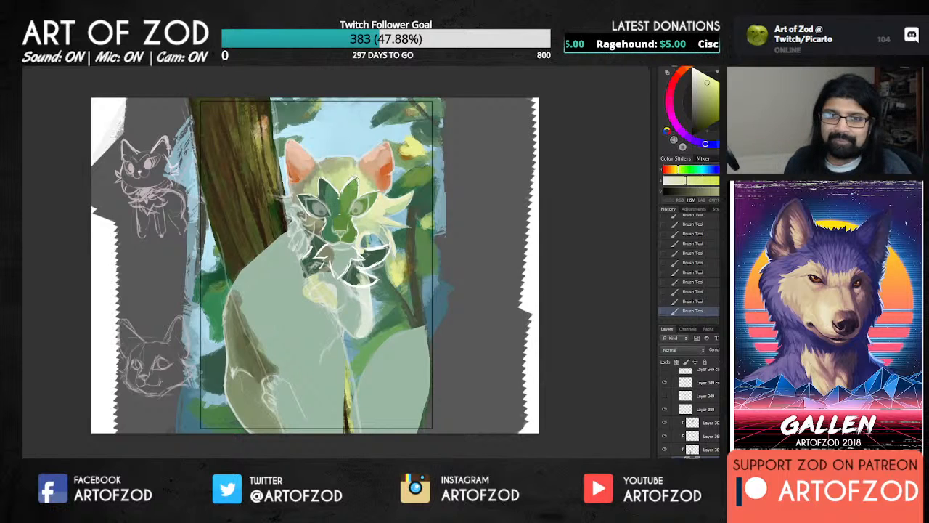
{"action": "left_click", "coordinate": [334, 162], "text": "alt"}
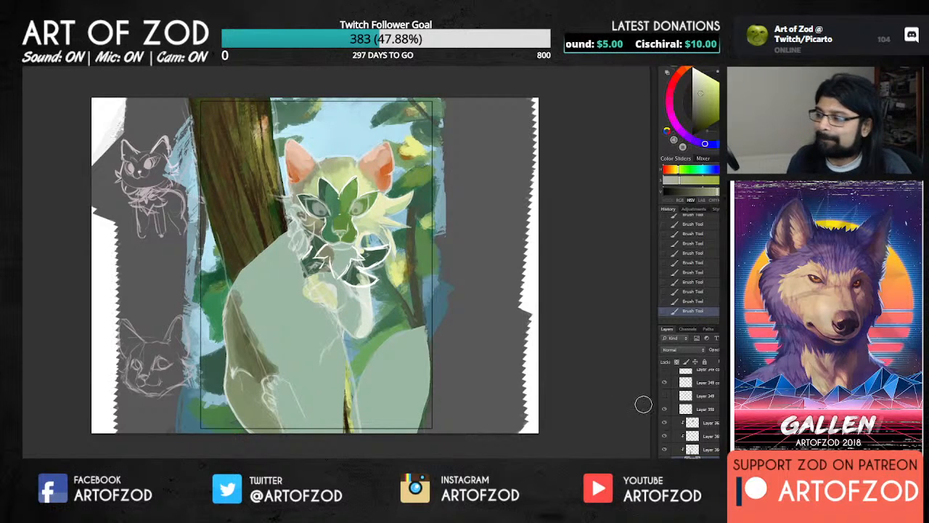
{"action": "left_click", "coordinate": [693, 450]}
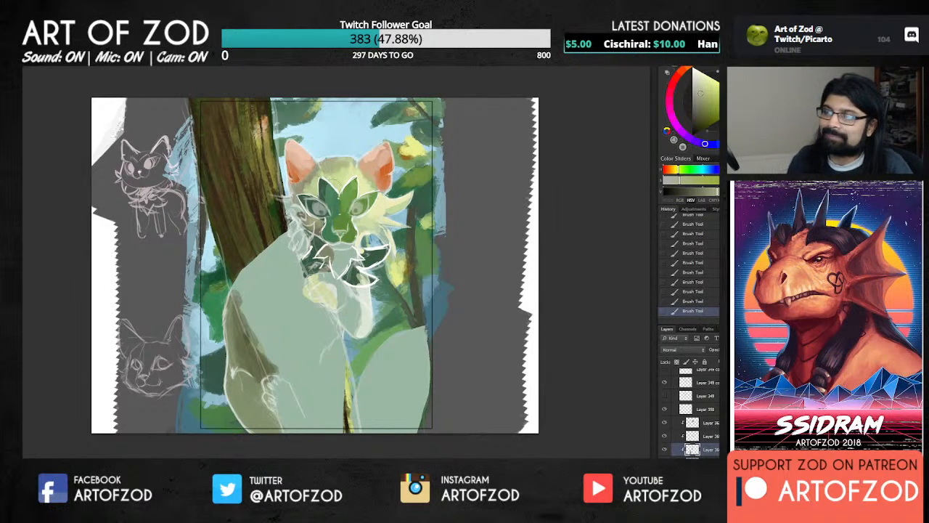
{"action": "left_click", "coordinate": [337, 174], "text": "alt"}
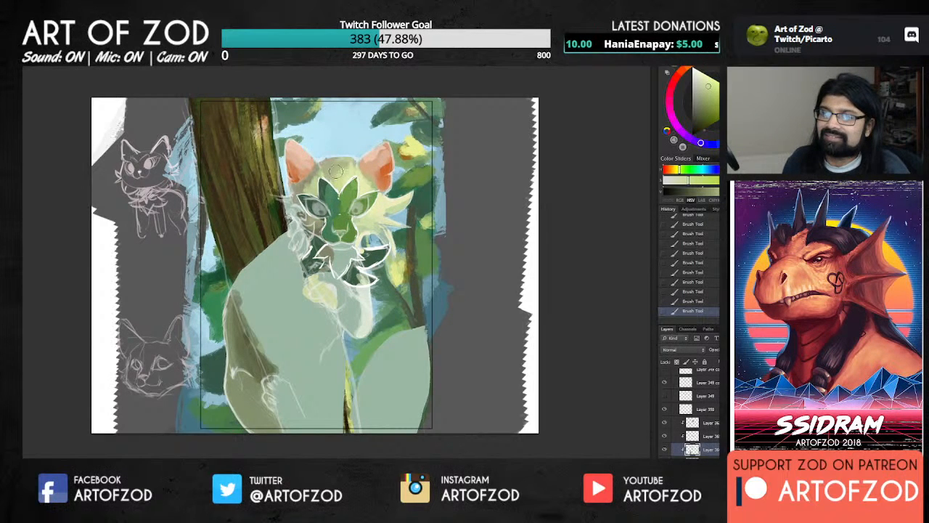
{"action": "left_click_drag", "start_coordinate": [338, 171], "coordinate": [338, 182]}
{"action": "left_click", "coordinate": [350, 169], "text": "alt"}
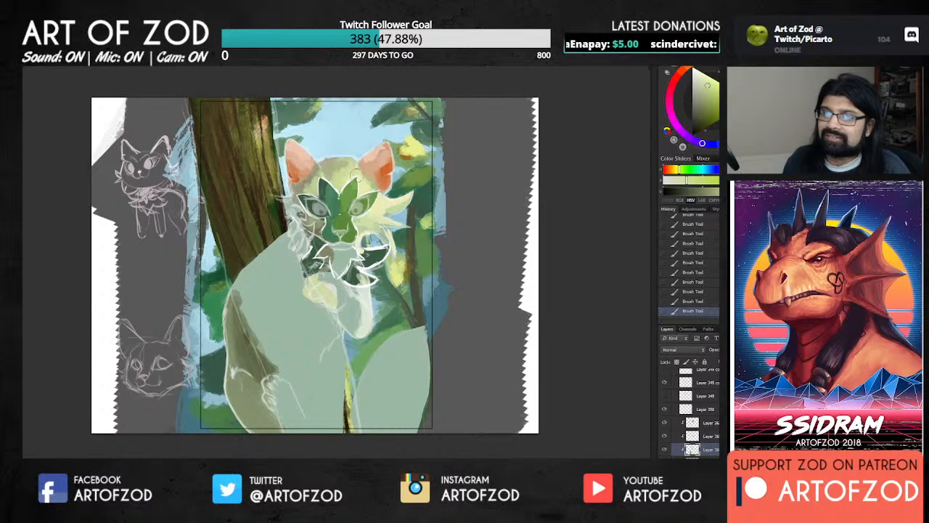
Rework the upper fur of the lit cheek with sampled pale yellow, light green and cool mint tones.
{"action": "left_click", "coordinate": [387, 204], "text": "alt"}
{"action": "left_click", "coordinate": [389, 205], "text": "alt"}
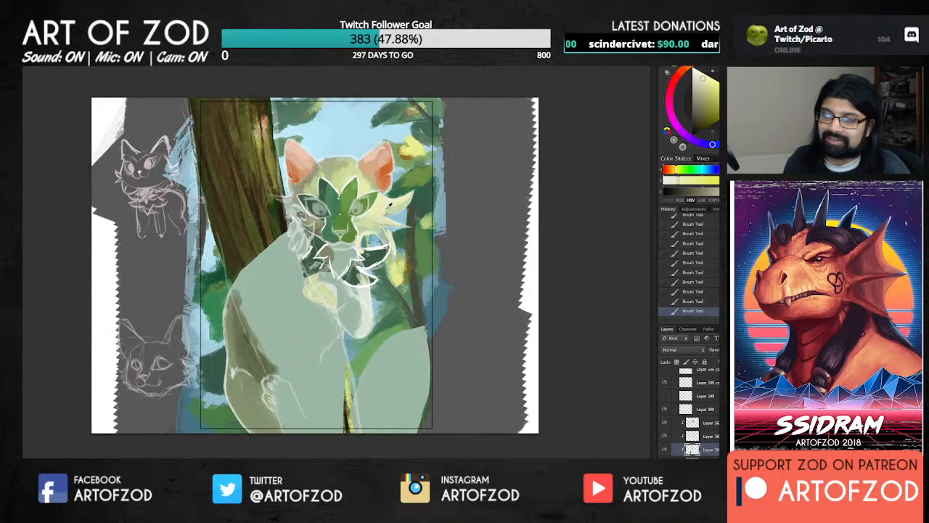
{"action": "left_click", "coordinate": [396, 209], "text": "alt"}
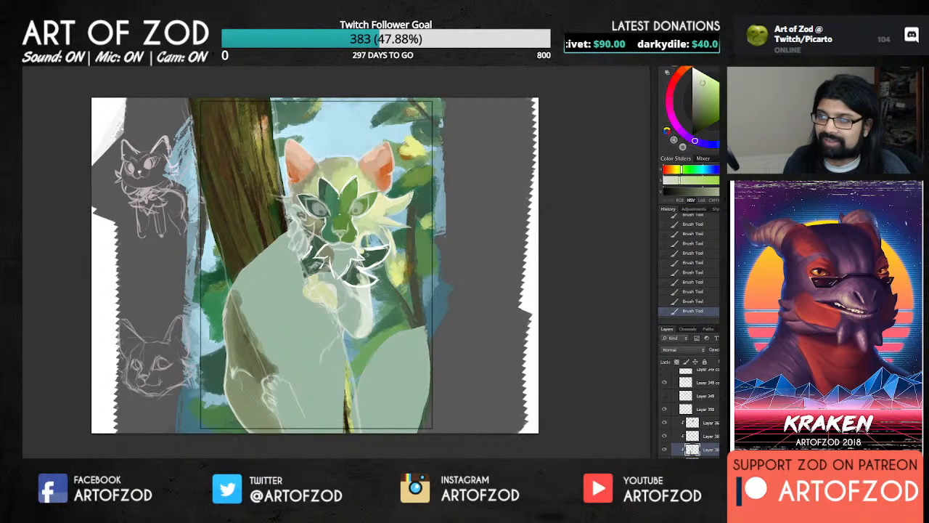
{"action": "left_click", "coordinate": [389, 210], "text": "alt"}
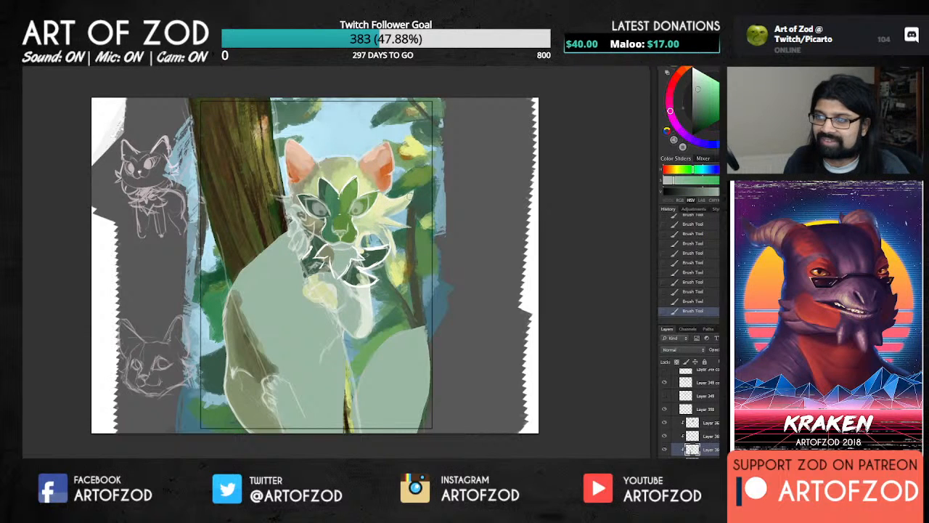
{"action": "left_click", "coordinate": [389, 212], "text": "alt"}
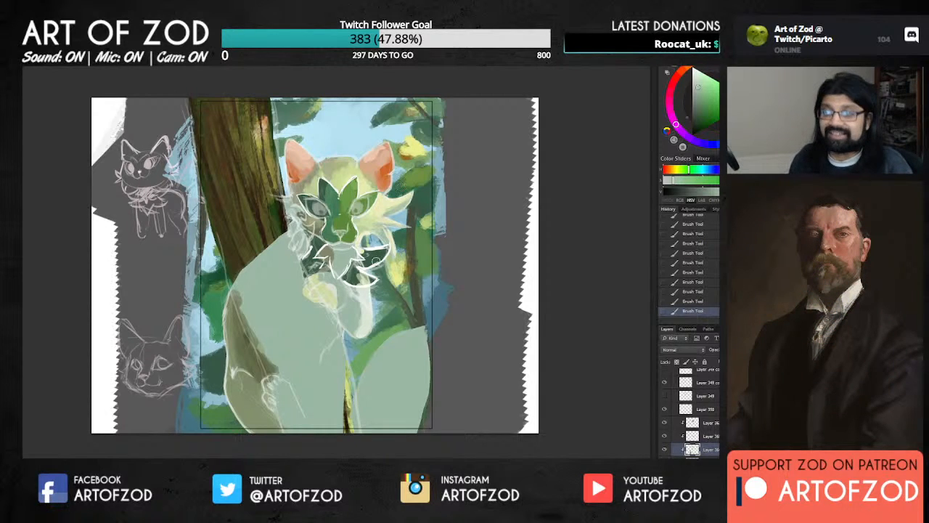
Shade the lower lit cheek beside the muzzle with cool grey-greens and light greens sampled around it.
{"action": "left_click", "coordinate": [368, 227], "text": "alt"}
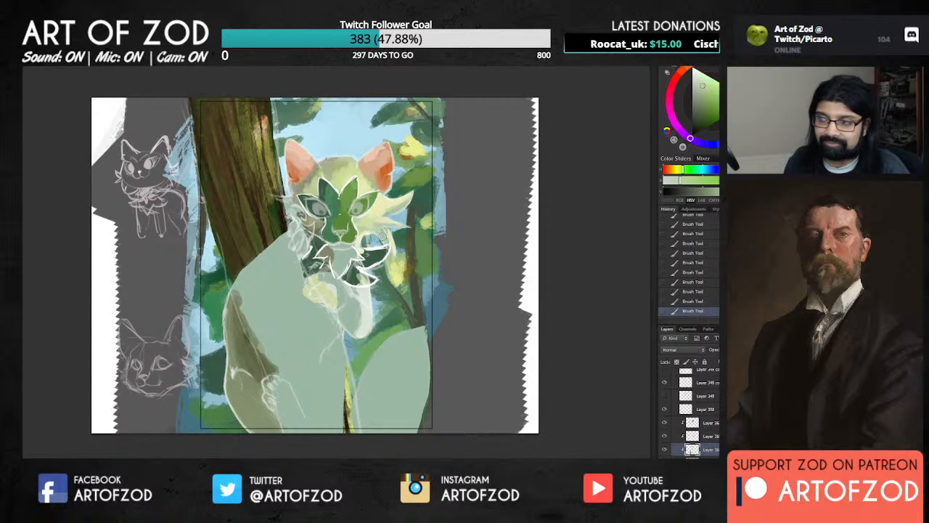
{"action": "left_click", "coordinate": [383, 231], "text": "alt"}
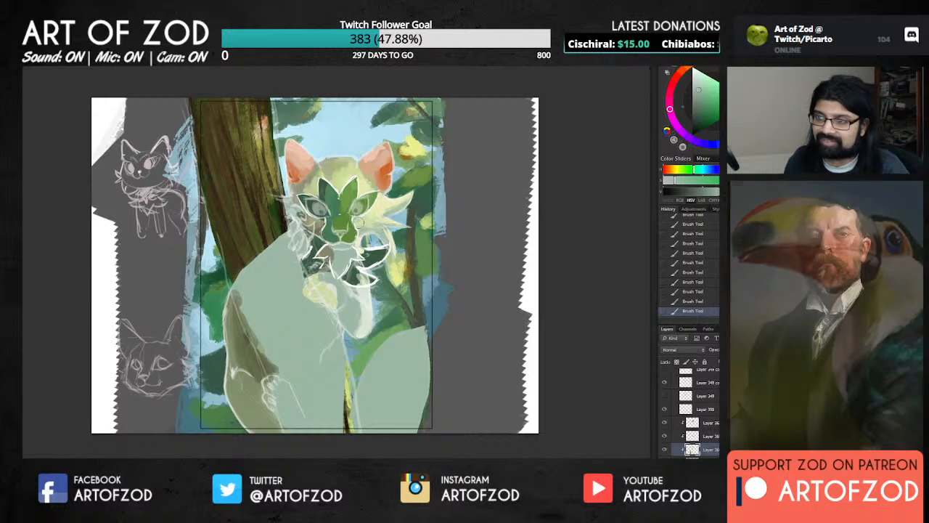
{"action": "left_click", "coordinate": [403, 234], "text": "alt"}
{"action": "left_click", "coordinate": [376, 232], "text": "alt"}
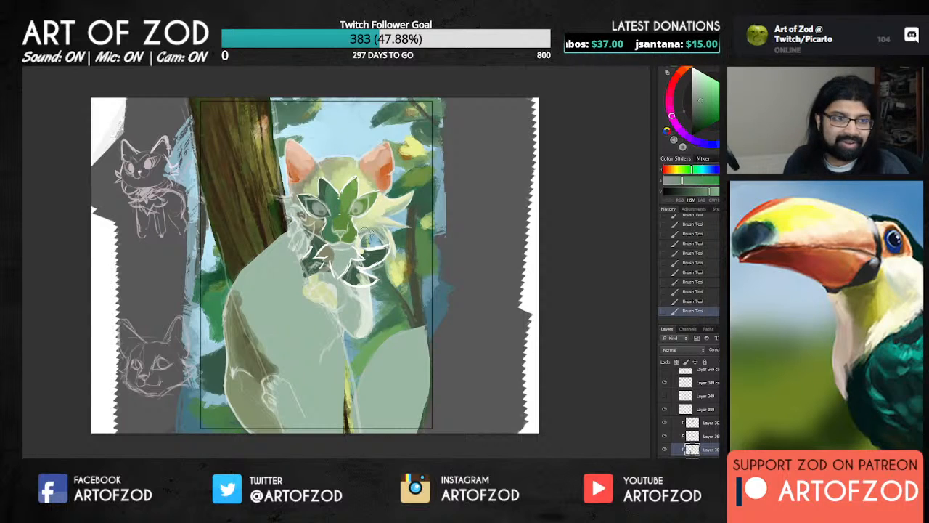
{"action": "left_click", "coordinate": [362, 230], "text": "alt"}
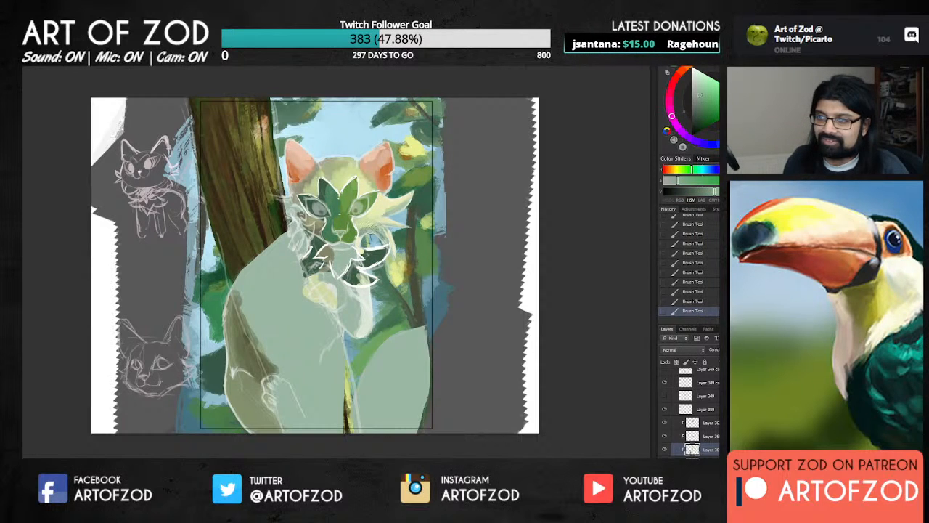
{"action": "left_click", "coordinate": [366, 227], "text": "alt"}
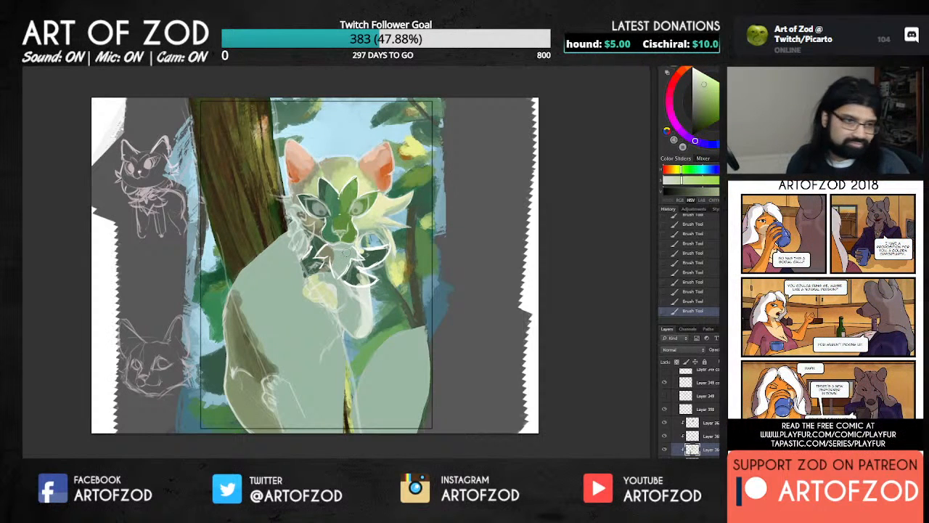
Refine the pointed fur tufts of the lit cheek with sampled light green, pale yellow and mint tones.
{"action": "left_click", "coordinate": [389, 233], "text": "alt"}
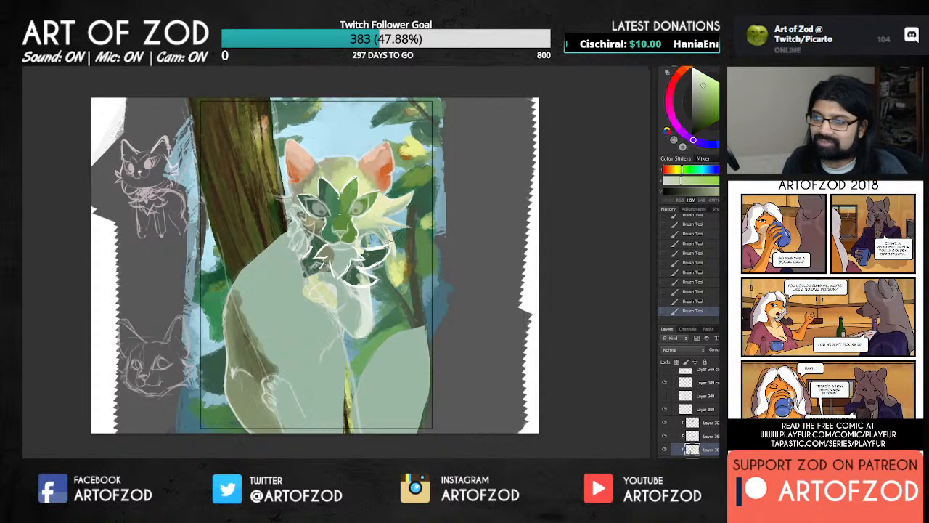
{"action": "left_click", "coordinate": [392, 235], "text": "alt"}
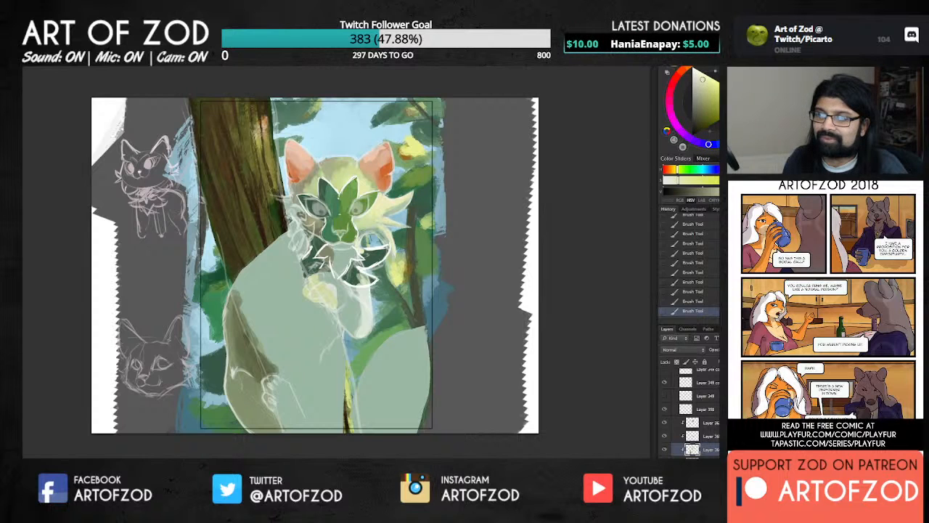
{"action": "left_click", "coordinate": [382, 226], "text": "alt"}
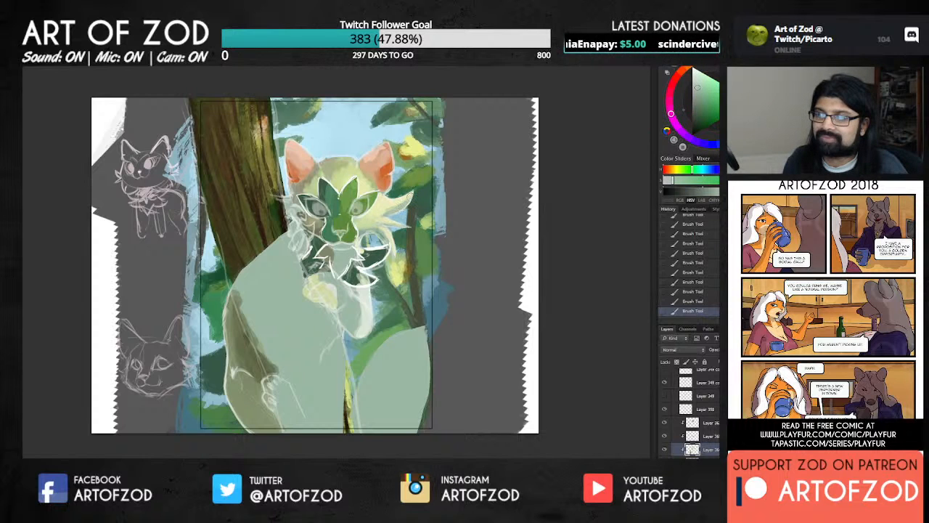
{"action": "left_click", "coordinate": [387, 205], "text": "alt"}
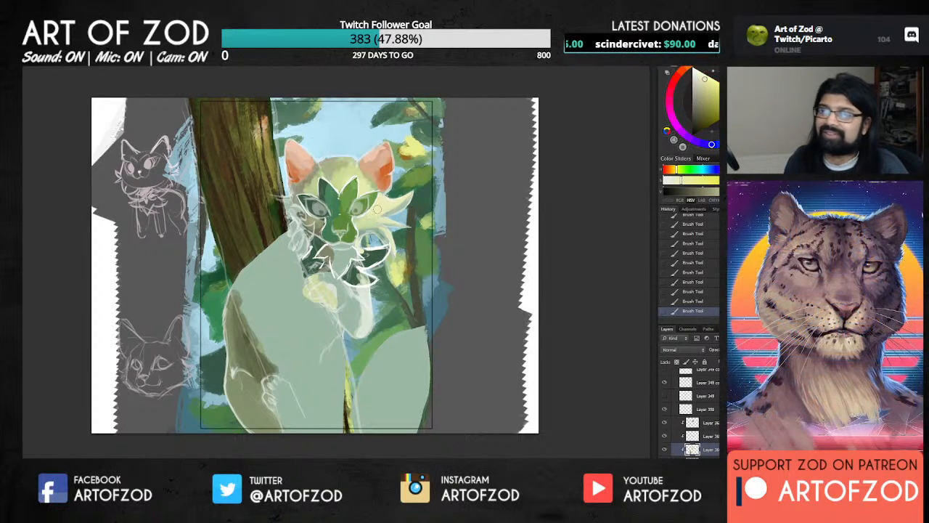
{"action": "left_click", "coordinate": [406, 204], "text": "alt"}
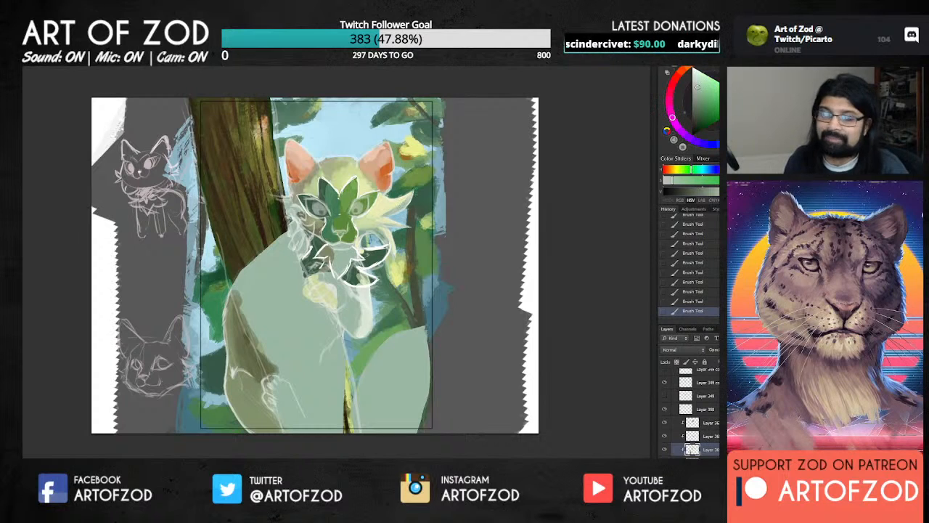
{"action": "left_click", "coordinate": [390, 196], "text": "alt"}
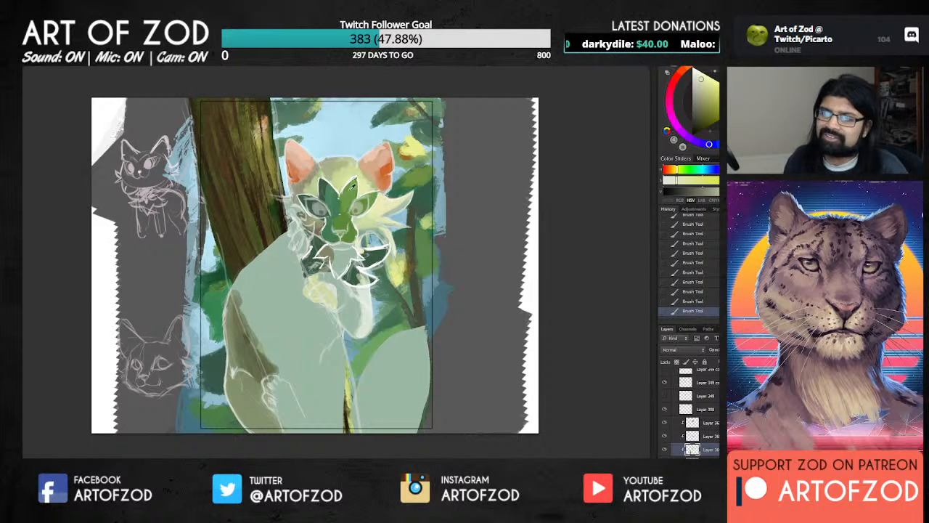
{"action": "left_click", "coordinate": [354, 184], "text": "alt"}
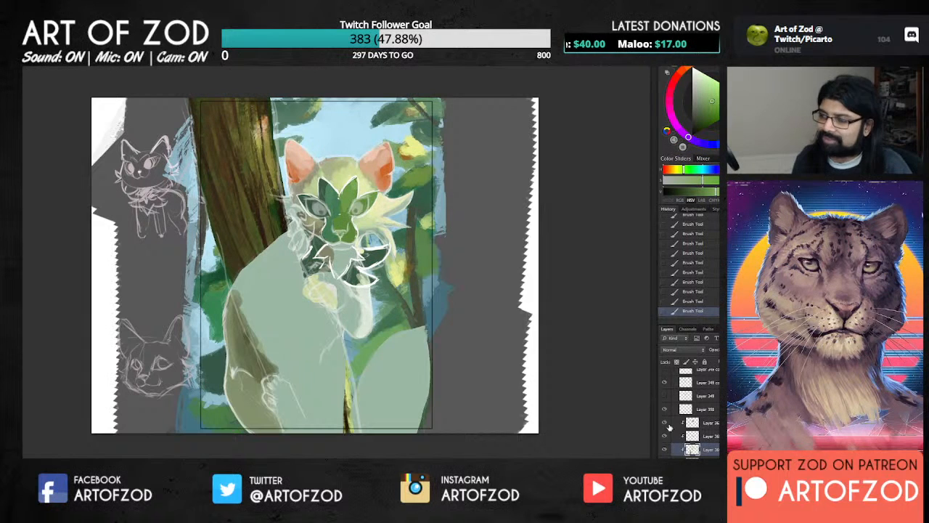
Highlight the mask's nose on the uppermost clipped mask layer with pale green and pale yellow-green.
{"action": "left_click", "coordinate": [702, 423]}
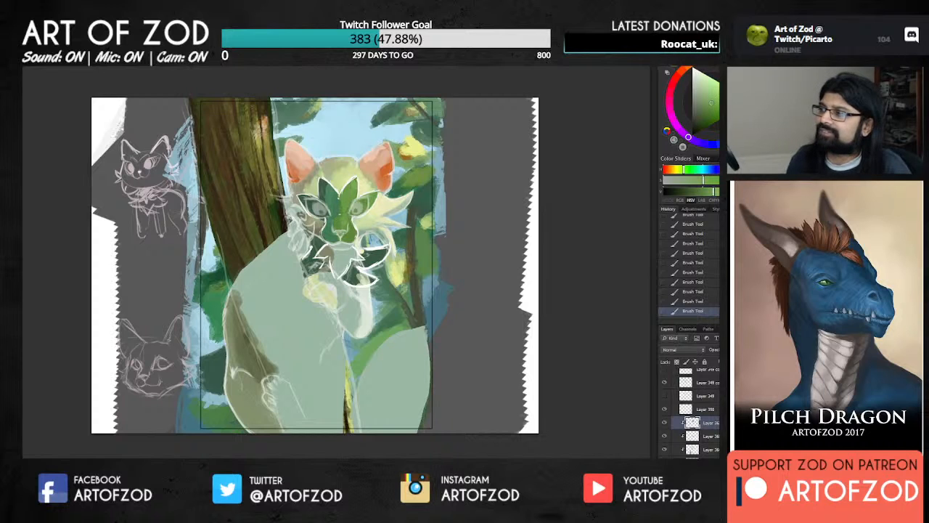
{"action": "left_click", "coordinate": [715, 86]}
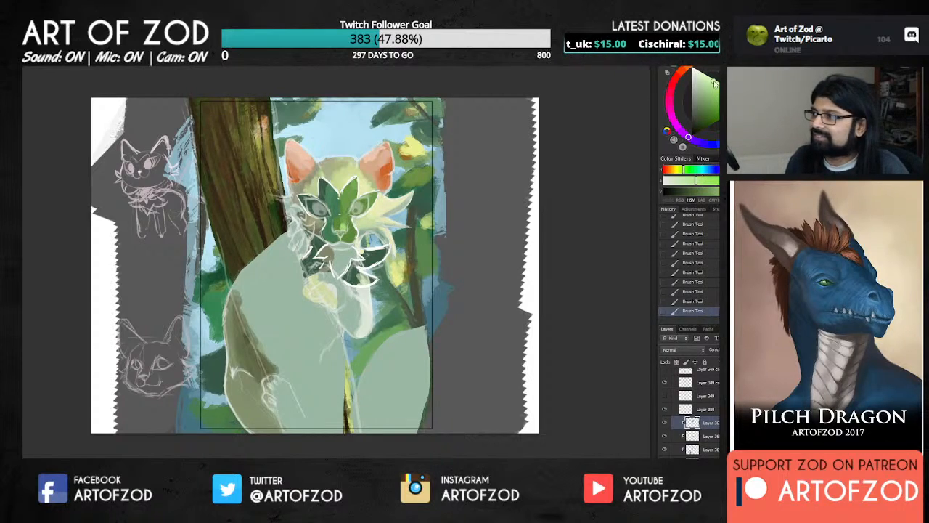
{"action": "left_click", "coordinate": [712, 81]}
{"action": "left_click_drag", "start_coordinate": [690, 138], "coordinate": [704, 144]}
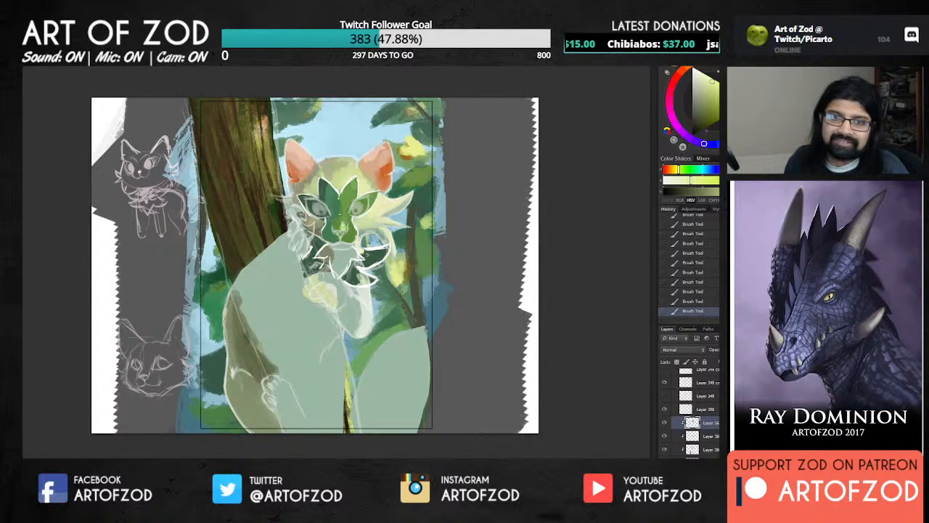
Paint the mask's shaded forehead leaf down to the inner eye corner with muted dark greens sampled there.
{"action": "left_click", "coordinate": [329, 186], "text": "alt"}
{"action": "left_click", "coordinate": [324, 183], "text": "alt"}
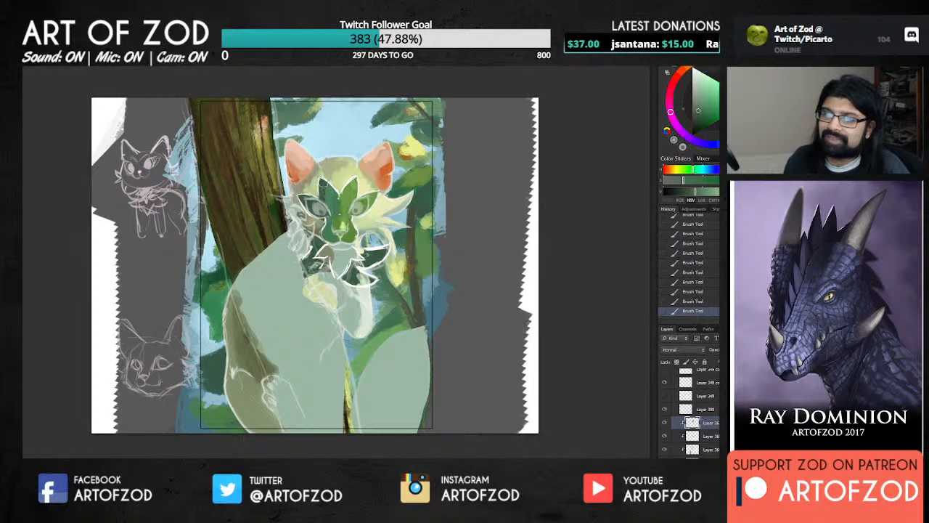
{"action": "left_click", "coordinate": [321, 185], "text": "alt"}
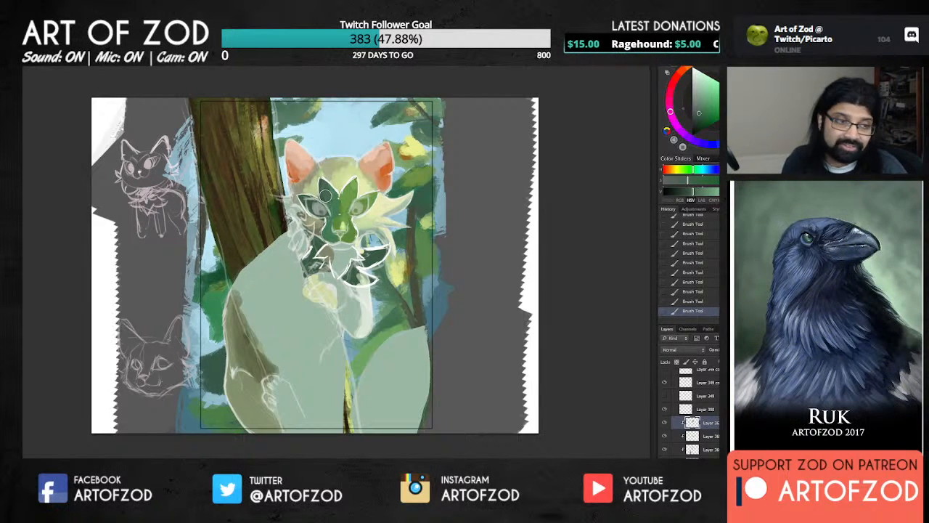
{"action": "left_click", "coordinate": [324, 186], "text": "alt"}
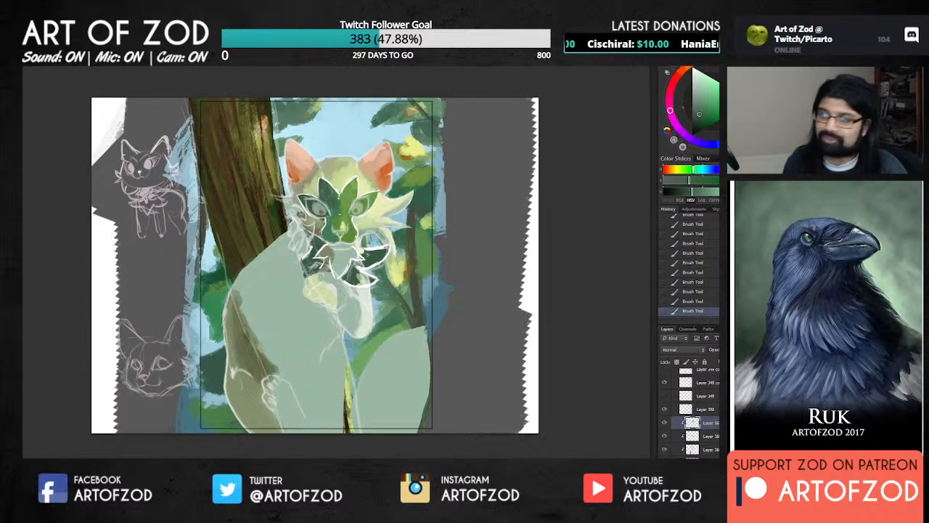
{"action": "left_click", "coordinate": [331, 204], "text": "alt"}
{"action": "left_click", "coordinate": [332, 208], "text": "alt"}
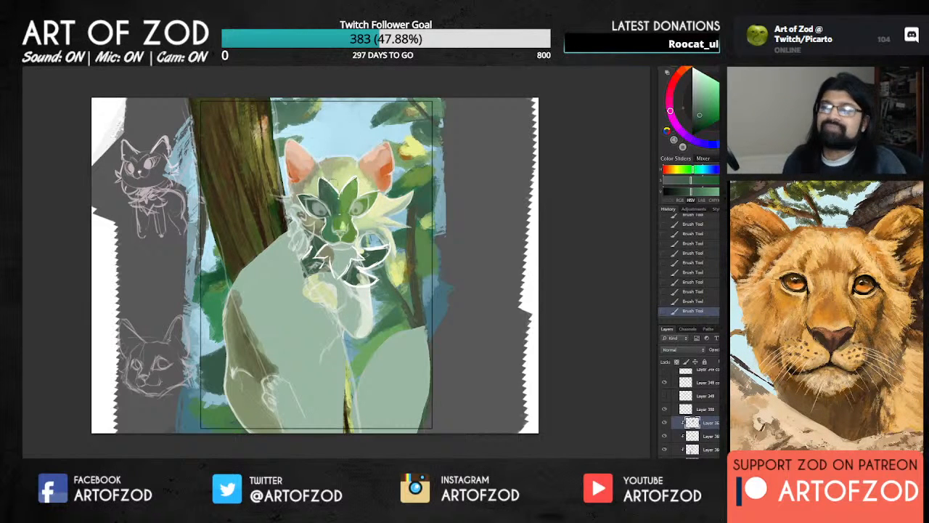
Brighten the mask's lit forehead leaf and the area between the two upright leaves with light and mid greens.
{"action": "left_click", "coordinate": [352, 184], "text": "alt"}
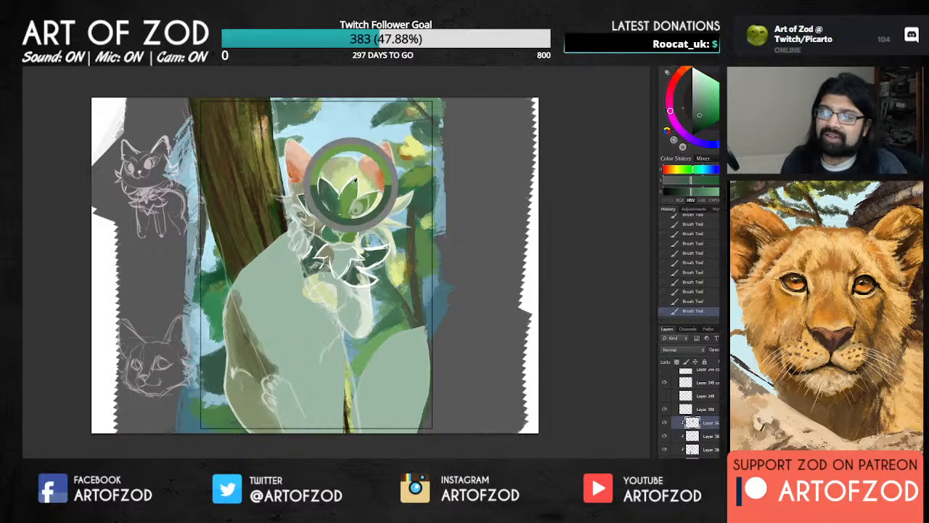
{"action": "left_click", "coordinate": [714, 93]}
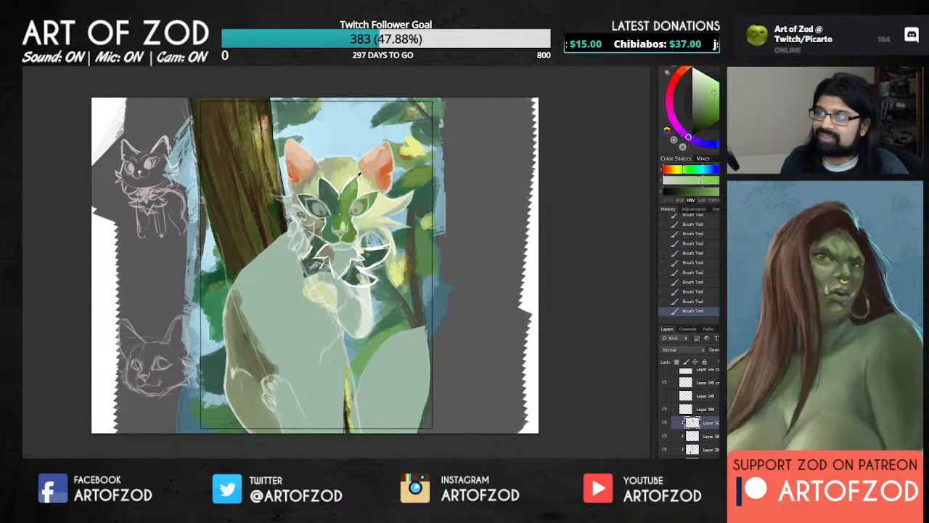
{"action": "left_click", "coordinate": [353, 186], "text": "alt"}
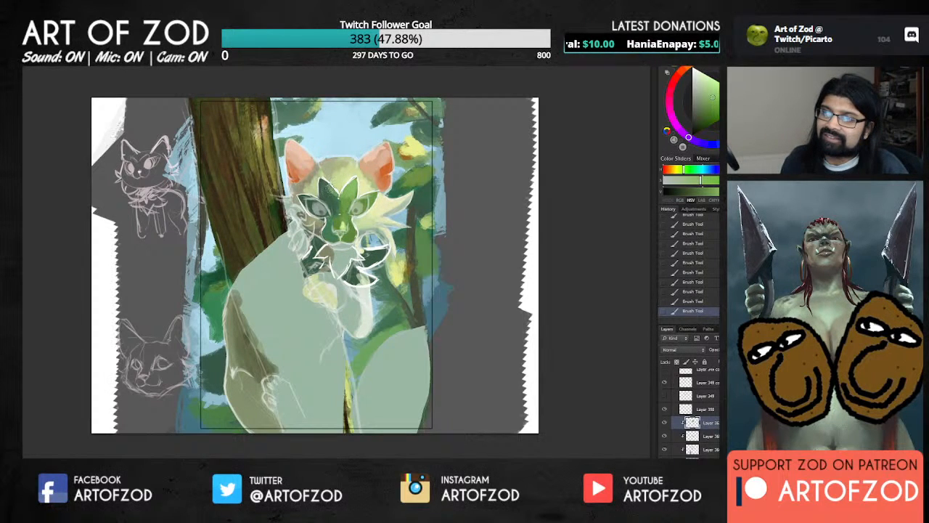
{"action": "left_click", "coordinate": [329, 187], "text": "alt"}
{"action": "left_click", "coordinate": [330, 183], "text": "alt"}
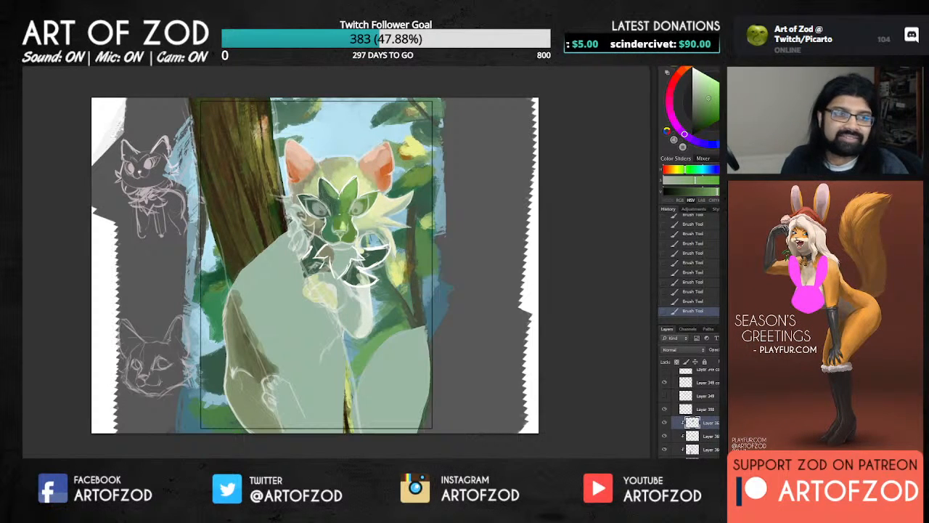
{"action": "left_click", "coordinate": [333, 195], "text": "alt"}
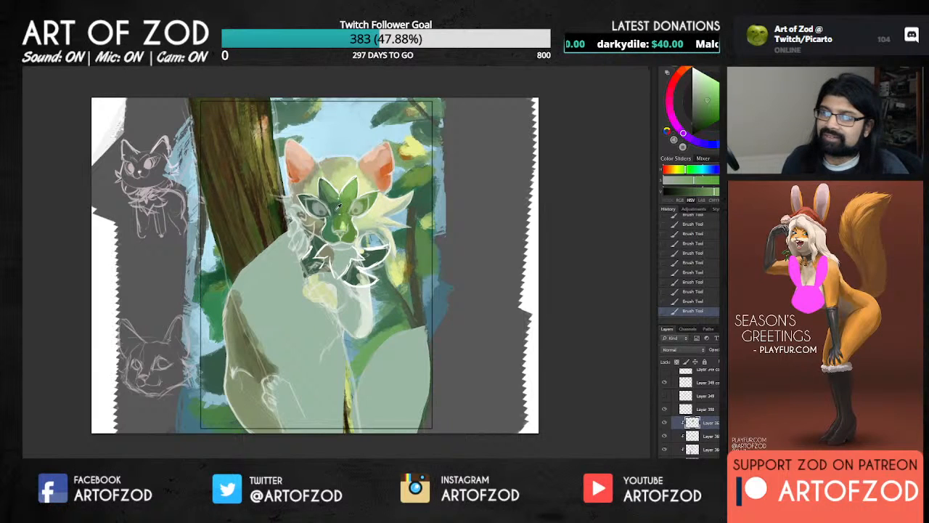
Model the nose bridge of the mask with sampled dark green, mid green and pale highlight green.
{"action": "left_click", "coordinate": [335, 214], "text": "alt"}
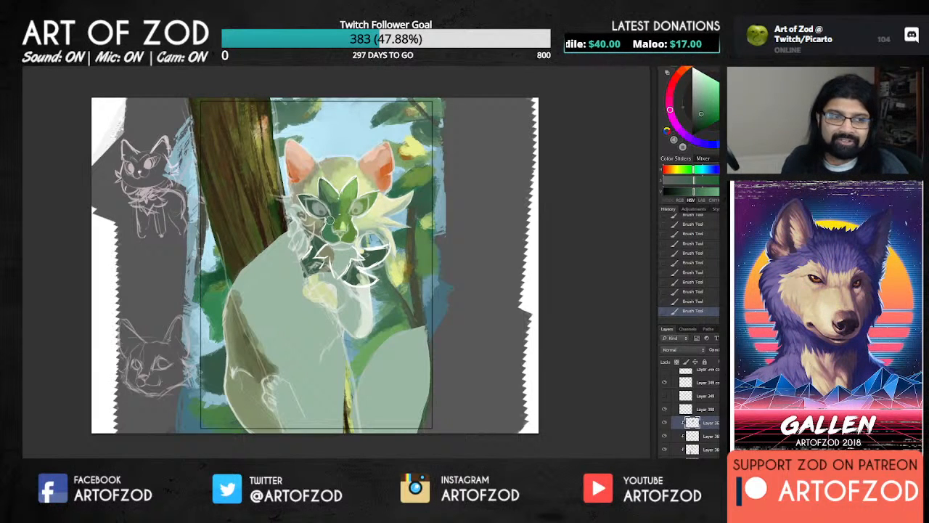
{"action": "left_click", "coordinate": [338, 219], "text": "alt"}
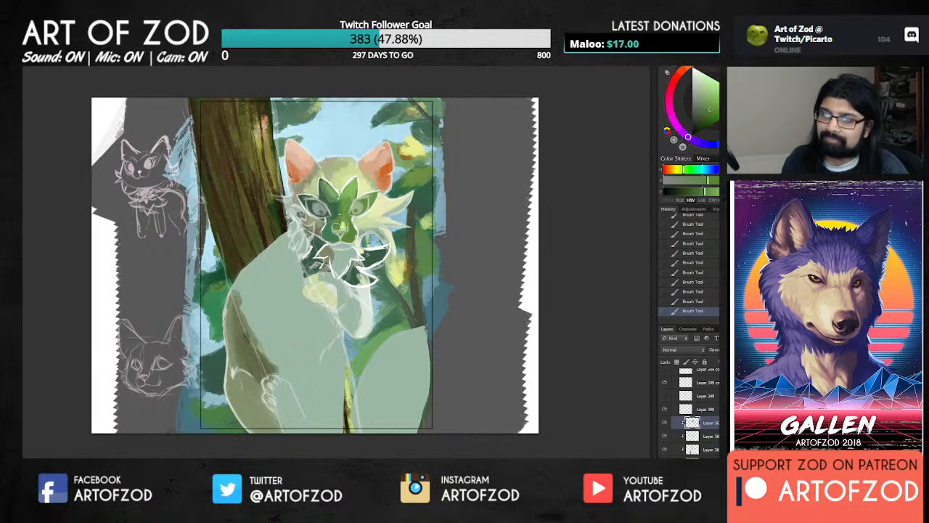
{"action": "left_click", "coordinate": [341, 221], "text": "alt"}
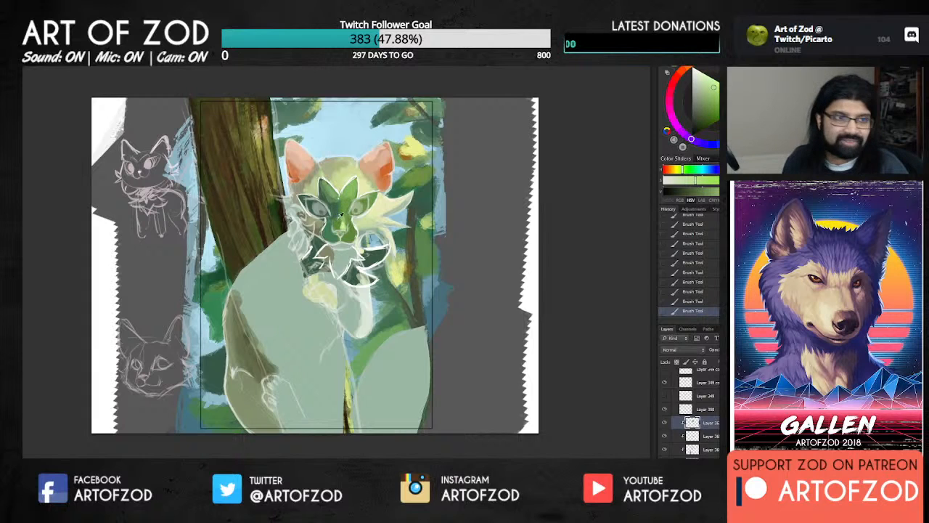
{"action": "left_click", "coordinate": [333, 209], "text": "alt"}
{"action": "left_click", "coordinate": [336, 211], "text": "alt"}
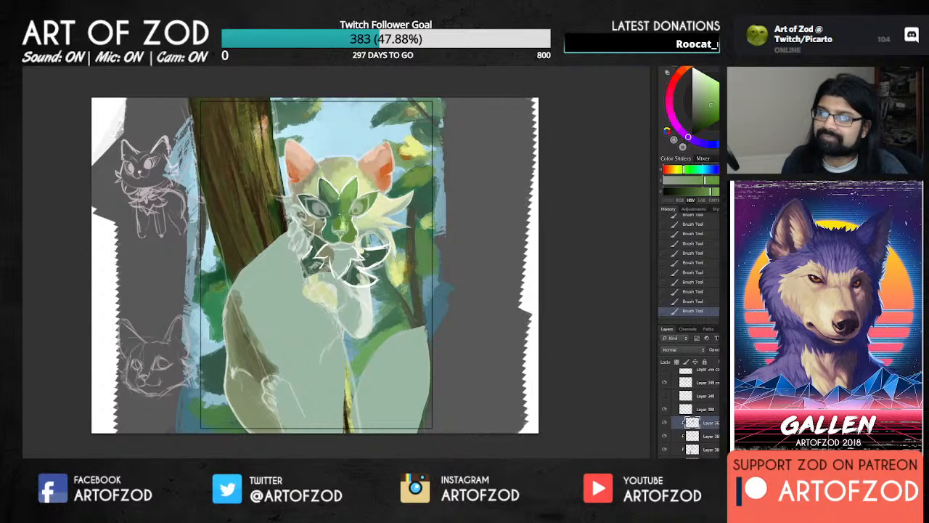
Blend the base of the shaded forehead leaf into the nose bridge with sampled muted greens and a darker green.
{"action": "left_click", "coordinate": [334, 199], "text": "alt"}
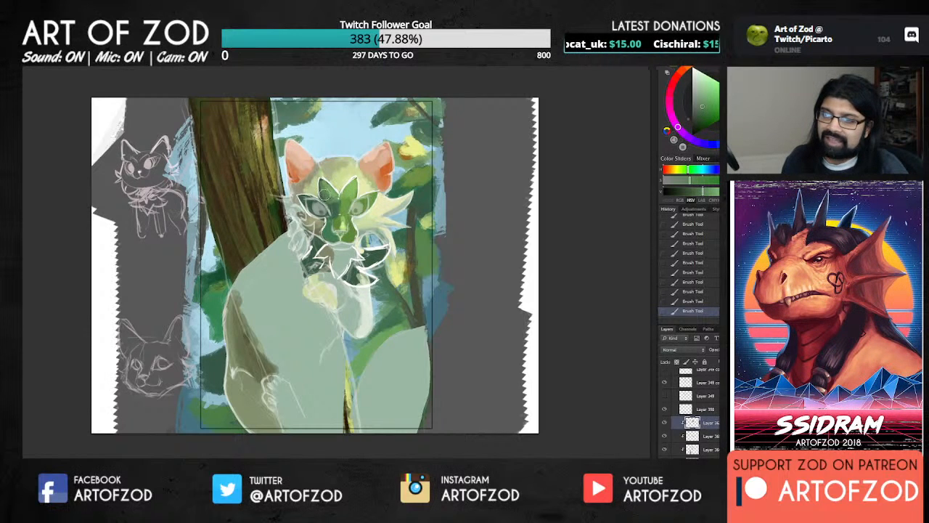
{"action": "left_click", "coordinate": [331, 200], "text": "alt"}
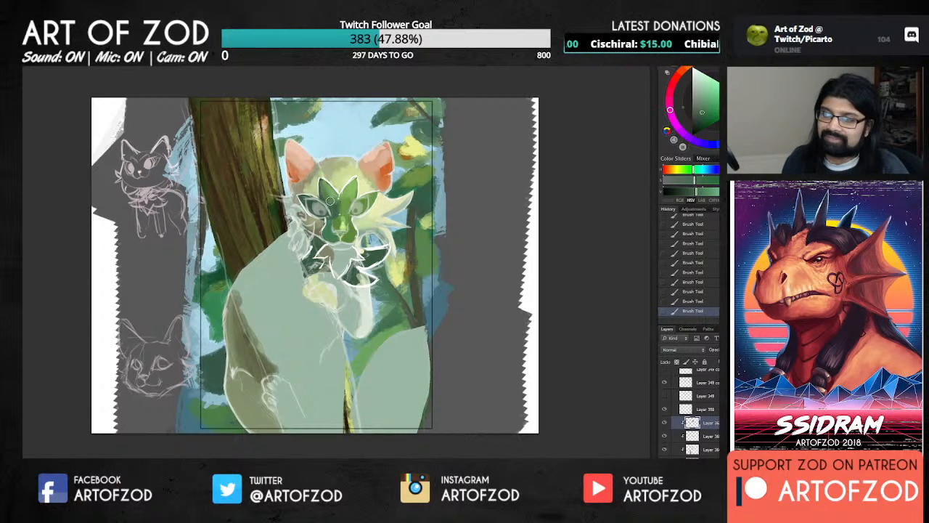
{"action": "left_click", "coordinate": [336, 209], "text": "alt"}
{"action": "left_click", "coordinate": [336, 204], "text": "alt"}
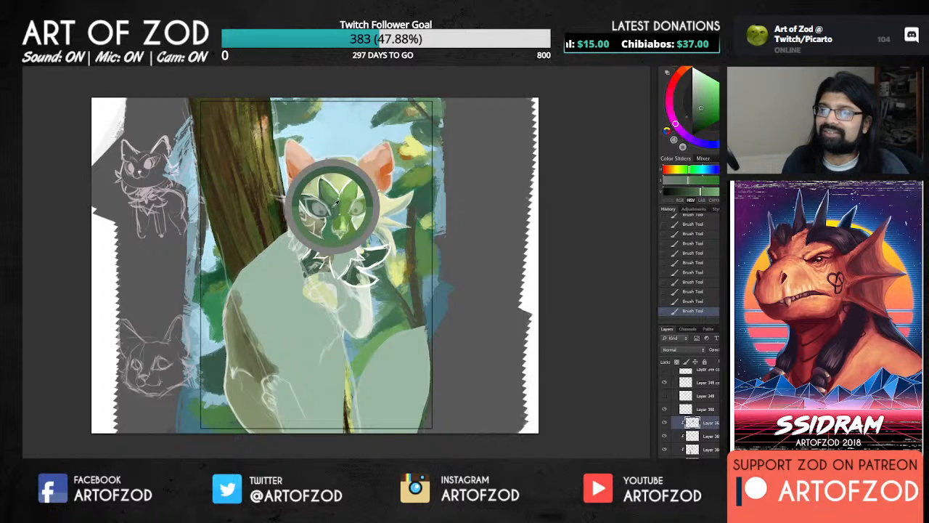
{"action": "left_click", "coordinate": [331, 203], "text": "alt"}
{"action": "left_click", "coordinate": [700, 121]}
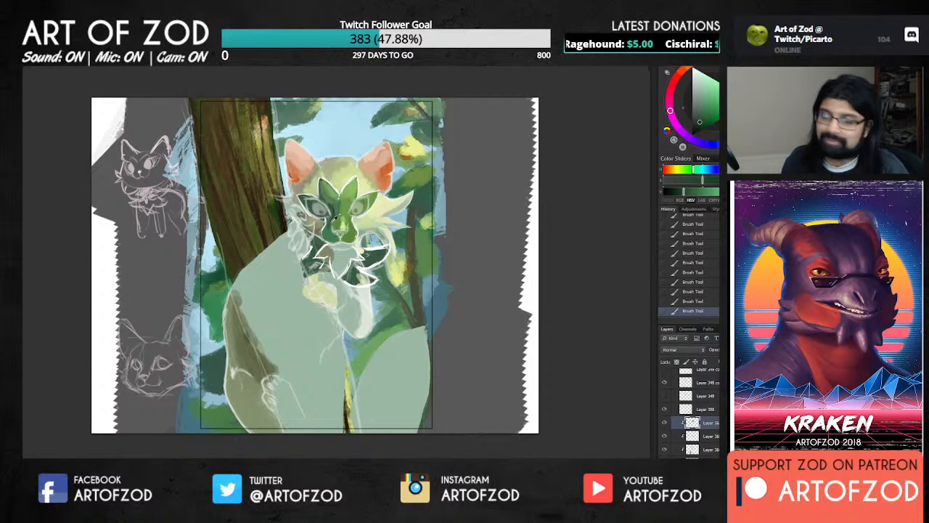
Soften the shaded side of the mask's nose with muted dark green and mid greens sampled around it.
{"action": "left_click", "coordinate": [329, 223], "text": "alt"}
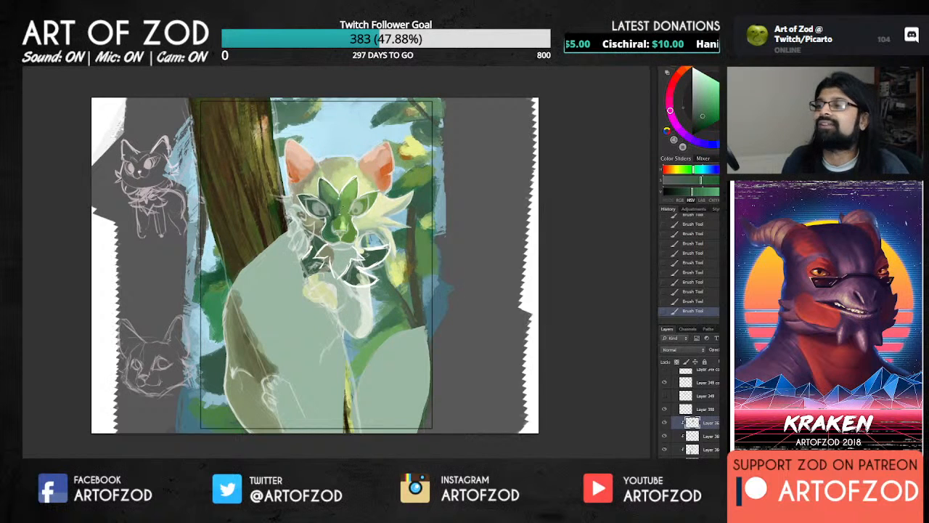
{"action": "left_click", "coordinate": [328, 223], "text": "alt"}
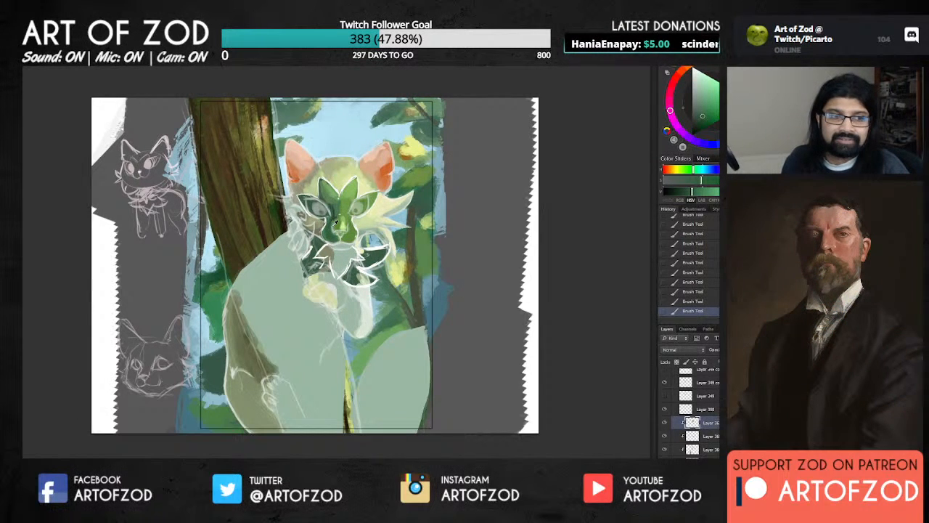
{"action": "left_click", "coordinate": [335, 219], "text": "alt"}
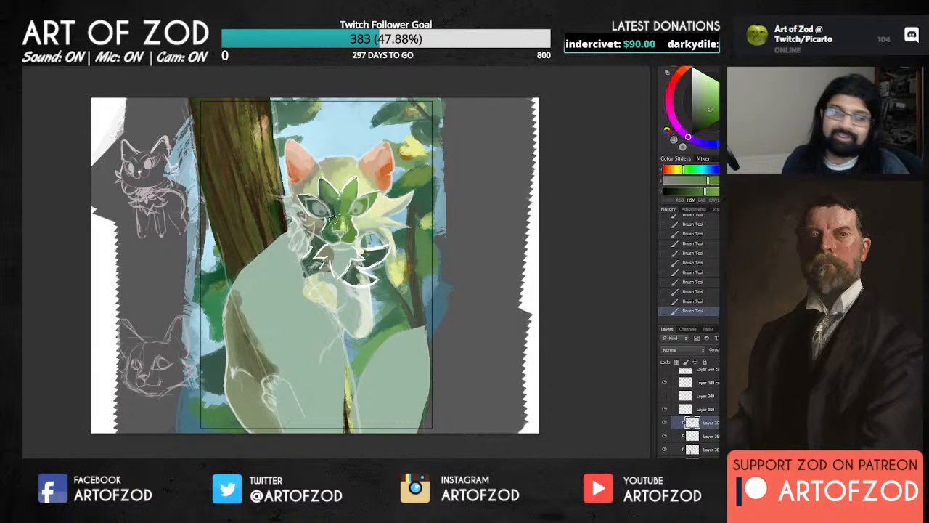
{"action": "left_click", "coordinate": [331, 229], "text": "alt"}
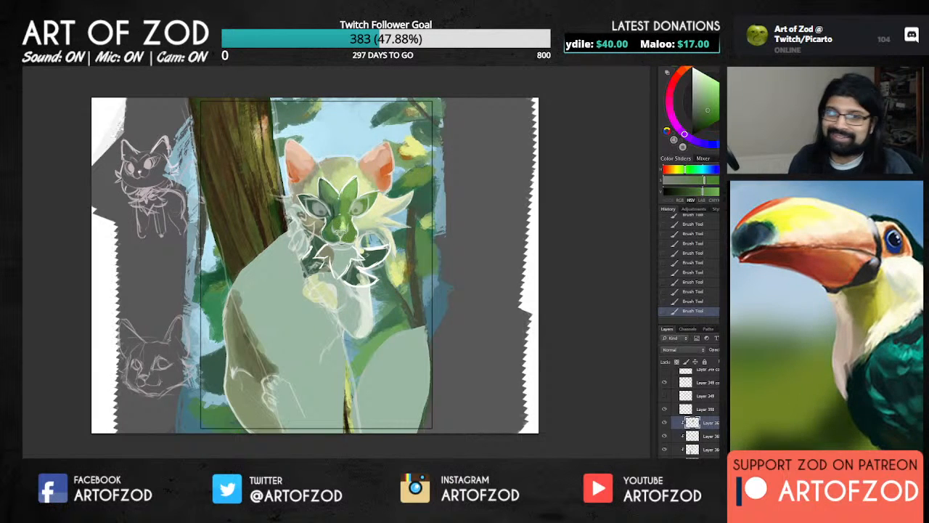
{"action": "left_click", "coordinate": [339, 227], "text": "alt"}
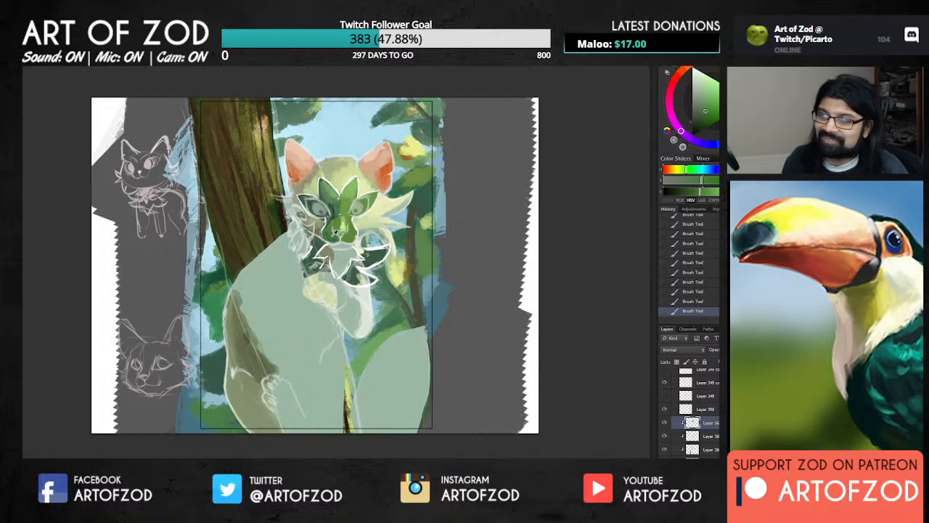
{"action": "left_click", "coordinate": [332, 225], "text": "alt"}
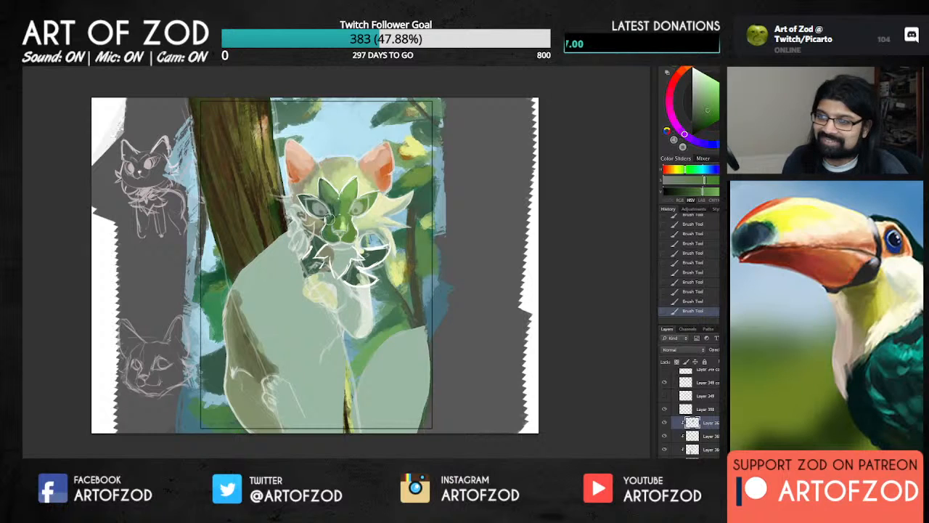
Deepen the mask between the shaded eye's inner corner and the side of the nose with sampled dark greens.
{"action": "left_click", "coordinate": [329, 220], "text": "alt"}
{"action": "left_click", "coordinate": [323, 210], "text": "alt"}
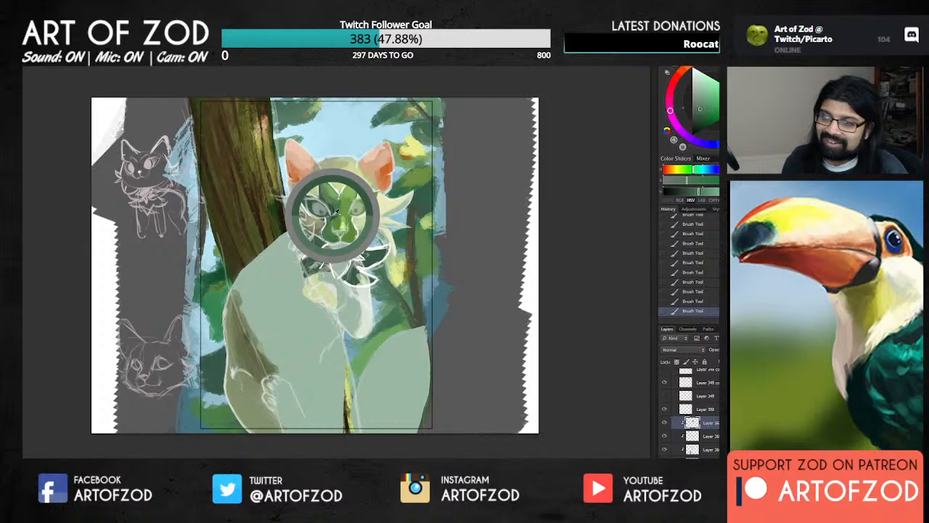
{"action": "left_click", "coordinate": [326, 210], "text": "alt"}
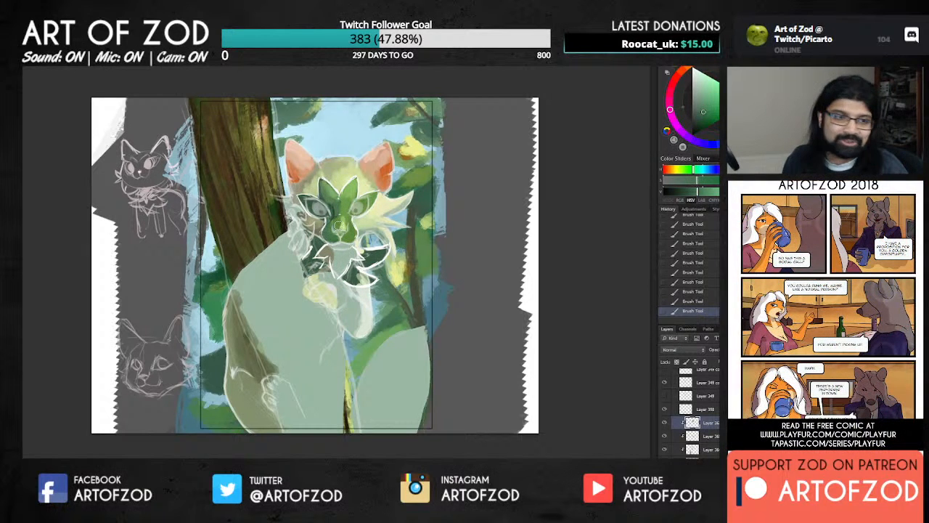
{"action": "left_click", "coordinate": [330, 206], "text": "alt"}
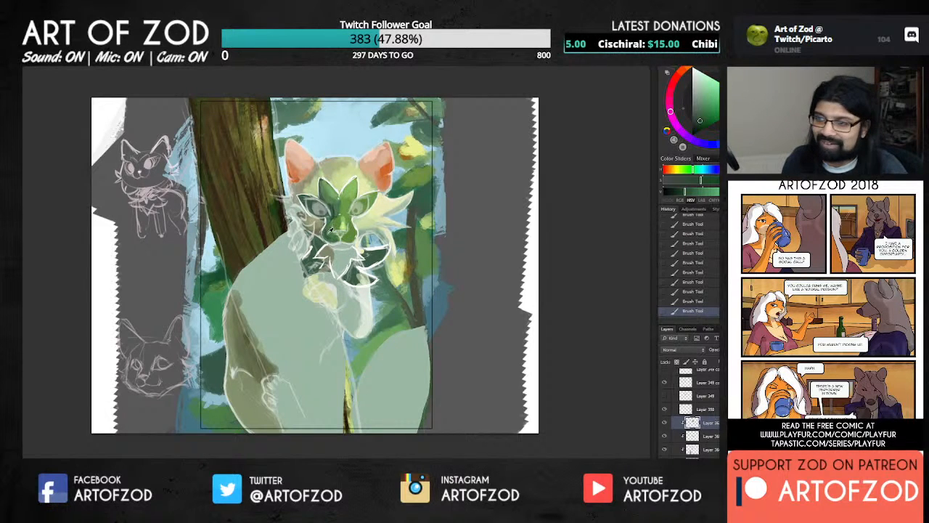
{"action": "left_click", "coordinate": [328, 232], "text": "alt"}
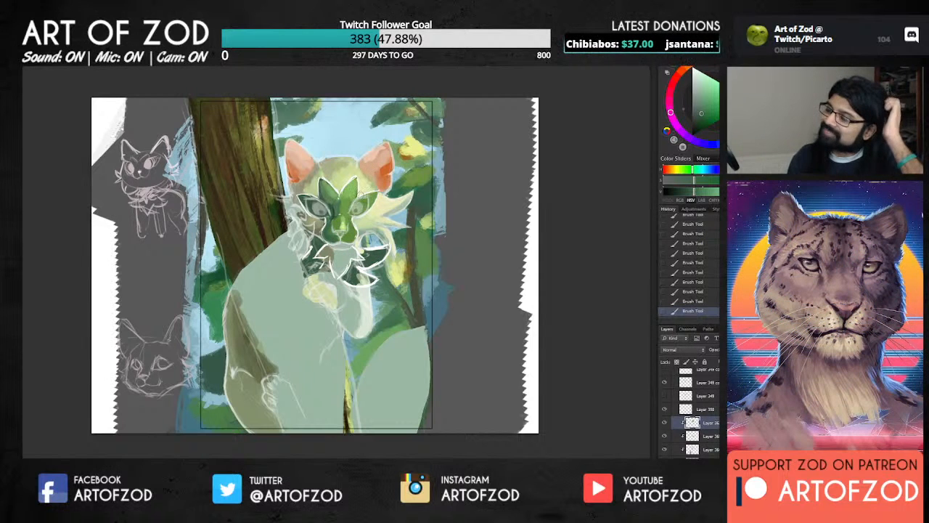
Refine the shaded forehead leaf's tip and inner edge with sampled light, mid and muted greens.
{"action": "left_click", "coordinate": [334, 193], "text": "alt"}
{"action": "left_click", "coordinate": [326, 185], "text": "alt"}
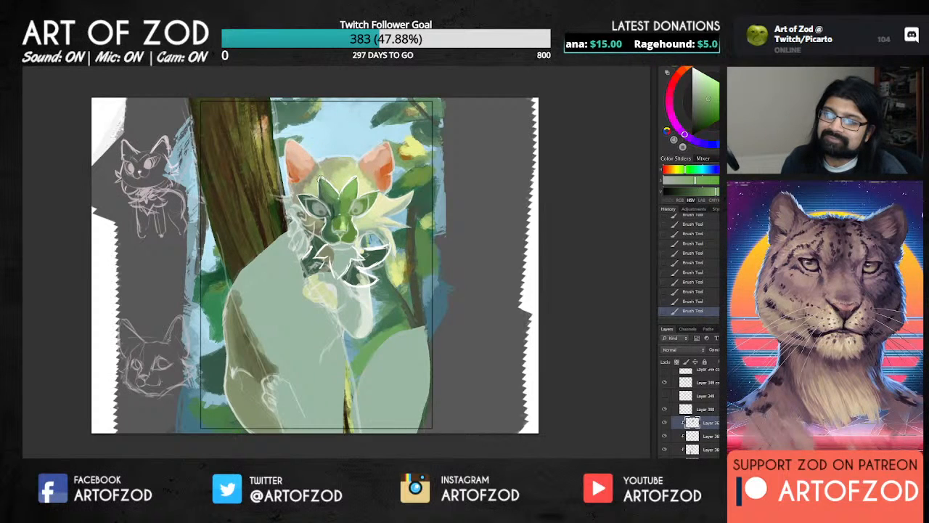
{"action": "left_click", "coordinate": [329, 187], "text": "alt"}
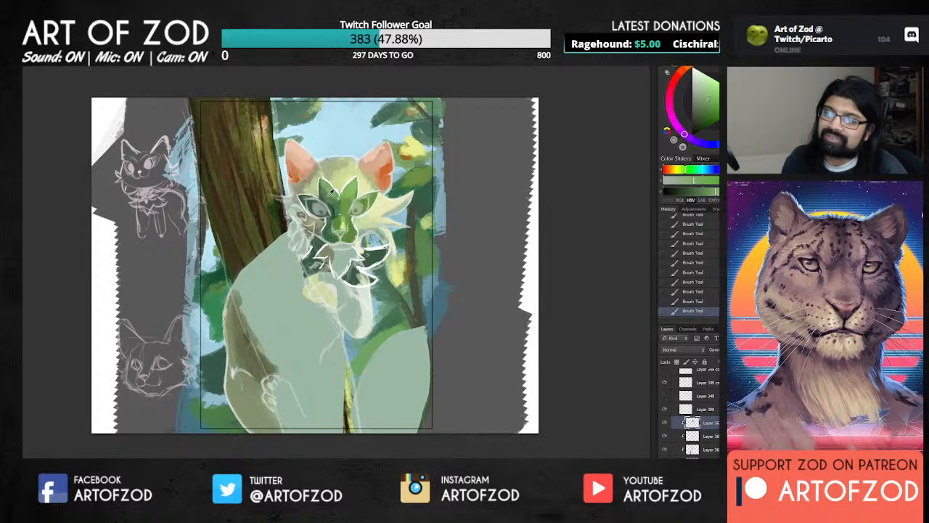
{"action": "left_click", "coordinate": [330, 200], "text": "alt"}
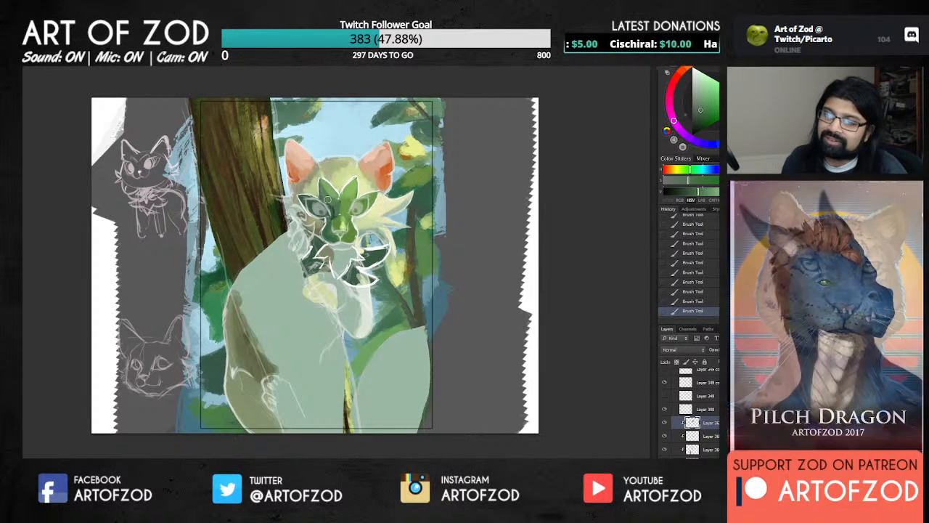
{"action": "left_click", "coordinate": [338, 205], "text": "alt"}
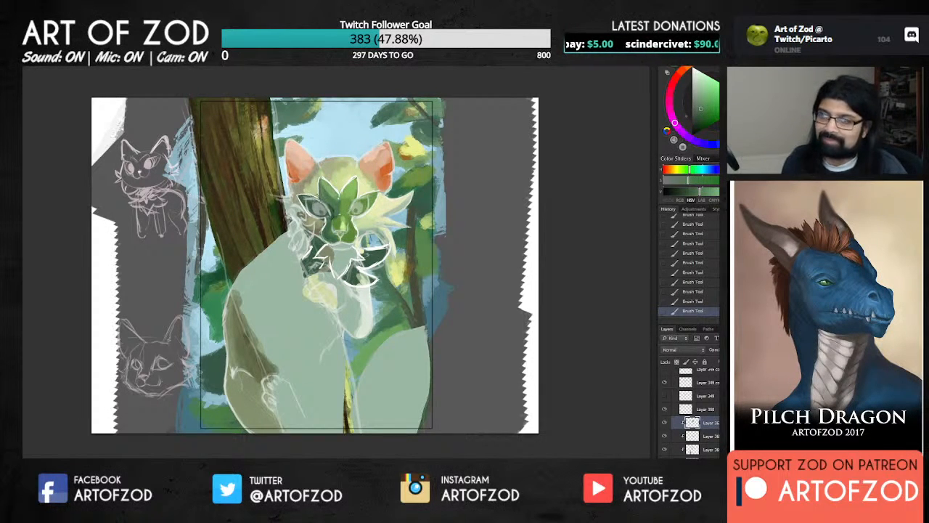
{"action": "left_click", "coordinate": [328, 193], "text": "alt"}
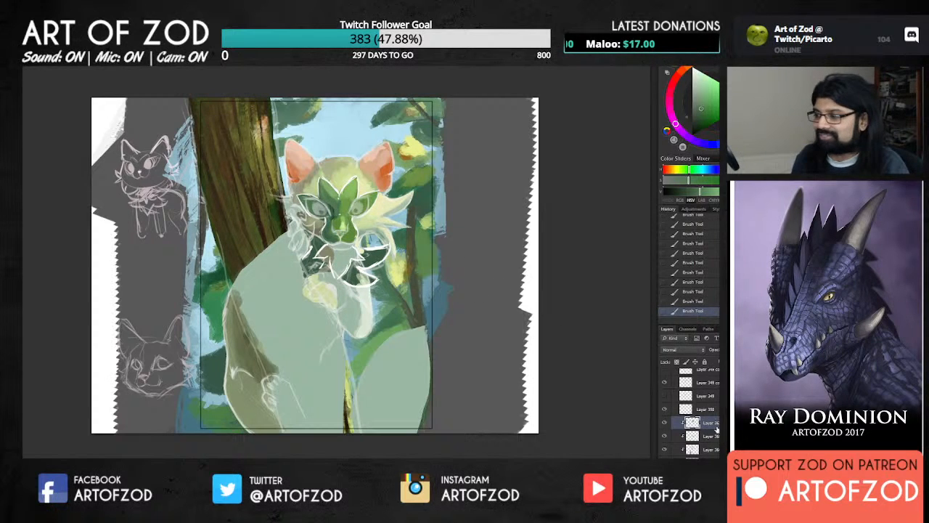
Release the leaf mask layer from its clipping mask and blend the shaded centre of the forehead leaves with sampled greens.
{"action": "key", "text": "ctrl+alt+g"}
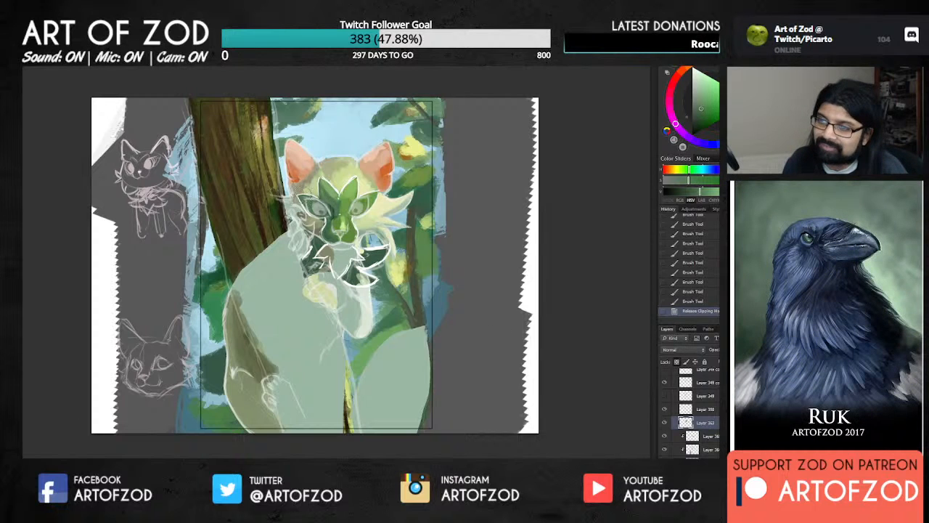
{"action": "left_click_drag", "start_coordinate": [331, 208], "coordinate": [343, 179]}
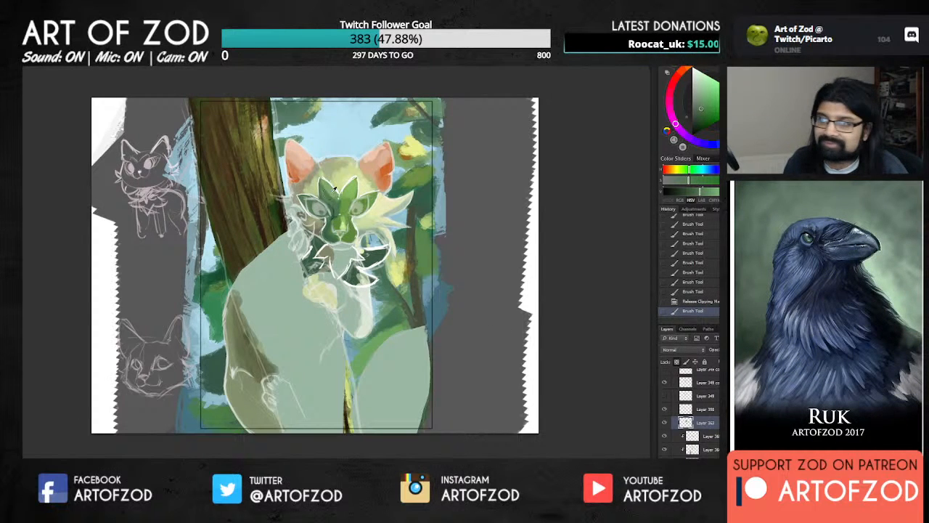
{"action": "left_click", "coordinate": [340, 204], "text": "alt"}
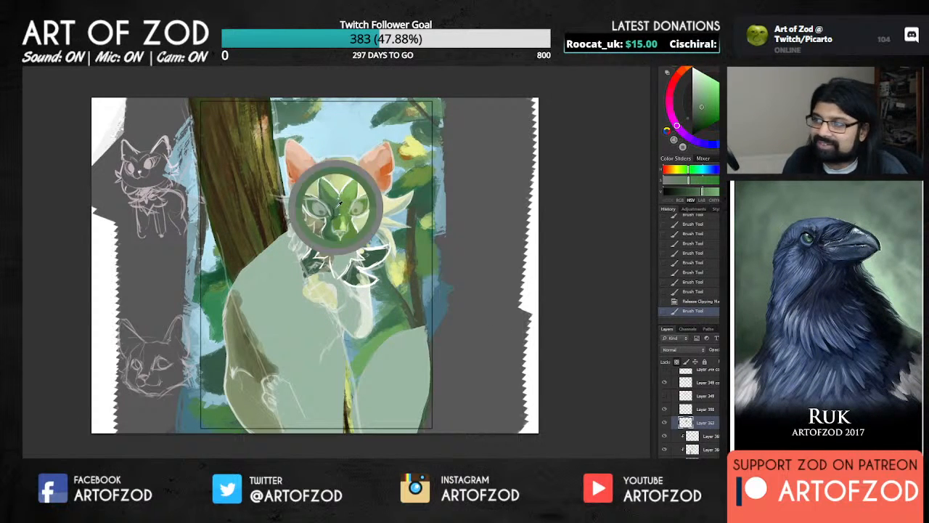
{"action": "left_click_drag", "start_coordinate": [334, 219], "coordinate": [333, 212]}
{"action": "left_click_drag", "start_coordinate": [334, 213], "coordinate": [345, 190]}
{"action": "left_click", "coordinate": [335, 209], "text": "alt"}
{"action": "left_click", "coordinate": [350, 198], "text": "alt"}
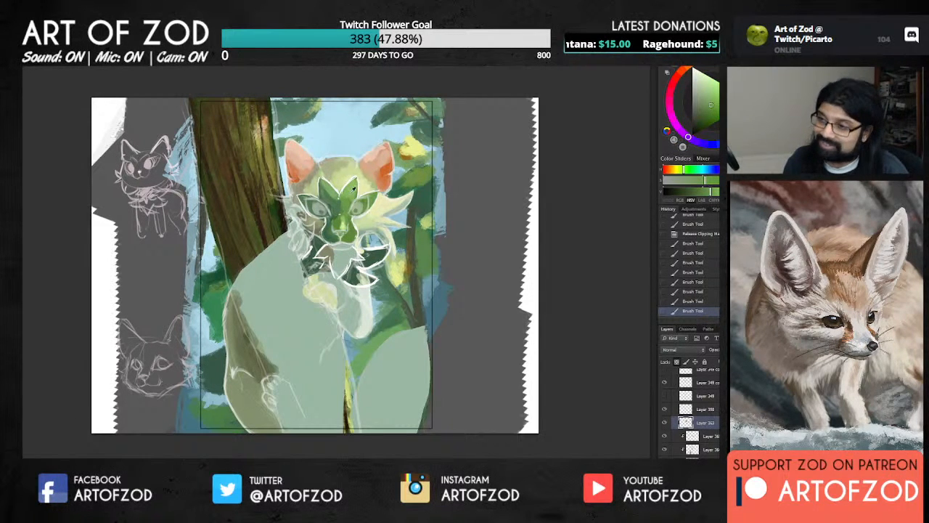
Refine the lit forehead leaf from its tip to its base with sampled light, mid and darker greens.
{"action": "left_click", "coordinate": [352, 189], "text": "alt"}
{"action": "left_click_drag", "start_coordinate": [353, 190], "coordinate": [356, 175]}
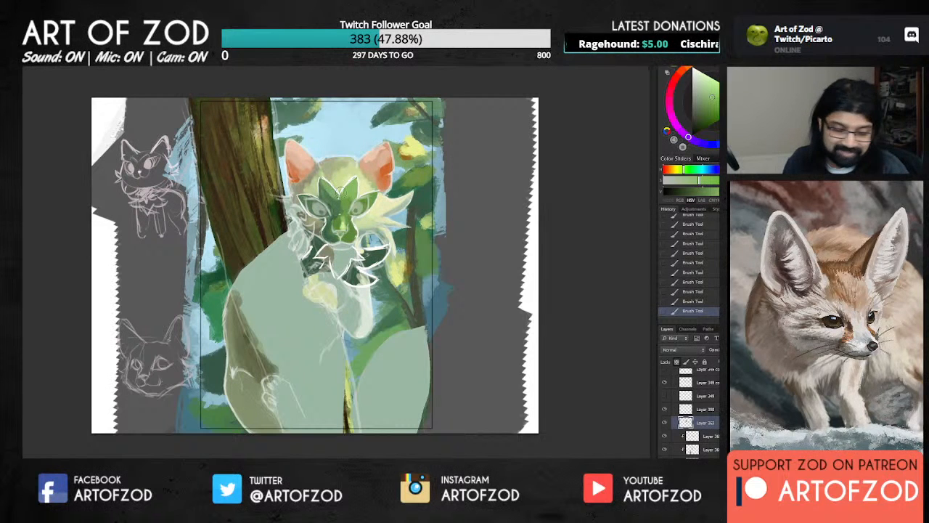
{"action": "left_click", "coordinate": [347, 205], "text": "alt"}
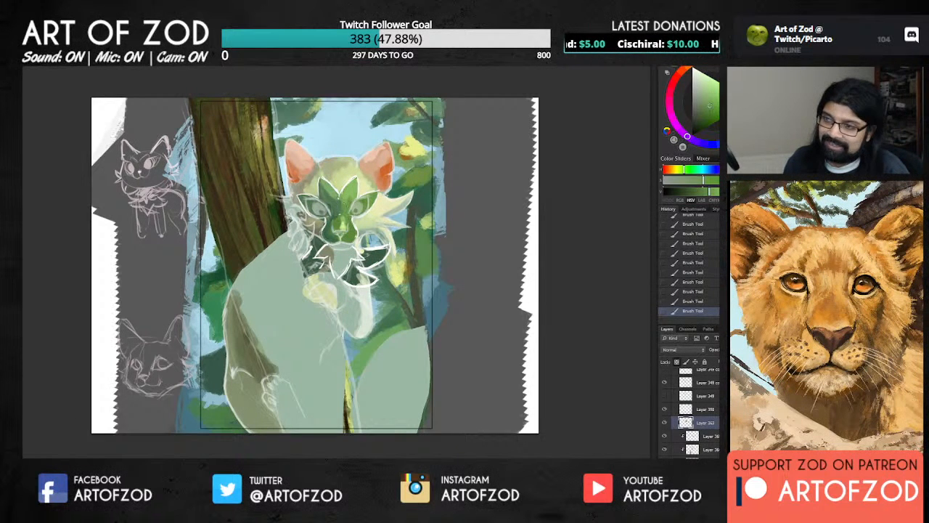
{"action": "left_click", "coordinate": [344, 202], "text": "alt"}
{"action": "left_click", "coordinate": [342, 205], "text": "alt"}
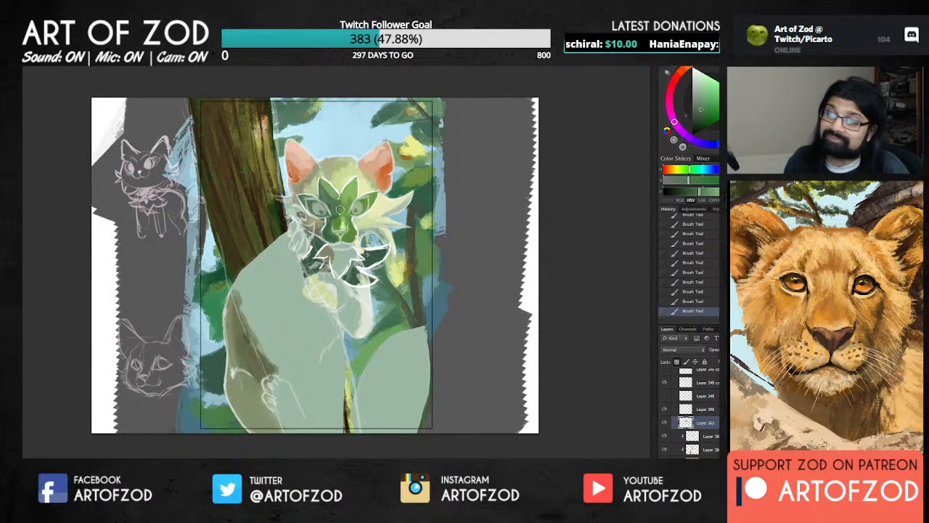
{"action": "left_click", "coordinate": [351, 202], "text": "alt"}
{"action": "left_click", "coordinate": [350, 204], "text": "alt"}
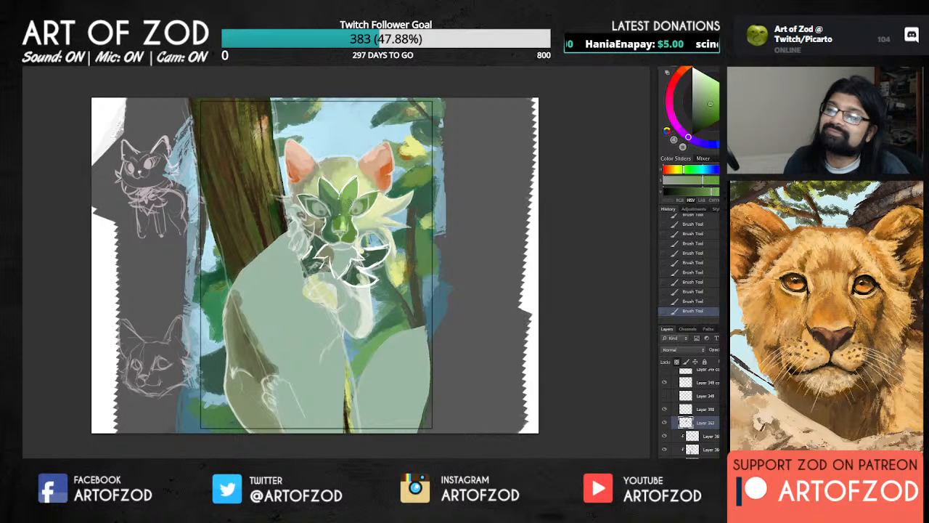
Blend the shaded forehead leaf's tip and inner edge with greens sampled from both forehead leaves.
{"action": "left_click", "coordinate": [347, 203], "text": "alt"}
{"action": "left_click", "coordinate": [329, 182], "text": "alt"}
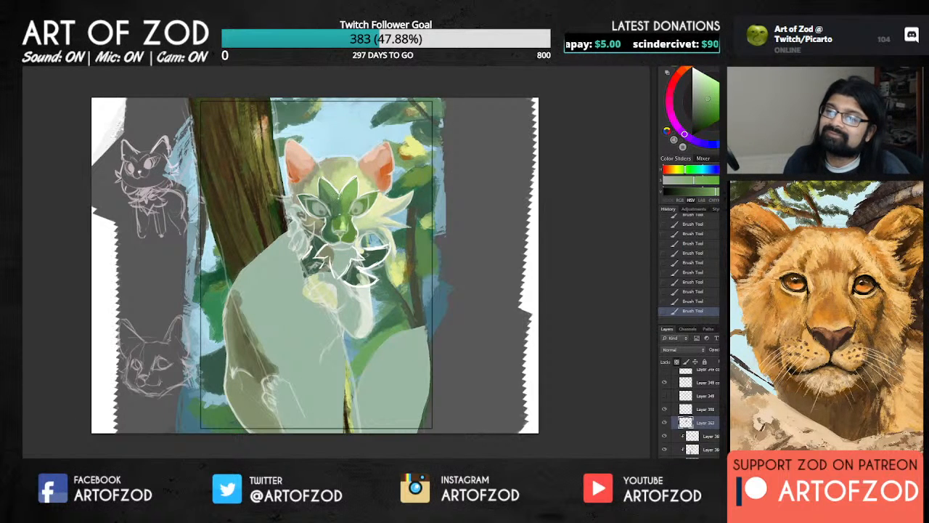
{"action": "left_click", "coordinate": [338, 197], "text": "alt"}
{"action": "left_click", "coordinate": [329, 203], "text": "alt"}
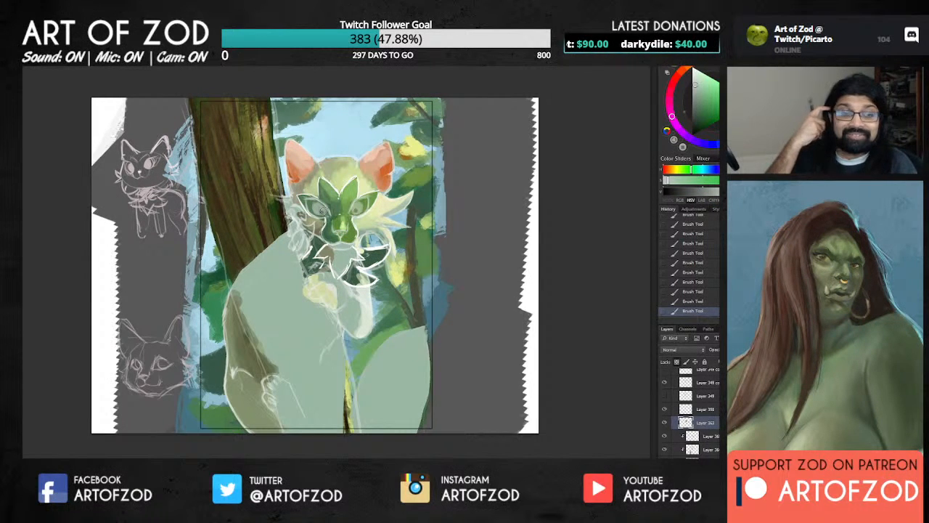
Brighten the mask's nose bridge with a pale yellow-green highlight and blend its edges with sampled olive greens.
{"action": "left_click", "coordinate": [336, 218], "text": "alt"}
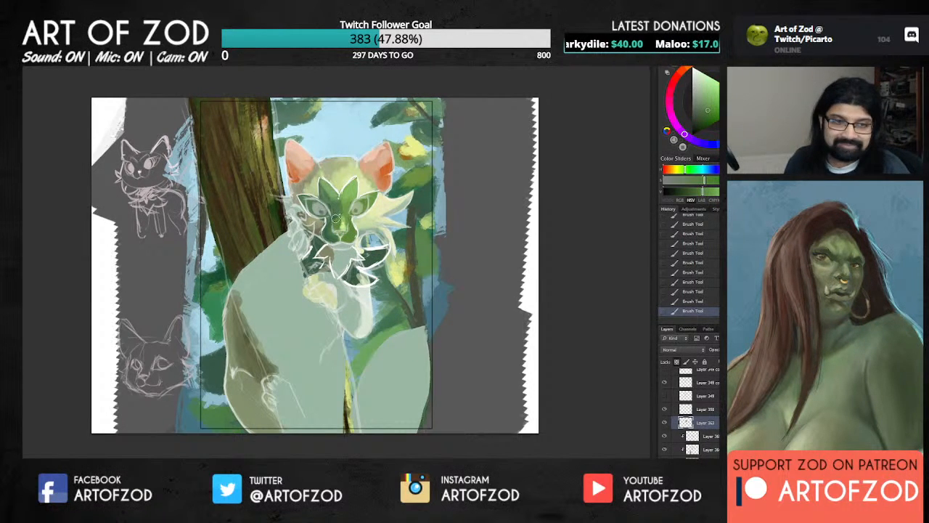
{"action": "left_click", "coordinate": [336, 222], "text": "alt"}
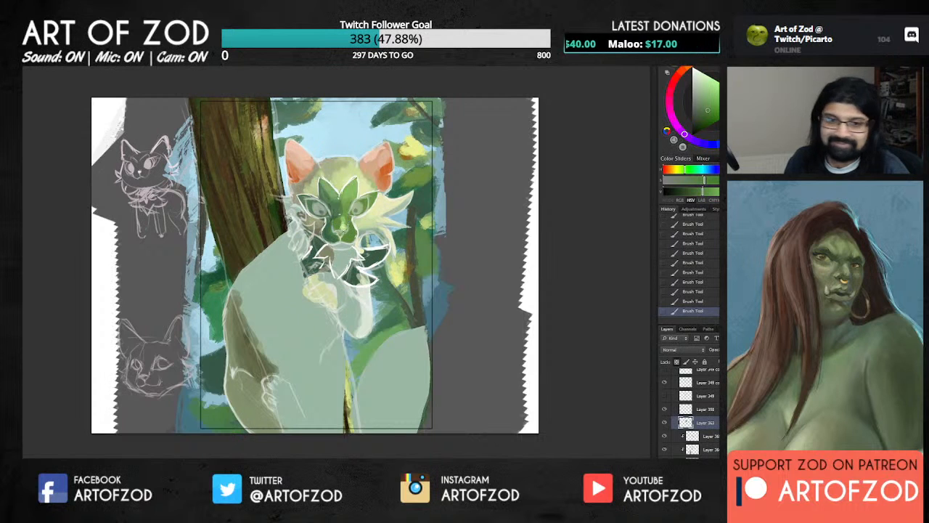
{"action": "left_click", "coordinate": [341, 221], "text": "alt"}
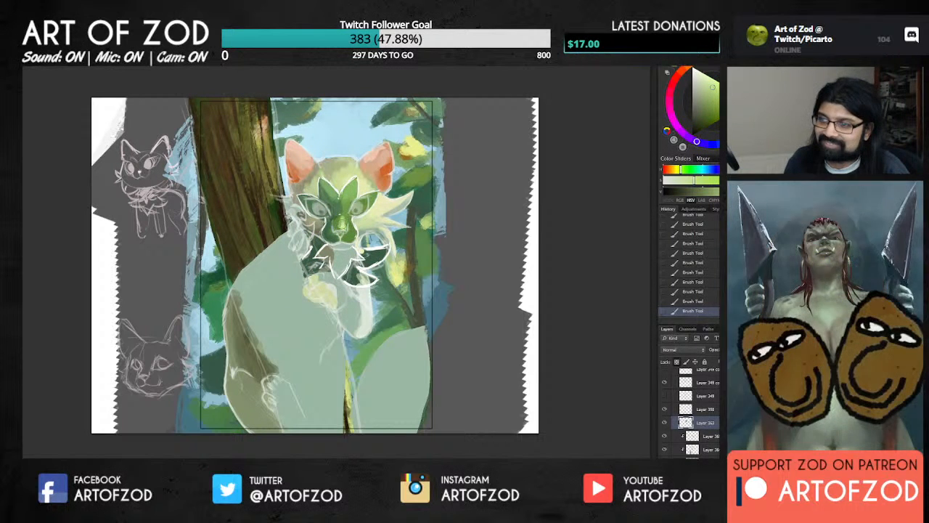
{"action": "left_click", "coordinate": [674, 169]}
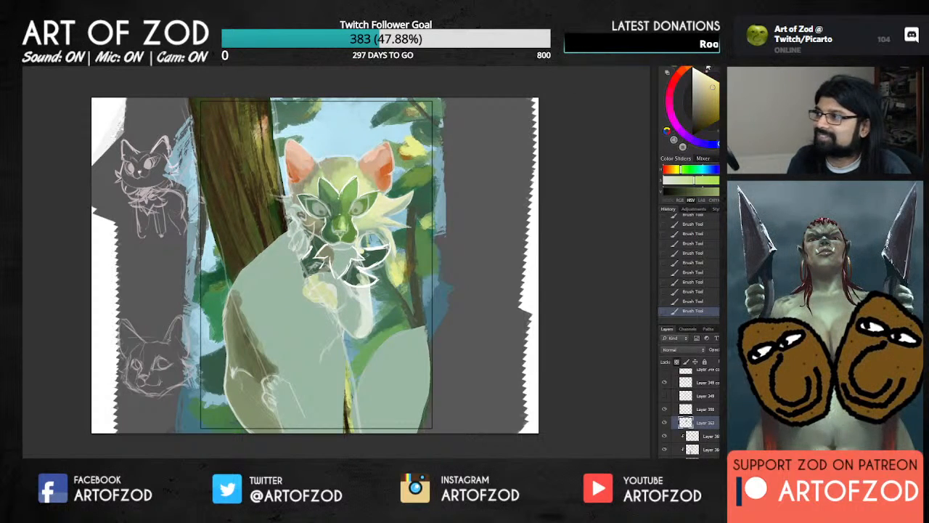
{"action": "left_click", "coordinate": [339, 223], "text": "alt"}
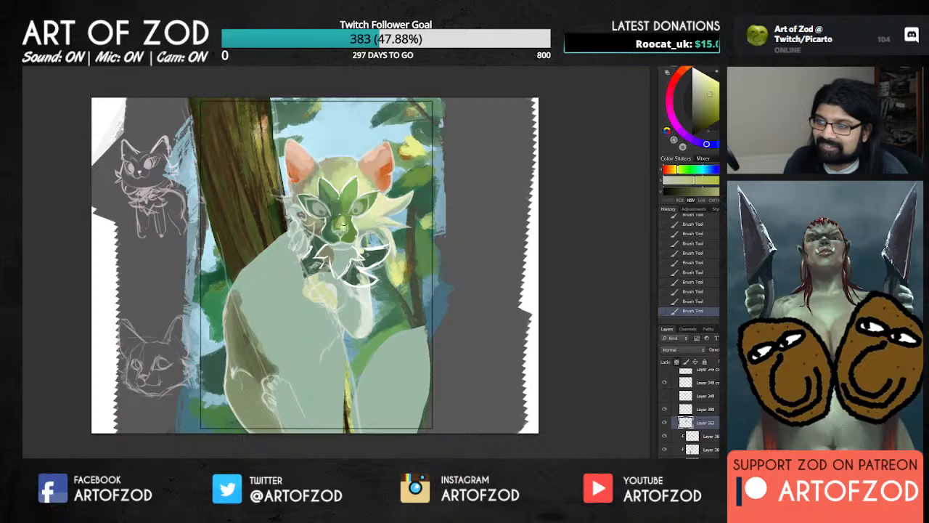
{"action": "left_click", "coordinate": [346, 214], "text": "alt"}
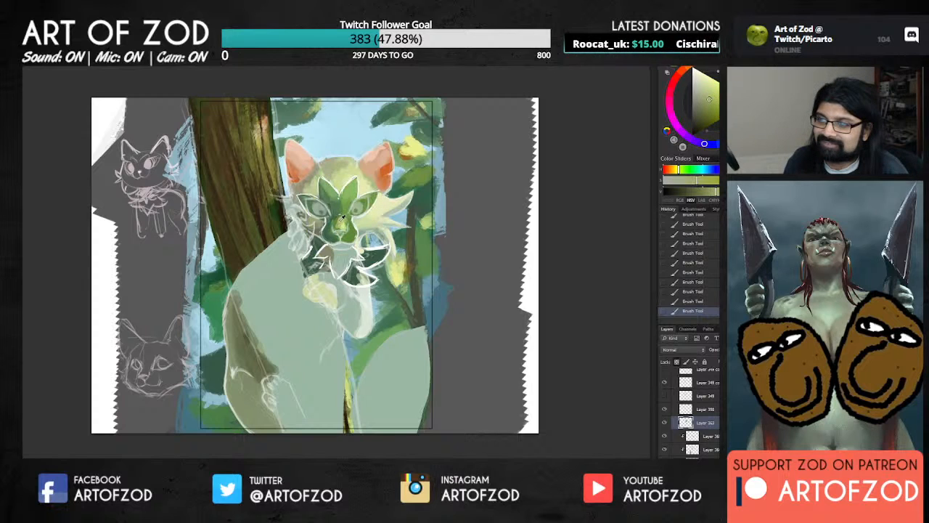
{"action": "left_click", "coordinate": [342, 217], "text": "alt"}
Blend the shaded side of the nose bridge and the forehead leaf bases with sampled dark and mid greens.
{"action": "left_click", "coordinate": [334, 218], "text": "alt"}
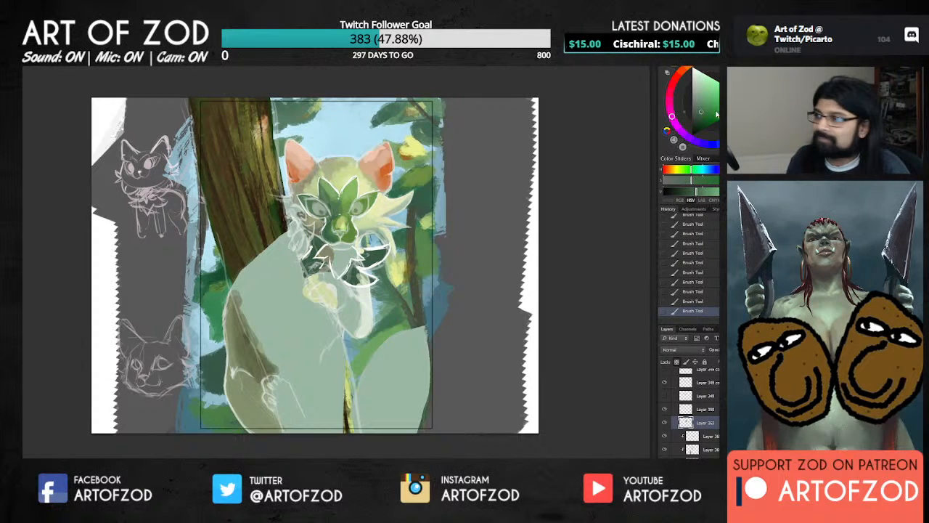
{"action": "left_click", "coordinate": [337, 219], "text": "alt"}
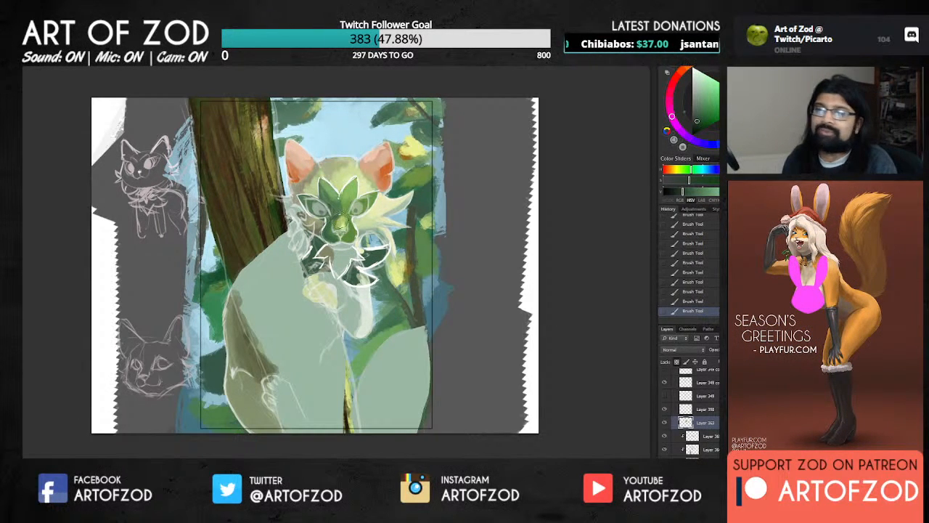
{"action": "left_click", "coordinate": [330, 203], "text": "alt"}
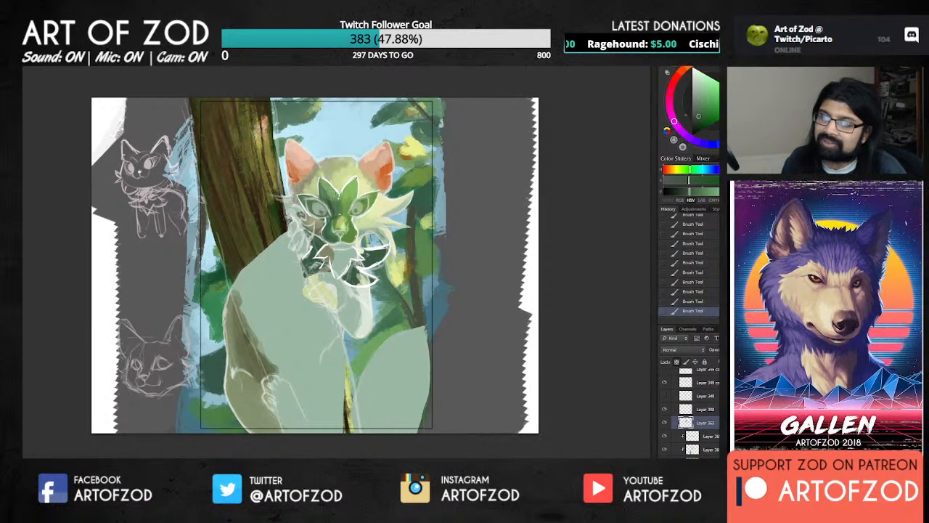
{"action": "left_click", "coordinate": [330, 200], "text": "alt"}
{"action": "left_click", "coordinate": [357, 157], "text": "alt"}
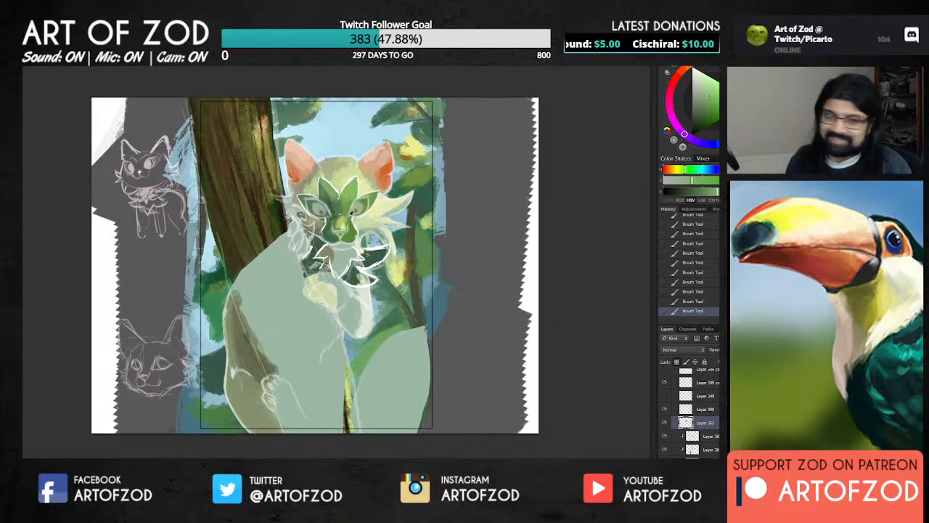
{"action": "left_click", "coordinate": [352, 188], "text": "alt"}
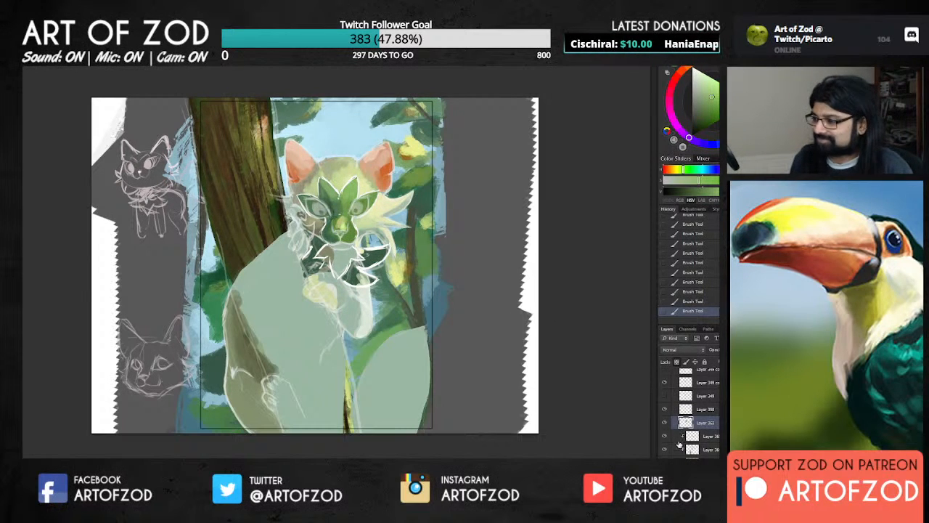
Identify the clipped layers by toggling their visibility, and lay a first light green stroke on the lit upper collar leaf.
{"action": "left_click", "coordinate": [664, 436]}
{"action": "left_click", "coordinate": [664, 437]}
{"action": "left_click", "coordinate": [664, 450]}
{"action": "left_click", "coordinate": [664, 450]}
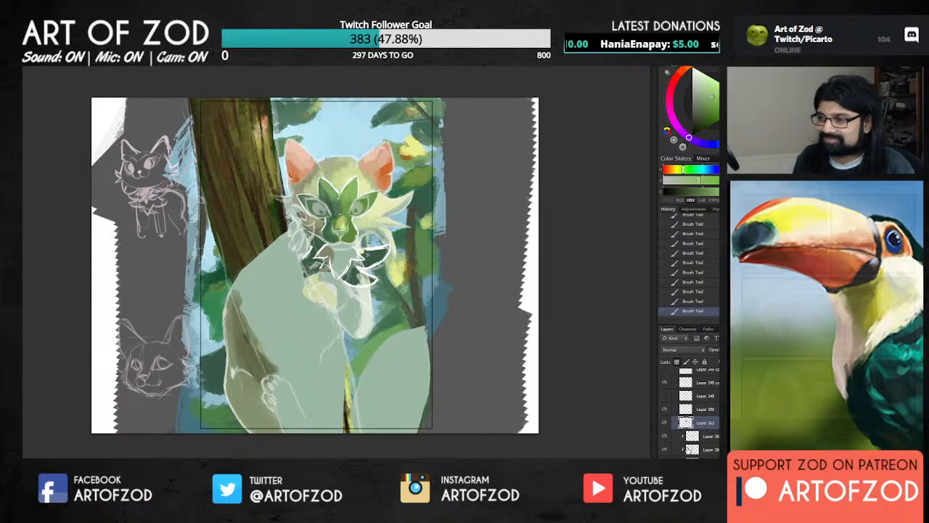
{"action": "left_click", "coordinate": [692, 449]}
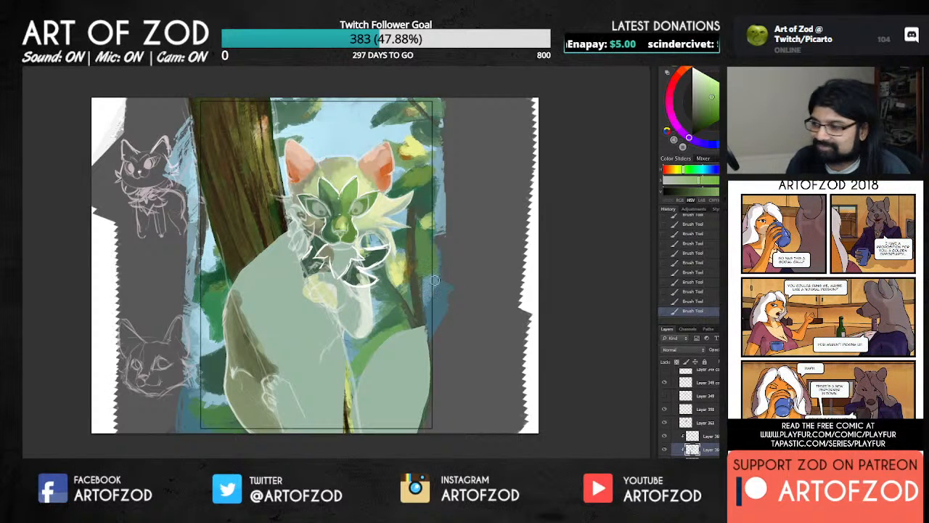
{"action": "left_click", "coordinate": [707, 436]}
{"action": "left_click_drag", "start_coordinate": [369, 250], "coordinate": [382, 251]}
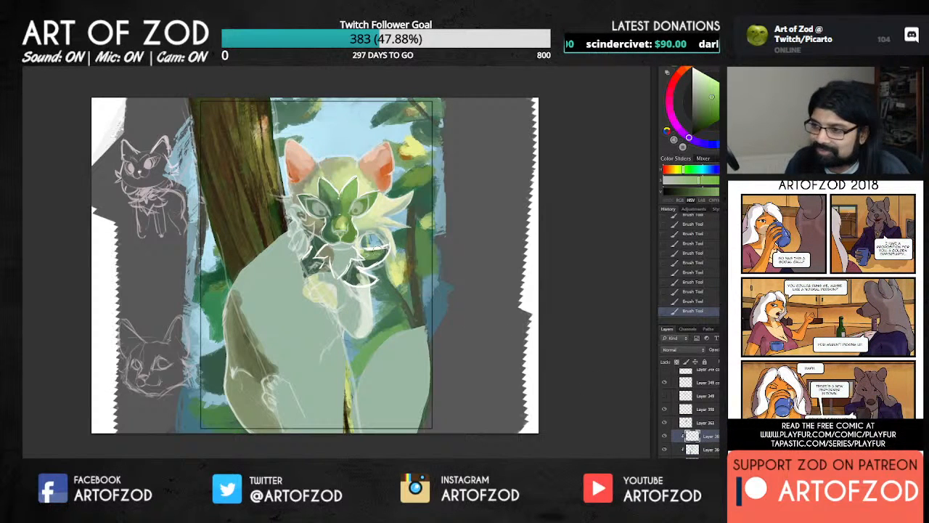
{"action": "left_click", "coordinate": [383, 249], "text": "alt"}
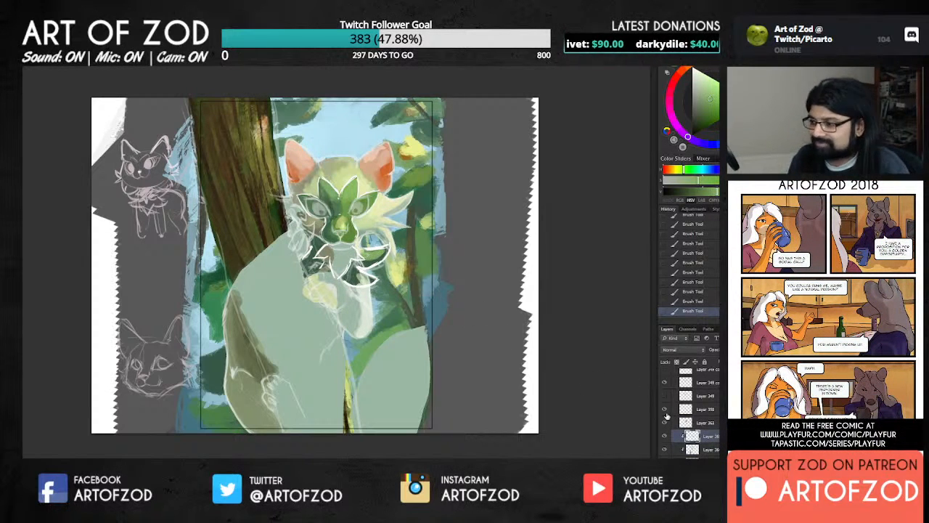
Check the layers beneath by toggling their visibility, and merge the selected clipped layer down.
{"action": "left_click", "coordinate": [664, 450]}
{"action": "left_click", "coordinate": [665, 449]}
{"action": "left_click", "coordinate": [664, 462]}
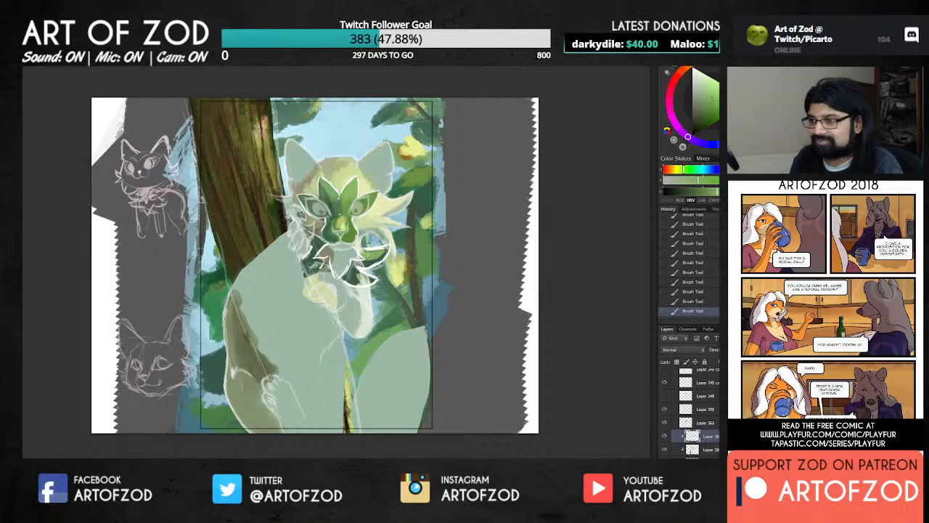
{"action": "left_click", "coordinate": [665, 463]}
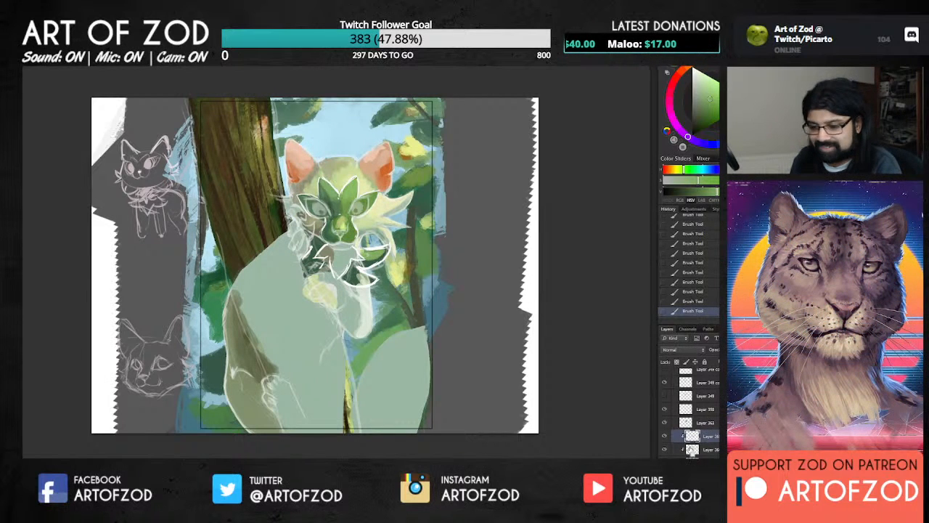
{"action": "key", "text": "ctrl+e"}
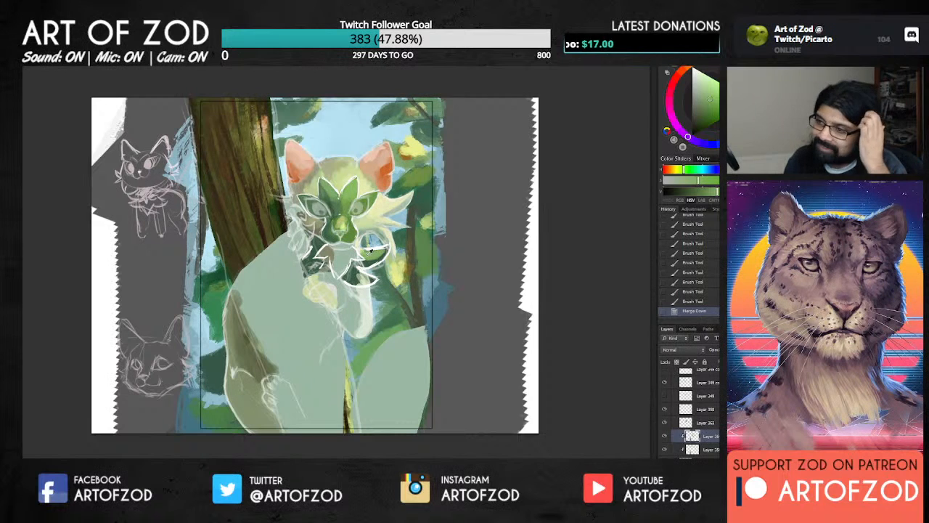
Cover the lit upper collar leaf with light green strokes from its base towards its tip.
{"action": "left_click_drag", "start_coordinate": [368, 252], "coordinate": [382, 254]}
{"action": "left_click_drag", "start_coordinate": [365, 260], "coordinate": [390, 248]}
{"action": "left_click_drag", "start_coordinate": [376, 261], "coordinate": [387, 253]}
{"action": "left_click_drag", "start_coordinate": [360, 264], "coordinate": [369, 258]}
{"action": "left_click_drag", "start_coordinate": [359, 267], "coordinate": [375, 242]}
Blend the lit upper collar leaf's light green into its shaded base with sampled mid and dark greens.
{"action": "left_click", "coordinate": [372, 250], "text": "alt"}
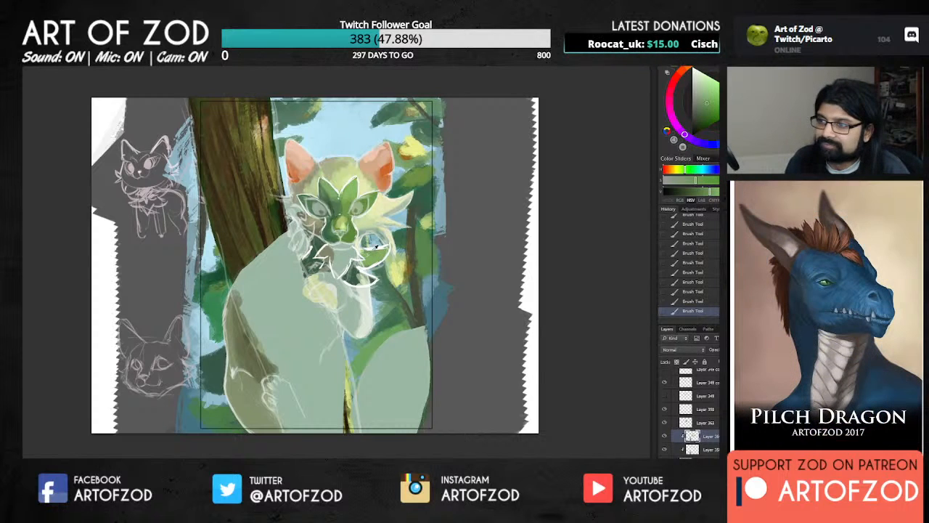
{"action": "left_click", "coordinate": [370, 251], "text": "alt"}
{"action": "left_click", "coordinate": [369, 251], "text": "alt"}
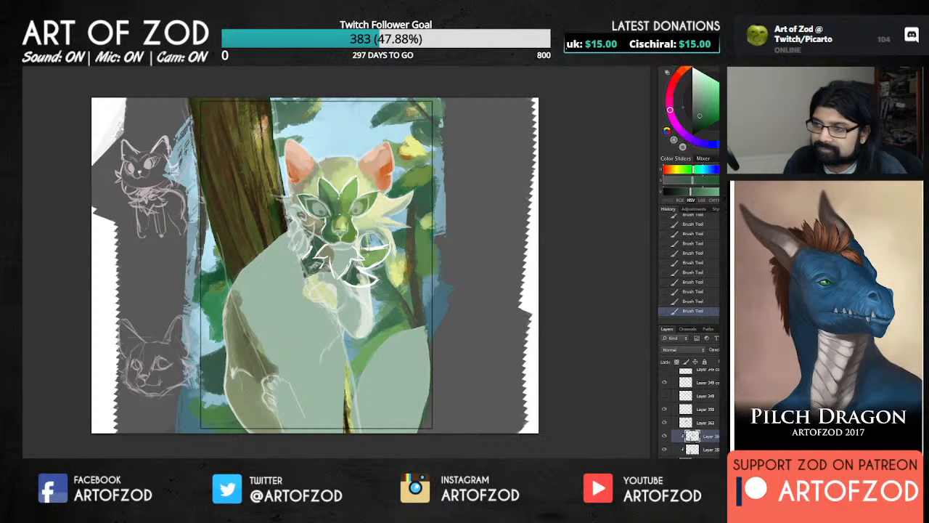
{"action": "left_click", "coordinate": [363, 244], "text": "alt"}
{"action": "left_click", "coordinate": [370, 248], "text": "alt"}
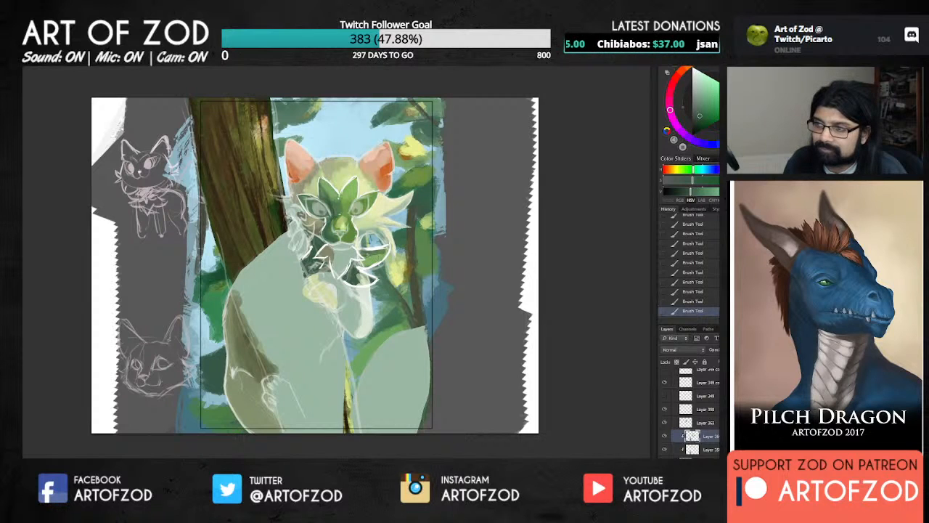
{"action": "left_click", "coordinate": [387, 247], "text": "alt"}
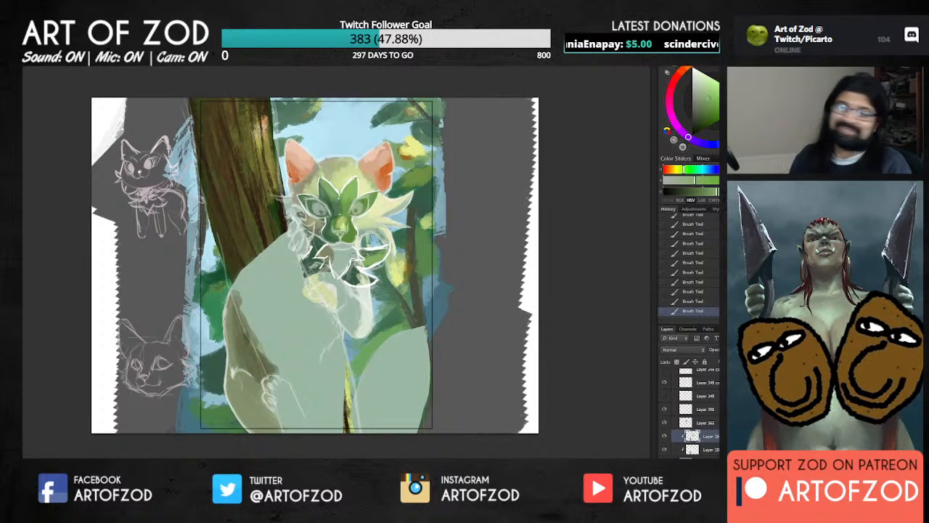
Compare the cat with and without the merged clipped layer, and sample a mid green from the lit collar leaf.
{"action": "left_click", "coordinate": [665, 437]}
{"action": "left_click", "coordinate": [665, 437]}
{"action": "left_click", "coordinate": [665, 436]}
{"action": "left_click", "coordinate": [665, 436]}
{"action": "left_click", "coordinate": [665, 436]}
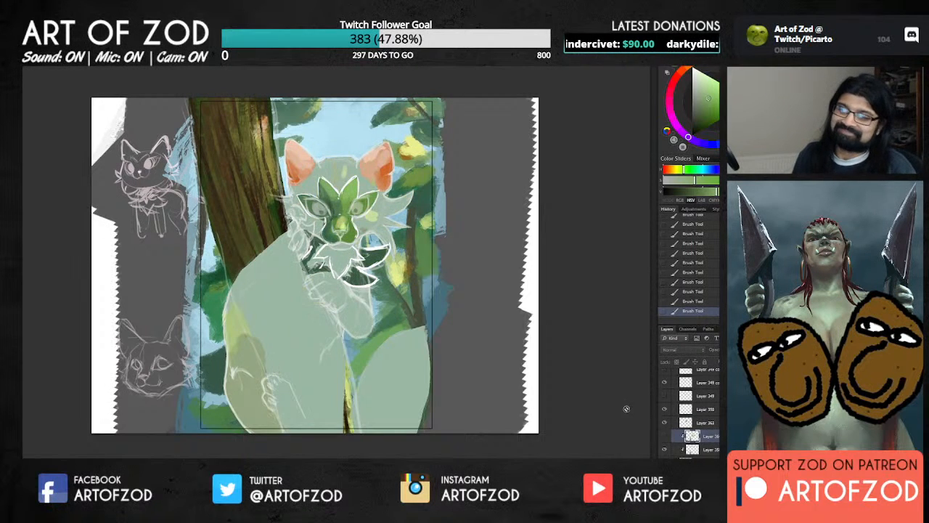
{"action": "left_click", "coordinate": [665, 436]}
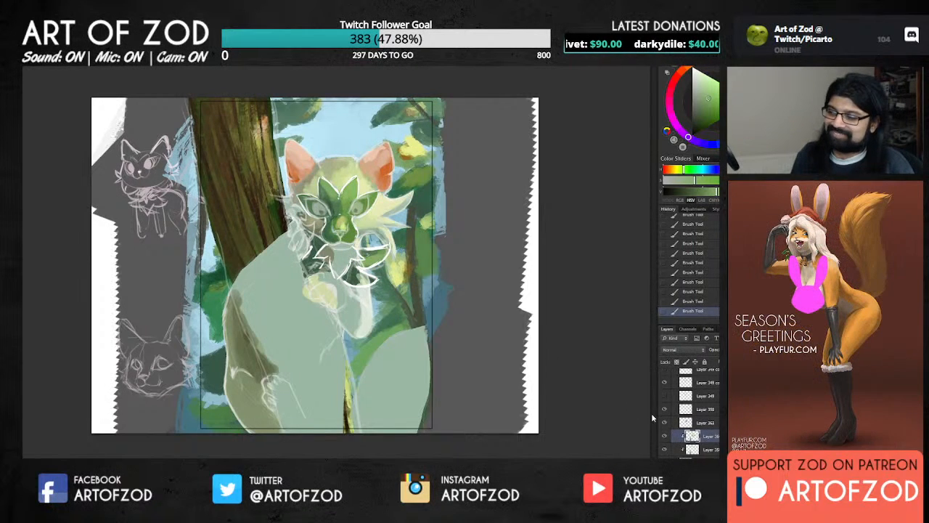
{"action": "left_click", "coordinate": [373, 251], "text": "alt"}
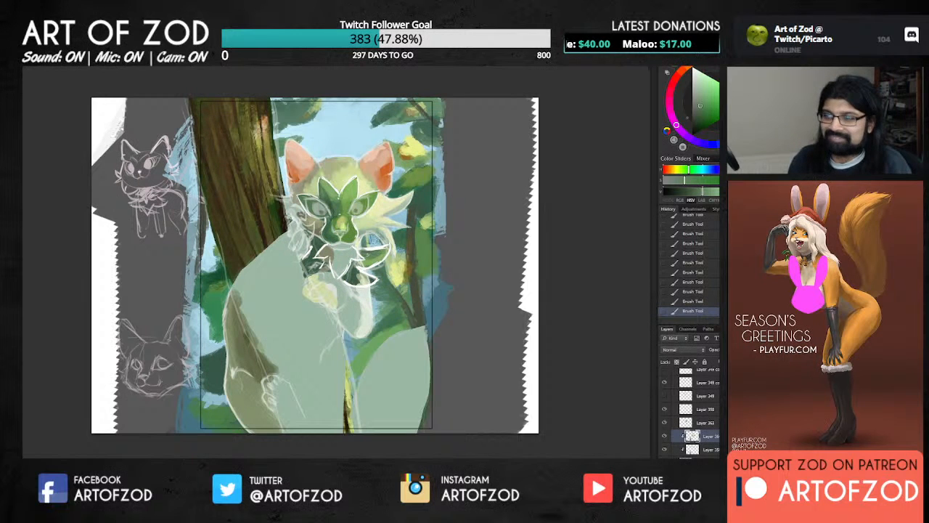
Lighten the lower collar leaf with light green and paint a pale yellow patch sampled from the cheek fur on the central collar leaf.
{"action": "left_click", "coordinate": [372, 258], "text": "alt"}
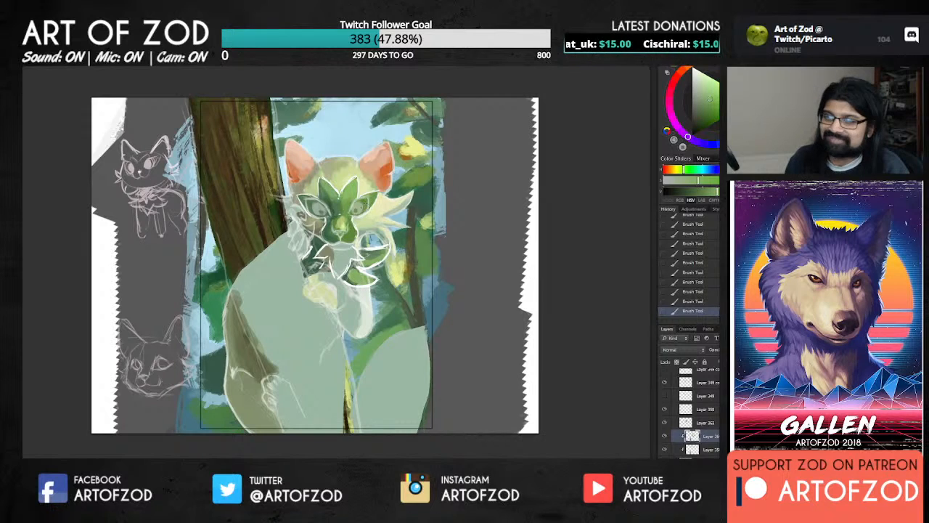
{"action": "left_click", "coordinate": [381, 213], "text": "alt"}
{"action": "mouse_move", "coordinate": [344, 256]}
{"action": "left_mouse_down"}
{"action": "mouse_move", "coordinate": [341, 273]}
{"action": "mouse_move", "coordinate": [348, 263]}
{"action": "left_mouse_up"}
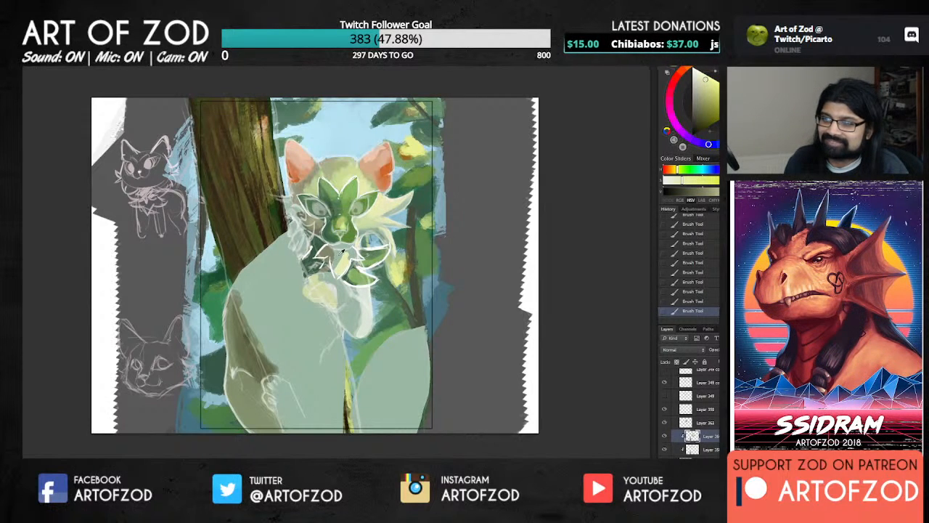
{"action": "left_click", "coordinate": [366, 226], "text": "alt"}
{"action": "left_click", "coordinate": [363, 236], "text": "alt"}
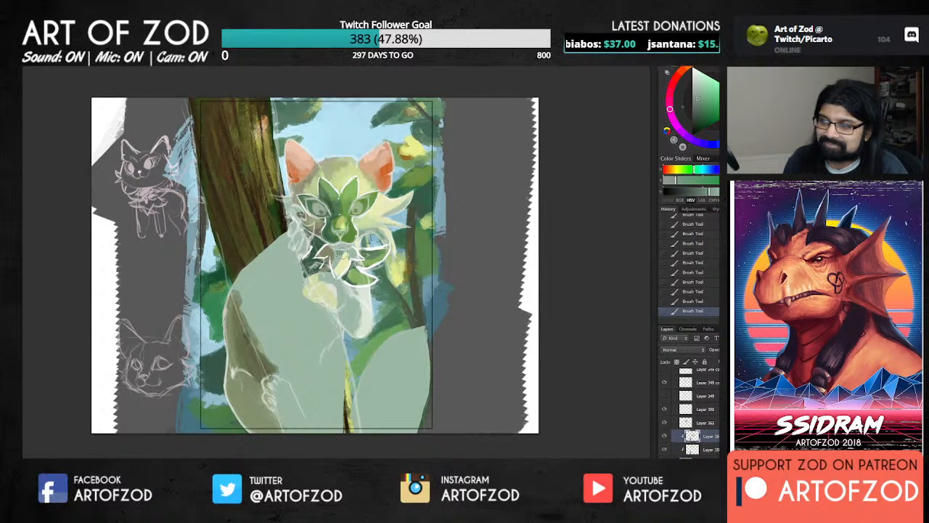
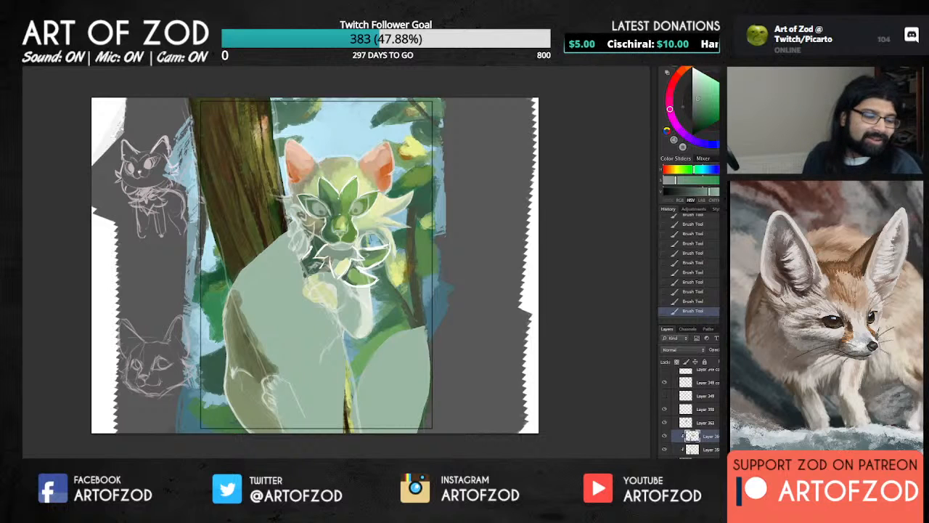
Compare the cat with and without the selected clipped layer and the clipped layer beneath it.
{"action": "left_click", "coordinate": [665, 436]}
{"action": "left_click", "coordinate": [665, 436]}
{"action": "left_click", "coordinate": [665, 436]}
{"action": "left_click", "coordinate": [665, 436]}
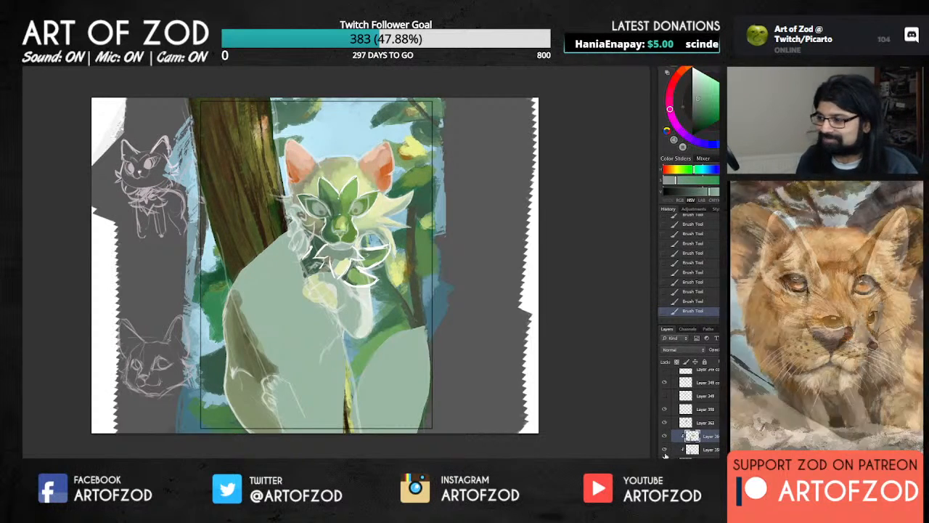
{"action": "left_click", "coordinate": [666, 451]}
{"action": "left_click", "coordinate": [666, 450]}
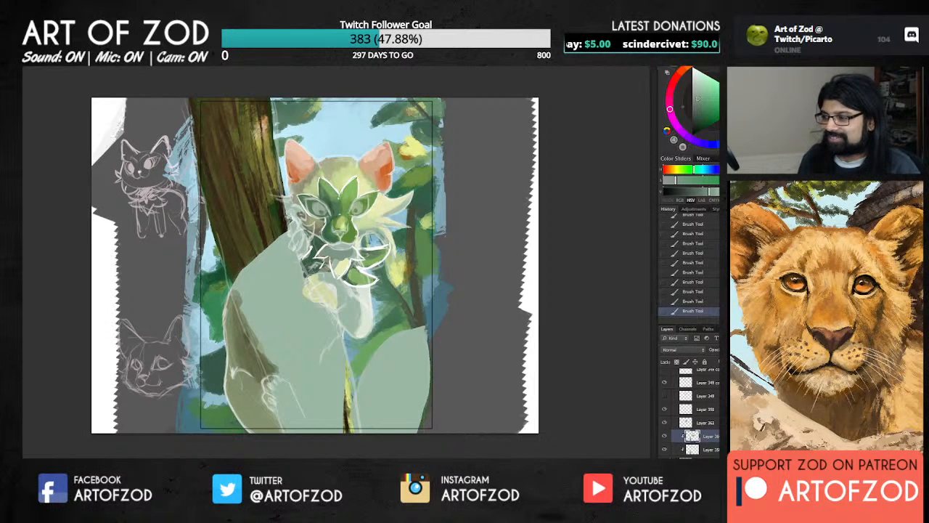
{"action": "left_click", "coordinate": [665, 436]}
{"action": "left_click", "coordinate": [664, 437]}
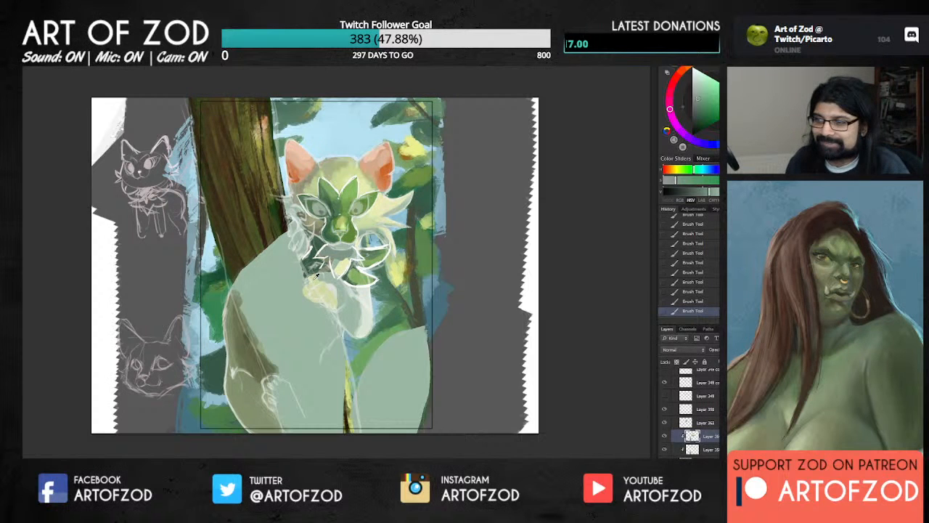
Tone down the pale yellow chest patch below the collar with yellow-green sampled from the forehead, and check it by toggling the layer's visibility.
{"action": "left_click", "coordinate": [322, 281], "text": "alt"}
{"action": "left_click", "coordinate": [342, 168], "text": "alt"}
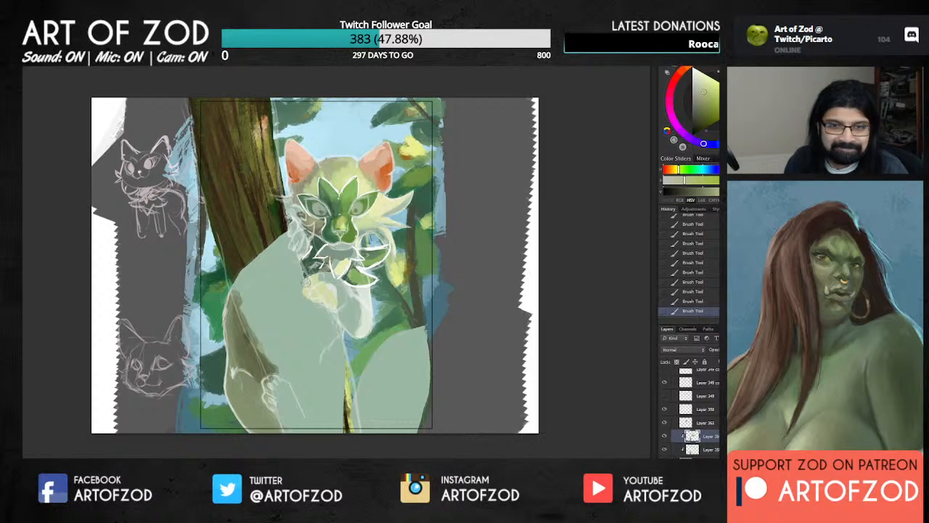
{"action": "mouse_move", "coordinate": [317, 277]}
{"action": "left_mouse_down"}
{"action": "mouse_move", "coordinate": [312, 284]}
{"action": "mouse_move", "coordinate": [330, 282]}
{"action": "left_mouse_up"}
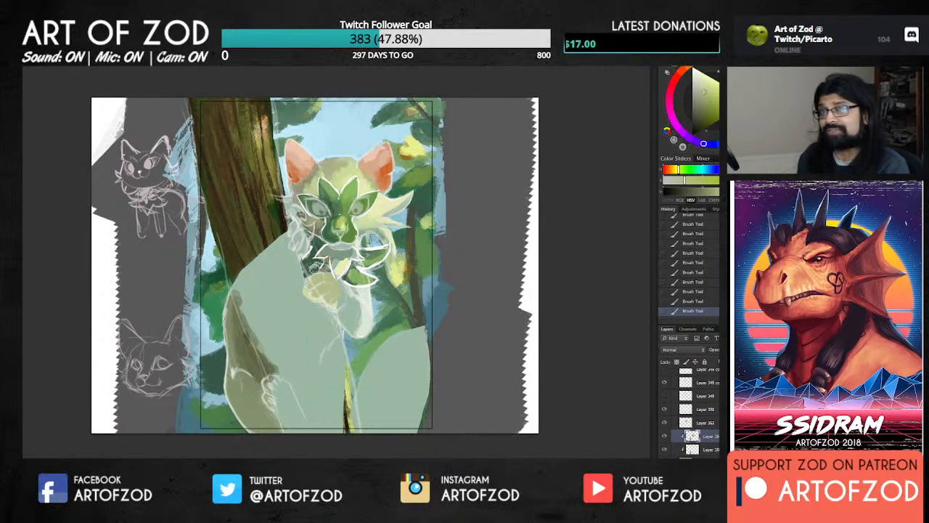
{"action": "left_click", "coordinate": [662, 436]}
{"action": "left_click", "coordinate": [662, 436]}
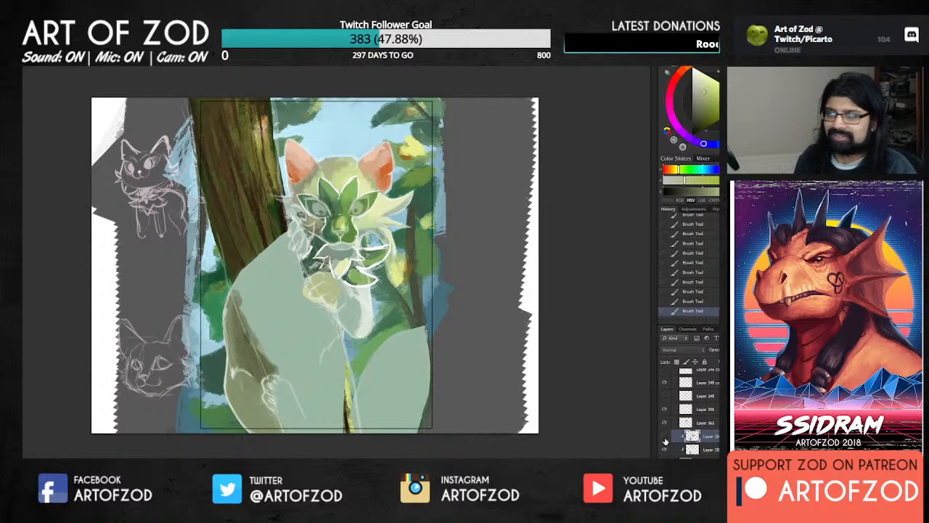
{"action": "left_click", "coordinate": [663, 437]}
{"action": "left_click", "coordinate": [663, 436]}
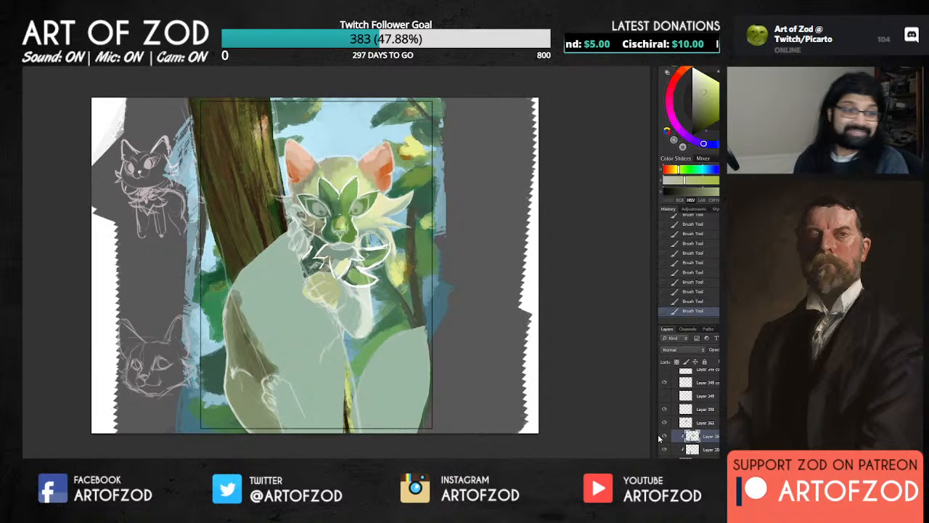
Compare the cat painting with the selected clipped paint layer hidden and shown, leaving the layer visible.
{"action": "left_click", "coordinate": [664, 436]}
{"action": "left_click", "coordinate": [664, 436]}
{"action": "left_click", "coordinate": [664, 437]}
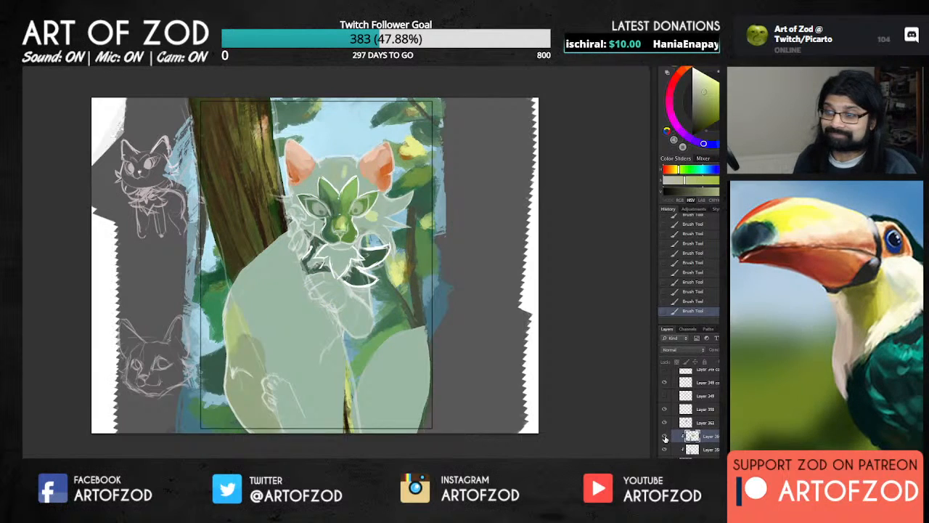
{"action": "left_click", "coordinate": [664, 436]}
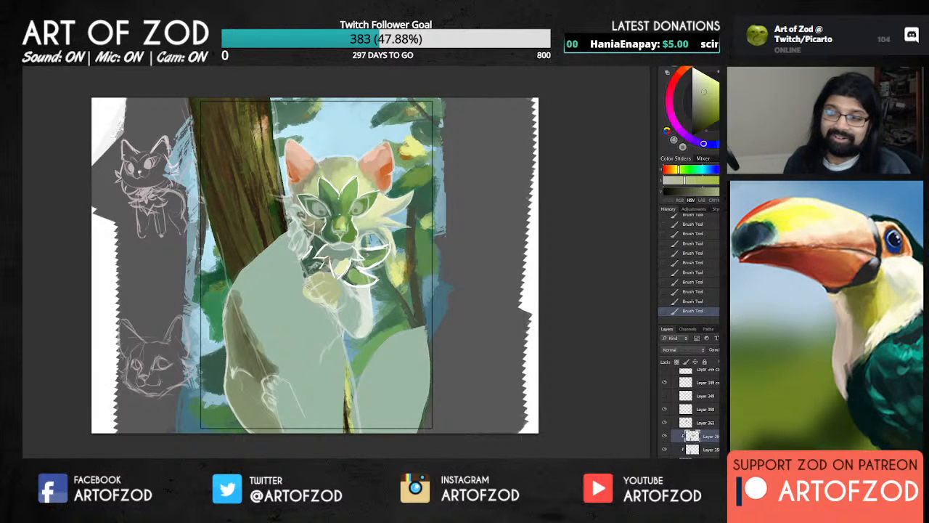
Erase small spots along the raised paw's edge and shade its wrist side with a darker muted olive.
{"action": "left_click_drag", "start_coordinate": [306, 284], "coordinate": [305, 289]}
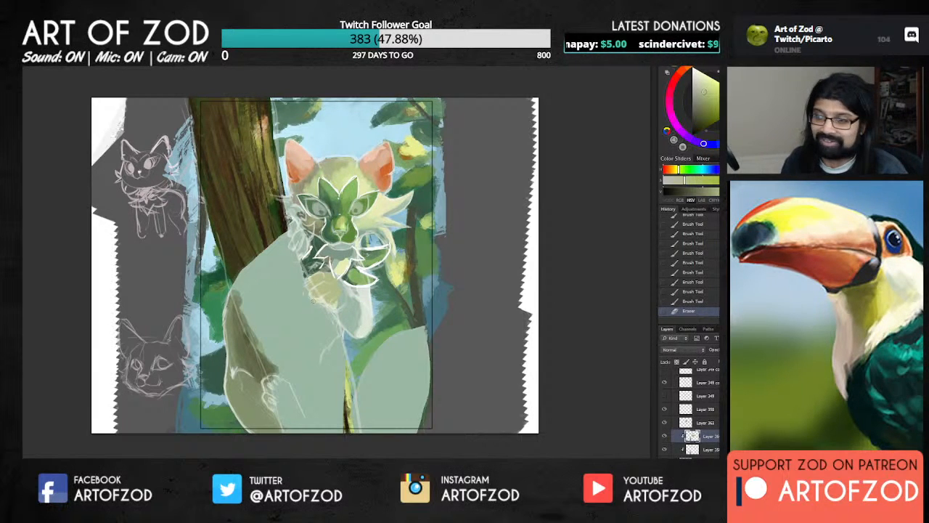
{"action": "left_click_drag", "start_coordinate": [311, 293], "coordinate": [319, 299]}
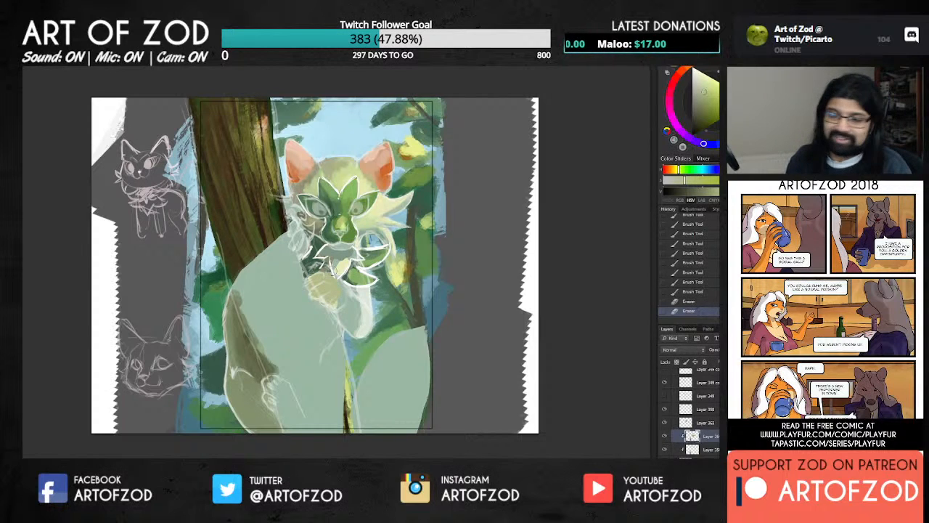
{"action": "left_click", "coordinate": [324, 290], "text": "alt"}
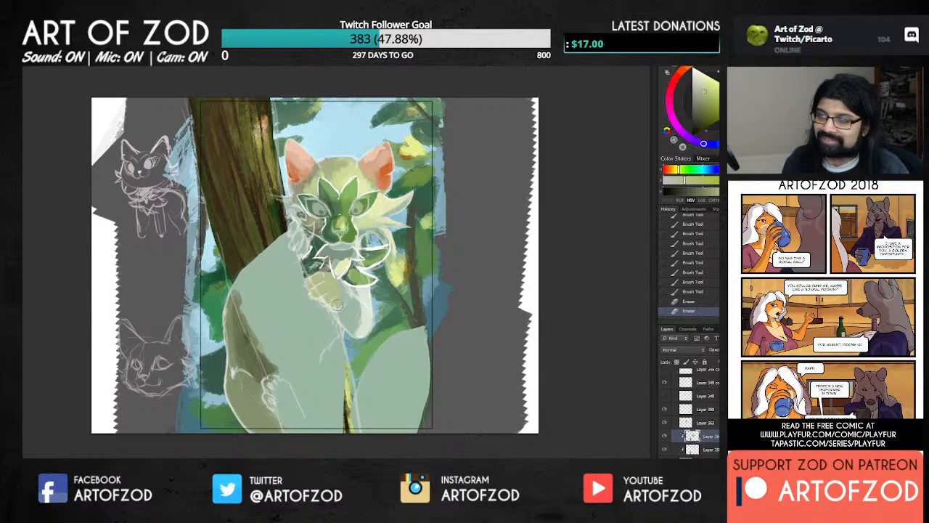
{"action": "mouse_move", "coordinate": [336, 302]}
{"action": "left_mouse_down"}
{"action": "mouse_move", "coordinate": [345, 310]}
{"action": "mouse_move", "coordinate": [345, 289]}
{"action": "mouse_move", "coordinate": [346, 299]}
{"action": "left_mouse_up"}
{"action": "left_click", "coordinate": [695, 109]}
{"action": "left_click", "coordinate": [698, 102]}
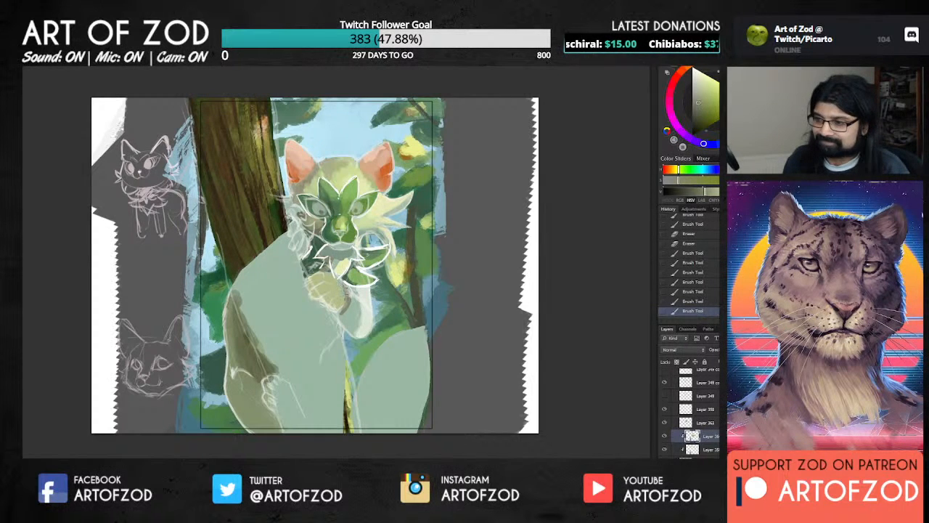
{"action": "left_click_drag", "start_coordinate": [346, 286], "coordinate": [353, 297]}
{"action": "left_click_drag", "start_coordinate": [351, 286], "coordinate": [354, 294]}
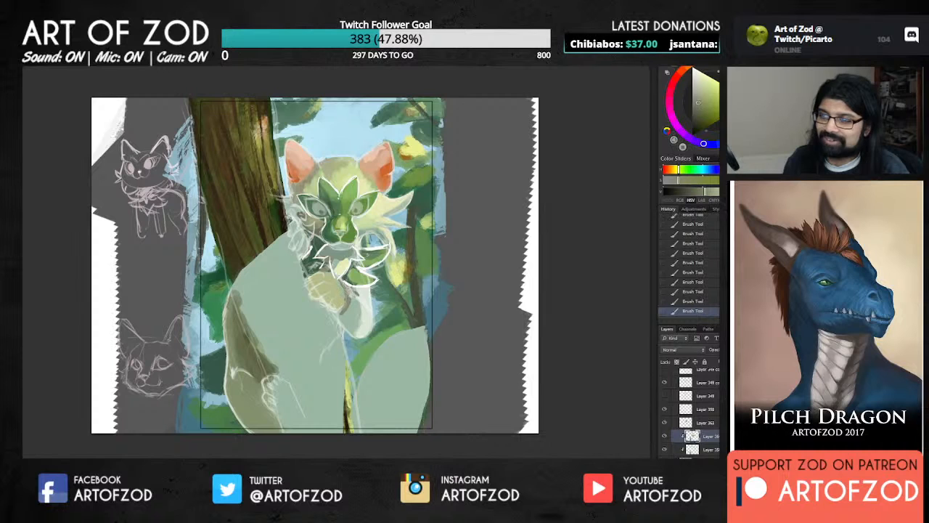
Paint over the sketch lines on the raised paw's toes with pale yellow-green sampled from the surrounding fur.
{"action": "left_click", "coordinate": [338, 289], "text": "alt"}
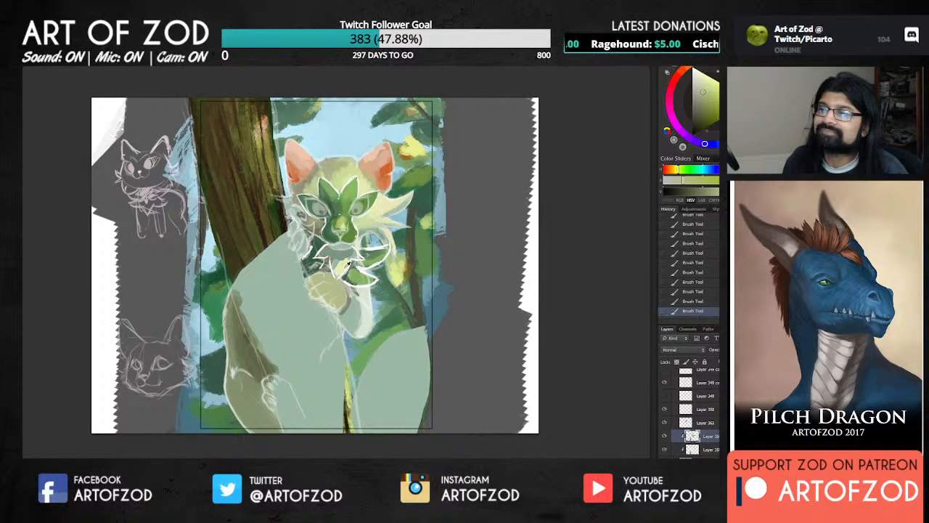
{"action": "left_click", "coordinate": [347, 264], "text": "alt"}
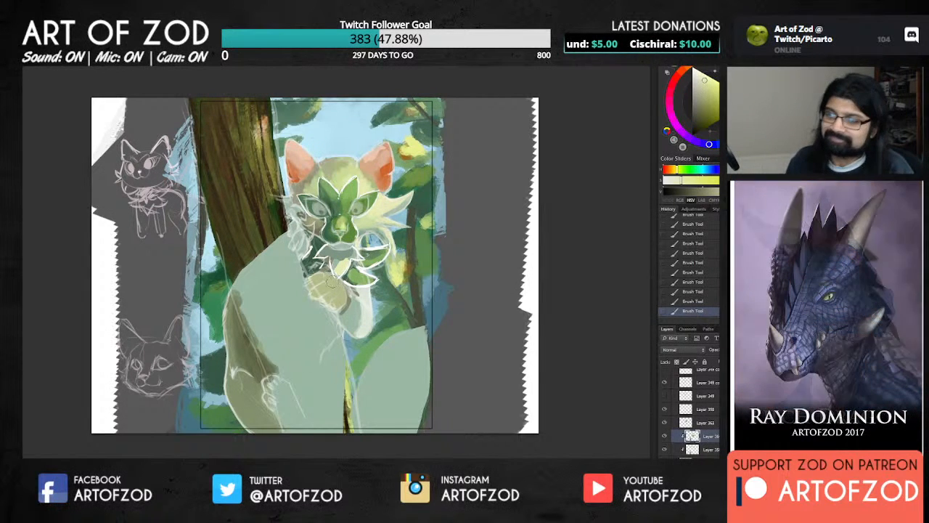
{"action": "left_click", "coordinate": [325, 291], "text": "alt"}
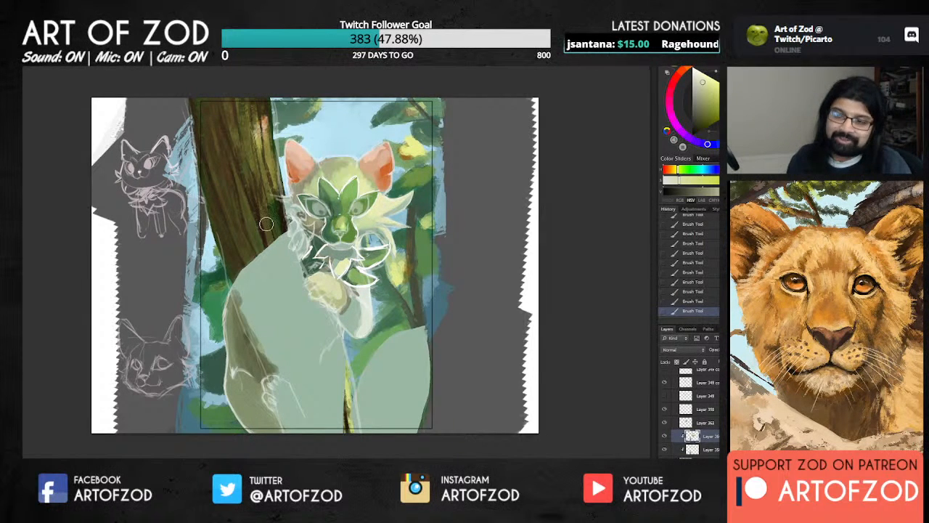
{"action": "left_click", "coordinate": [320, 282], "text": "alt"}
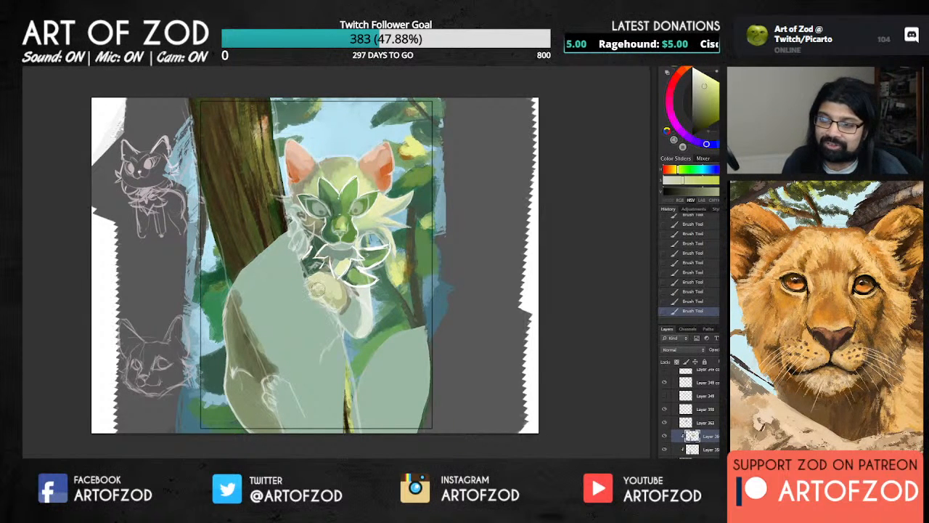
{"action": "mouse_move", "coordinate": [319, 289]}
{"action": "left_mouse_down"}
{"action": "mouse_move", "coordinate": [336, 296]}
{"action": "mouse_move", "coordinate": [319, 292]}
{"action": "left_mouse_up"}
Blend the raised paw's light and mid tones using yellow-green colours sampled across the paw.
{"action": "left_click", "coordinate": [324, 292], "text": "alt"}
{"action": "left_click", "coordinate": [324, 288], "text": "alt"}
{"action": "left_click", "coordinate": [341, 291], "text": "alt"}
{"action": "left_click", "coordinate": [331, 294], "text": "alt"}
{"action": "left_click", "coordinate": [329, 292], "text": "alt"}
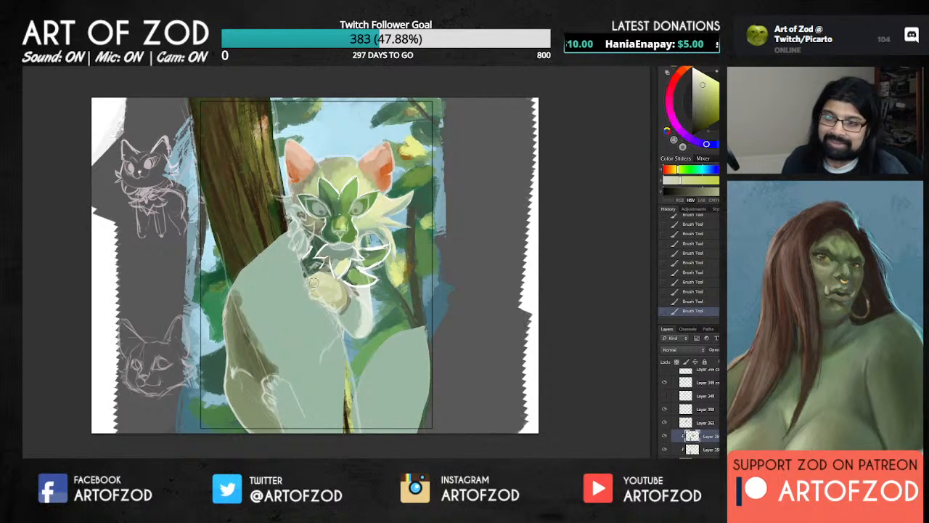
{"action": "left_click", "coordinate": [336, 293], "text": "alt"}
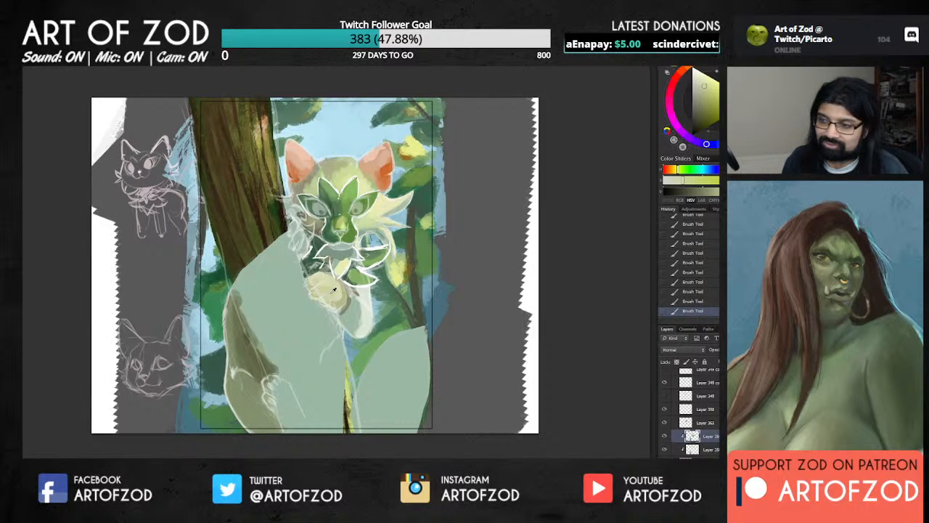
{"action": "left_click", "coordinate": [331, 294], "text": "alt"}
{"action": "left_click", "coordinate": [336, 287], "text": "alt"}
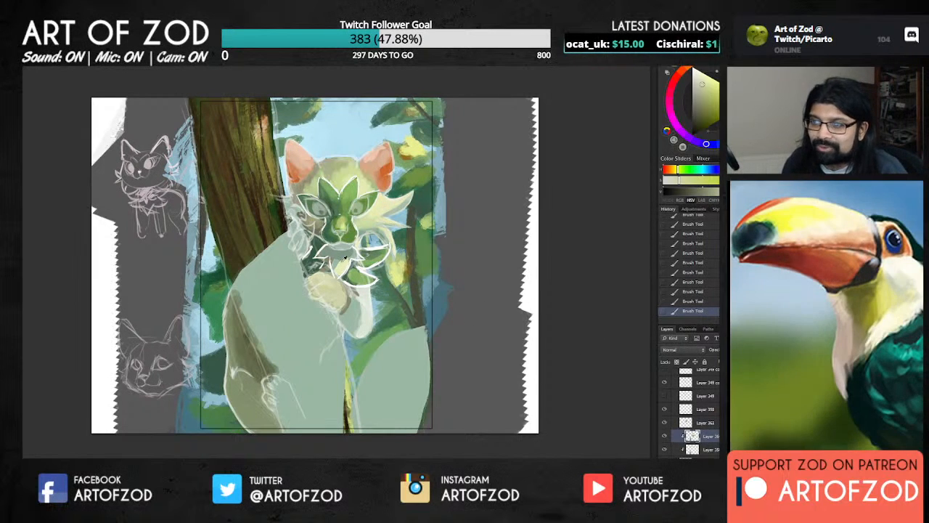
Fill the pointed fur tuft below the chin with sampled pale yellow, undoing one stray stroke and repainting it.
{"action": "left_click", "coordinate": [346, 258], "text": "alt"}
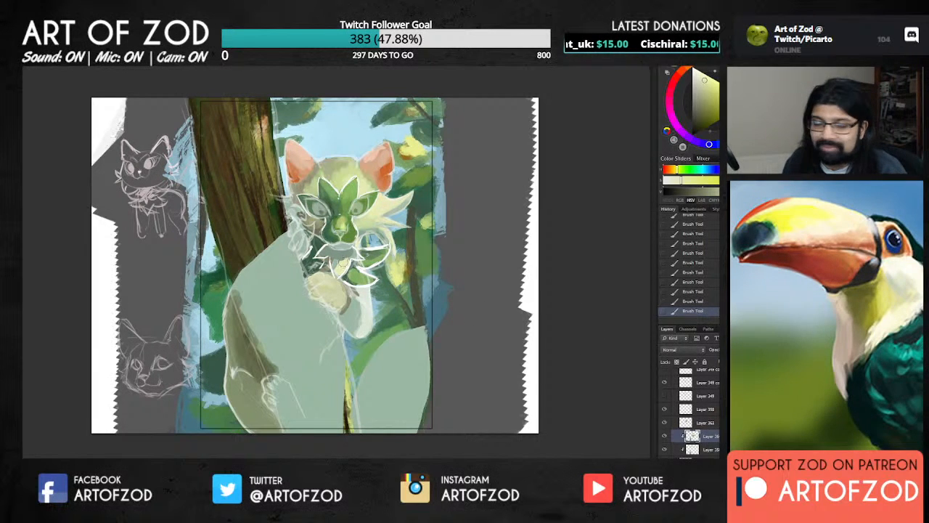
{"action": "left_click", "coordinate": [345, 266], "text": "alt"}
{"action": "left_click_drag", "start_coordinate": [340, 269], "coordinate": [347, 258]}
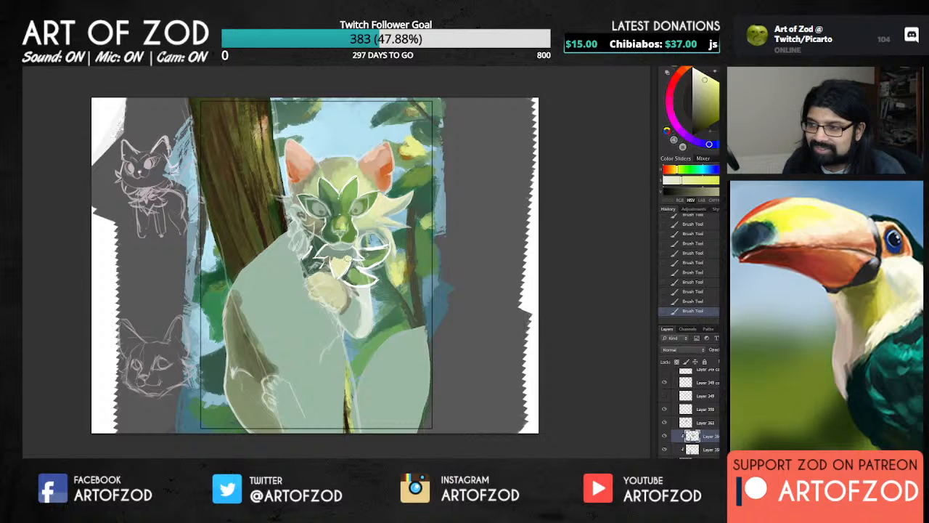
{"action": "left_click", "coordinate": [347, 259], "text": "alt"}
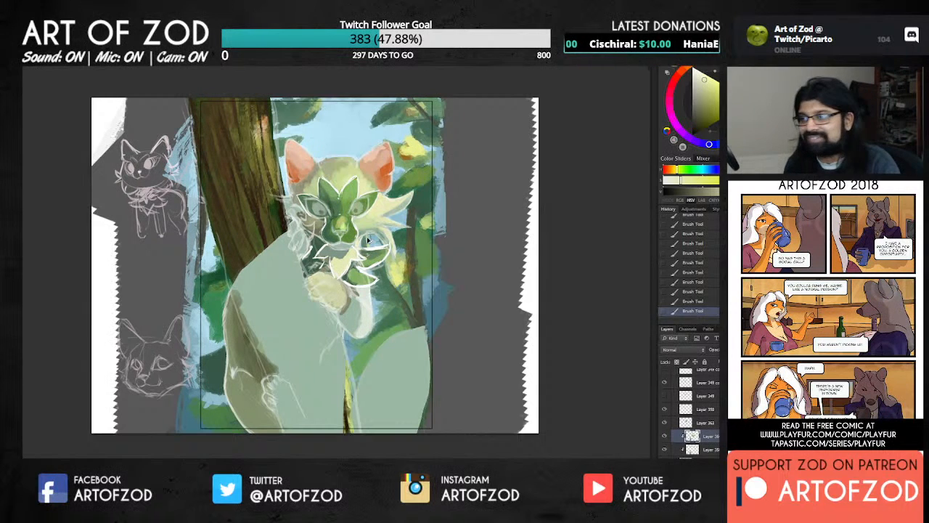
{"action": "key", "text": "ctrl+z"}
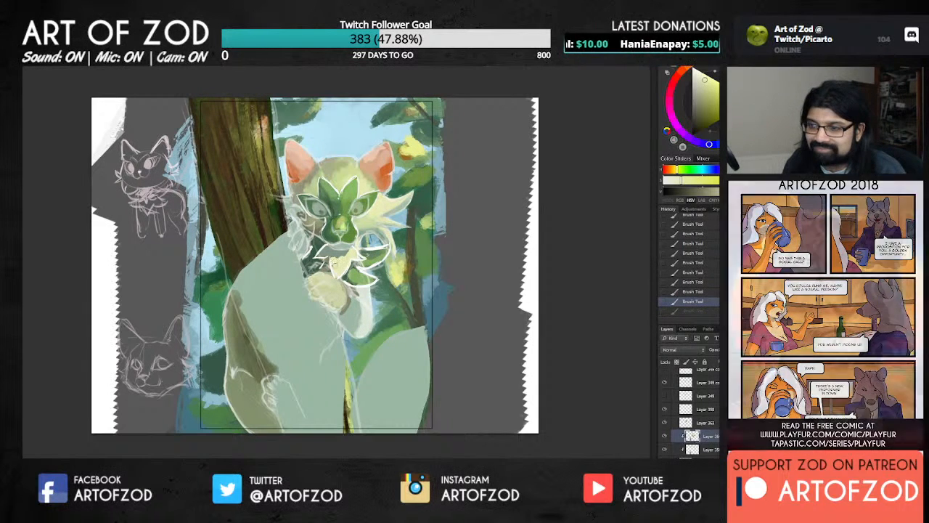
{"action": "left_click_drag", "start_coordinate": [335, 274], "coordinate": [338, 261]}
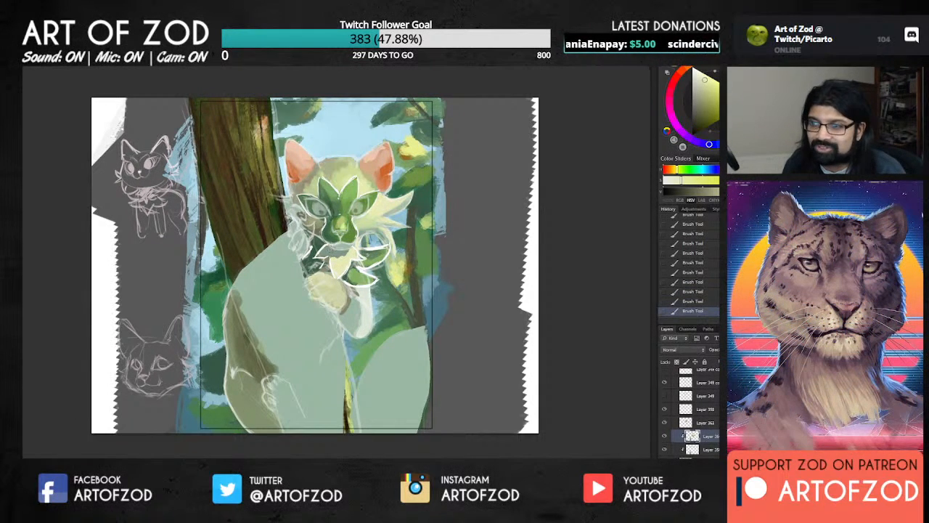
Shade the area under the cat's chin with darker grey-greens based on colours sampled around the muzzle.
{"action": "left_click", "coordinate": [340, 248], "text": "alt"}
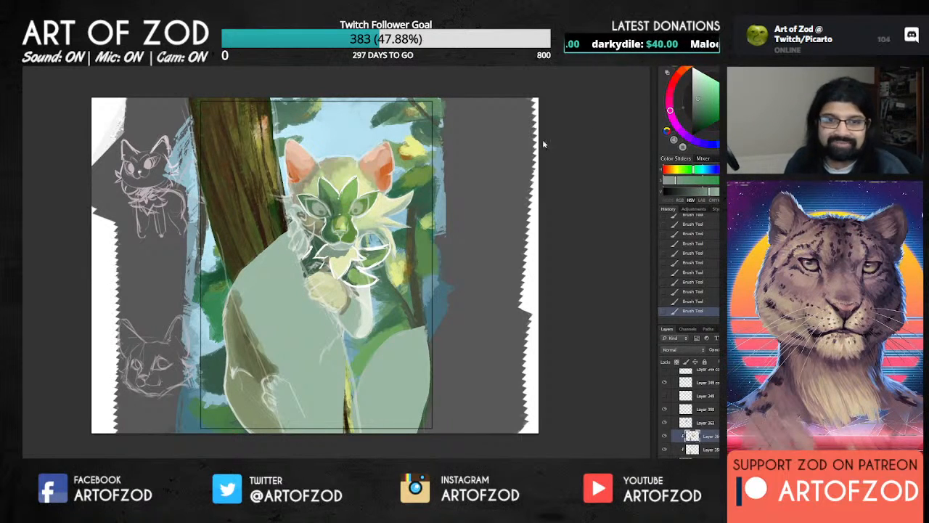
{"action": "left_click", "coordinate": [696, 106]}
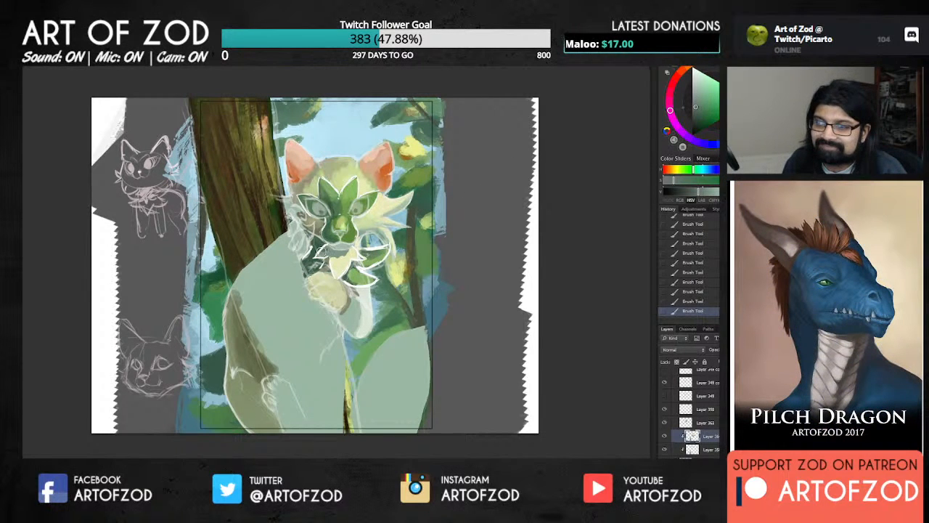
{"action": "left_click", "coordinate": [333, 253], "text": "alt"}
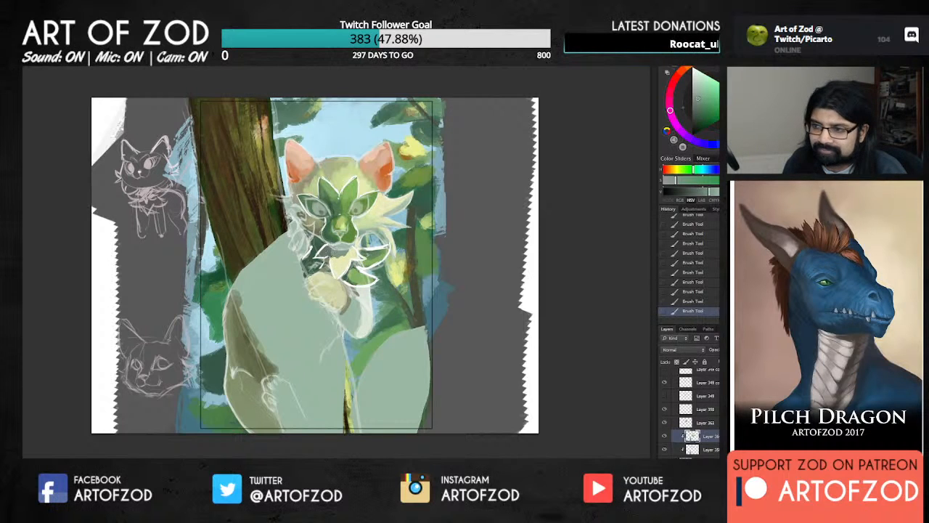
{"action": "left_click", "coordinate": [320, 243], "text": "alt"}
{"action": "left_click", "coordinate": [324, 235], "text": "alt"}
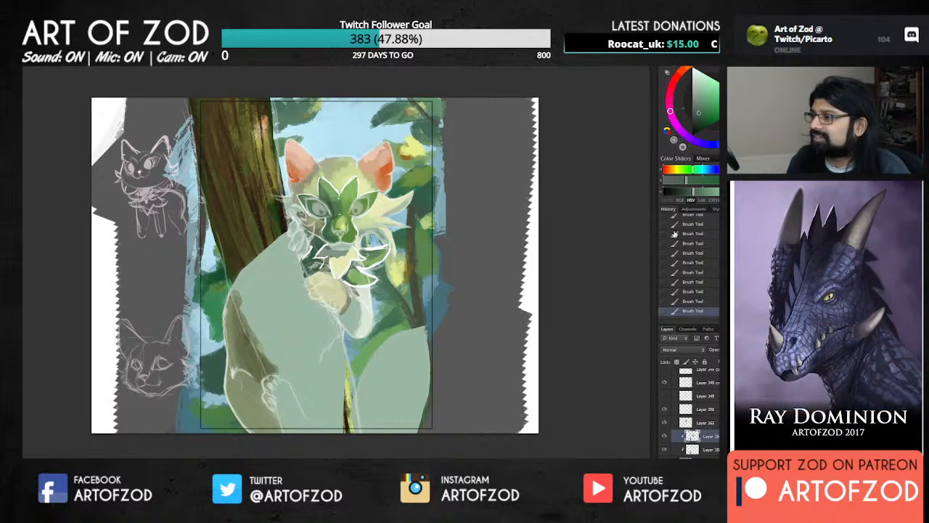
Compare the paint layer hidden and shown, and deepen the neck shadow beside the chin tuft with a darker green.
{"action": "left_click", "coordinate": [665, 436]}
{"action": "left_click", "coordinate": [665, 436]}
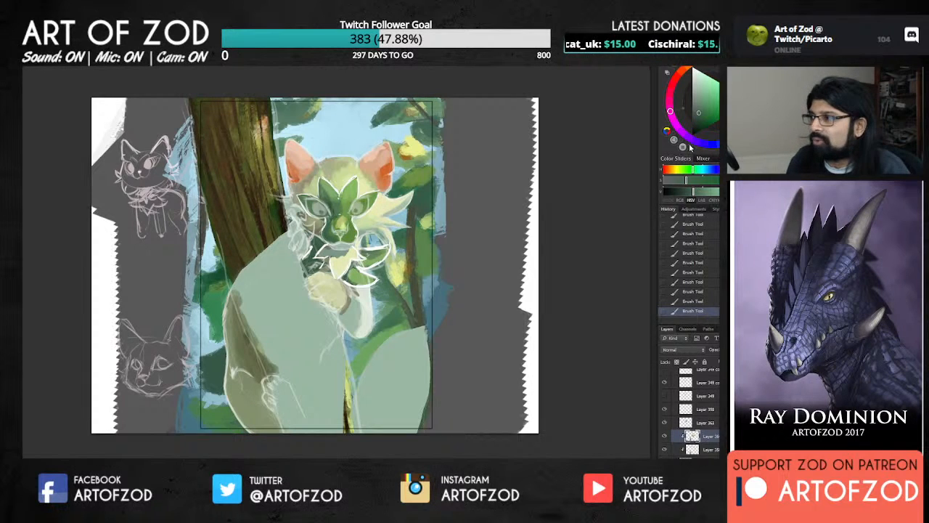
{"action": "left_click", "coordinate": [698, 119]}
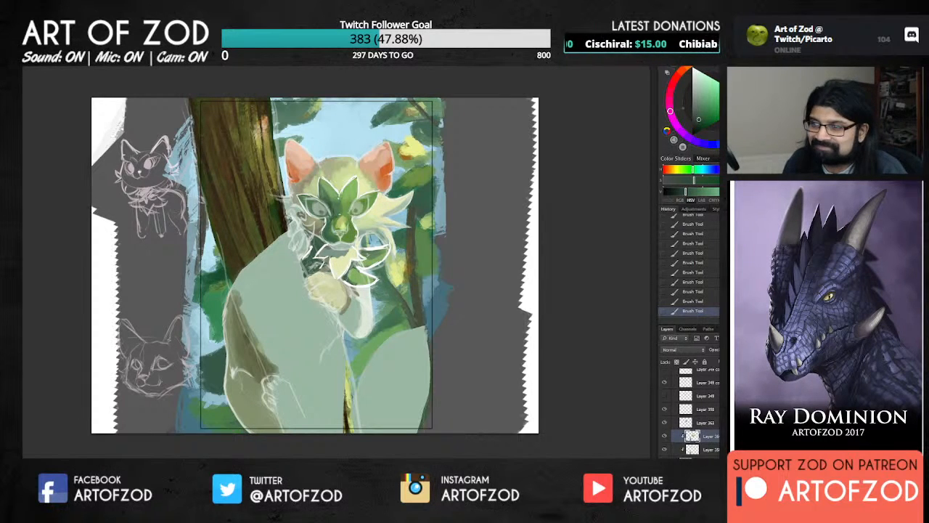
{"action": "mouse_move", "coordinate": [308, 238]}
{"action": "left_mouse_down"}
{"action": "mouse_move", "coordinate": [317, 249]}
{"action": "mouse_move", "coordinate": [306, 270]}
{"action": "mouse_move", "coordinate": [326, 273]}
{"action": "left_mouse_up"}
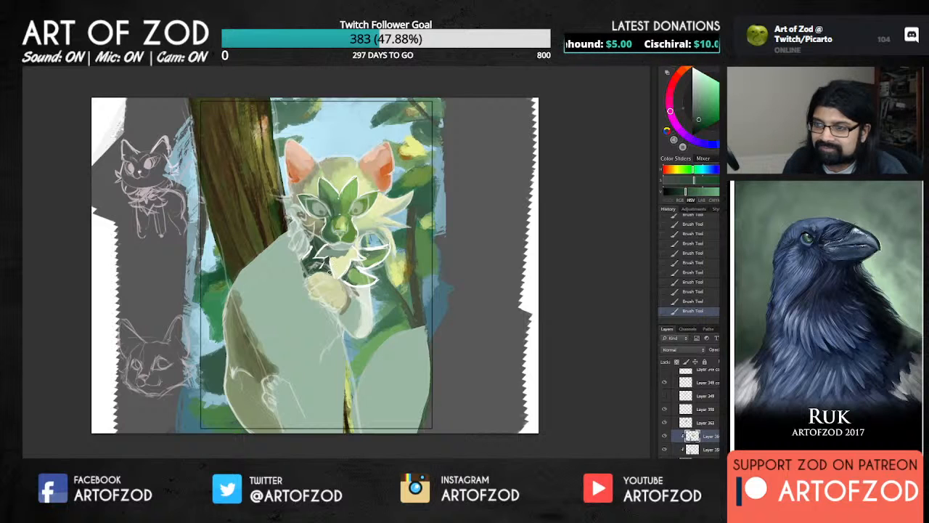
Paint the fluffy fur tuft below the cat's shadowed cheek with pale yellow-green sampled from the raised paw.
{"action": "left_click", "coordinate": [322, 280], "text": "alt"}
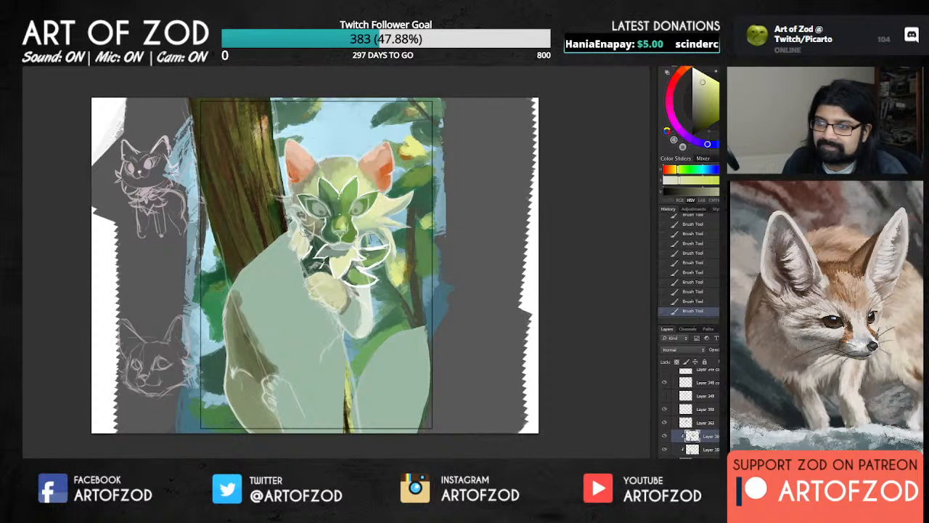
{"action": "mouse_move", "coordinate": [291, 233]}
{"action": "left_mouse_down"}
{"action": "mouse_move", "coordinate": [296, 224]}
{"action": "mouse_move", "coordinate": [296, 244]}
{"action": "mouse_move", "coordinate": [309, 250]}
{"action": "mouse_move", "coordinate": [301, 235]}
{"action": "mouse_move", "coordinate": [296, 243]}
{"action": "mouse_move", "coordinate": [300, 215]}
{"action": "left_mouse_up"}
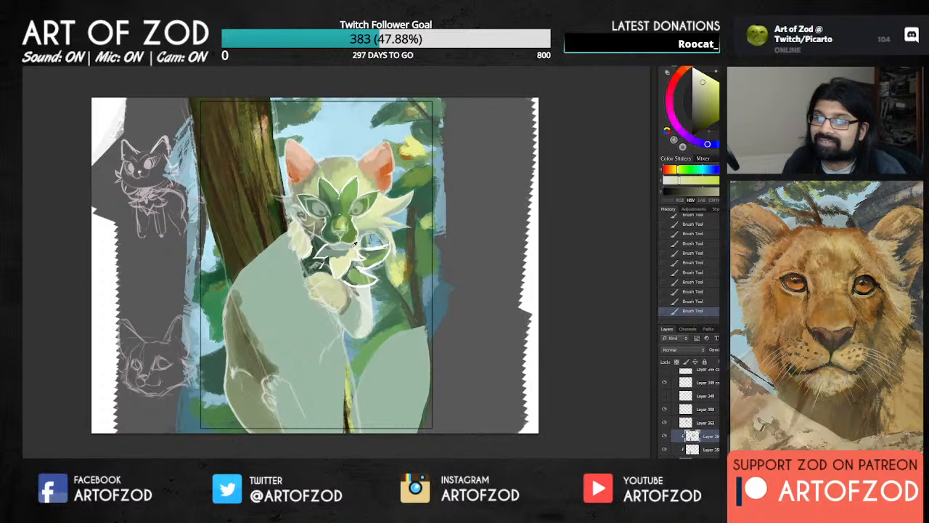
{"action": "left_click", "coordinate": [369, 257], "text": "alt"}
{"action": "left_click", "coordinate": [369, 256], "text": "alt"}
{"action": "left_click_drag", "start_coordinate": [299, 211], "coordinate": [303, 217]}
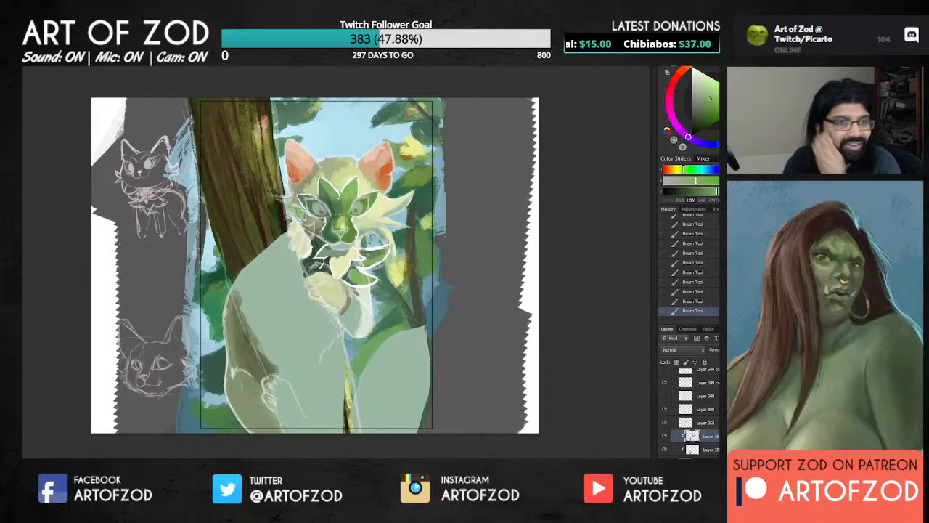
{"action": "key", "text": "ctrl+alt+z"}
{"action": "key", "text": "ctrl+alt+z"}
{"action": "key", "text": "ctrl+alt+z"}
{"action": "key", "text": "ctrl+alt+z"}
{"action": "key", "text": "ctrl+alt+z"}
{"action": "key", "text": "ctrl+alt+z"}
{"action": "key", "text": "ctrl+alt+z"}
{"action": "key", "text": "ctrl+alt+z"}
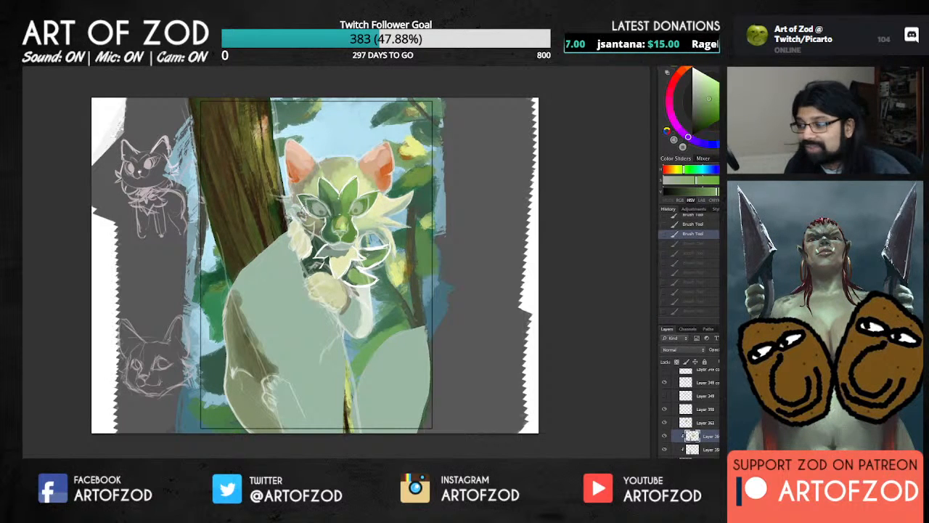
Build up the shadowed cheek's fur tuft with pale strokes using colours sampled from the sunlit cheek and the tuft.
{"action": "left_click", "coordinate": [381, 201], "text": "alt"}
{"action": "left_click", "coordinate": [381, 207], "text": "alt"}
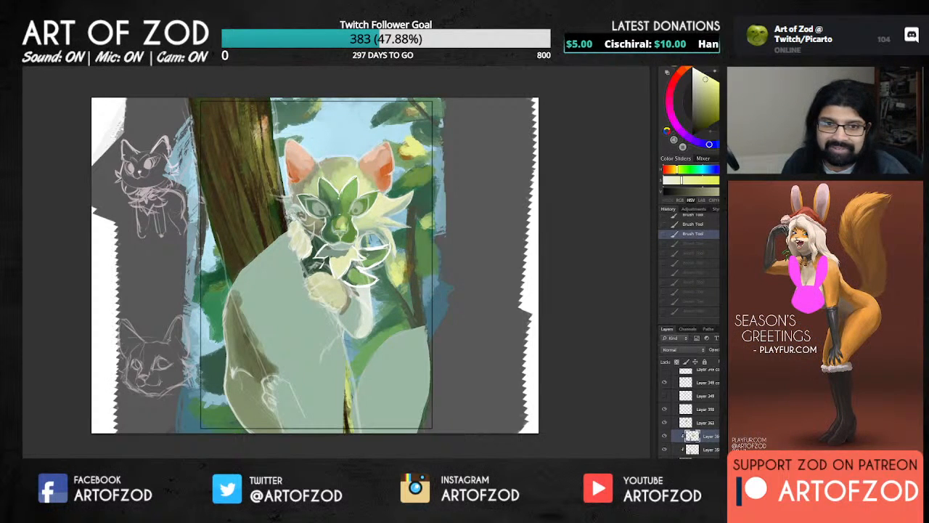
{"action": "left_click", "coordinate": [298, 222], "text": "alt"}
{"action": "left_click_drag", "start_coordinate": [296, 220], "coordinate": [310, 241]}
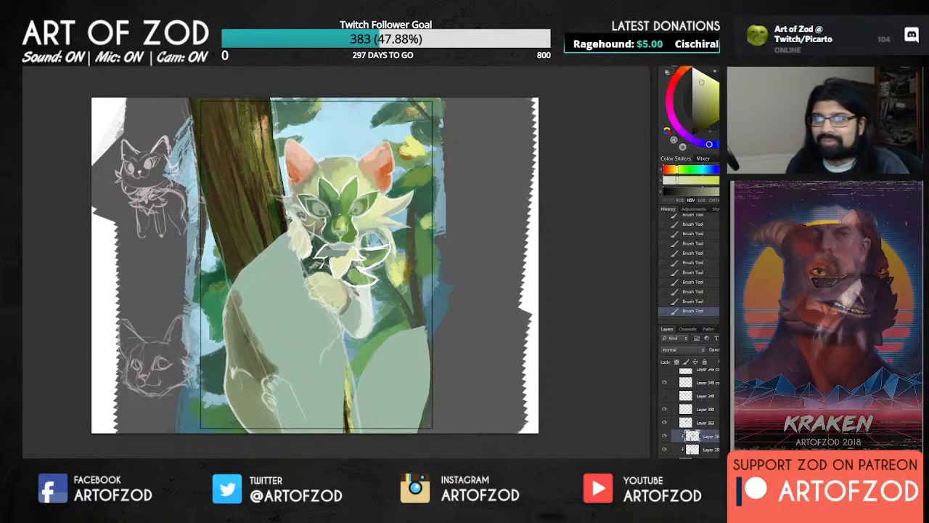
Switch to a lower layer, sample a muted olive from beside the masked face, and reselect the clipped paint layer.
{"action": "left_click", "coordinate": [684, 458]}
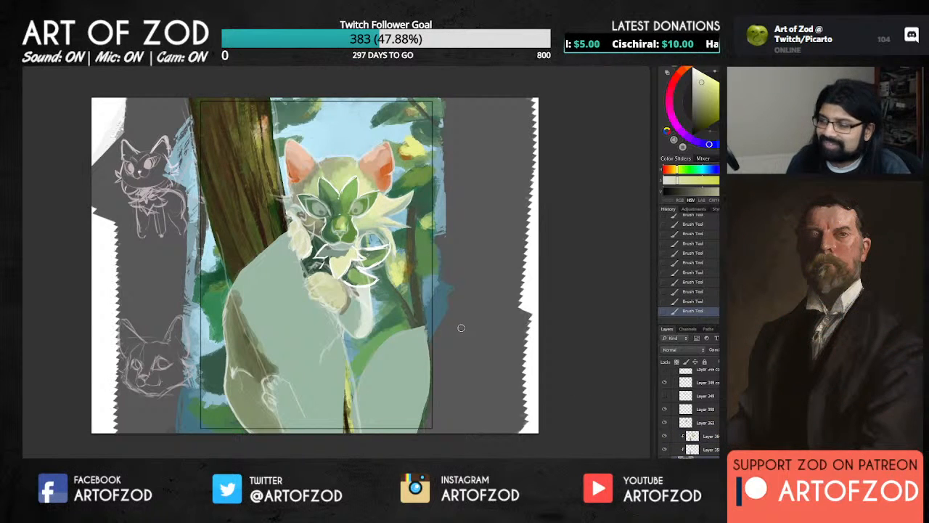
{"action": "left_click", "coordinate": [296, 197], "text": "alt"}
{"action": "left_click", "coordinate": [296, 195], "text": "alt"}
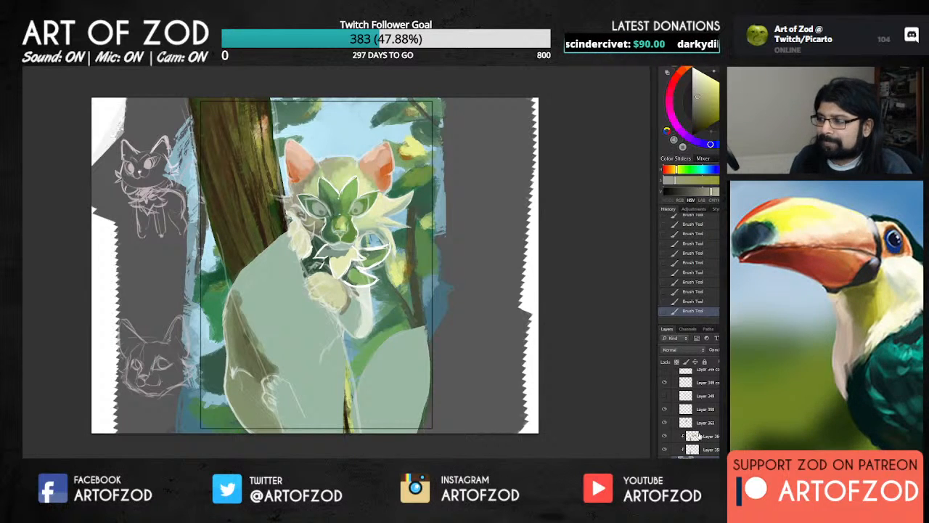
{"action": "left_click", "coordinate": [695, 435]}
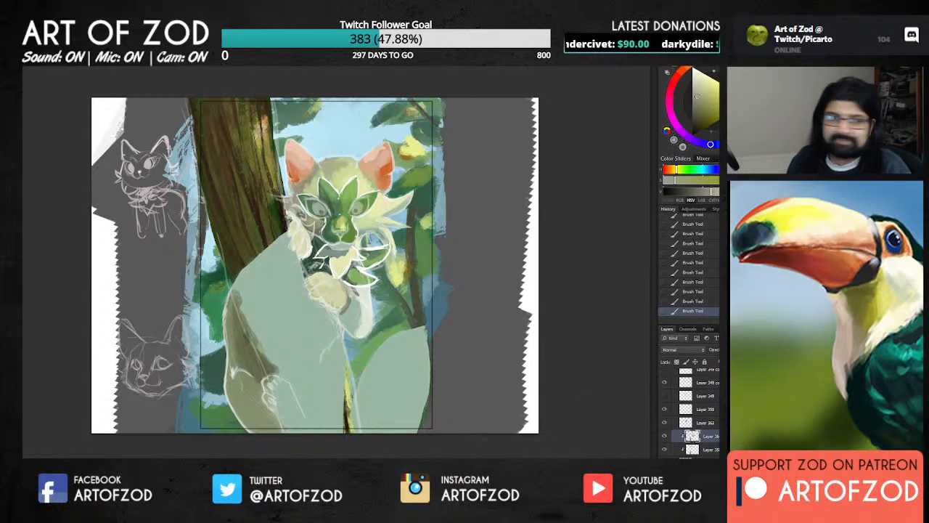
Add pale yellow-green fur strokes along the shadowed cheek and soften its tuft with muted tones sampled from the cat's face and the tuft.
{"action": "left_click", "coordinate": [375, 214], "text": "alt"}
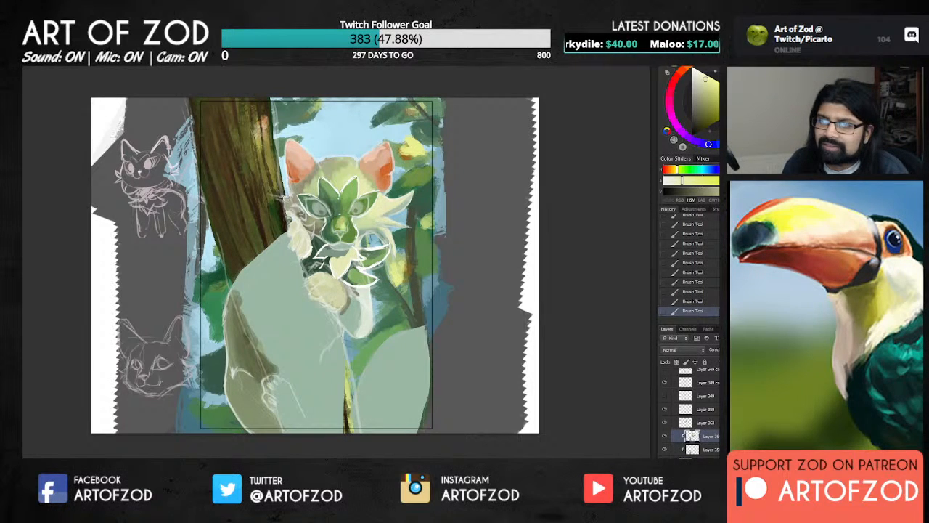
{"action": "mouse_move", "coordinate": [283, 196]}
{"action": "left_mouse_down"}
{"action": "mouse_move", "coordinate": [291, 198]}
{"action": "mouse_move", "coordinate": [290, 189]}
{"action": "mouse_move", "coordinate": [281, 211]}
{"action": "mouse_move", "coordinate": [289, 203]}
{"action": "mouse_move", "coordinate": [299, 230]}
{"action": "mouse_move", "coordinate": [300, 214]}
{"action": "mouse_move", "coordinate": [317, 239]}
{"action": "mouse_move", "coordinate": [310, 250]}
{"action": "left_mouse_up"}
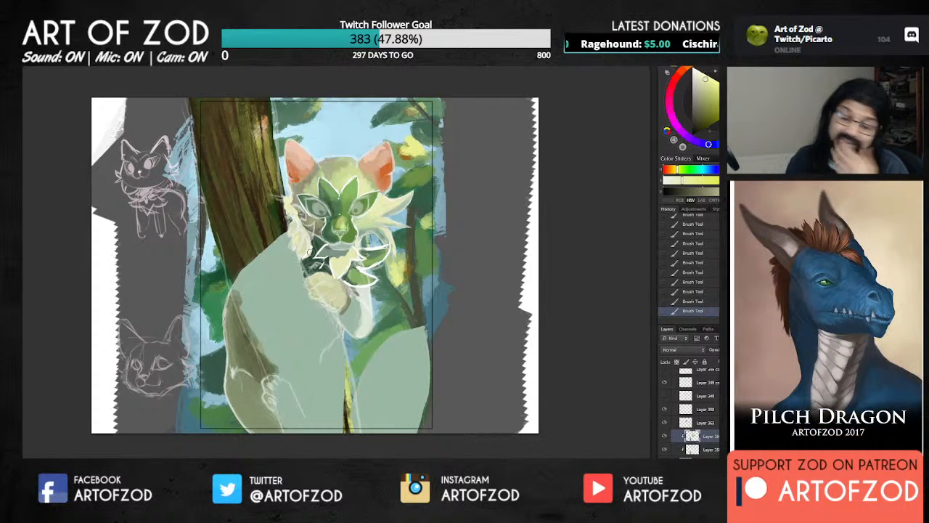
{"action": "left_click", "coordinate": [309, 176], "text": "alt"}
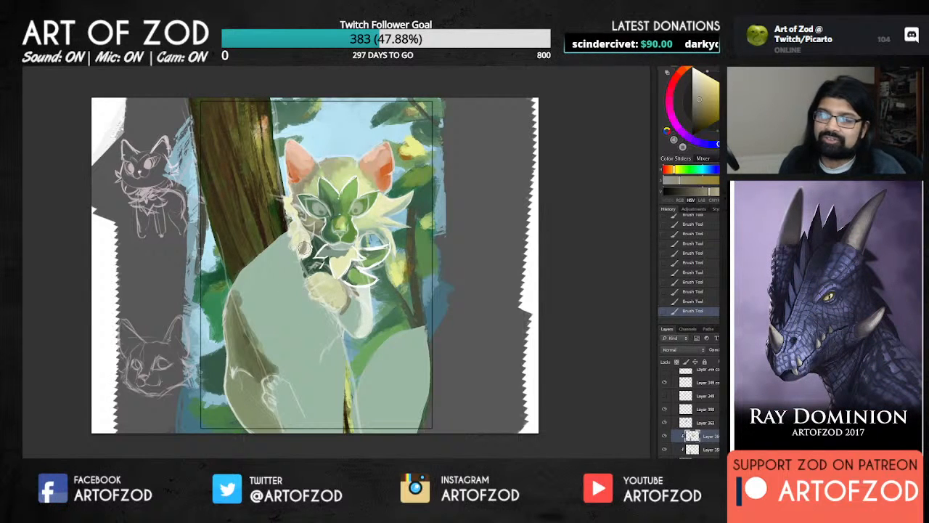
{"action": "left_click", "coordinate": [299, 233], "text": "alt"}
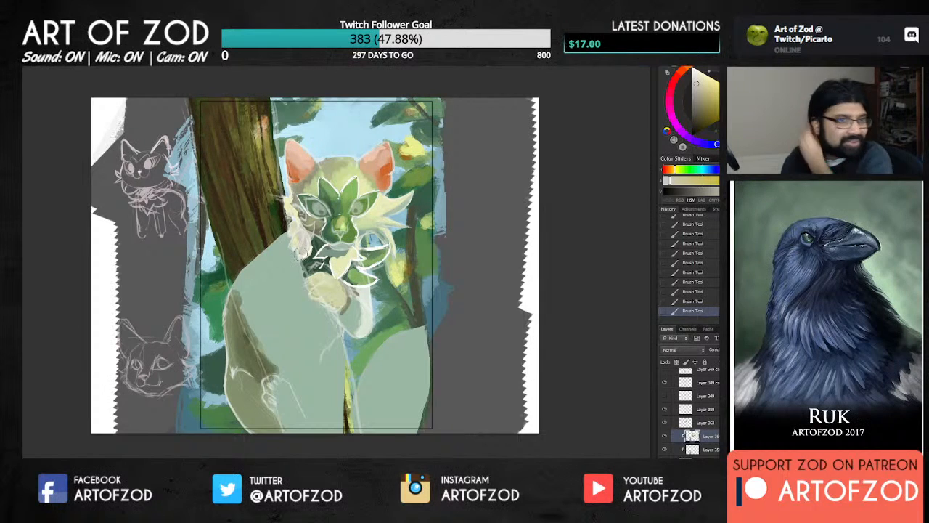
{"action": "left_click", "coordinate": [296, 240], "text": "alt"}
{"action": "left_click", "coordinate": [295, 241], "text": "alt"}
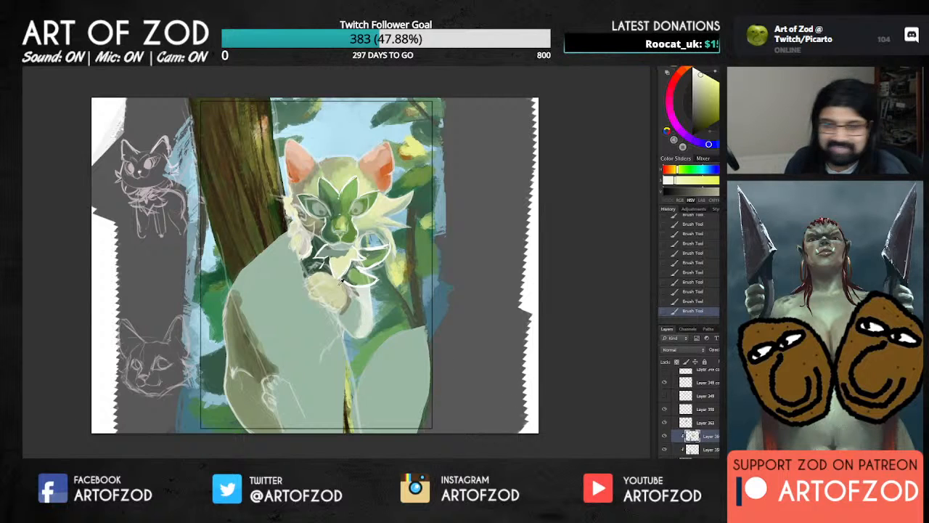
Shade the raised paw below the chin tuft with a darker muted olive-green, blending with colours sampled from the paw.
{"action": "left_click", "coordinate": [338, 292], "text": "alt"}
{"action": "left_click", "coordinate": [333, 254], "text": "alt"}
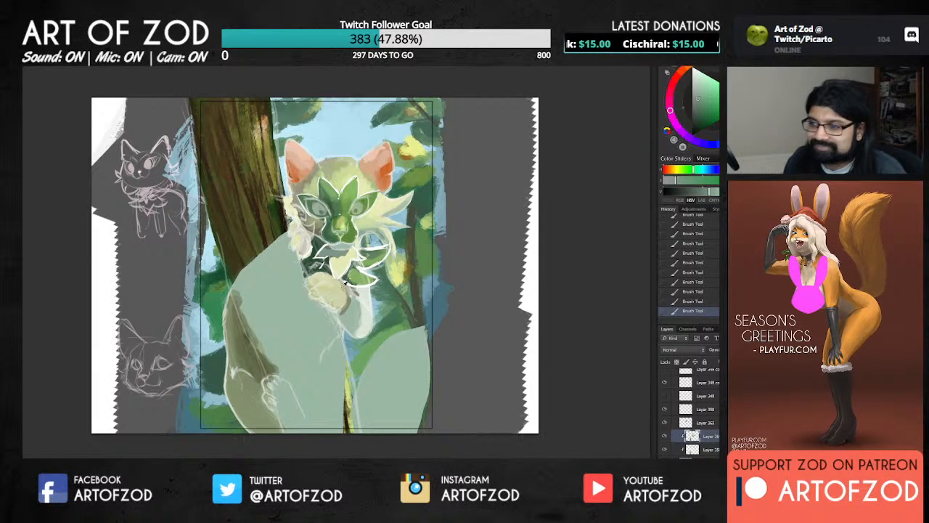
{"action": "left_click", "coordinate": [339, 291], "text": "alt"}
{"action": "left_click_drag", "start_coordinate": [702, 87], "coordinate": [698, 100]}
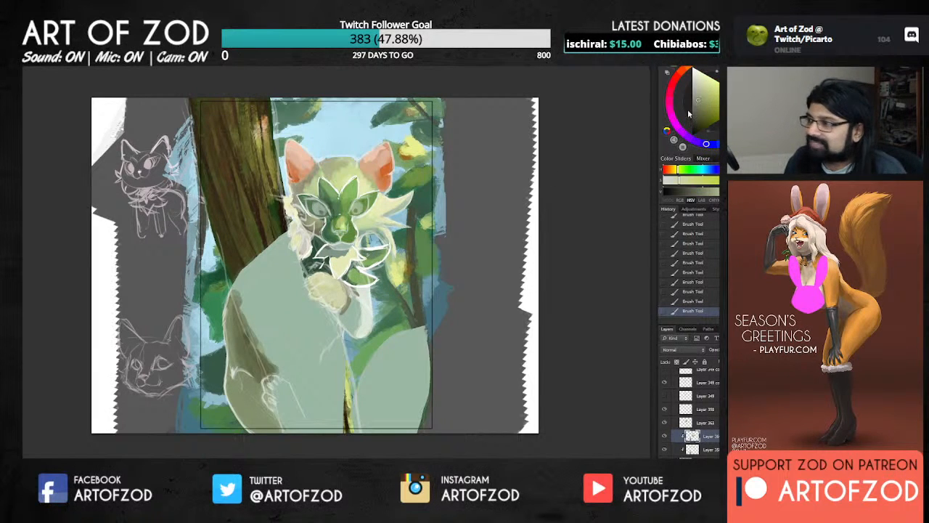
{"action": "mouse_move", "coordinate": [323, 289]}
{"action": "left_mouse_down"}
{"action": "mouse_move", "coordinate": [315, 286]}
{"action": "mouse_move", "coordinate": [341, 276]}
{"action": "left_mouse_up"}
{"action": "left_click", "coordinate": [334, 288], "text": "alt"}
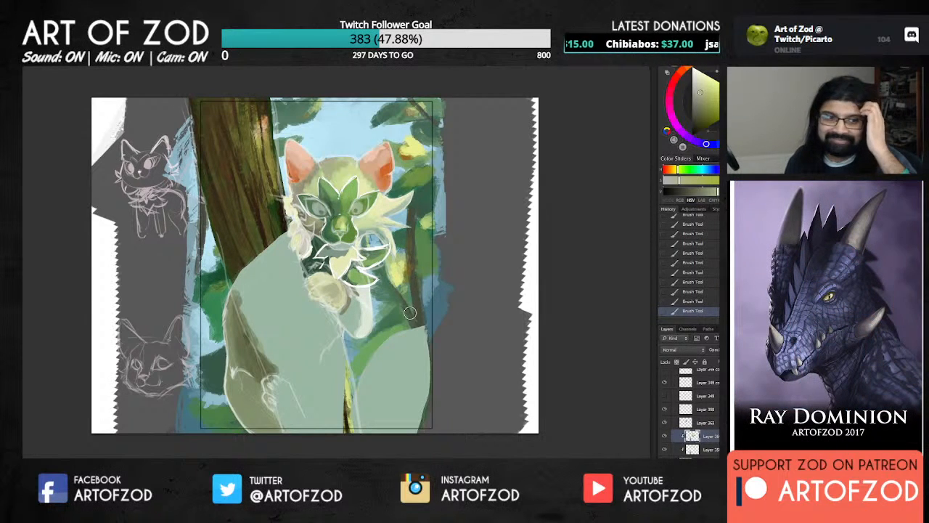
Create a new layer above the cat's paint layers and paint both eyes with a pale yellow-green sampled from the sunlit forehead.
{"action": "left_click", "coordinate": [714, 423]}
{"action": "key", "text": "ctrl+alt+shift+n"}
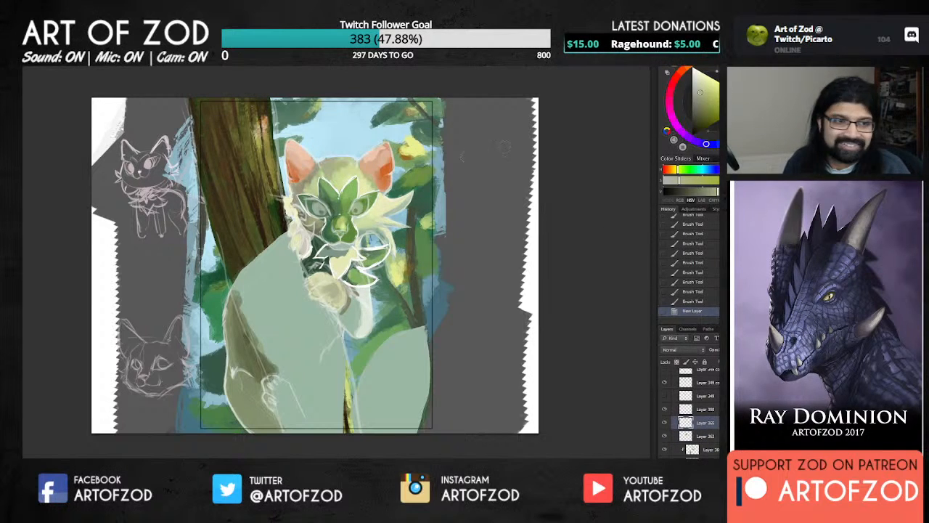
{"action": "left_click", "coordinate": [355, 174], "text": "alt"}
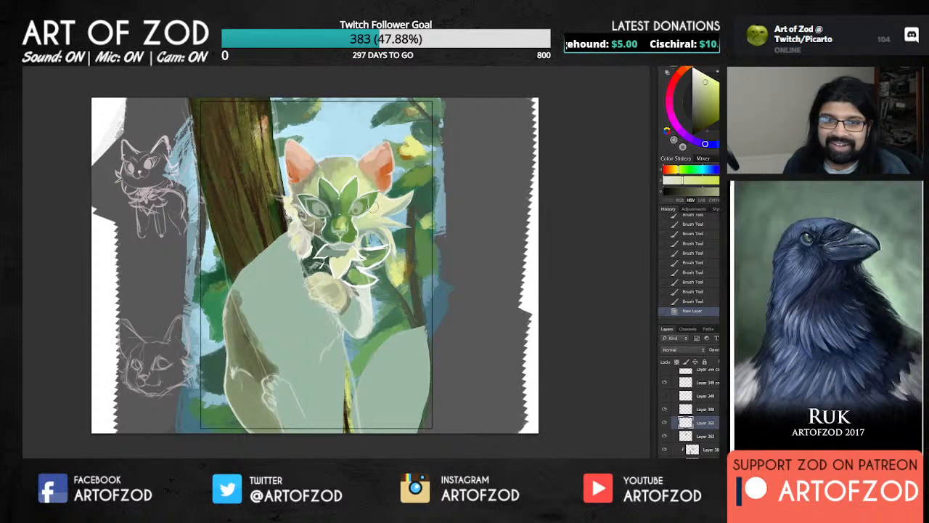
{"action": "left_click_drag", "start_coordinate": [355, 202], "coordinate": [369, 199]}
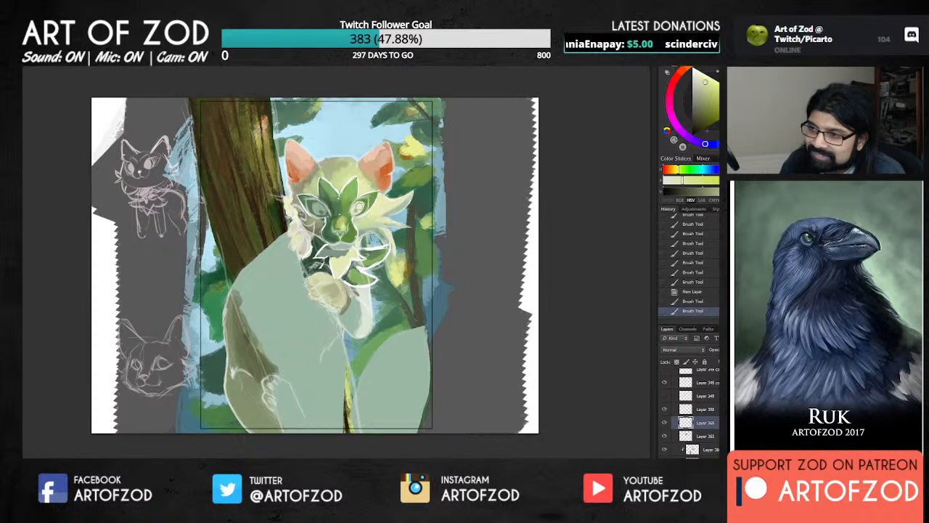
{"action": "left_click_drag", "start_coordinate": [351, 214], "coordinate": [360, 207]}
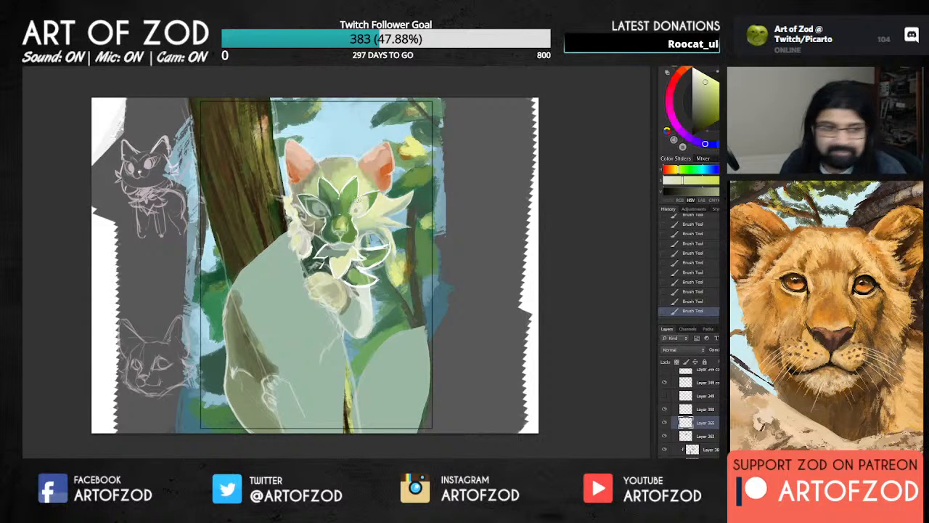
{"action": "left_click_drag", "start_coordinate": [303, 210], "coordinate": [325, 211]}
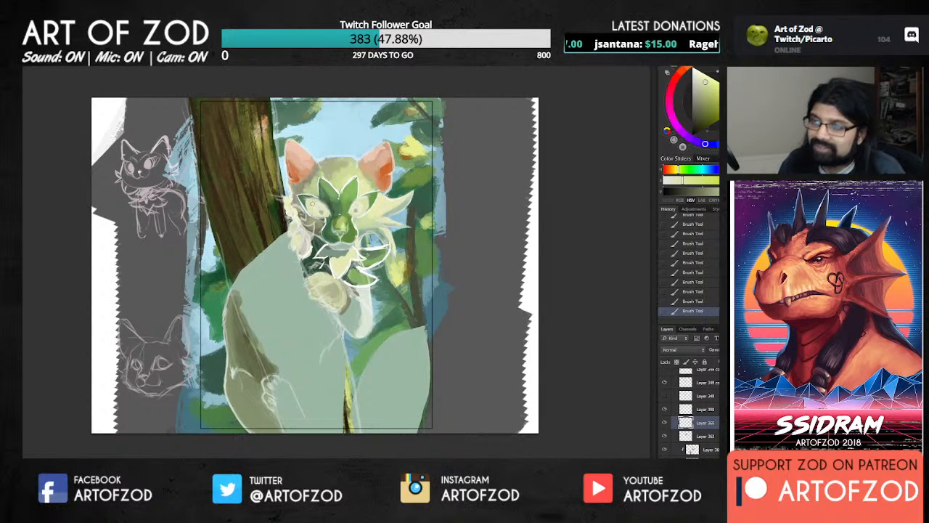
Erase the excess paint around the shadowed-side eye and refine the outer corner of the sunlit-side eye with small pale strokes.
{"action": "key", "text": "e"}
{"action": "left_click_drag", "start_coordinate": [311, 205], "coordinate": [306, 170]}
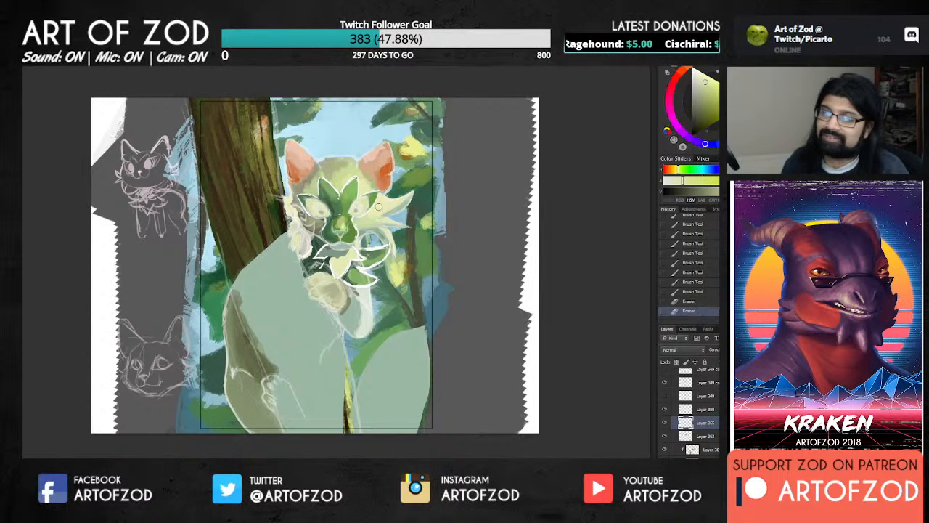
{"action": "key", "text": "b"}
{"action": "left_click_drag", "start_coordinate": [361, 204], "coordinate": [369, 197]}
{"action": "left_click_drag", "start_coordinate": [363, 202], "coordinate": [368, 198]}
{"action": "left_click_drag", "start_coordinate": [363, 203], "coordinate": [365, 201]}
{"action": "left_click_drag", "start_coordinate": [362, 208], "coordinate": [366, 199]}
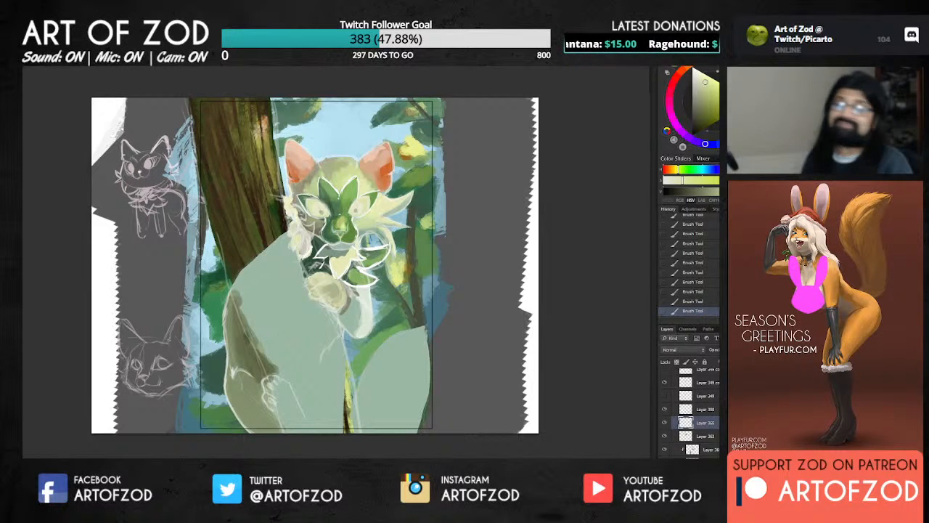
Compare the painting with the new eye layer and the layers directly above and below it hidden and shown.
{"action": "left_click", "coordinate": [666, 424]}
{"action": "left_click", "coordinate": [666, 424]}
{"action": "left_click", "coordinate": [665, 425]}
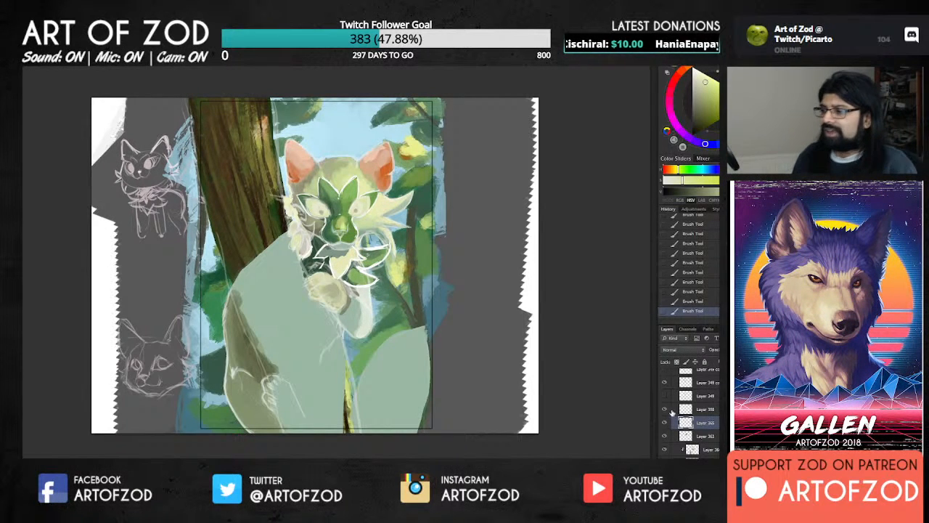
{"action": "left_click", "coordinate": [663, 411]}
{"action": "left_click", "coordinate": [663, 411]}
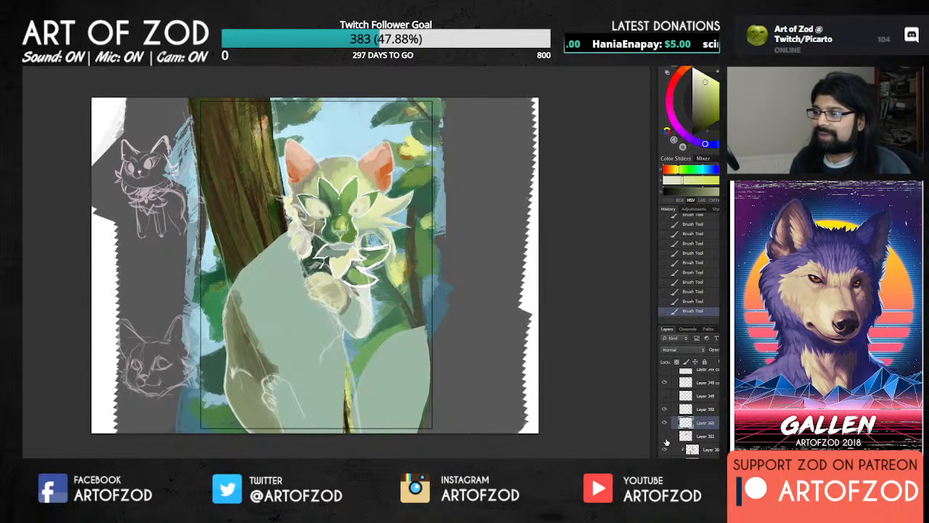
{"action": "left_click", "coordinate": [664, 436]}
{"action": "left_click", "coordinate": [664, 435]}
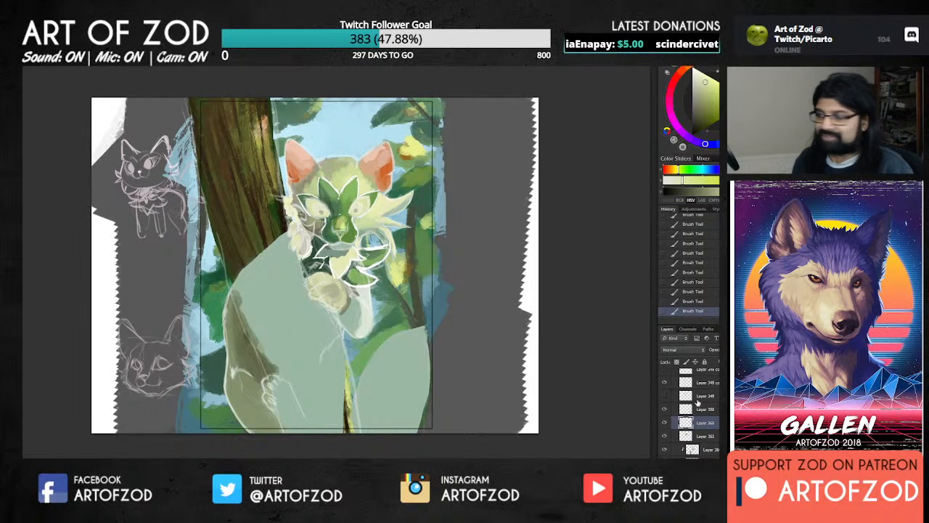
{"action": "left_click", "coordinate": [665, 423]}
{"action": "left_click", "coordinate": [664, 423]}
{"action": "left_click", "coordinate": [665, 436]}
{"action": "left_click", "coordinate": [665, 437]}
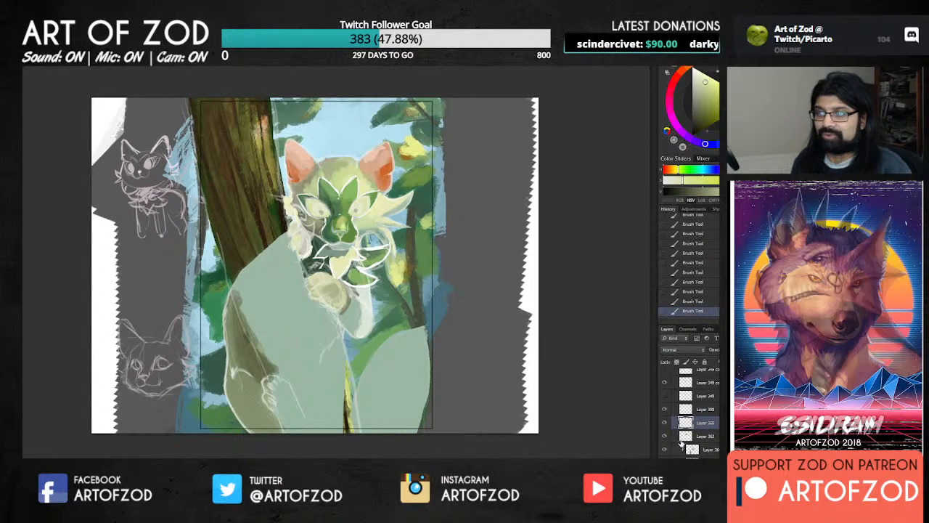
Check the two layers below the eye layer by hiding and showing them, and make the clipped paint layer active.
{"action": "left_click", "coordinate": [680, 437]}
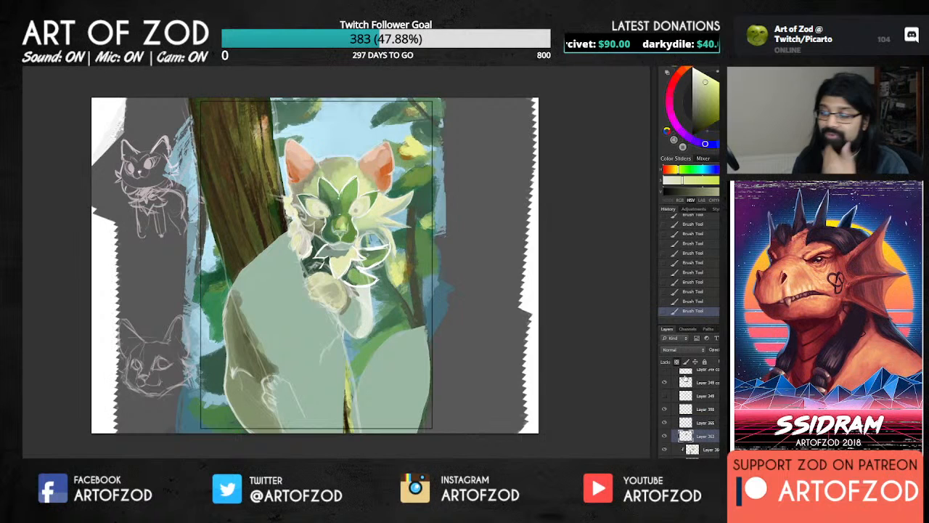
{"action": "left_click", "coordinate": [665, 436]}
{"action": "left_click", "coordinate": [665, 437]}
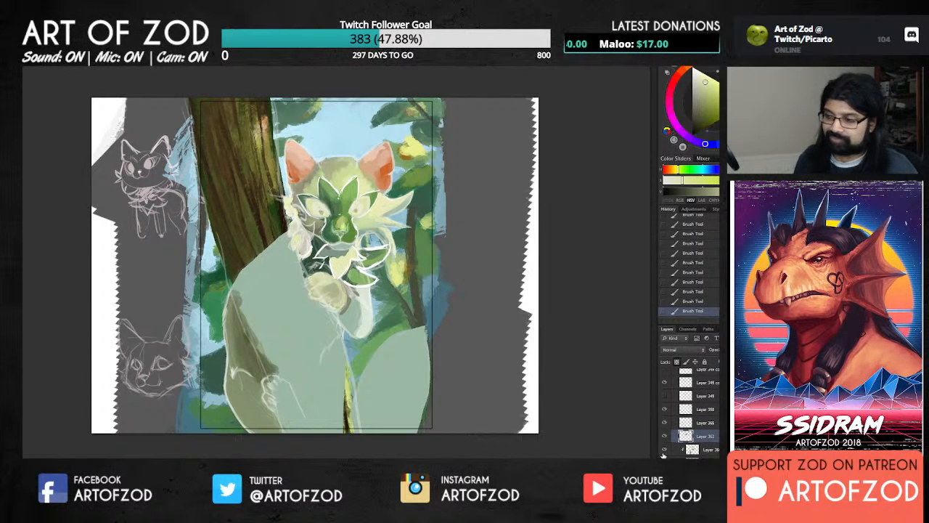
{"action": "left_click", "coordinate": [664, 449]}
{"action": "left_click", "coordinate": [664, 449]}
{"action": "left_click", "coordinate": [708, 452]}
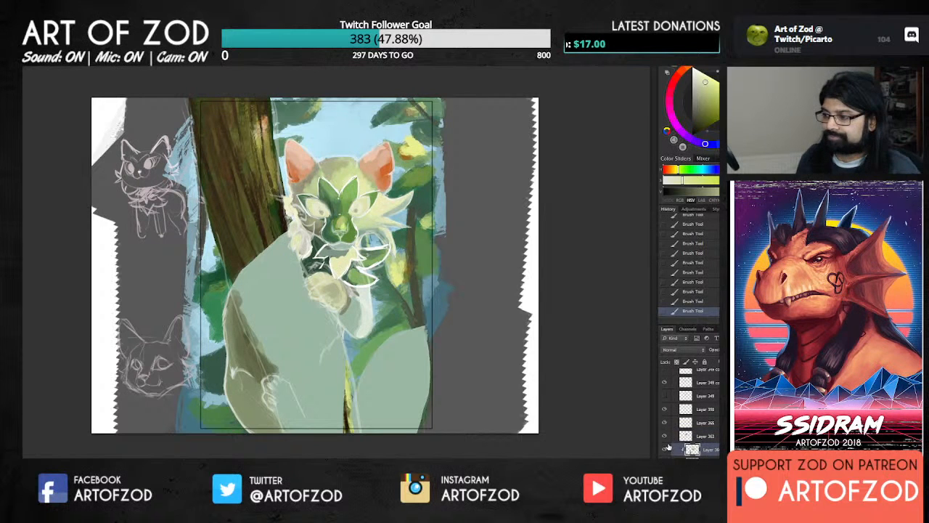
{"action": "left_click", "coordinate": [664, 449]}
{"action": "left_click", "coordinate": [665, 449]}
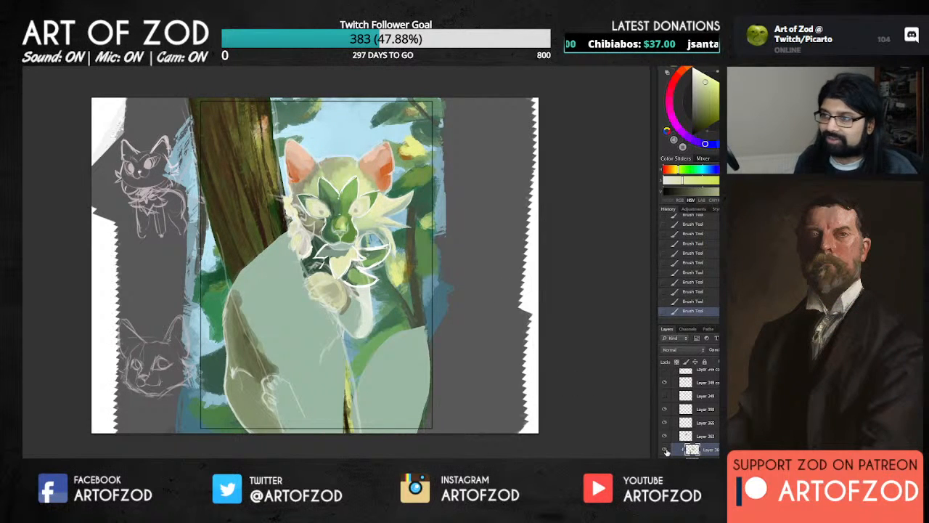
Blend the top of the cat's forehead between the ears with muted yellow-green strokes in colours sampled from the head.
{"action": "left_click", "coordinate": [326, 167], "text": "alt"}
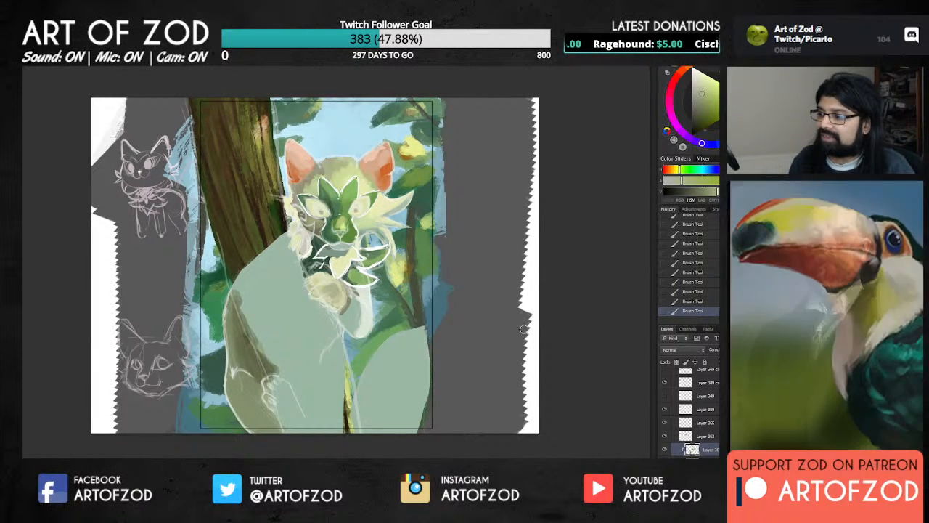
{"action": "left_click", "coordinate": [665, 449]}
{"action": "left_click", "coordinate": [665, 450]}
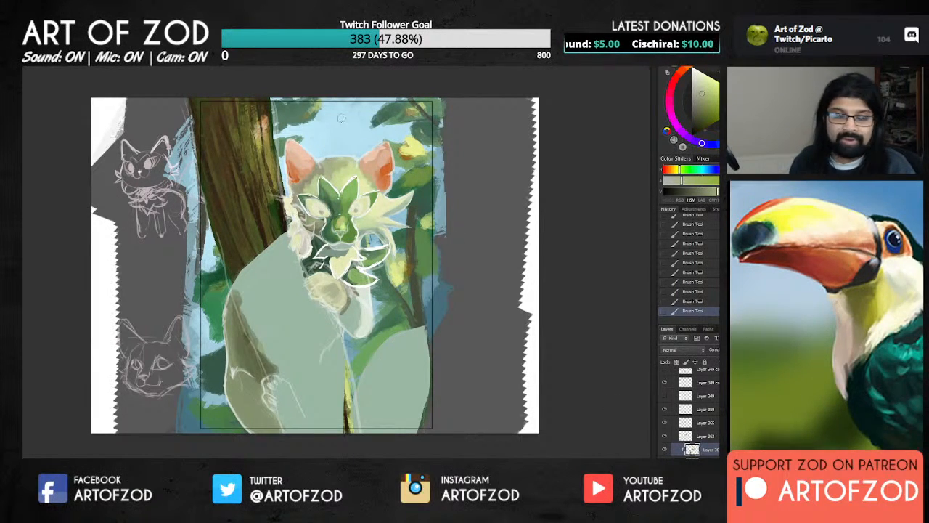
{"action": "left_click", "coordinate": [335, 154], "text": "alt"}
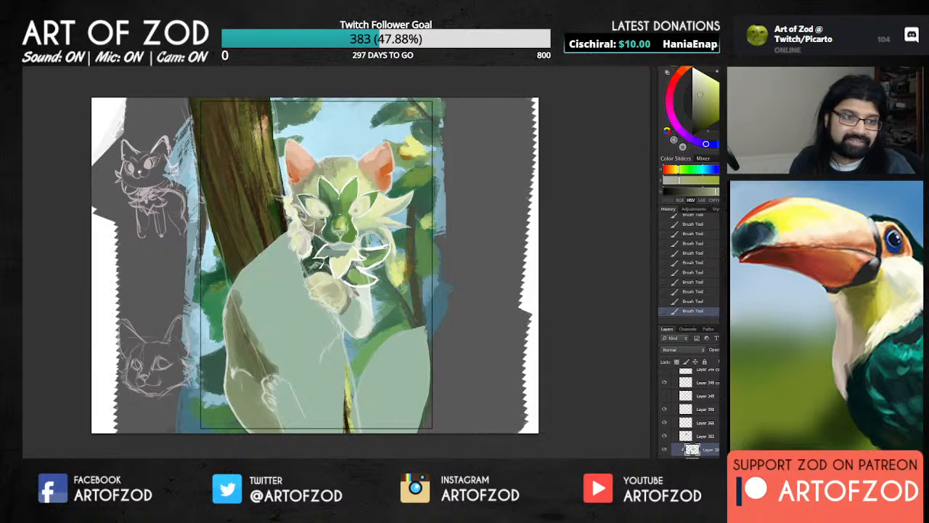
{"action": "left_click", "coordinate": [330, 166], "text": "alt"}
{"action": "left_click", "coordinate": [346, 165], "text": "alt"}
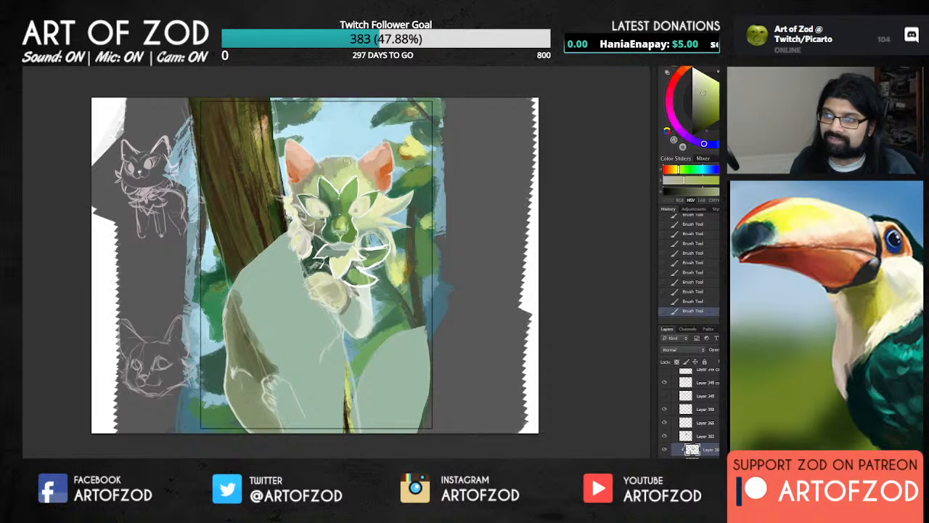
{"action": "left_click", "coordinate": [353, 166], "text": "alt"}
Soften the shadowed side of the forehead beside the ear with olive tones sampled from around the brow.
{"action": "left_click", "coordinate": [305, 189], "text": "alt"}
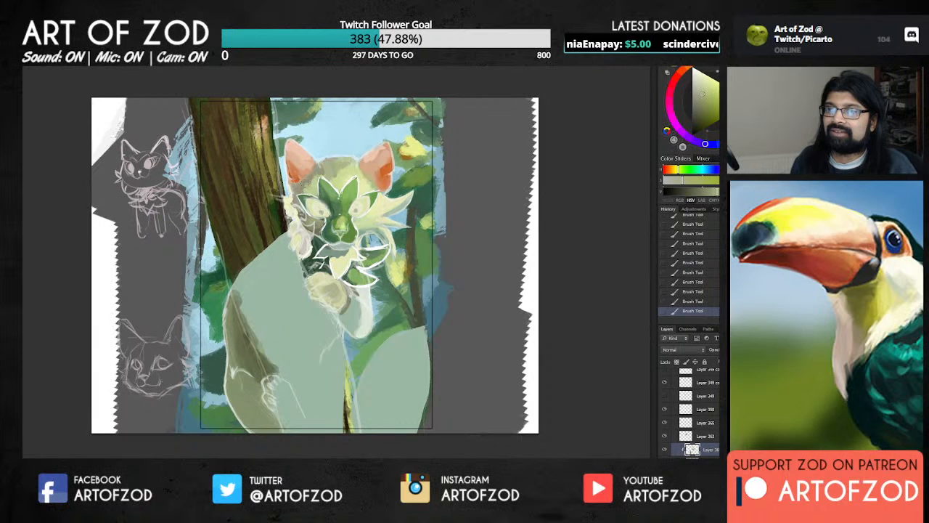
{"action": "left_click", "coordinate": [318, 177], "text": "alt"}
{"action": "left_click", "coordinate": [320, 170], "text": "alt"}
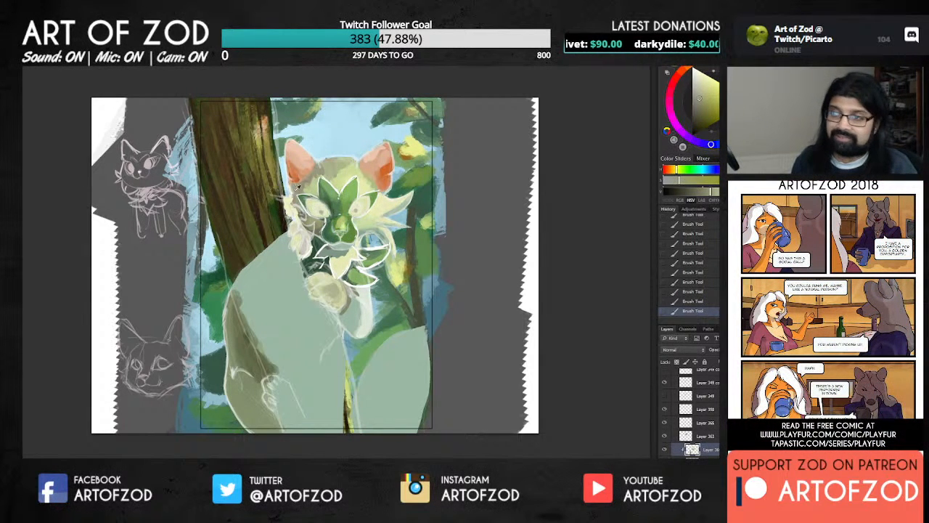
{"action": "left_click", "coordinate": [298, 186], "text": "alt"}
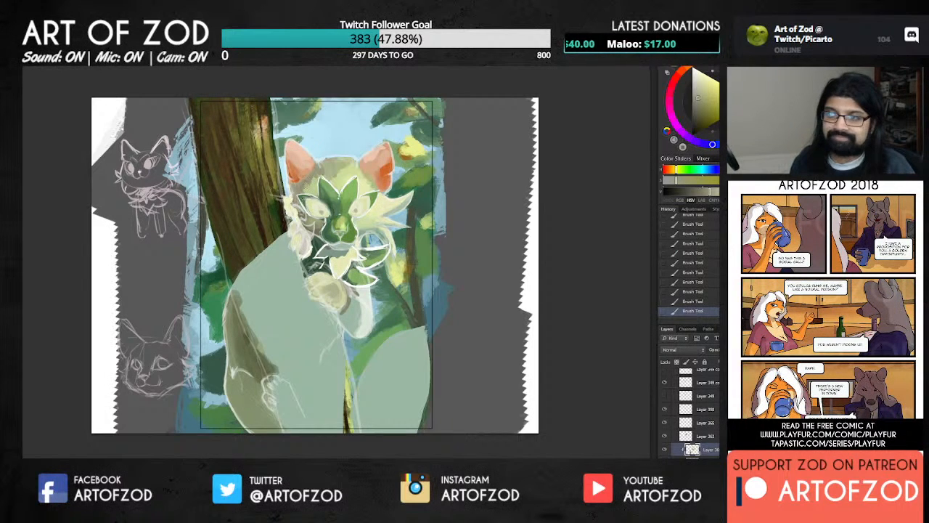
{"action": "left_click", "coordinate": [335, 172], "text": "alt"}
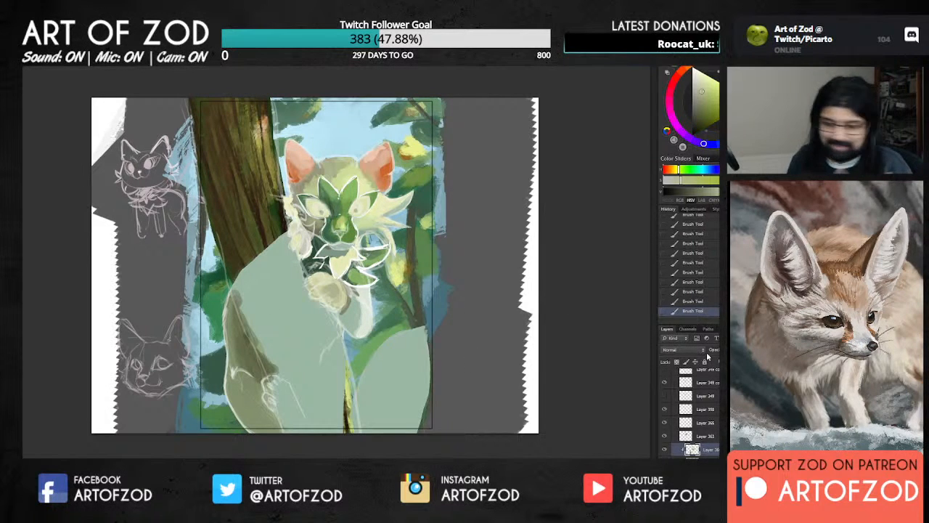
Compare the cat with the clipped paint layer hidden and shown.
{"action": "left_click", "coordinate": [665, 450]}
{"action": "left_click", "coordinate": [665, 450]}
{"action": "left_click", "coordinate": [665, 451]}
{"action": "left_click", "coordinate": [665, 451]}
{"action": "left_click", "coordinate": [665, 451]}
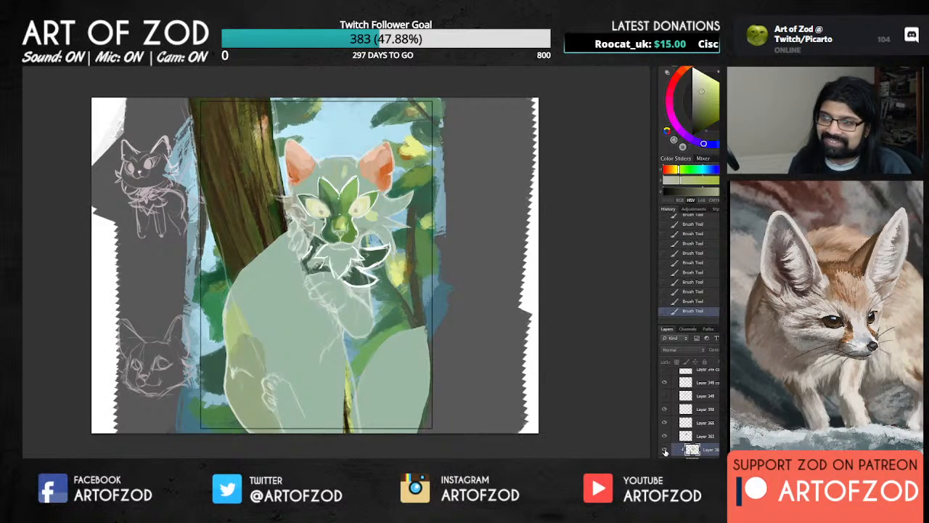
{"action": "left_click", "coordinate": [665, 450]}
{"action": "left_click", "coordinate": [664, 450]}
{"action": "left_click", "coordinate": [665, 451]}
{"action": "left_click", "coordinate": [664, 451]}
{"action": "left_click", "coordinate": [664, 451]}
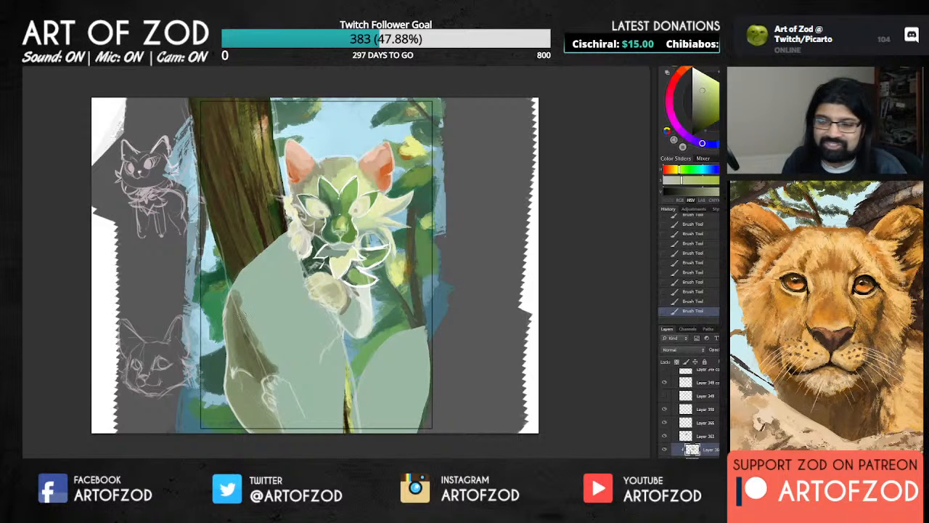
Blend the upper outer edge of the cat's haunch with olive tones sampled from the surrounding fur.
{"action": "left_click", "coordinate": [232, 317], "text": "alt"}
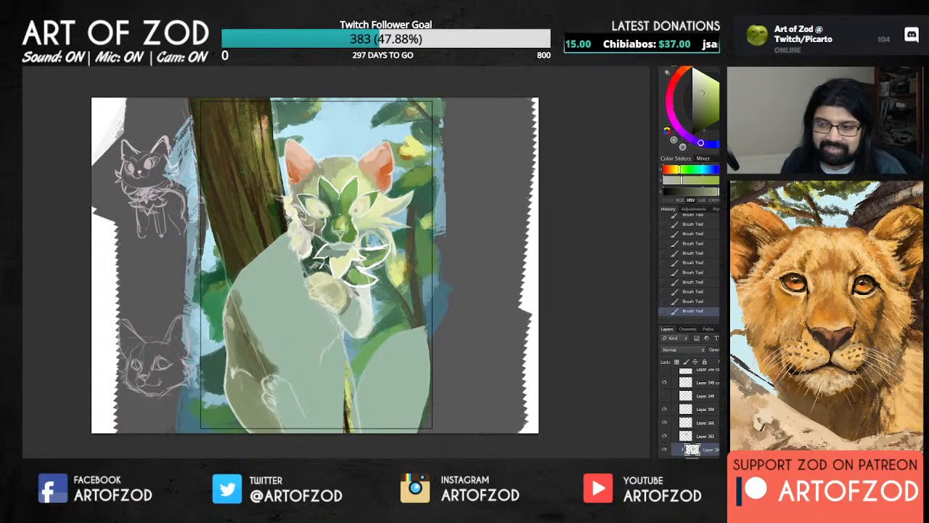
{"action": "left_click", "coordinate": [233, 330], "text": "alt"}
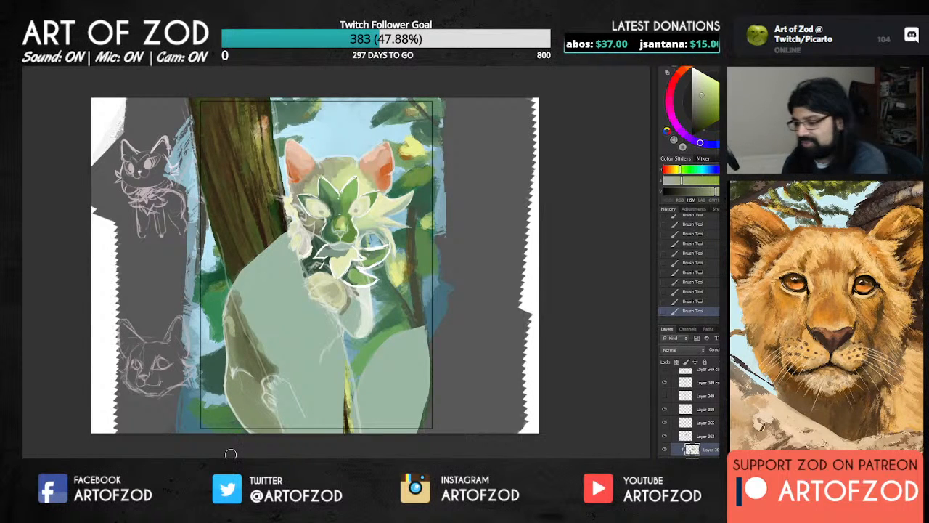
{"action": "left_click", "coordinate": [233, 318], "text": "alt"}
{"action": "left_click", "coordinate": [233, 334], "text": "alt"}
{"action": "left_click_drag", "start_coordinate": [233, 335], "coordinate": [234, 353]}
{"action": "left_click", "coordinate": [232, 312], "text": "alt"}
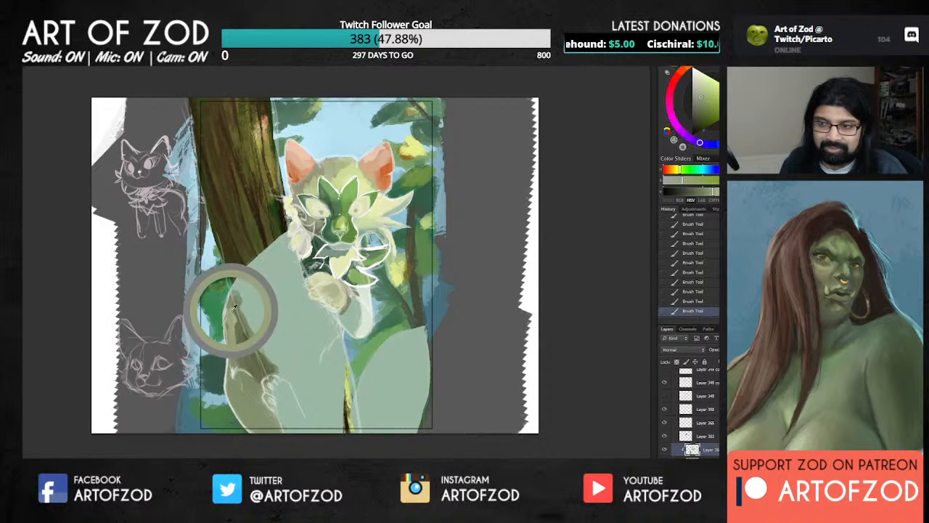
{"action": "left_click_drag", "start_coordinate": [228, 308], "coordinate": [229, 315]}
{"action": "left_click", "coordinate": [228, 317], "text": "alt"}
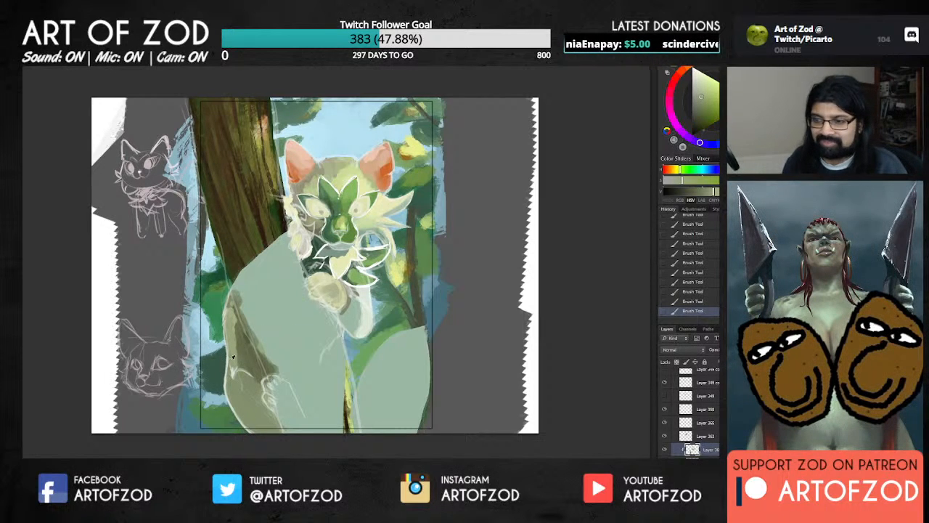
Soften the shadow along the lower haunch above the hind paw with darker and lighter olive tones sampled nearby.
{"action": "left_click", "coordinate": [239, 384], "text": "alt"}
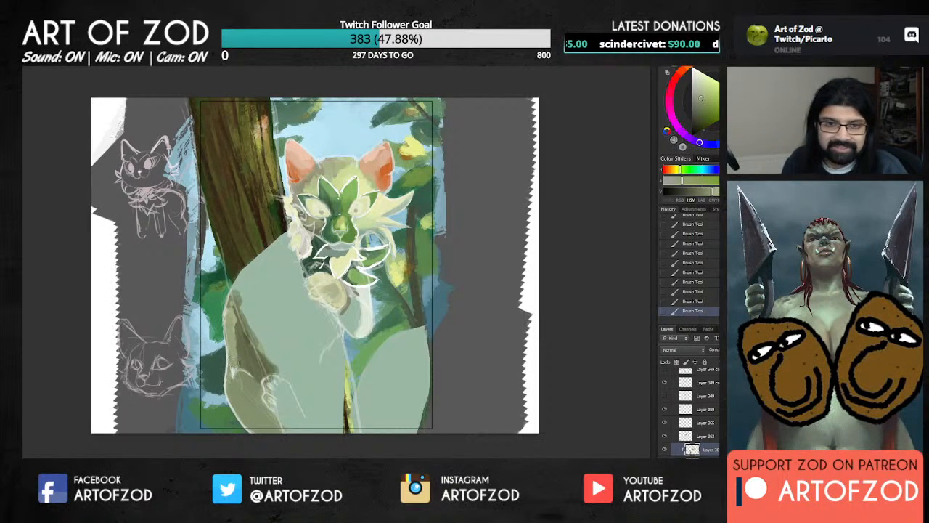
{"action": "left_click", "coordinate": [238, 341], "text": "alt"}
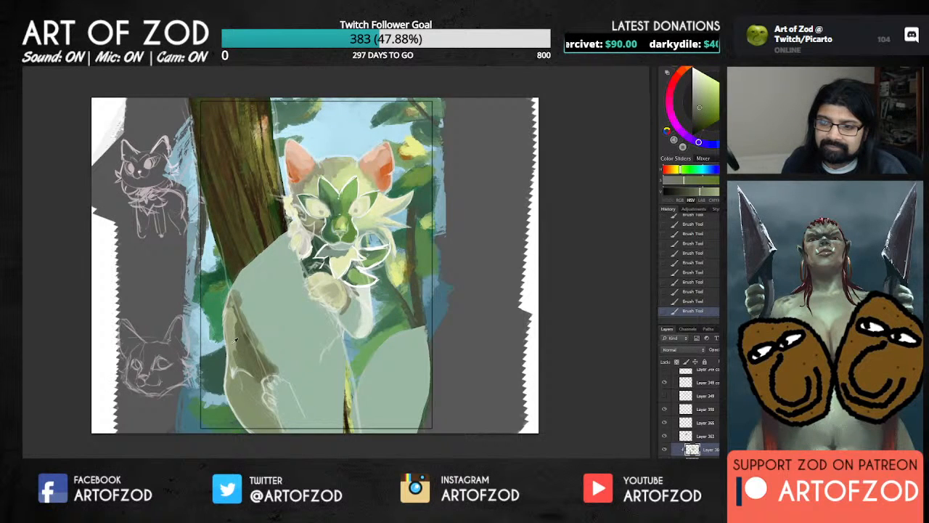
{"action": "left_click_drag", "start_coordinate": [234, 352], "coordinate": [258, 380]}
{"action": "left_click", "coordinate": [246, 366], "text": "alt"}
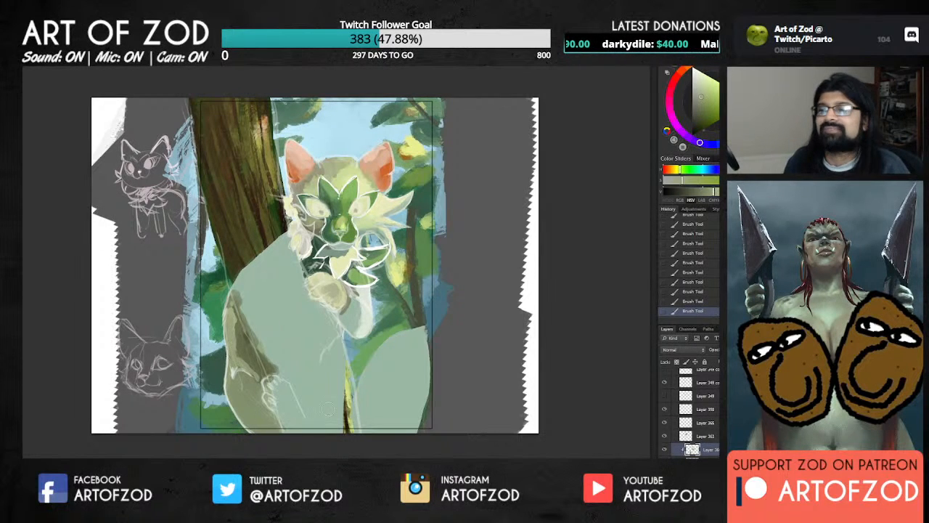
{"action": "left_click", "coordinate": [237, 337], "text": "alt"}
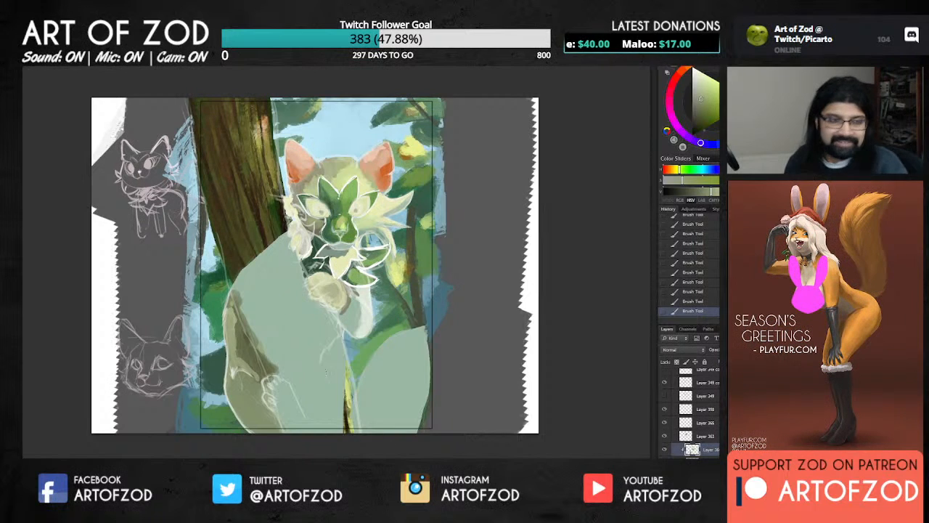
Smooth the transition between light and shadow midway up the haunch with sampled olive tones.
{"action": "left_click", "coordinate": [235, 323], "text": "alt"}
{"action": "left_click", "coordinate": [236, 337], "text": "alt"}
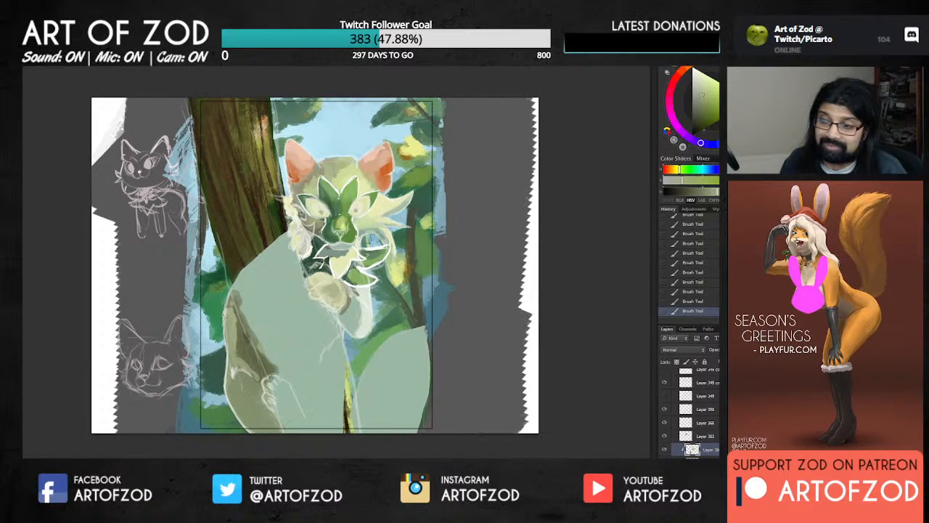
{"action": "left_click", "coordinate": [239, 340], "text": "alt"}
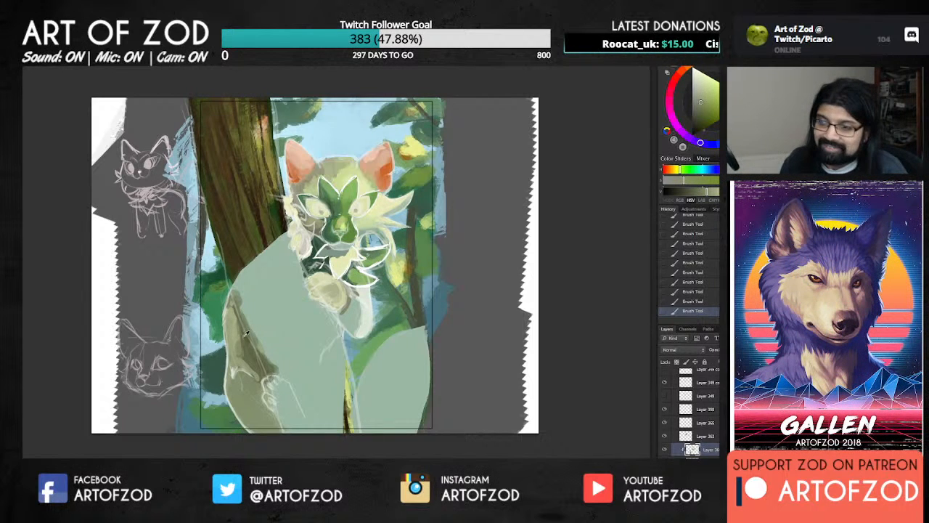
{"action": "left_click", "coordinate": [243, 335], "text": "alt"}
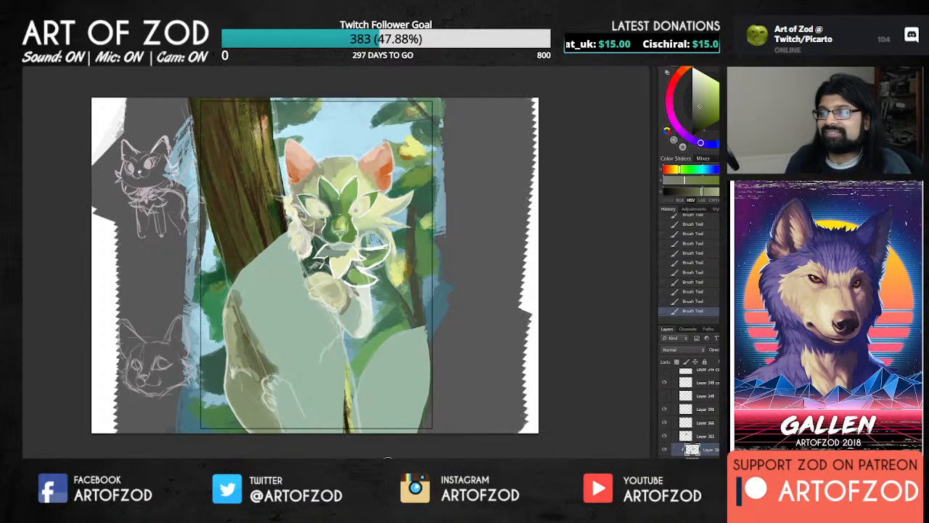
{"action": "left_click", "coordinate": [231, 315], "text": "alt"}
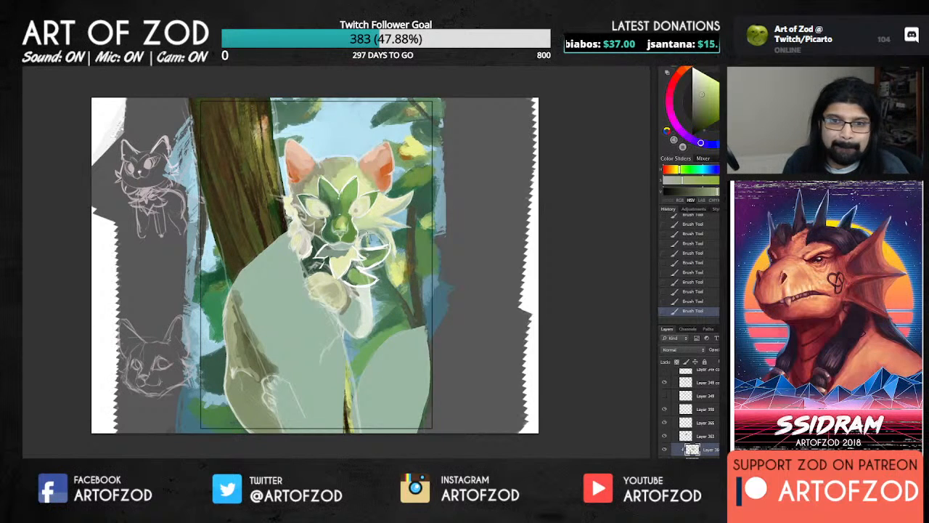
Shade the pale chin fur below the mouth with a muted grey-green stroke.
{"action": "left_click", "coordinate": [357, 243], "text": "alt"}
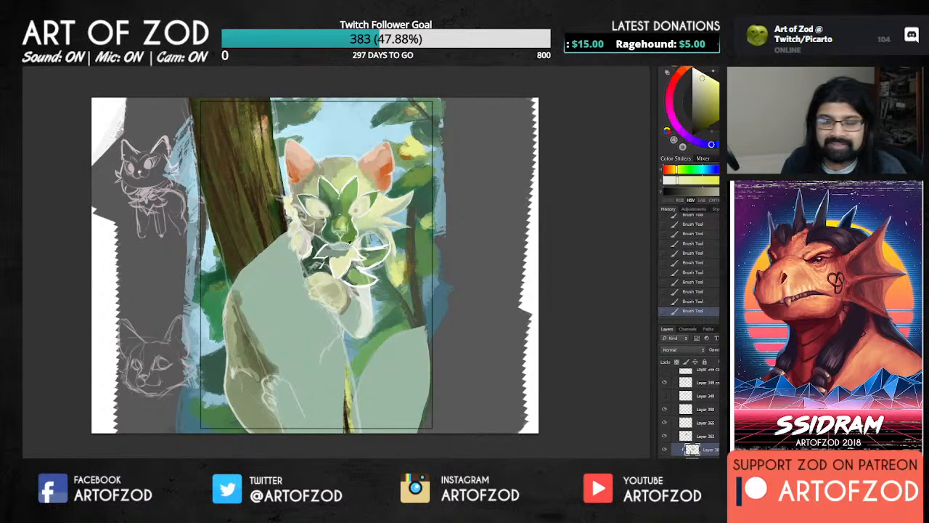
{"action": "key", "text": "x"}
{"action": "key", "text": "x"}
{"action": "key", "text": "x"}
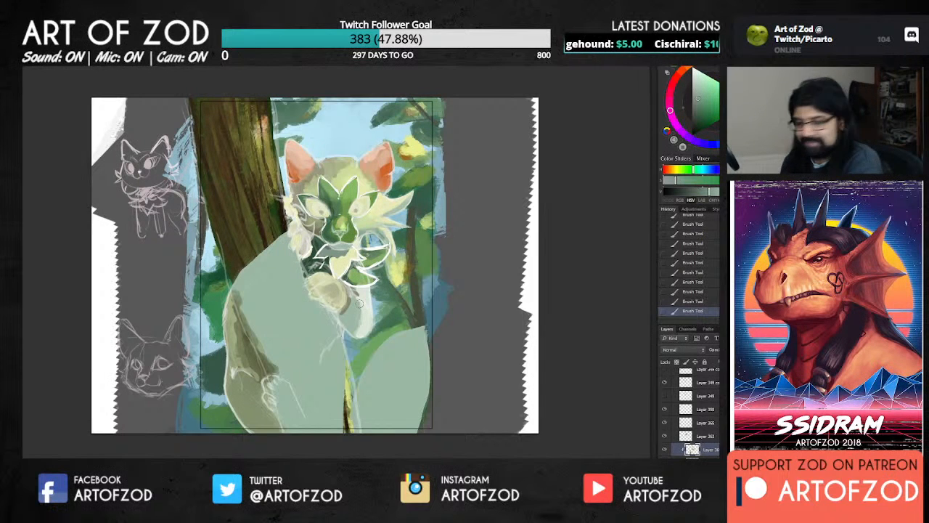
{"action": "left_click_drag", "start_coordinate": [343, 258], "coordinate": [332, 257]}
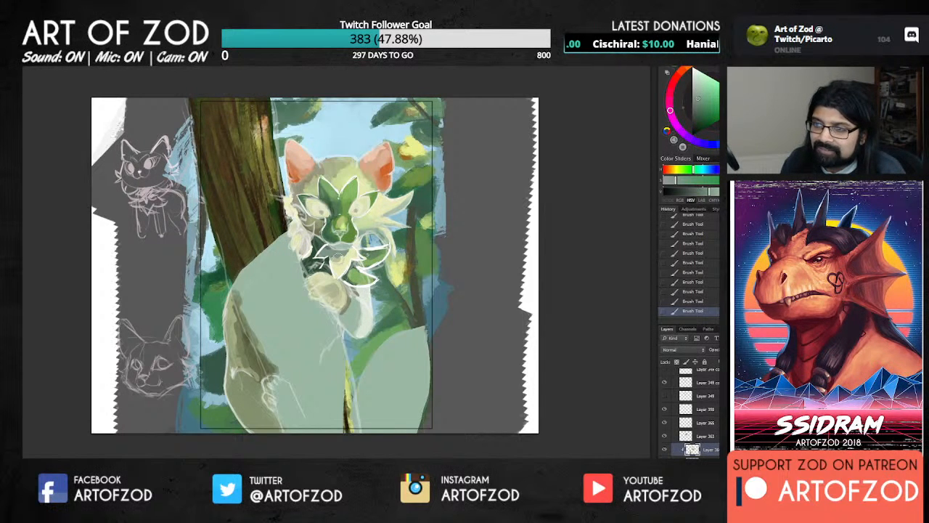
Darken the area directly under the muzzle with a deeper, desaturated green based on colours sampled from the chin.
{"action": "left_click", "coordinate": [339, 261], "text": "alt"}
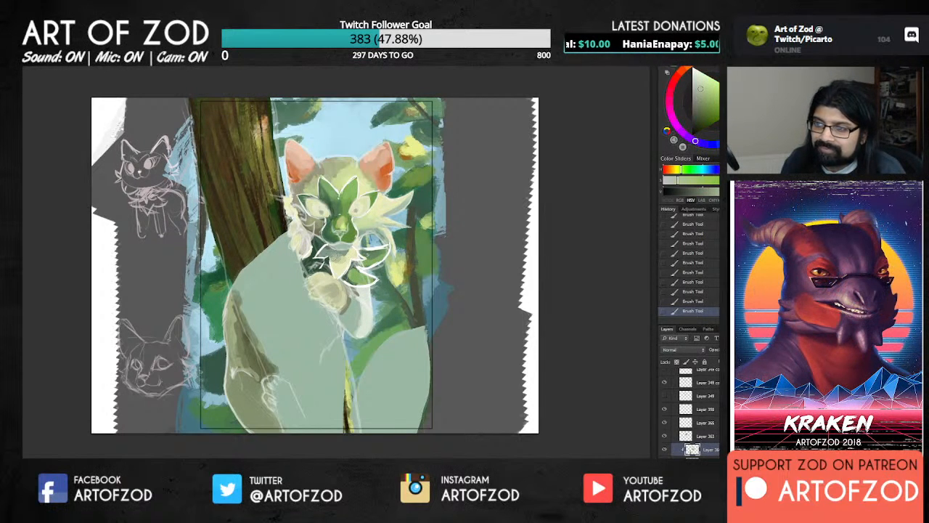
{"action": "left_click", "coordinate": [328, 248], "text": "alt"}
{"action": "left_click", "coordinate": [328, 251], "text": "alt"}
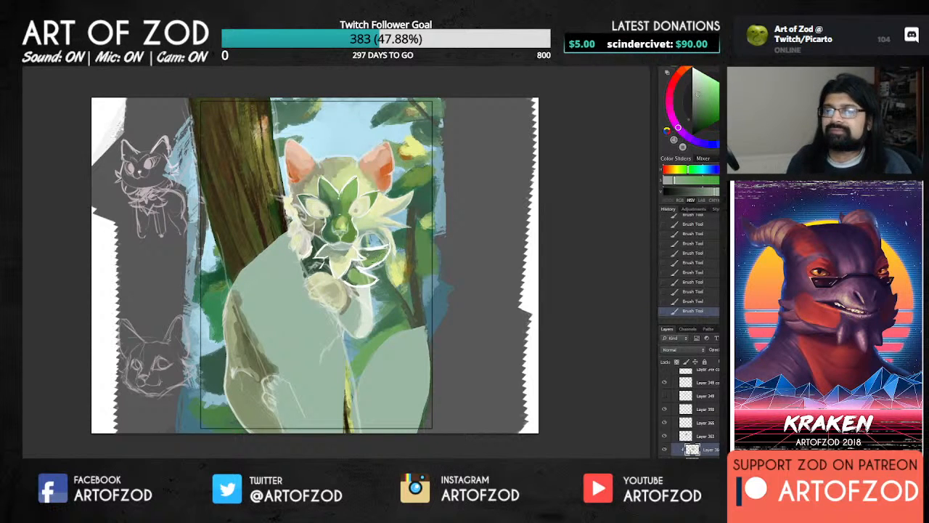
{"action": "left_click", "coordinate": [694, 104]}
{"action": "left_click_drag", "start_coordinate": [349, 248], "coordinate": [332, 250]}
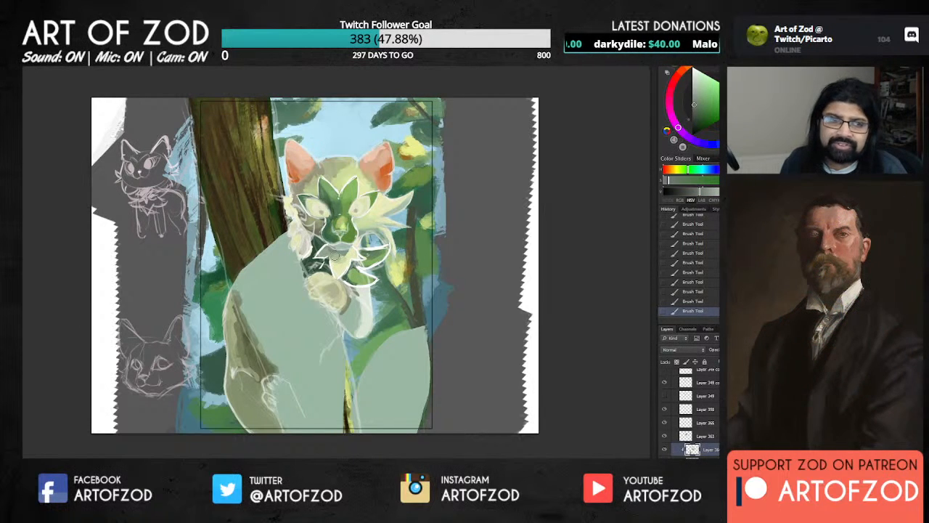
Blend the muzzle shadow into the chin fur with grey-green and pale yellow tones sampled around the mouth.
{"action": "left_click", "coordinate": [340, 244], "text": "alt"}
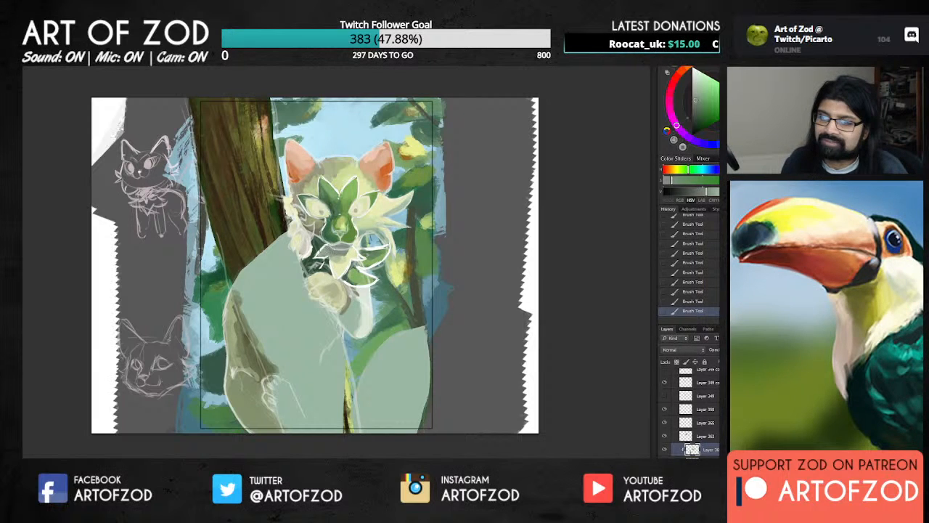
{"action": "left_click", "coordinate": [321, 255], "text": "alt"}
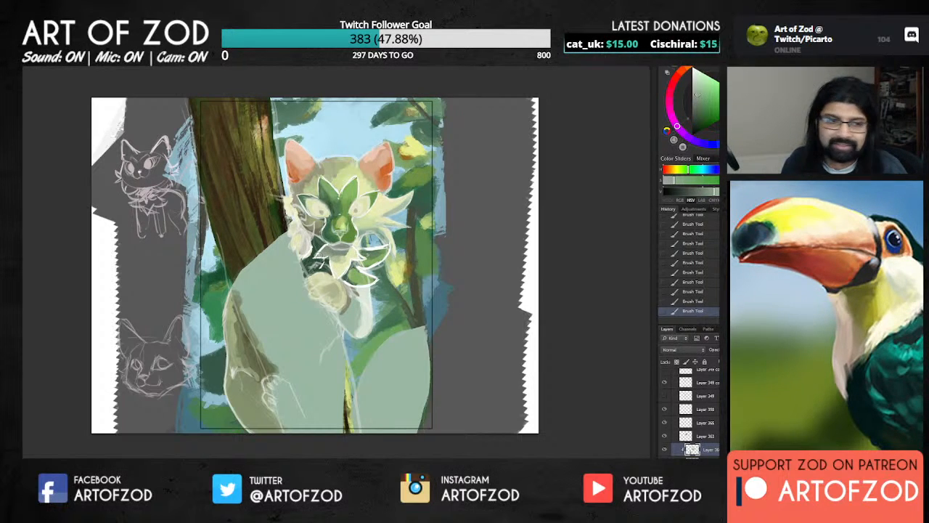
{"action": "left_click", "coordinate": [333, 260], "text": "alt"}
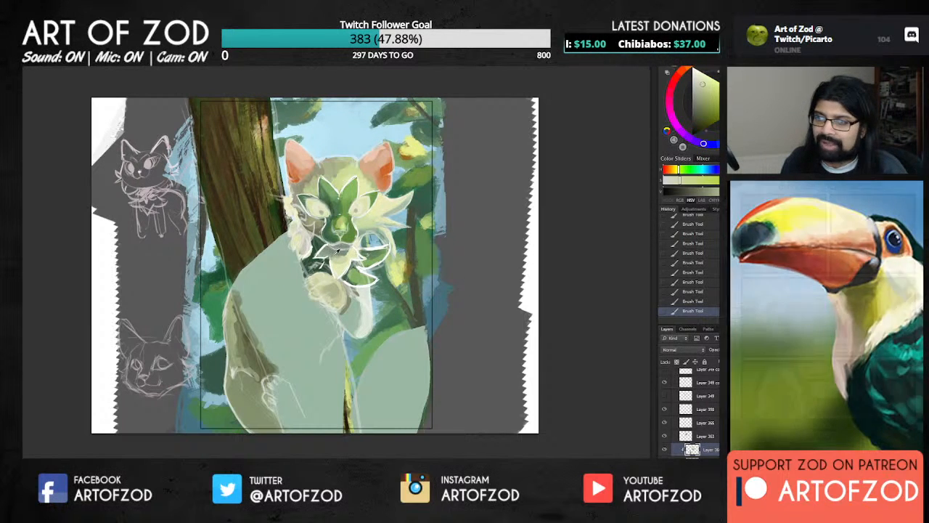
{"action": "left_click", "coordinate": [339, 257], "text": "alt"}
{"action": "left_click", "coordinate": [347, 252], "text": "alt"}
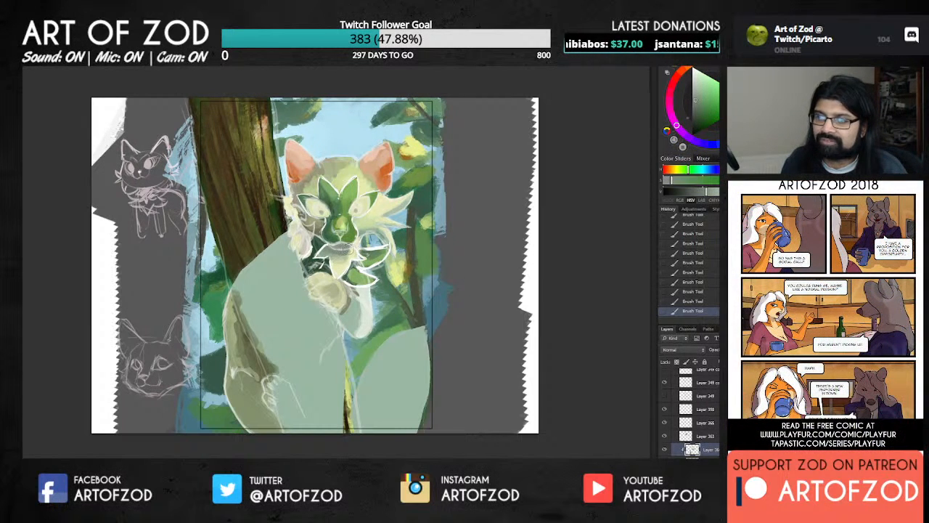
{"action": "left_click", "coordinate": [354, 250], "text": "alt"}
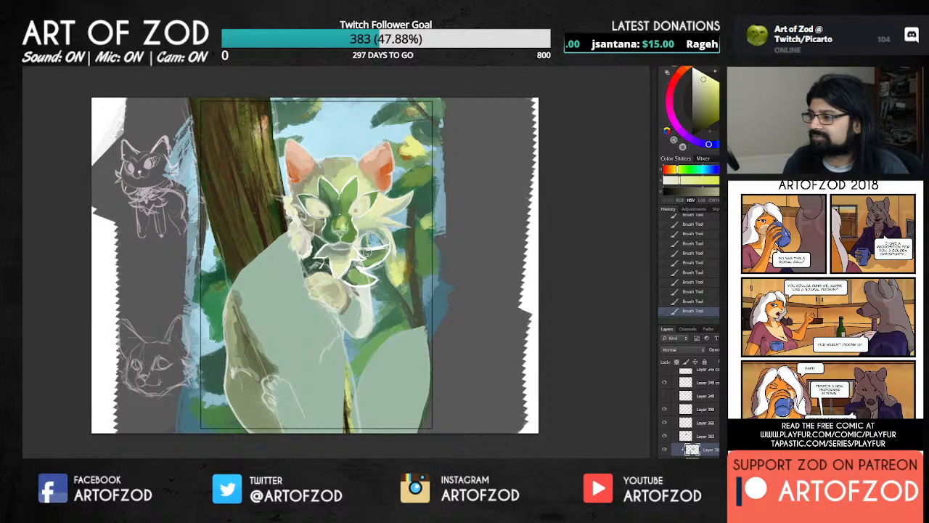
Compare the cat with the clipped paint layer and the layer directly above it hidden and shown in turn.
{"action": "left_click", "coordinate": [665, 451]}
{"action": "left_click", "coordinate": [665, 451]}
{"action": "left_click", "coordinate": [665, 451]}
{"action": "left_click", "coordinate": [664, 451]}
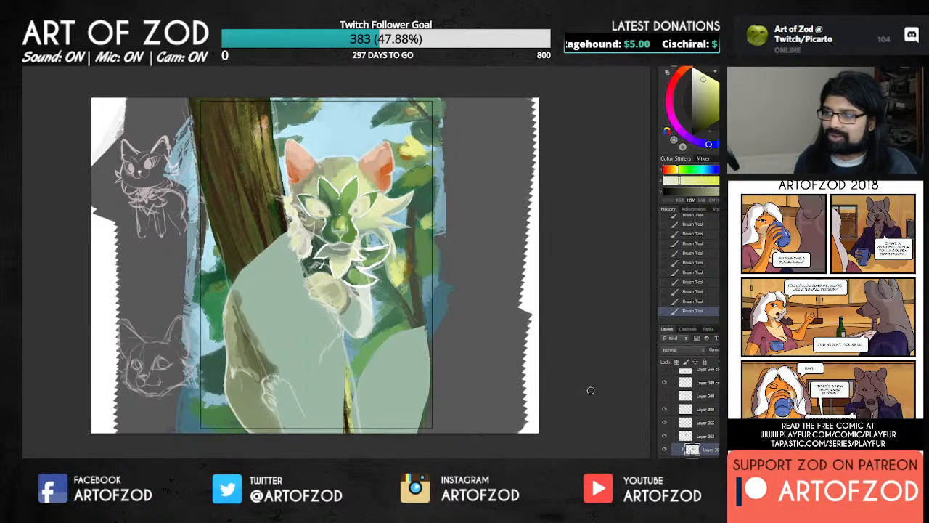
{"action": "left_click", "coordinate": [665, 451]}
{"action": "left_click", "coordinate": [666, 450]}
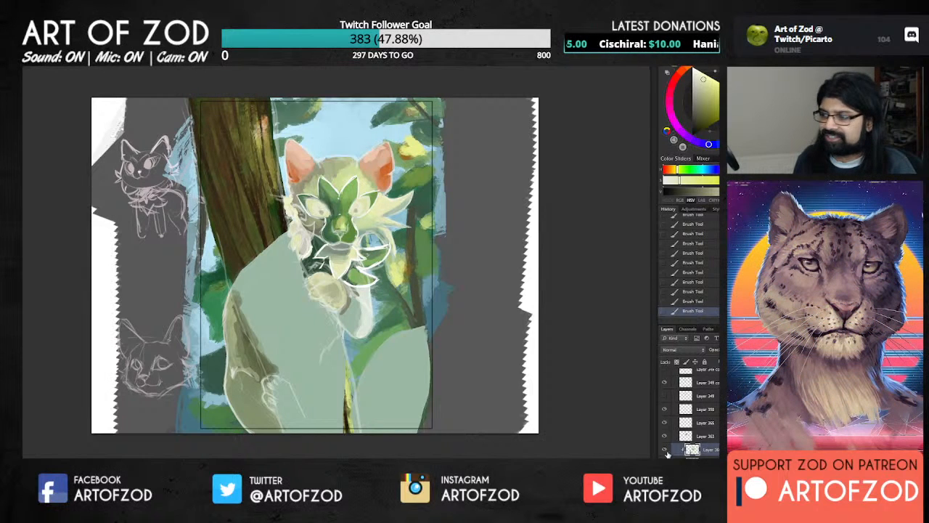
{"action": "left_click", "coordinate": [665, 441]}
{"action": "left_click", "coordinate": [665, 440]}
{"action": "left_click", "coordinate": [665, 440]}
{"action": "left_click", "coordinate": [665, 440]}
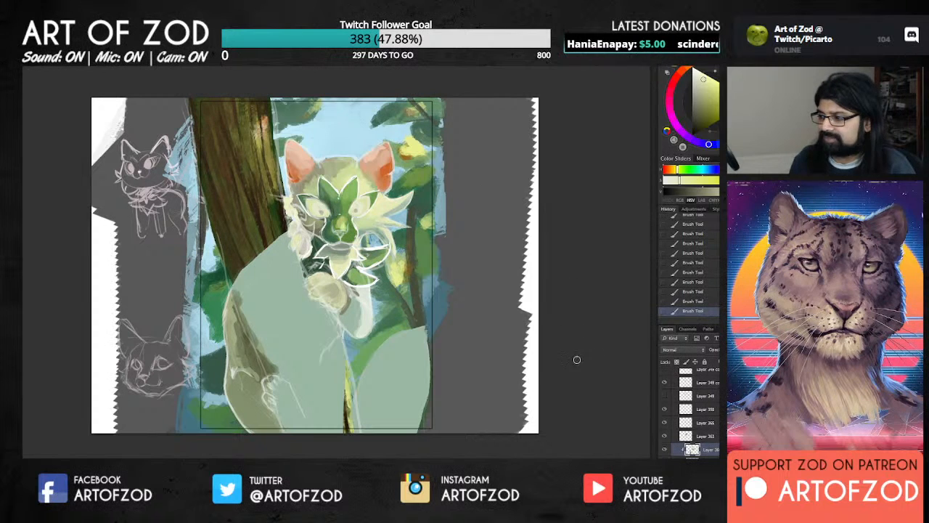
Undo the last stroke and rework the centre of the forehead above the leaf mask with sampled yellow-green tones.
{"action": "left_click", "coordinate": [341, 178], "text": "alt"}
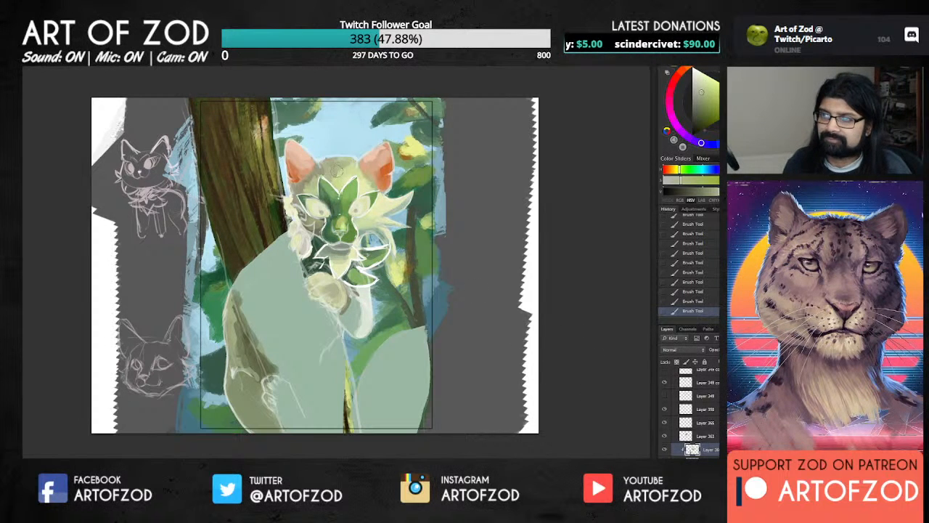
{"action": "key", "text": "ctrl+z"}
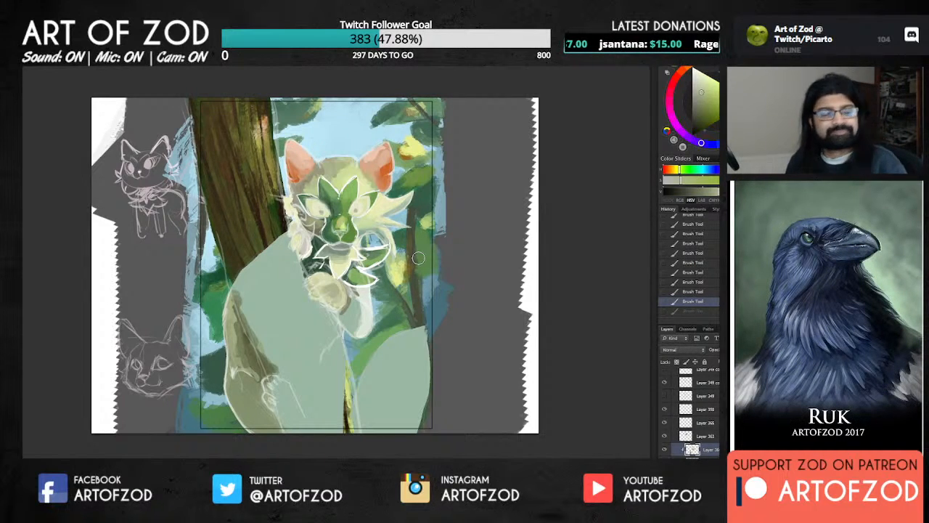
{"action": "left_click", "coordinate": [338, 169], "text": "alt"}
{"action": "left_click", "coordinate": [338, 171], "text": "alt"}
{"action": "left_click", "coordinate": [339, 174], "text": "alt"}
{"action": "left_click_drag", "start_coordinate": [337, 173], "coordinate": [338, 180]}
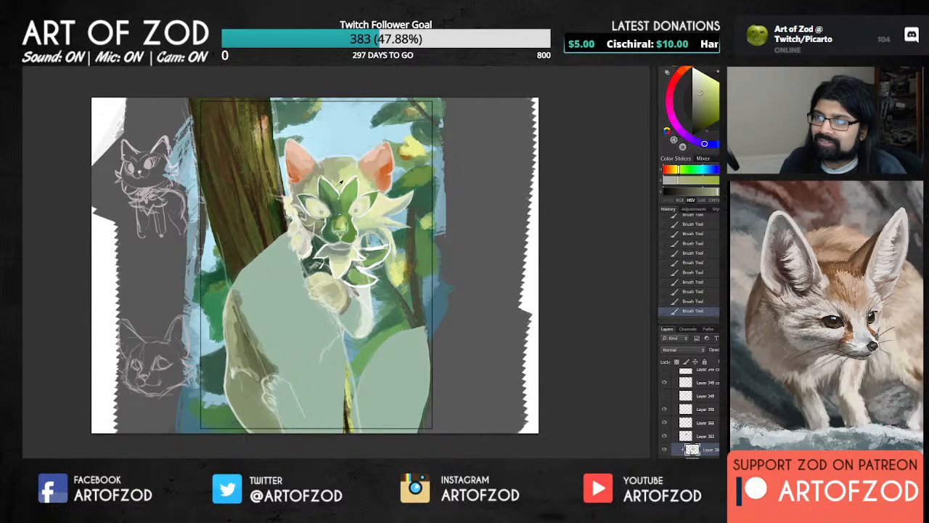
{"action": "left_click", "coordinate": [335, 180], "text": "alt"}
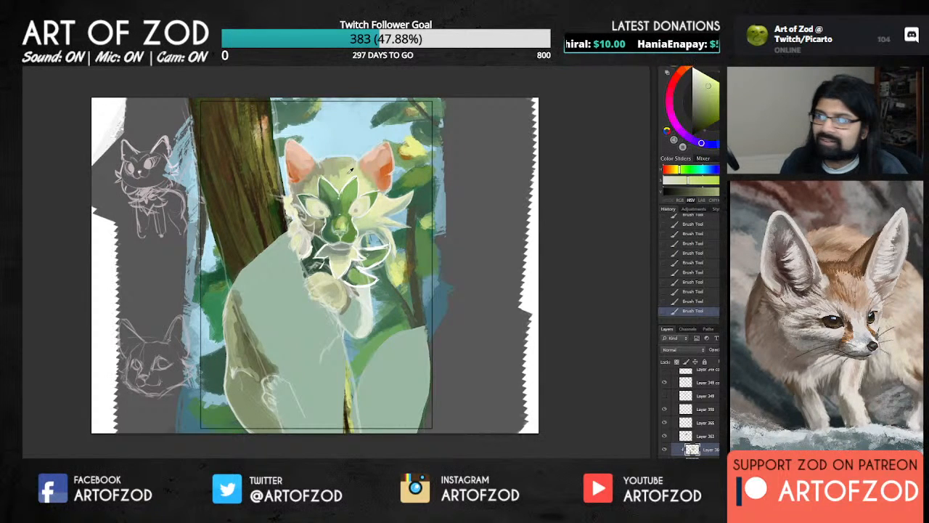
Brighten the sunlit cheek fur beside the eye with pale yellow strokes, blending with tones sampled from the cheek.
{"action": "left_click", "coordinate": [347, 220], "text": "alt"}
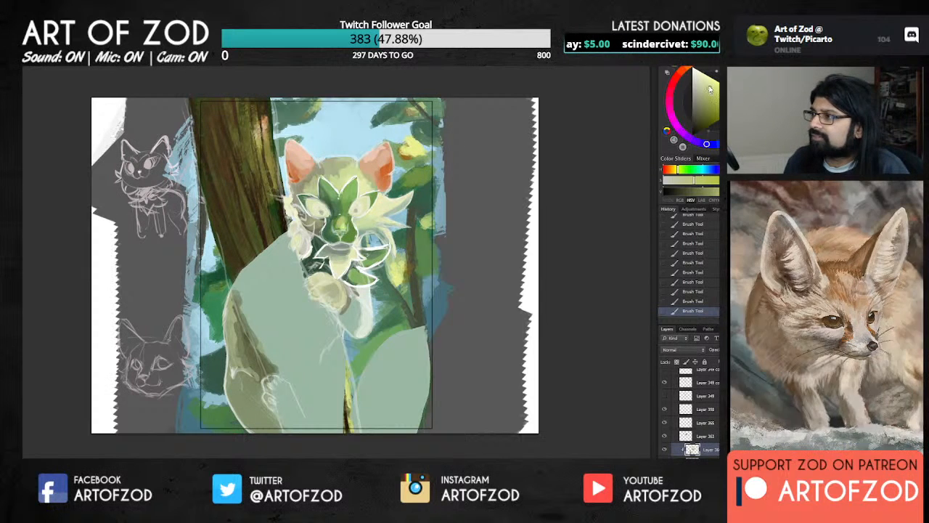
{"action": "left_click", "coordinate": [710, 87]}
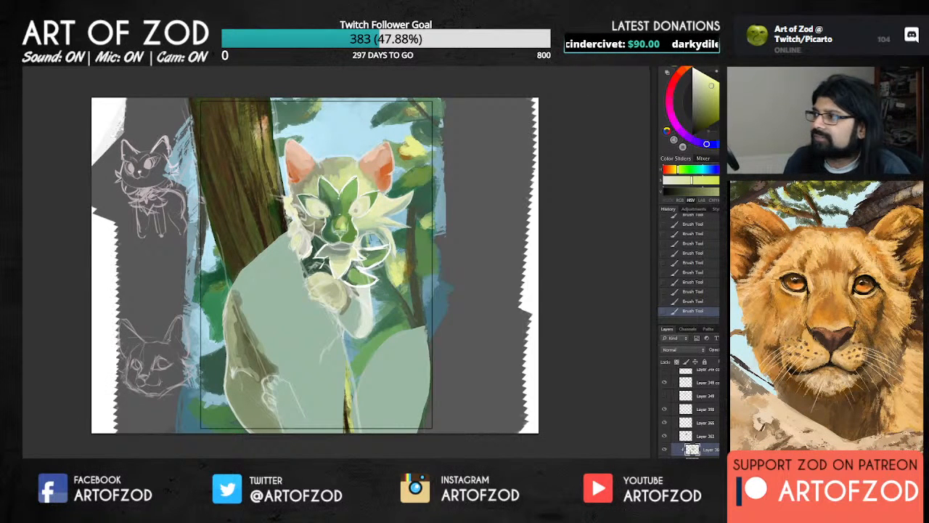
{"action": "left_click", "coordinate": [713, 81]}
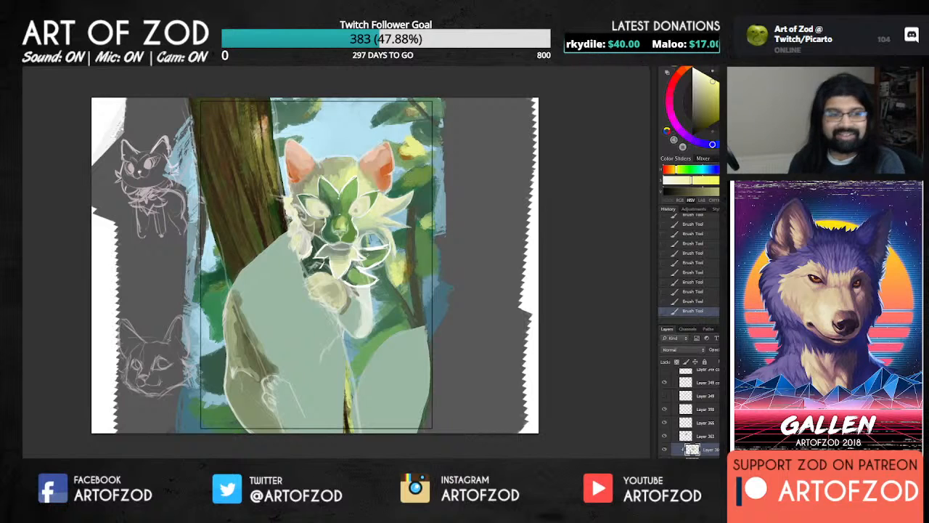
{"action": "left_click", "coordinate": [387, 204], "text": "alt"}
{"action": "left_click_drag", "start_coordinate": [387, 200], "coordinate": [378, 214]}
{"action": "left_click", "coordinate": [383, 207], "text": "alt"}
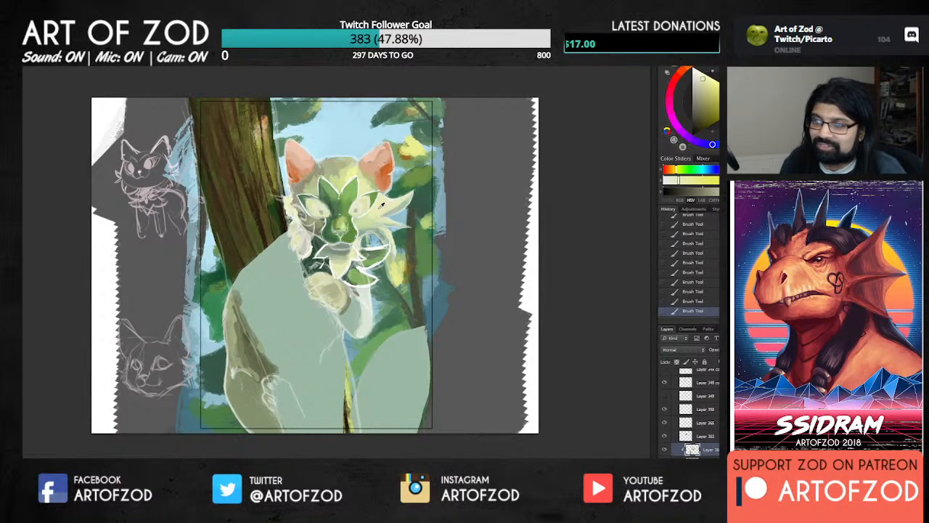
{"action": "left_click", "coordinate": [367, 215], "text": "alt"}
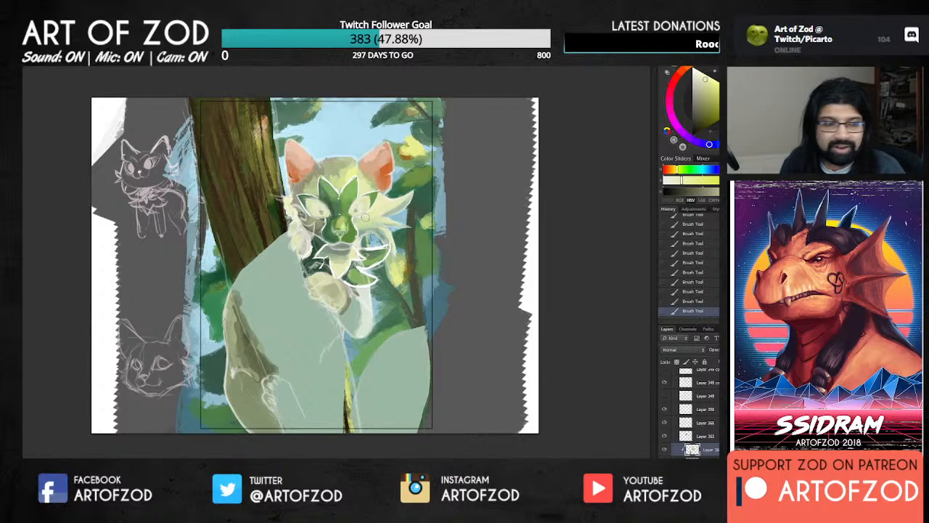
Soften the sunlit cheek fur below and beside the eye with pale yellow and yellow-green tones resampled from the cheek.
{"action": "left_click", "coordinate": [372, 212], "text": "alt"}
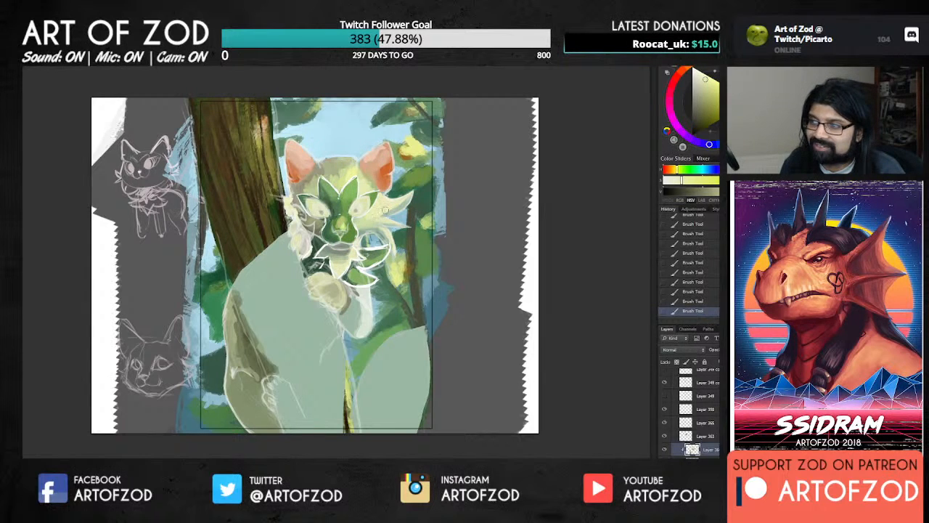
{"action": "left_click", "coordinate": [376, 213], "text": "alt"}
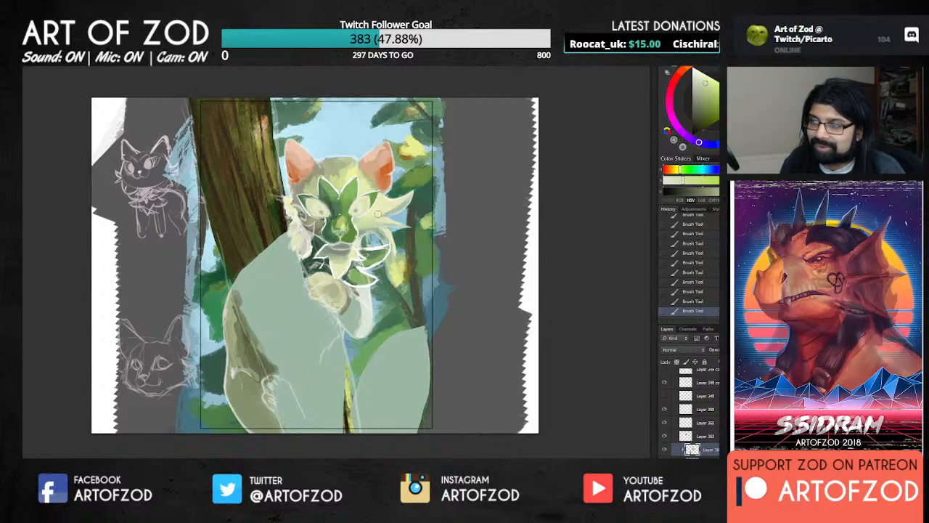
{"action": "left_click", "coordinate": [373, 215], "text": "alt"}
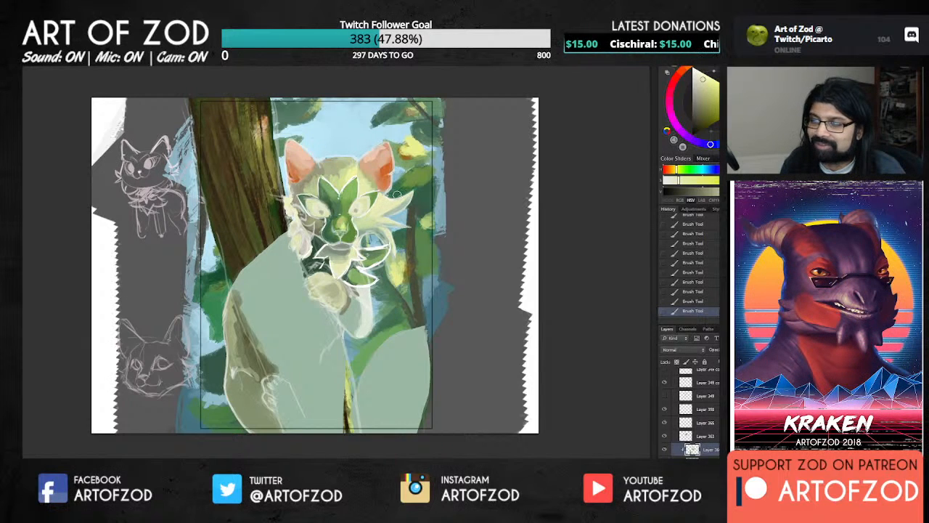
{"action": "left_click", "coordinate": [372, 217], "text": "alt"}
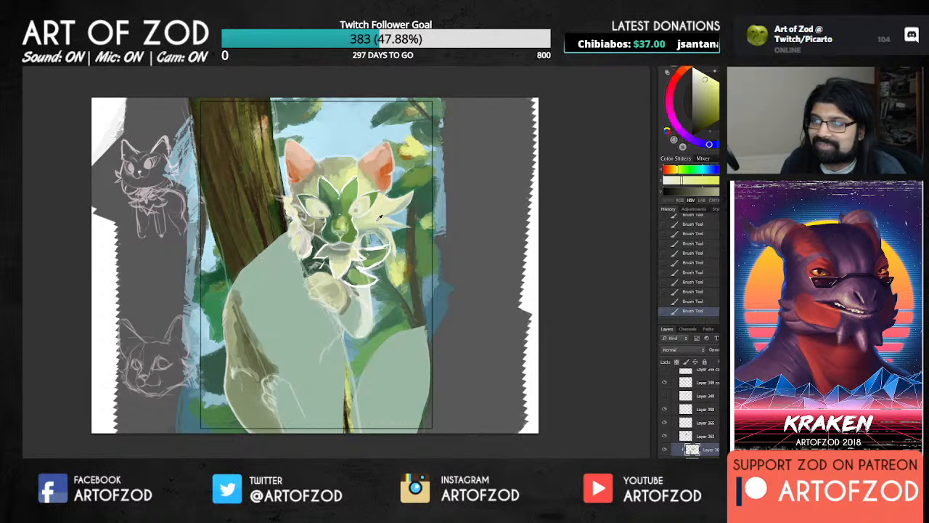
{"action": "left_click", "coordinate": [367, 224], "text": "alt"}
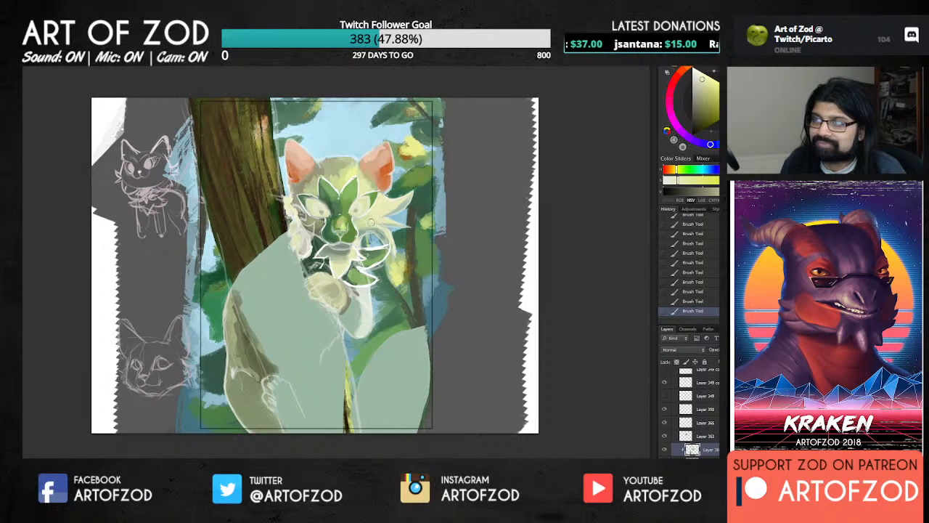
{"action": "left_click", "coordinate": [370, 220], "text": "alt"}
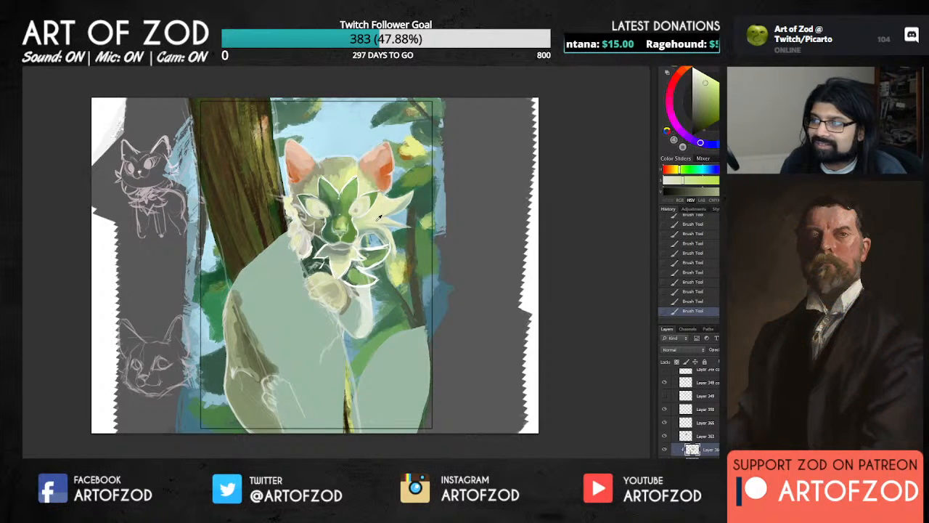
{"action": "left_click", "coordinate": [369, 222], "text": "alt"}
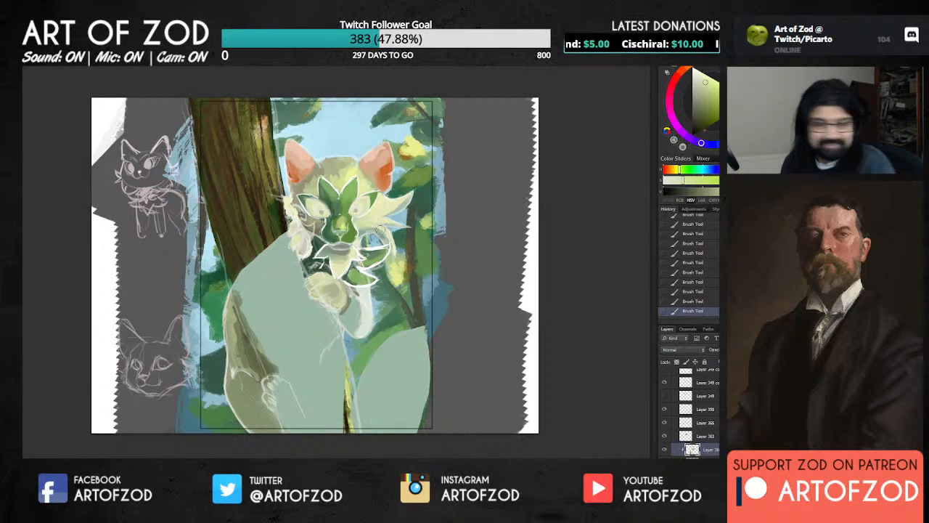
{"action": "left_click", "coordinate": [365, 223], "text": "alt"}
{"action": "left_click", "coordinate": [368, 223], "text": "alt"}
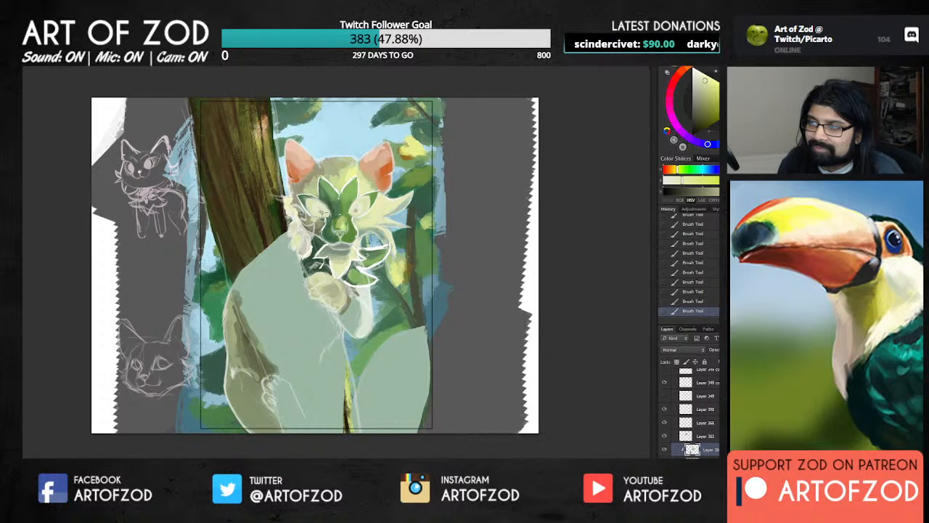
Rework the shaded fur beneath the eye nearest the trunk with sampled grey-green and pale cream tones.
{"action": "left_click", "coordinate": [316, 214], "text": "alt"}
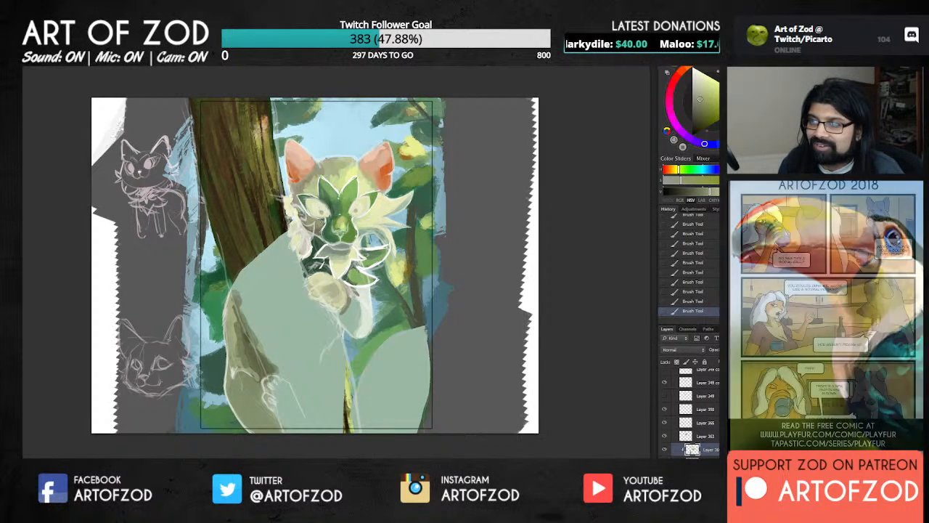
{"action": "left_click", "coordinate": [309, 220], "text": "alt"}
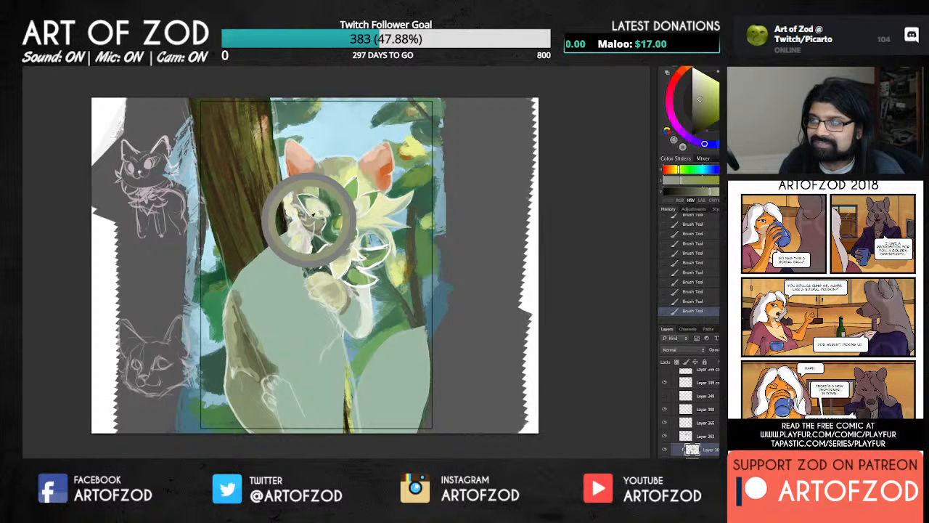
{"action": "left_click", "coordinate": [381, 211], "text": "alt"}
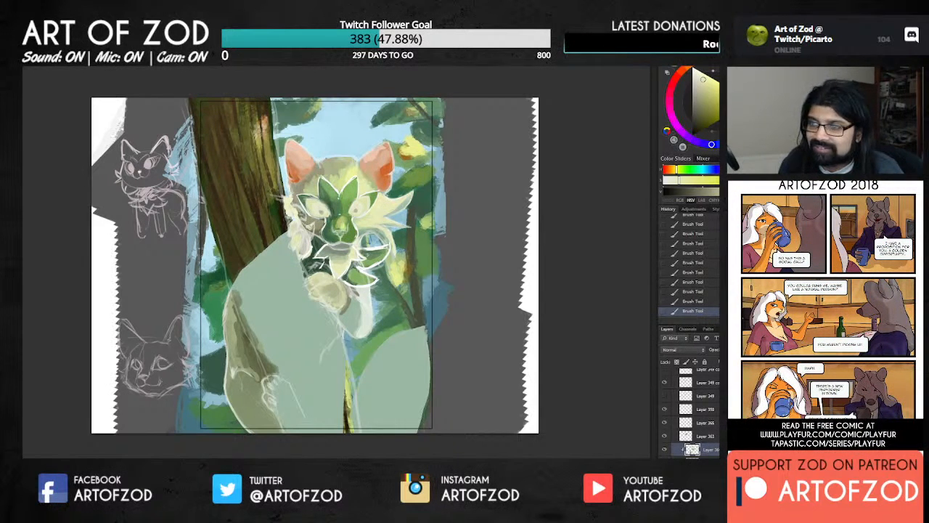
{"action": "left_click", "coordinate": [313, 220], "text": "alt"}
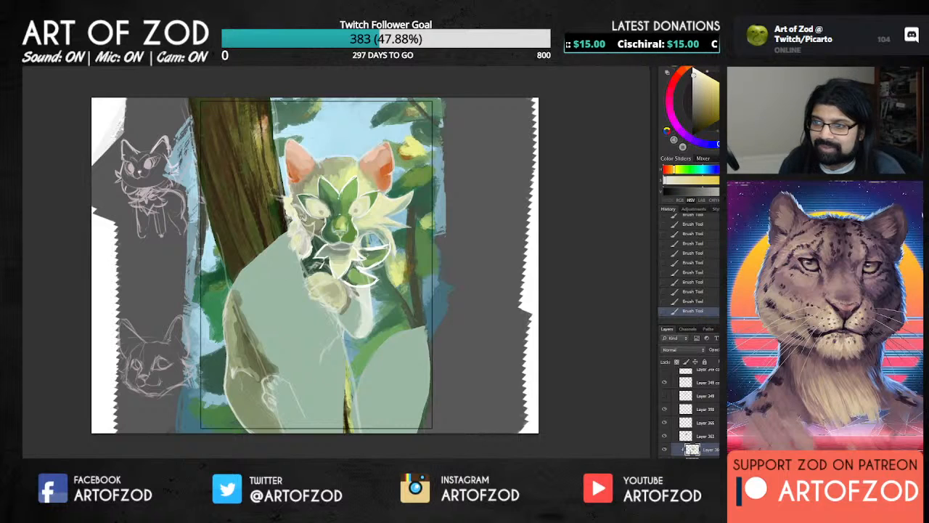
{"action": "left_click", "coordinate": [307, 219], "text": "alt"}
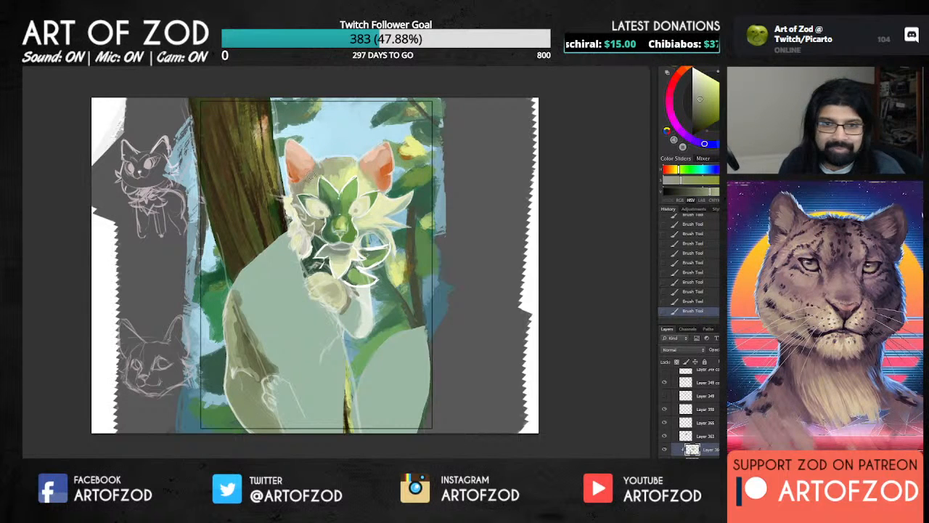
Blend the shaded and sunlit halves of the forehead between the ears with grey-green and light yellow-green tones sampled there.
{"action": "left_click", "coordinate": [316, 172], "text": "alt"}
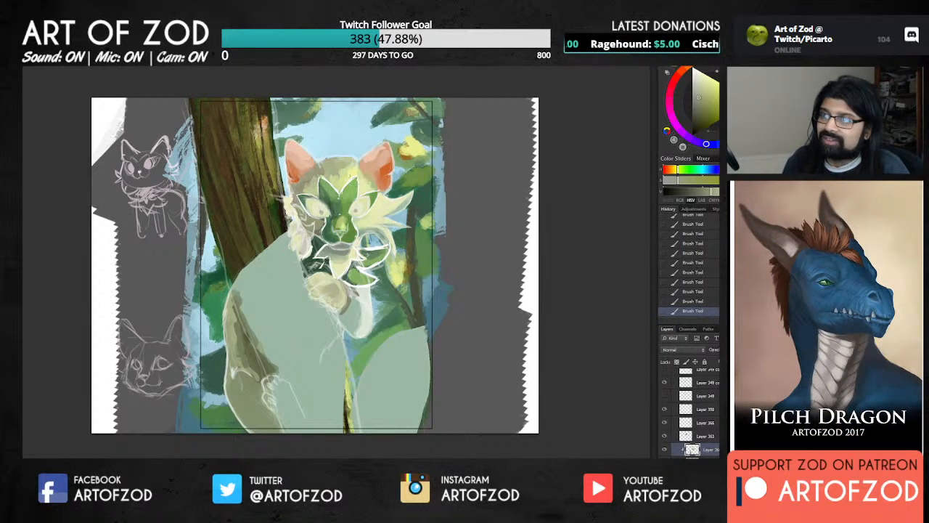
{"action": "left_click", "coordinate": [338, 168], "text": "alt"}
{"action": "left_click", "coordinate": [337, 168], "text": "alt"}
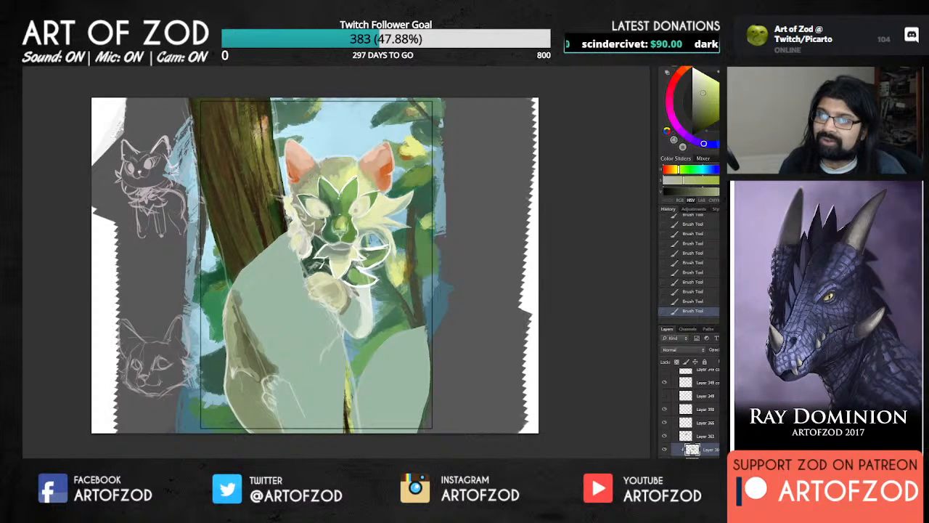
{"action": "left_click", "coordinate": [320, 172], "text": "alt"}
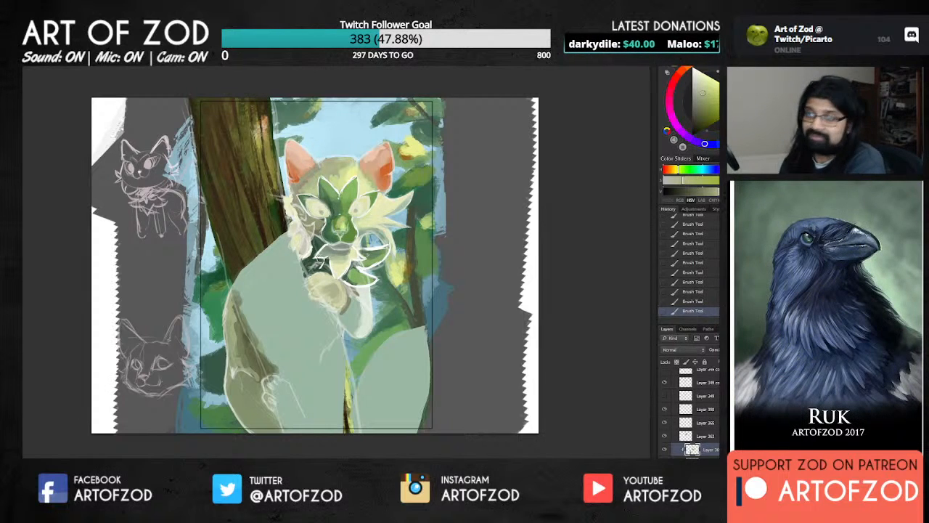
{"action": "left_click", "coordinate": [334, 173], "text": "alt"}
{"action": "left_click", "coordinate": [330, 172], "text": "alt"}
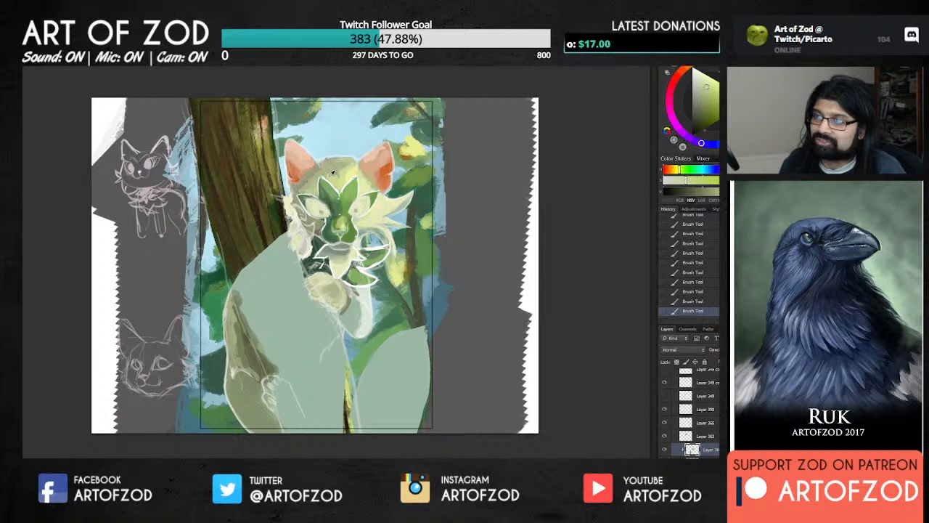
{"action": "left_click", "coordinate": [331, 172], "text": "alt"}
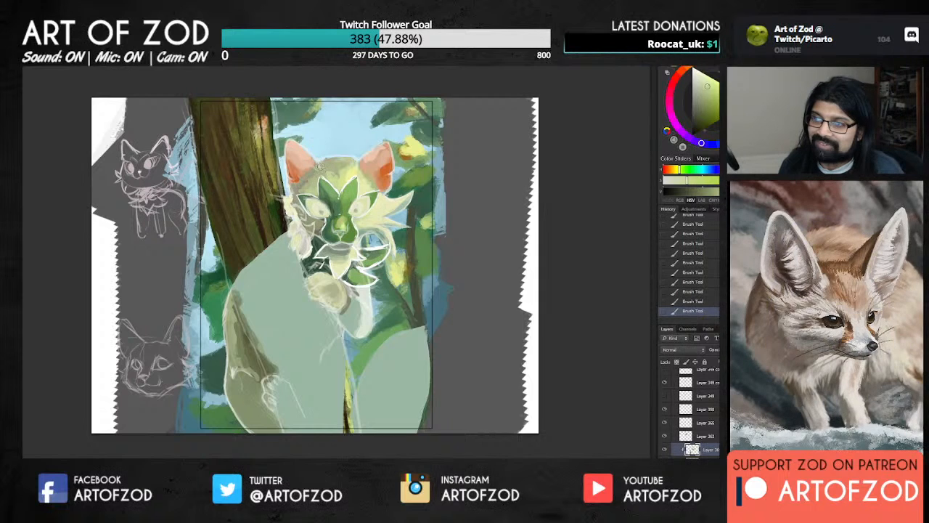
{"action": "left_click", "coordinate": [319, 165], "text": "alt"}
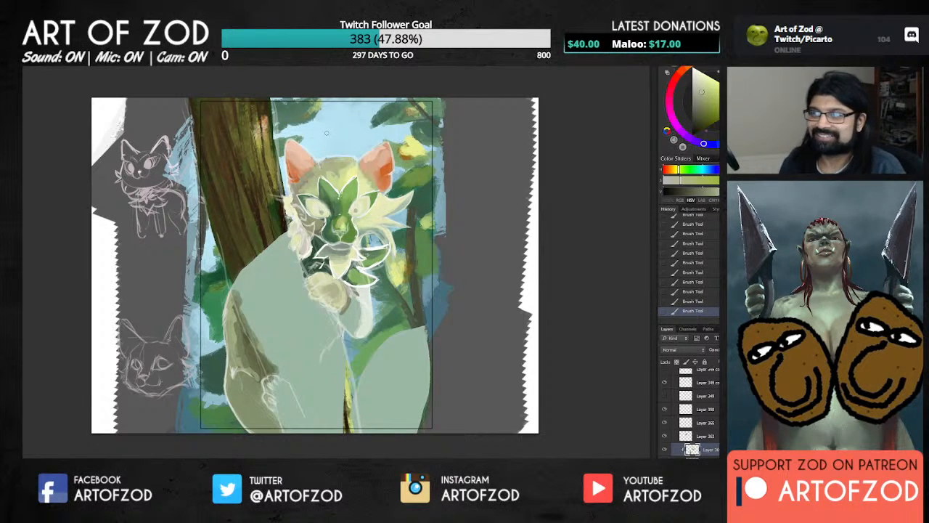
{"action": "left_click", "coordinate": [345, 172], "text": "alt"}
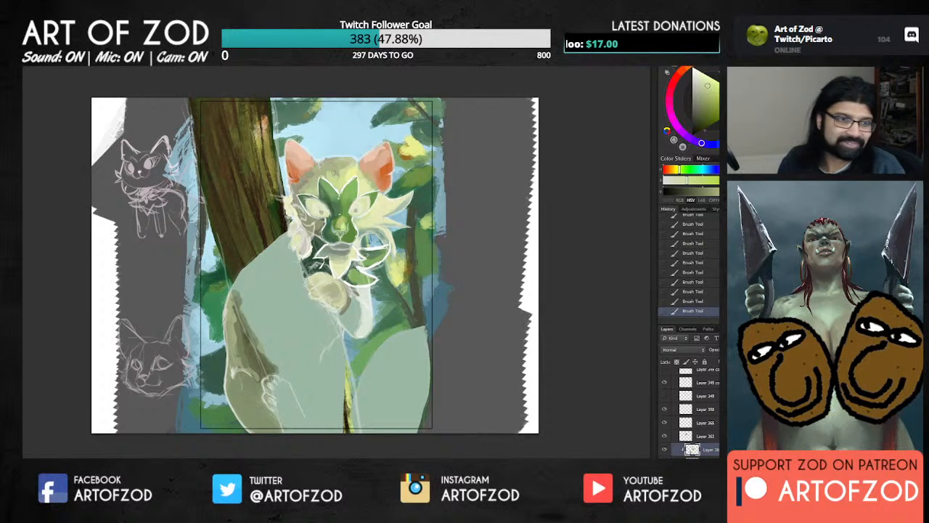
{"action": "left_click", "coordinate": [327, 174], "text": "alt"}
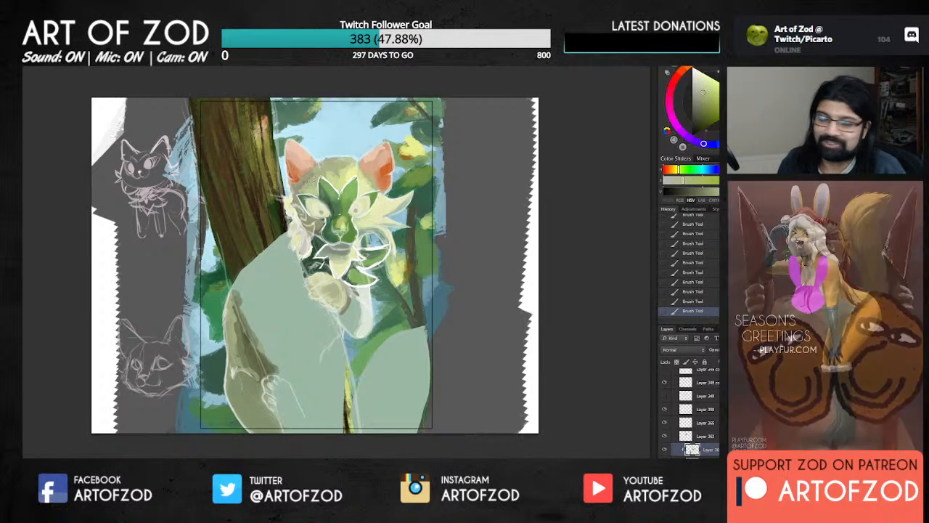
Deepen the shadow at the temple below the trunk-side ear with darker olive tones based on the fur colour there.
{"action": "left_click", "coordinate": [306, 186], "text": "alt"}
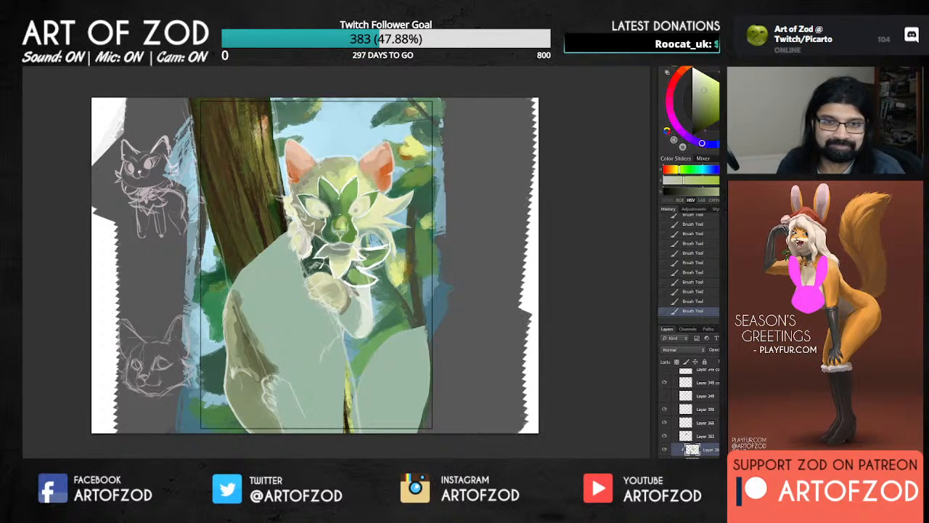
{"action": "left_click", "coordinate": [295, 182], "text": "alt"}
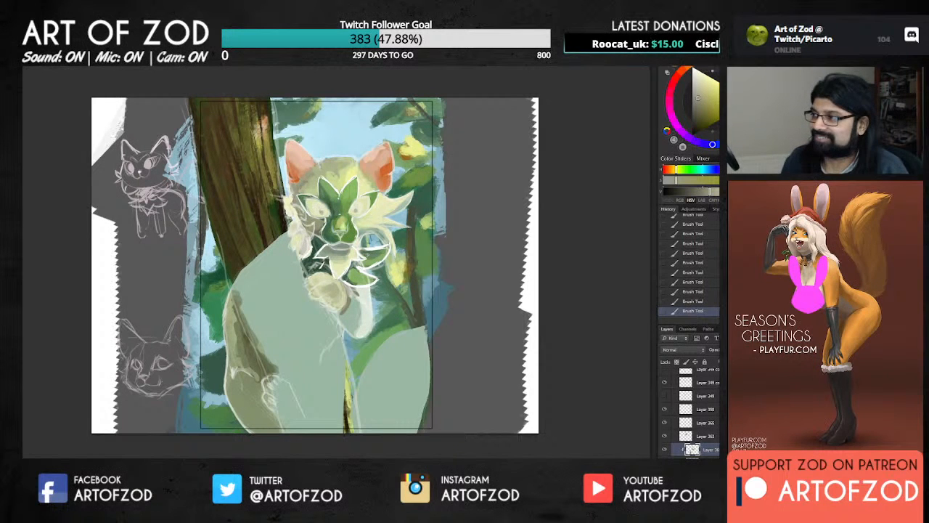
{"action": "left_click", "coordinate": [697, 109]}
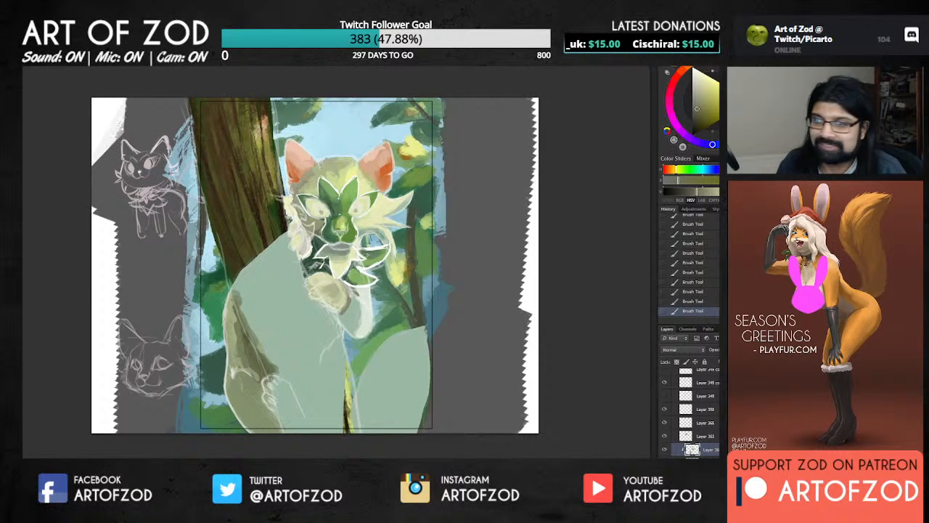
{"action": "left_click", "coordinate": [295, 188], "text": "alt"}
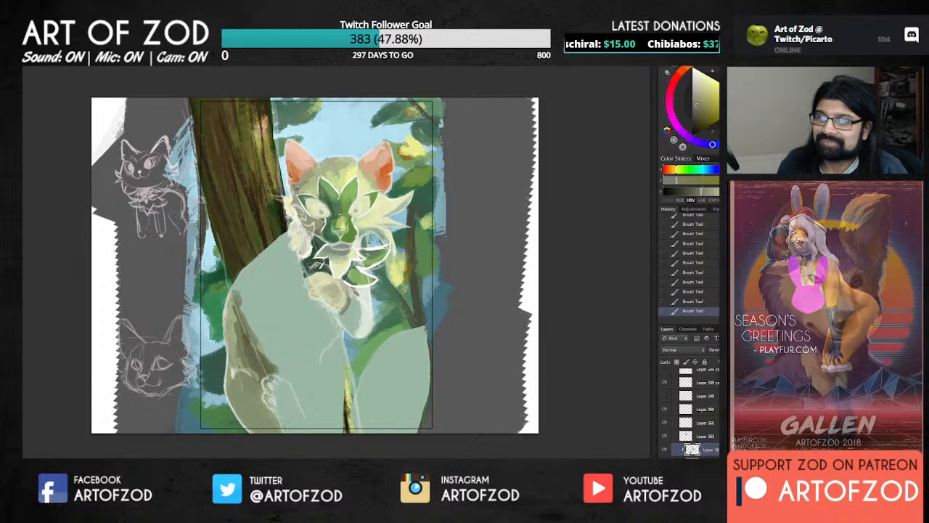
{"action": "left_click", "coordinate": [699, 112]}
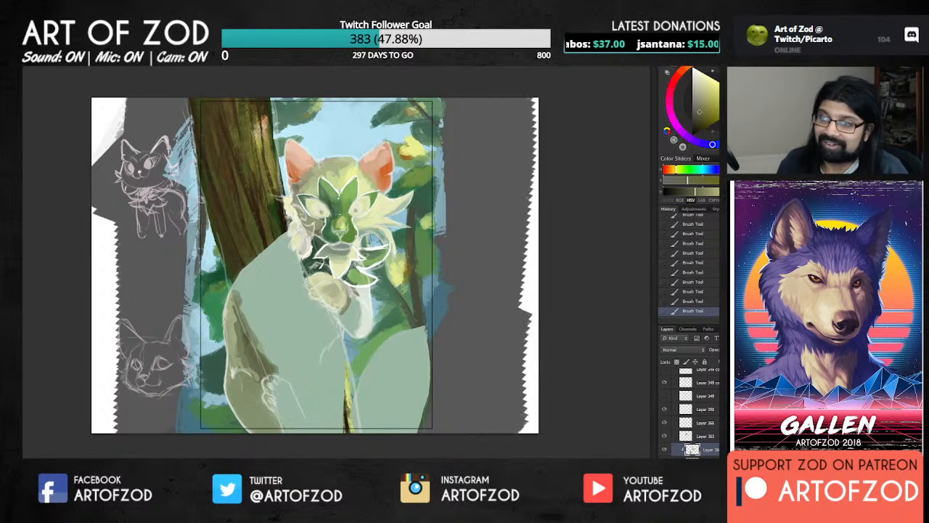
{"action": "left_click", "coordinate": [297, 184], "text": "alt"}
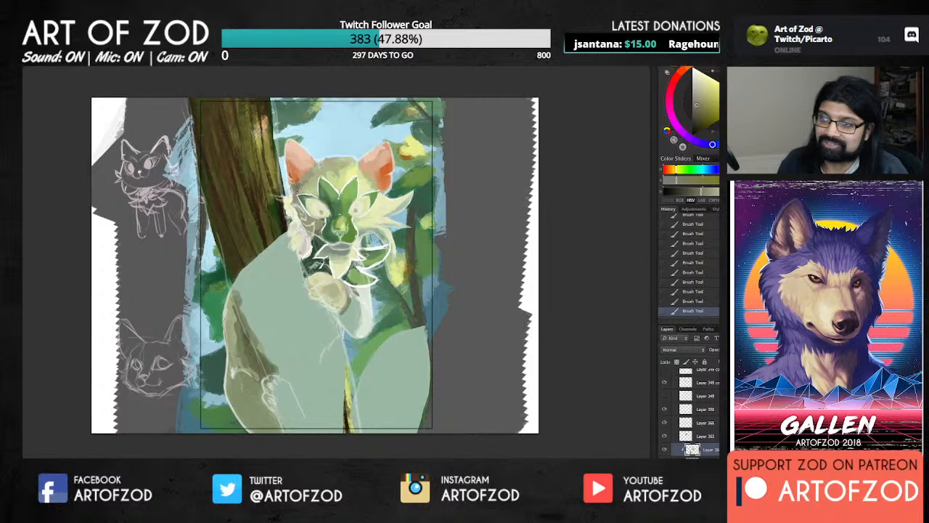
Blend the dark temple shadow into the forehead fur with olive and grey-green tones sampled along its edge.
{"action": "left_click", "coordinate": [307, 182], "text": "alt"}
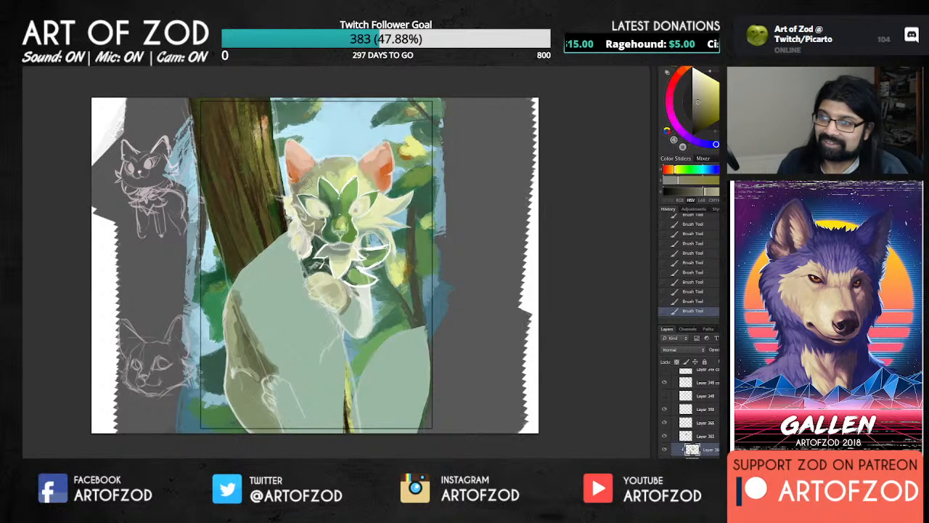
{"action": "left_click", "coordinate": [306, 185], "text": "alt"}
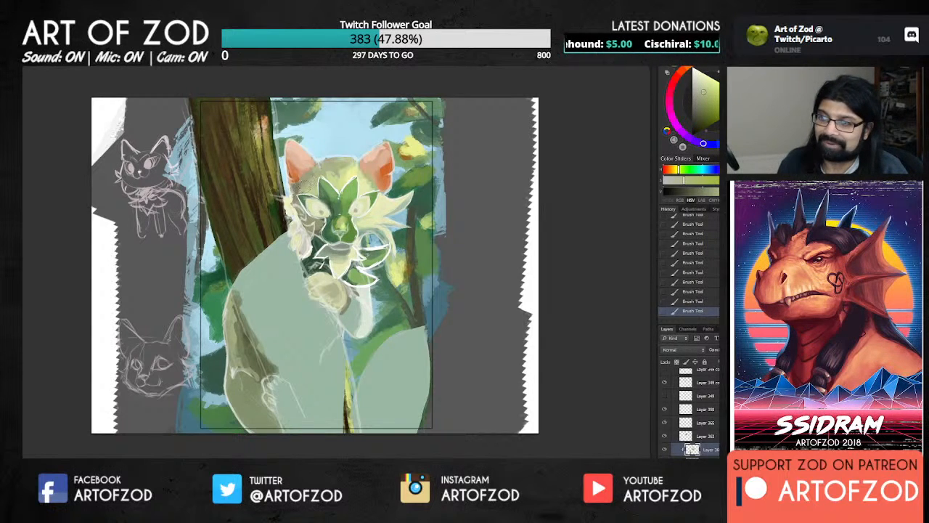
{"action": "left_click", "coordinate": [307, 179], "text": "alt"}
{"action": "left_click", "coordinate": [306, 182], "text": "alt"}
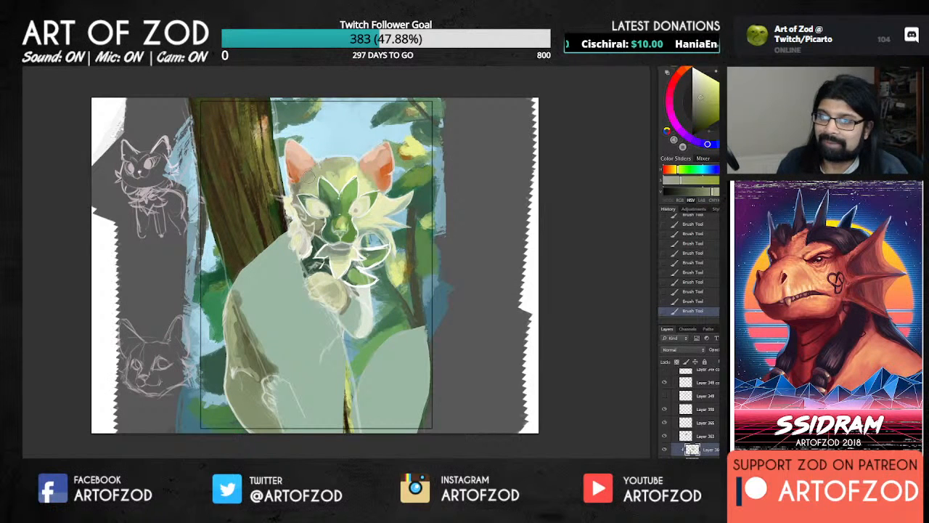
{"action": "left_click", "coordinate": [306, 182], "text": "alt"}
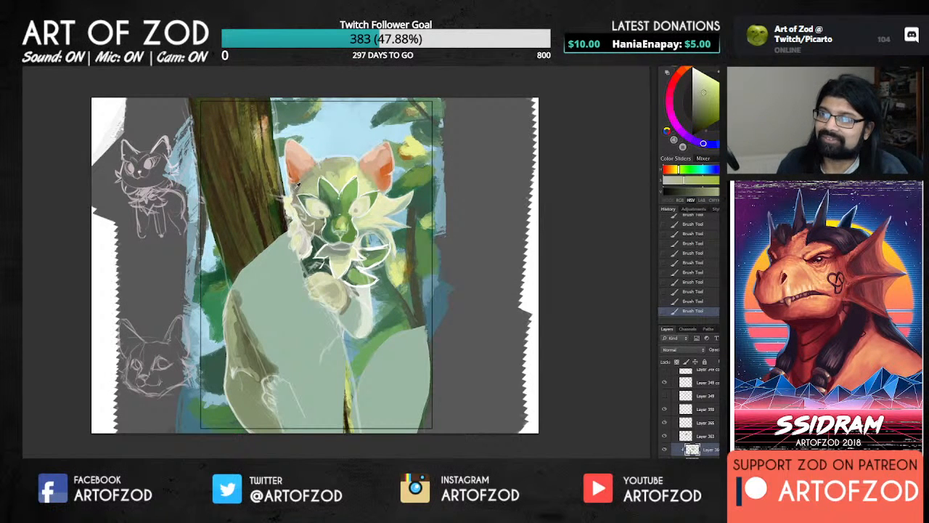
{"action": "left_click", "coordinate": [297, 186], "text": "alt"}
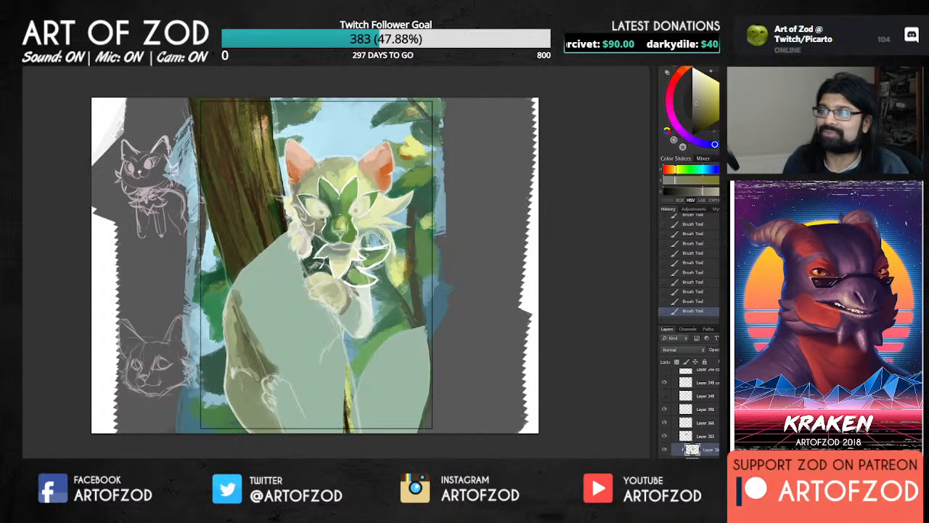
Shade the trunk-side half of the leaf mask beside the nose with sampled and darkened green tones on the mask's layer.
{"action": "left_click", "coordinate": [332, 231], "text": "alt"}
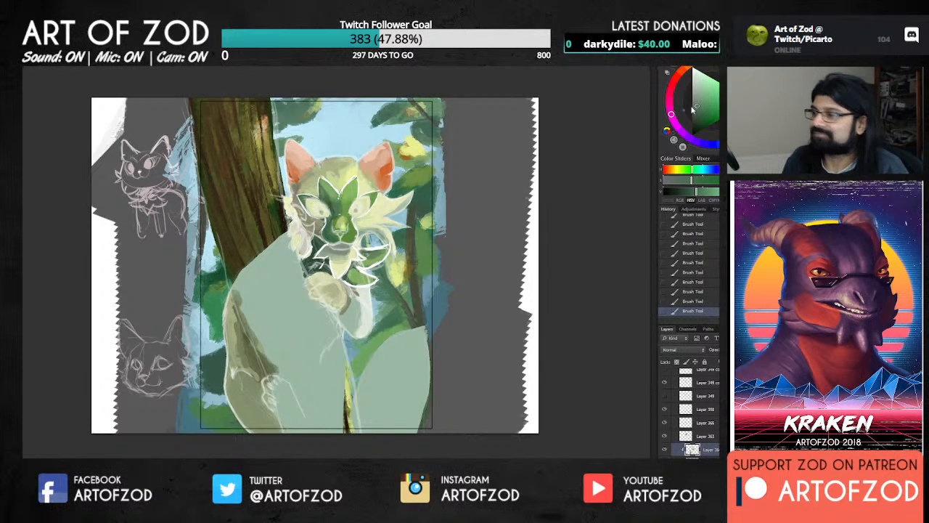
{"action": "left_click", "coordinate": [697, 106]}
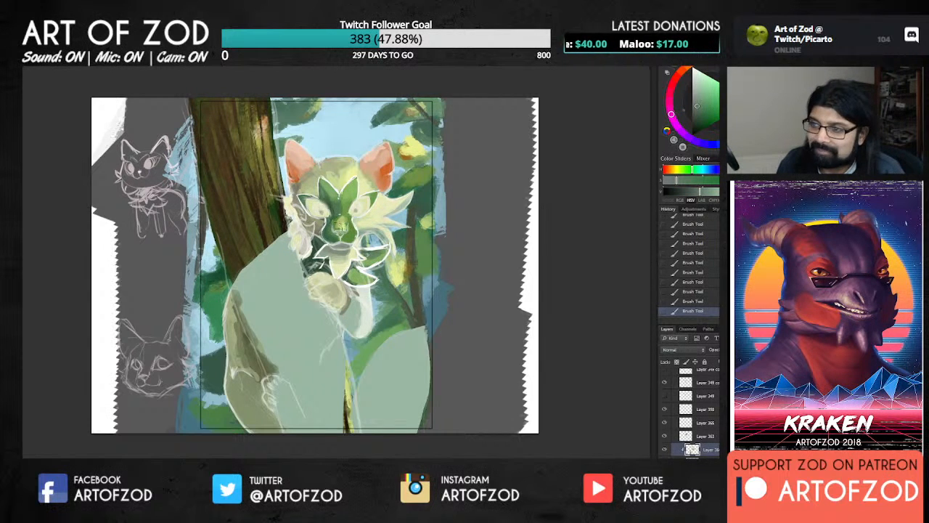
{"action": "left_click", "coordinate": [690, 437]}
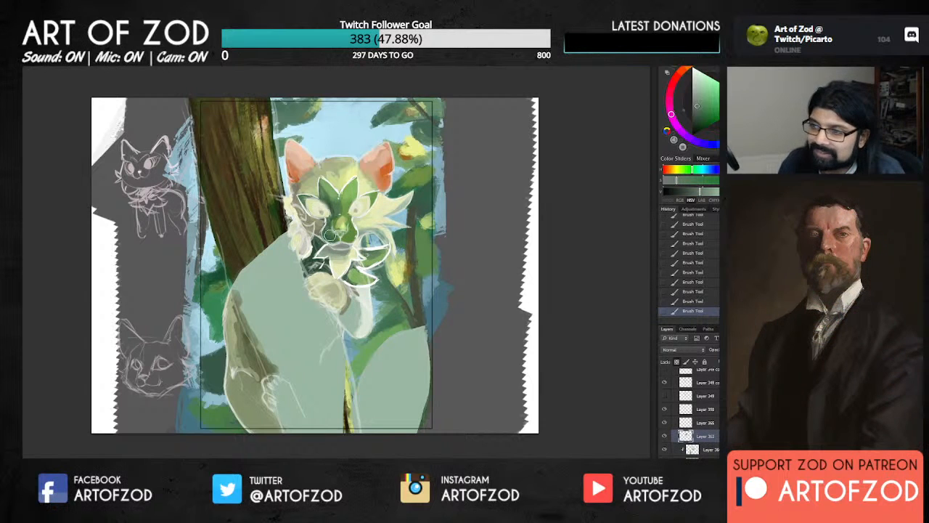
{"action": "left_click", "coordinate": [698, 114]}
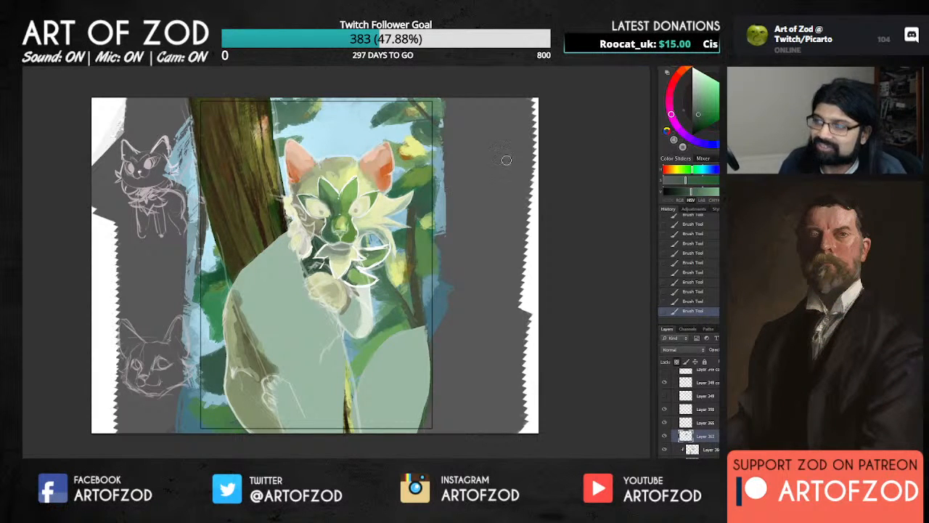
{"action": "left_click", "coordinate": [697, 118]}
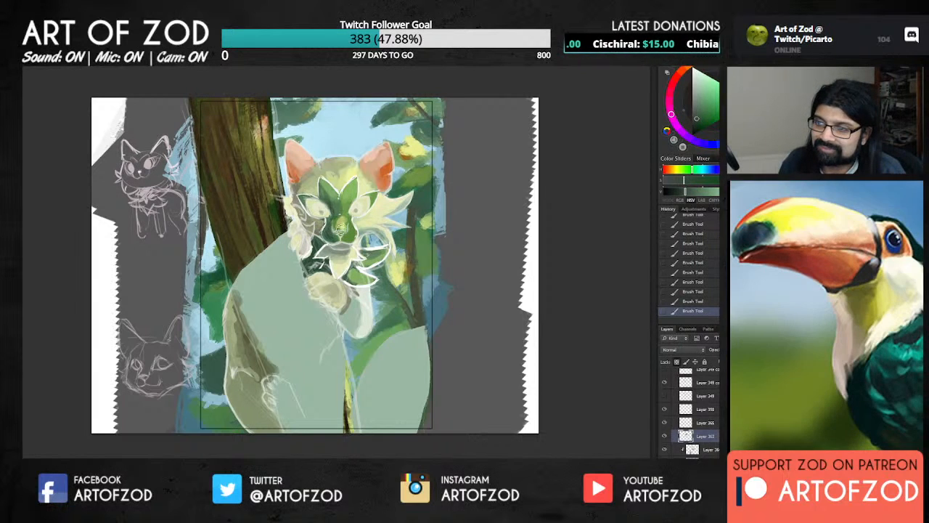
{"action": "left_click", "coordinate": [334, 231], "text": "alt"}
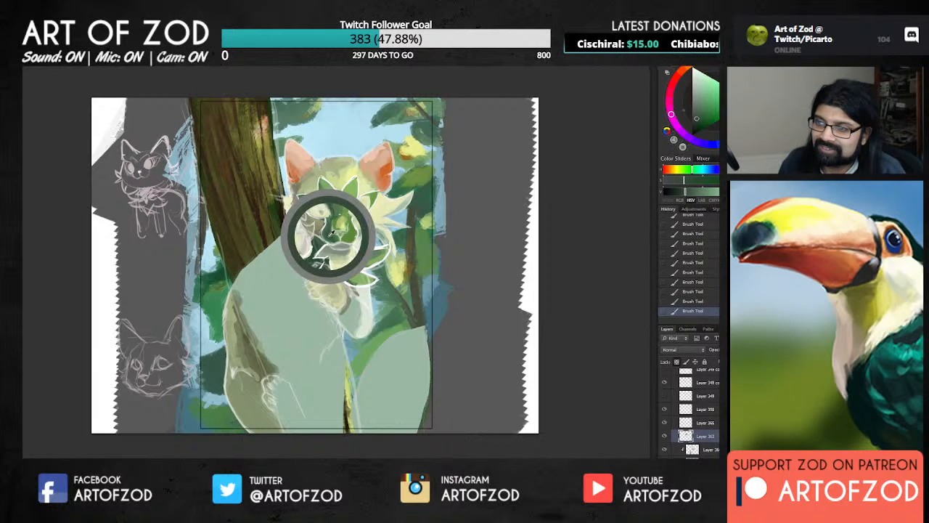
{"action": "left_click", "coordinate": [331, 218], "text": "alt"}
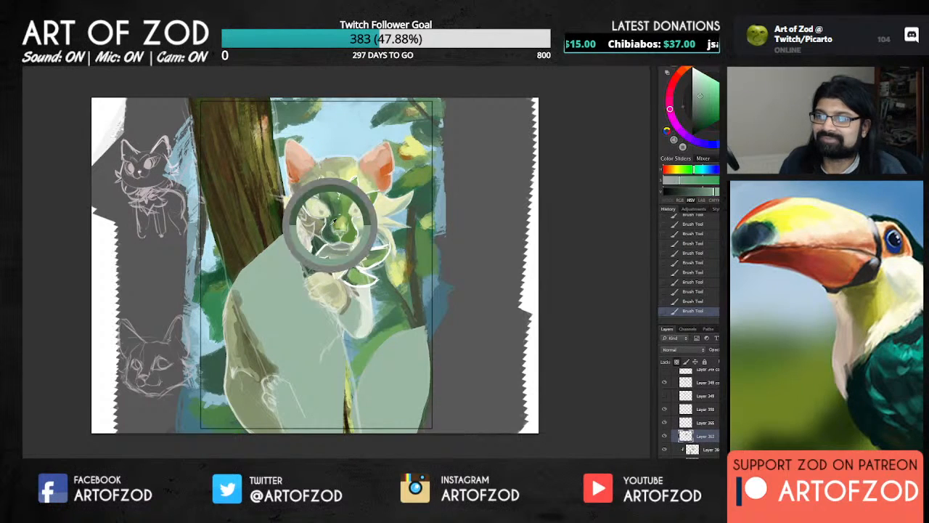
{"action": "left_click", "coordinate": [331, 234], "text": "alt"}
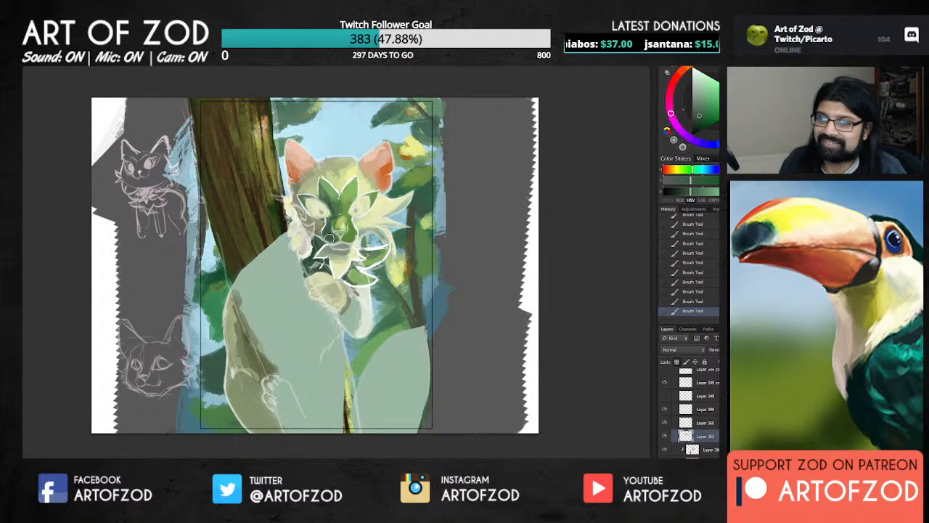
{"action": "left_click", "coordinate": [332, 239], "text": "alt"}
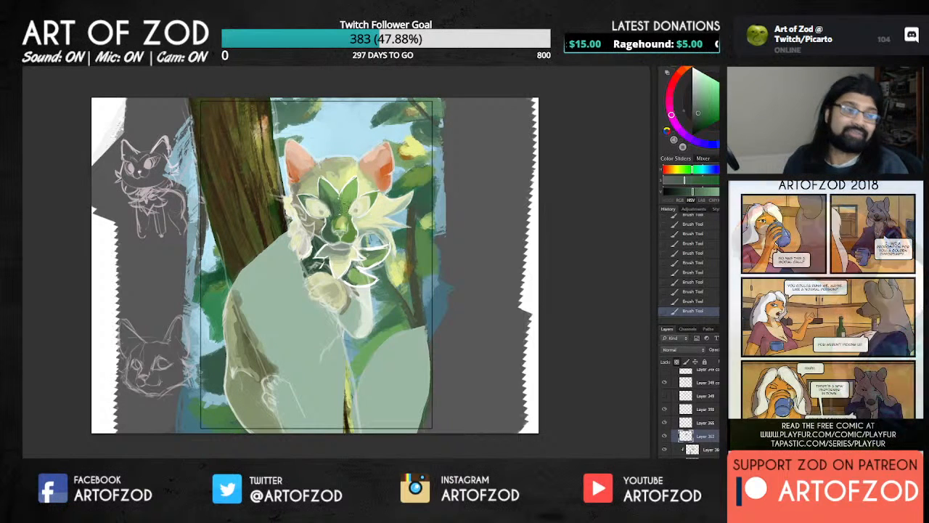
Blend the shaded side of the mask's central forehead leaf and nose bridge with dark and mid greens sampled there.
{"action": "left_click", "coordinate": [335, 204], "text": "alt"}
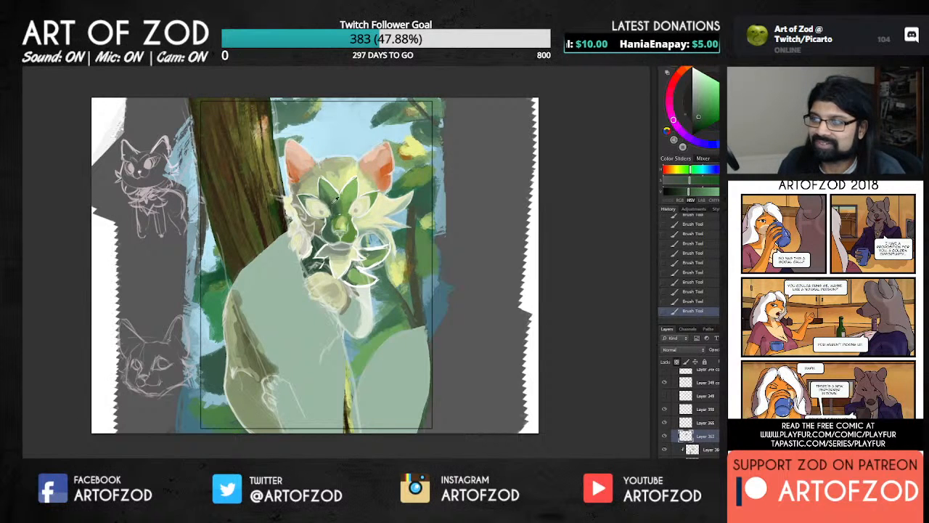
{"action": "left_click", "coordinate": [336, 207], "text": "alt"}
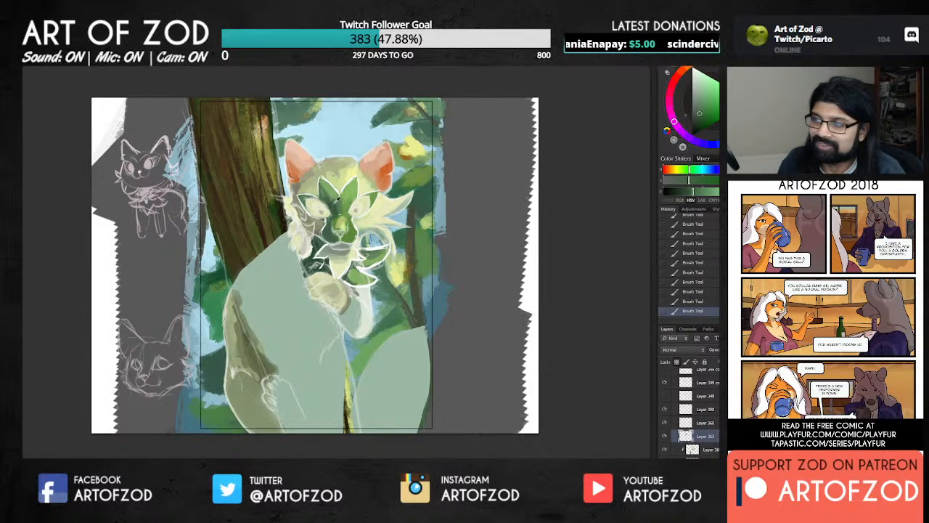
{"action": "left_click", "coordinate": [335, 202], "text": "alt"}
{"action": "left_click_drag", "start_coordinate": [323, 189], "coordinate": [326, 199]}
{"action": "left_click", "coordinate": [334, 197], "text": "alt"}
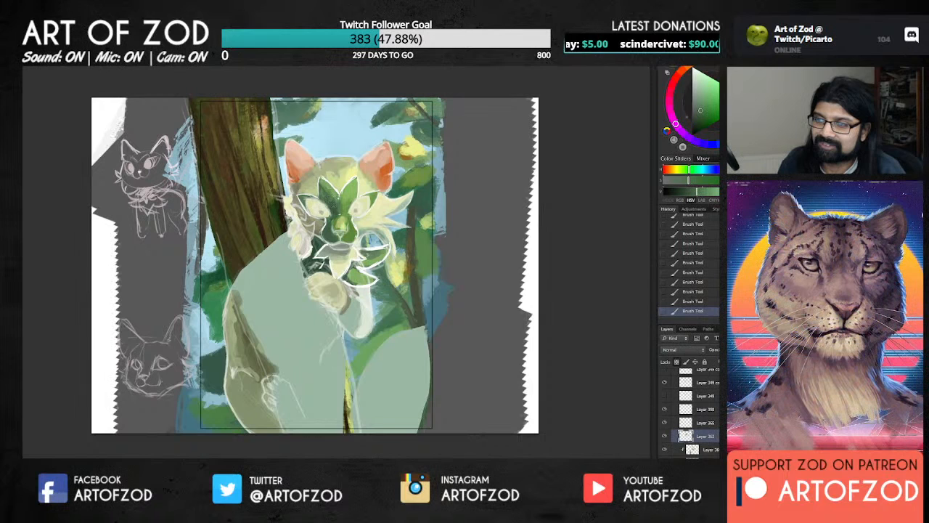
{"action": "left_click", "coordinate": [325, 199], "text": "alt"}
{"action": "left_click", "coordinate": [327, 199], "text": "alt"}
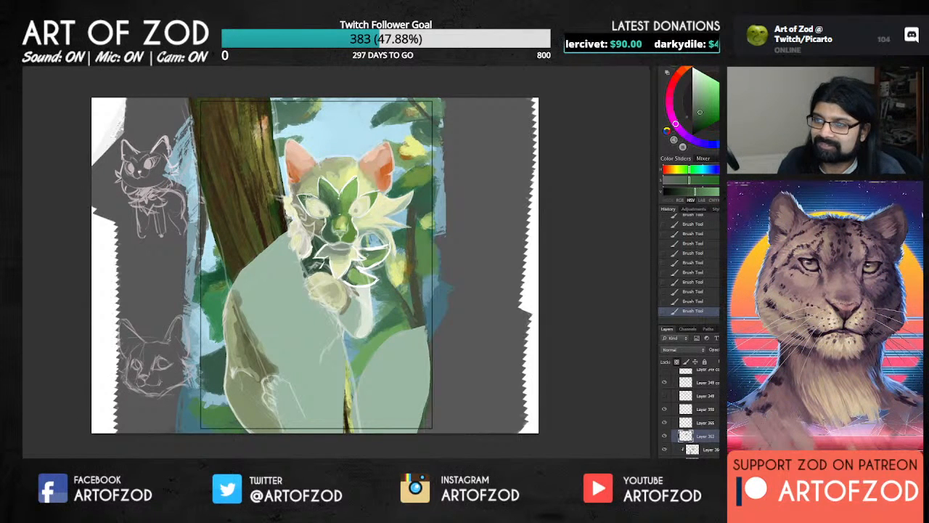
{"action": "left_click", "coordinate": [336, 203], "text": "alt"}
{"action": "left_click", "coordinate": [336, 211], "text": "alt"}
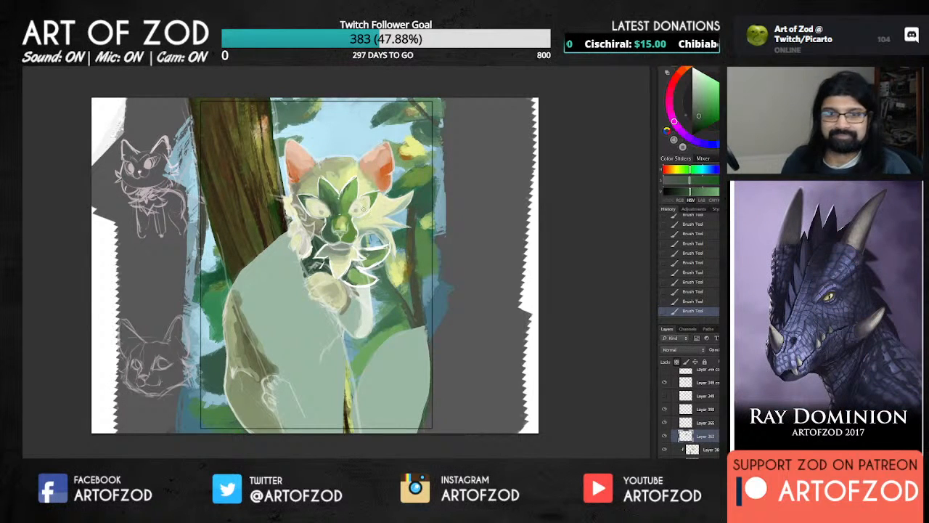
Touch up the sunlit forehead fur on the clipped fur layer with sampled pale yellow and muted yellow-green tones.
{"action": "left_click", "coordinate": [356, 172], "text": "alt"}
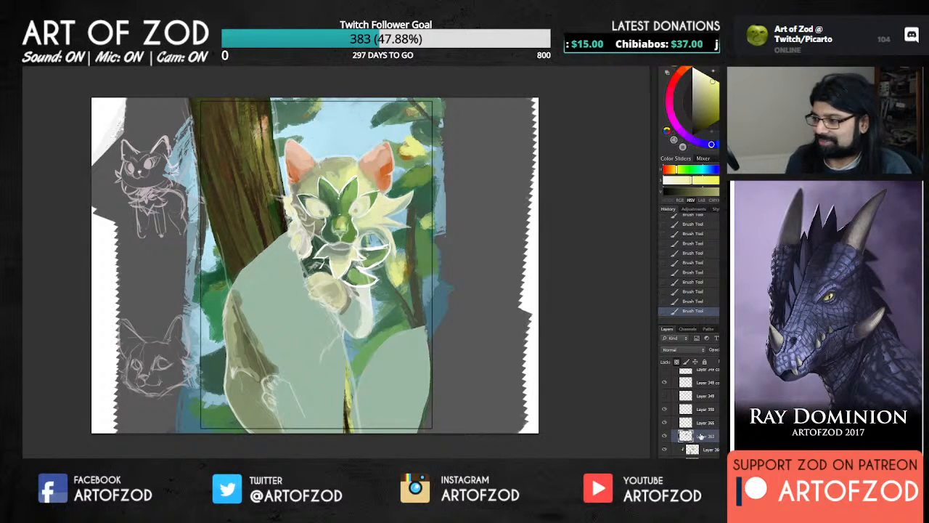
{"action": "left_click", "coordinate": [704, 450]}
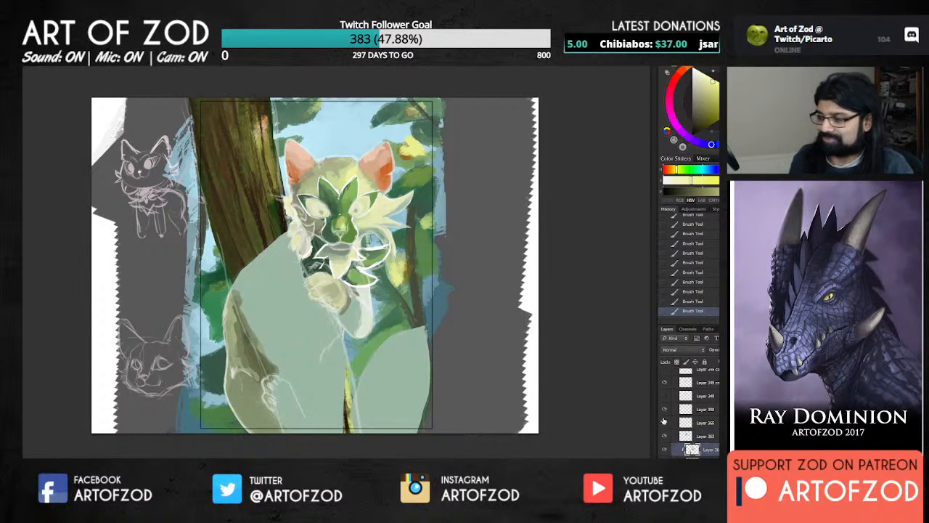
{"action": "left_click", "coordinate": [356, 218], "text": "alt"}
{"action": "left_click", "coordinate": [342, 171], "text": "alt"}
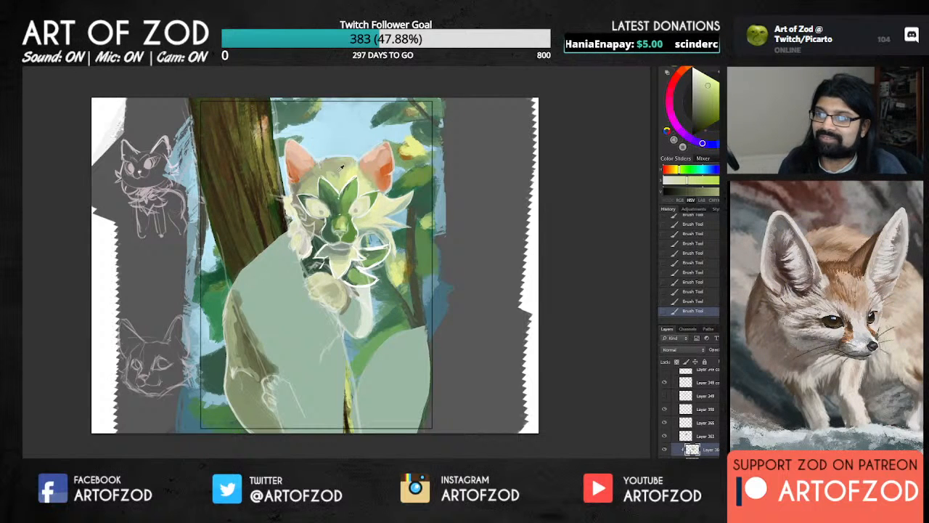
{"action": "left_click", "coordinate": [342, 166], "text": "alt"}
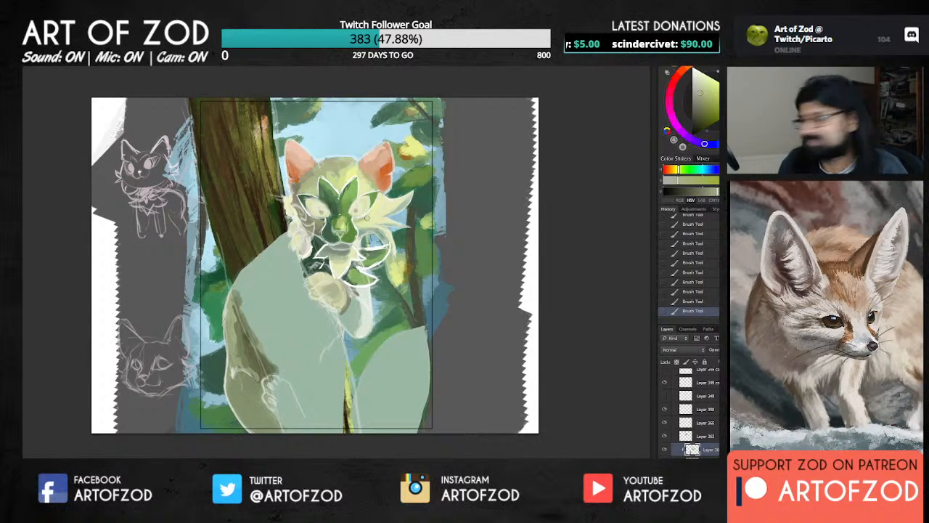
Rework the sunlit cheek fur around the eye away from the trunk with sampled pale yellow and light green tones.
{"action": "left_click", "coordinate": [358, 215], "text": "alt"}
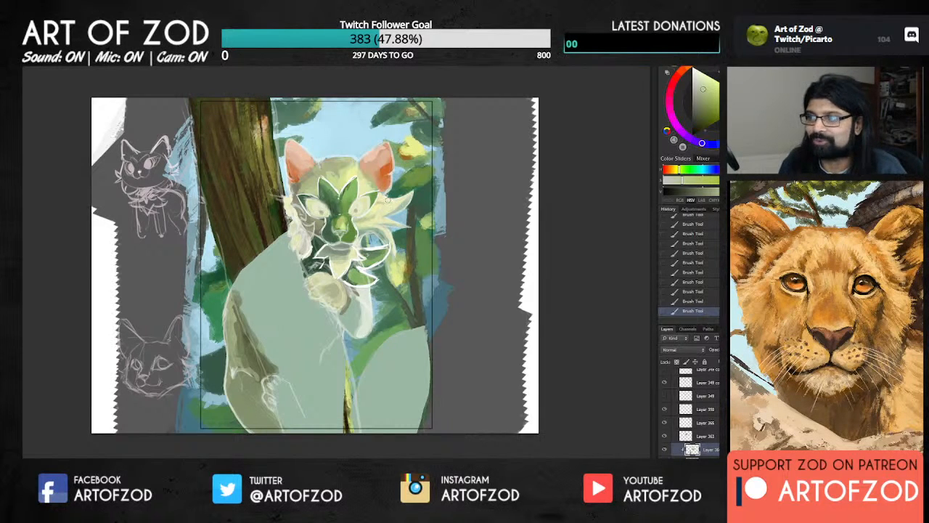
{"action": "left_click", "coordinate": [385, 196], "text": "alt"}
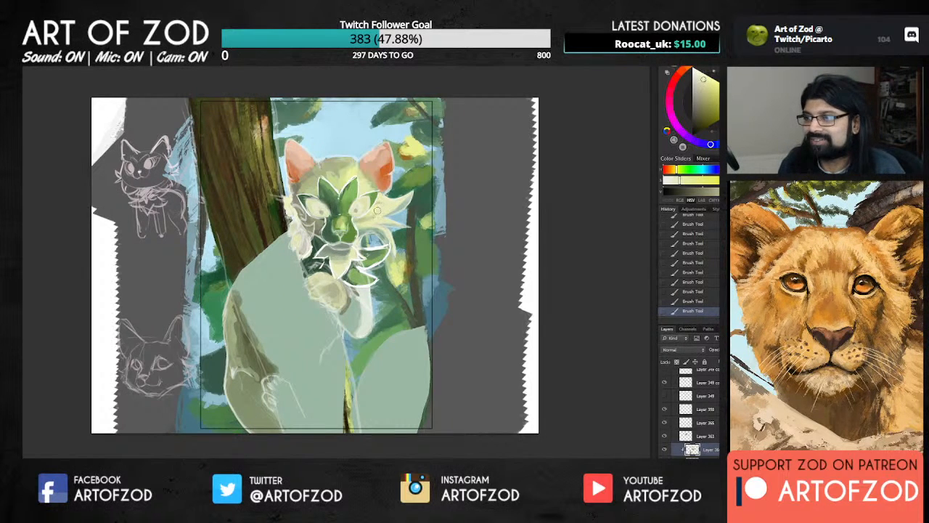
{"action": "left_click", "coordinate": [392, 206], "text": "alt"}
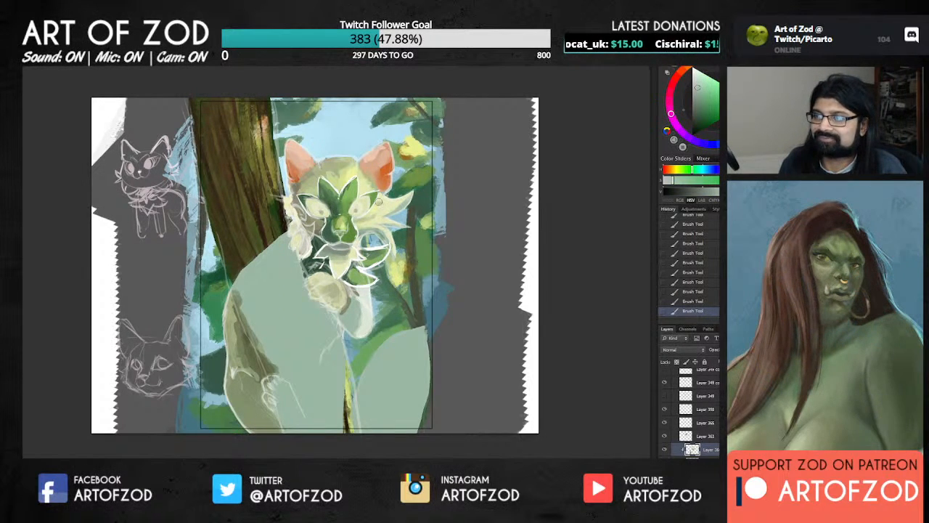
{"action": "left_click", "coordinate": [371, 207], "text": "alt"}
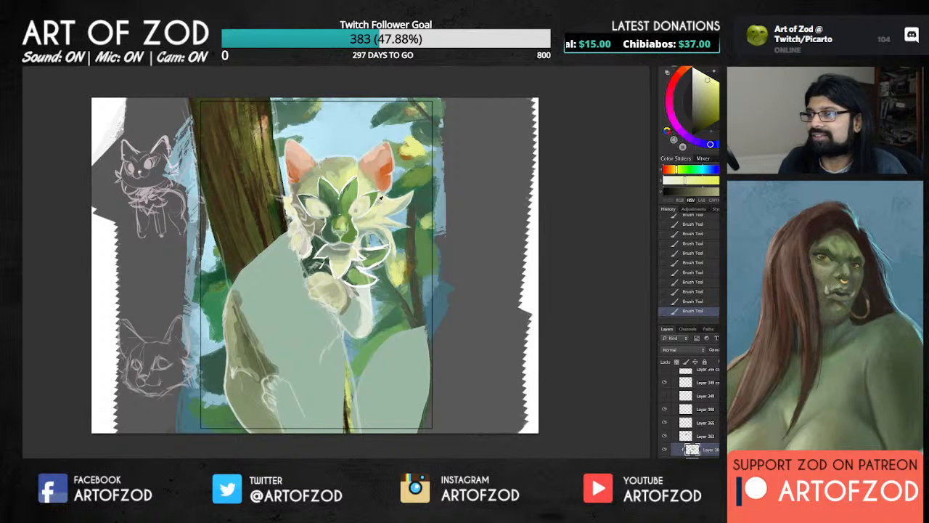
{"action": "left_click", "coordinate": [375, 205], "text": "alt"}
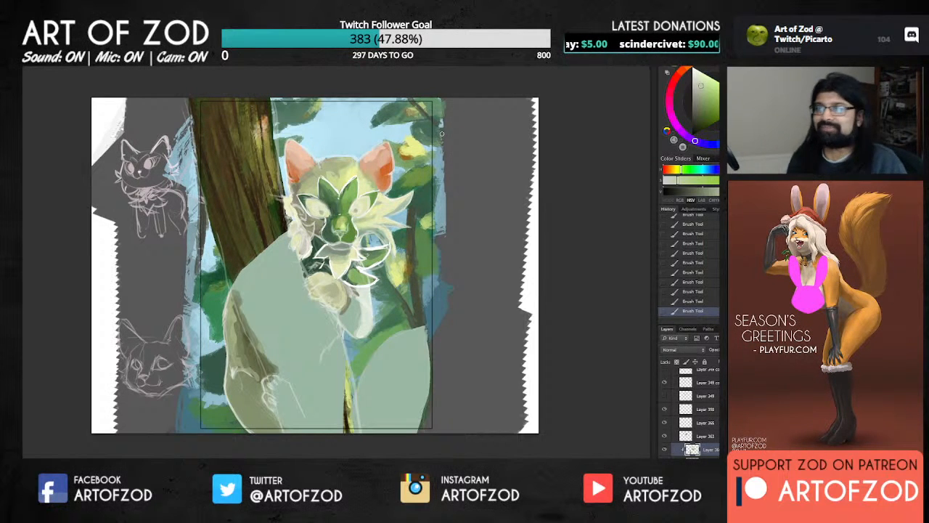
Soften the light-to-shadow transition across the crown of the forehead with sampled muted yellow-green and pale yellow tones.
{"action": "left_click", "coordinate": [344, 166], "text": "alt"}
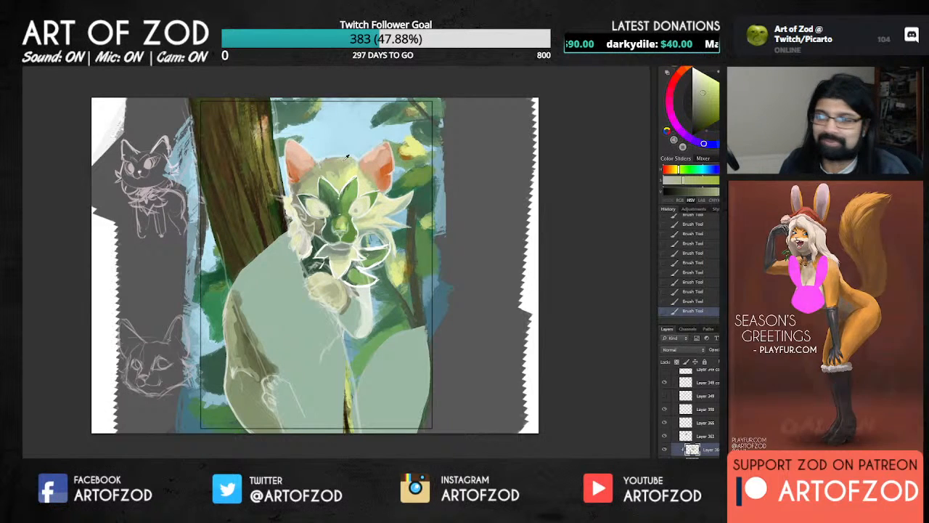
{"action": "left_click", "coordinate": [344, 166], "text": "alt"}
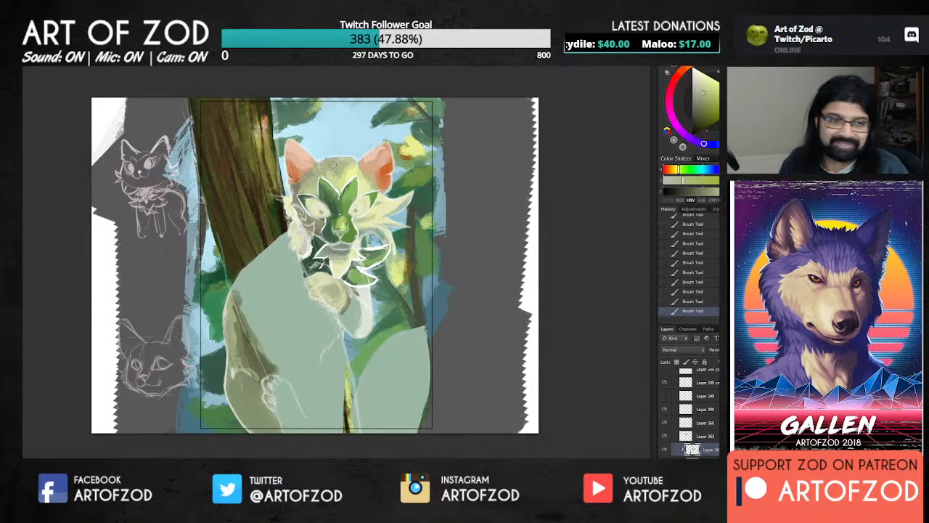
{"action": "left_click", "coordinate": [338, 174], "text": "alt"}
{"action": "left_click", "coordinate": [330, 170], "text": "alt"}
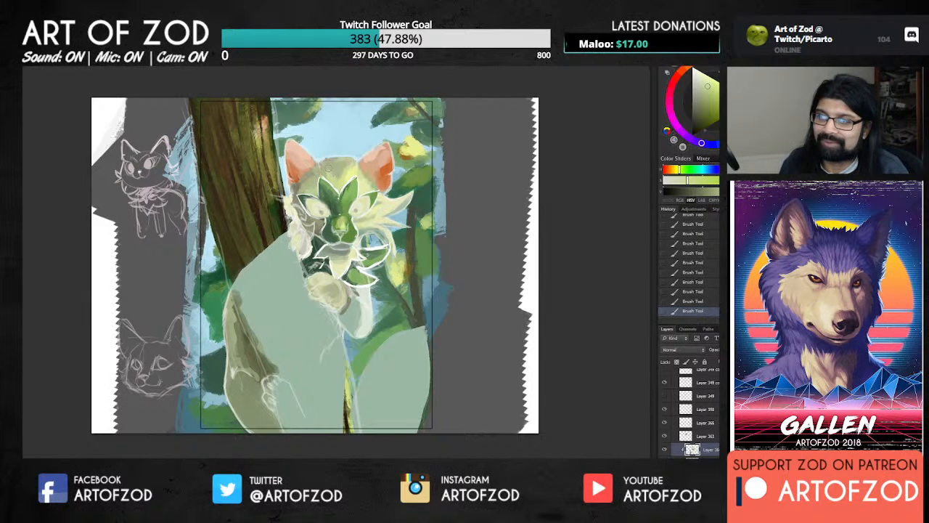
{"action": "left_click", "coordinate": [347, 163], "text": "alt"}
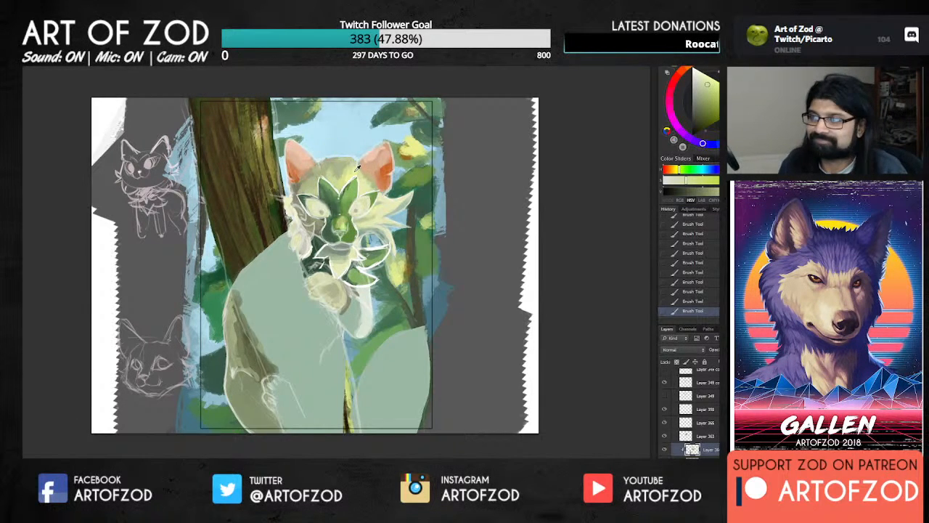
{"action": "left_click", "coordinate": [351, 170], "text": "alt"}
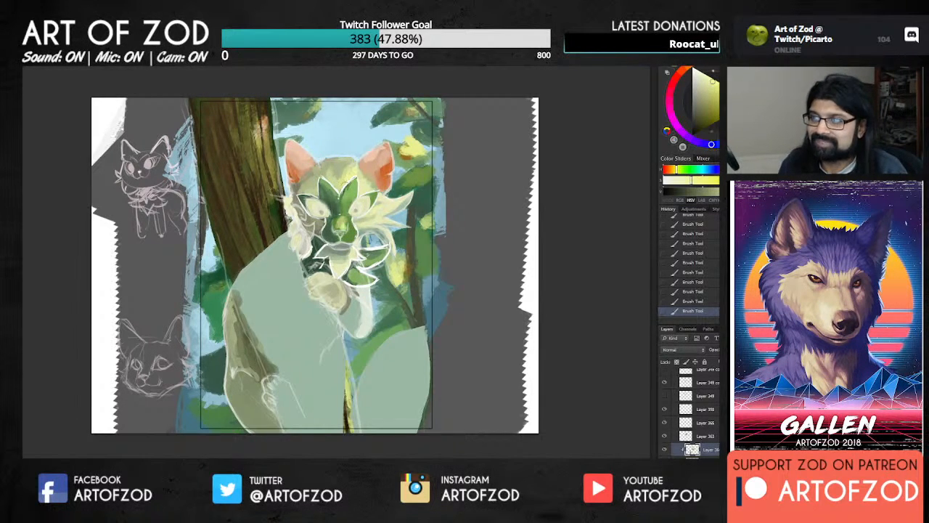
{"action": "left_click", "coordinate": [352, 175], "text": "alt"}
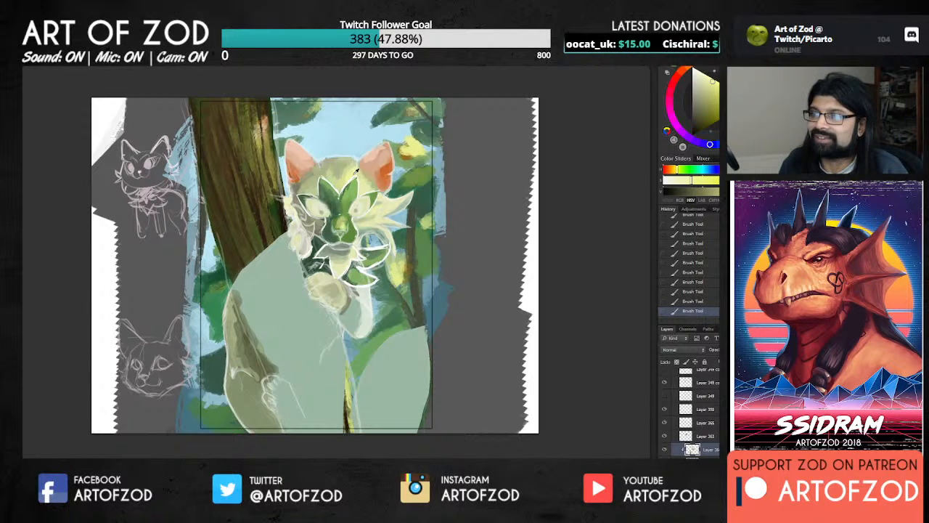
{"action": "left_click", "coordinate": [355, 173], "text": "alt"}
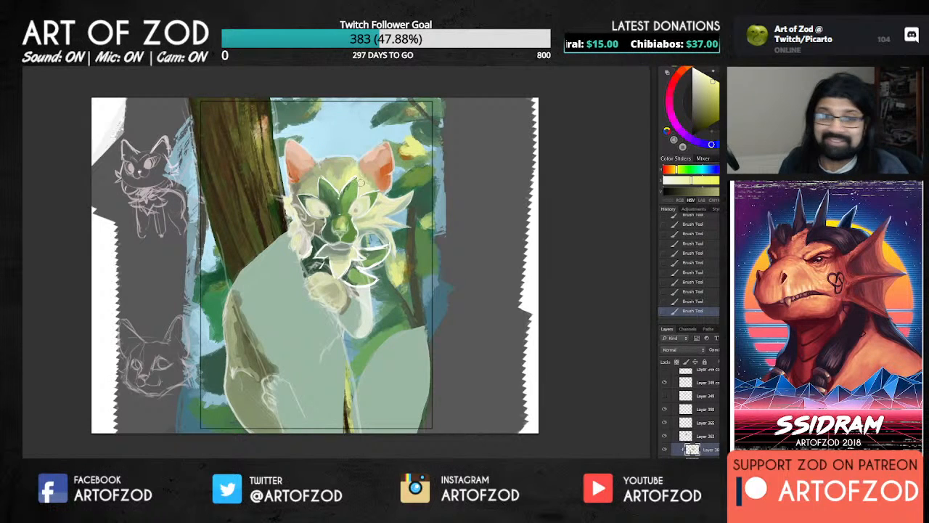
{"action": "left_click", "coordinate": [356, 175], "text": "alt"}
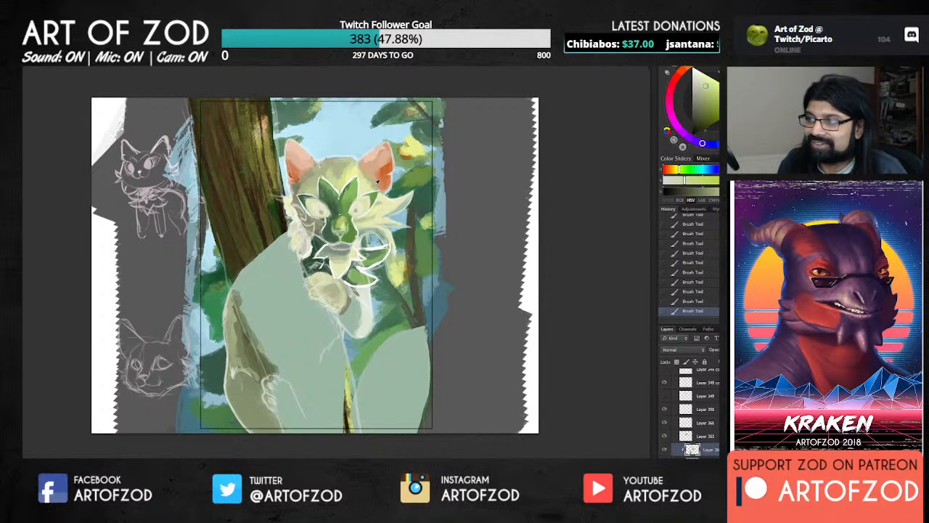
Blend the fur below the sunlit ear into the temple with light yellow and soft green tones sampled there.
{"action": "left_click", "coordinate": [373, 186], "text": "alt"}
{"action": "left_click", "coordinate": [368, 182], "text": "alt"}
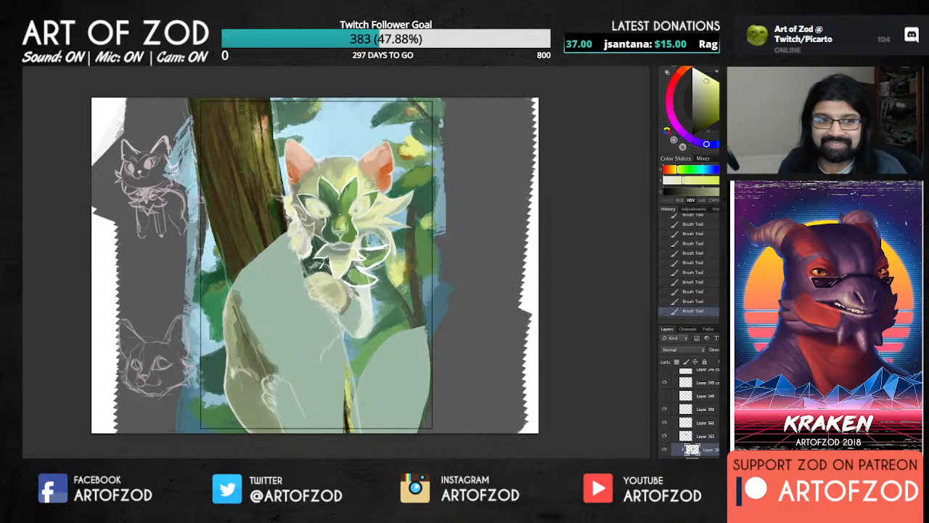
{"action": "left_click", "coordinate": [374, 183], "text": "alt"}
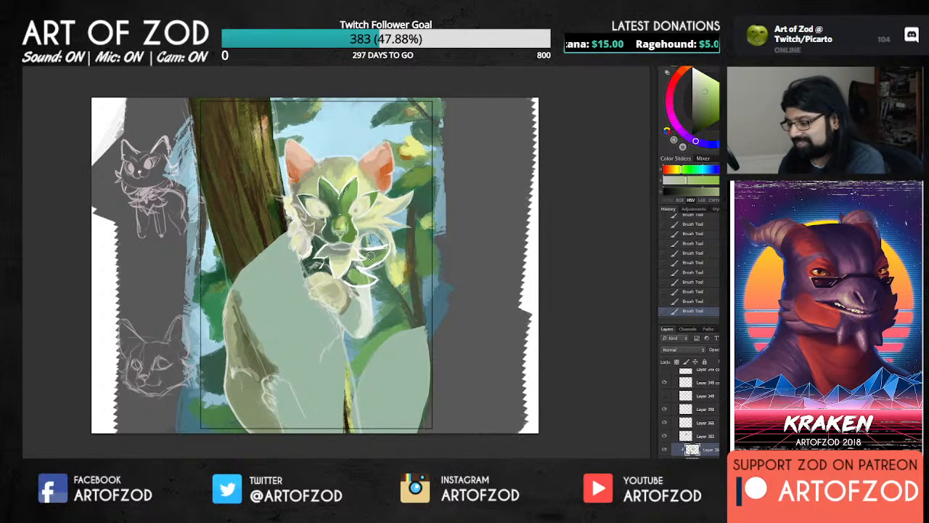
{"action": "left_click", "coordinate": [371, 181], "text": "alt"}
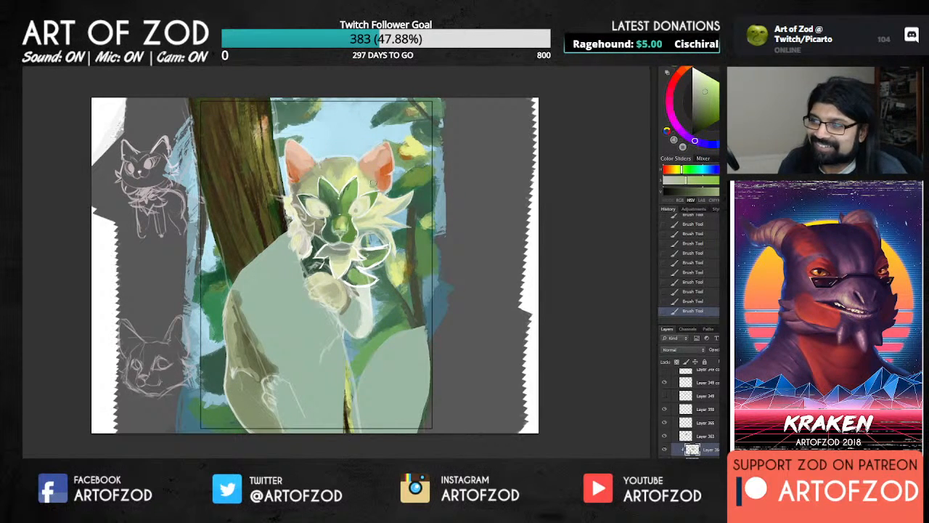
{"action": "left_click", "coordinate": [369, 184], "text": "alt"}
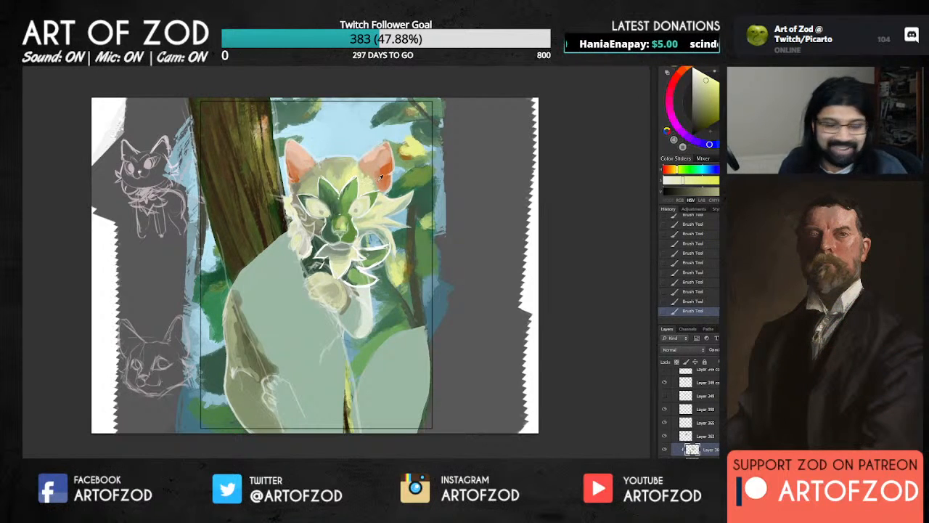
Touch up the forehead fur between the ears with sampled pale yellow and light yellow-green tones.
{"action": "left_click", "coordinate": [375, 186], "text": "alt"}
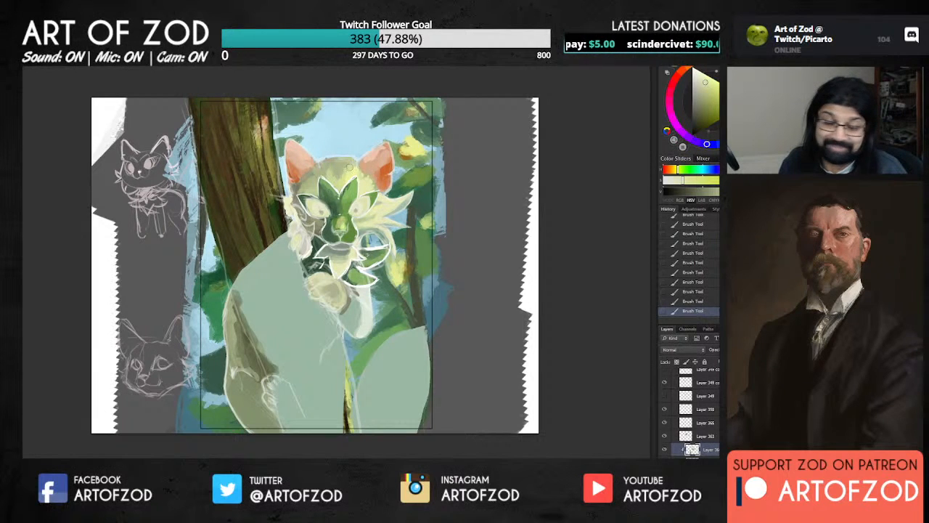
{"action": "left_click", "coordinate": [349, 162], "text": "alt"}
{"action": "left_click", "coordinate": [345, 170], "text": "alt"}
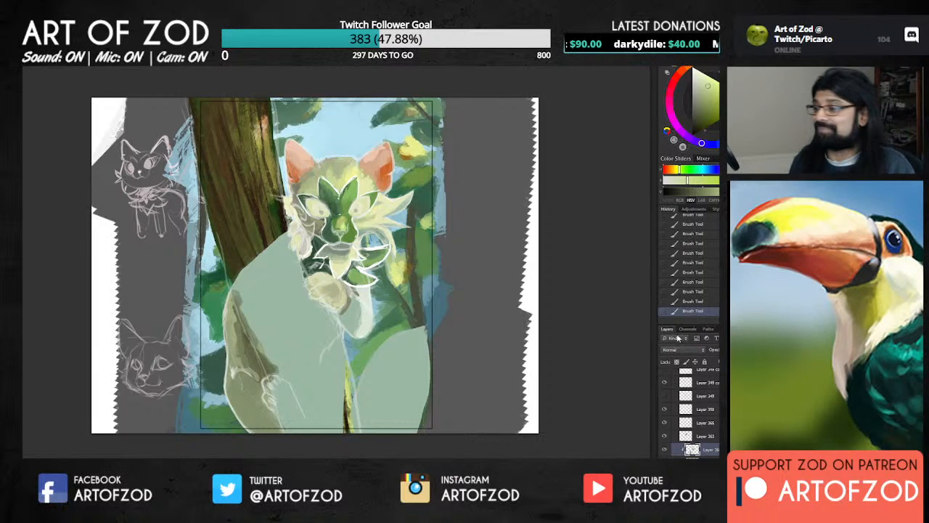
Toggle the visibility of the clipped fur layer and the layer beneath it, and make the lower one active.
{"action": "left_click", "coordinate": [664, 450]}
{"action": "left_click", "coordinate": [665, 450]}
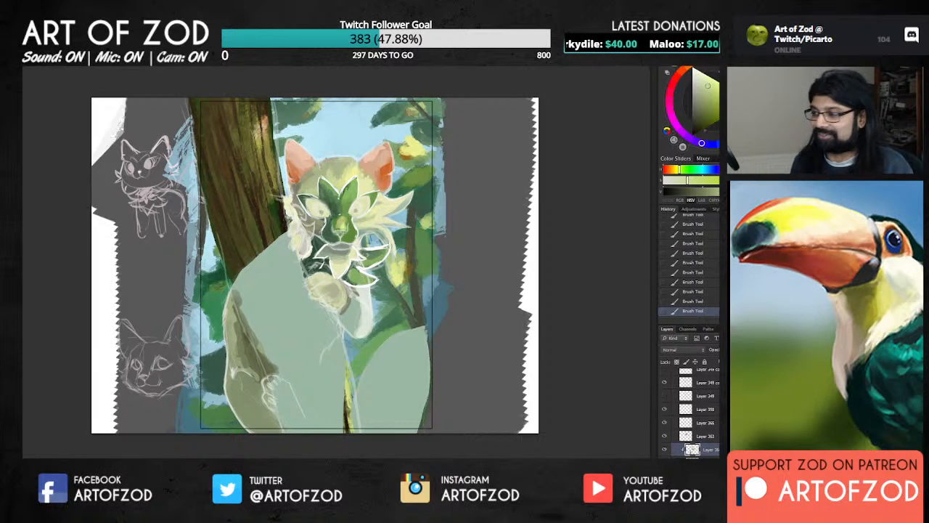
{"action": "left_click", "coordinate": [665, 462]}
{"action": "left_click", "coordinate": [665, 461]}
{"action": "left_click", "coordinate": [699, 461]}
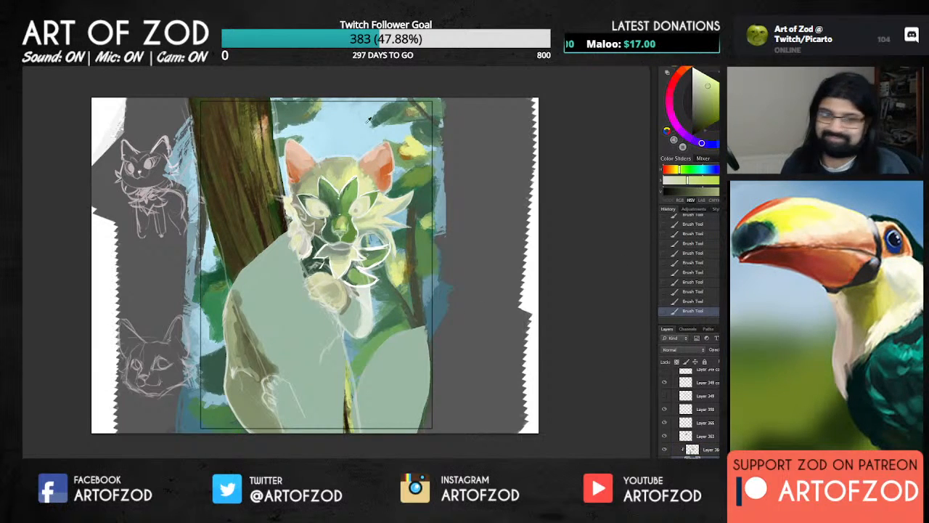
Paint the fur rim and base of the sunlit ear with muted and bright light green tones.
{"action": "left_click", "coordinate": [382, 163], "text": "alt"}
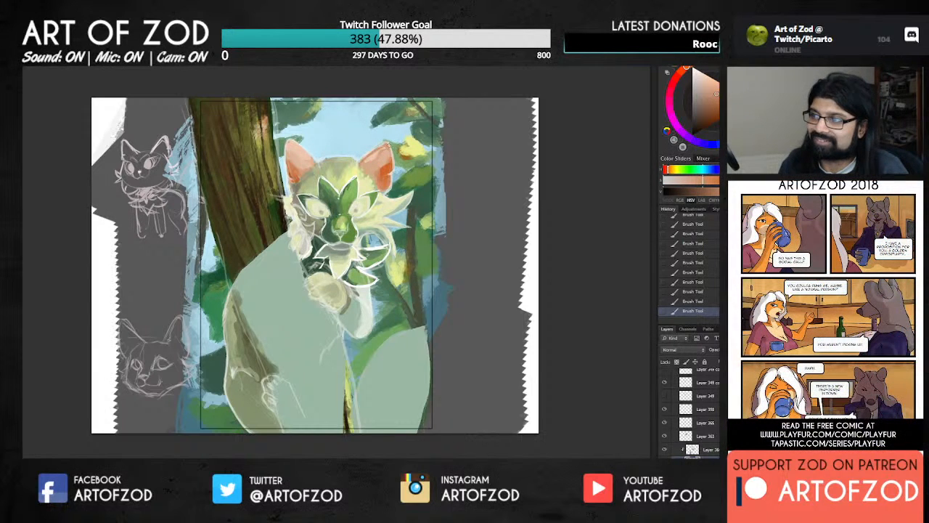
{"action": "left_click", "coordinate": [360, 191], "text": "alt"}
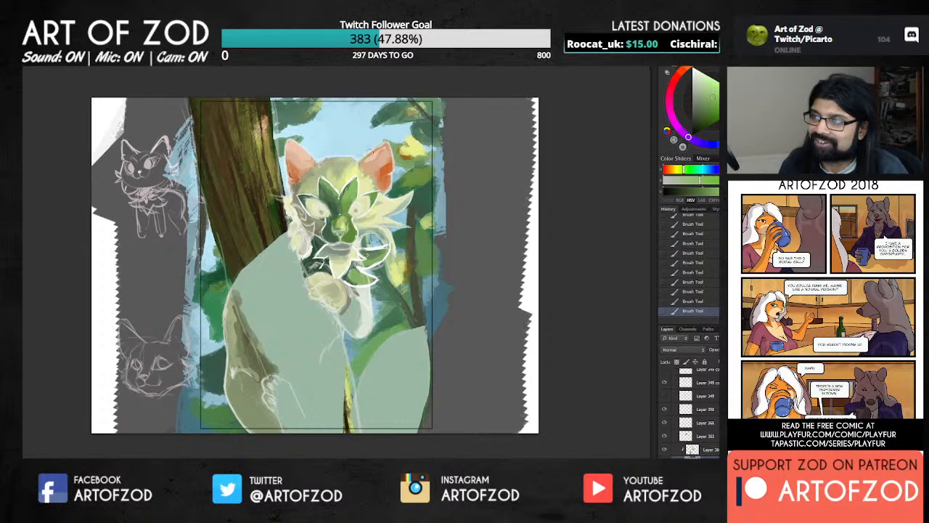
{"action": "left_click", "coordinate": [698, 108]}
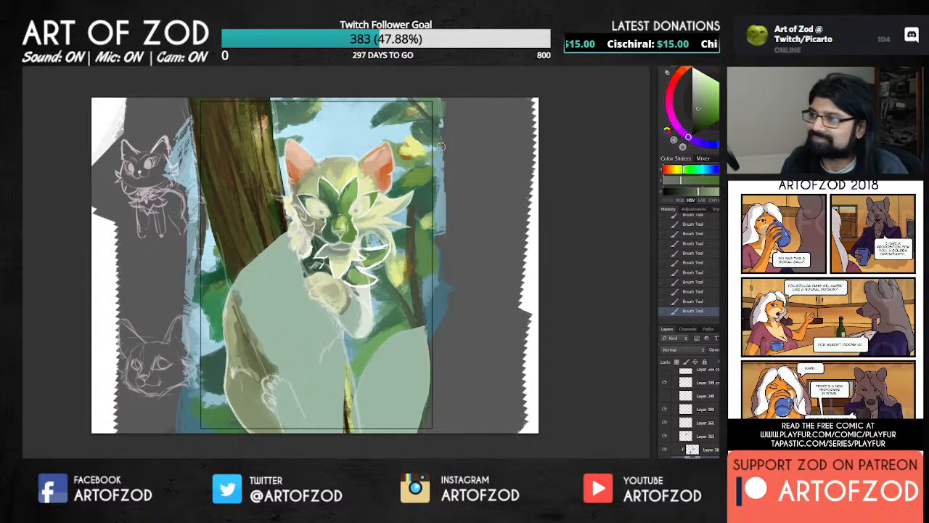
{"action": "mouse_move", "coordinate": [363, 165]}
{"action": "left_mouse_down"}
{"action": "mouse_move", "coordinate": [375, 149]}
{"action": "mouse_move", "coordinate": [364, 148]}
{"action": "mouse_move", "coordinate": [361, 164]}
{"action": "left_mouse_up"}
{"action": "left_click", "coordinate": [358, 165], "text": "alt"}
{"action": "left_click", "coordinate": [711, 94]}
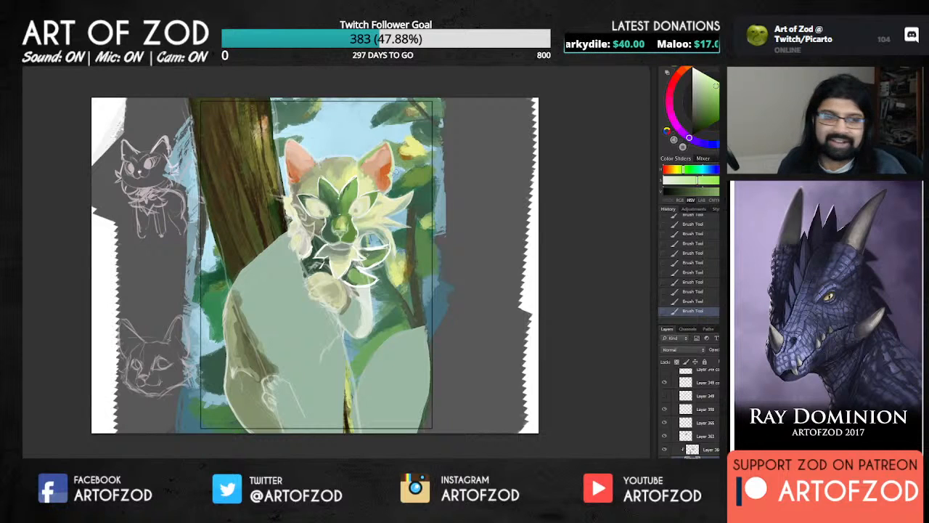
{"action": "left_click_drag", "start_coordinate": [714, 82], "coordinate": [713, 78]}
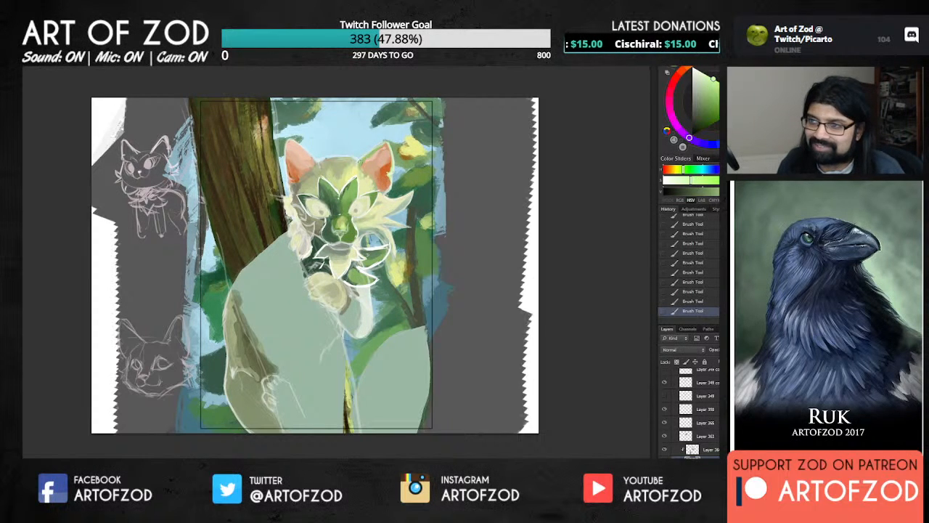
{"action": "left_click", "coordinate": [710, 93]}
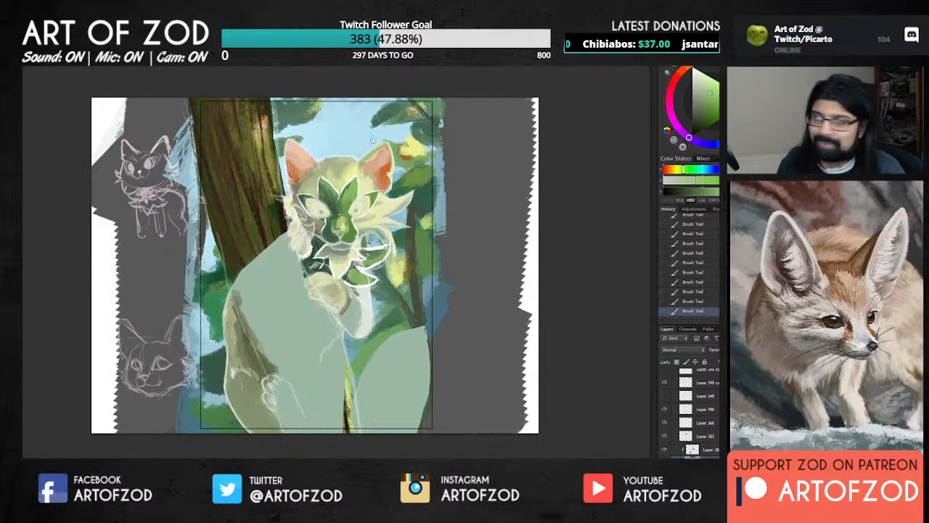
Brighten the upper inner skin of the sunlit ear with sampled peach, paler peach and warm yellow-orange tones.
{"action": "left_click", "coordinate": [374, 159], "text": "alt"}
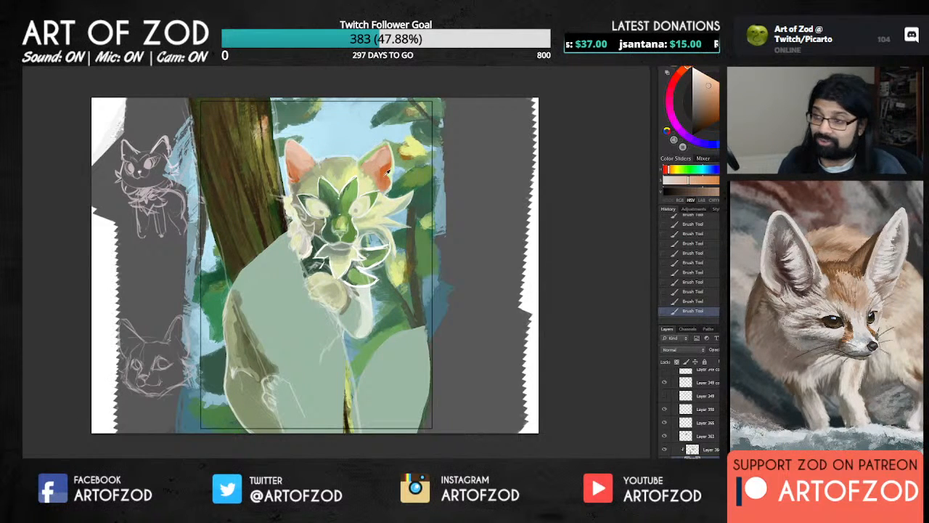
{"action": "left_click", "coordinate": [373, 166], "text": "alt"}
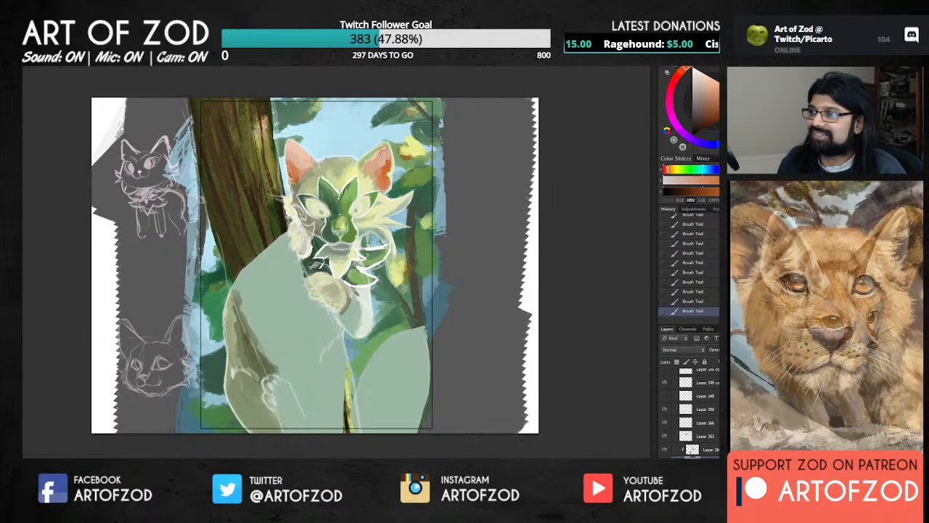
{"action": "left_click", "coordinate": [375, 167], "text": "alt"}
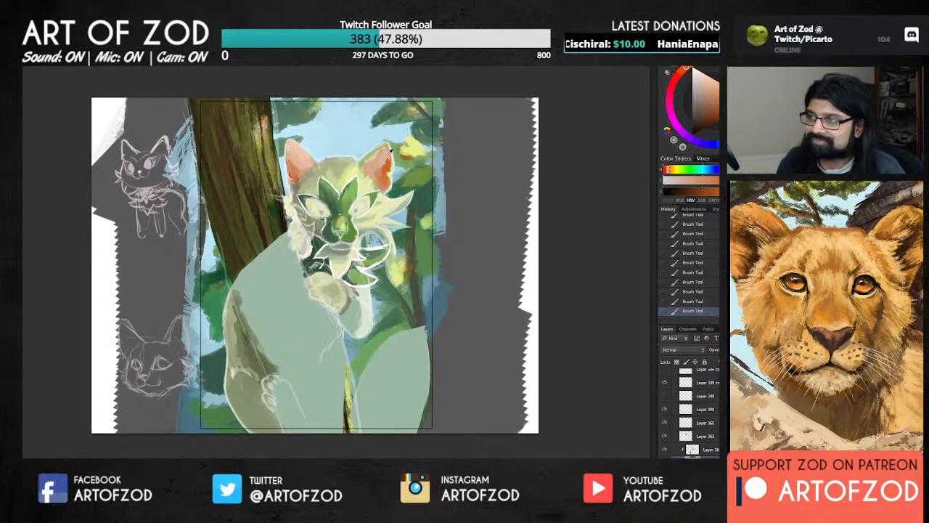
{"action": "left_click", "coordinate": [706, 86]}
{"action": "left_click", "coordinate": [707, 76]}
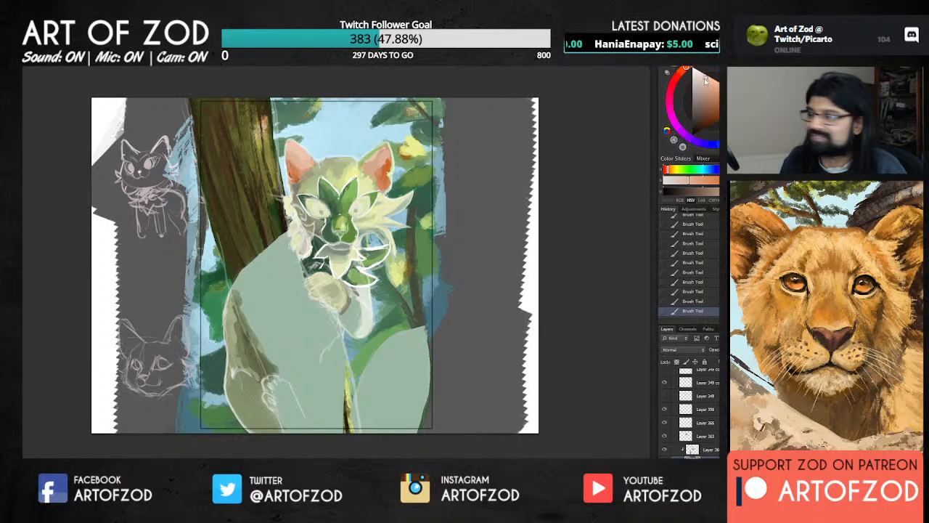
{"action": "left_click_drag", "start_coordinate": [386, 153], "coordinate": [381, 168]}
{"action": "left_click", "coordinate": [387, 157], "text": "alt"}
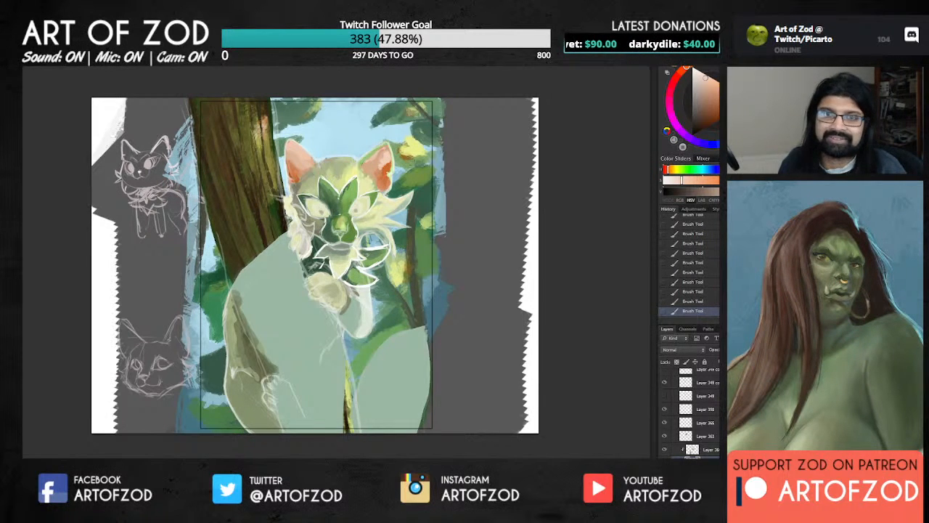
{"action": "left_click", "coordinate": [699, 69]}
{"action": "left_click", "coordinate": [712, 79]}
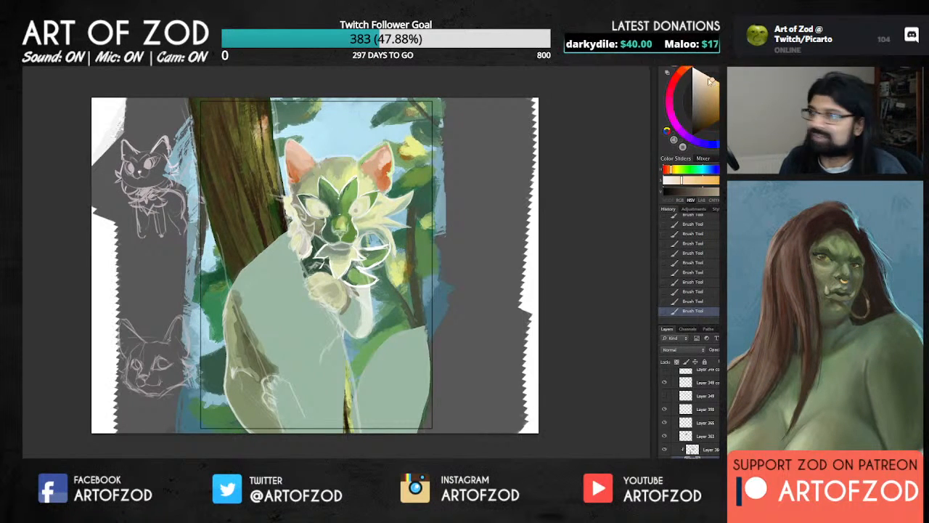
{"action": "left_click_drag", "start_coordinate": [408, 143], "coordinate": [411, 148]}
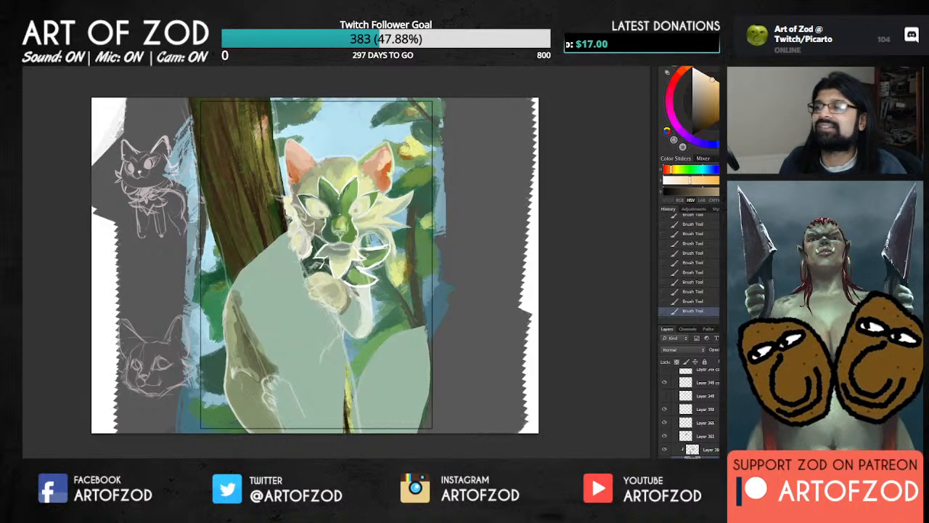
Deepen the shadow in the lower hollow of the sunlit ear with sampled orange-brown and reddish-brown tones.
{"action": "left_click", "coordinate": [390, 167], "text": "alt"}
{"action": "left_click_drag", "start_coordinate": [390, 168], "coordinate": [390, 180]}
{"action": "left_click", "coordinate": [389, 181], "text": "alt"}
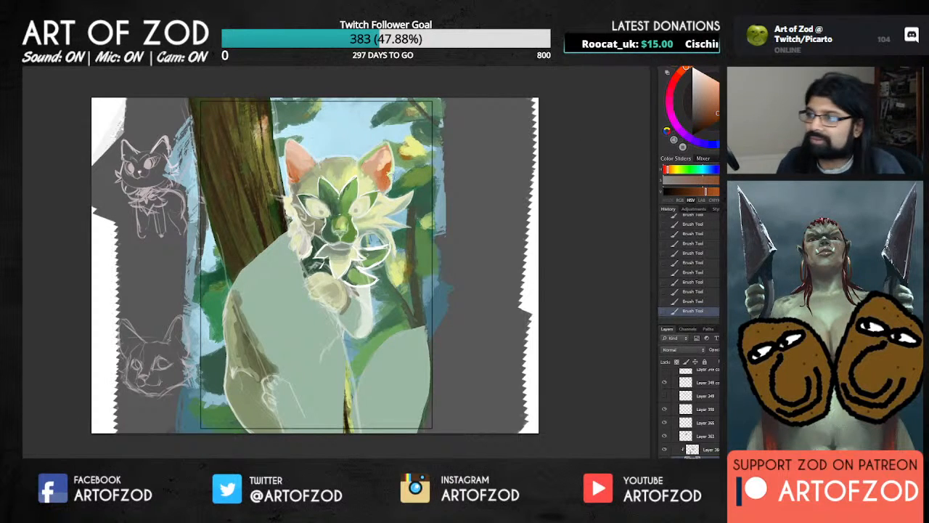
{"action": "left_click", "coordinate": [387, 171], "text": "alt"}
{"action": "left_click", "coordinate": [383, 177], "text": "alt"}
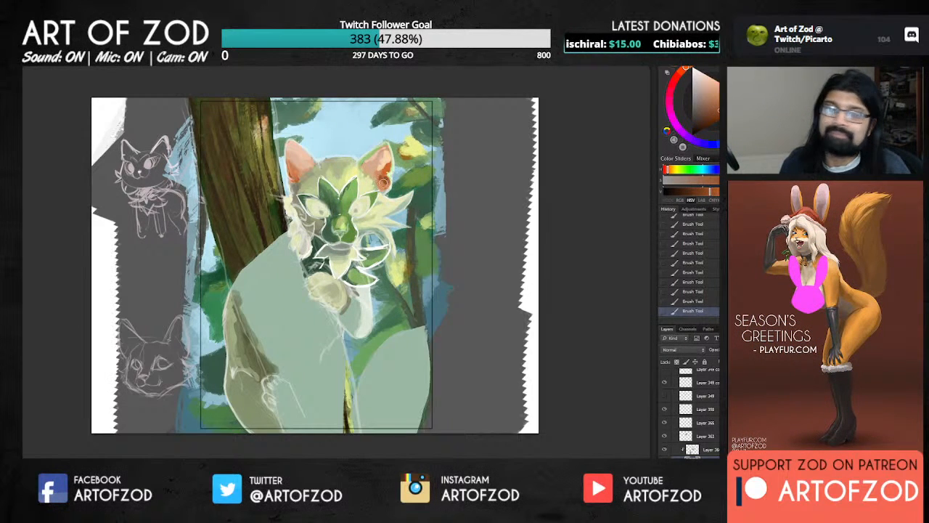
{"action": "left_click", "coordinate": [381, 181], "text": "alt"}
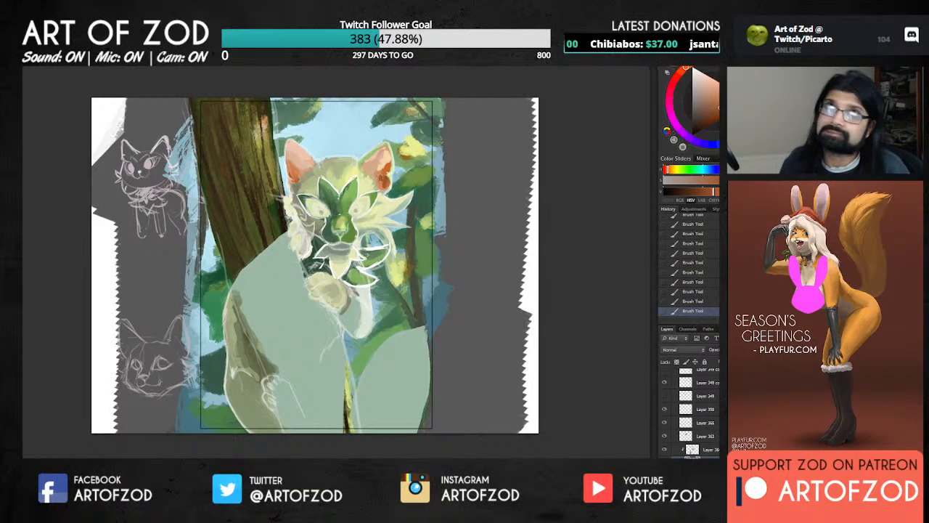
{"action": "left_click", "coordinate": [385, 177], "text": "alt"}
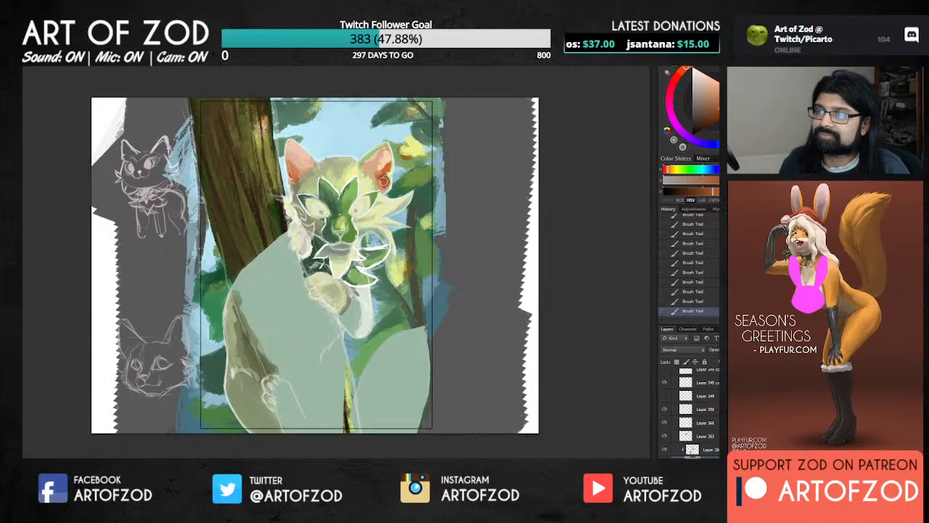
{"action": "left_click", "coordinate": [380, 176], "text": "alt"}
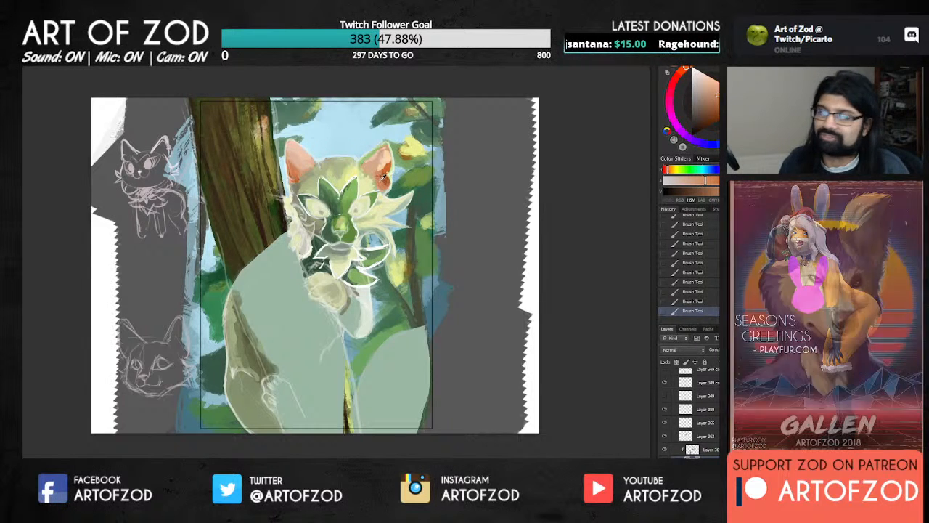
Blend the sunlit ear's peach skin into its orange-brown hollow with tones sampled from the tip and middle.
{"action": "left_click", "coordinate": [386, 150], "text": "alt"}
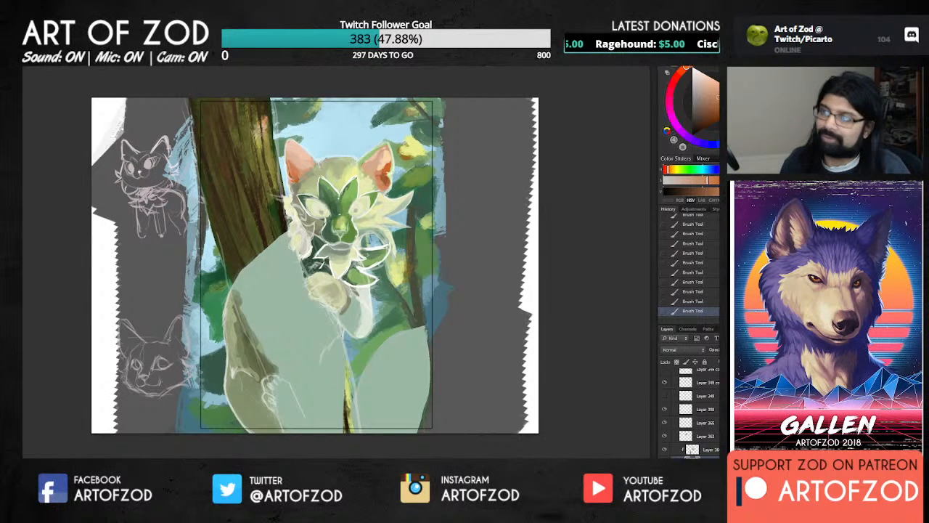
{"action": "left_click", "coordinate": [378, 164], "text": "alt"}
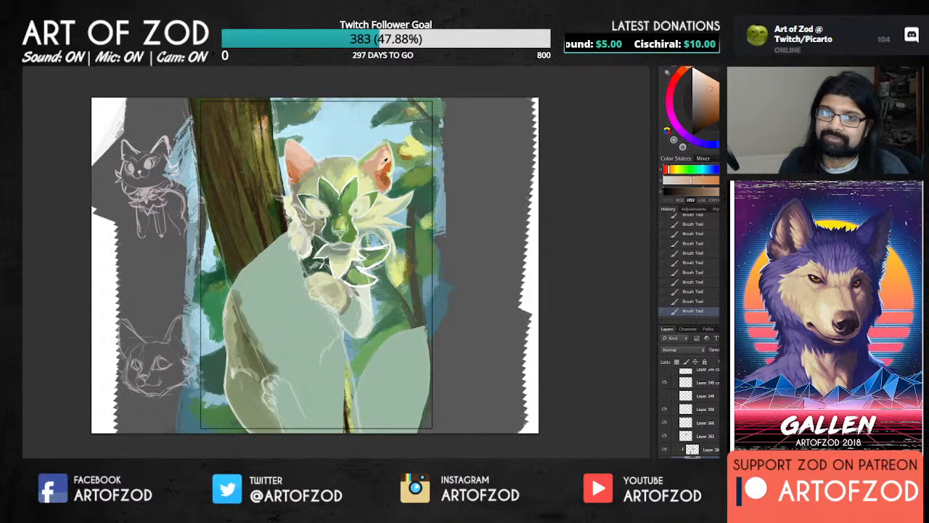
{"action": "left_click", "coordinate": [382, 161], "text": "alt"}
{"action": "left_click", "coordinate": [385, 149], "text": "alt"}
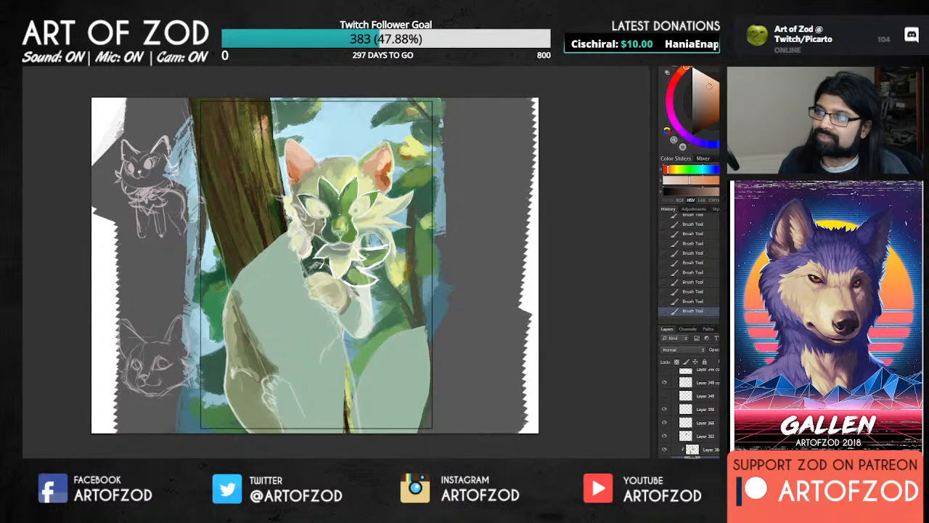
{"action": "left_click", "coordinate": [380, 168], "text": "alt"}
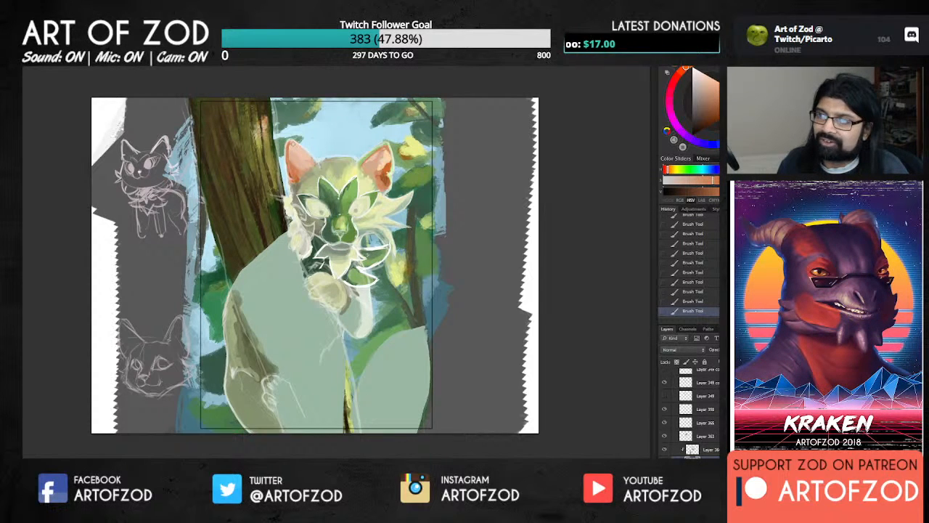
Rim the ear beside the trunk with sampled light green fur and rework its inner skin with peach tones.
{"action": "left_click", "coordinate": [366, 158], "text": "alt"}
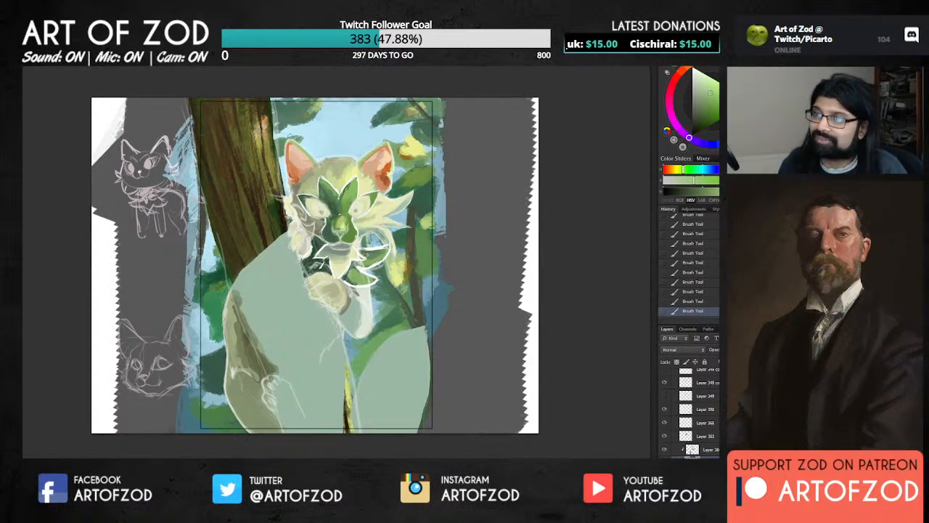
{"action": "left_click", "coordinate": [293, 173], "text": "alt"}
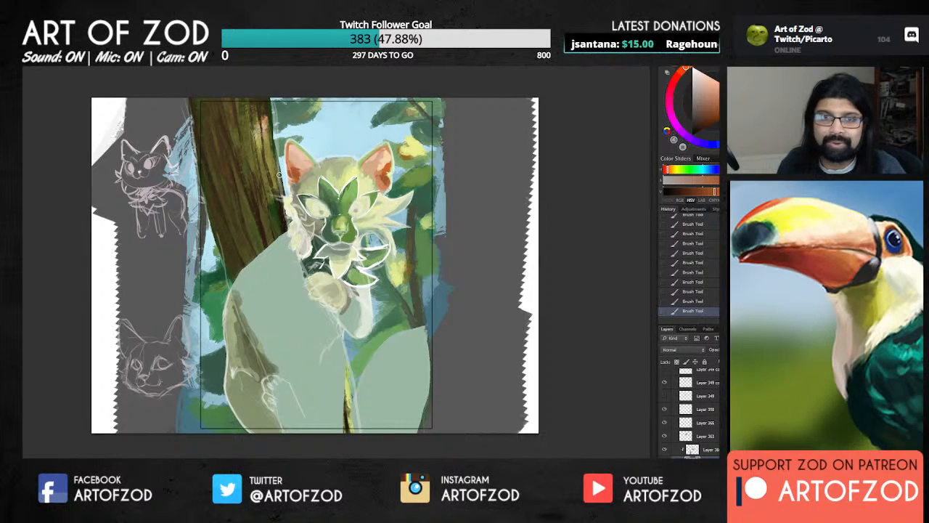
{"action": "left_click", "coordinate": [295, 157], "text": "alt"}
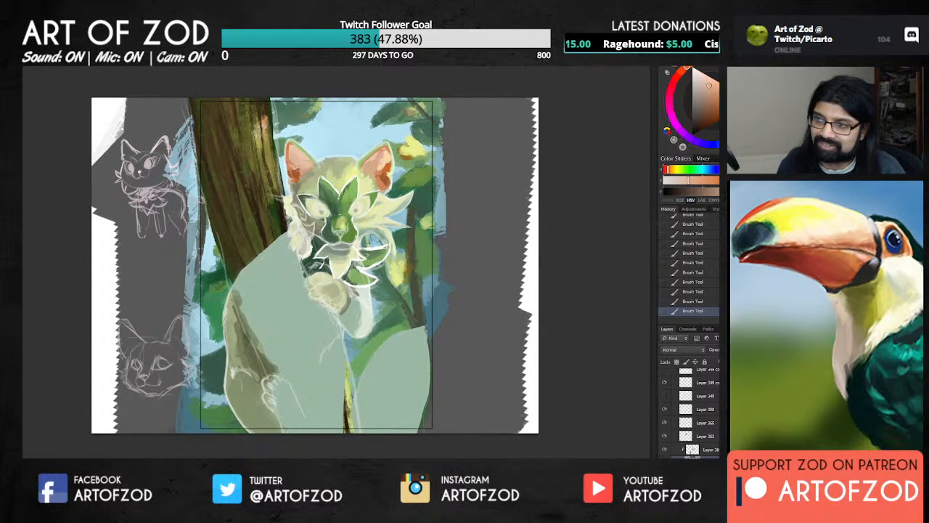
{"action": "left_click", "coordinate": [296, 167], "text": "alt"}
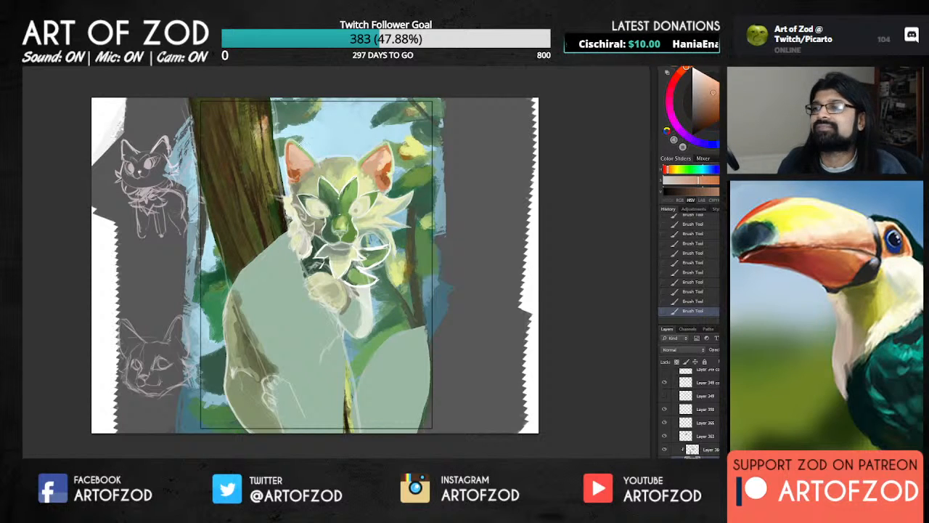
Shade the inner hollow of the ear beside the trunk with sampled orange-brown and peach tones, undoing one stray stroke.
{"action": "left_click", "coordinate": [293, 173], "text": "alt"}
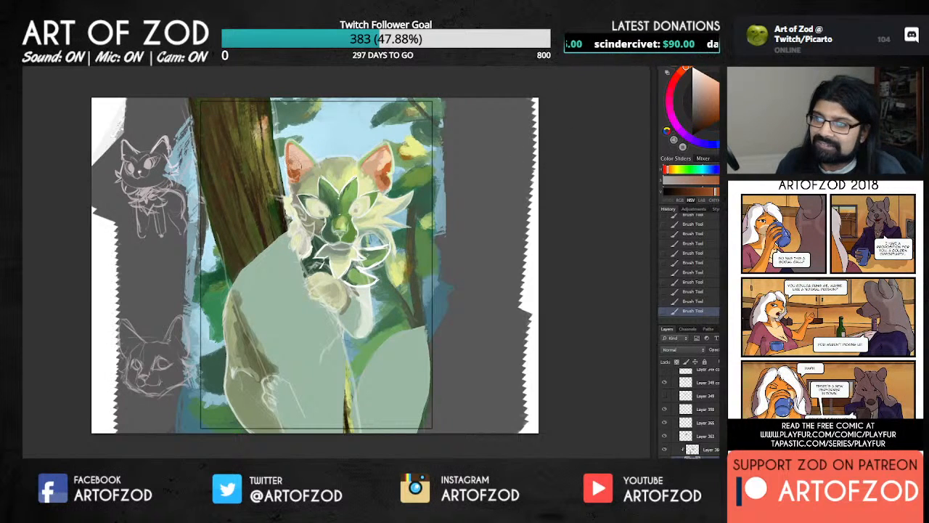
{"action": "left_click", "coordinate": [294, 165], "text": "alt"}
{"action": "left_click", "coordinate": [293, 158], "text": "alt"}
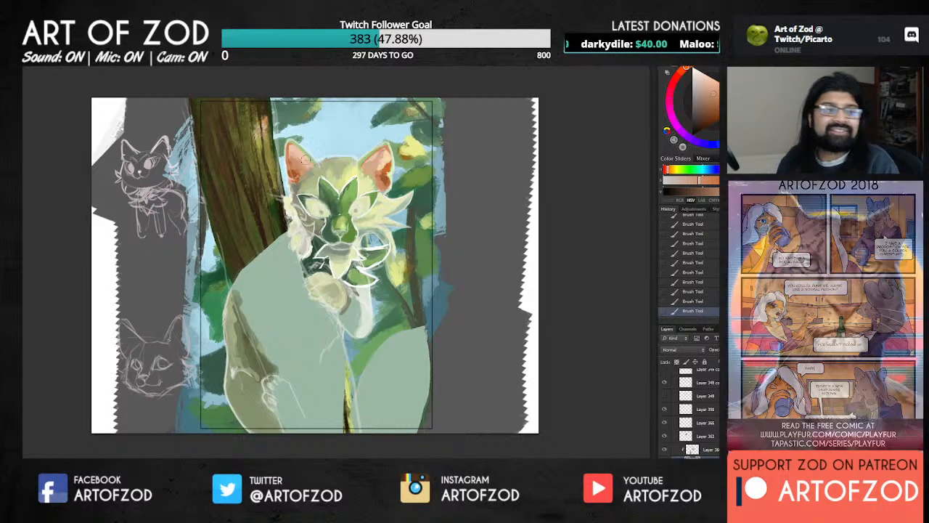
{"action": "key", "text": "ctrl+z"}
{"action": "left_click", "coordinate": [291, 165], "text": "alt"}
{"action": "left_click", "coordinate": [291, 165], "text": "alt"}
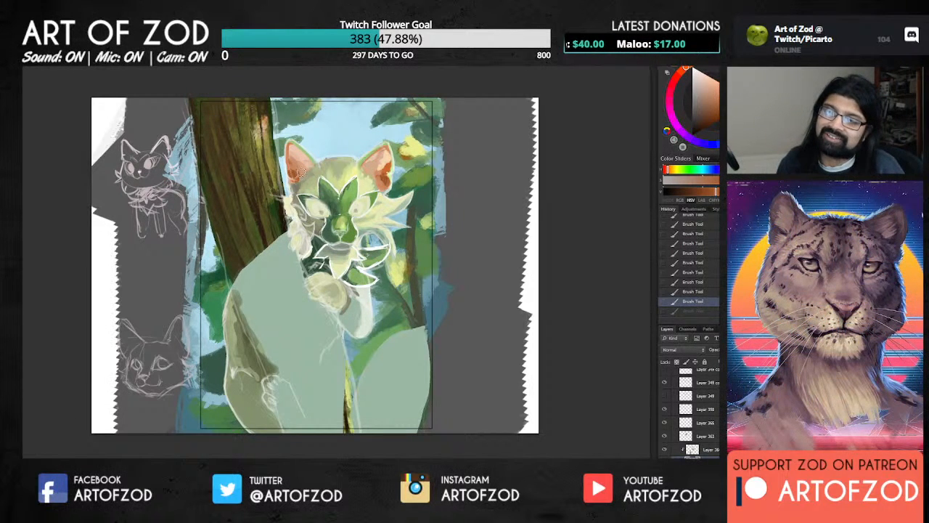
{"action": "left_click_drag", "start_coordinate": [293, 161], "coordinate": [296, 169]}
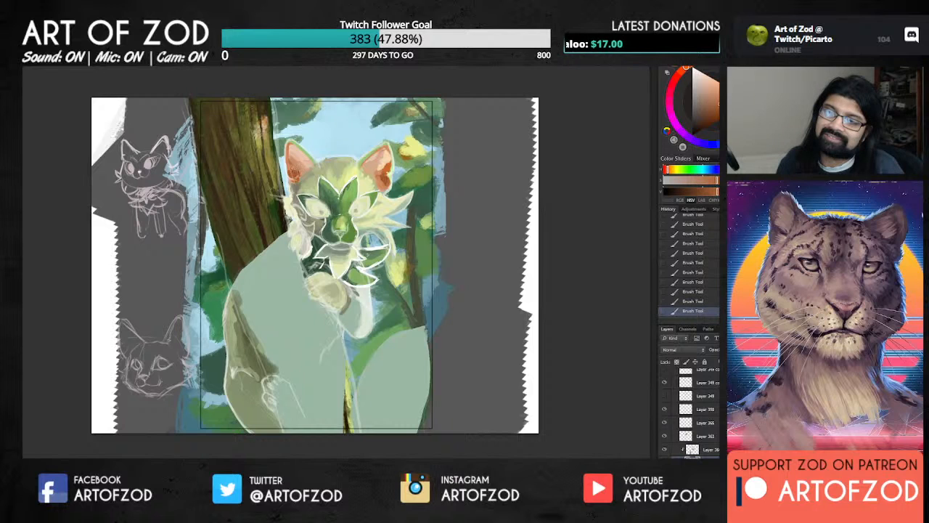
{"action": "left_click", "coordinate": [299, 154], "text": "alt"}
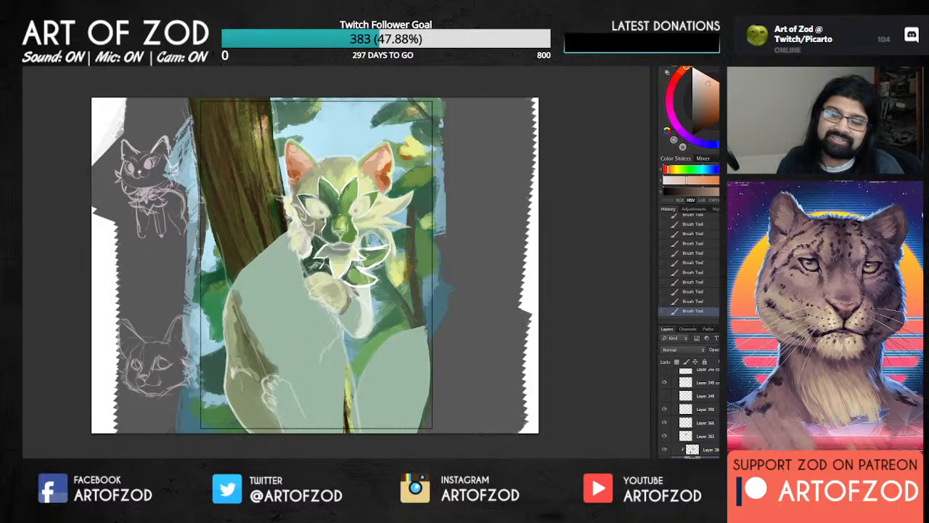
Refine the tip and upper inner skin of the ear beside the trunk with sampled peach and orange-brown tones.
{"action": "left_click", "coordinate": [297, 154], "text": "alt"}
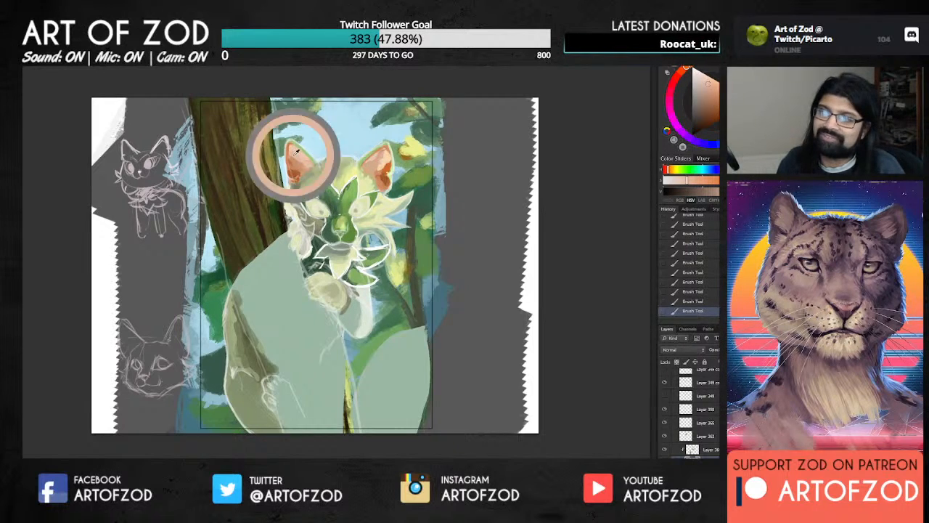
{"action": "left_click", "coordinate": [298, 154], "text": "alt"}
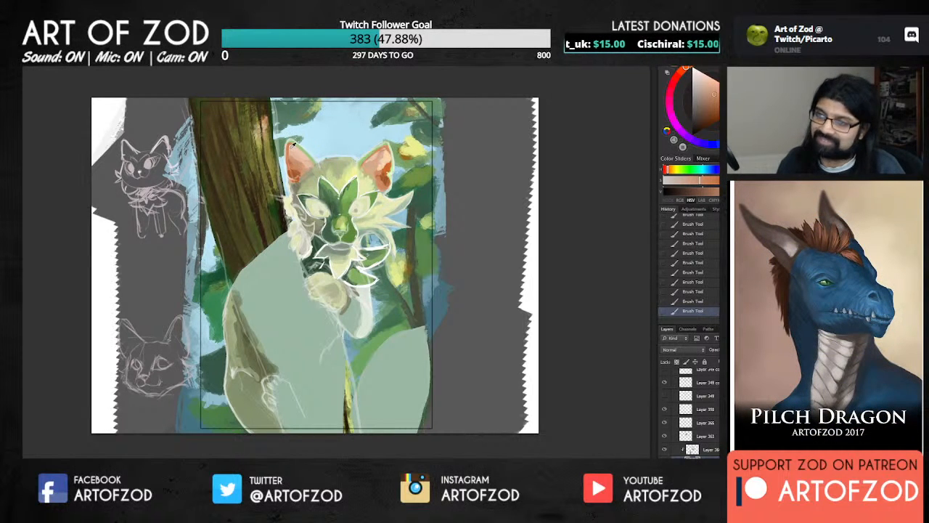
{"action": "left_click", "coordinate": [290, 149], "text": "alt"}
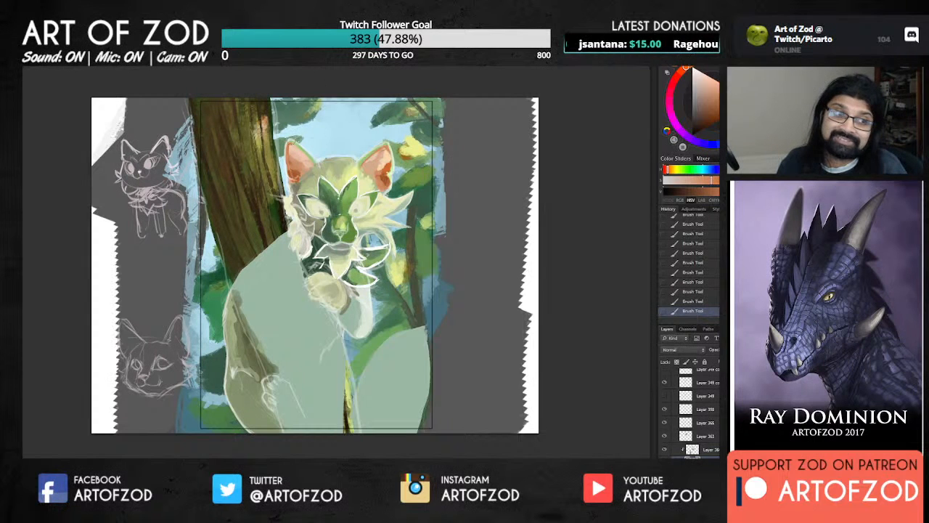
{"action": "left_click", "coordinate": [290, 146], "text": "alt"}
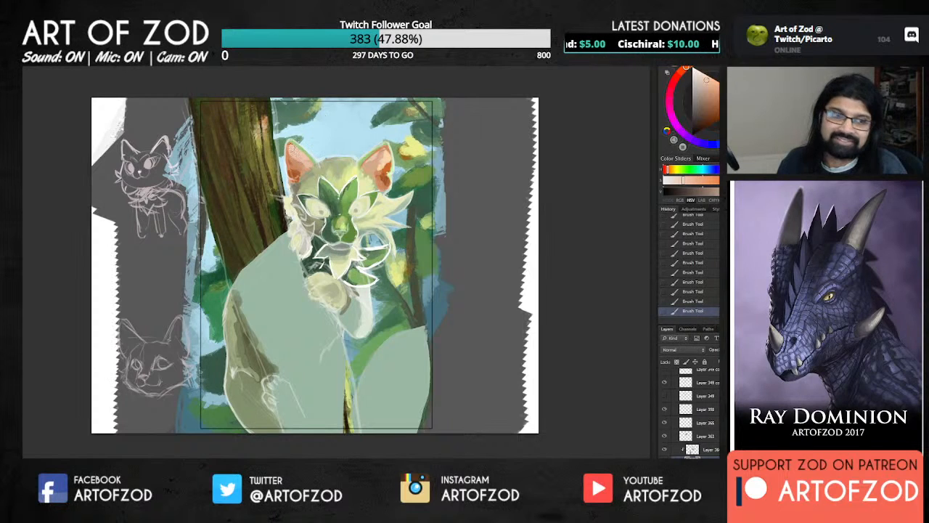
{"action": "left_click", "coordinate": [294, 148], "text": "alt"}
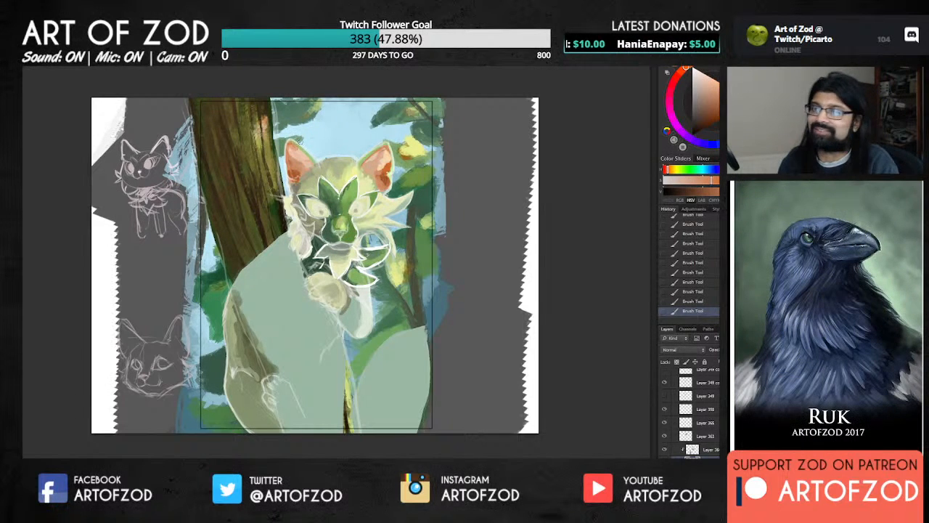
Undo the last two brush strokes on the ear beside the trunk for comparison and restore them.
{"action": "key", "text": "ctrl+alt+z"}
{"action": "key", "text": "ctrl+alt+z"}
{"action": "left_click", "coordinate": [298, 145], "text": "alt"}
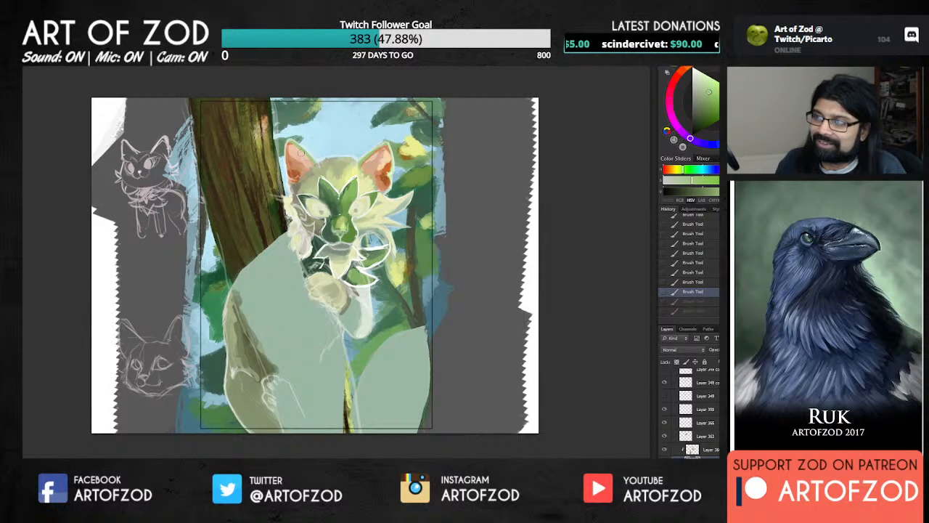
{"action": "key", "text": "ctrl+shift+z"}
{"action": "key", "text": "ctrl+shift+z"}
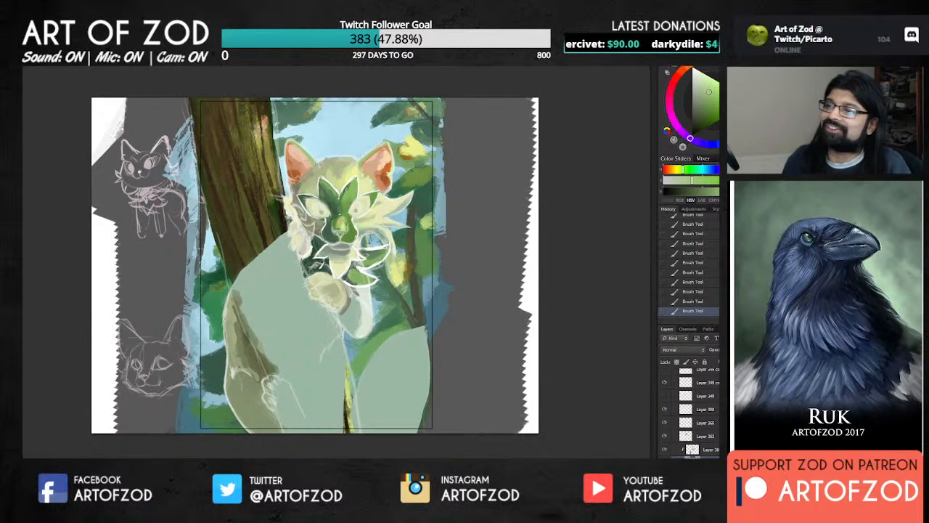
Touch up the fur around the trunk-side ear's rim and base with sampled pale yellow, olive and light green tones.
{"action": "left_click", "coordinate": [353, 170], "text": "alt"}
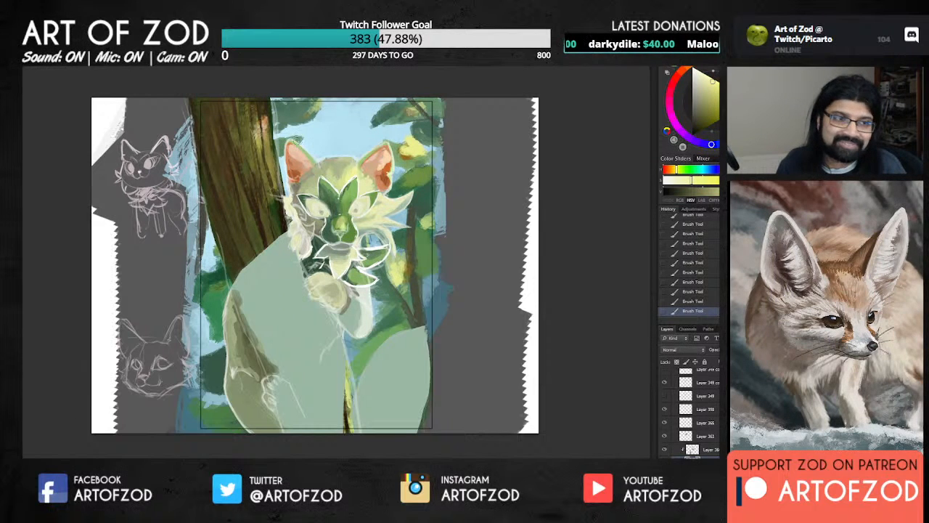
{"action": "left_click", "coordinate": [309, 151], "text": "alt"}
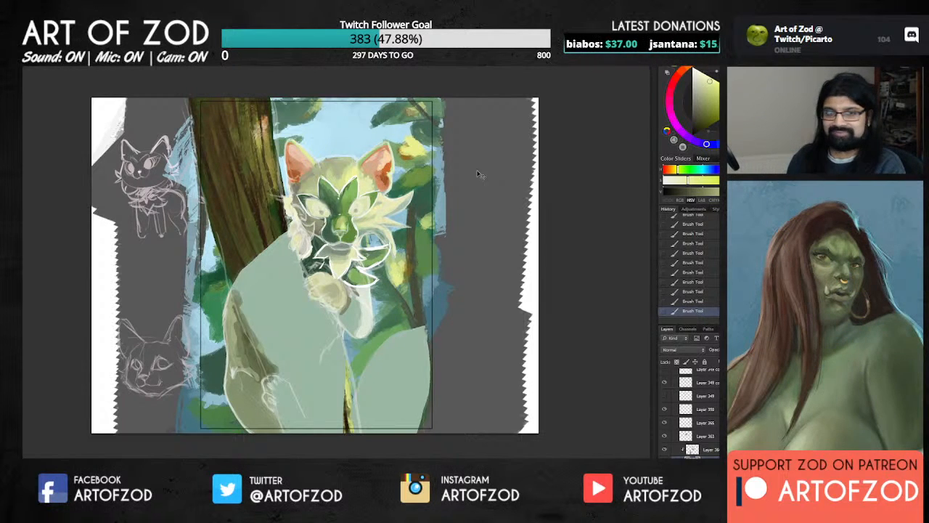
{"action": "left_click", "coordinate": [297, 186], "text": "alt"}
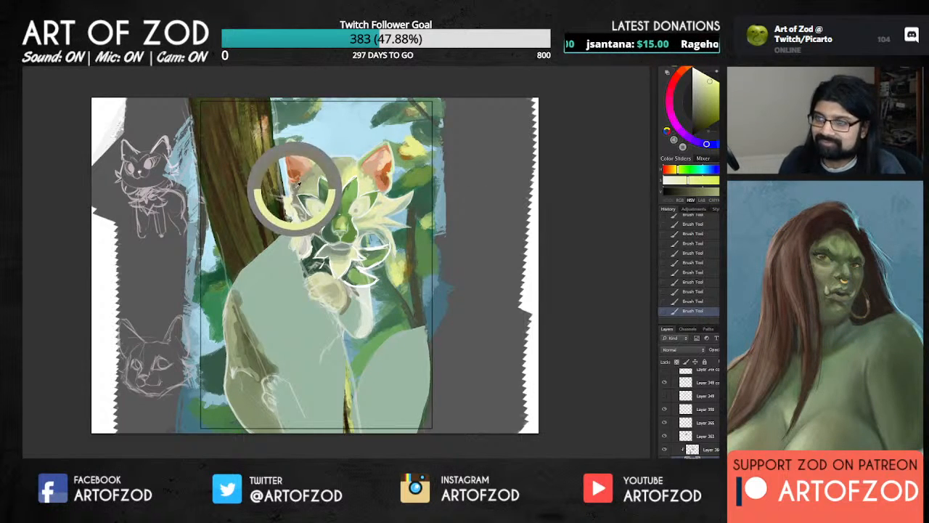
{"action": "left_click", "coordinate": [298, 187], "text": "alt"}
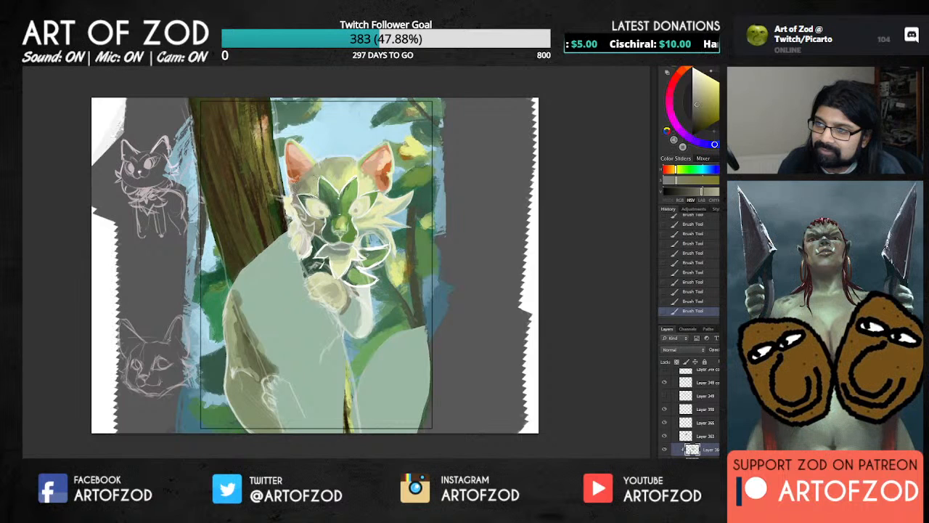
{"action": "left_click", "coordinate": [315, 186], "text": "alt"}
{"action": "left_click", "coordinate": [315, 187], "text": "alt"}
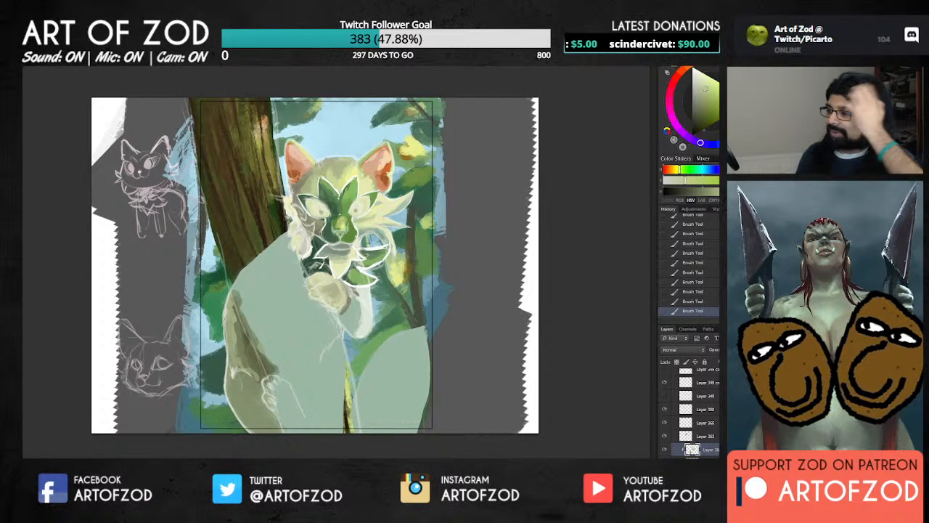
Hide the layer holding the white outlines around the leaves on the upper part of the mask.
{"action": "scroll", "coordinate": [669, 416], "scroll_direction": "up", "scroll_amount": 2}
{"action": "scroll", "coordinate": [666, 407], "scroll_direction": "up", "scroll_amount": 5}
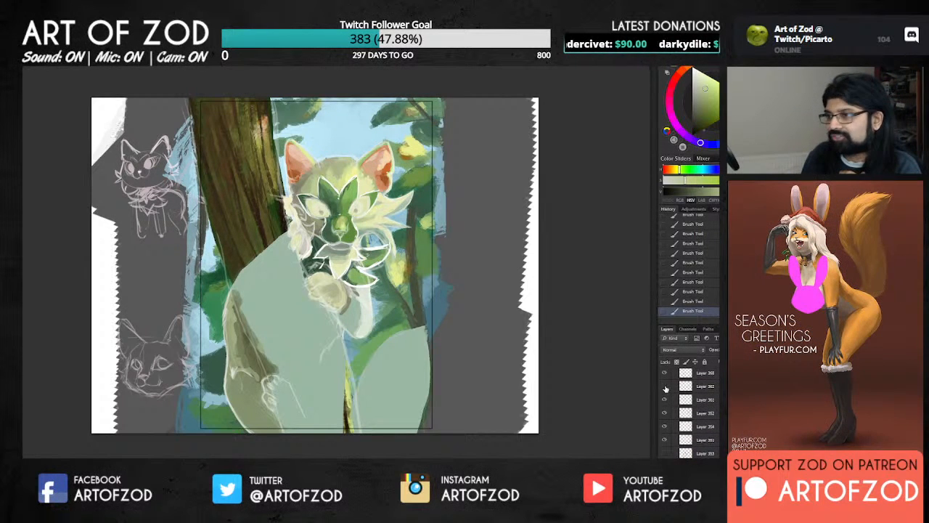
{"action": "left_click", "coordinate": [664, 386]}
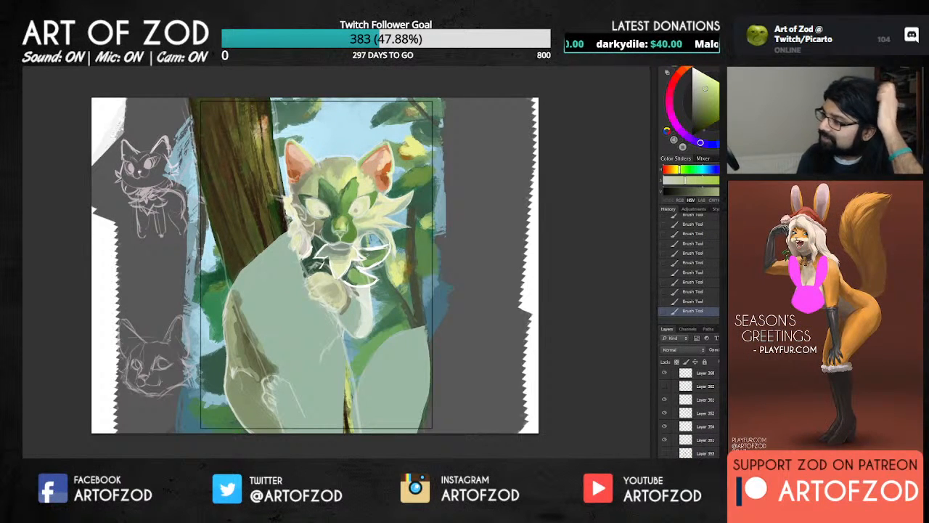
{"action": "scroll", "coordinate": [678, 407], "scroll_direction": "up", "scroll_amount": 4}
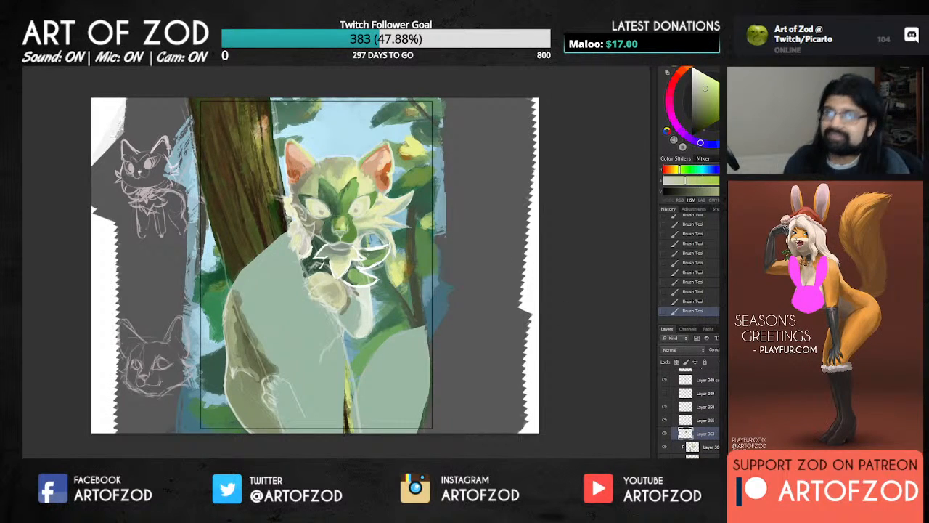
Undo one stroke and touch up the upper edge of the central mask leaf with sampled light and mid greens.
{"action": "left_click", "coordinate": [322, 184], "text": "alt"}
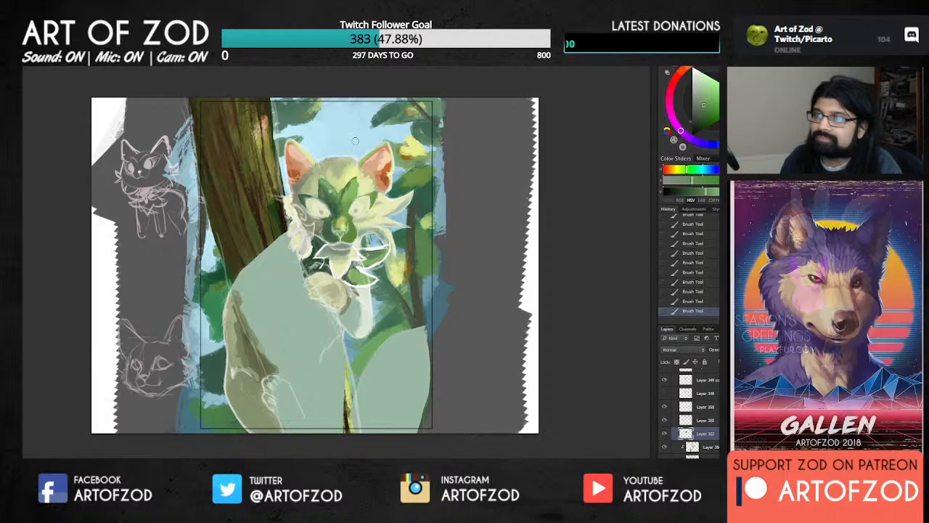
{"action": "key", "text": "ctrl+z"}
{"action": "left_click", "coordinate": [357, 188], "text": "alt"}
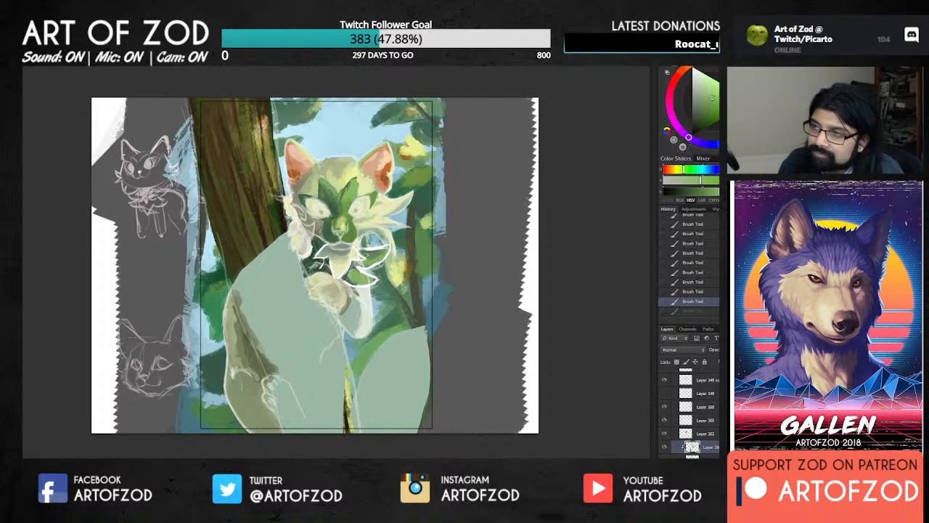
{"action": "left_click", "coordinate": [343, 191], "text": "alt"}
{"action": "left_click_drag", "start_coordinate": [344, 190], "coordinate": [350, 190]}
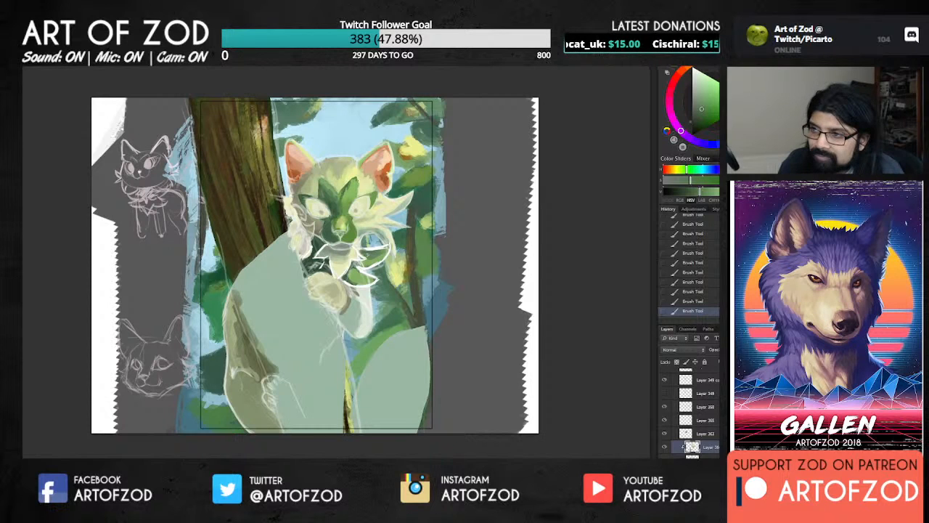
Rework the mask leaves above both eyes with sampled greens and erase stray paint near the sunlit ear's base.
{"action": "left_click", "coordinate": [323, 187], "text": "alt"}
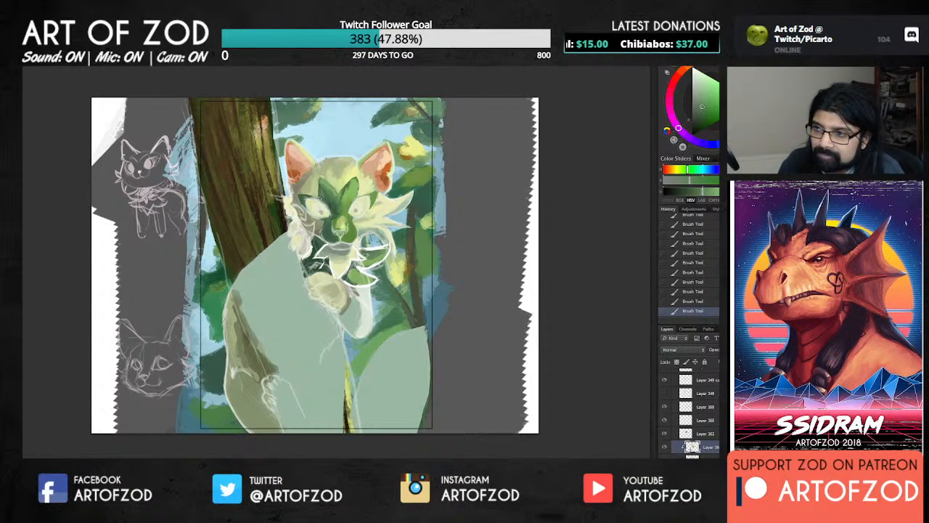
{"action": "left_click", "coordinate": [360, 195], "text": "alt"}
{"action": "left_click_drag", "start_coordinate": [366, 196], "coordinate": [376, 192]}
{"action": "left_click", "coordinate": [371, 194], "text": "alt"}
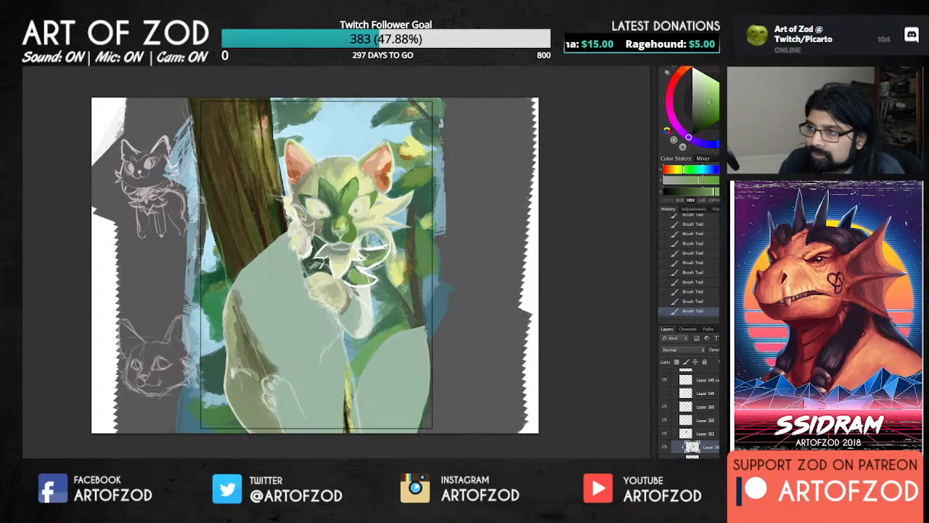
{"action": "left_click_drag", "start_coordinate": [385, 172], "coordinate": [381, 179]}
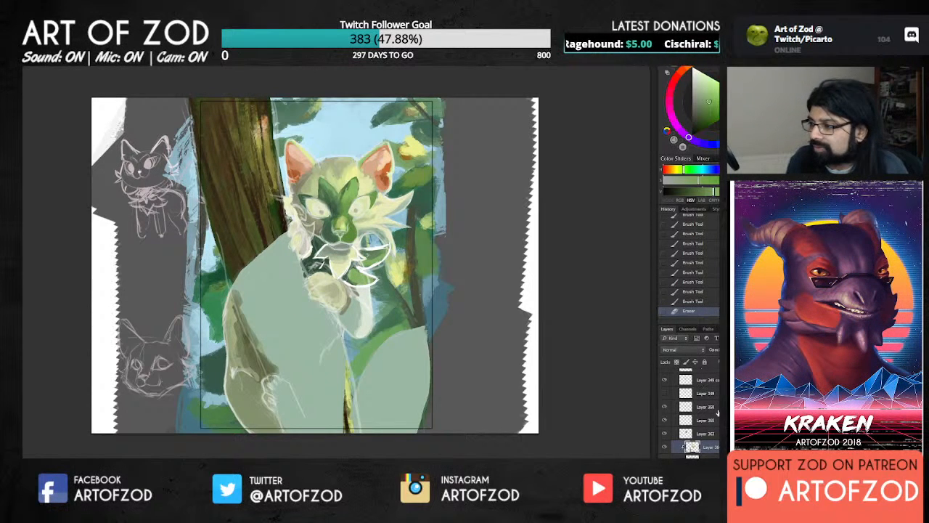
Reshape both upper sides of the central mask leaf with sampled green strokes and pale yellow forehead fur.
{"action": "left_click", "coordinate": [686, 434]}
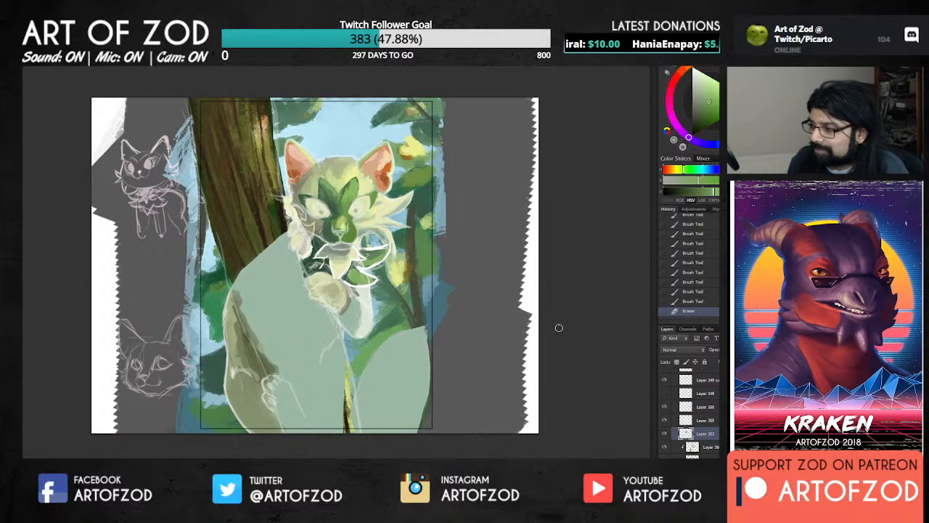
{"action": "left_click", "coordinate": [701, 448]}
{"action": "left_click", "coordinate": [328, 186], "text": "alt"}
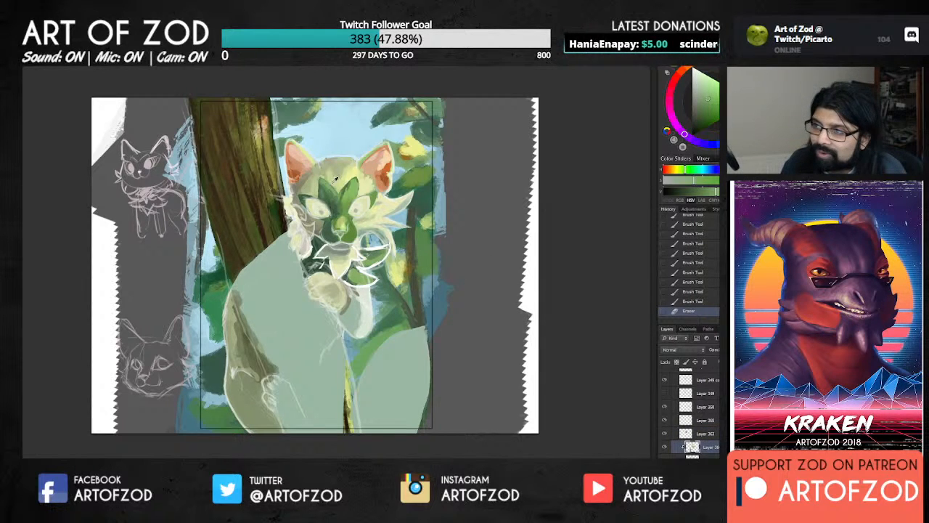
{"action": "left_click_drag", "start_coordinate": [331, 178], "coordinate": [326, 185]}
{"action": "left_click", "coordinate": [329, 182], "text": "alt"}
{"action": "left_click_drag", "start_coordinate": [332, 179], "coordinate": [328, 186]}
{"action": "mouse_move", "coordinate": [347, 178]}
{"action": "left_mouse_down"}
{"action": "mouse_move", "coordinate": [342, 187]}
{"action": "mouse_move", "coordinate": [354, 190]}
{"action": "left_mouse_up"}
{"action": "left_click", "coordinate": [348, 182], "text": "alt"}
{"action": "left_click", "coordinate": [353, 175], "text": "alt"}
{"action": "left_click", "coordinate": [351, 177], "text": "alt"}
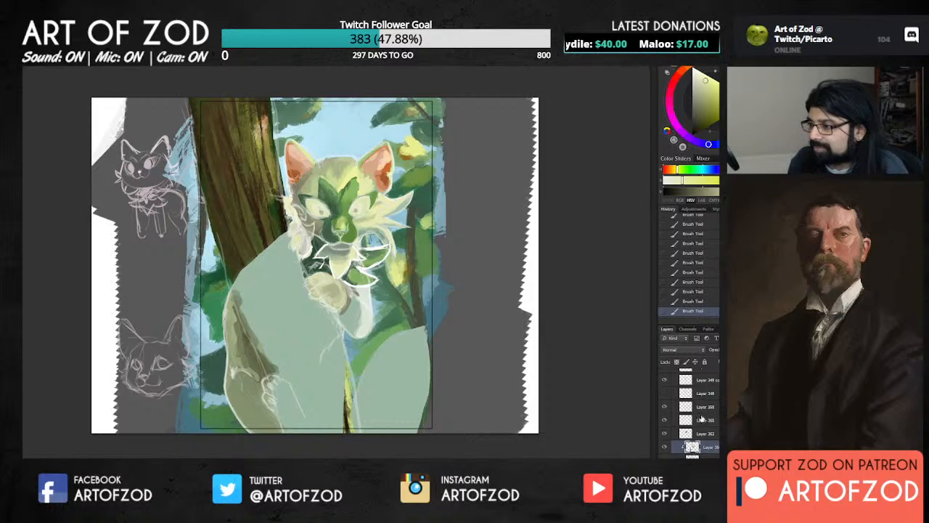
Refine the central leaf's sunlit side on the mask layer with light greens sampled from the leaf.
{"action": "left_click", "coordinate": [695, 431]}
{"action": "left_click", "coordinate": [356, 185], "text": "alt"}
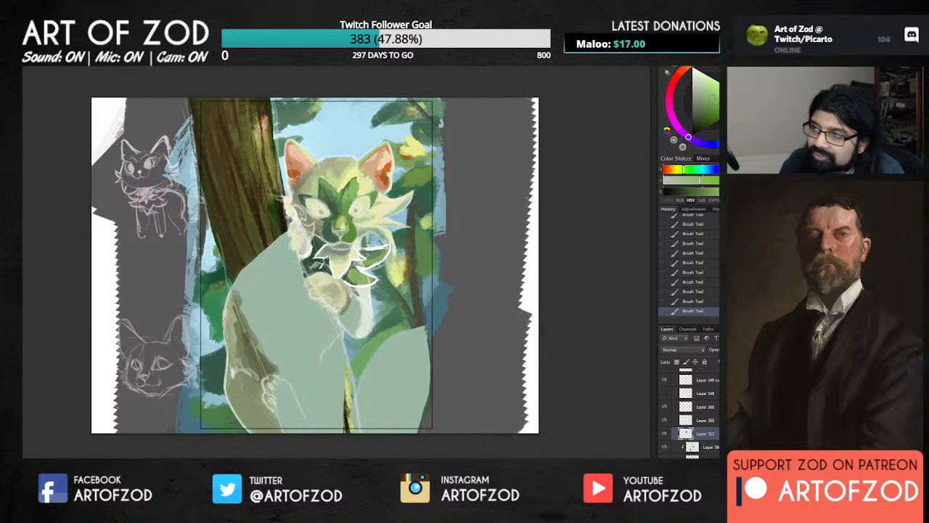
{"action": "left_click", "coordinate": [345, 198], "text": "alt"}
{"action": "left_click", "coordinate": [343, 194], "text": "alt"}
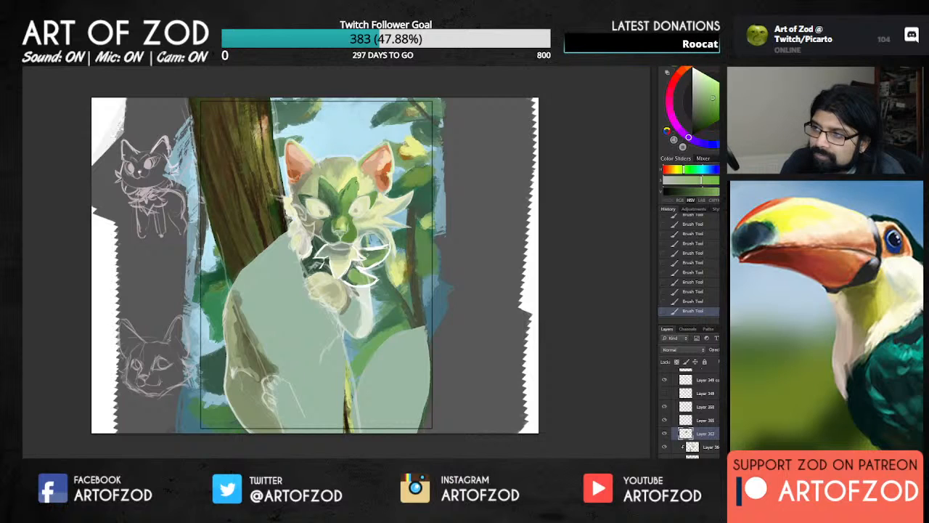
{"action": "left_click", "coordinate": [363, 182], "text": "alt"}
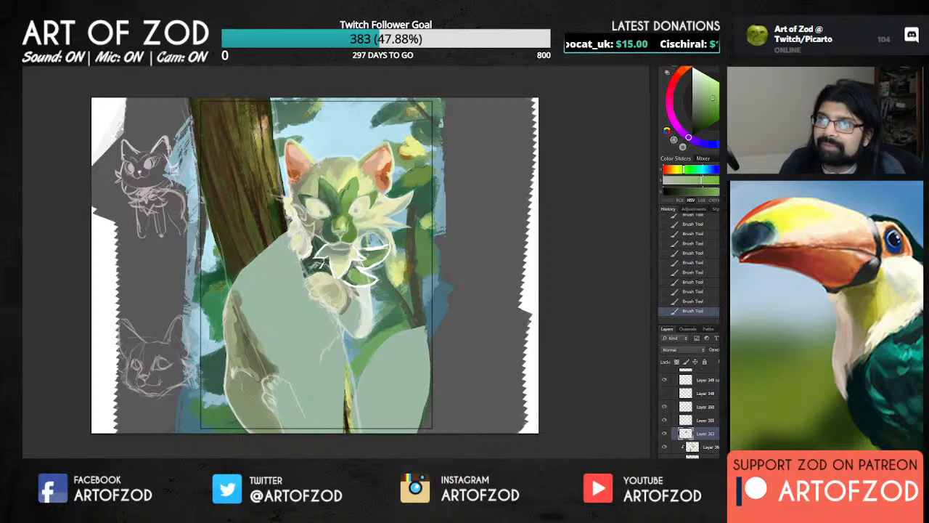
Shade the mask leaves on the trunk side and above the sunlit eye with sampled dark and mid greens.
{"action": "left_click", "coordinate": [322, 180], "text": "alt"}
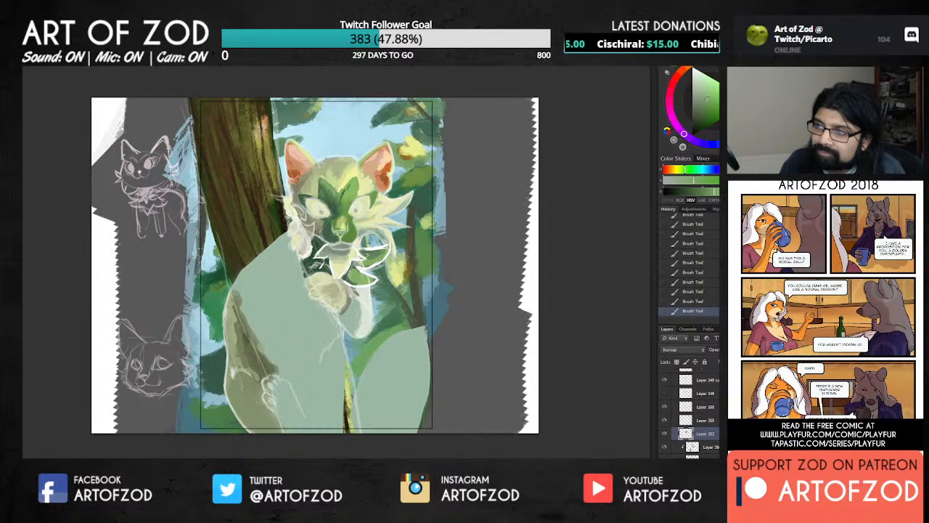
{"action": "left_click", "coordinate": [320, 187], "text": "alt"}
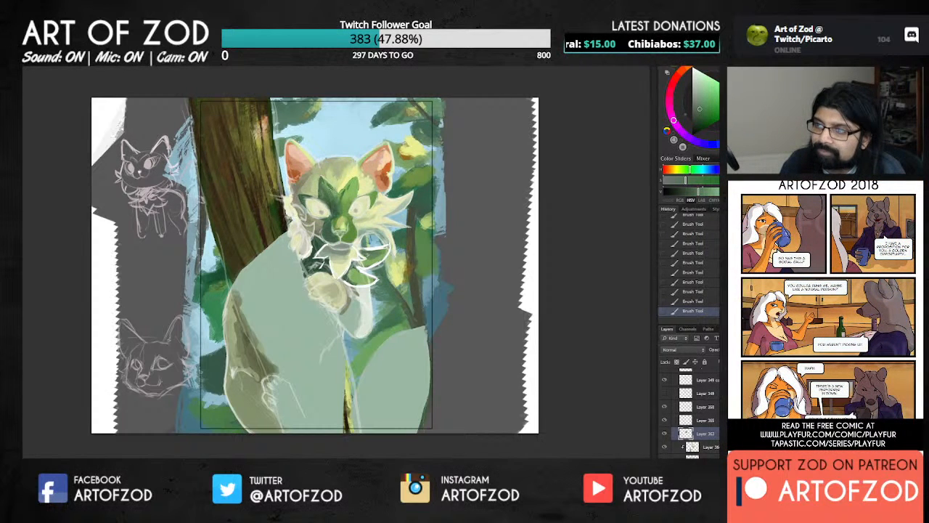
{"action": "left_click", "coordinate": [328, 184], "text": "alt"}
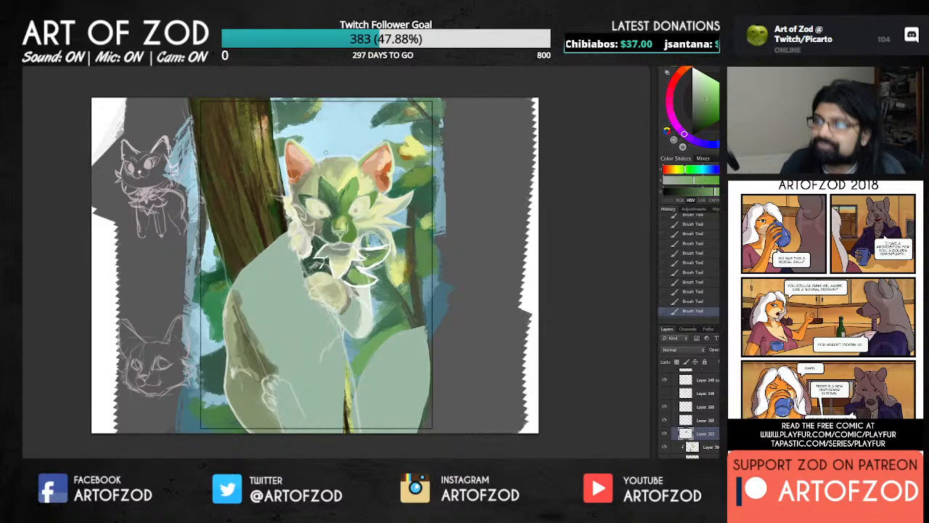
{"action": "left_click", "coordinate": [366, 206], "text": "alt"}
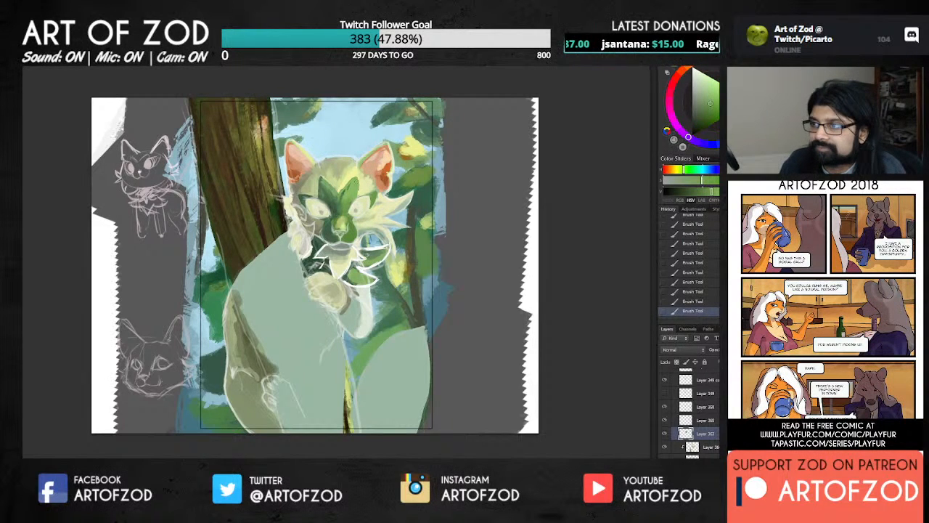
{"action": "left_click", "coordinate": [309, 196], "text": "alt"}
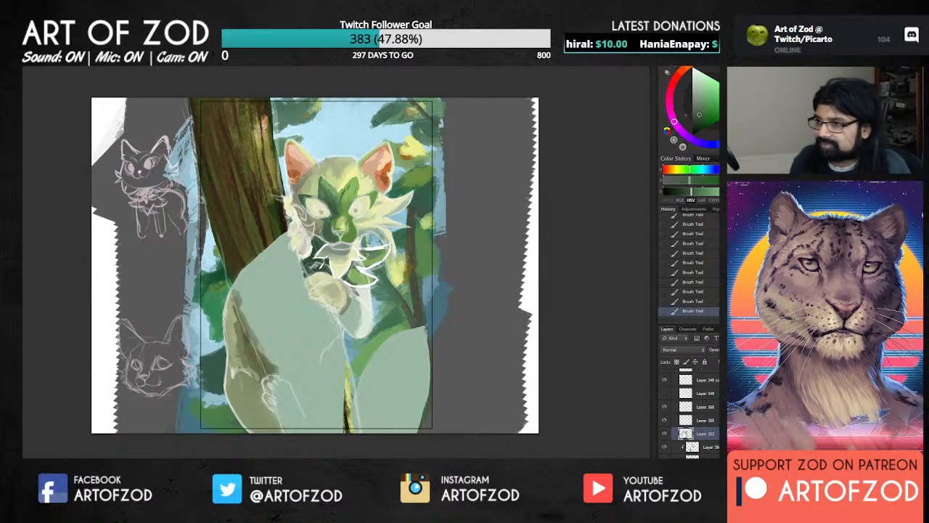
Identify the layer holding the sketched pupils by checking layer visibility, and hide it.
{"action": "left_click", "coordinate": [664, 407]}
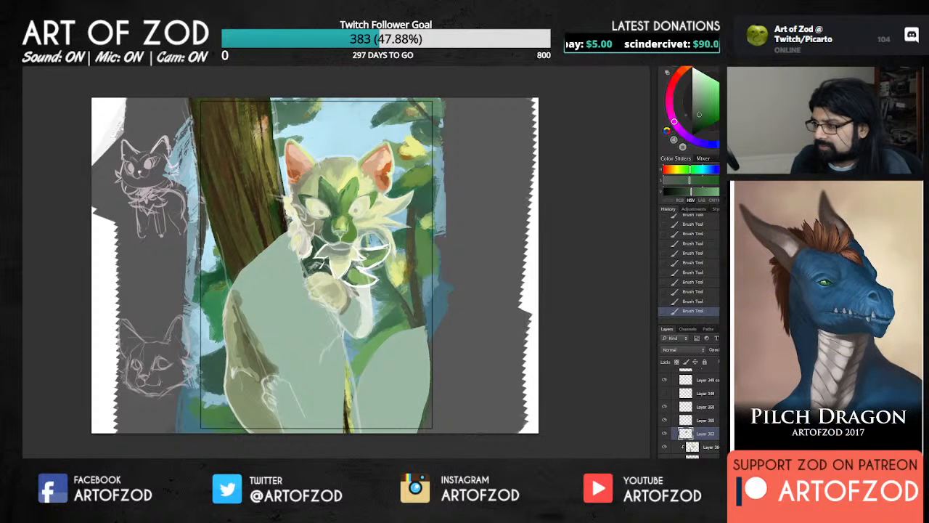
{"action": "scroll", "coordinate": [678, 407], "scroll_direction": "up", "scroll_amount": 2}
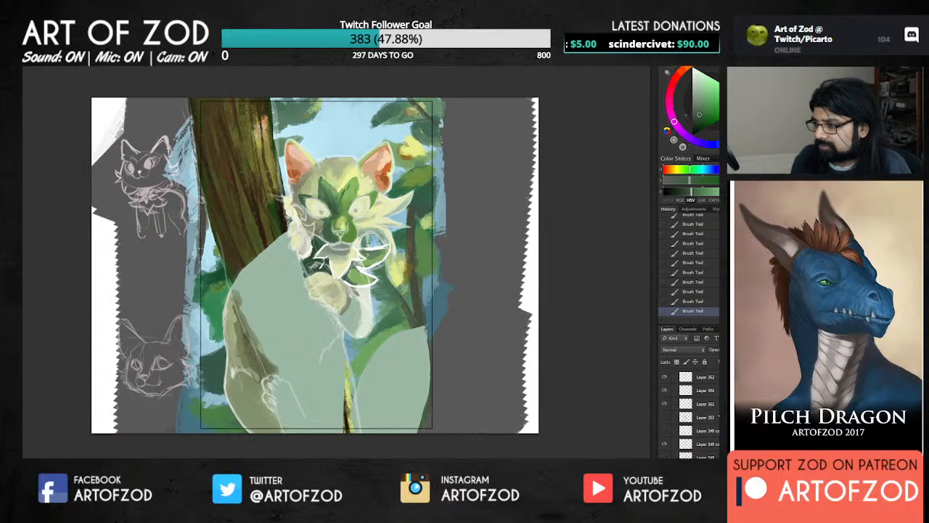
{"action": "left_click", "coordinate": [666, 390]}
{"action": "left_click", "coordinate": [666, 390]}
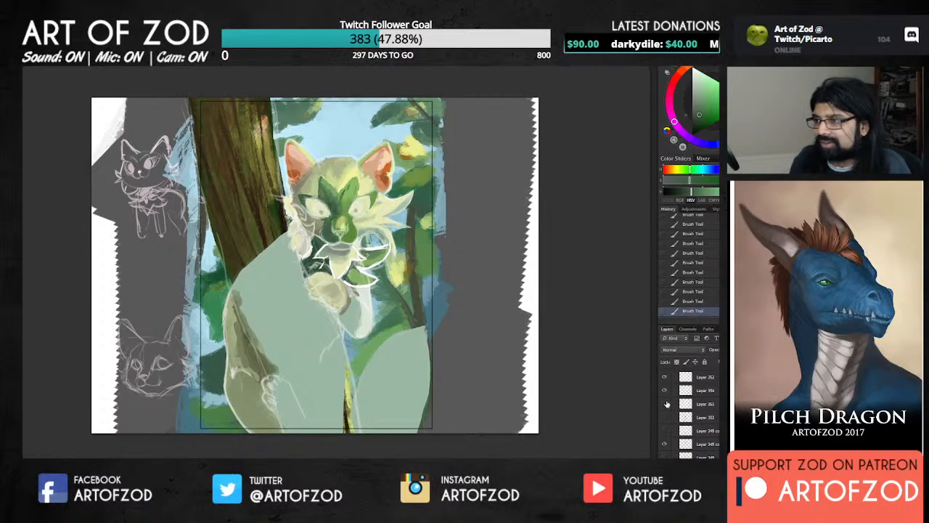
{"action": "left_click", "coordinate": [666, 404]}
{"action": "left_click", "coordinate": [666, 403]}
{"action": "left_click", "coordinate": [665, 404]}
{"action": "left_click", "coordinate": [666, 404]}
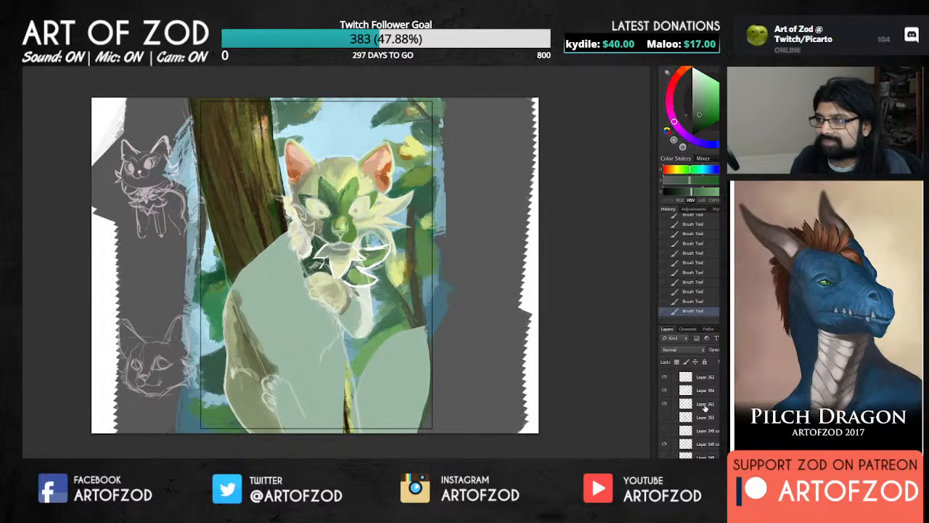
{"action": "left_click", "coordinate": [704, 409]}
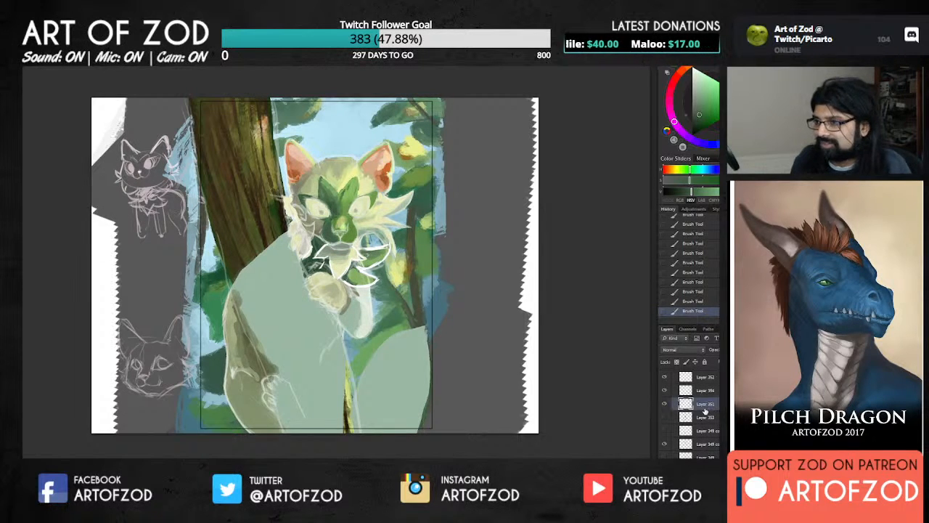
{"action": "left_click", "coordinate": [666, 404]}
{"action": "left_click", "coordinate": [666, 403]}
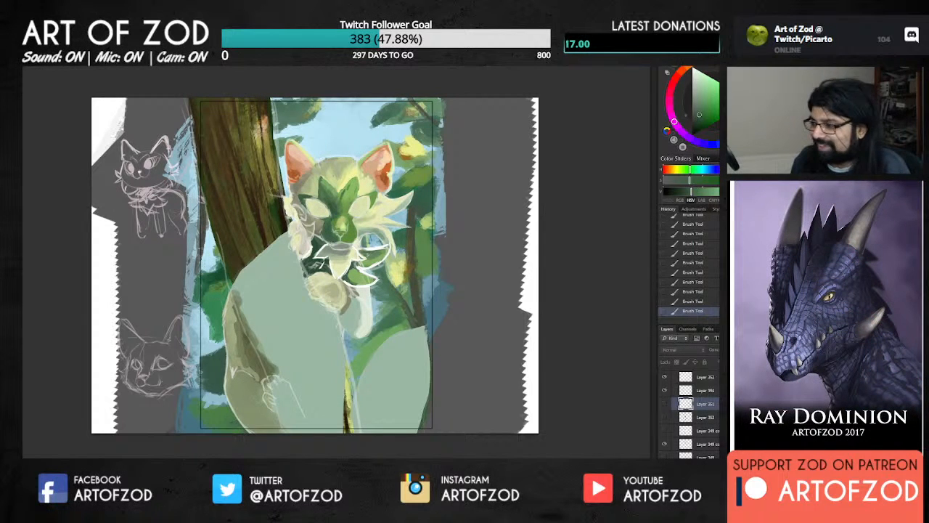
Add a new layer clipped to the eye-shape layer and choose a light pinkish purple for the eyes.
{"action": "scroll", "coordinate": [693, 414], "scroll_direction": "down", "scroll_amount": 6}
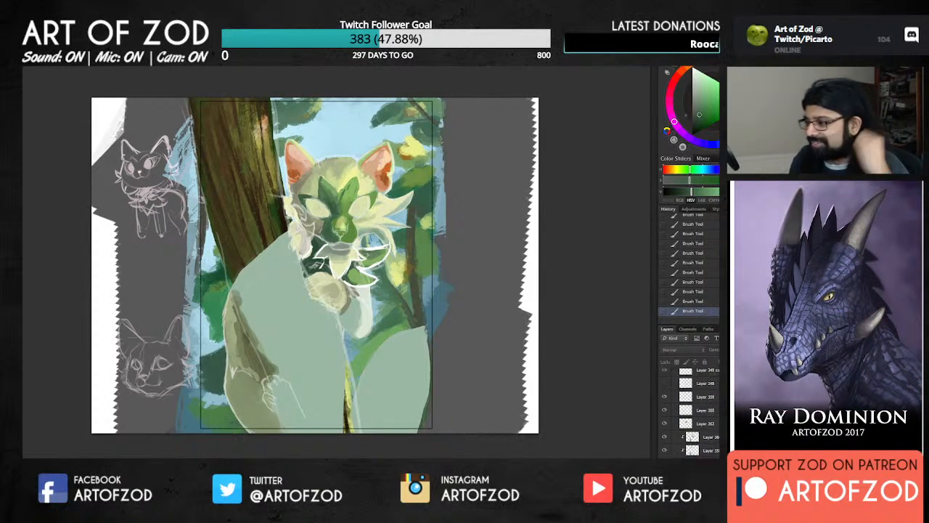
{"action": "scroll", "coordinate": [690, 431], "scroll_direction": "up", "scroll_amount": 1}
{"action": "left_click", "coordinate": [665, 430]}
{"action": "left_click", "coordinate": [664, 430]}
{"action": "left_click", "coordinate": [684, 429]}
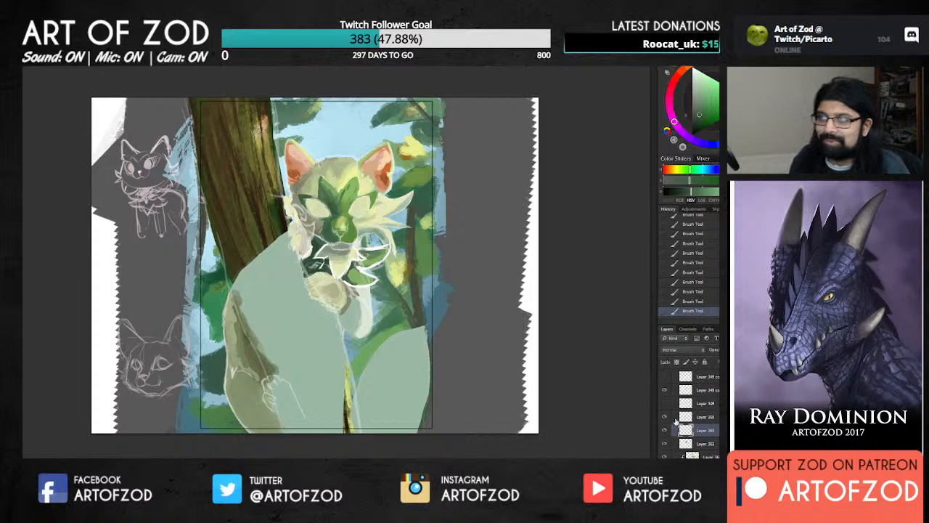
{"action": "left_click", "coordinate": [359, 210], "text": "alt"}
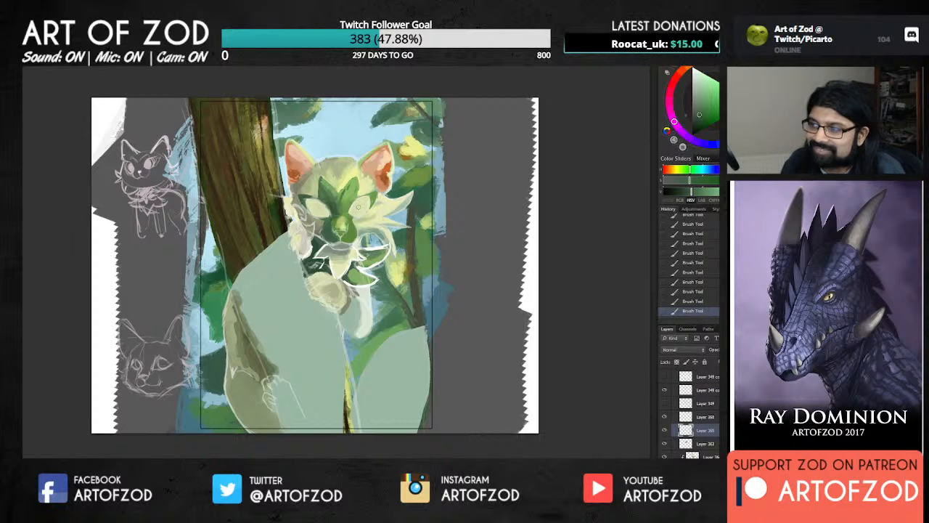
{"action": "left_click", "coordinate": [684, 72]}
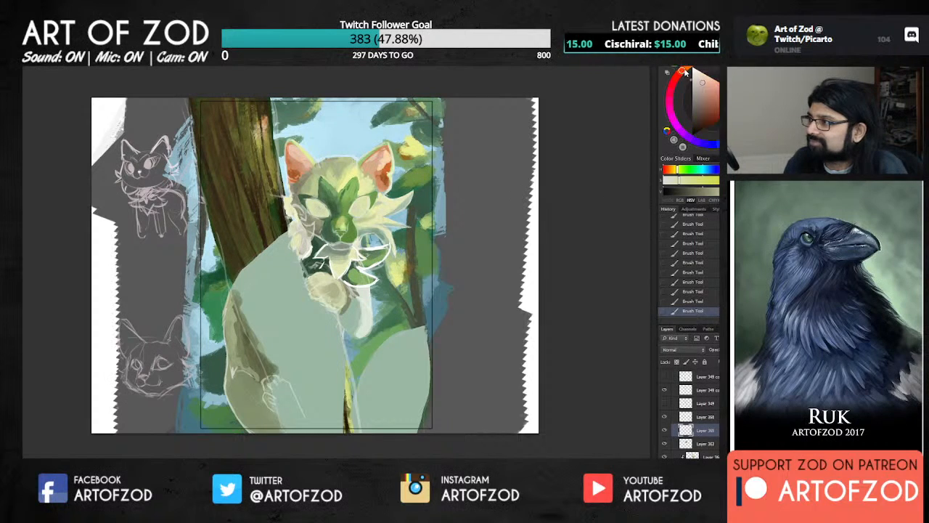
{"action": "mouse_move", "coordinate": [684, 71]}
{"action": "left_mouse_down"}
{"action": "mouse_move", "coordinate": [672, 116]}
{"action": "mouse_move", "coordinate": [702, 92]}
{"action": "left_mouse_up"}
{"action": "key", "text": "ctrl+alt+shift+n"}
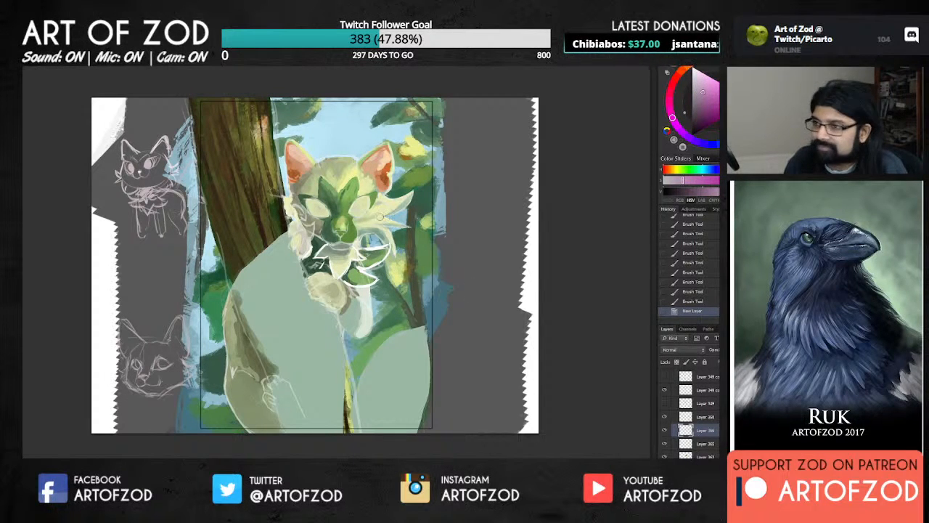
{"action": "key", "text": "ctrl+alt+g"}
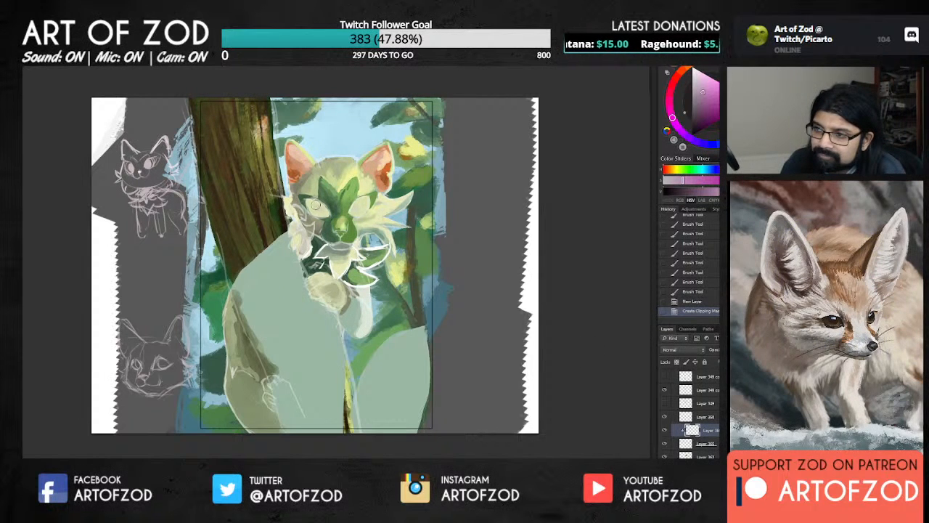
Paint both of the cat's eyes solid light purple on the clipped layer.
{"action": "left_click_drag", "start_coordinate": [315, 204], "coordinate": [319, 210]}
{"action": "left_click_drag", "start_coordinate": [320, 203], "coordinate": [318, 209]}
{"action": "left_click_drag", "start_coordinate": [319, 204], "coordinate": [322, 210]}
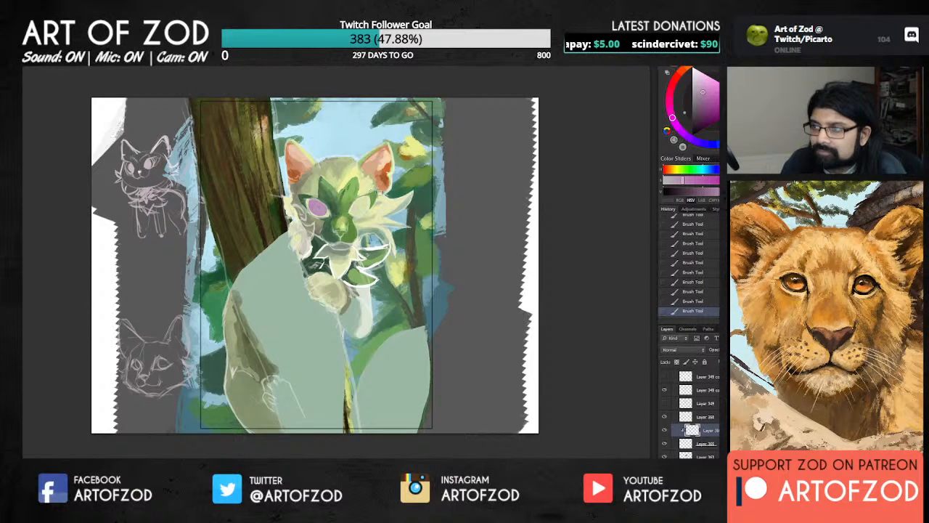
{"action": "mouse_move", "coordinate": [355, 202]}
{"action": "left_mouse_down"}
{"action": "mouse_move", "coordinate": [360, 209]}
{"action": "mouse_move", "coordinate": [364, 201]}
{"action": "left_mouse_up"}
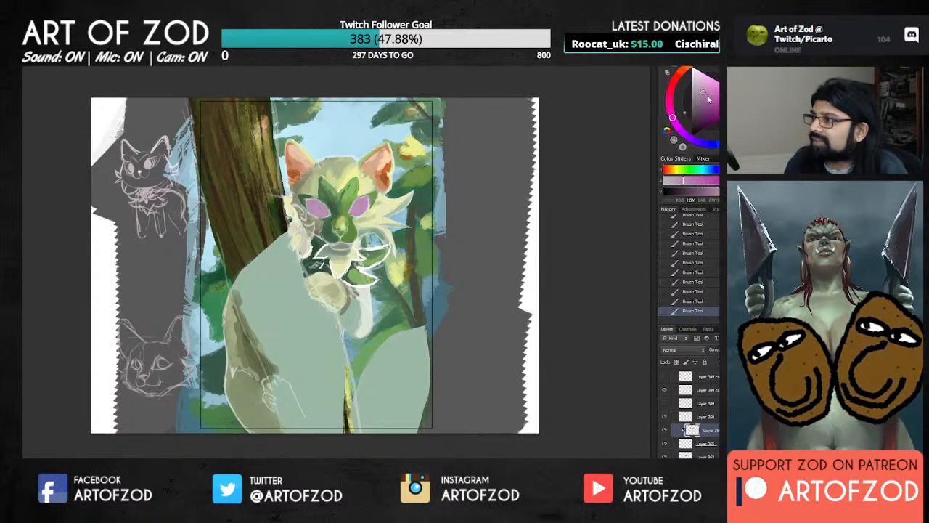
Try painting dark purple pupils directly on the purple eye layer.
{"action": "left_click", "coordinate": [697, 123]}
{"action": "left_click_drag", "start_coordinate": [697, 123], "coordinate": [698, 127]}
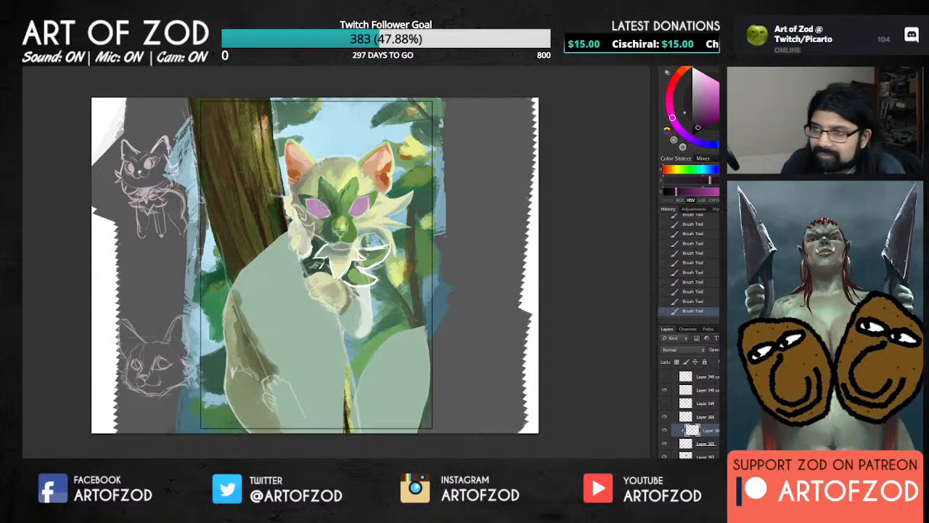
{"action": "left_click_drag", "start_coordinate": [319, 203], "coordinate": [357, 207]}
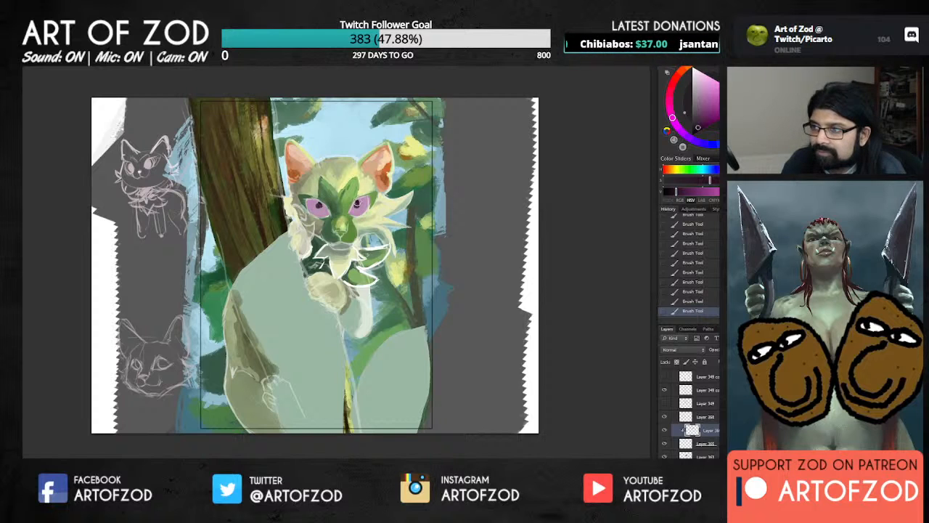
{"action": "key", "text": "ctrl+alt+z"}
{"action": "key", "text": "ctrl+alt+z"}
{"action": "key", "text": "ctrl+alt+z"}
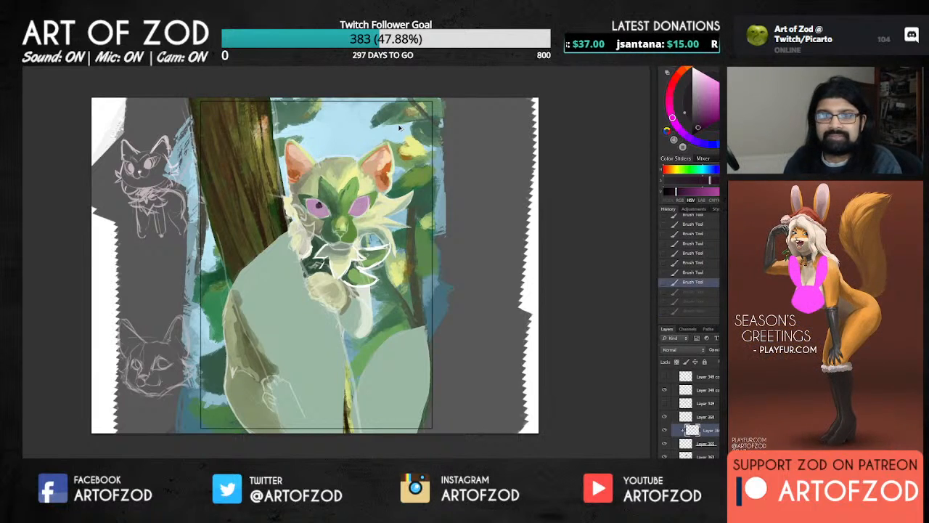
{"action": "key", "text": "ctrl+alt+z"}
{"action": "key", "text": "ctrl+alt+z"}
Paint muted grey-purple pupils in both eyes on another new layer clipped to the eyes.
{"action": "left_click", "coordinate": [693, 114]}
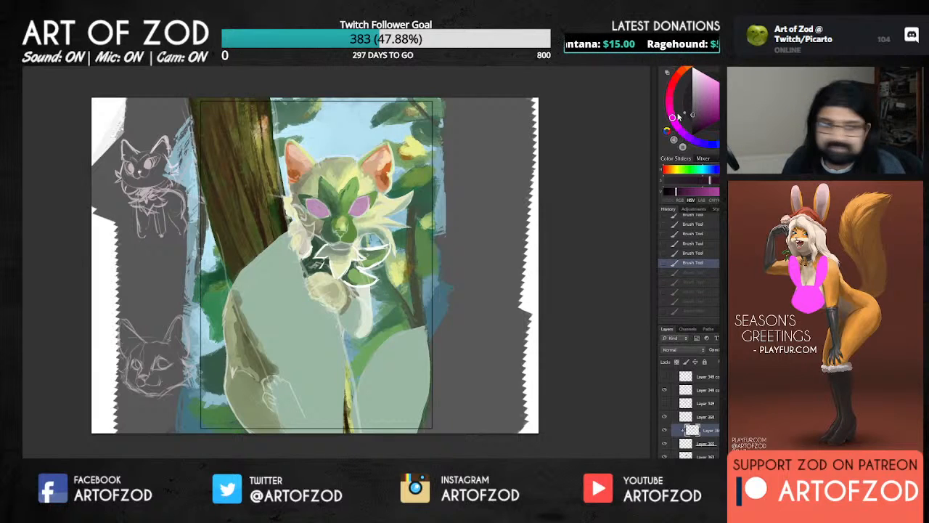
{"action": "key", "text": "ctrl+shift+alt+n"}
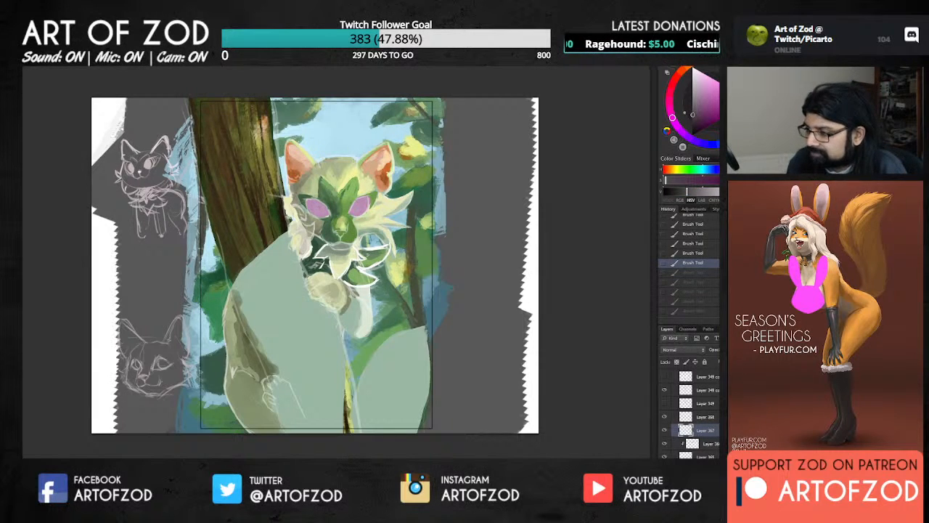
{"action": "key", "text": "ctrl+alt+g"}
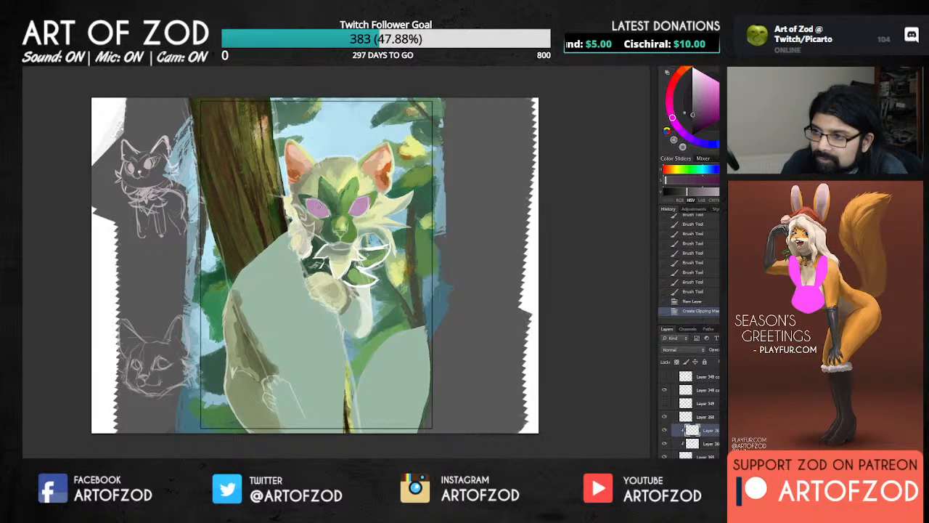
{"action": "left_click_drag", "start_coordinate": [318, 204], "coordinate": [318, 207]}
{"action": "left_click_drag", "start_coordinate": [318, 204], "coordinate": [318, 209]}
{"action": "left_click_drag", "start_coordinate": [318, 204], "coordinate": [358, 208]}
{"action": "left_click_drag", "start_coordinate": [358, 204], "coordinate": [359, 207]}
{"action": "left_click_drag", "start_coordinate": [358, 203], "coordinate": [358, 207]}
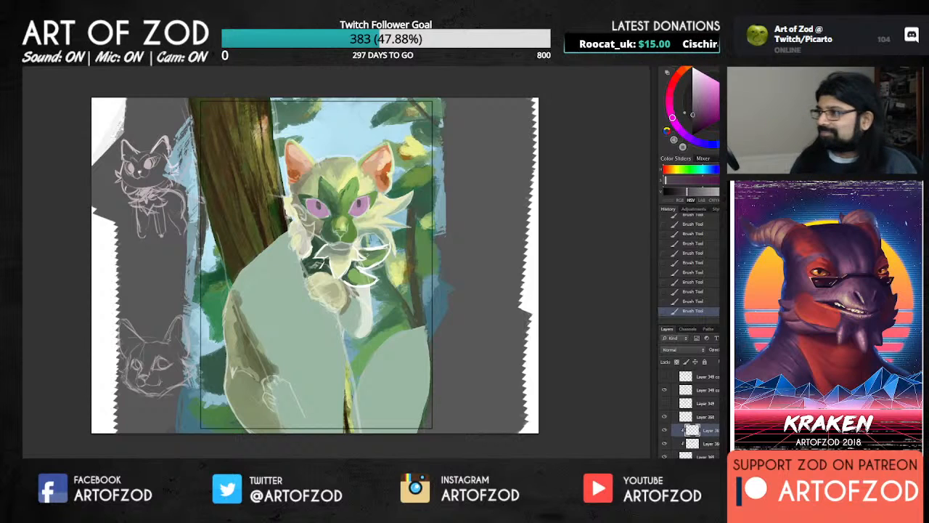
Soften the trunk-side pupil and dab pale pink highlights in both eyes on a new clipped layer.
{"action": "left_click", "coordinate": [696, 102]}
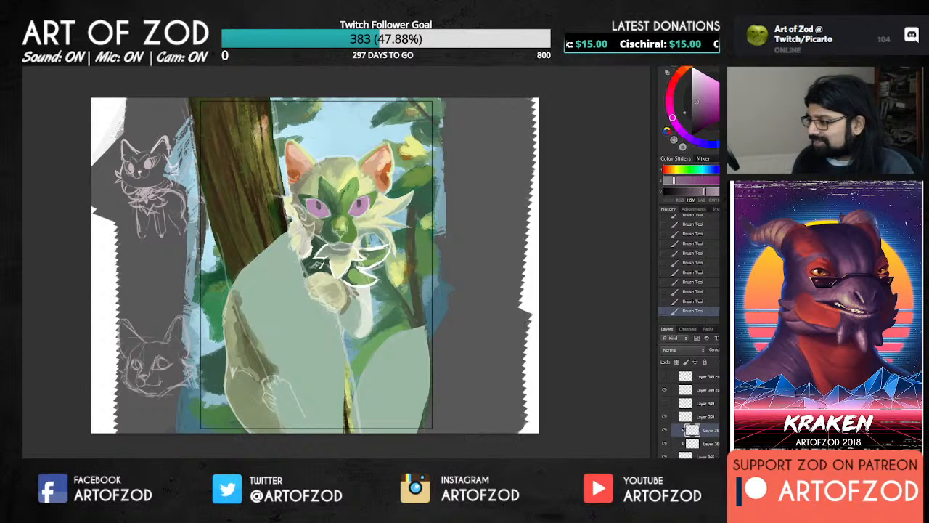
{"action": "key", "text": "ctrl+alt+shift+n"}
{"action": "key", "text": "ctrl+alt+g"}
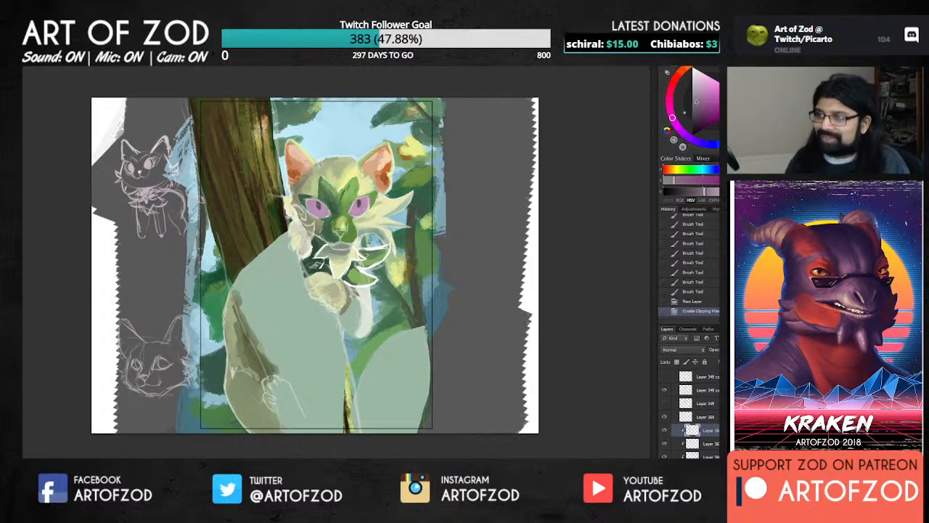
{"action": "left_click_drag", "start_coordinate": [316, 204], "coordinate": [318, 207]}
{"action": "left_click", "coordinate": [317, 206], "text": "alt"}
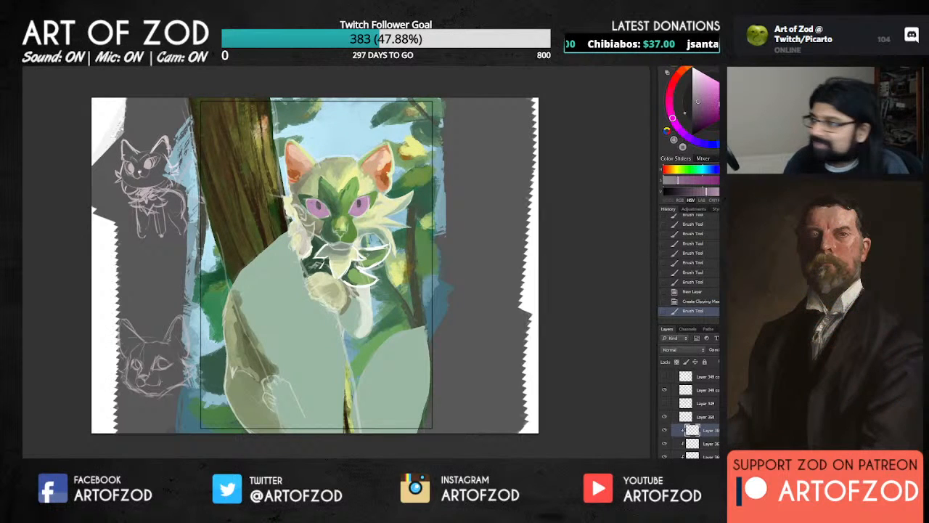
{"action": "left_click", "coordinate": [311, 204]}
{"action": "left_click", "coordinate": [312, 205]}
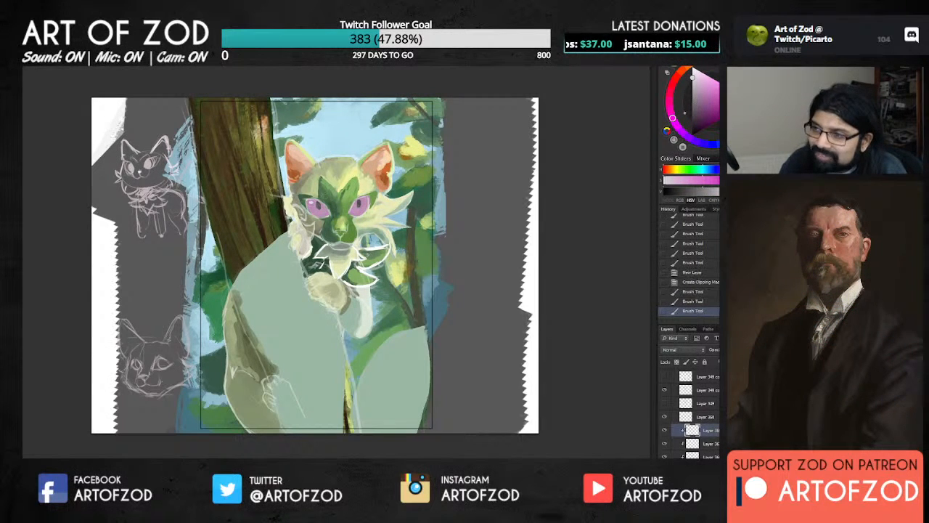
{"action": "left_click", "coordinate": [354, 204]}
{"action": "left_click", "coordinate": [355, 205]}
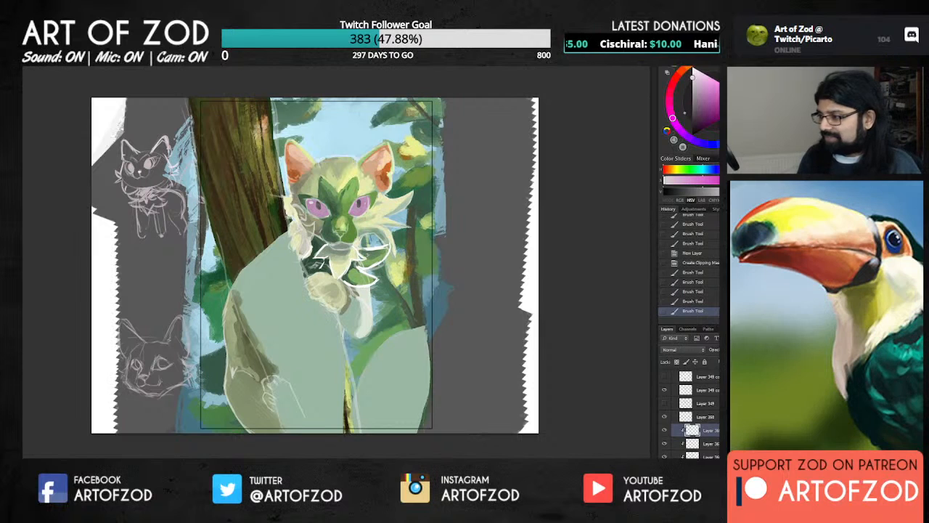
Lower the opacity of the layer with the white sketch lines around the ruff and paws.
{"action": "scroll", "coordinate": [690, 414], "scroll_direction": "up", "scroll_amount": 4}
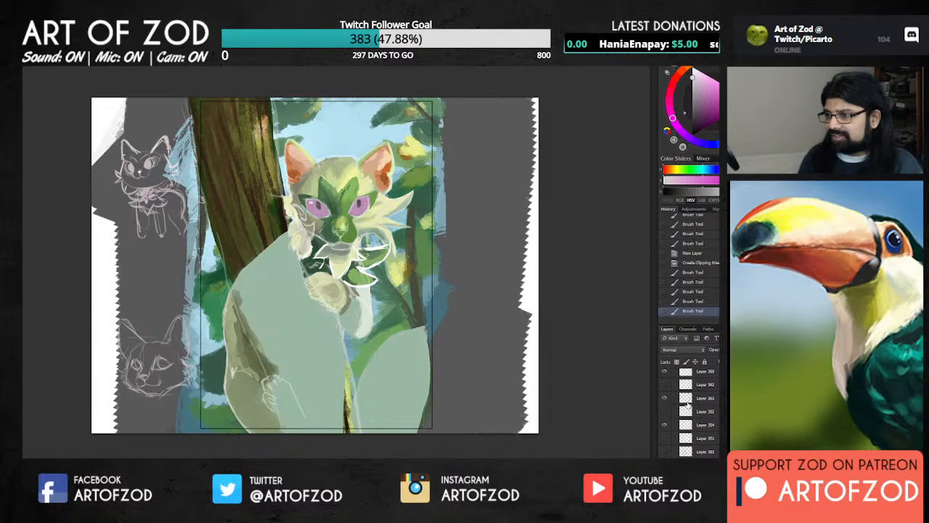
{"action": "left_click", "coordinate": [664, 399]}
{"action": "left_click", "coordinate": [664, 399]}
{"action": "left_click", "coordinate": [665, 400]}
{"action": "left_click", "coordinate": [665, 400]}
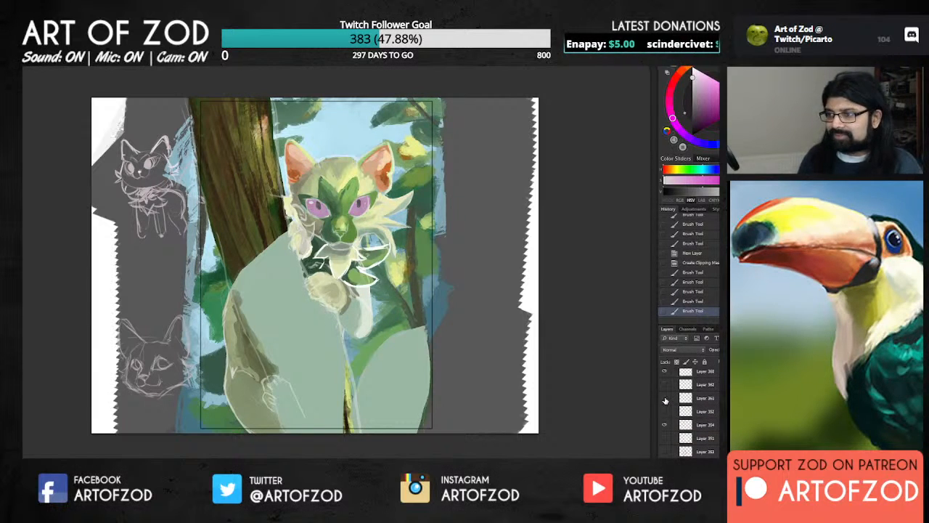
{"action": "left_click", "coordinate": [666, 401]}
{"action": "left_click", "coordinate": [664, 400]}
{"action": "left_click", "coordinate": [700, 398]}
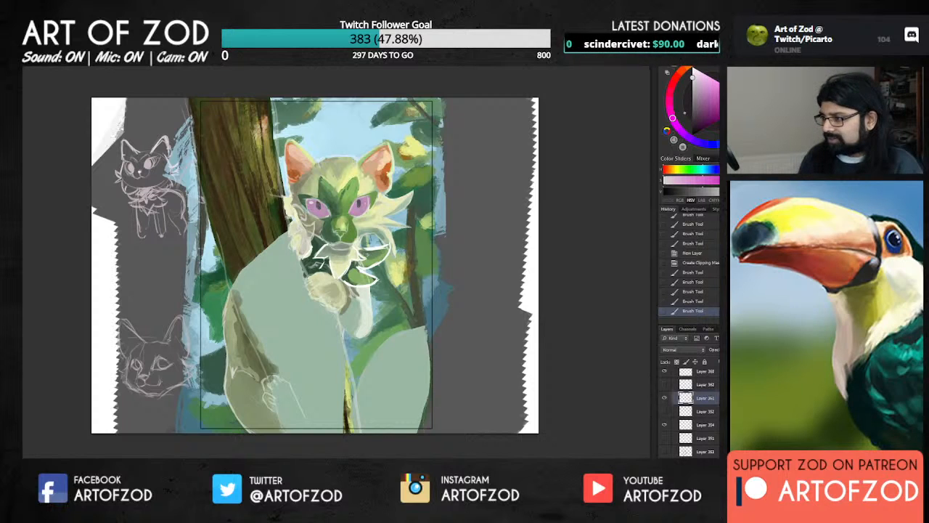
{"action": "left_click_drag", "start_coordinate": [715, 350], "coordinate": [697, 350]}
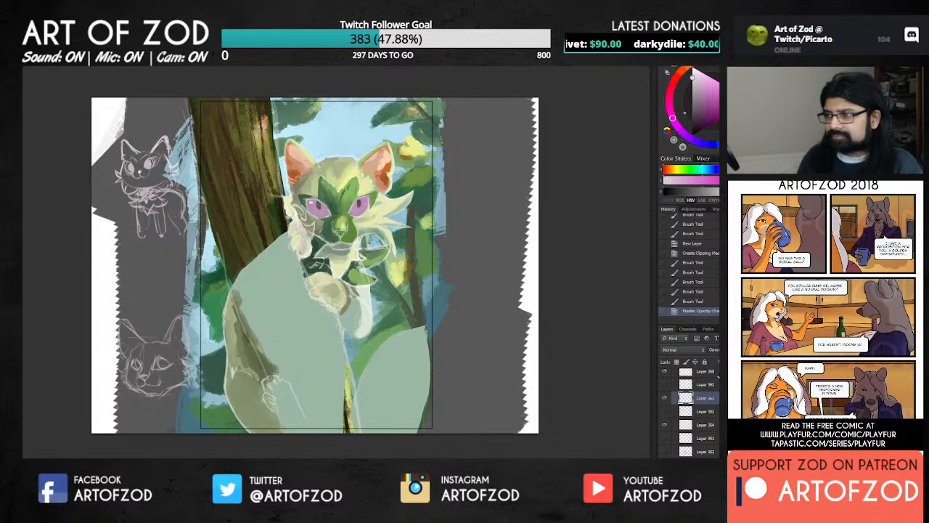
Move Layer 354 up the stack to sit directly beneath the faded ruff line layer.
{"action": "left_click", "coordinate": [663, 426]}
{"action": "left_click", "coordinate": [663, 427]}
{"action": "left_click_drag", "start_coordinate": [688, 429], "coordinate": [686, 409]}
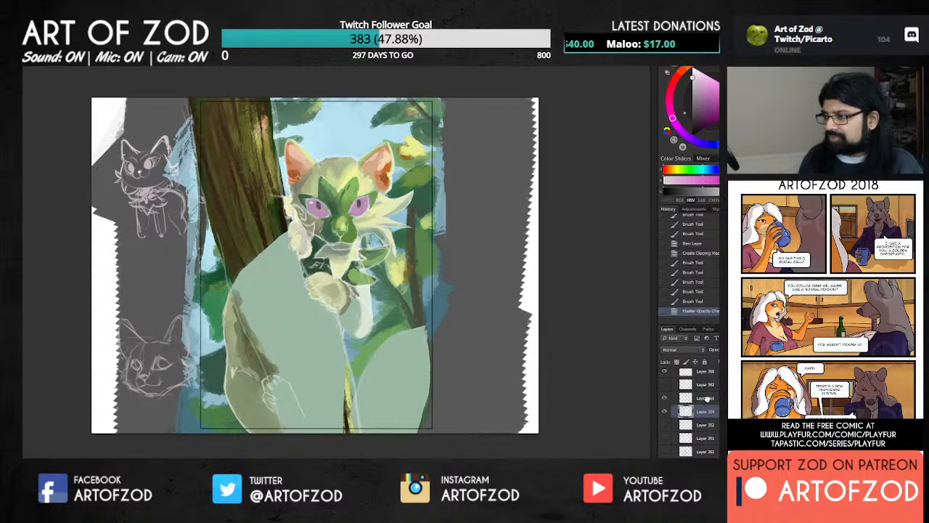
Select the clipped layer holding the fur paint and dab a pale yellow-green tone onto the cat's hanging foreleg.
{"action": "scroll", "coordinate": [689, 414], "scroll_direction": "down", "scroll_amount": 5}
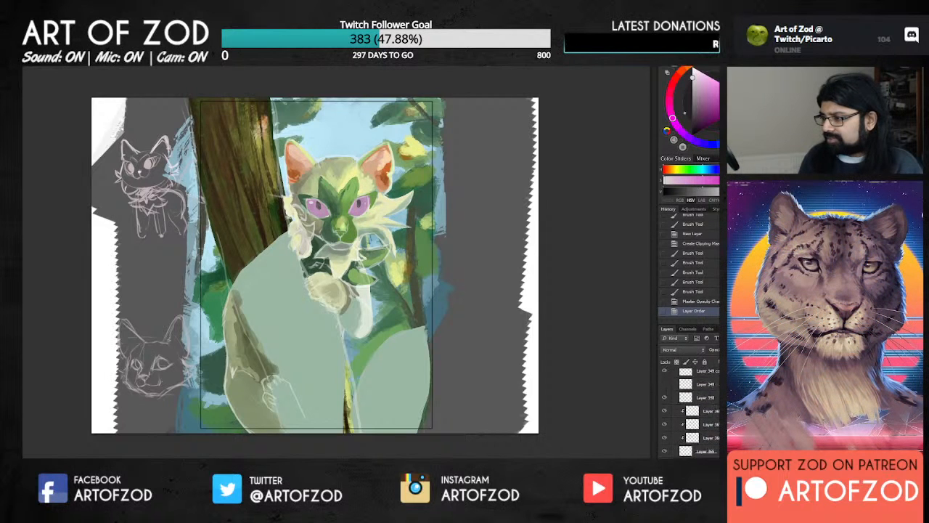
{"action": "scroll", "coordinate": [697, 414], "scroll_direction": "down", "scroll_amount": 3}
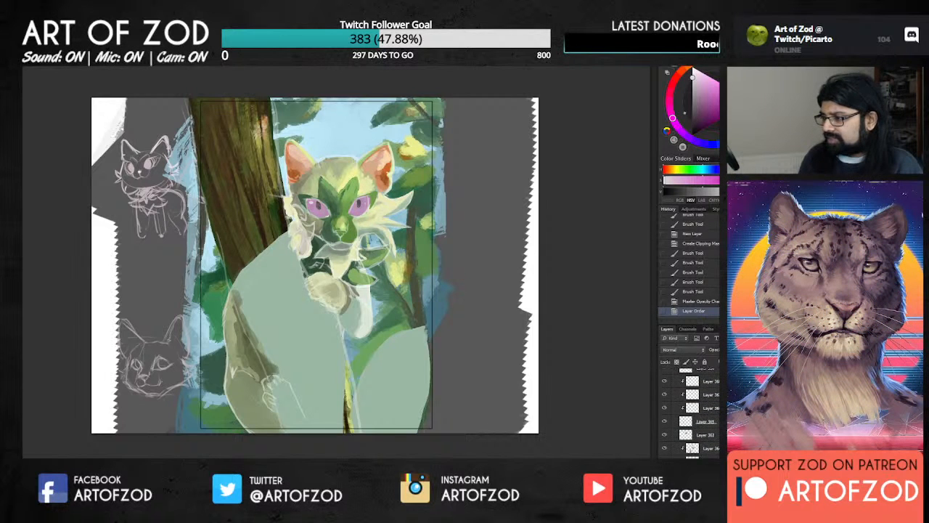
{"action": "left_click", "coordinate": [695, 448]}
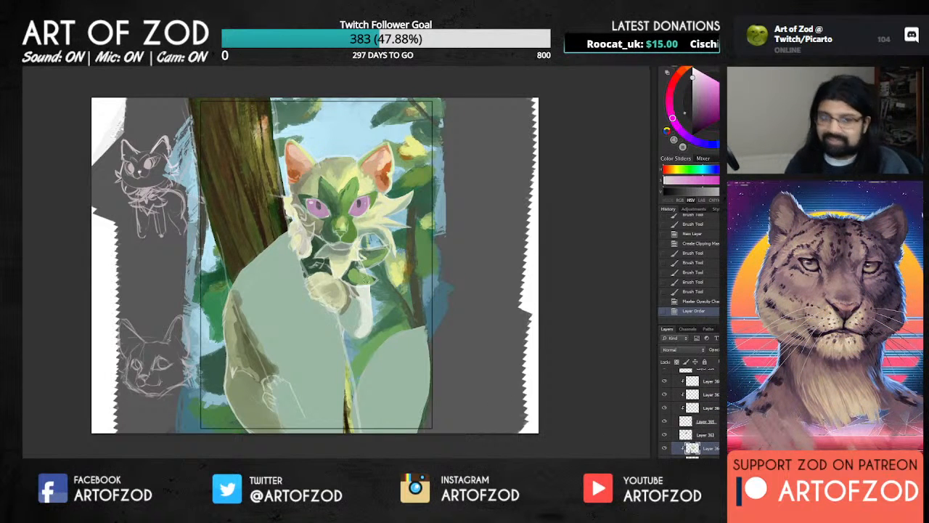
{"action": "left_click", "coordinate": [341, 287], "text": "alt"}
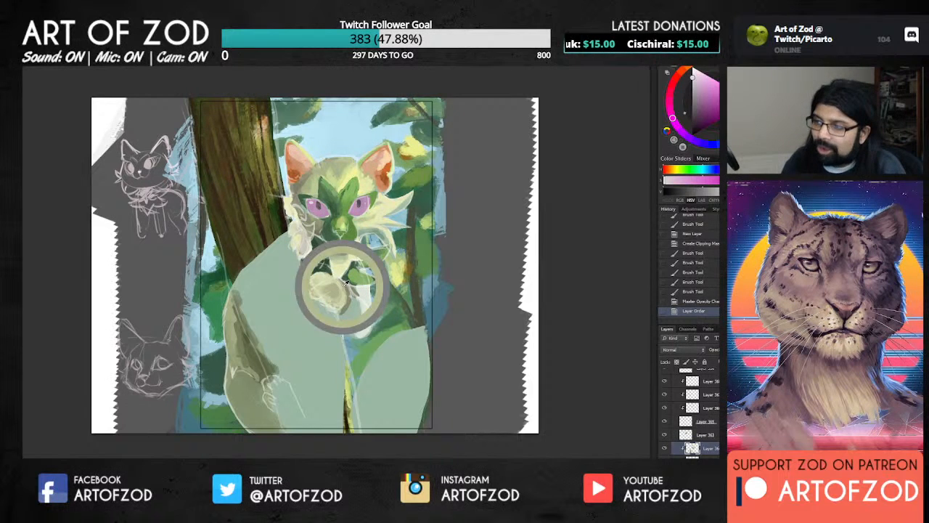
{"action": "left_click_drag", "start_coordinate": [356, 327], "coordinate": [360, 318]}
{"action": "left_click", "coordinate": [363, 313], "text": "alt"}
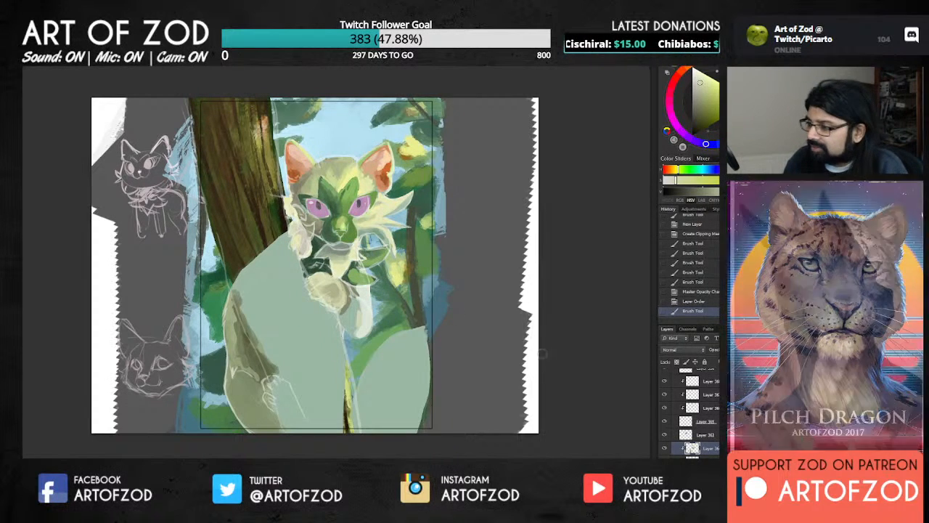
{"action": "left_click", "coordinate": [665, 448]}
{"action": "left_click", "coordinate": [664, 448]}
{"action": "left_click", "coordinate": [664, 448]}
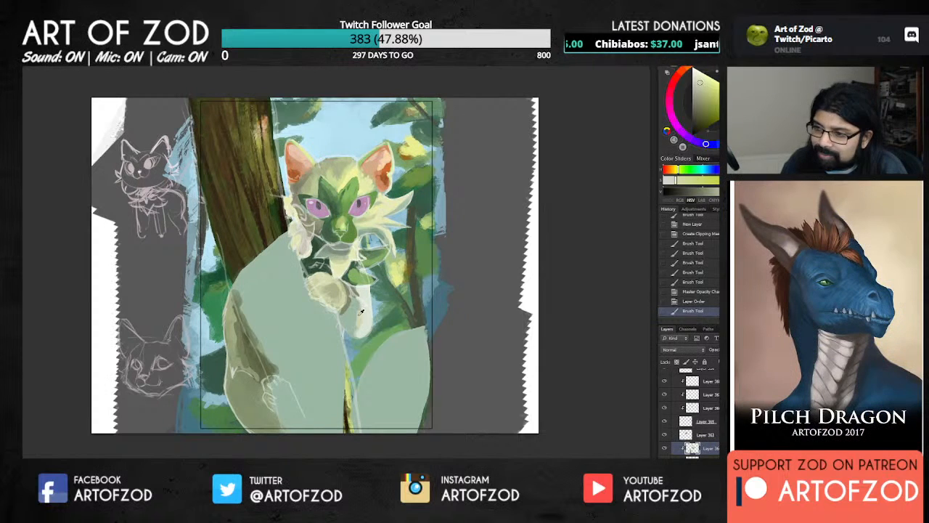
Blend pale cream and soft grey-green tones up the hanging foreleg toward the raised paw.
{"action": "left_click", "coordinate": [359, 314], "text": "alt"}
{"action": "mouse_move", "coordinate": [359, 314]}
{"action": "left_mouse_down"}
{"action": "mouse_move", "coordinate": [354, 326]}
{"action": "mouse_move", "coordinate": [356, 304]}
{"action": "left_mouse_up"}
{"action": "left_click", "coordinate": [356, 319], "text": "alt"}
{"action": "left_click", "coordinate": [357, 314], "text": "alt"}
{"action": "left_click_drag", "start_coordinate": [357, 312], "coordinate": [354, 300]}
{"action": "left_click_drag", "start_coordinate": [354, 315], "coordinate": [349, 291]}
{"action": "mouse_move", "coordinate": [351, 296]}
{"action": "left_mouse_down"}
{"action": "mouse_move", "coordinate": [350, 286]}
{"action": "mouse_move", "coordinate": [355, 302]}
{"action": "left_mouse_up"}
{"action": "left_click", "coordinate": [351, 294], "text": "alt"}
{"action": "left_click", "coordinate": [356, 300], "text": "alt"}
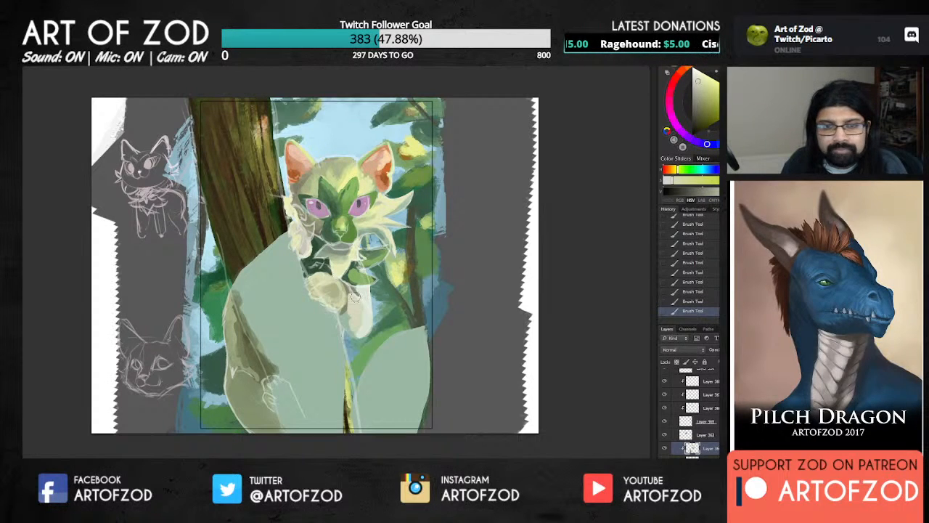
{"action": "left_click", "coordinate": [354, 299], "text": "alt"}
Trim the edge of the chest fur beside the green leaf with a dark muted green.
{"action": "left_click", "coordinate": [349, 270], "text": "alt"}
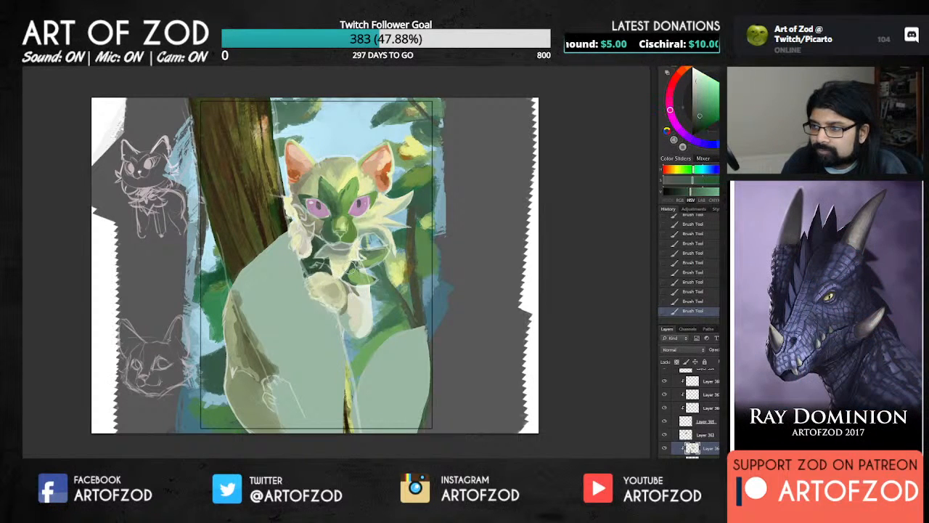
{"action": "left_click", "coordinate": [349, 269], "text": "alt"}
{"action": "left_click_drag", "start_coordinate": [350, 268], "coordinate": [352, 279]}
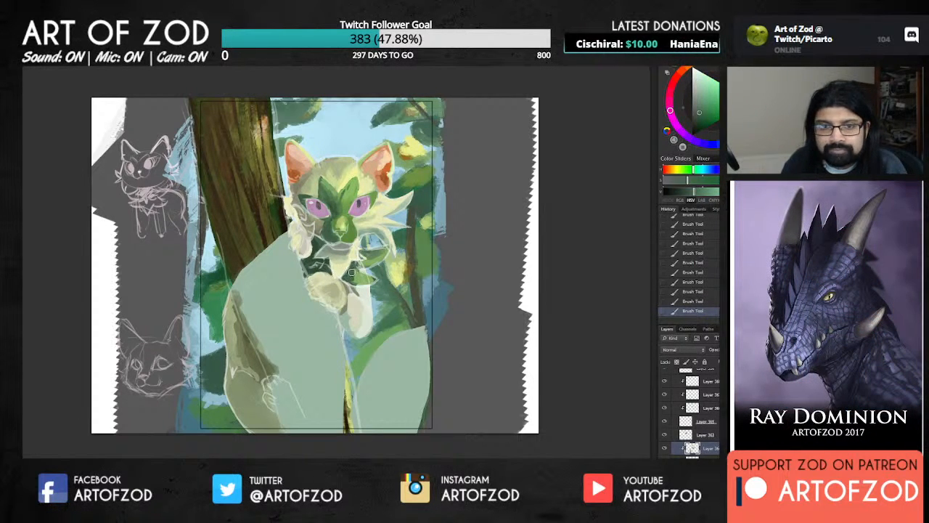
Shade the chest fur beneath the chin in grey-green and refine its edges with the nearby leaf and dark greens.
{"action": "left_click", "coordinate": [335, 266], "text": "alt"}
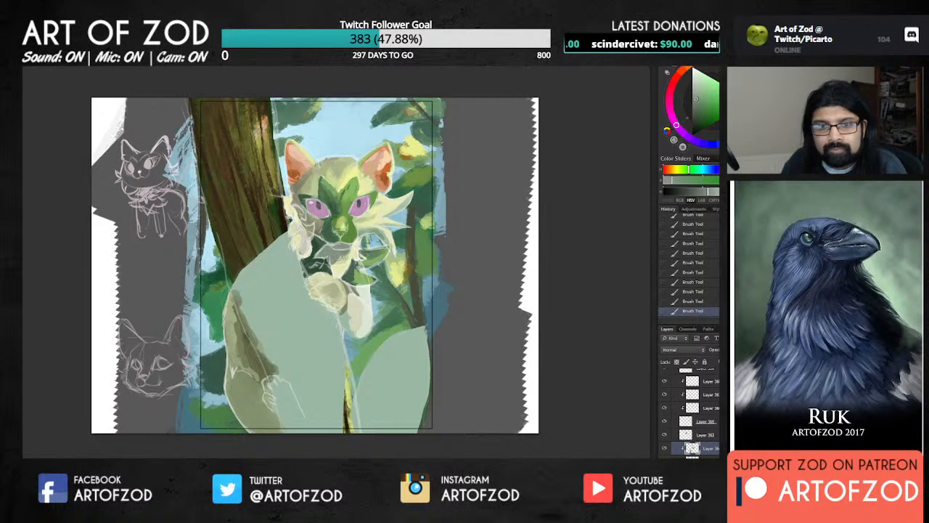
{"action": "left_click", "coordinate": [345, 257], "text": "alt"}
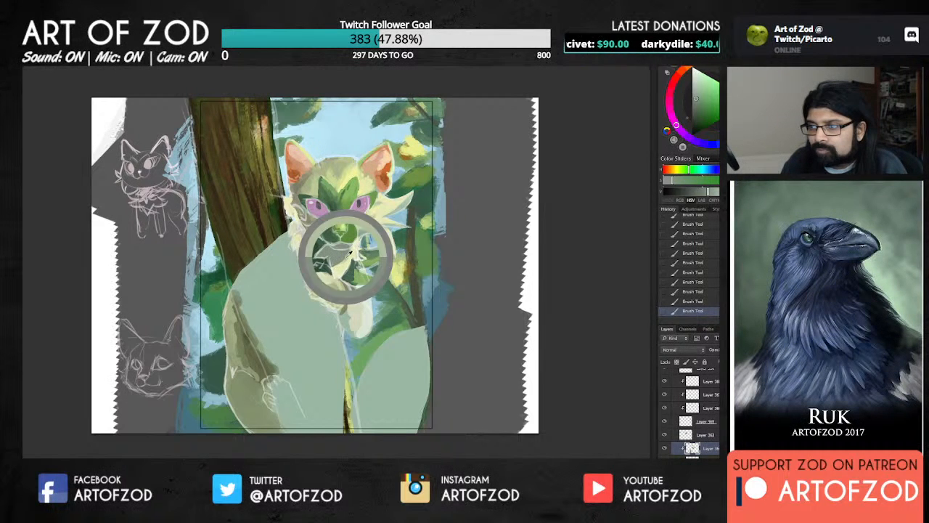
{"action": "left_click_drag", "start_coordinate": [341, 261], "coordinate": [339, 277]}
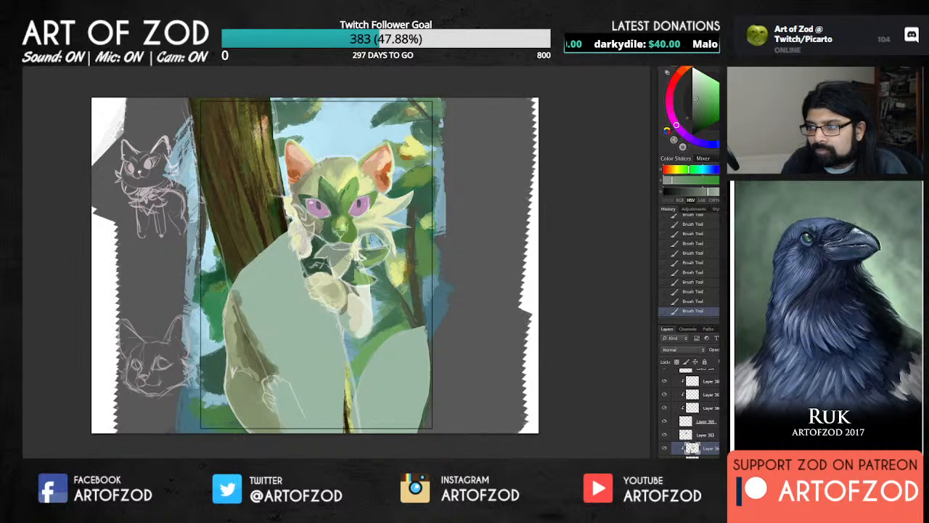
{"action": "left_click", "coordinate": [353, 250], "text": "alt"}
{"action": "left_click", "coordinate": [343, 252], "text": "alt"}
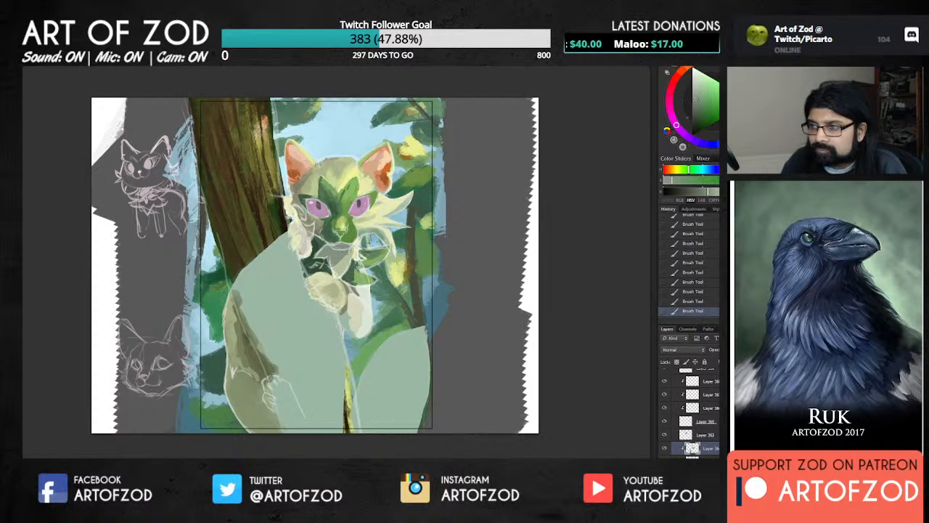
{"action": "left_click", "coordinate": [357, 274], "text": "alt"}
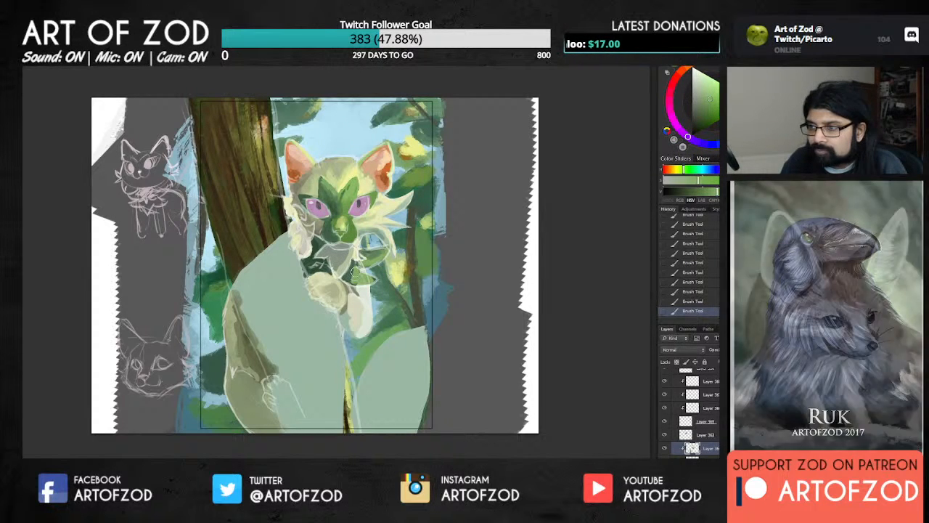
{"action": "left_click", "coordinate": [352, 267], "text": "alt"}
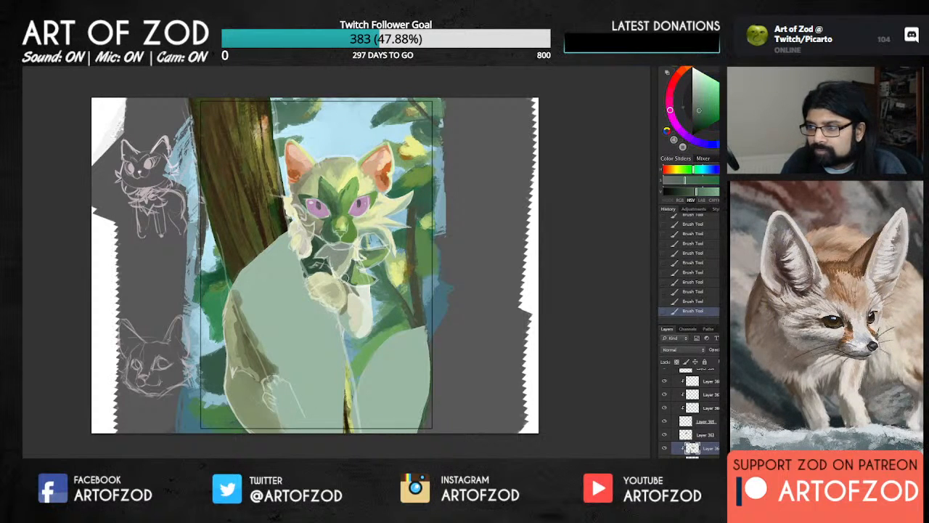
{"action": "left_click", "coordinate": [341, 258], "text": "alt"}
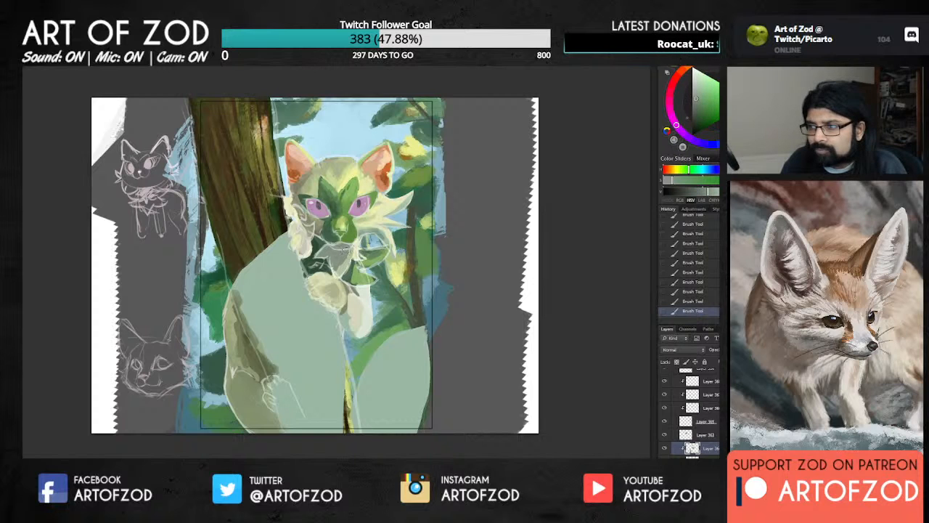
Rework the top of the hanging foreleg with sampled olive-grey and pale green fur tones.
{"action": "left_click", "coordinate": [354, 280], "text": "alt"}
{"action": "left_click", "coordinate": [349, 295], "text": "alt"}
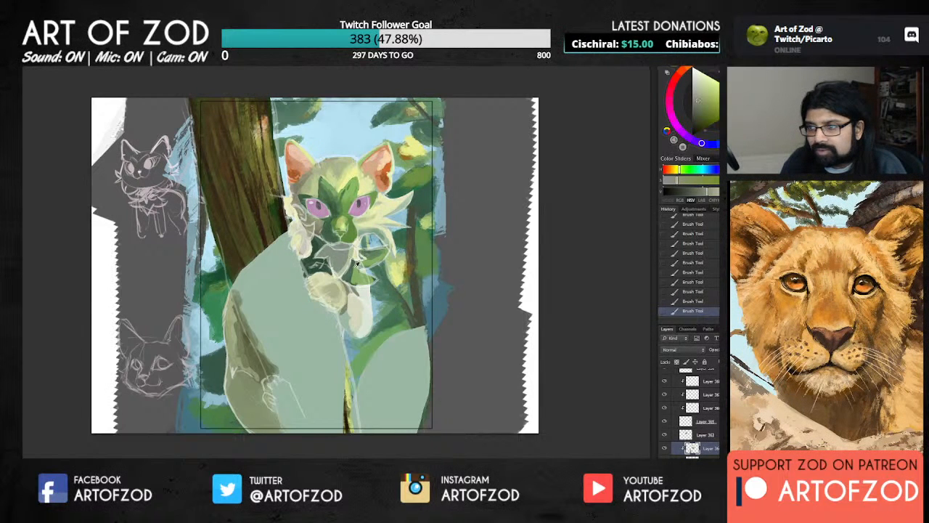
{"action": "left_click", "coordinate": [354, 294], "text": "alt"}
{"action": "left_click", "coordinate": [350, 295], "text": "alt"}
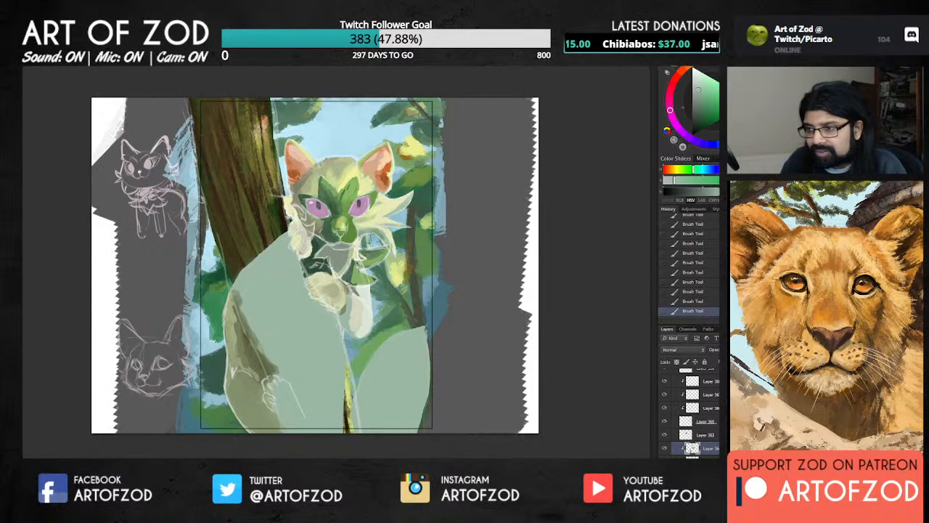
{"action": "left_click", "coordinate": [363, 303], "text": "alt"}
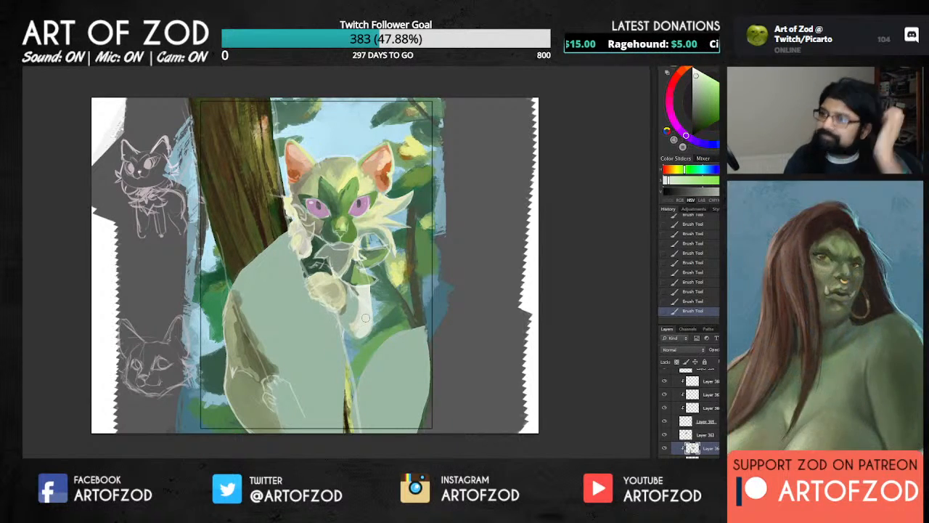
Warm the lit side of the hanging foreleg with the cheek fur's cream yellow and blend its shadow edge.
{"action": "left_click", "coordinate": [385, 209], "text": "alt"}
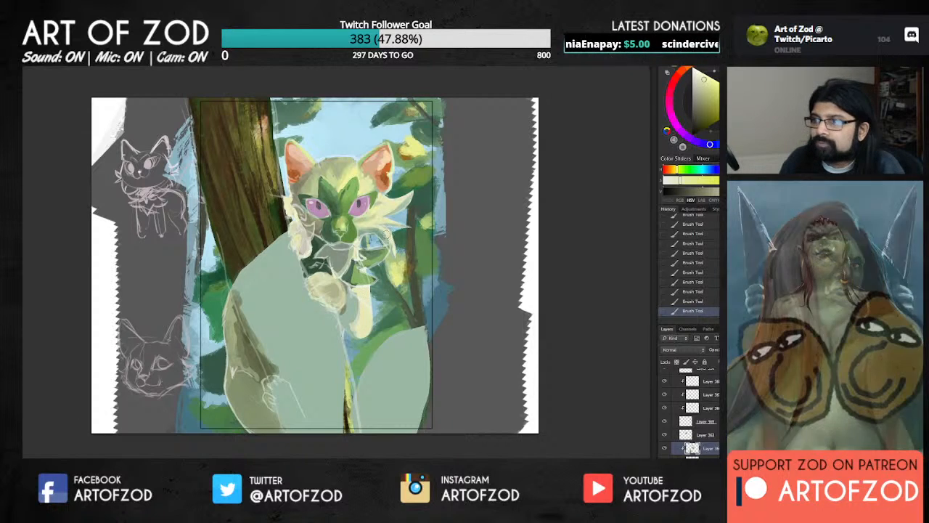
{"action": "left_click", "coordinate": [357, 307], "text": "alt"}
{"action": "left_click", "coordinate": [354, 324], "text": "alt"}
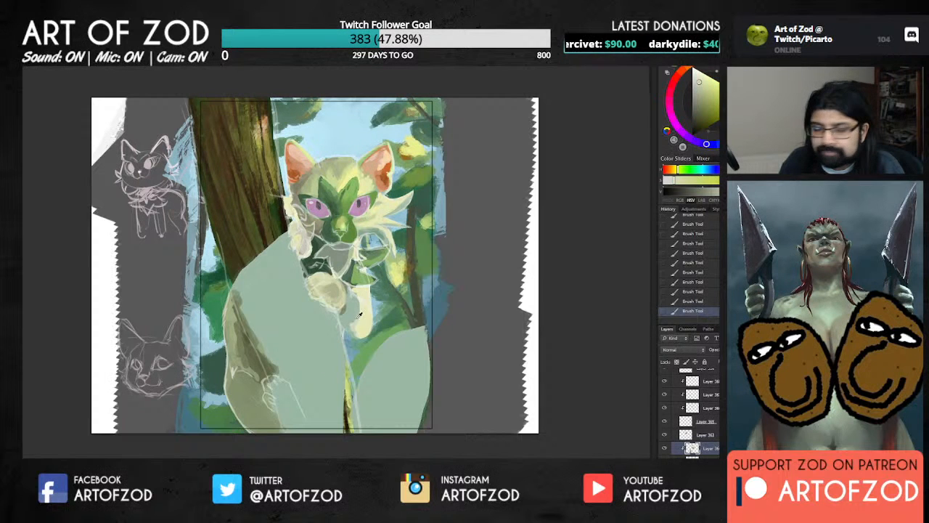
{"action": "left_click", "coordinate": [353, 298], "text": "alt"}
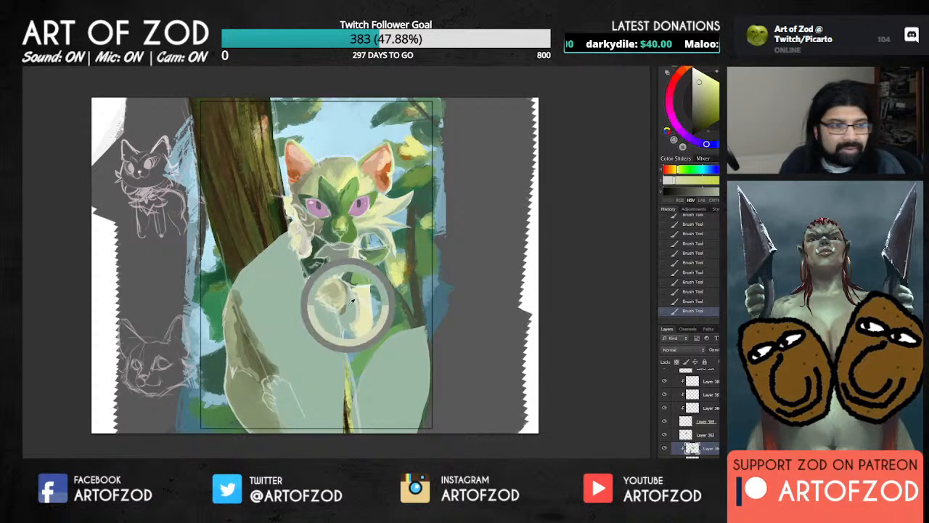
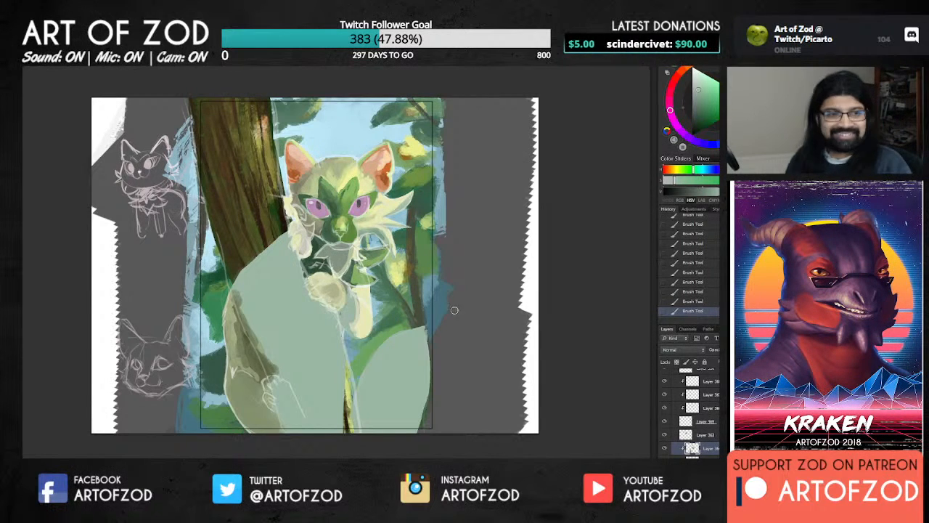
Refine the form of the raised paw with pale and muted yellow-green tones.
{"action": "left_click", "coordinate": [338, 276], "text": "alt"}
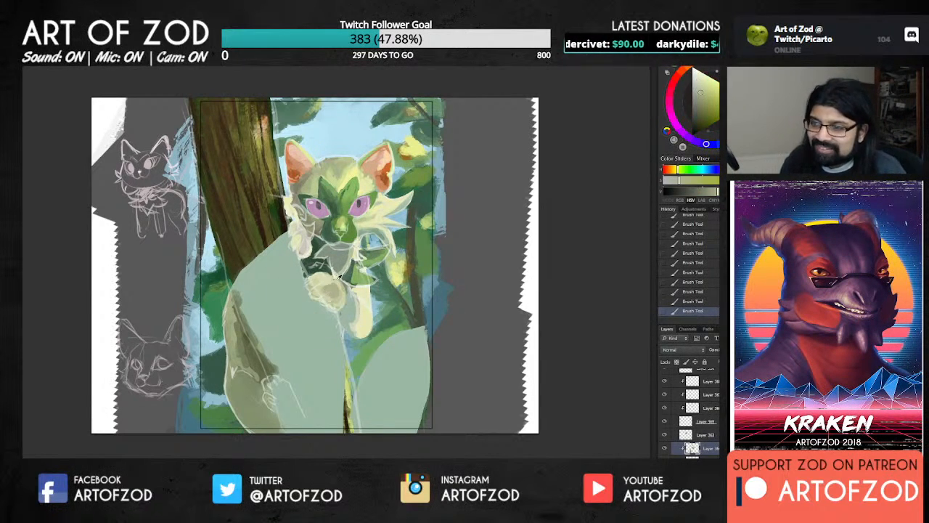
{"action": "left_click", "coordinate": [337, 285], "text": "alt"}
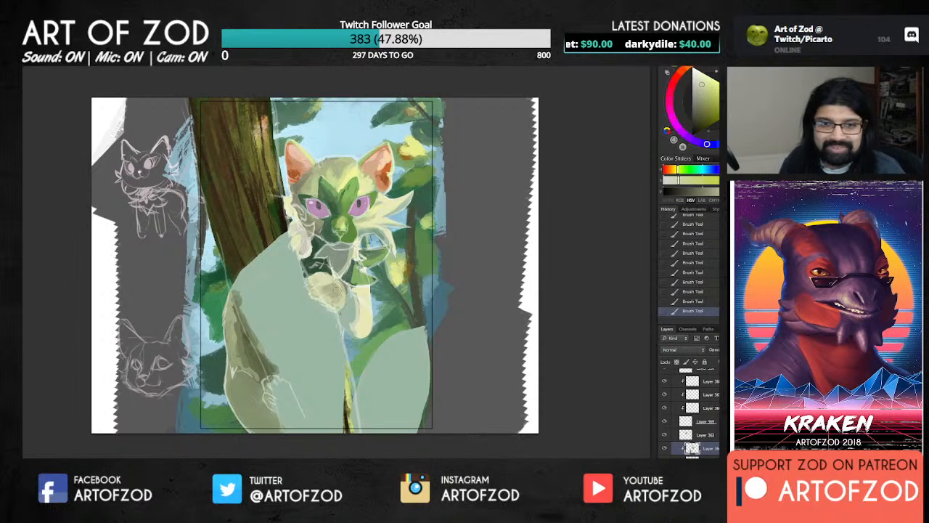
{"action": "left_click", "coordinate": [343, 289], "text": "alt"}
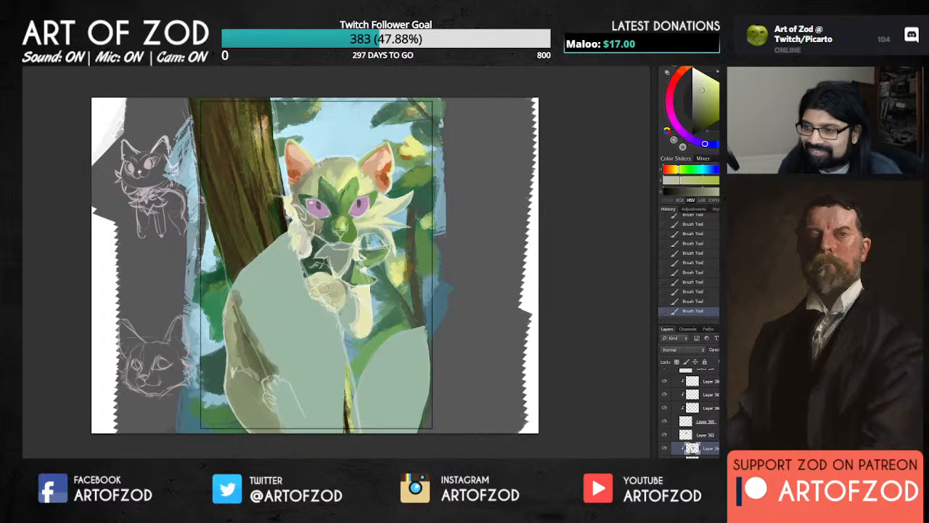
{"action": "left_click", "coordinate": [322, 287], "text": "alt"}
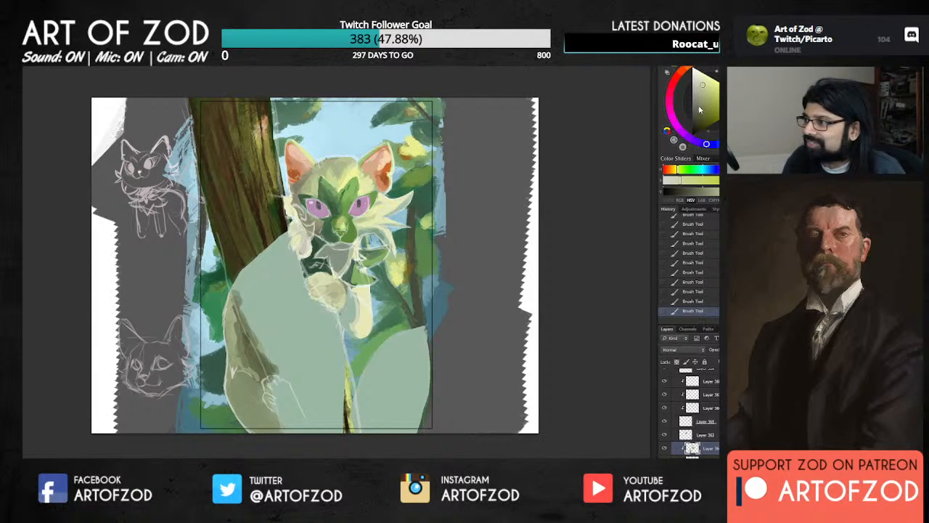
{"action": "left_click", "coordinate": [695, 78]}
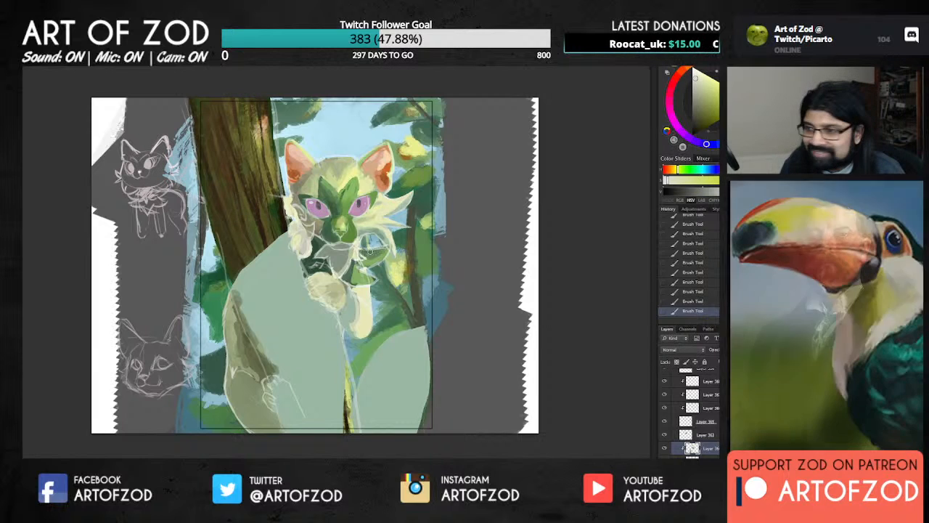
{"action": "left_click", "coordinate": [695, 118]}
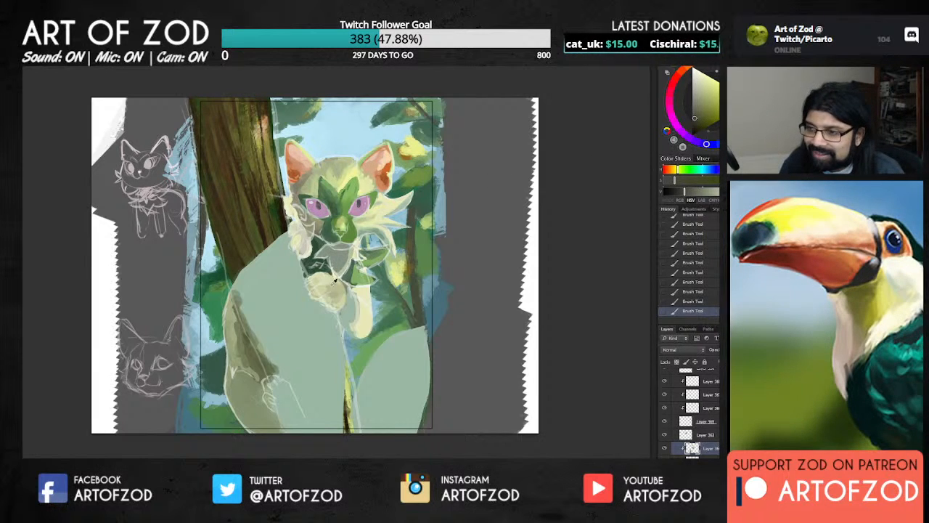
{"action": "left_click", "coordinate": [701, 92]}
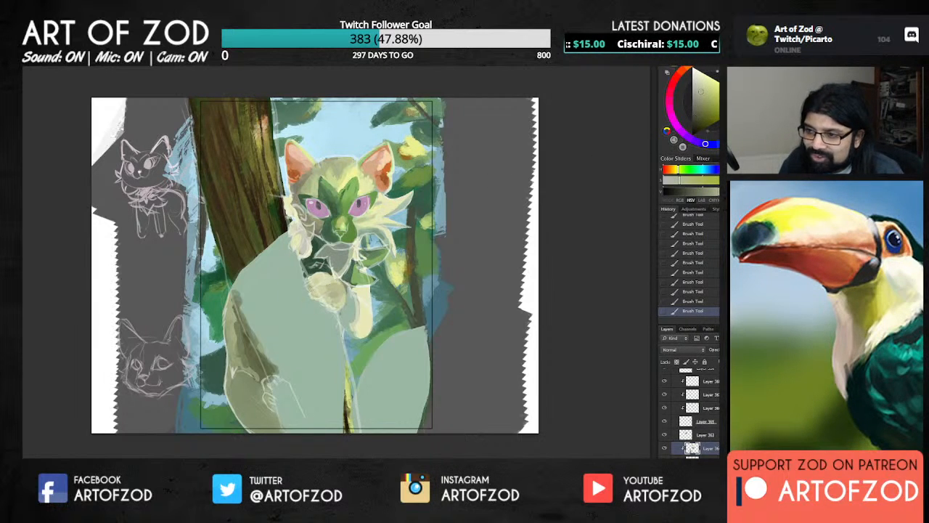
Paint dark olive gaps between the raised paw's toes and soften them with mid and pale yellow-green.
{"action": "left_click", "coordinate": [695, 109]}
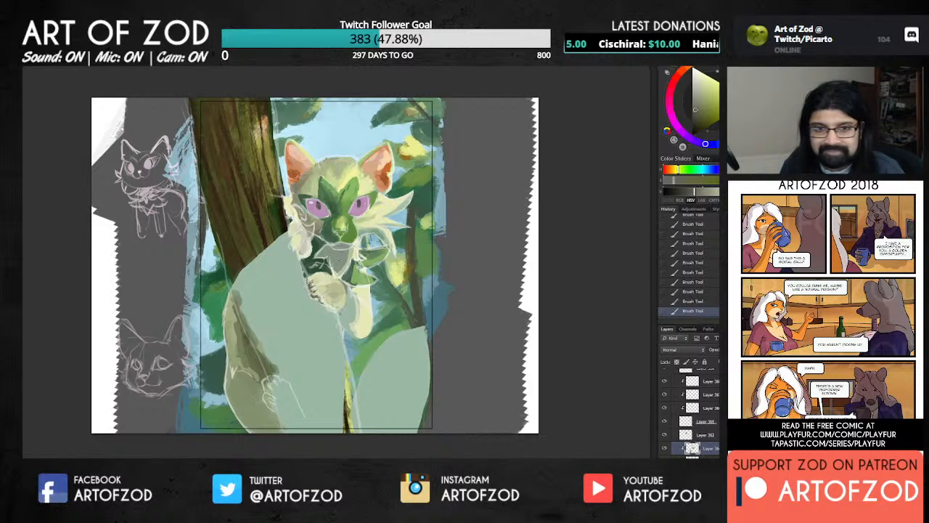
{"action": "left_click", "coordinate": [329, 282], "text": "alt"}
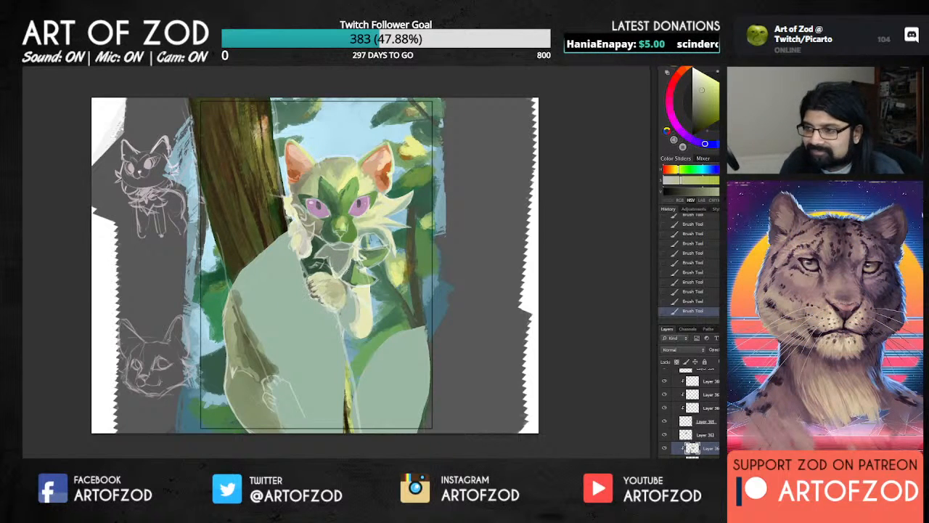
{"action": "left_click", "coordinate": [696, 105]}
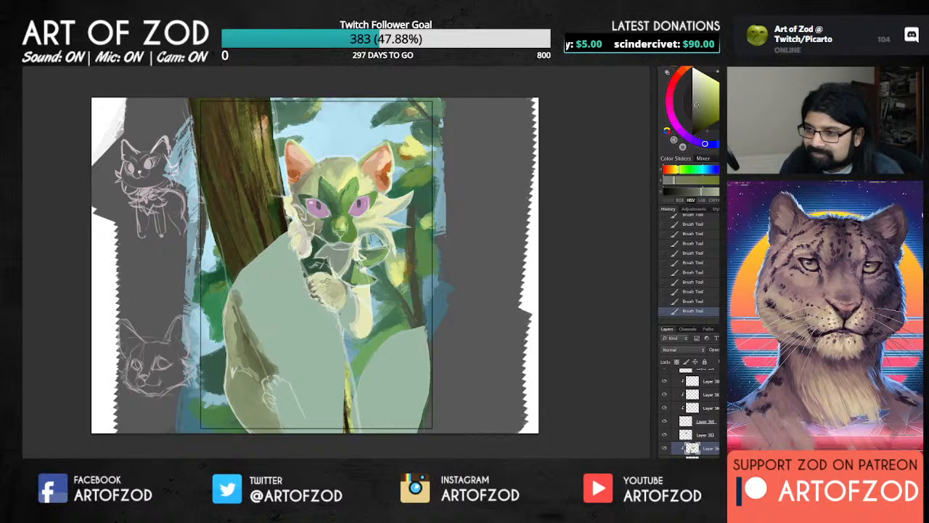
{"action": "left_click_drag", "start_coordinate": [697, 103], "coordinate": [701, 104]}
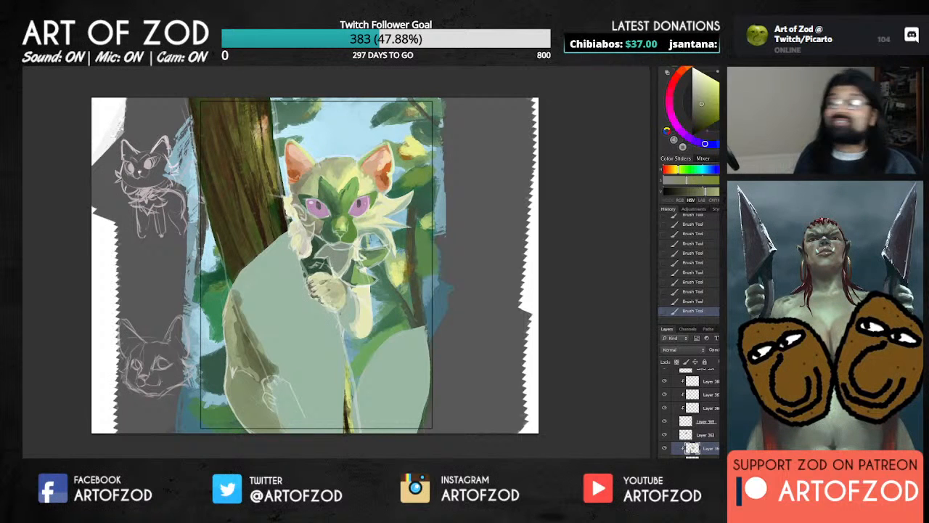
Compare the painting with and without the selected clipped fur layer.
{"action": "left_click", "coordinate": [666, 448]}
{"action": "left_click", "coordinate": [666, 448]}
{"action": "left_click", "coordinate": [666, 449]}
{"action": "left_click", "coordinate": [666, 448]}
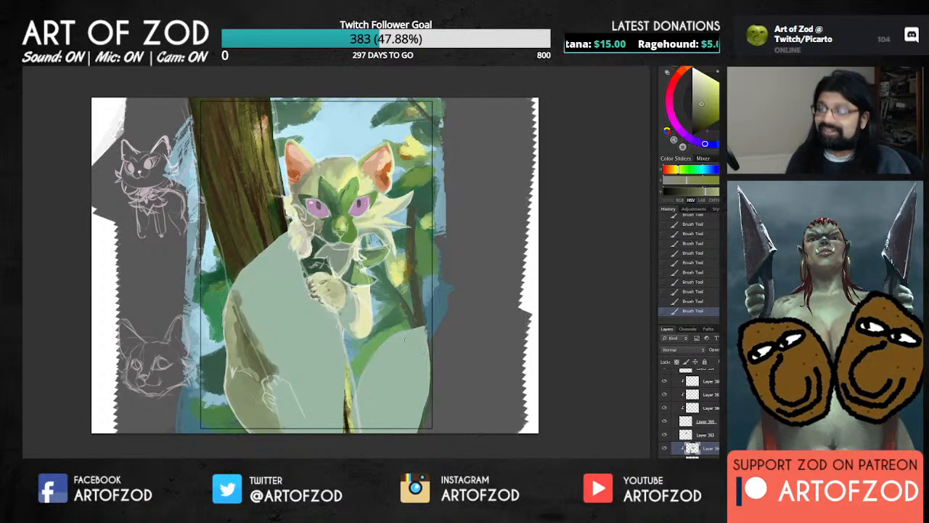
Touch up the hanging foreleg with pale cream and soft green, and the cheek fur's trunk-side edge with dark brown.
{"action": "left_click", "coordinate": [356, 300], "text": "alt"}
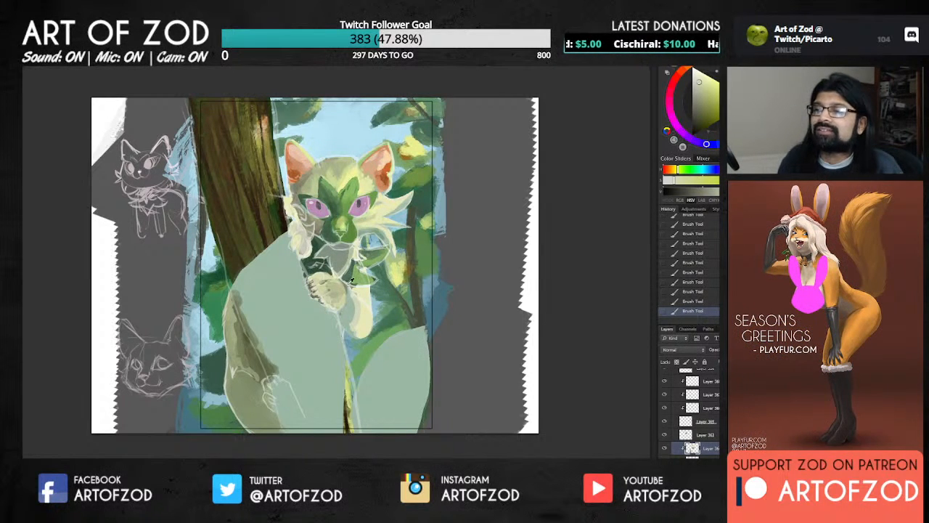
{"action": "left_click", "coordinate": [349, 283], "text": "alt"}
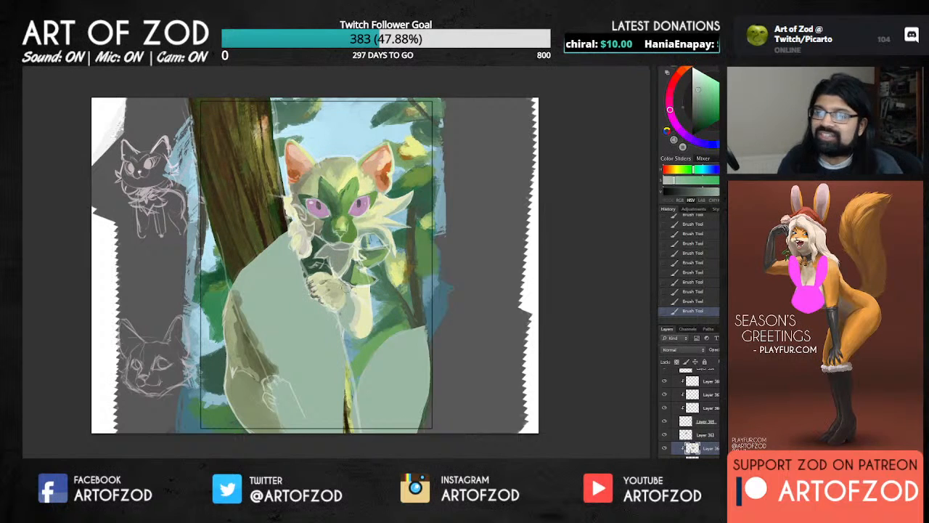
{"action": "left_click", "coordinate": [354, 297], "text": "alt"}
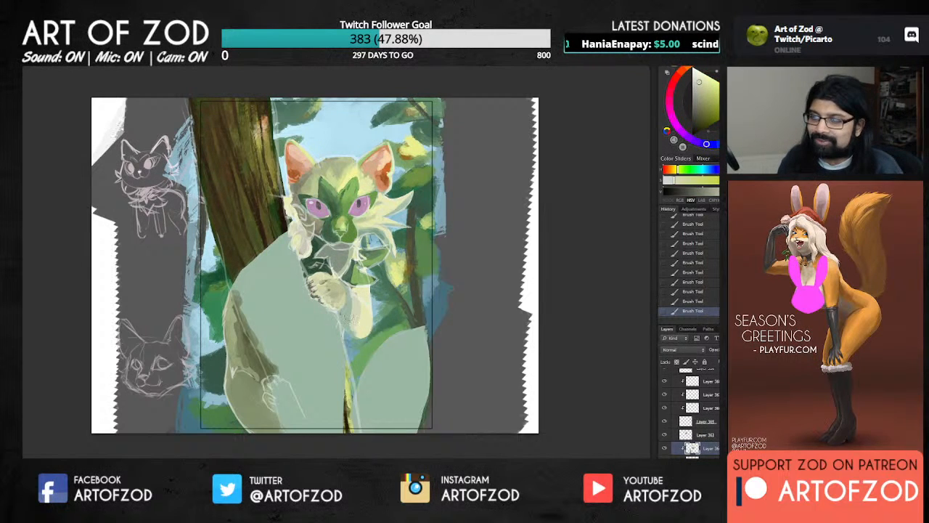
{"action": "left_click", "coordinate": [351, 330], "text": "alt"}
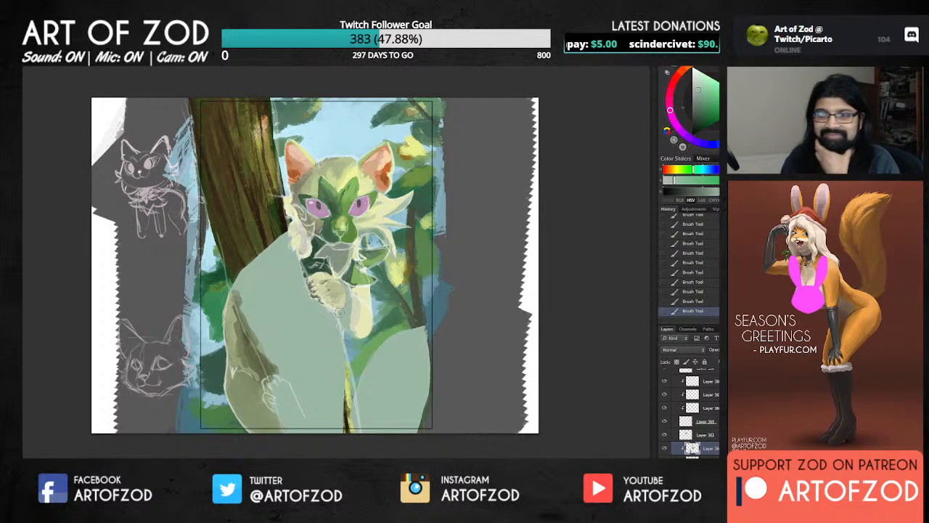
{"action": "left_click", "coordinate": [284, 179], "text": "alt"}
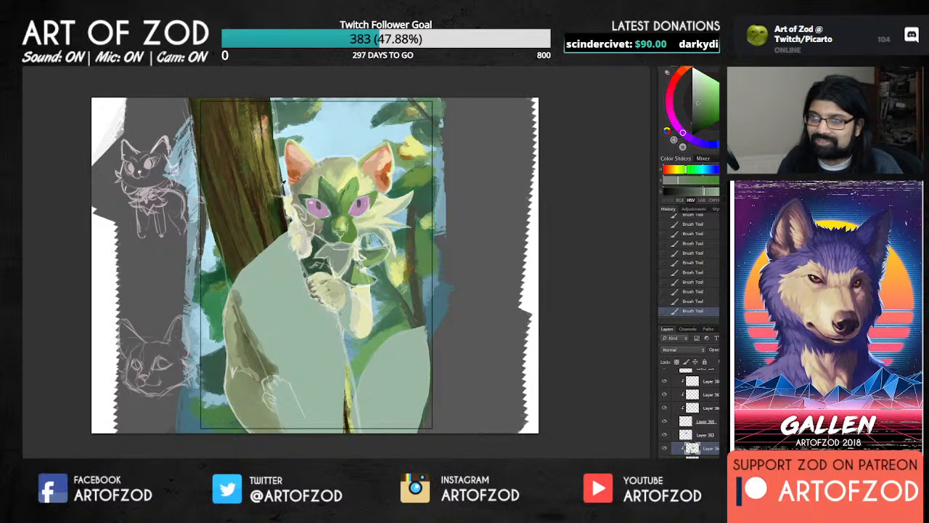
{"action": "left_click", "coordinate": [283, 208], "text": "alt"}
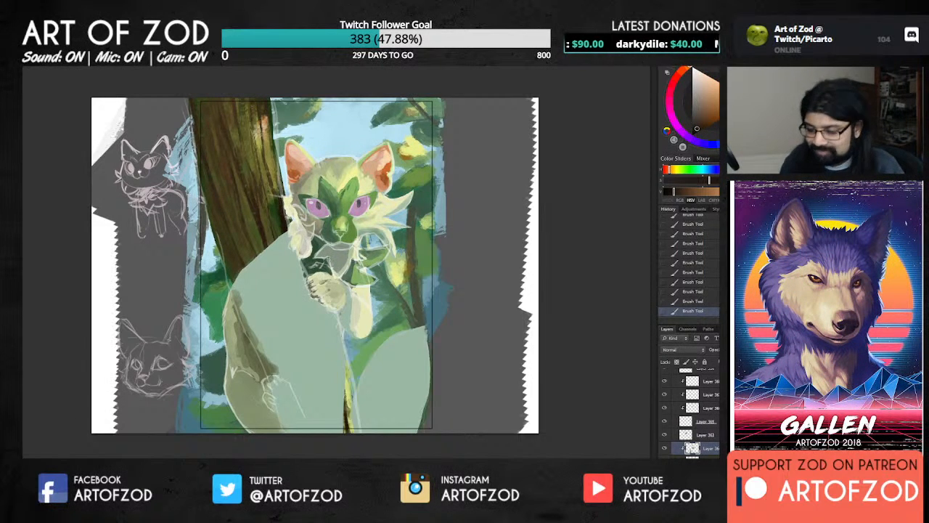
Lighten the top of the raised paw with pale yellow-green and check the painting with the fur layer hidden.
{"action": "key", "text": "ctrl+plus"}
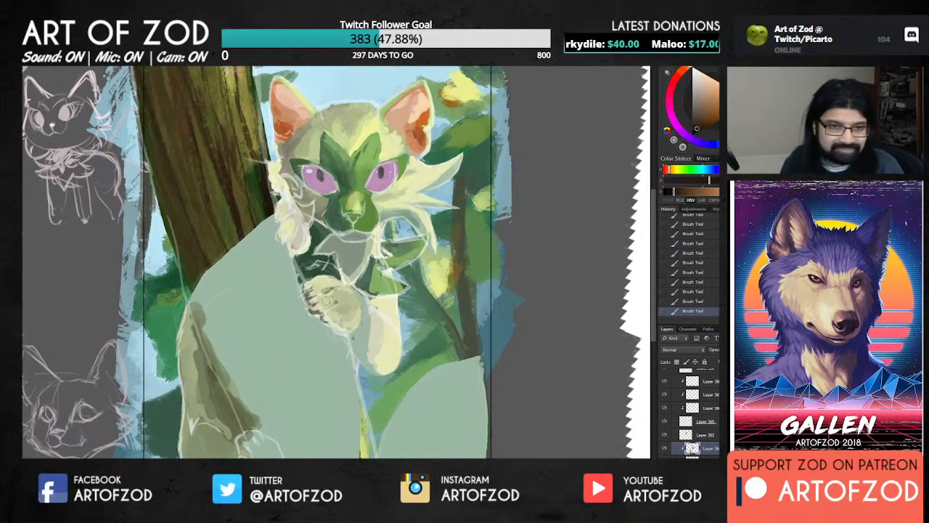
{"action": "left_click", "coordinate": [330, 284], "text": "alt"}
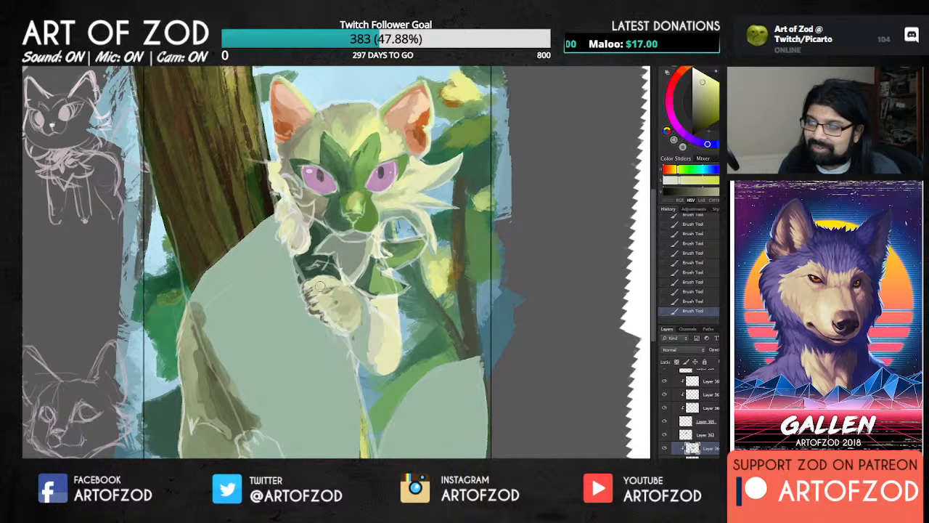
{"action": "left_click", "coordinate": [331, 291], "text": "alt"}
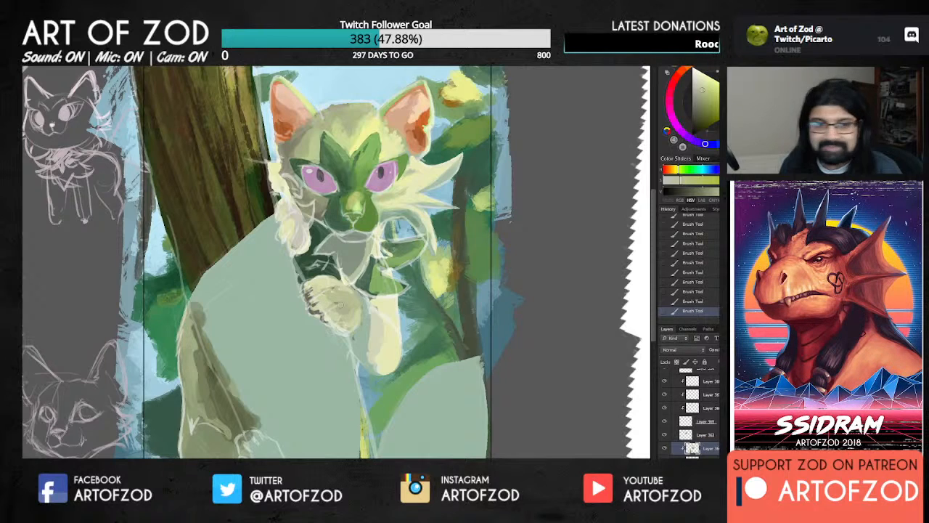
{"action": "left_click", "coordinate": [663, 448]}
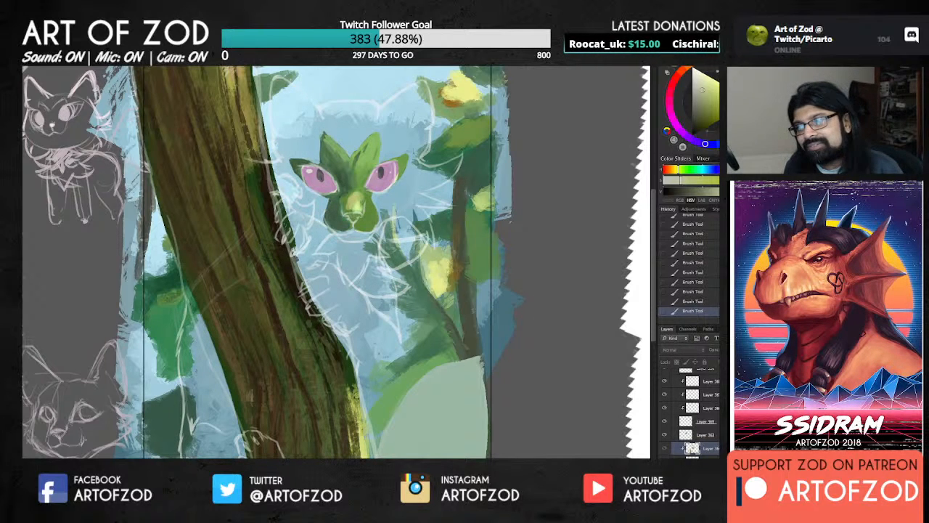
{"action": "left_click", "coordinate": [663, 448]}
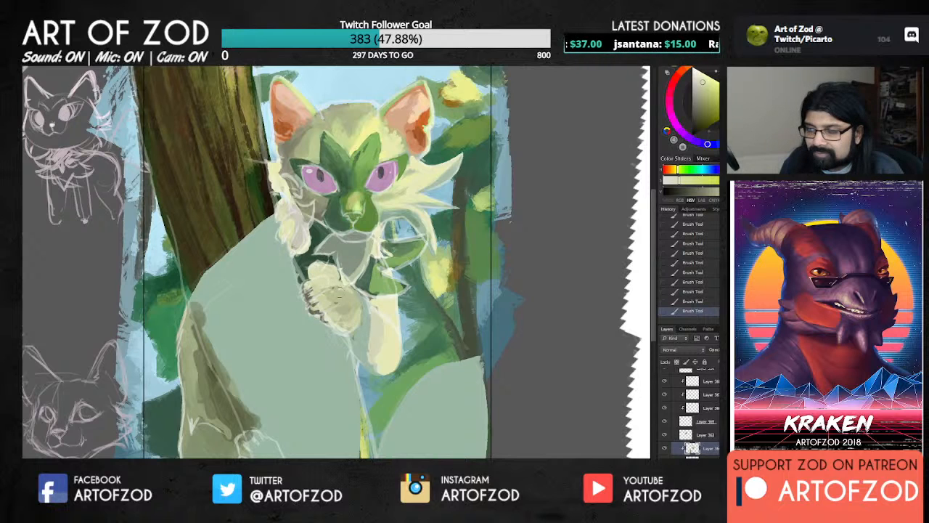
Shape the raised paw's uppermost toe over the dark chest with pale cream and muted yellow-green.
{"action": "left_click", "coordinate": [339, 281], "text": "alt"}
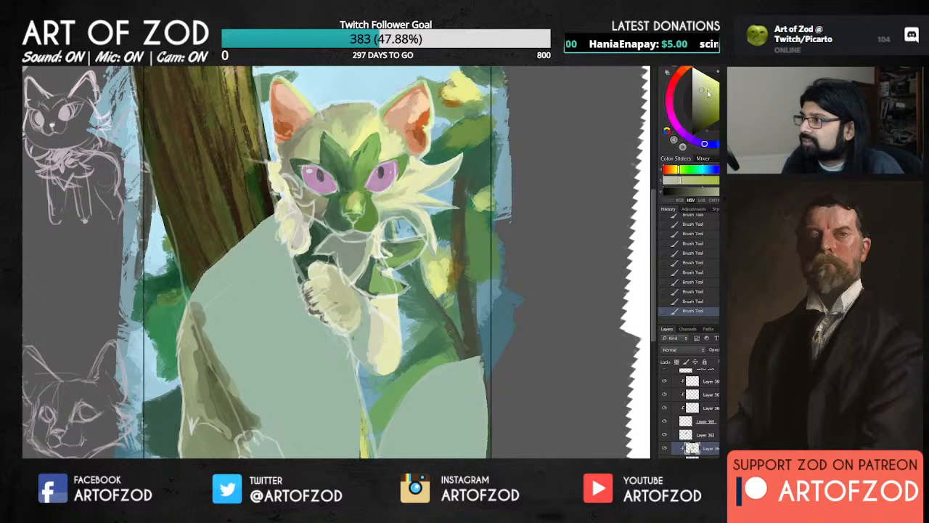
{"action": "left_click", "coordinate": [340, 281], "text": "alt"}
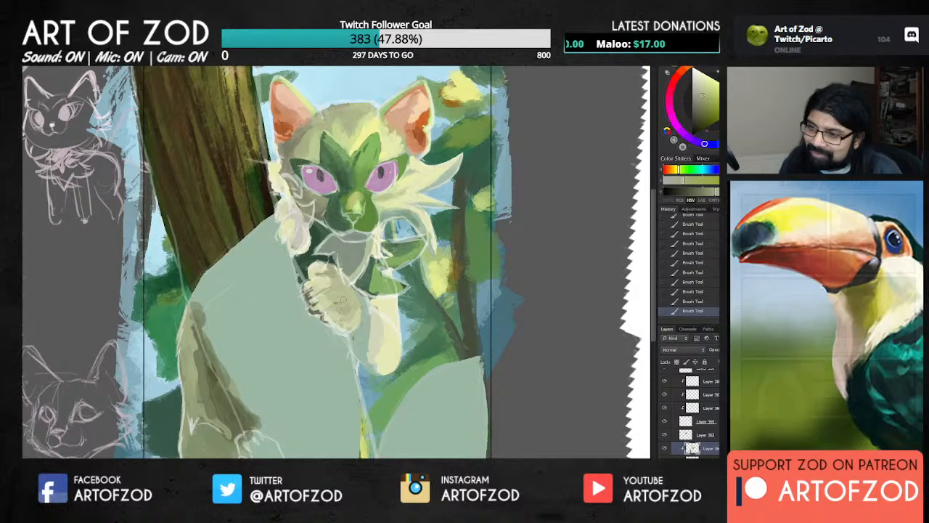
{"action": "left_click", "coordinate": [341, 295], "text": "alt"}
{"action": "mouse_move", "coordinate": [316, 297]}
{"action": "left_mouse_down"}
{"action": "mouse_move", "coordinate": [328, 305]}
{"action": "mouse_move", "coordinate": [317, 304]}
{"action": "mouse_move", "coordinate": [318, 268]}
{"action": "mouse_move", "coordinate": [307, 268]}
{"action": "left_mouse_up"}
{"action": "left_click", "coordinate": [318, 266], "text": "alt"}
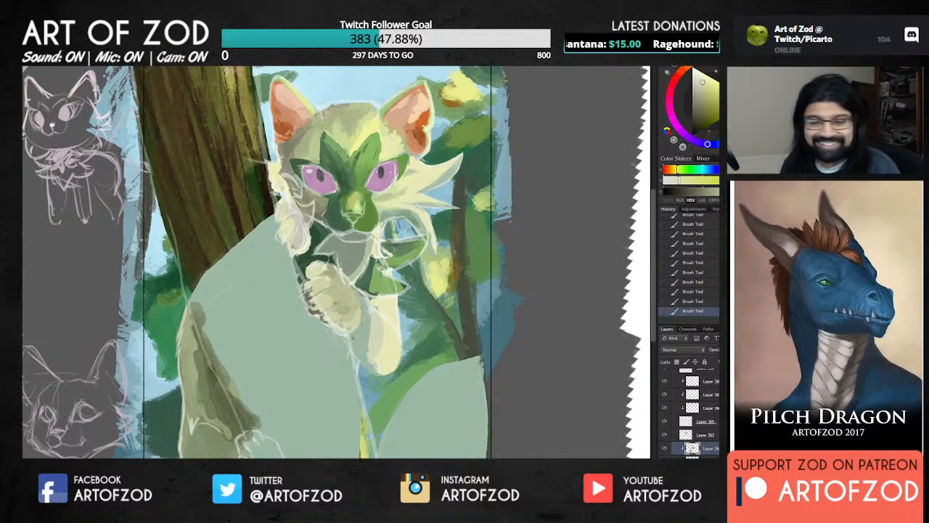
Blend the back of the raised paw toward the wrist with light and mid yellow-green tones.
{"action": "left_click", "coordinate": [324, 300], "text": "alt"}
{"action": "left_click", "coordinate": [333, 315], "text": "alt"}
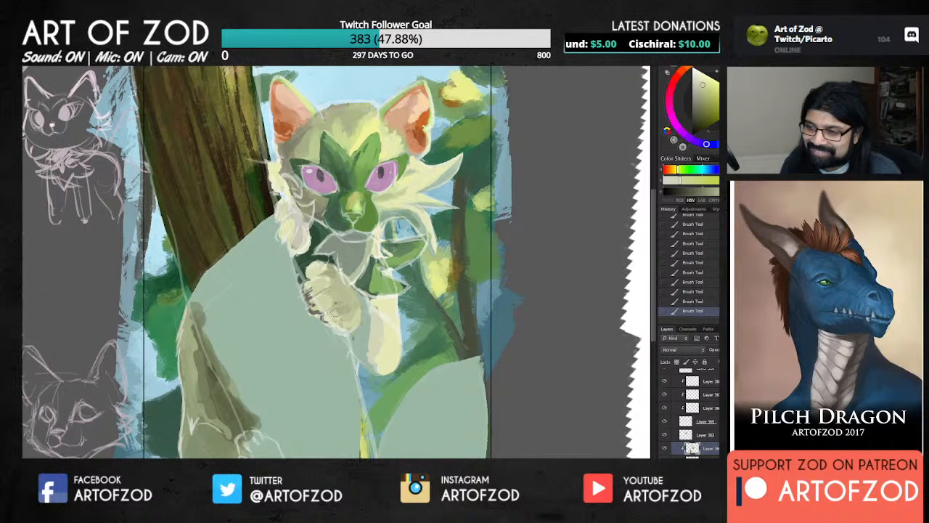
{"action": "left_click", "coordinate": [340, 312], "text": "alt"}
{"action": "left_click", "coordinate": [348, 309], "text": "alt"}
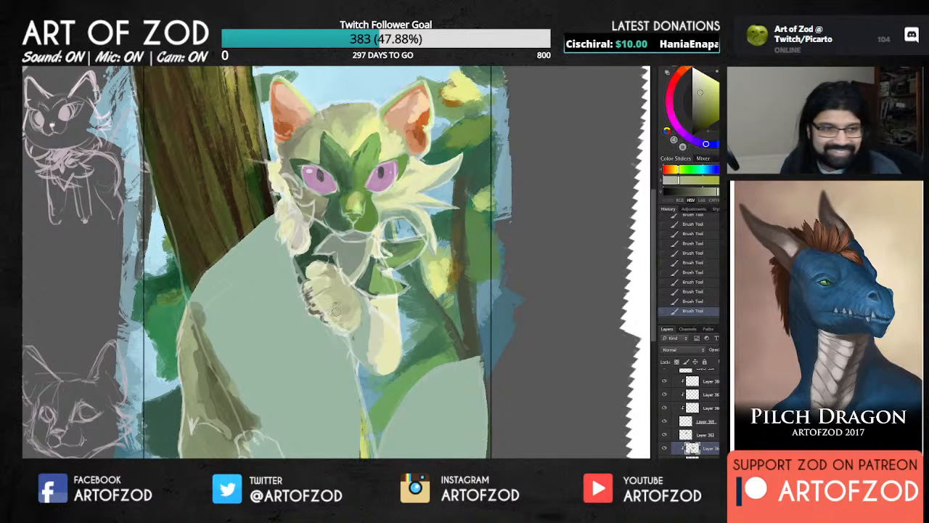
{"action": "left_click", "coordinate": [335, 317], "text": "alt"}
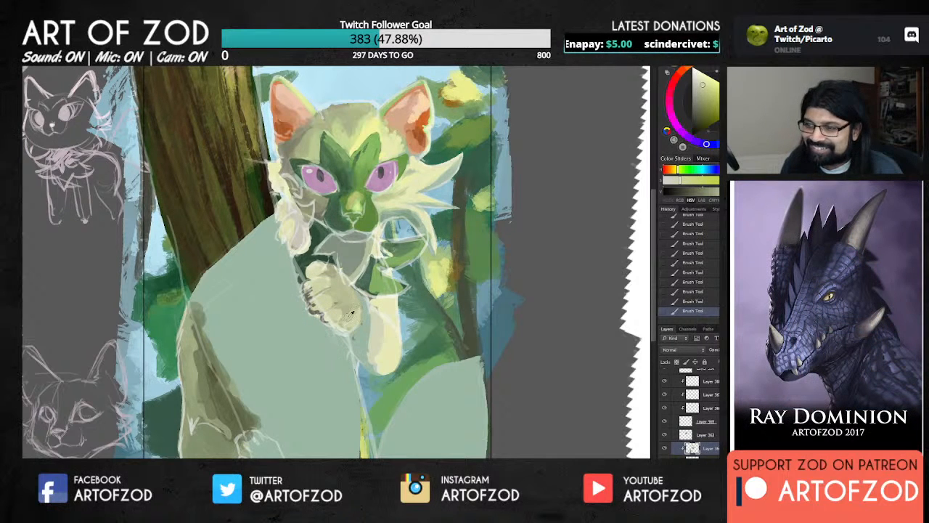
{"action": "left_click", "coordinate": [352, 315], "text": "alt"}
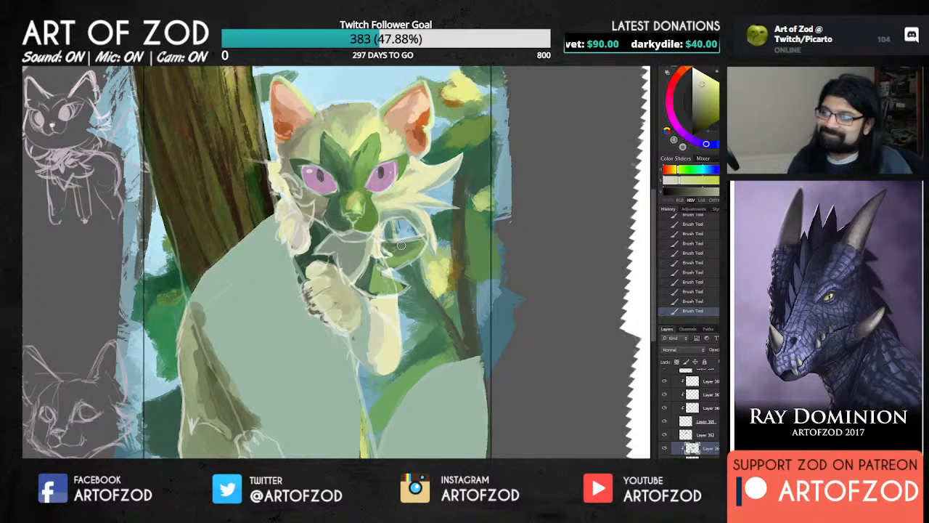
Refine the raised paw's upper toes with pale and muted yellow-green and accent the toe gaps with dark olive.
{"action": "left_click", "coordinate": [328, 268], "text": "alt"}
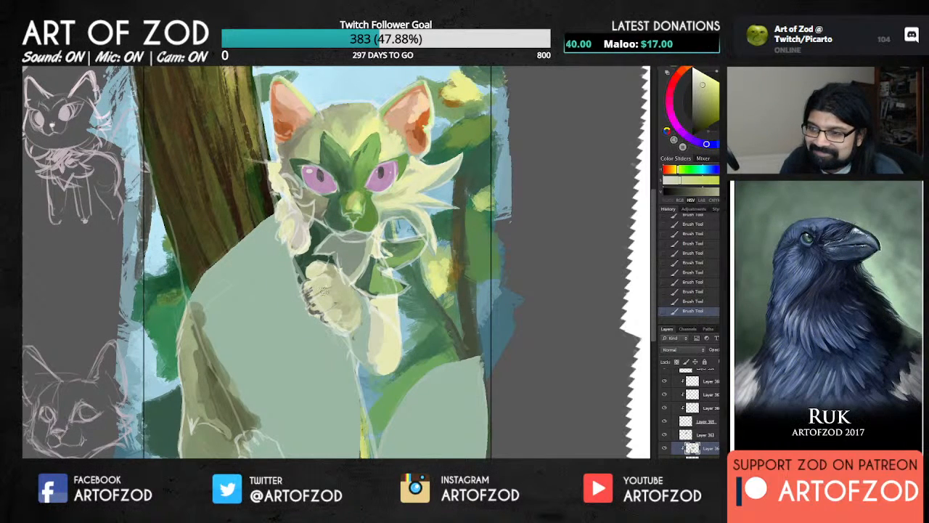
{"action": "left_click", "coordinate": [333, 280], "text": "alt"}
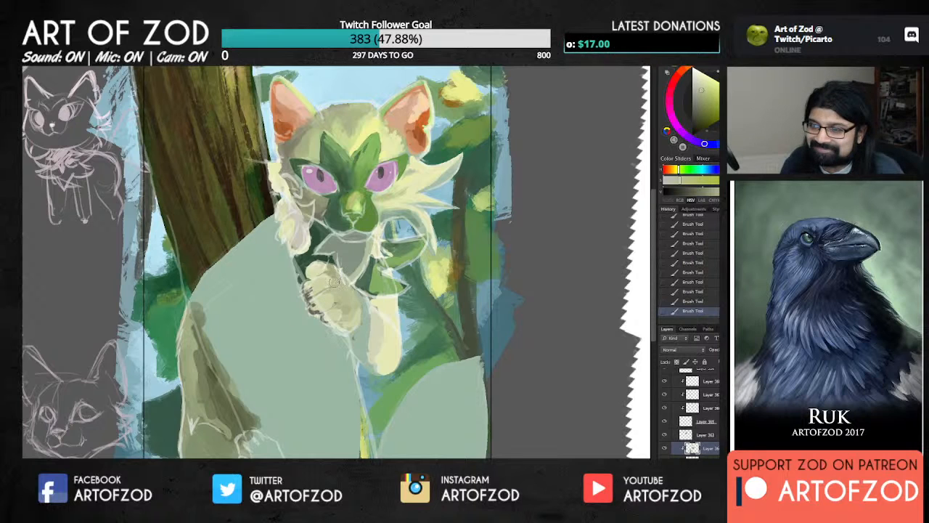
{"action": "left_click", "coordinate": [312, 307], "text": "alt"}
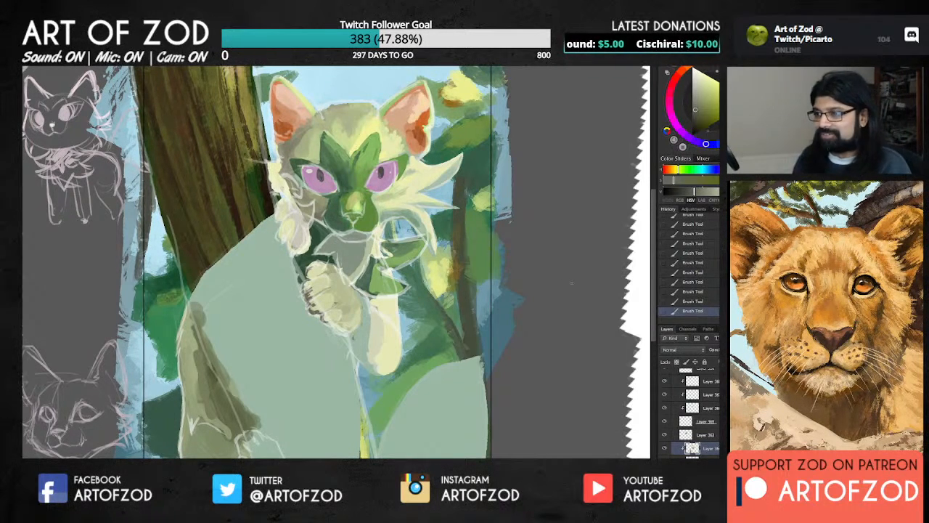
{"action": "key", "text": "ctrl+minus"}
{"action": "key", "text": "ctrl+minus"}
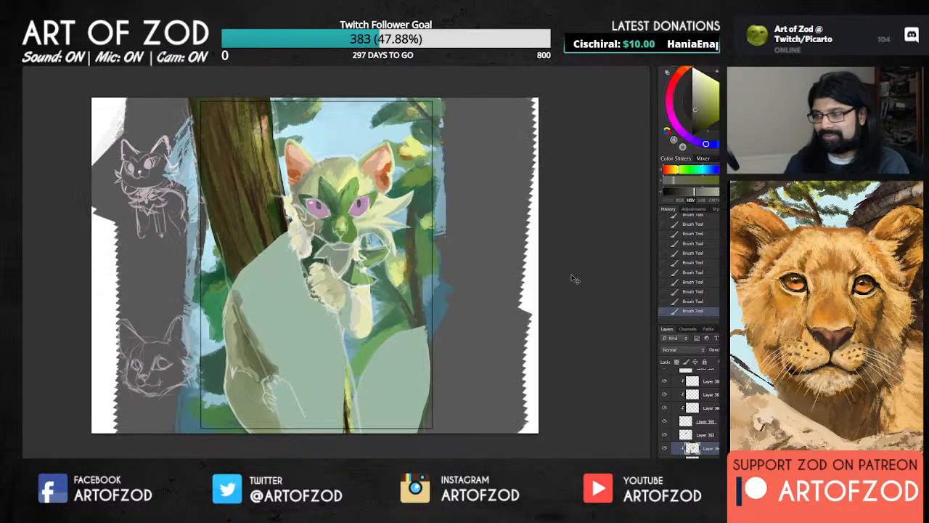